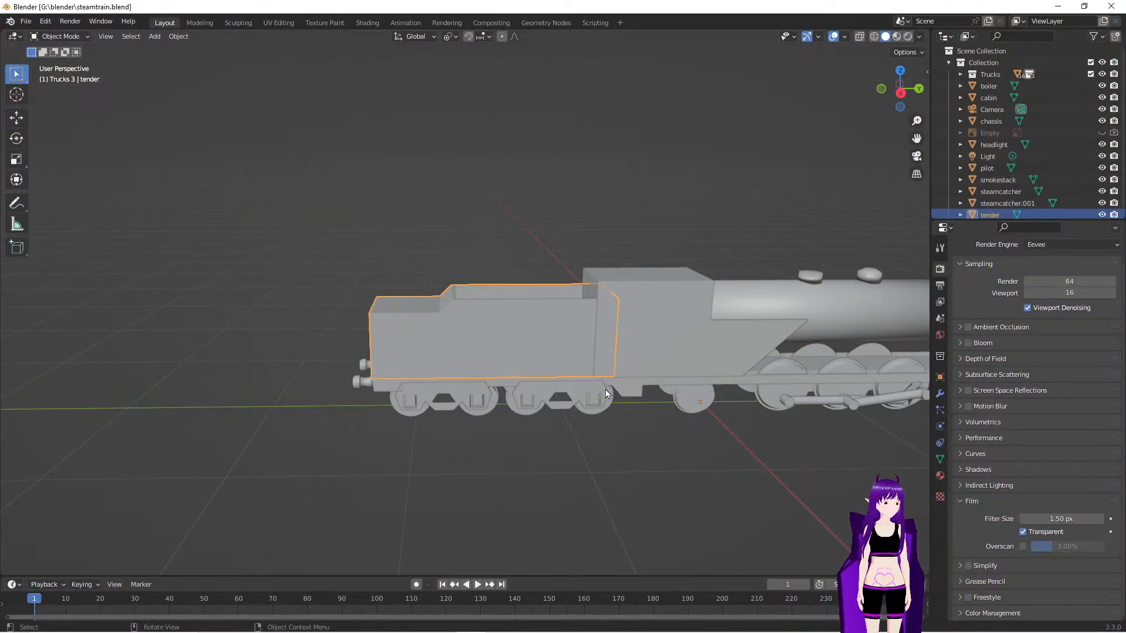
Select the locomotive's cabin and switch it to Edit Mode
alt+middle_drag(662, 421, 640, 435)
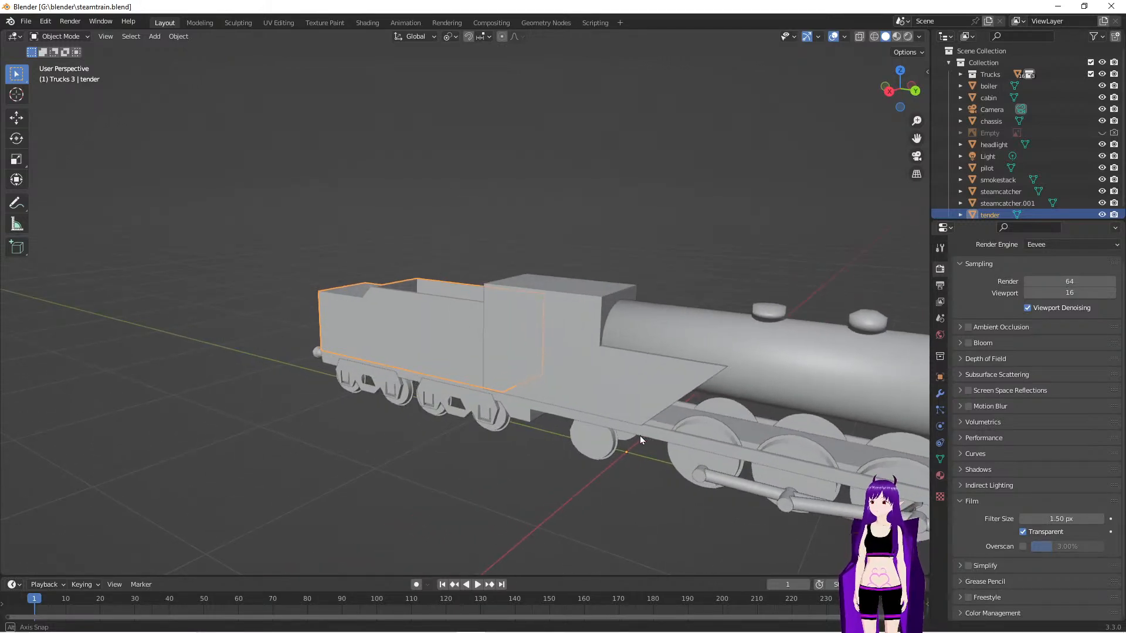
click(606, 374)
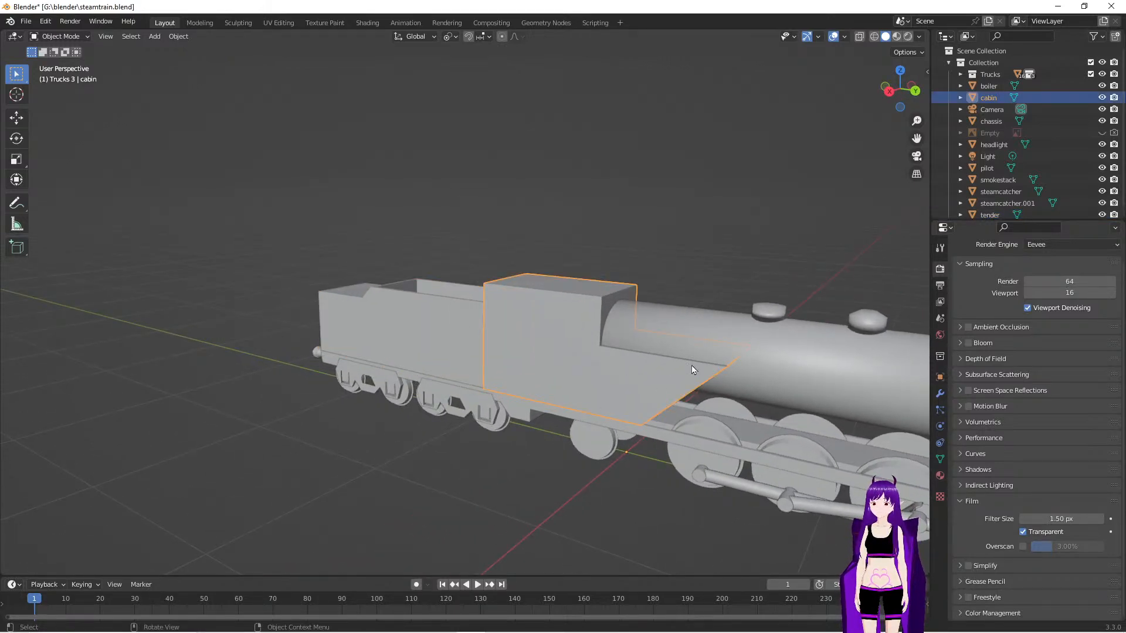
middle_drag(692, 412, 653, 396)
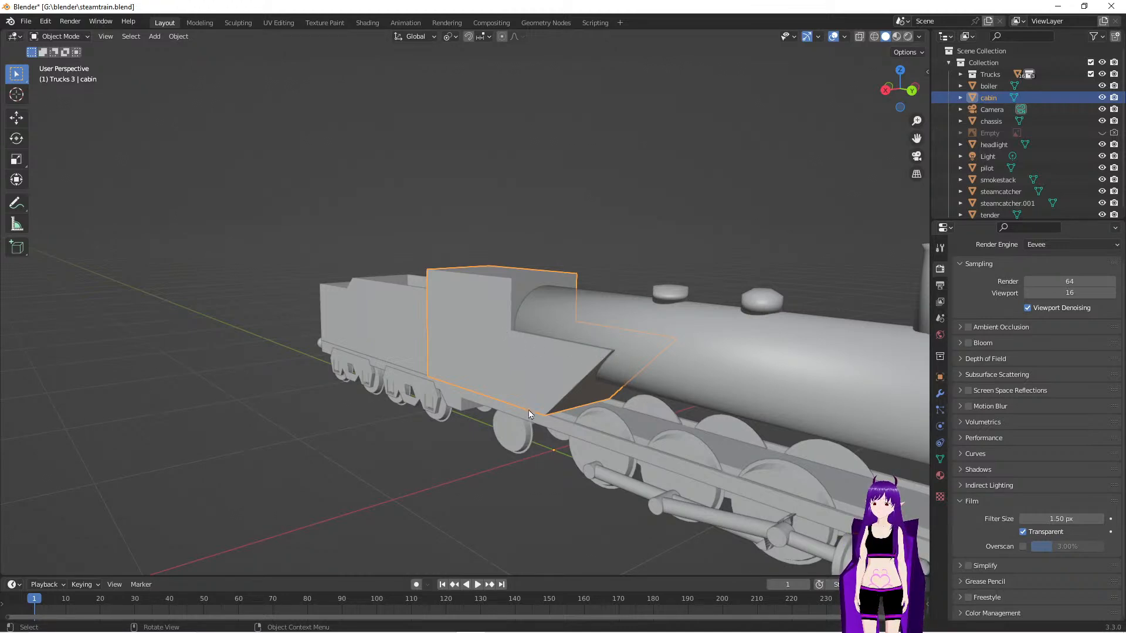
scroll(576, 426, up, 4)
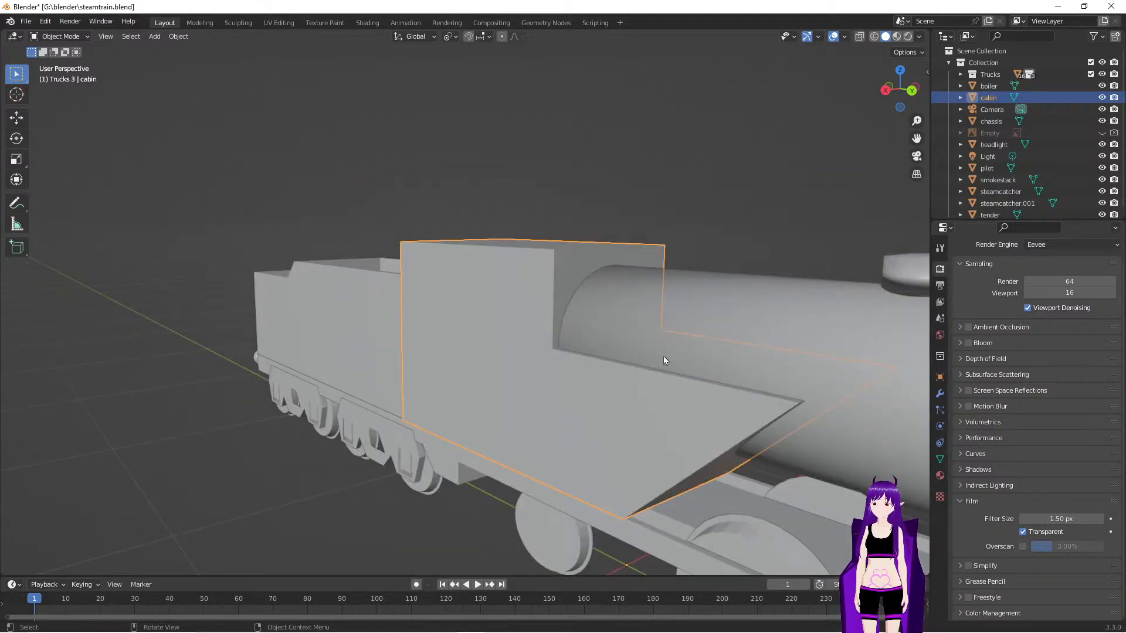
key(Tab)
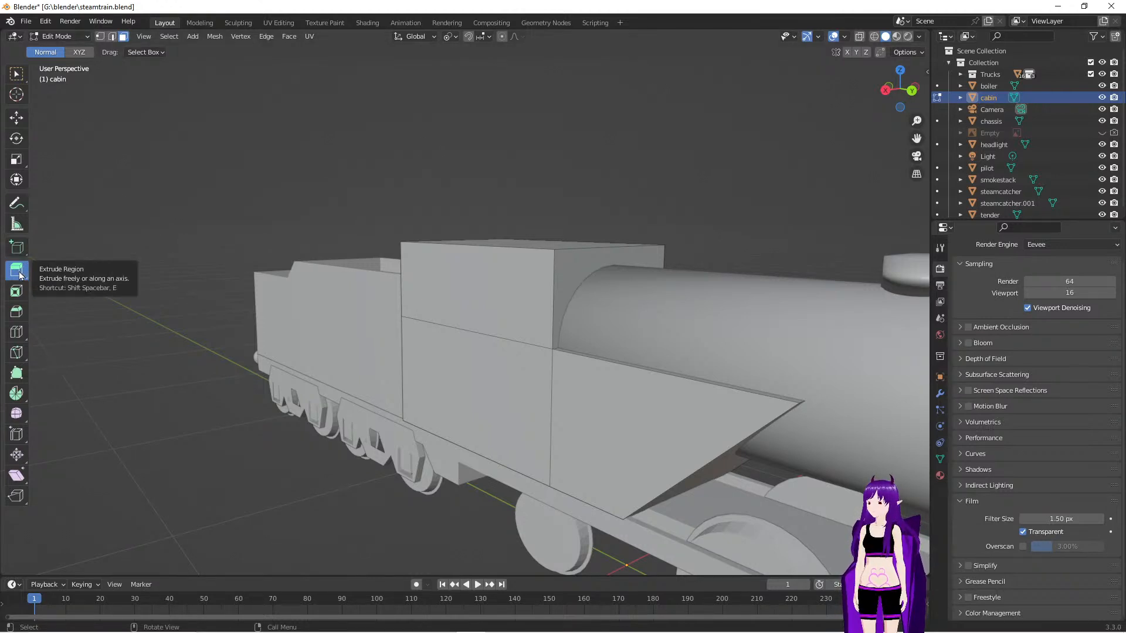
Try to move the outer face of the cabin's pointed front side panel along the X axis
click(601, 409)
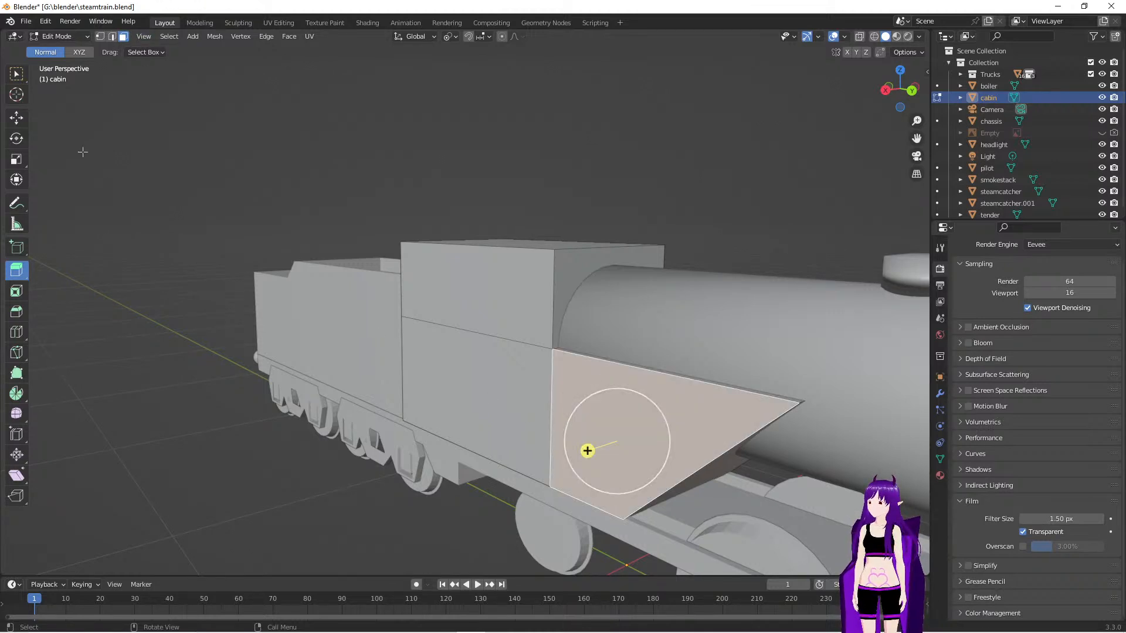
click(16, 118)
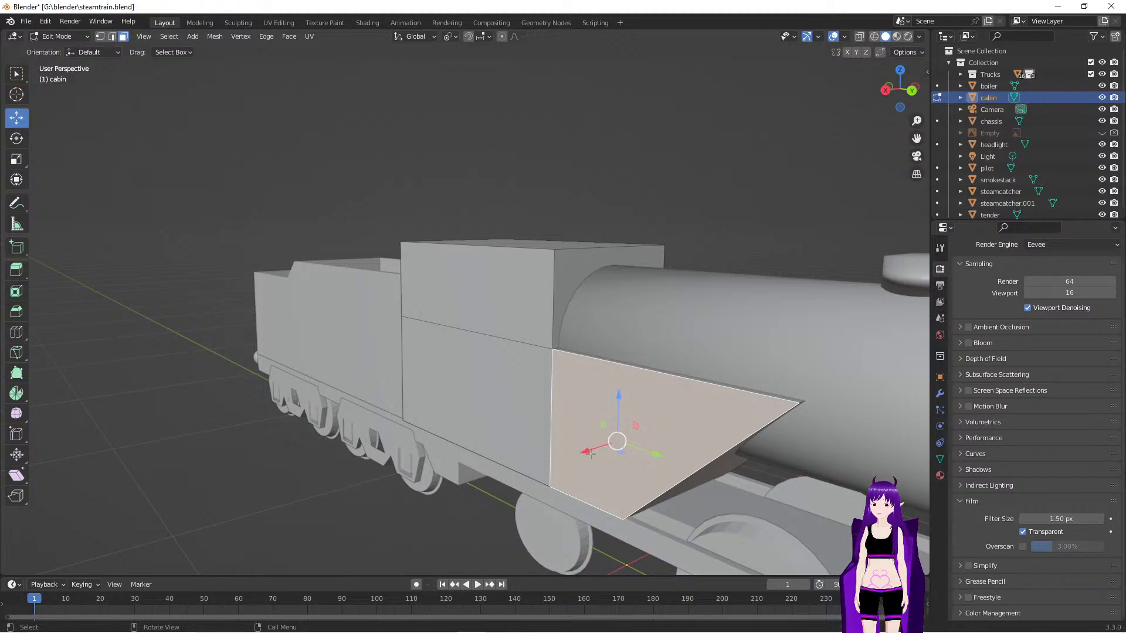
drag(587, 451, 593, 456)
key(ctrl+z)
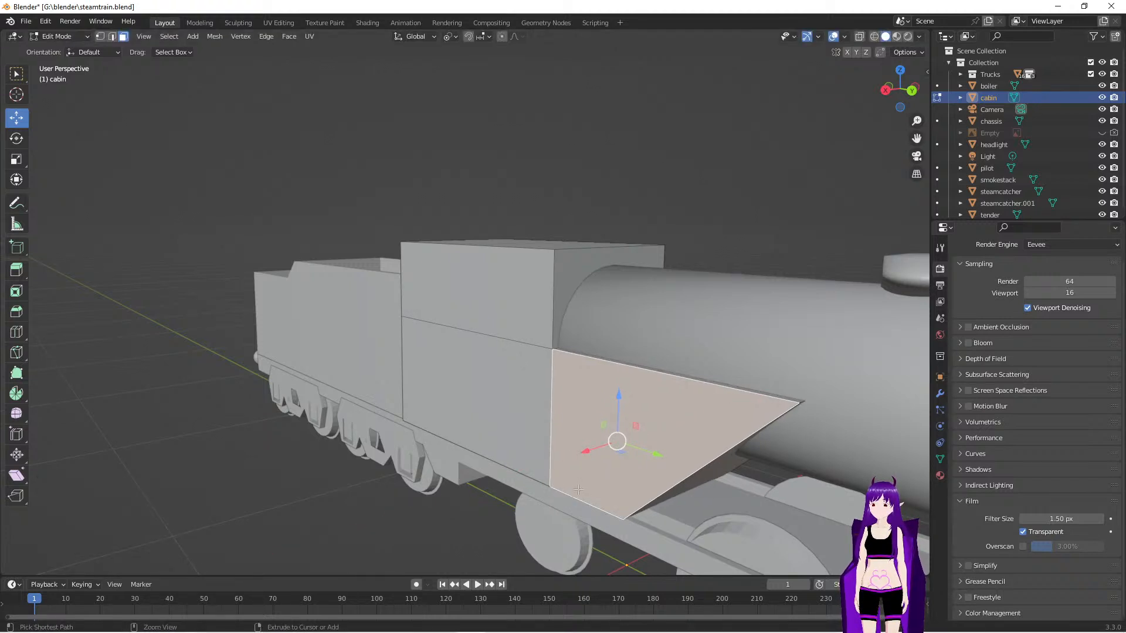
Try to extrude the pointed side panel together with its sloped front and narrow top faces along their average normal
scroll(578, 489, up, 5)
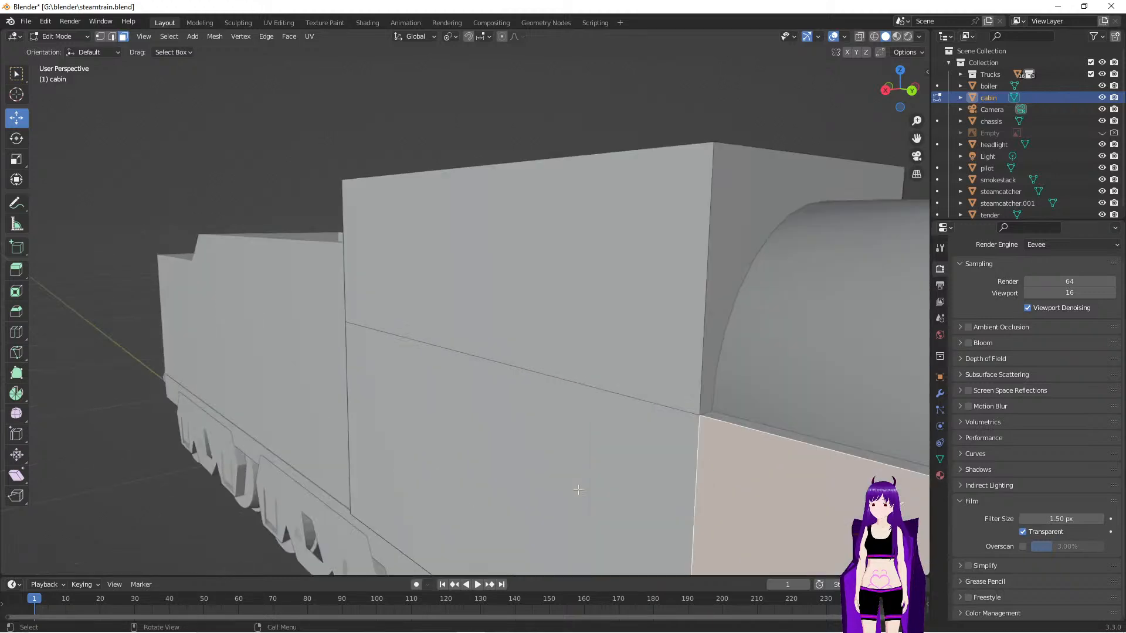
scroll(561, 452, up, 1)
scroll(560, 452, down, 3)
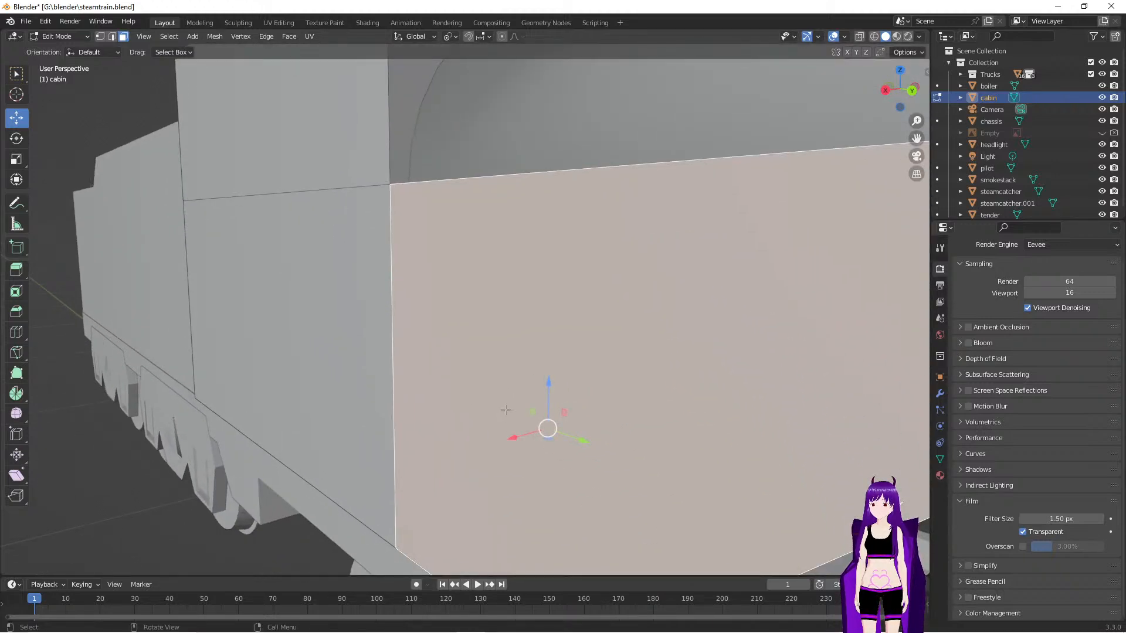
middle_drag(561, 452, 505, 410)
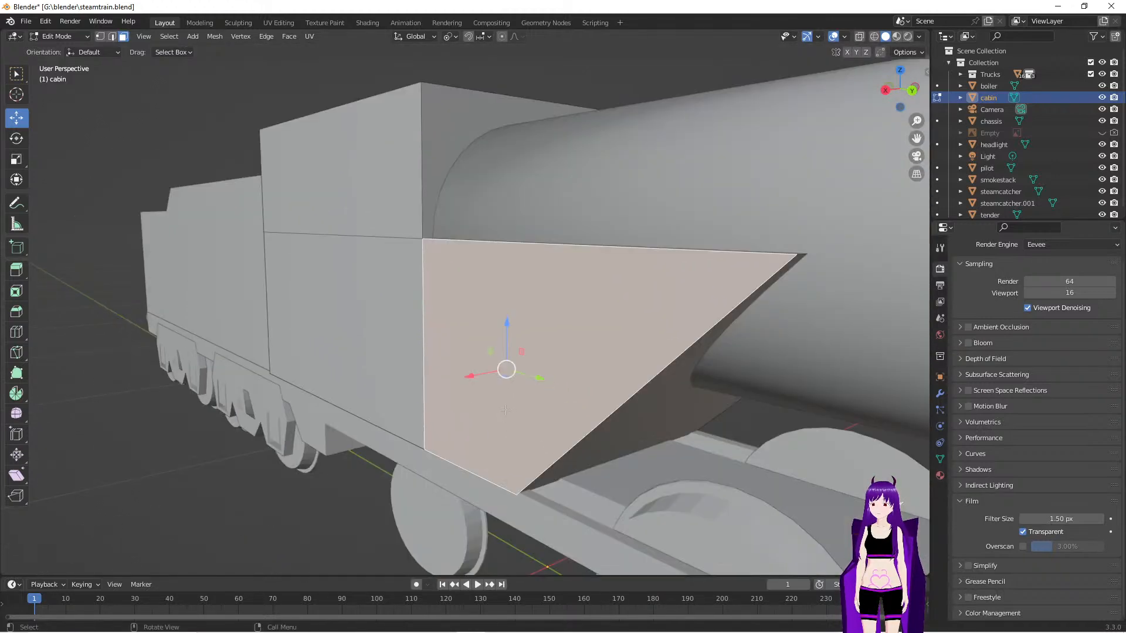
shift+click(628, 418)
middle_drag(538, 347, 512, 368)
shift+click(499, 370)
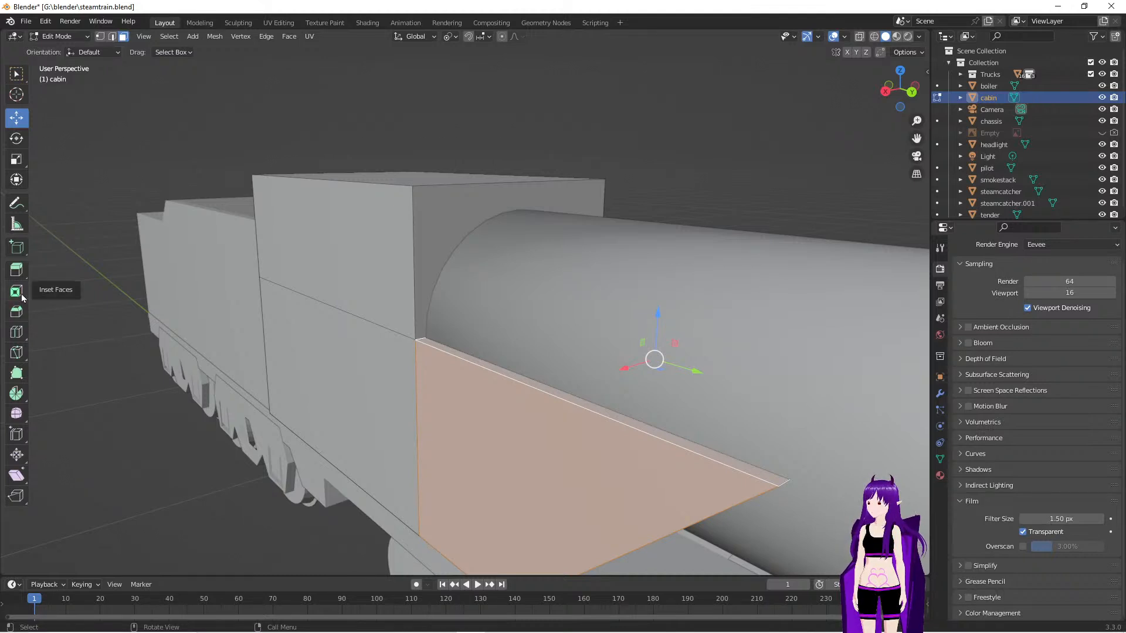
click(22, 274)
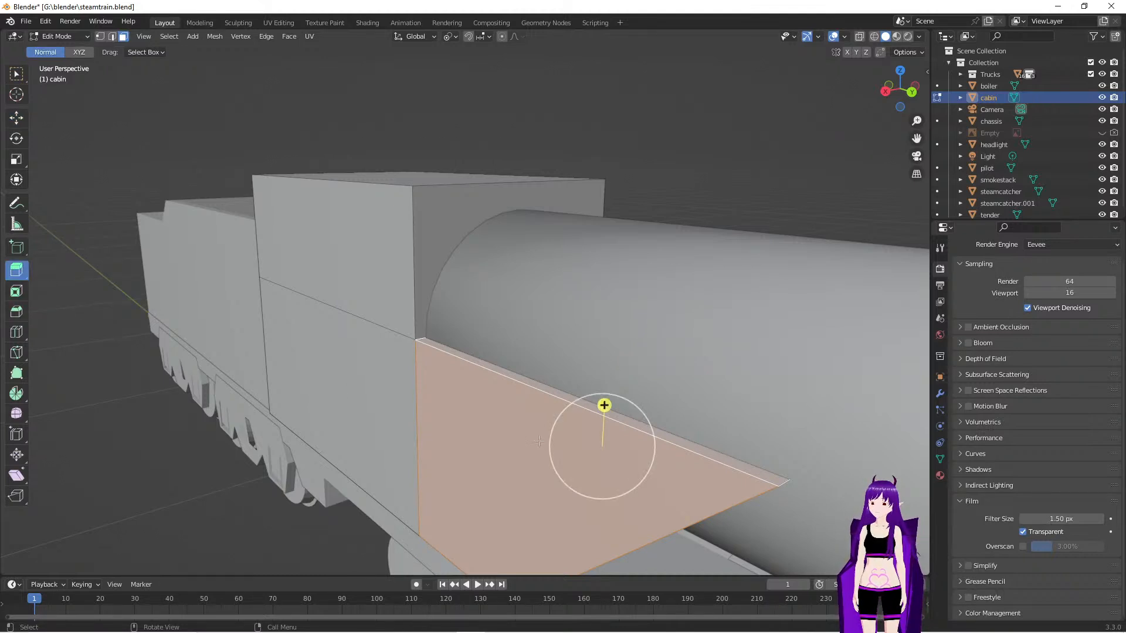
drag(604, 405, 604, 406)
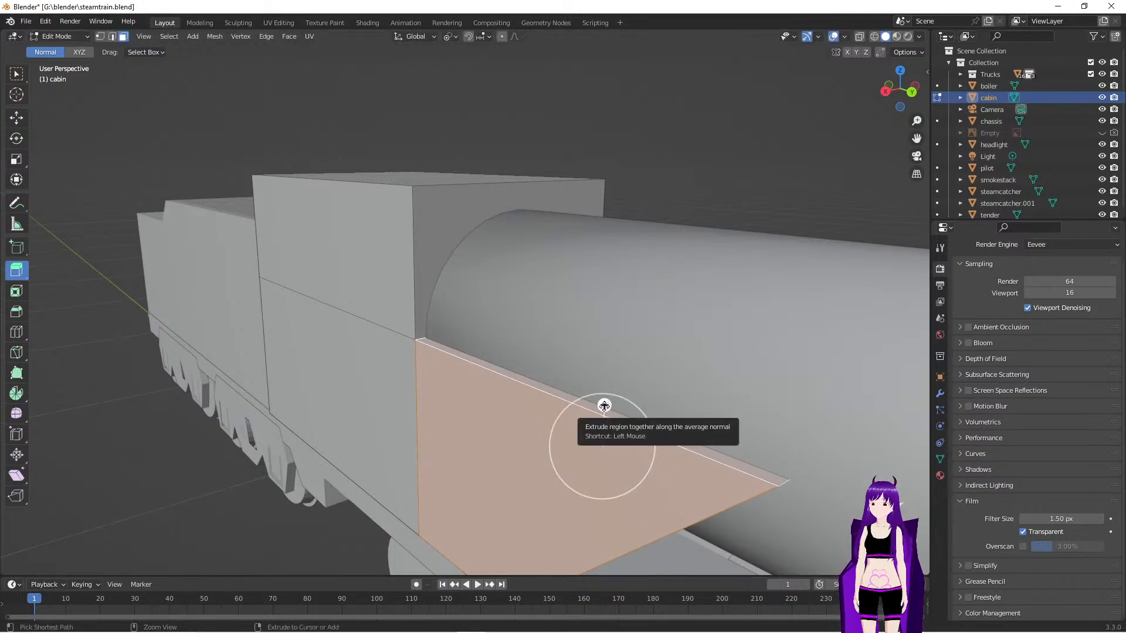
scroll(709, 152, down, 4)
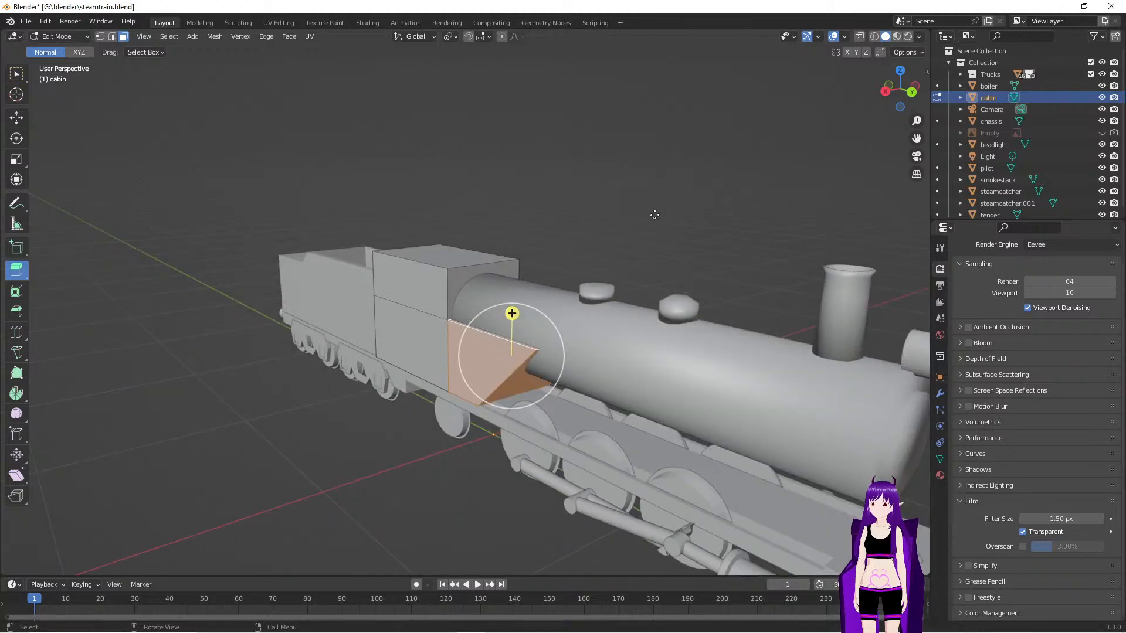
scroll(657, 215, up, 2)
Reselect the pointed side panel's sloped front, narrow top and outer side faces, and extrude them about -0.021 m along the normal
click(17, 74)
click(568, 131)
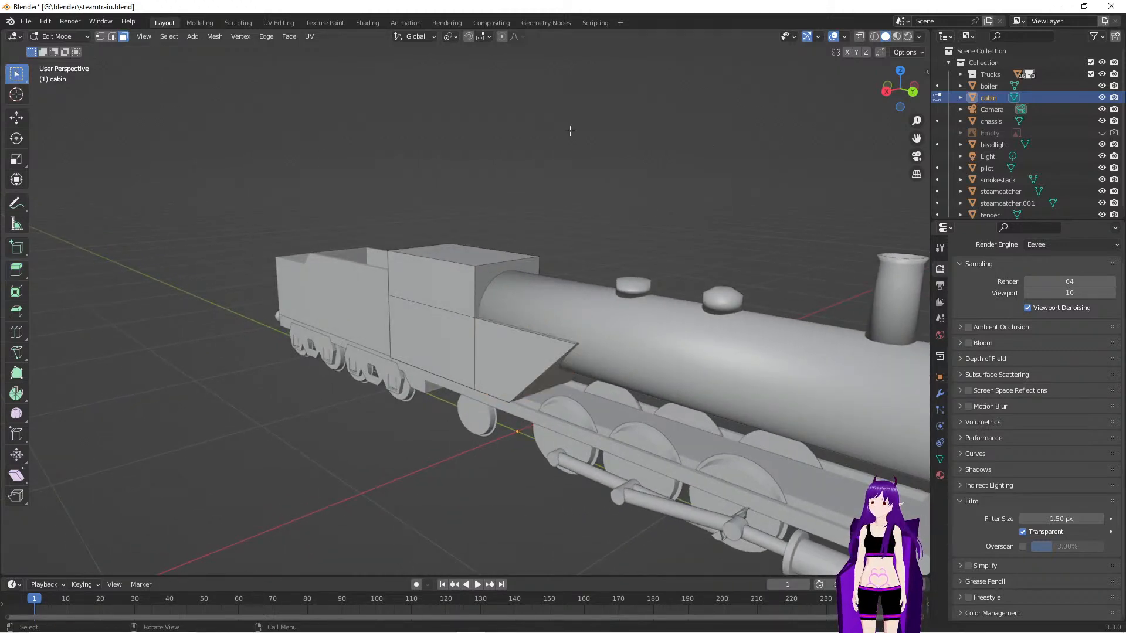
shift+click(554, 378)
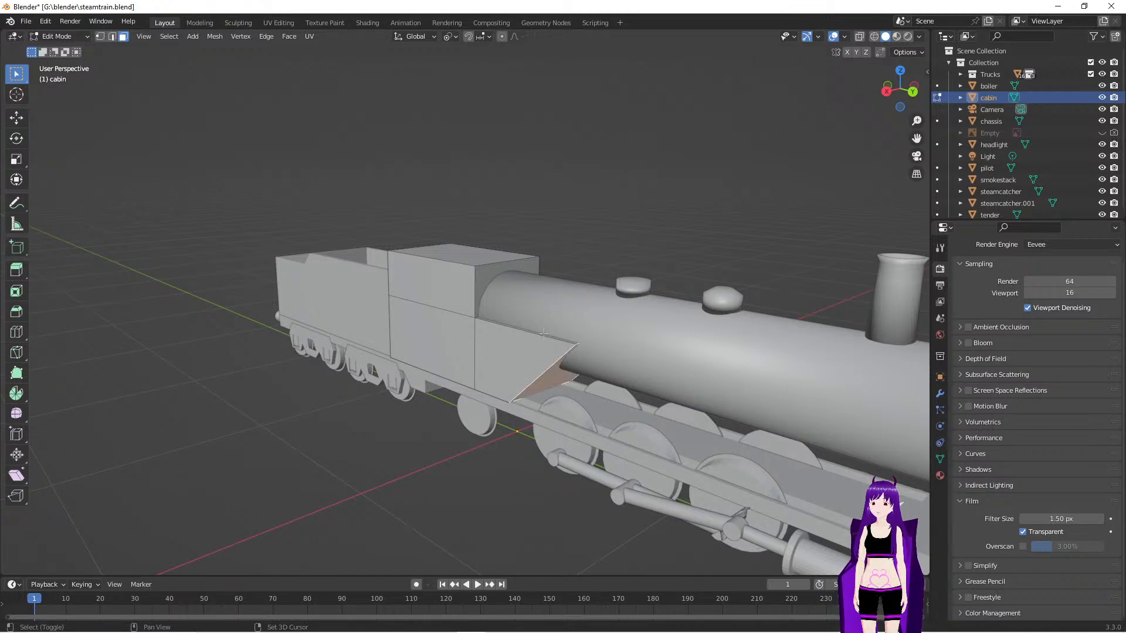
shift+click(524, 357)
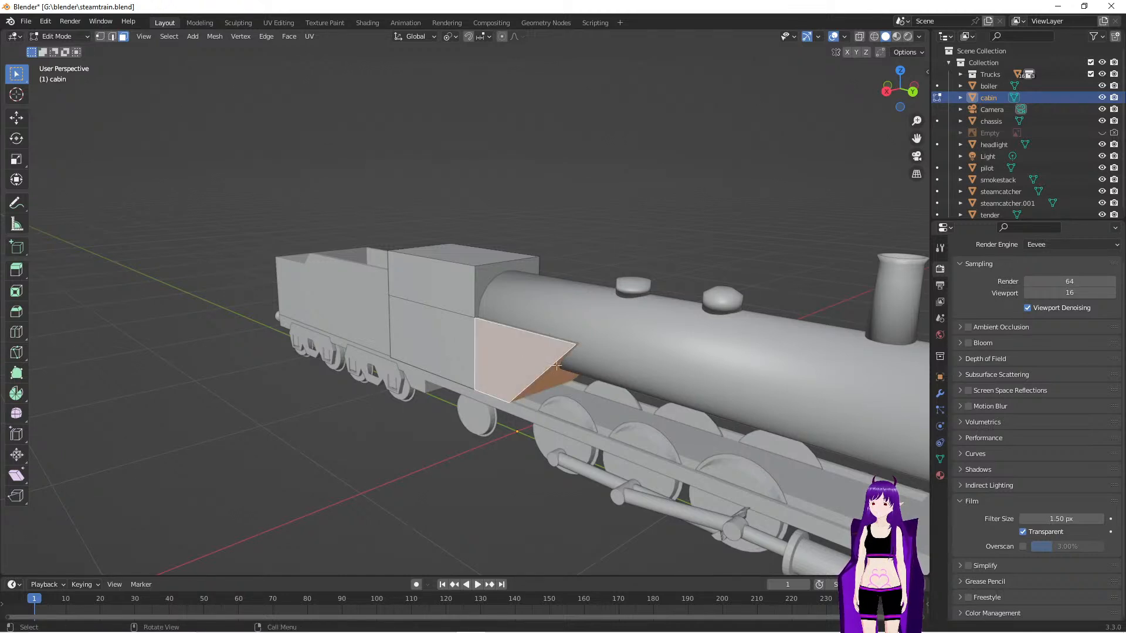
scroll(586, 429, up, 4)
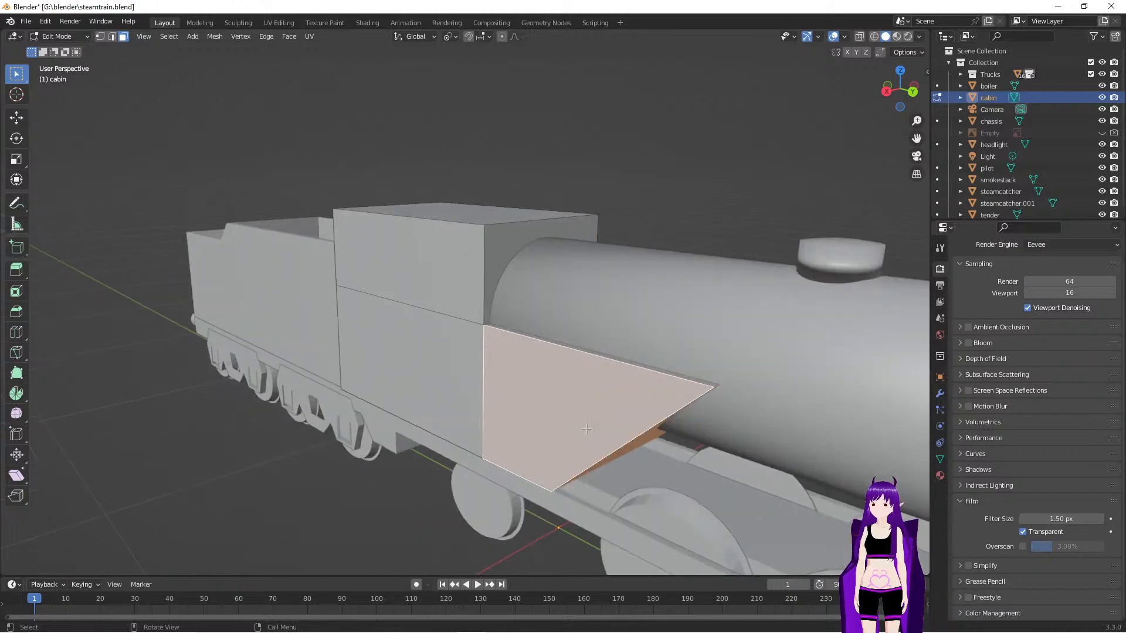
shift+click(626, 448)
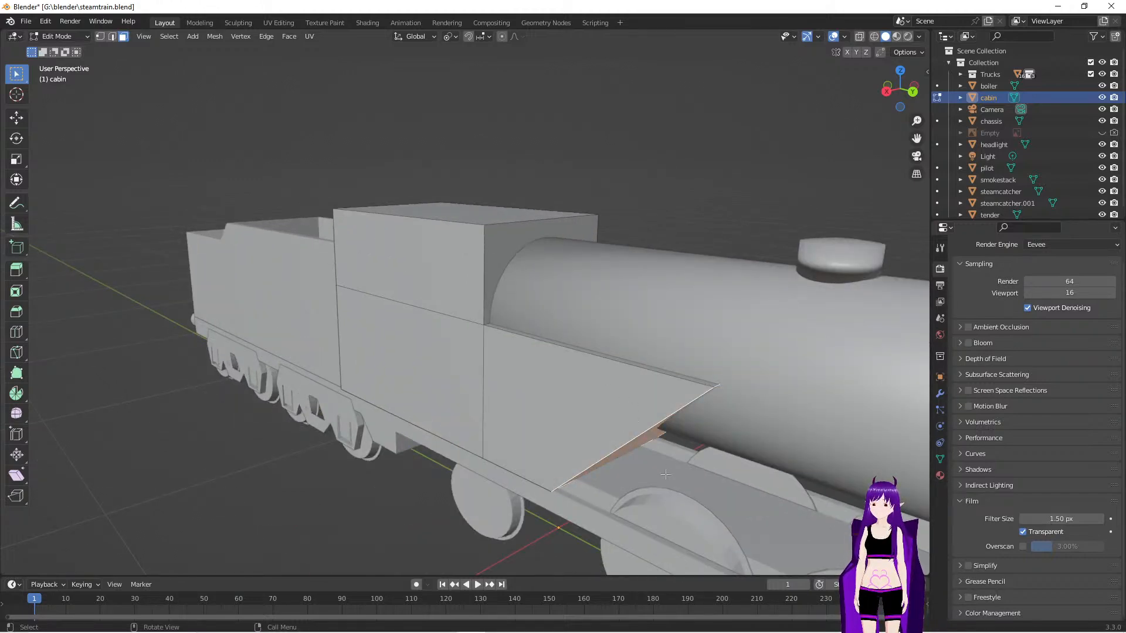
shift+click(636, 364)
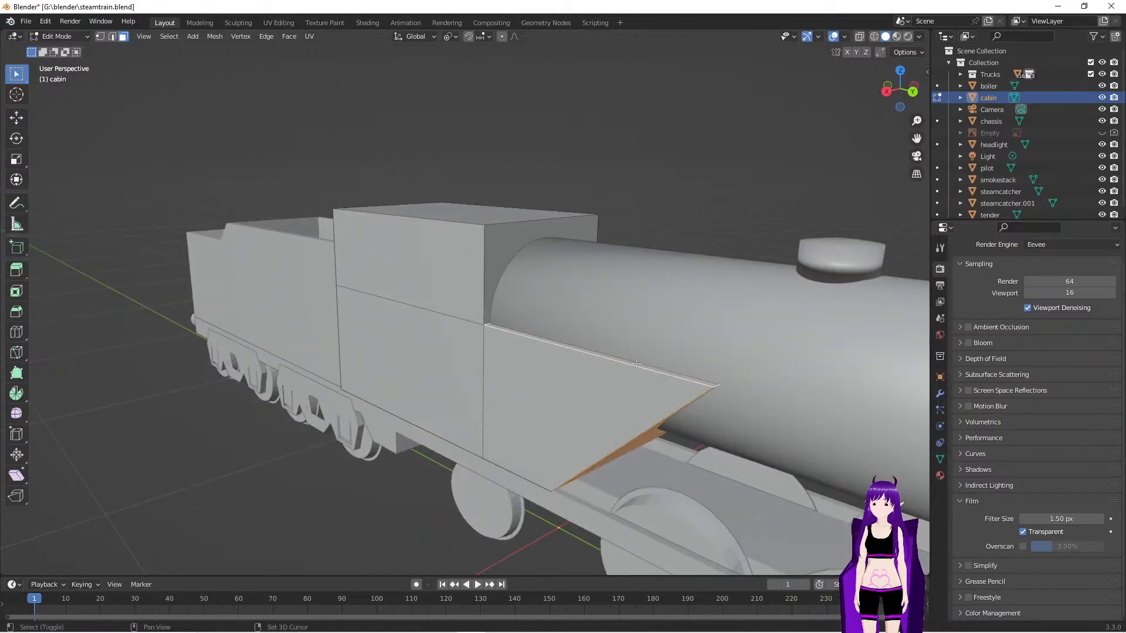
shift+click(592, 396)
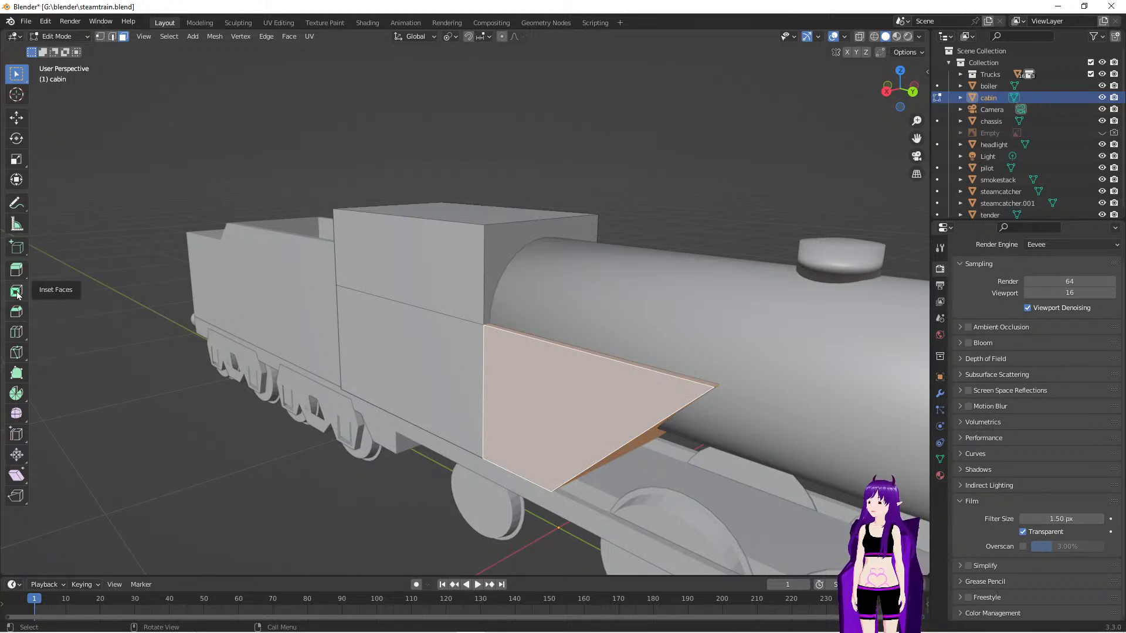
click(17, 270)
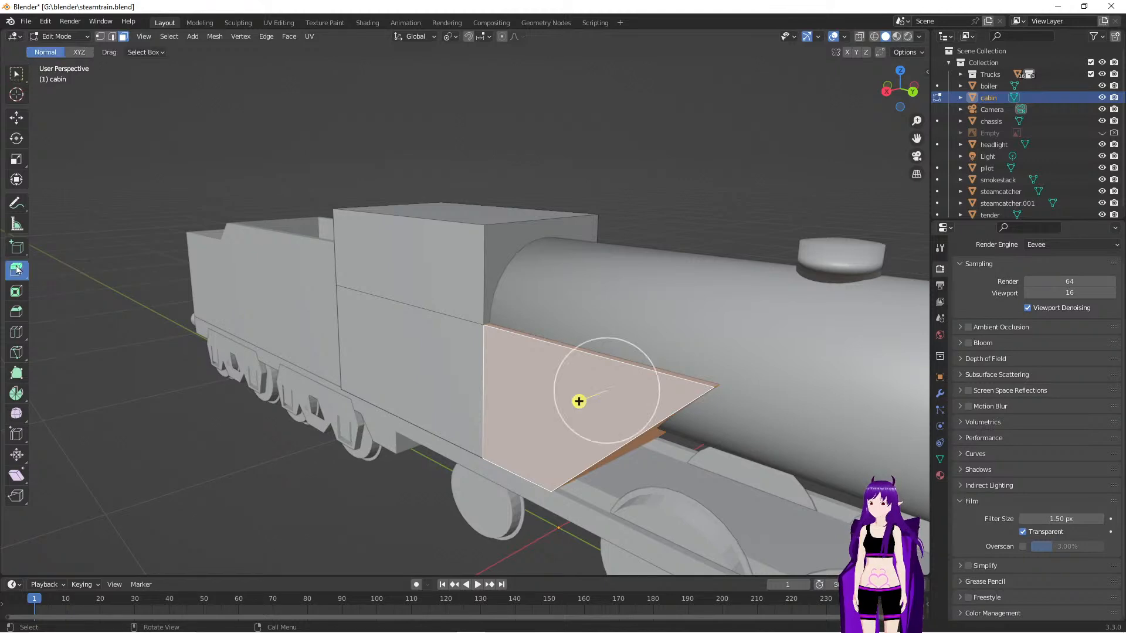
drag(579, 401, 587, 400)
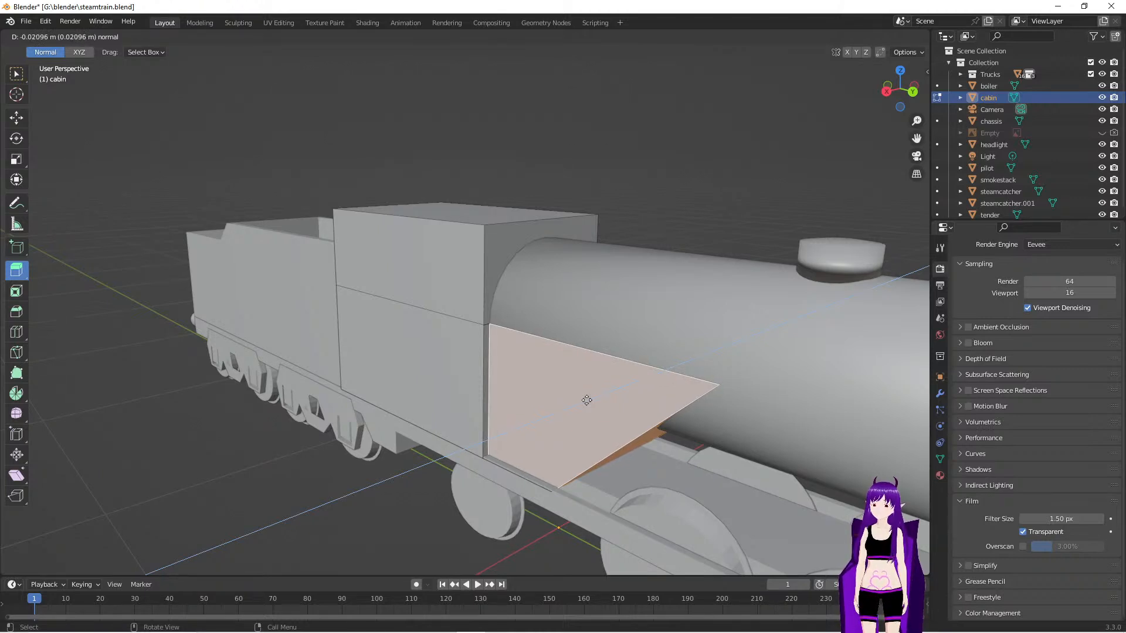
drag(587, 400, 587, 400)
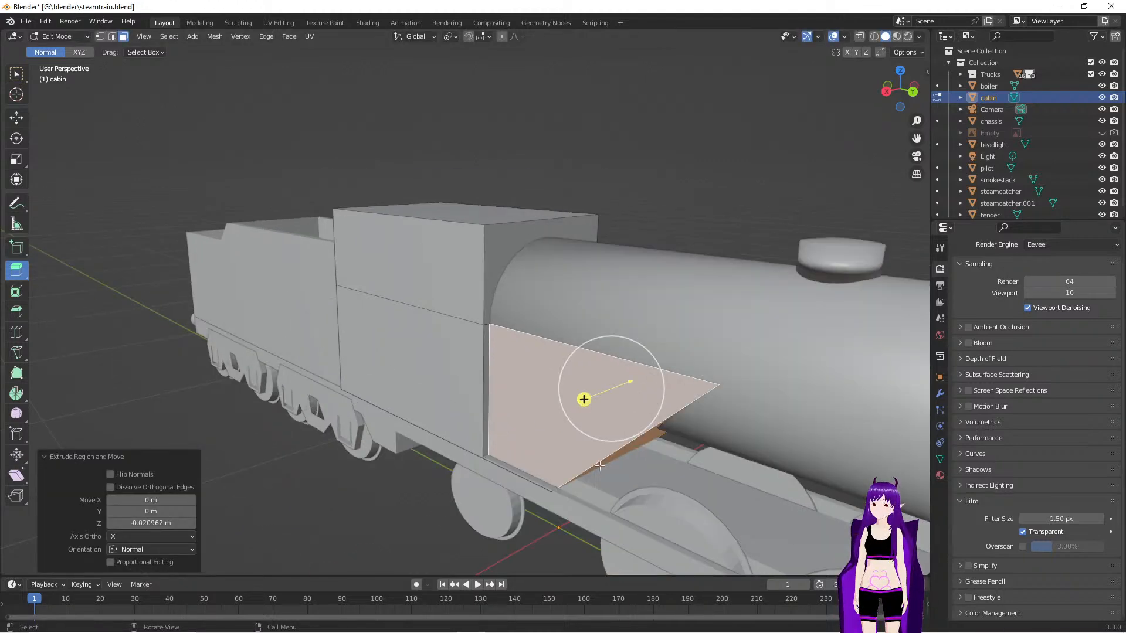
Extrude the selected side panel faces again by about 0.0005 m along the normal
scroll(597, 449, up, 5)
shift+middle_drag(572, 424, 473, 378)
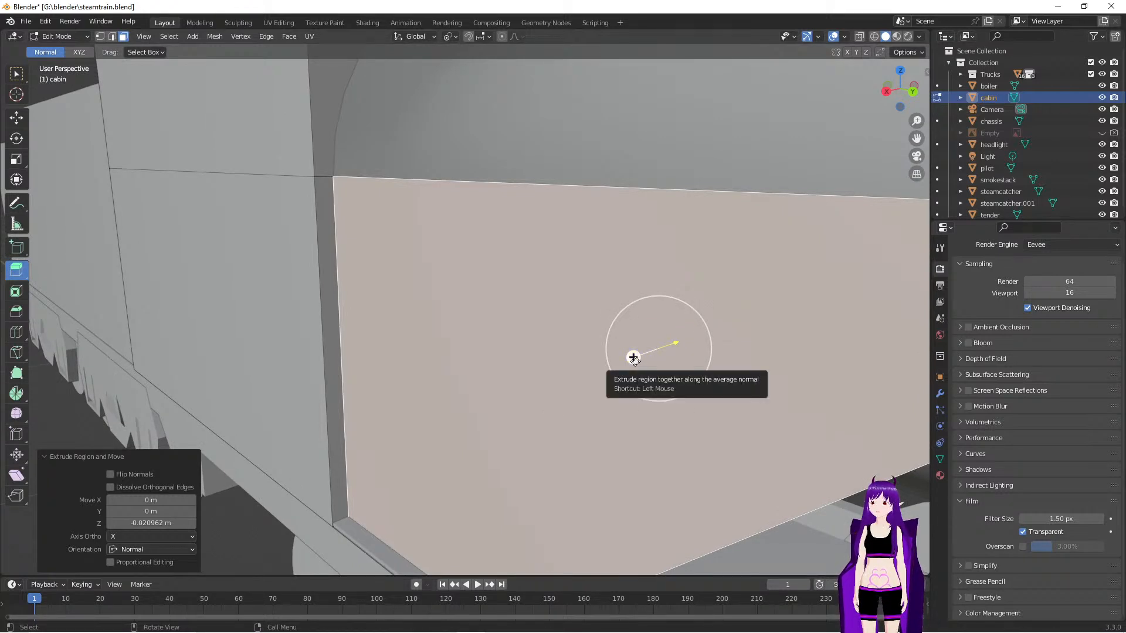
drag(635, 358, 635, 357)
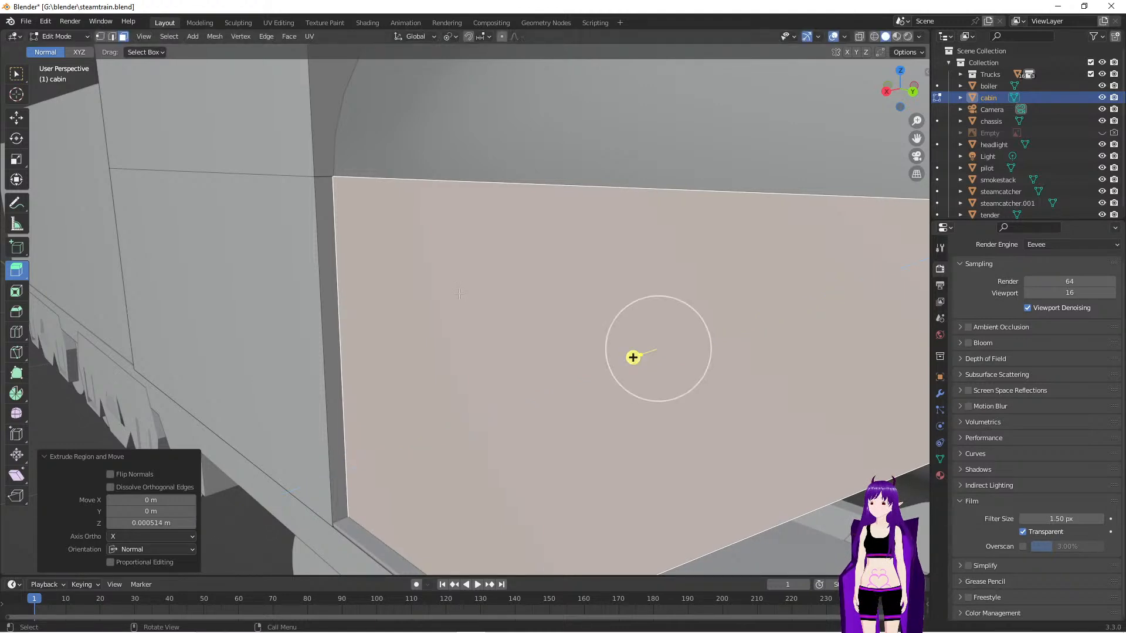
Examine the extruded panel's narrow top and sloped front faces from the front and from below the locomotive
scroll(545, 334, down, 6)
middle_drag(624, 361, 586, 366)
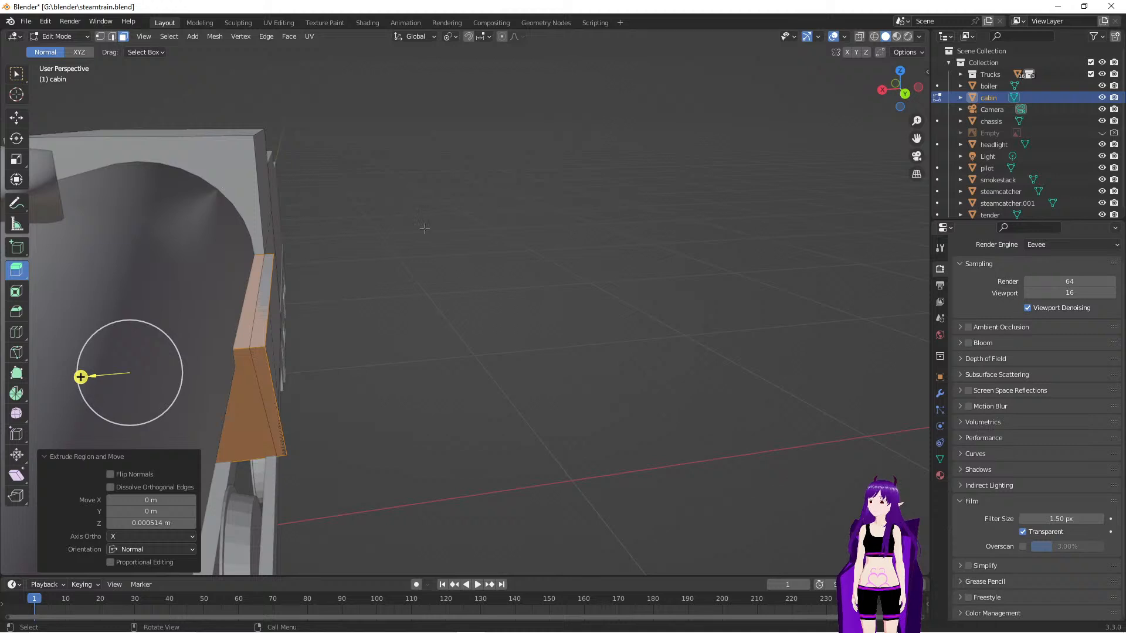
click(16, 72)
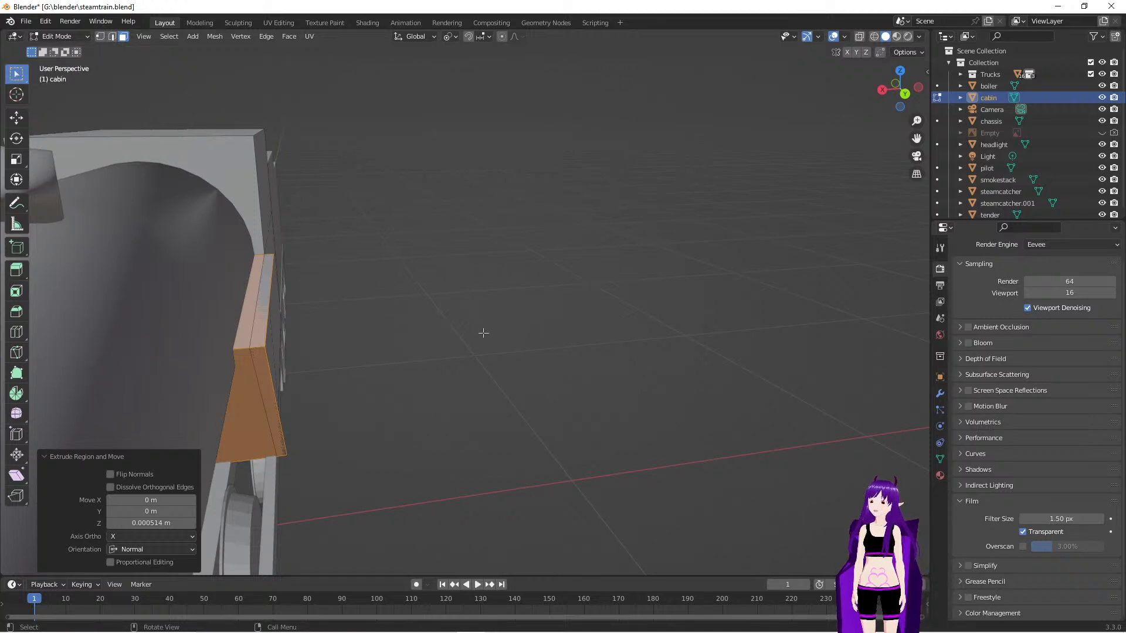
middle_drag(489, 345, 470, 337)
click(270, 317)
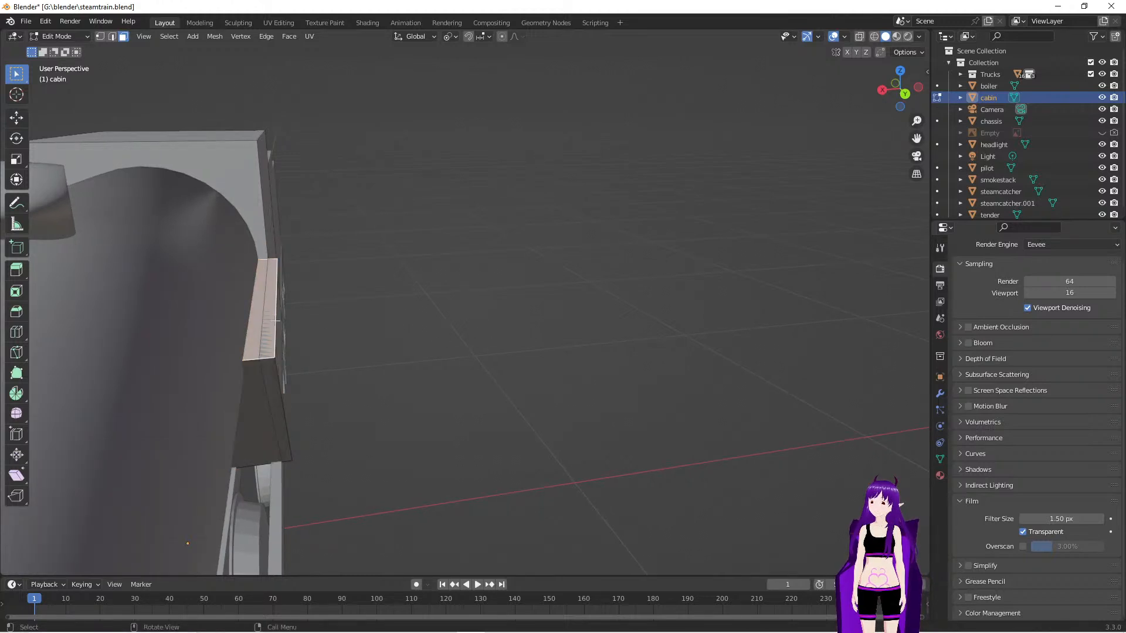
click(275, 382)
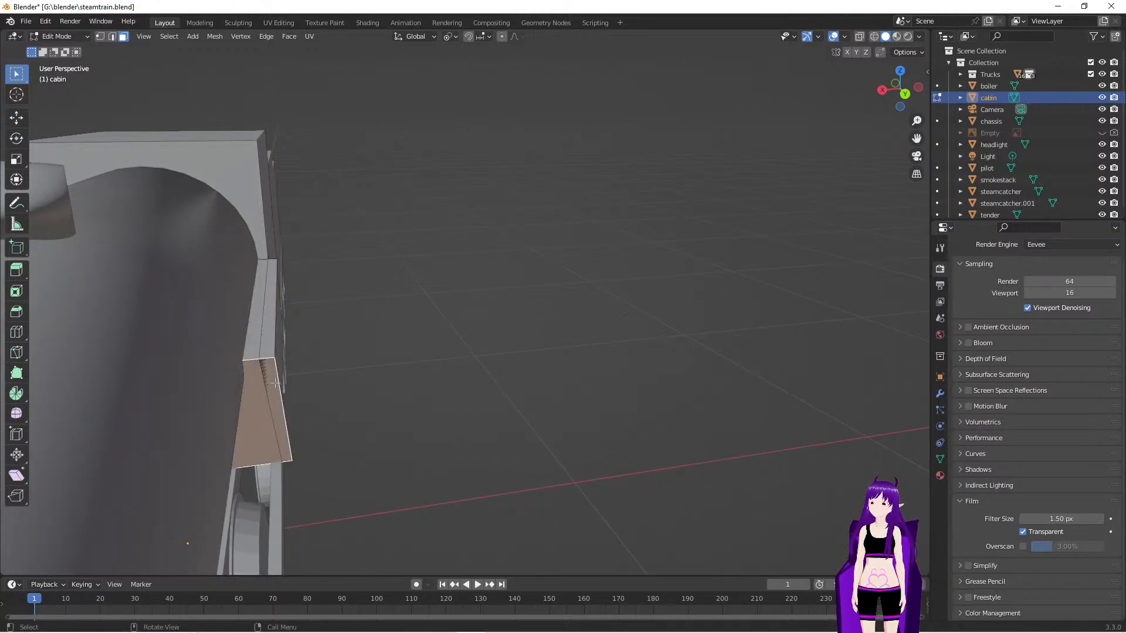
click(268, 330)
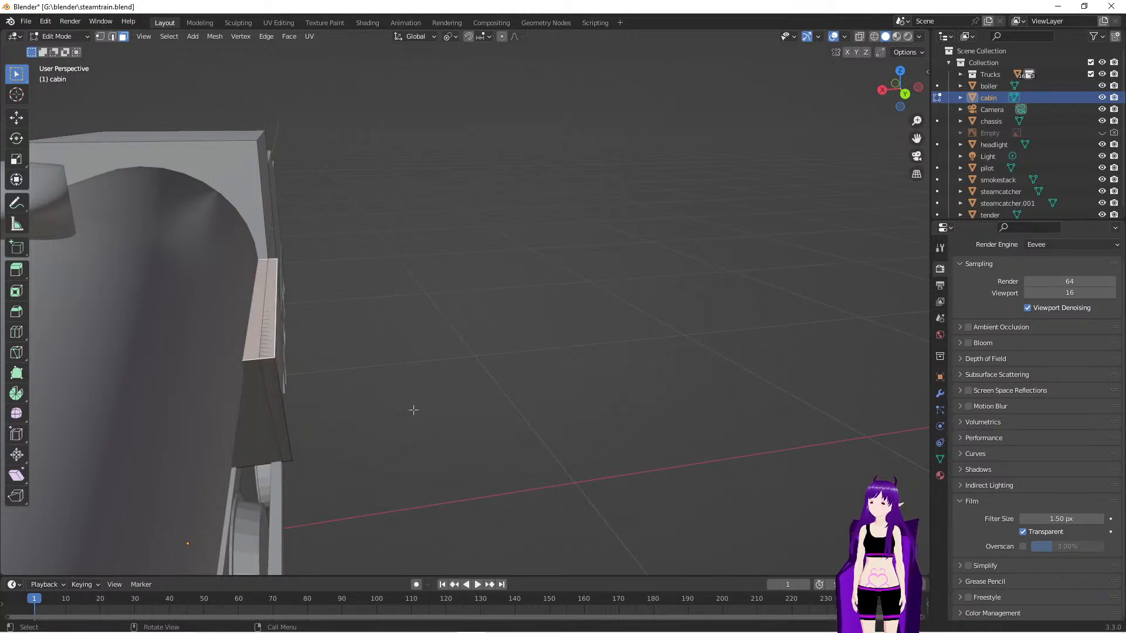
middle_drag(460, 481, 495, 244)
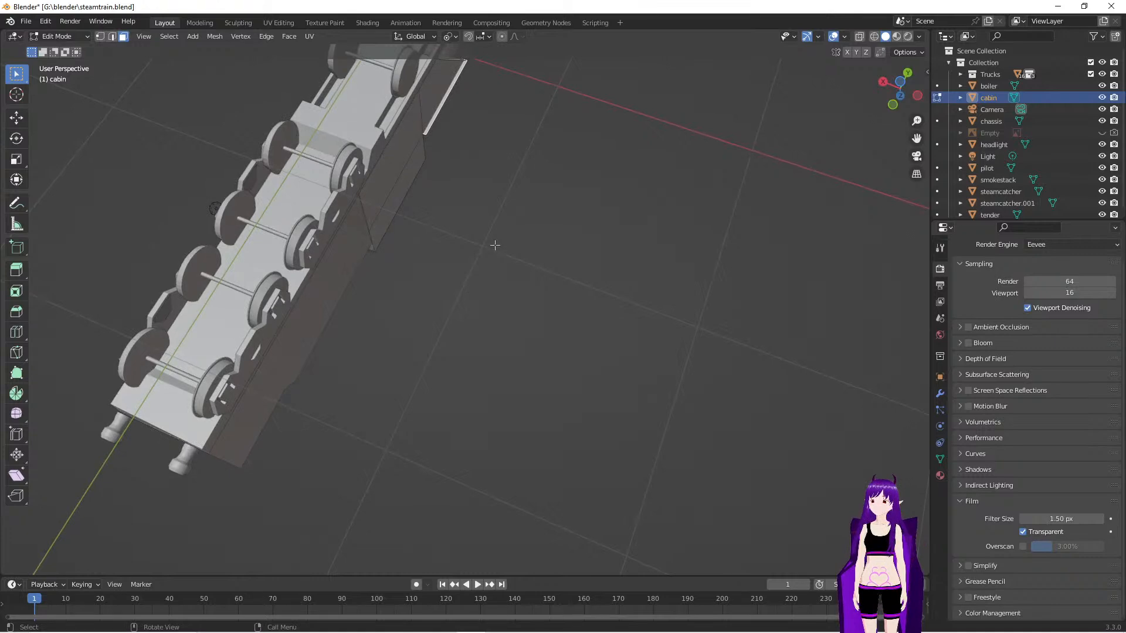
middle_drag(500, 191, 496, 373)
scroll(500, 465, up, 8)
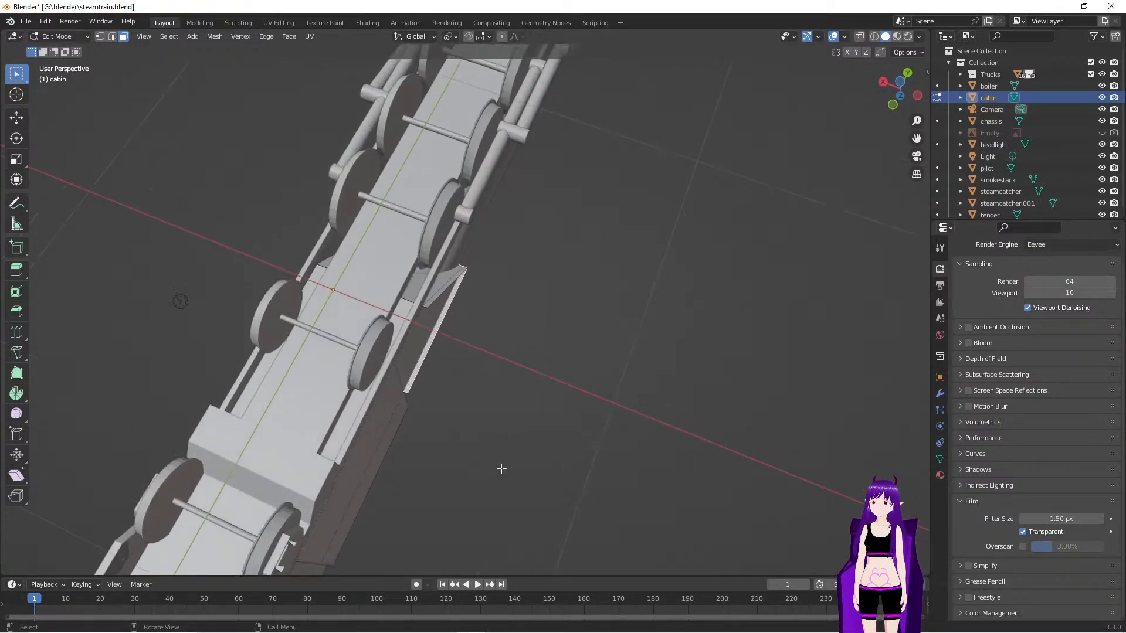
scroll(501, 468, up, 2)
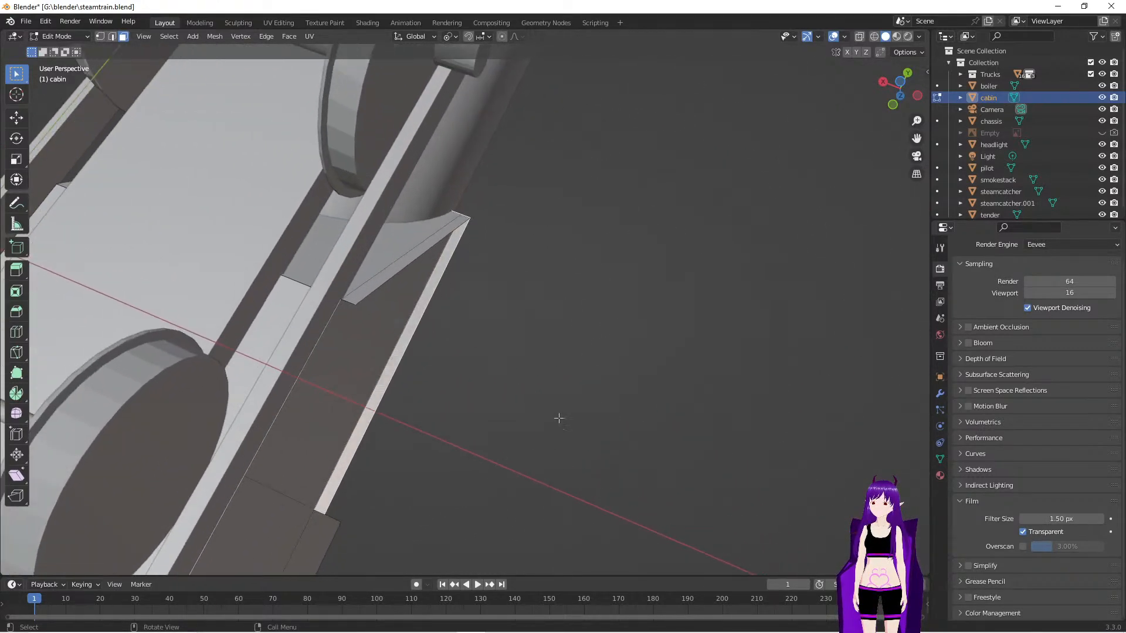
Delete the long narrow face along the outer edge of the cabin side panel, as seen from below
click(393, 363)
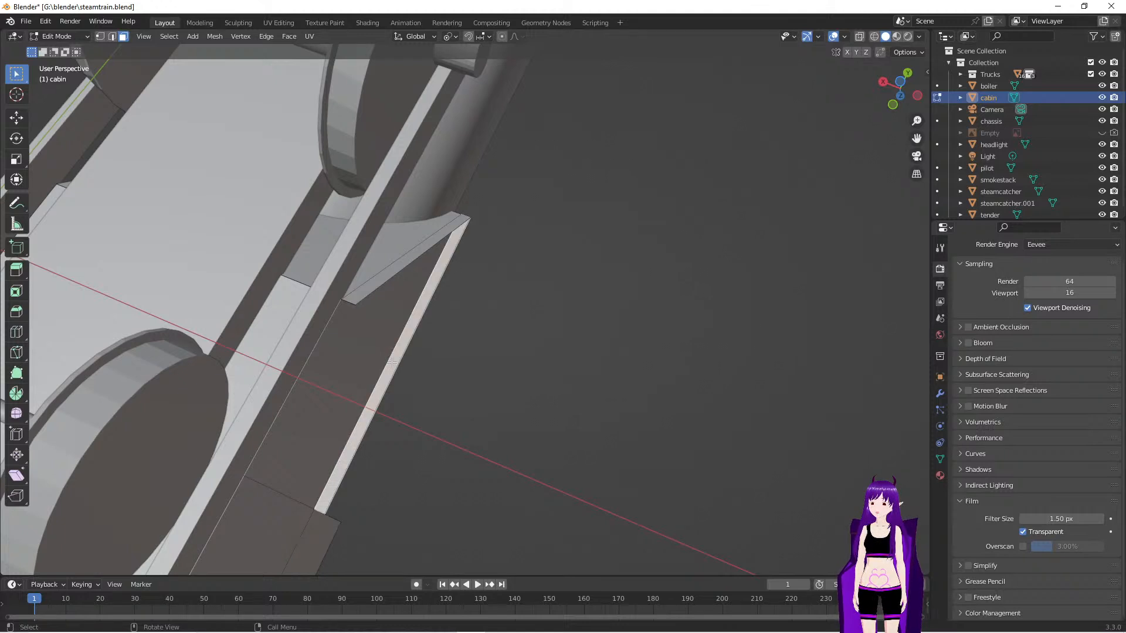
key(x)
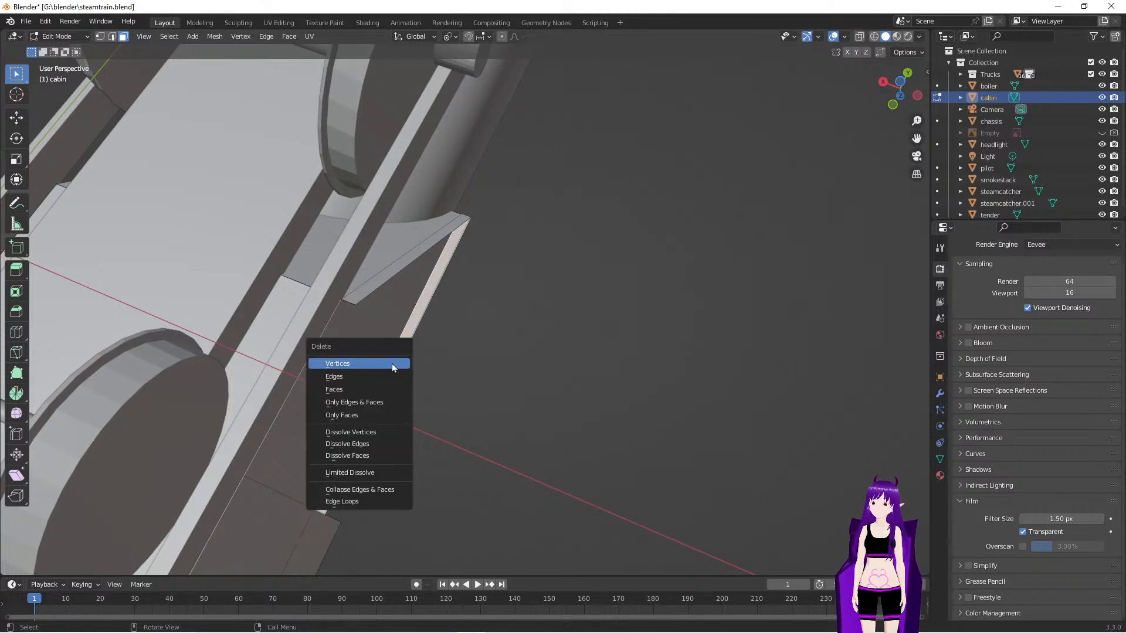
click(384, 388)
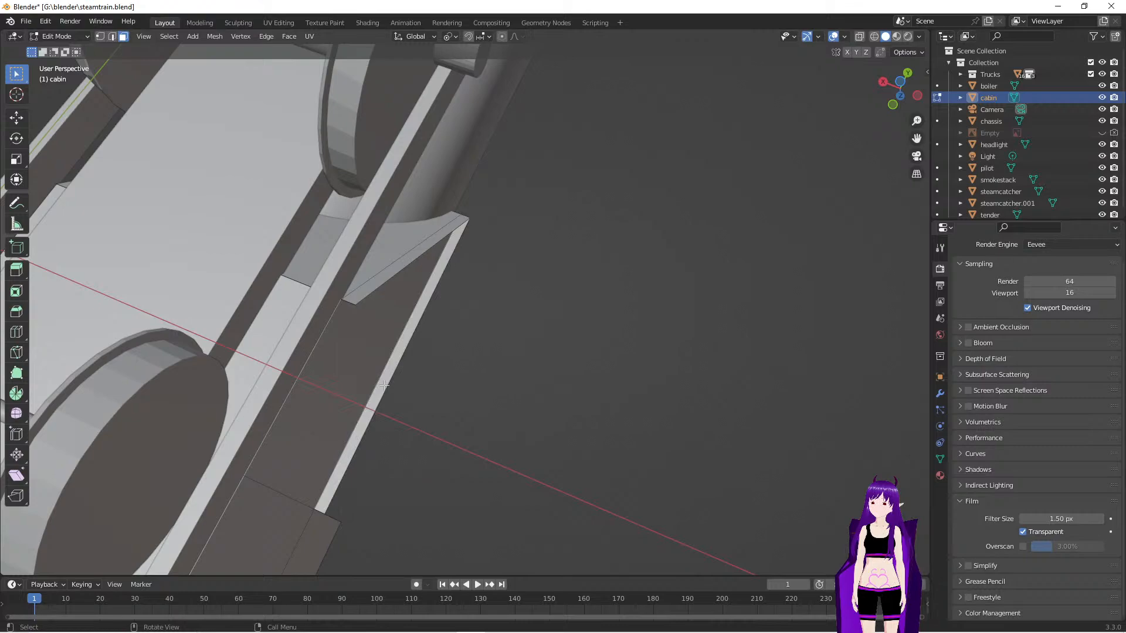
Try to delete the side panel's narrow sloped front face
mouse_move(518, 403)
middle_down()
mouse_move(470, 428)
mouse_move(405, 319)
mouse_move(555, 520)
mouse_move(664, 536)
mouse_move(651, 516)
mouse_move(664, 506)
mouse_move(527, 383)
middle_up()
scroll(521, 380, down, 4)
middle_drag(416, 285, 473, 360)
scroll(437, 305, down, 5)
scroll(437, 304, down, 2)
scroll(474, 364, up, 4)
scroll(474, 363, down, 1)
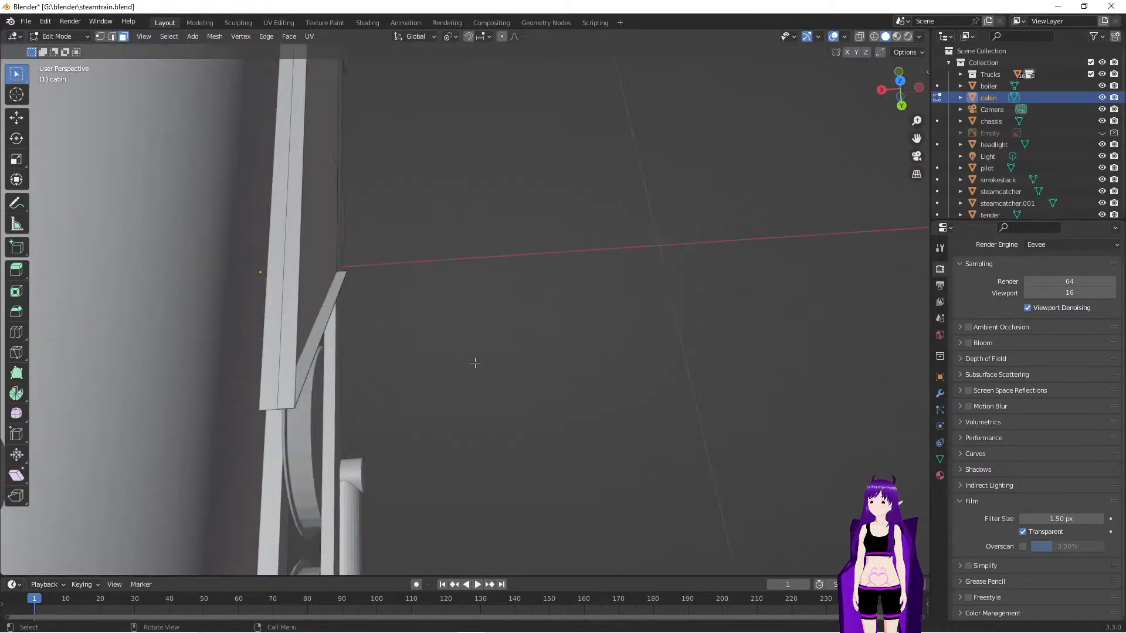
shift+middle_drag(480, 362, 473, 392)
click(349, 364)
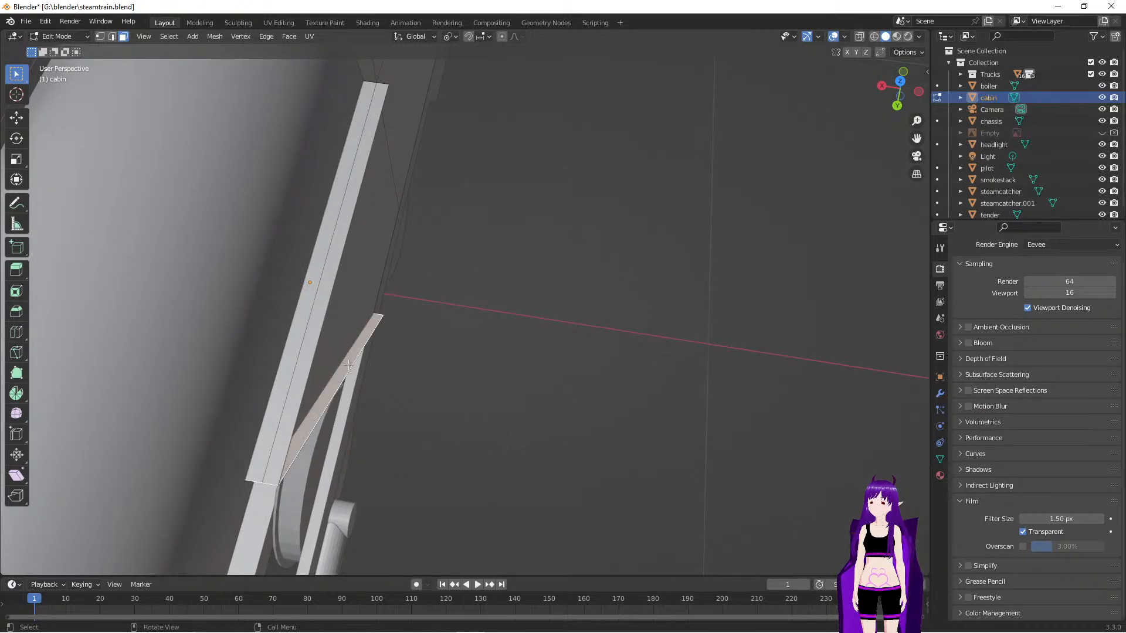
key(x)
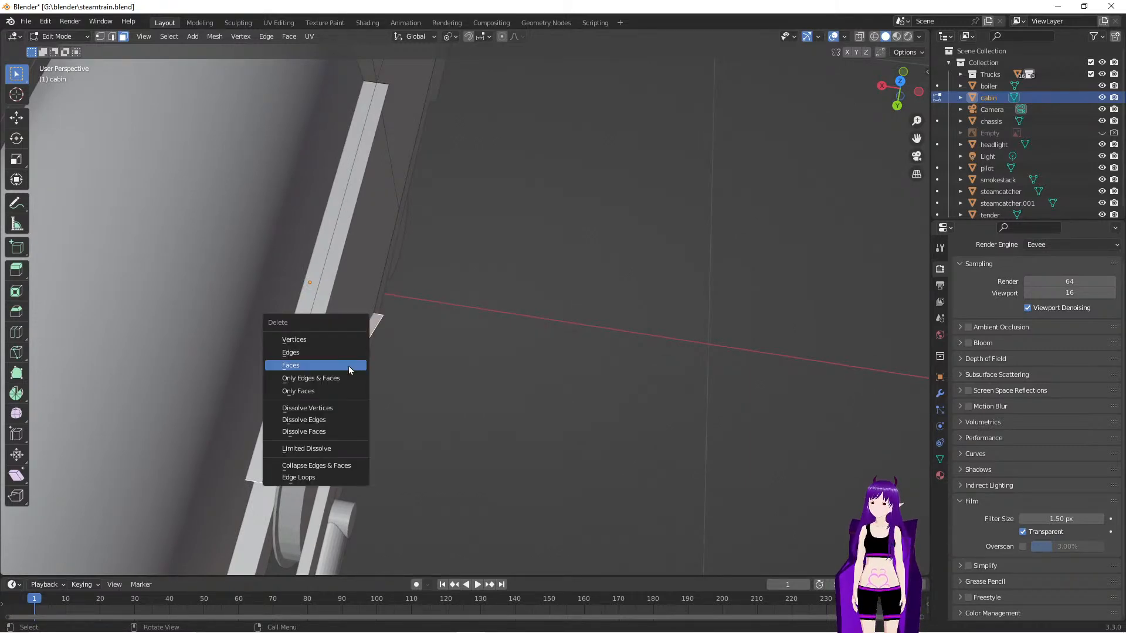
click(348, 364)
click(349, 365)
key(x)
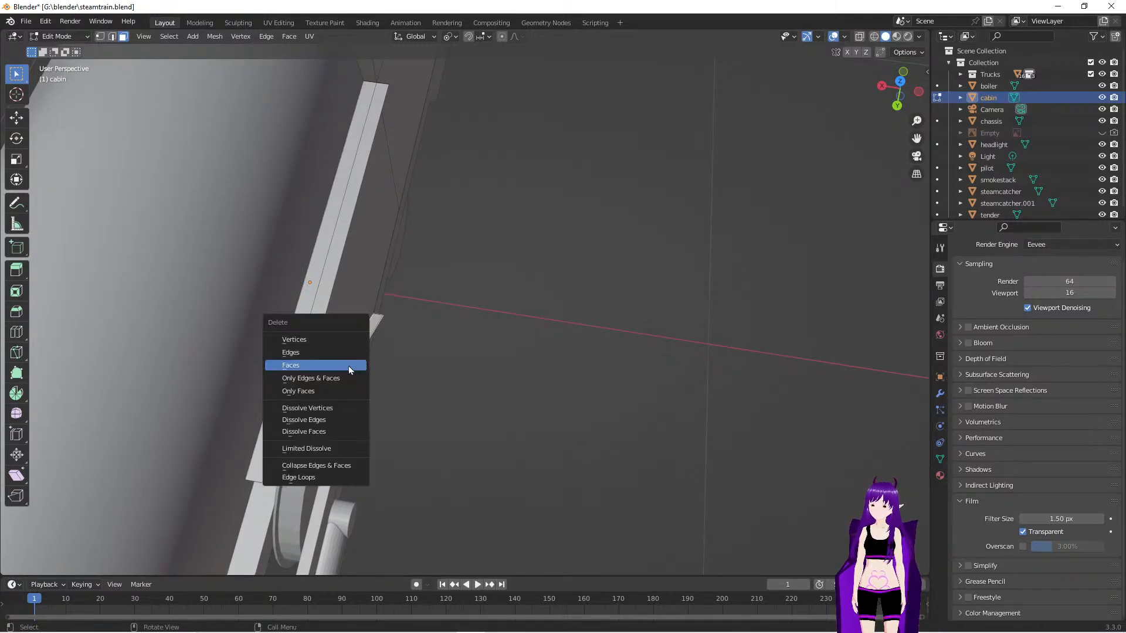
click(349, 364)
Undo the face deletion on the side panel's sloped front
mouse_move(410, 404)
middle_down()
mouse_move(417, 367)
mouse_move(360, 375)
mouse_move(408, 391)
middle_up()
key(ctrl+z)
key(ctrl+shift+z)
key(ctrl+z)
middle_drag(420, 395, 441, 375)
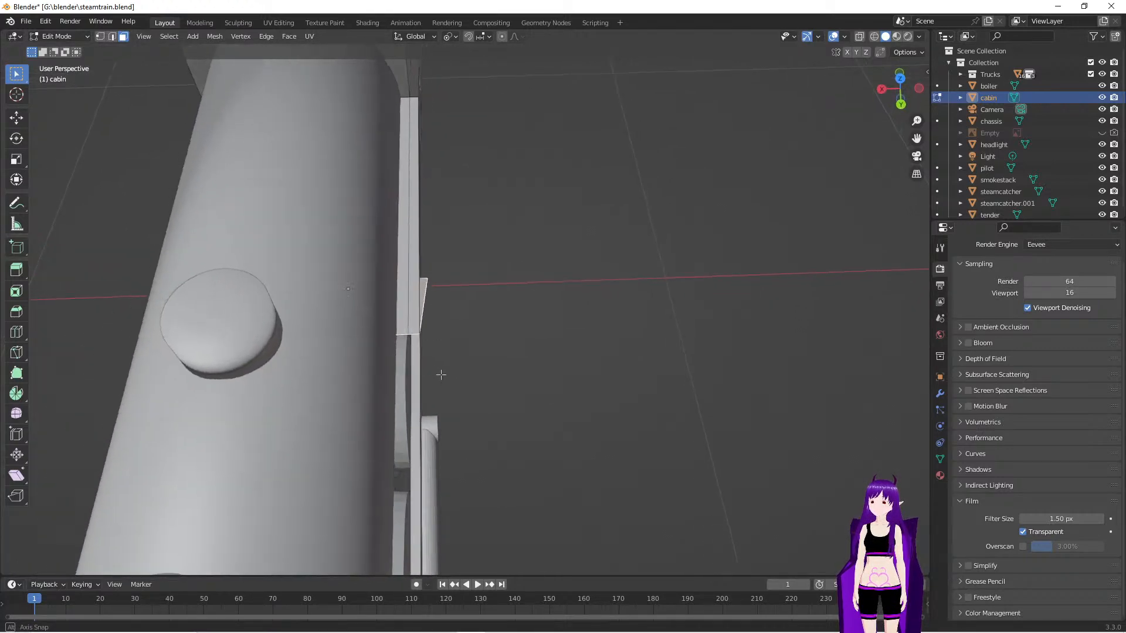
In edge selection mode, select the edges along the outer side of the panel's narrow top and delete them
click(415, 325)
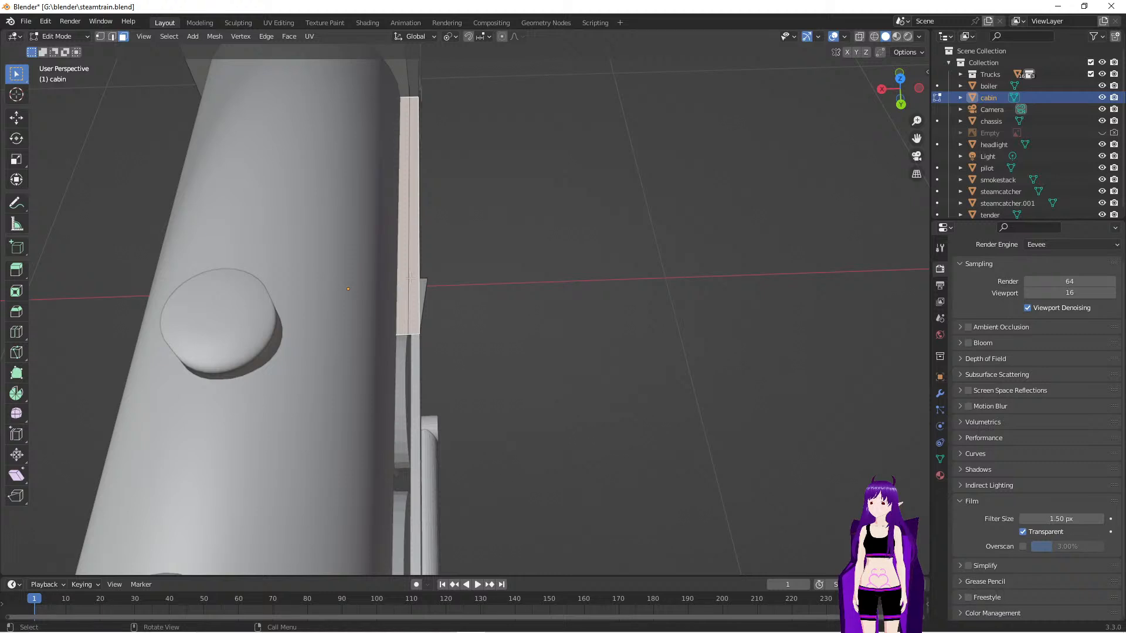
click(112, 37)
click(407, 221)
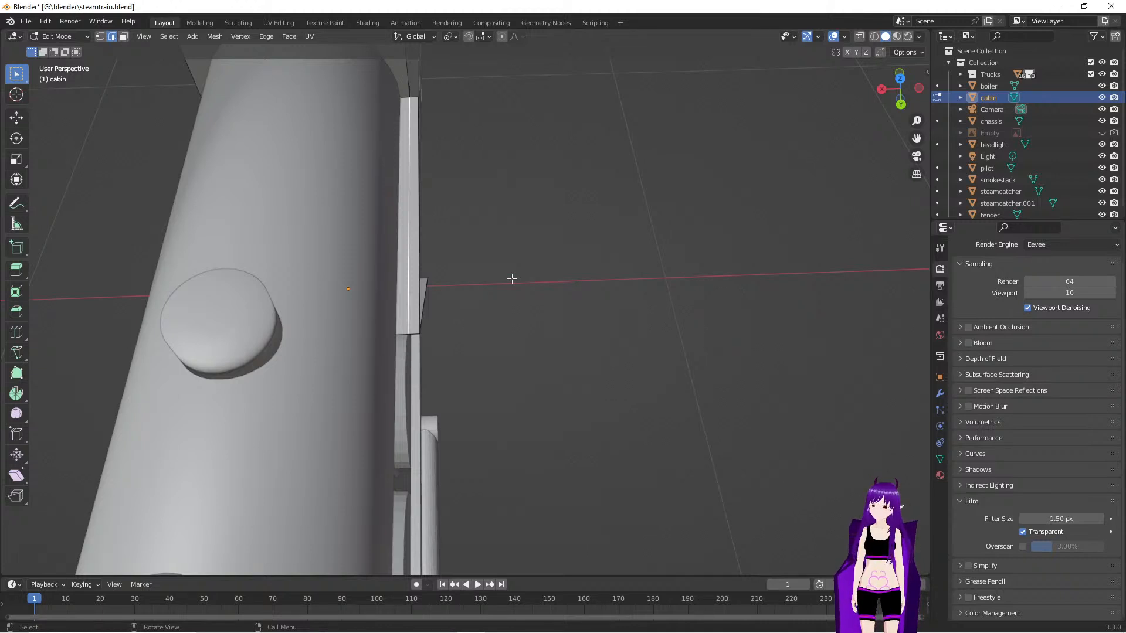
click(419, 225)
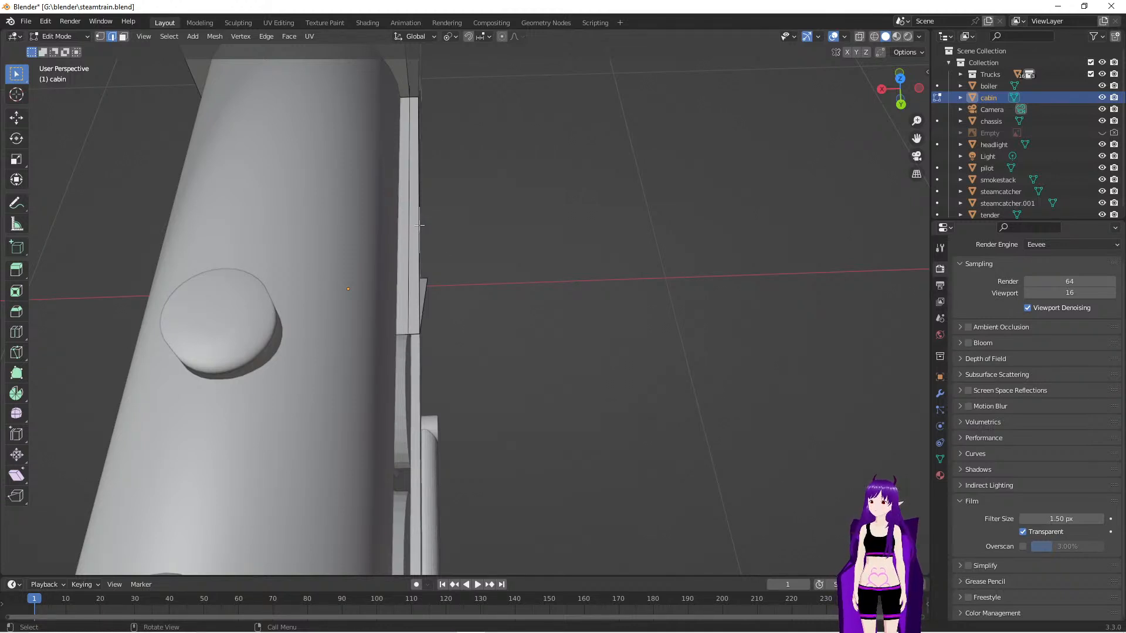
scroll(496, 293, down, 1)
scroll(504, 300, up, 1)
scroll(535, 326, up, 2)
scroll(534, 325, down, 3)
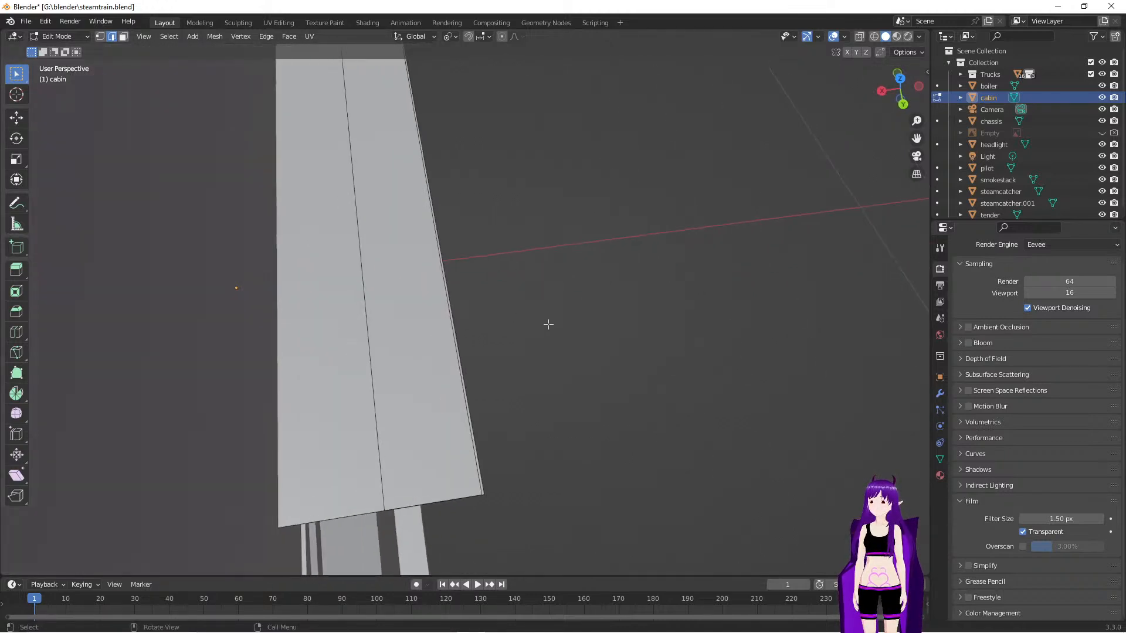
drag(495, 248, 439, 271)
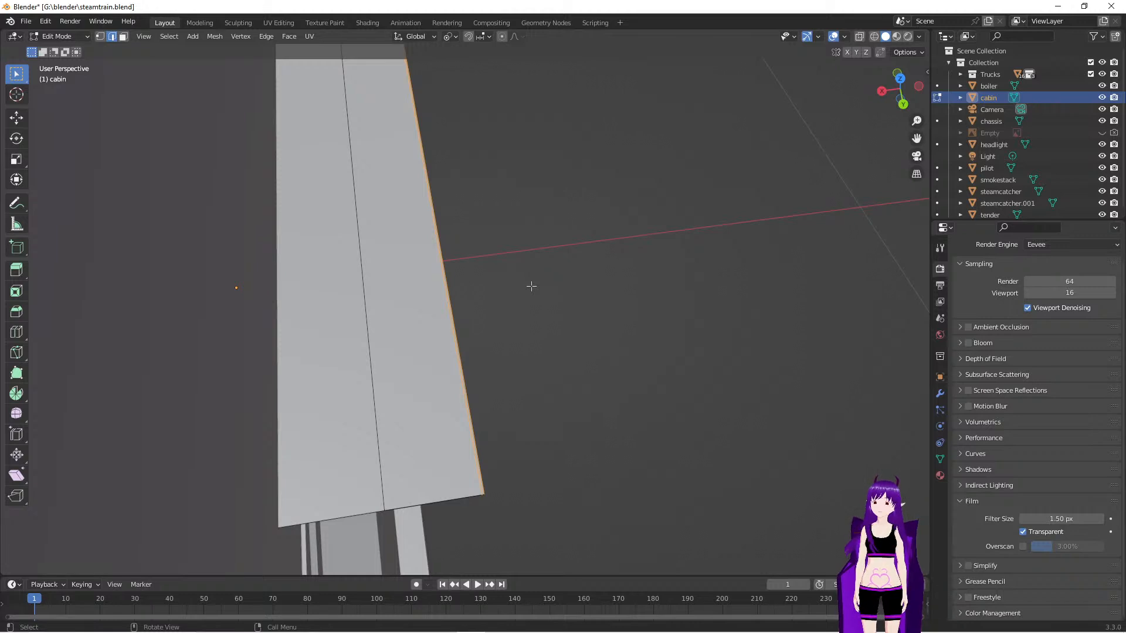
key(x)
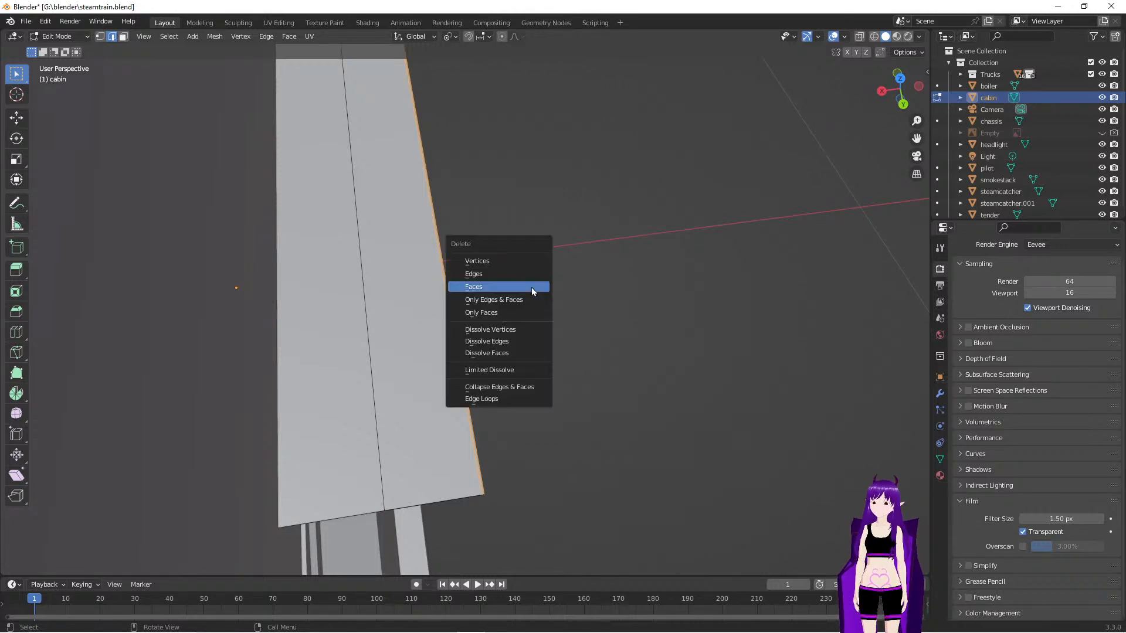
click(528, 278)
Delete the overlapping edges along the outer side of the panel's sloped front face
mouse_move(565, 318)
middle_down()
mouse_move(560, 327)
mouse_move(571, 319)
middle_up()
click(406, 356)
key(x)
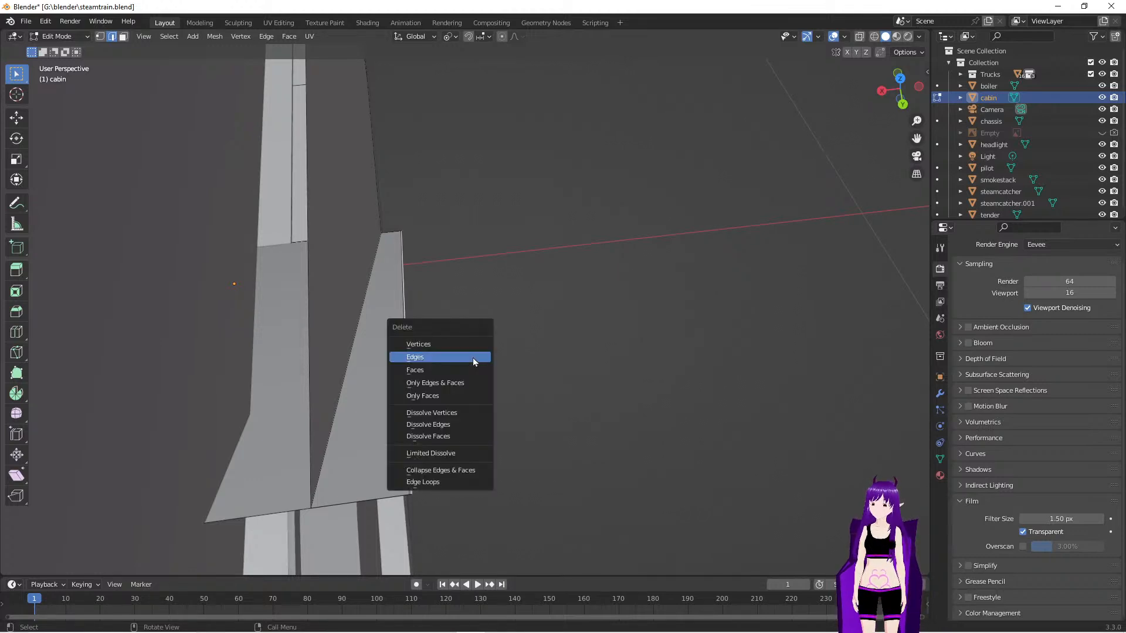
click(472, 358)
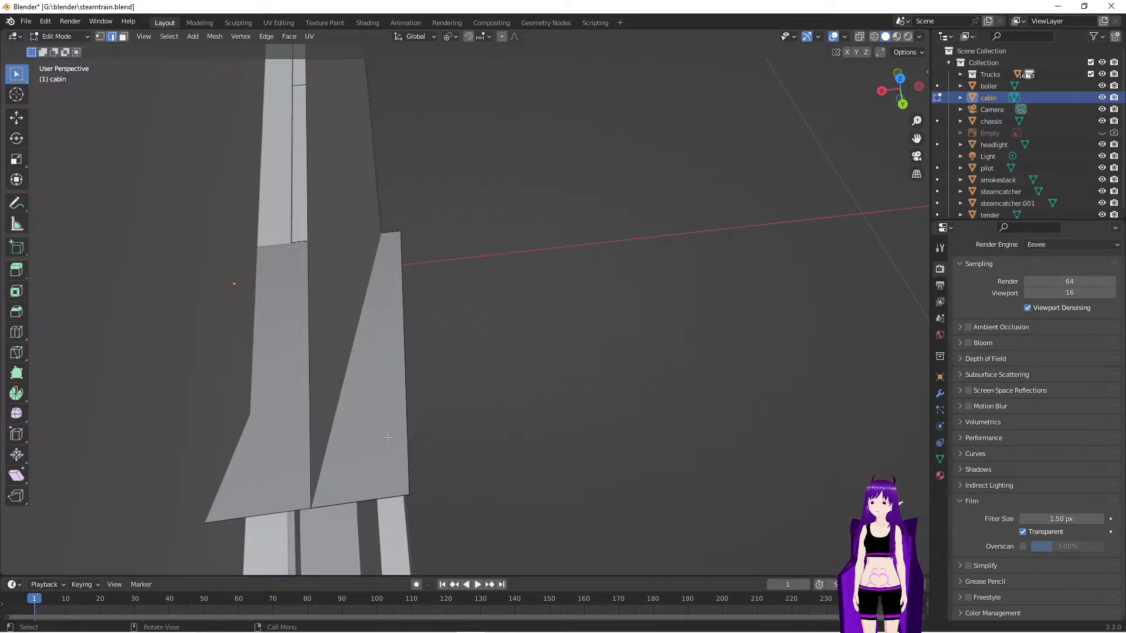
click(405, 404)
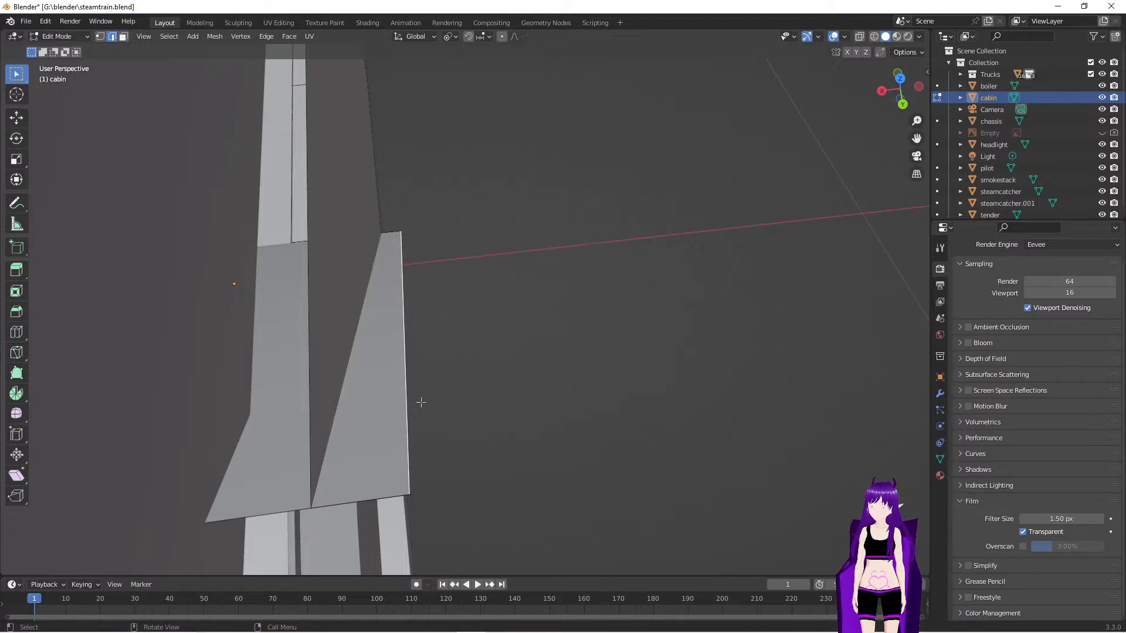
key(x)
click(421, 404)
Delete the remaining diagonal edge along the inner side of the panel's sloped front
middle_drag(455, 412, 454, 409)
click(348, 331)
key(x)
click(348, 331)
click(363, 329)
key(c)
key(Escape)
Select the side panel's inner and outer upper edges and fill a new top face between them
mouse_move(511, 327)
middle_down()
mouse_move(525, 323)
mouse_move(477, 329)
mouse_move(483, 339)
mouse_move(511, 294)
mouse_move(500, 275)
mouse_move(438, 307)
mouse_move(506, 269)
mouse_move(499, 328)
middle_up()
scroll(526, 323, down, 6)
scroll(486, 327, up, 5)
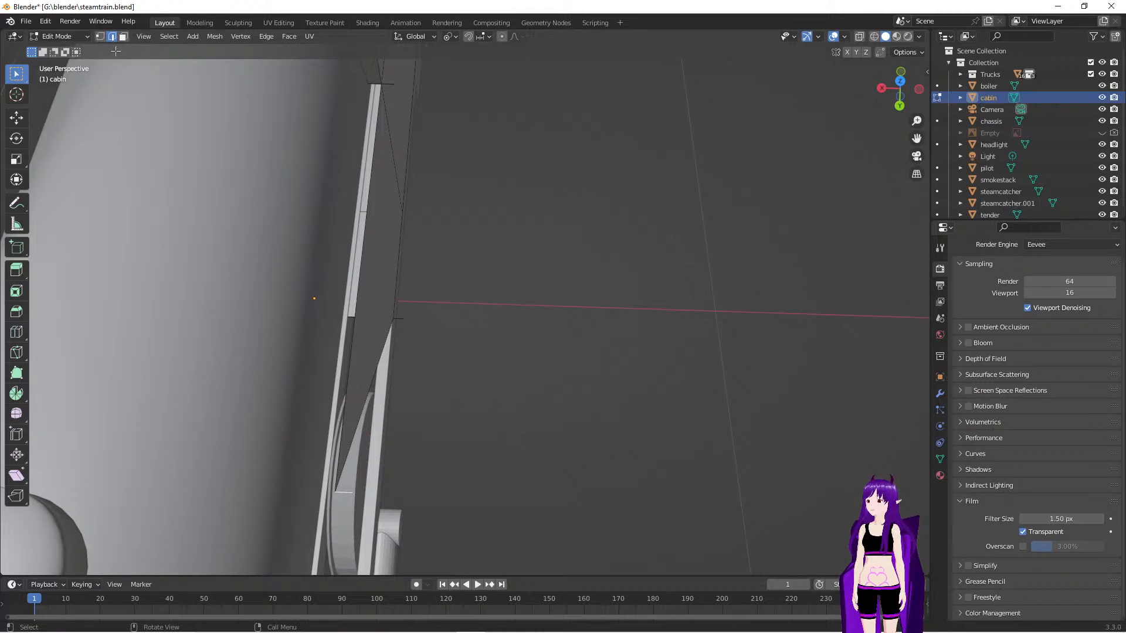
click(367, 197)
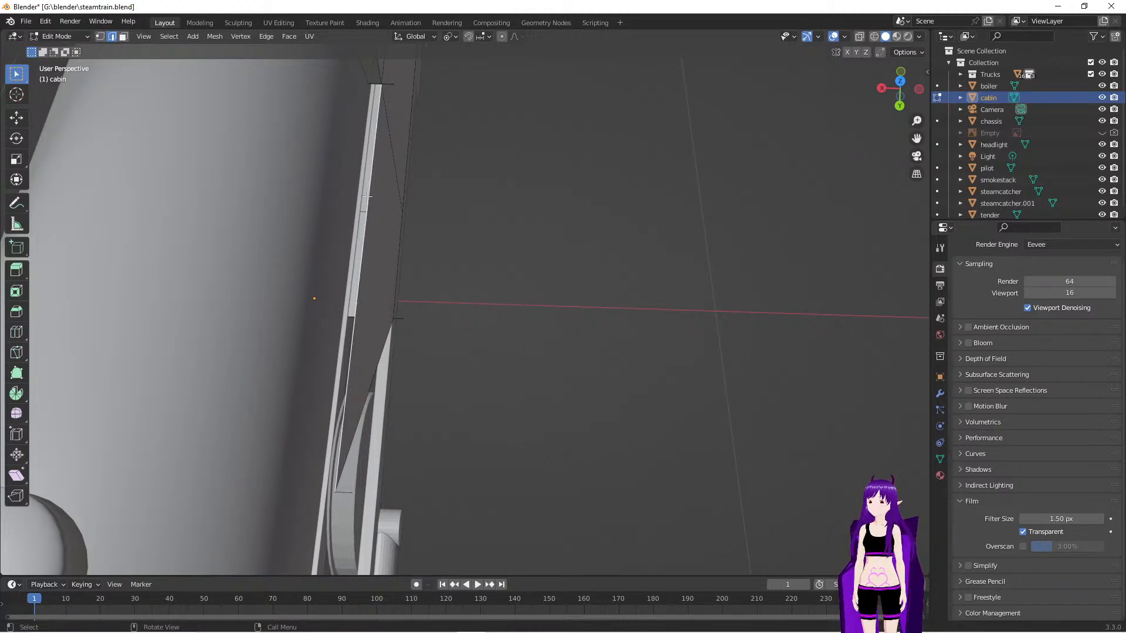
middle_drag(351, 321, 509, 231)
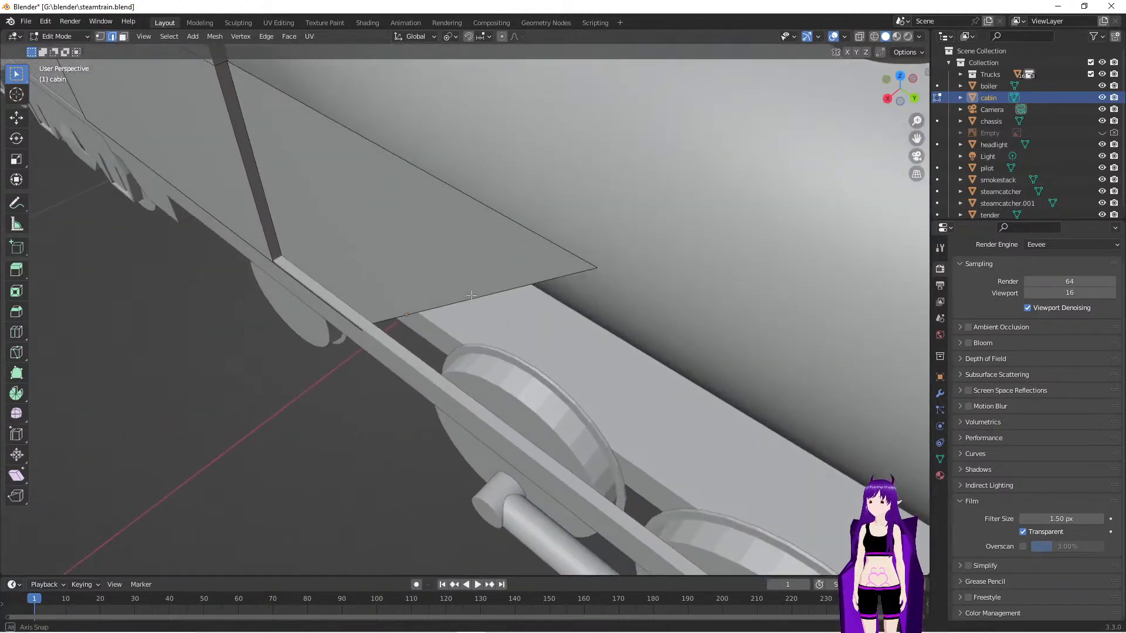
click(507, 217)
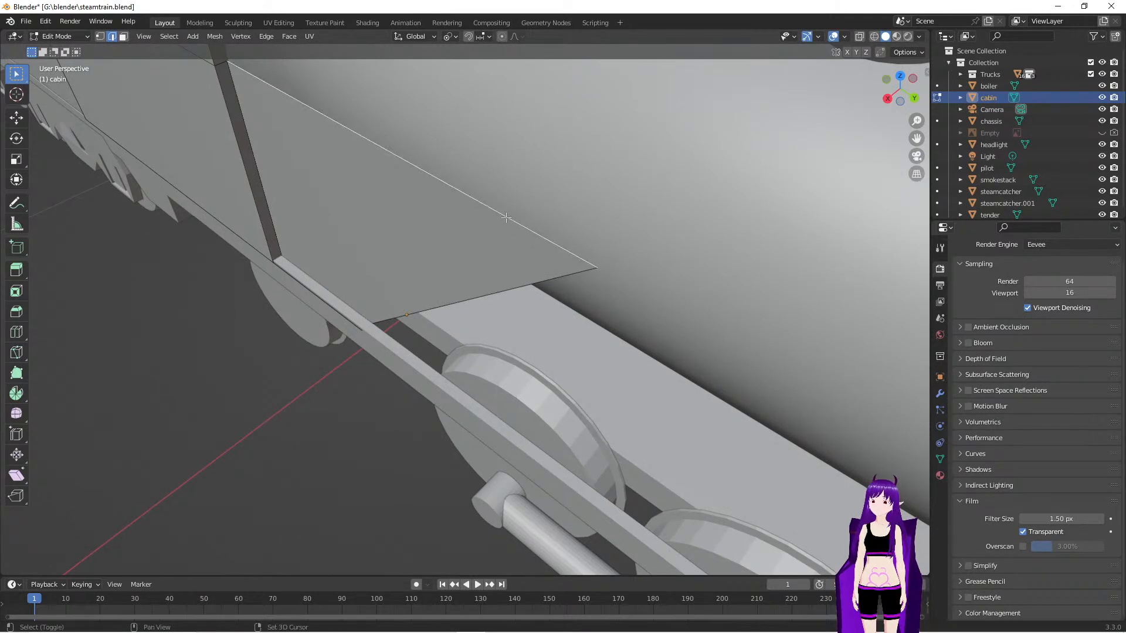
middle_drag(610, 204, 569, 298)
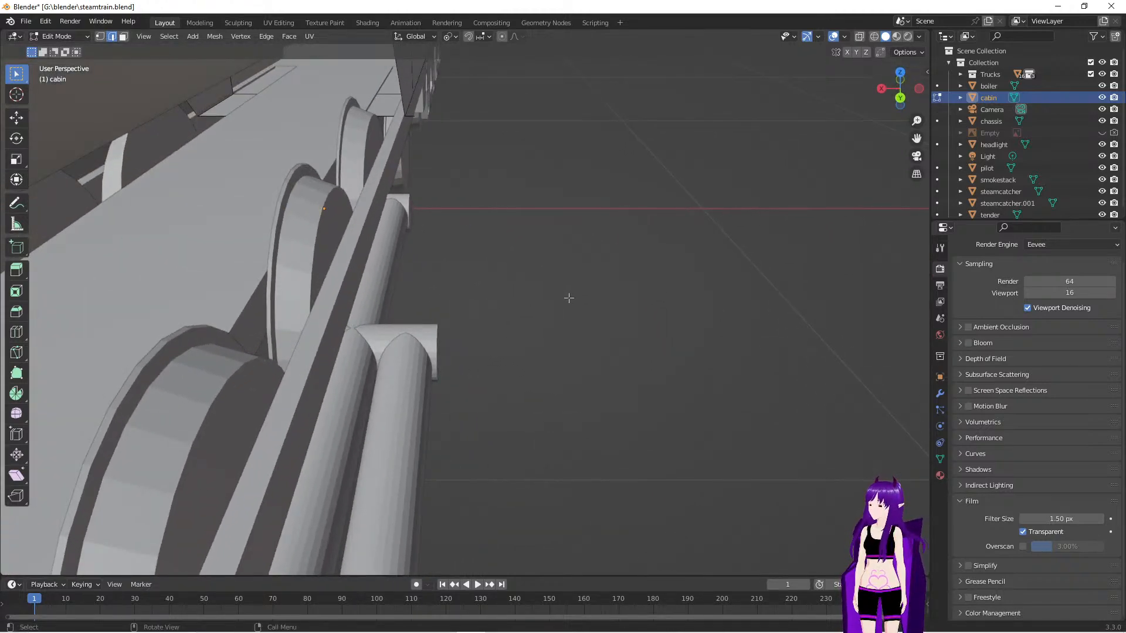
click(401, 103)
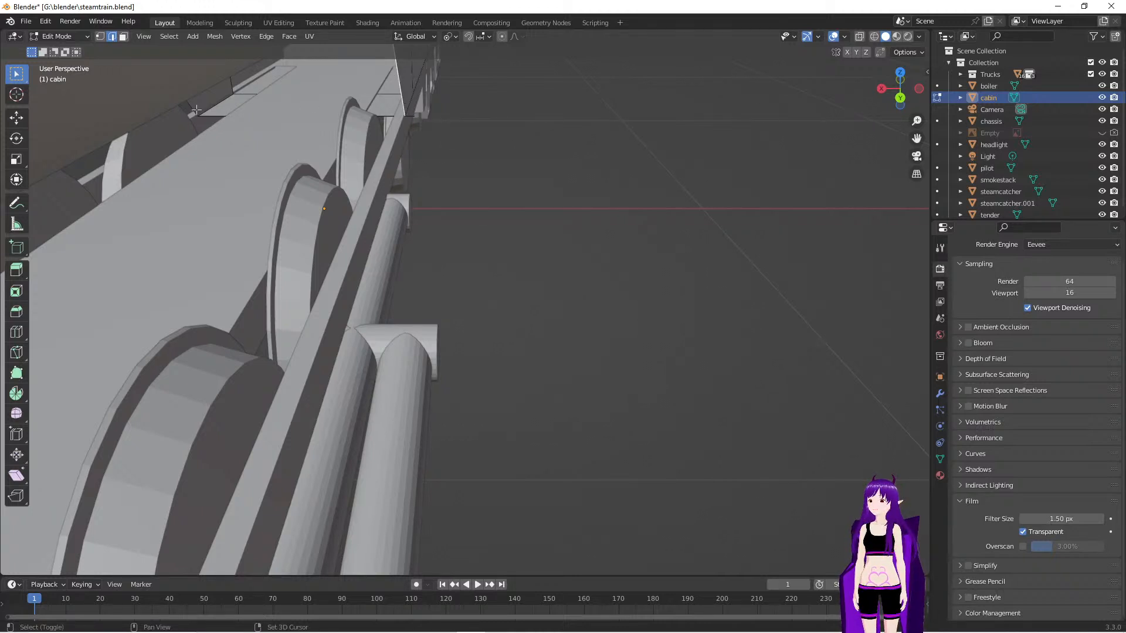
shift+click(194, 110)
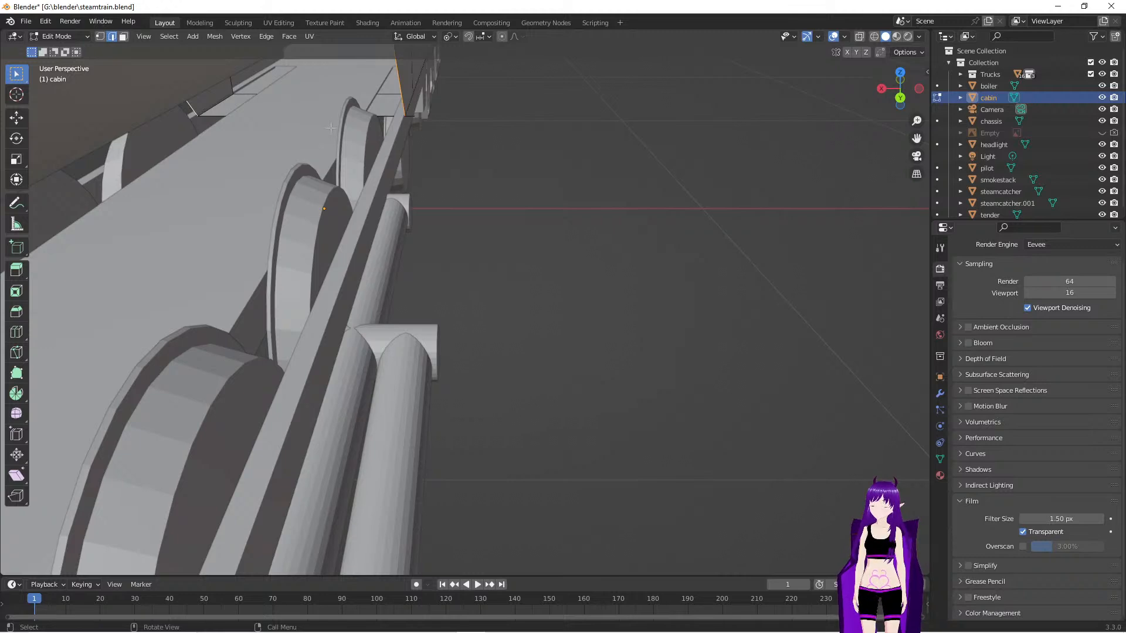
key(f)
Delete the stray short edges sticking outward where the side panel's top meets the cabin wall
middle_drag(557, 176, 558, 236)
click(390, 145)
key(x)
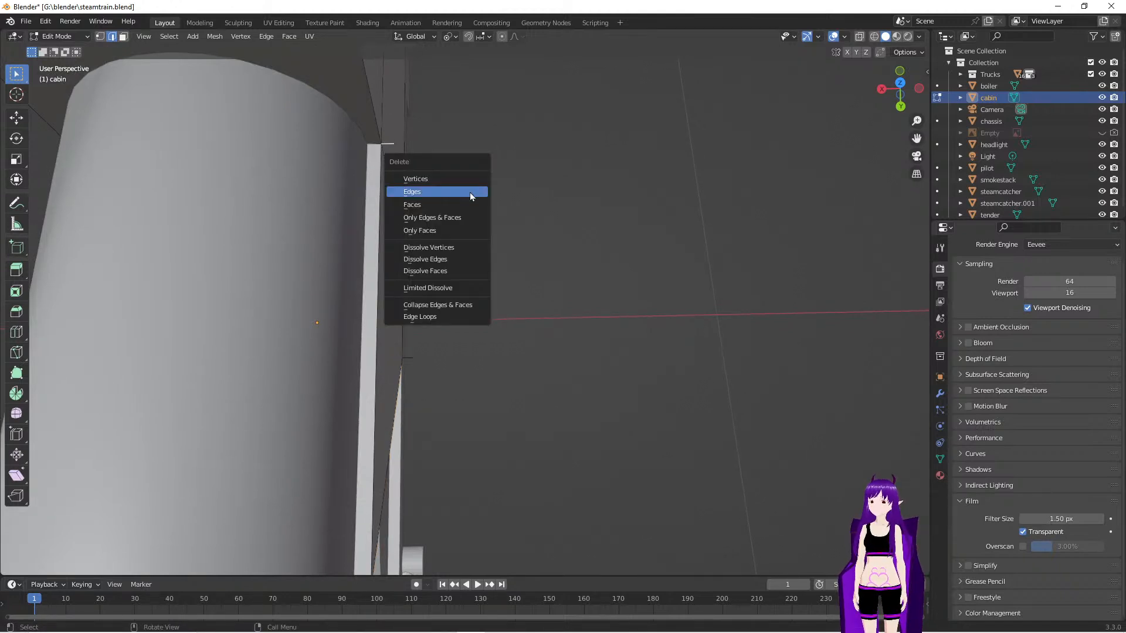
click(469, 192)
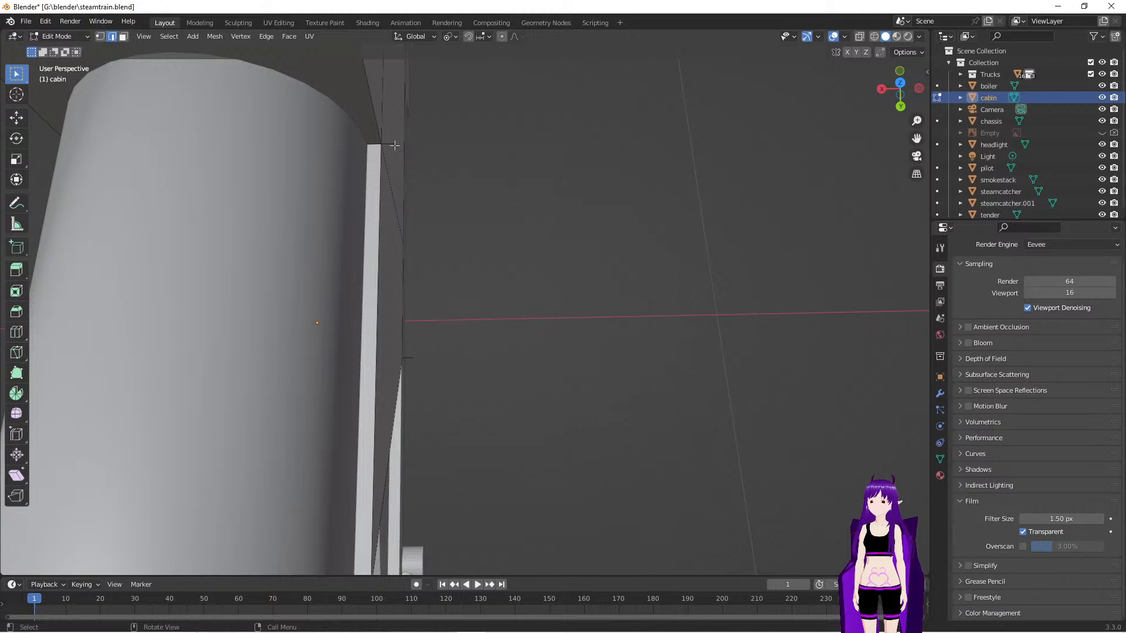
click(392, 145)
key(x)
click(453, 157)
middle_drag(455, 185, 523, 193)
drag(382, 217, 418, 244)
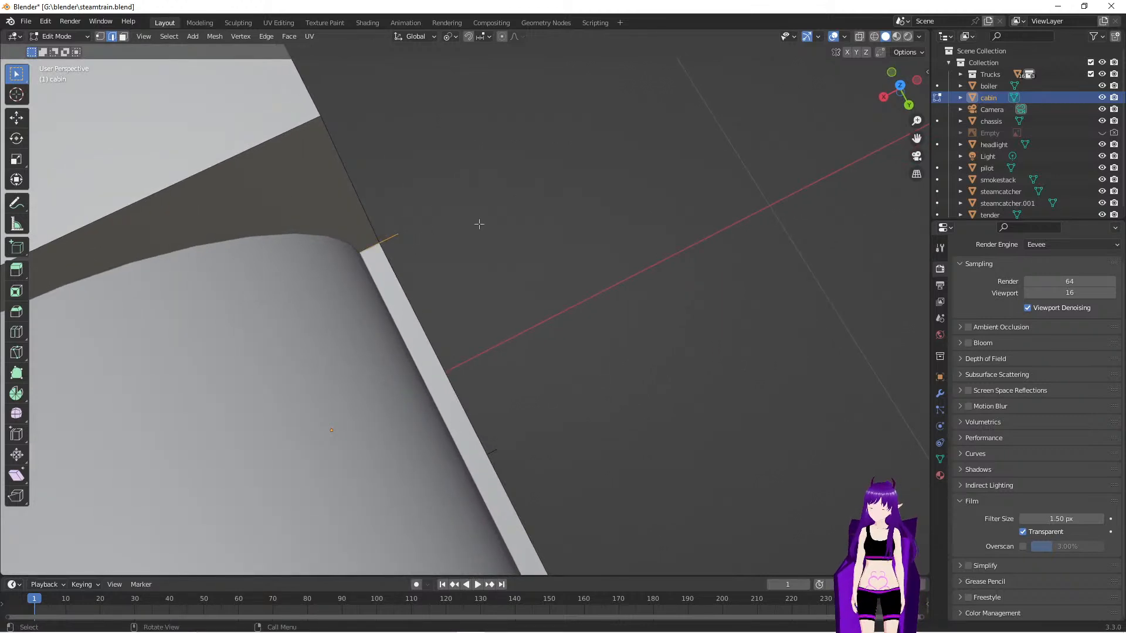
key(x)
click(480, 225)
In face selection mode, select the panel's pointed outer side face and extrude it about -0.0217 m along its normal
middle_drag(535, 307, 501, 262)
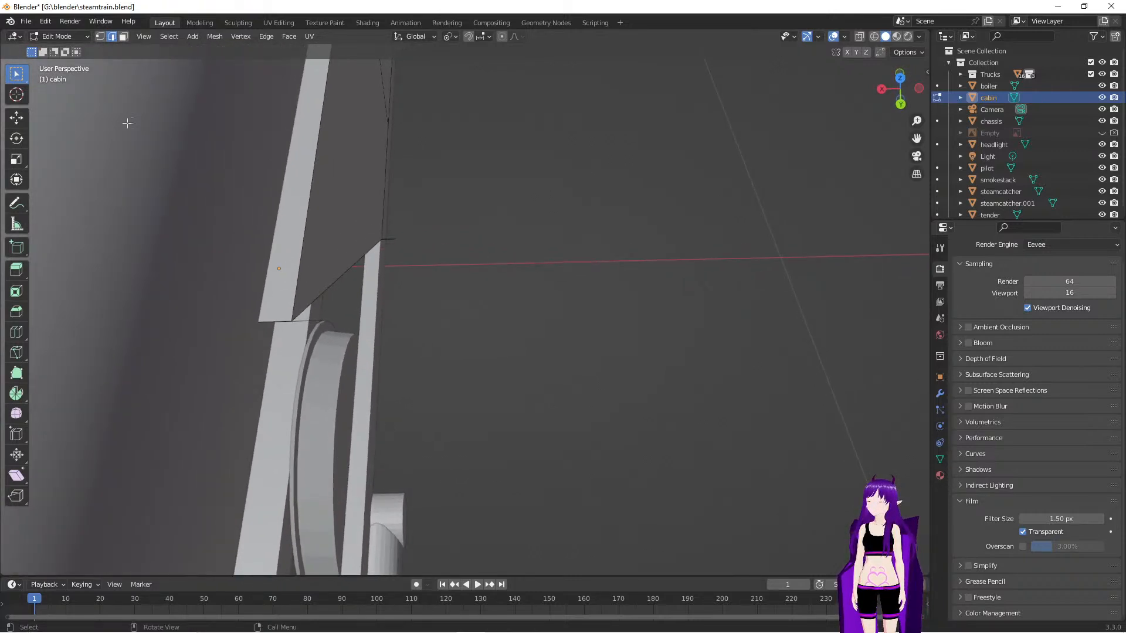
click(293, 190)
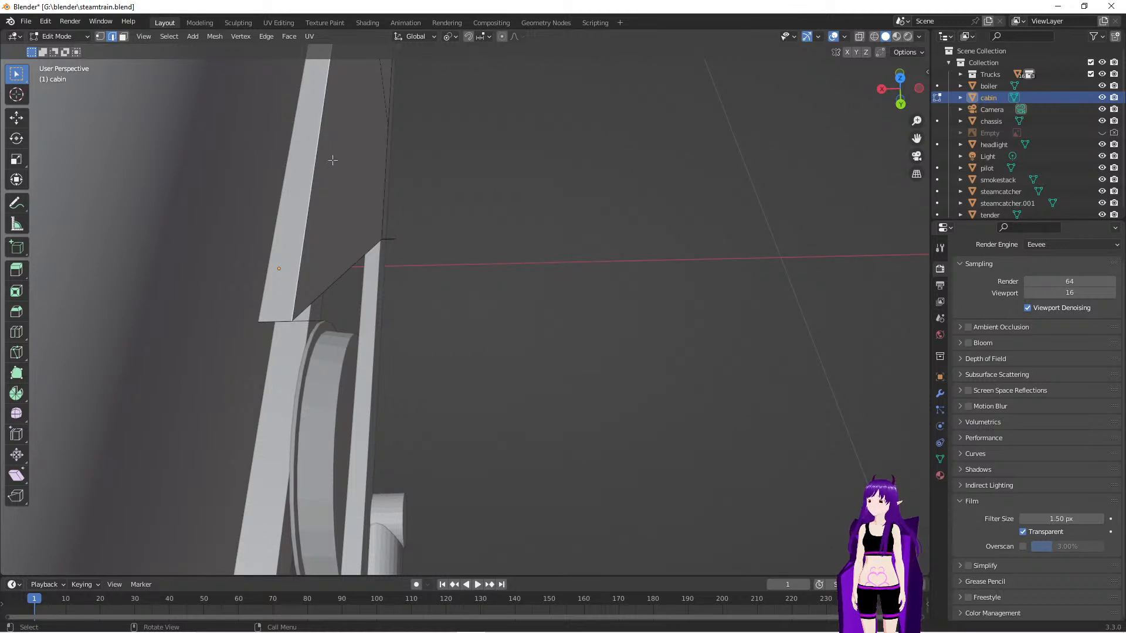
click(123, 37)
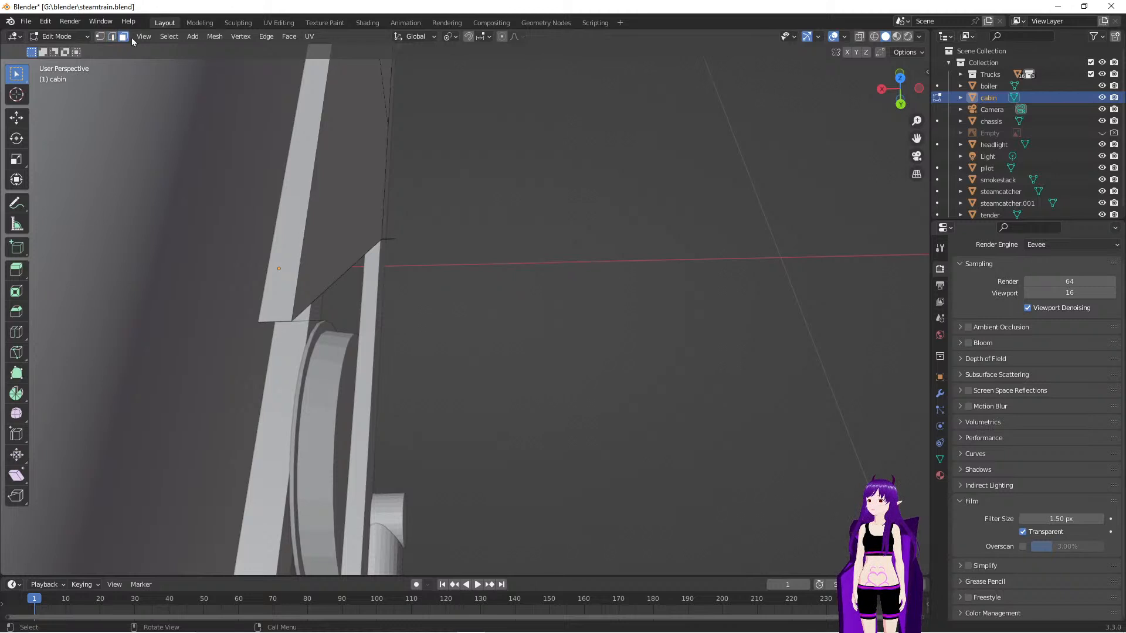
click(346, 160)
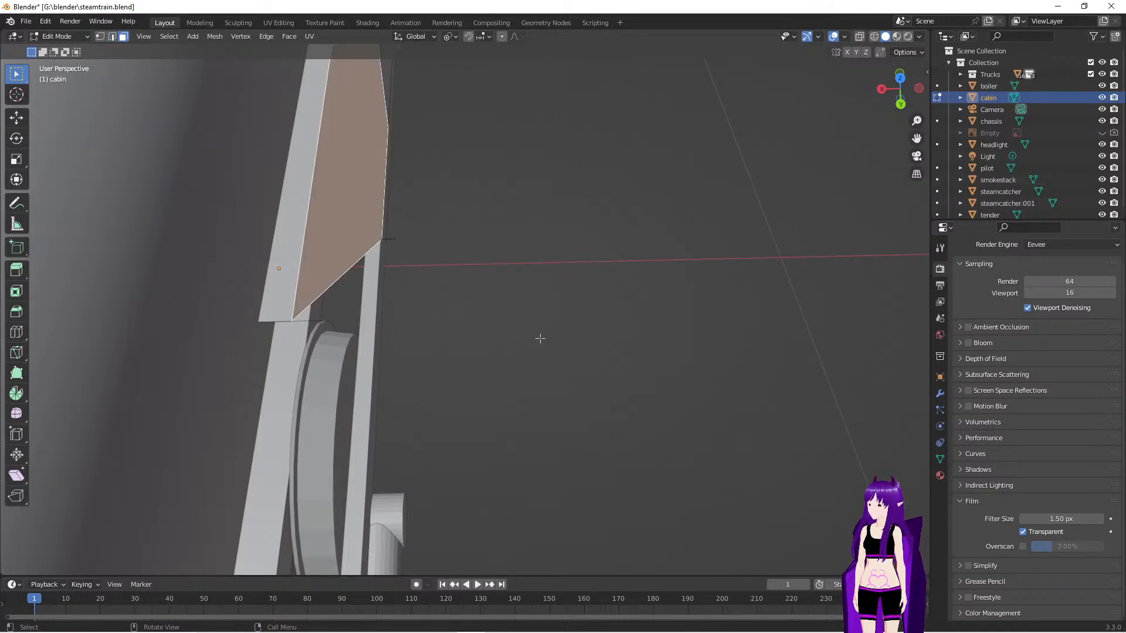
middle_drag(537, 354, 509, 345)
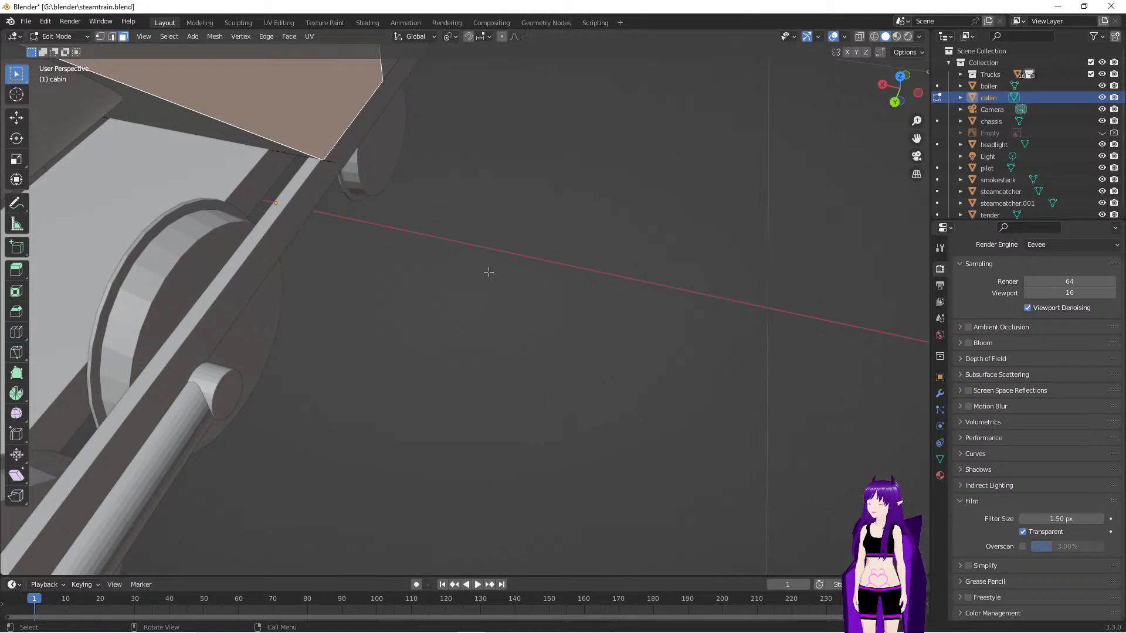
scroll(489, 272, down, 4)
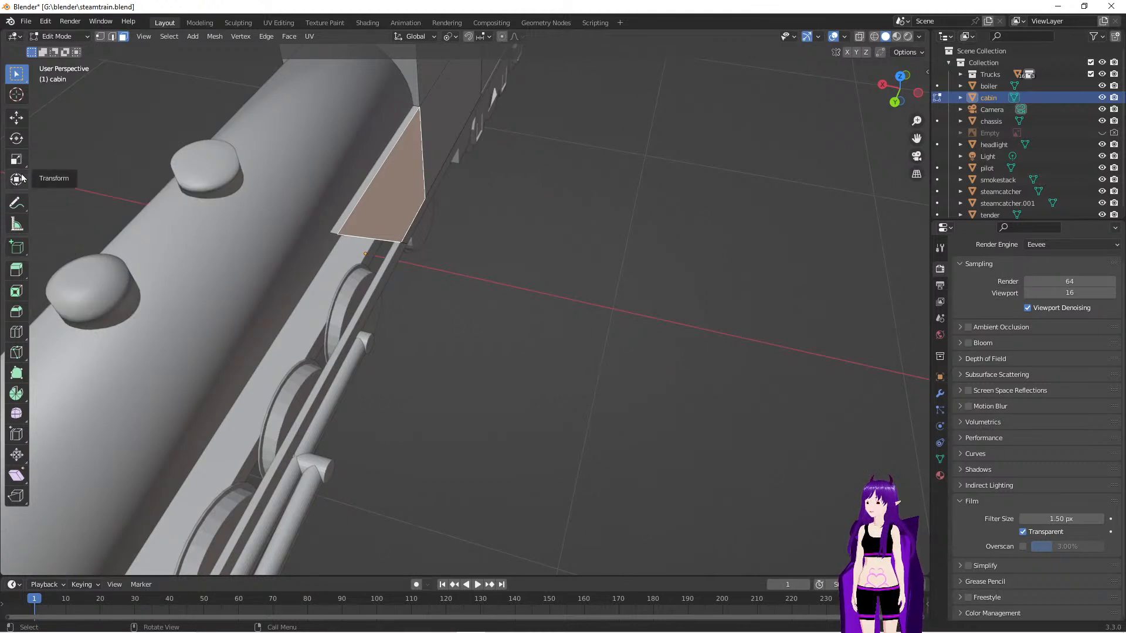
click(16, 270)
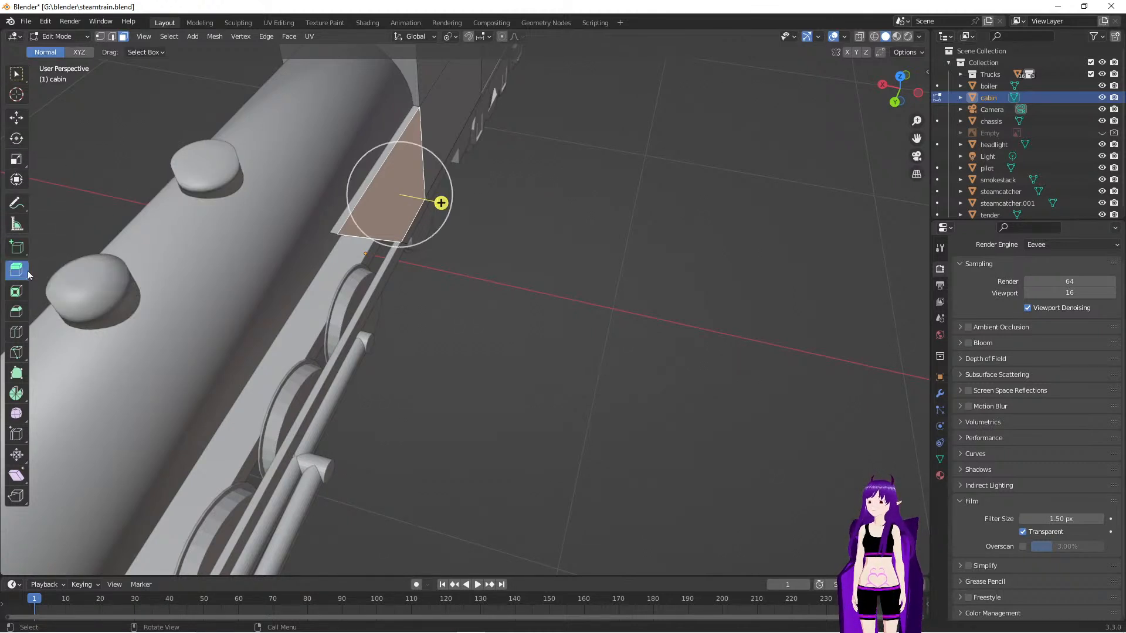
drag(441, 203, 436, 201)
scroll(499, 270, up, 3)
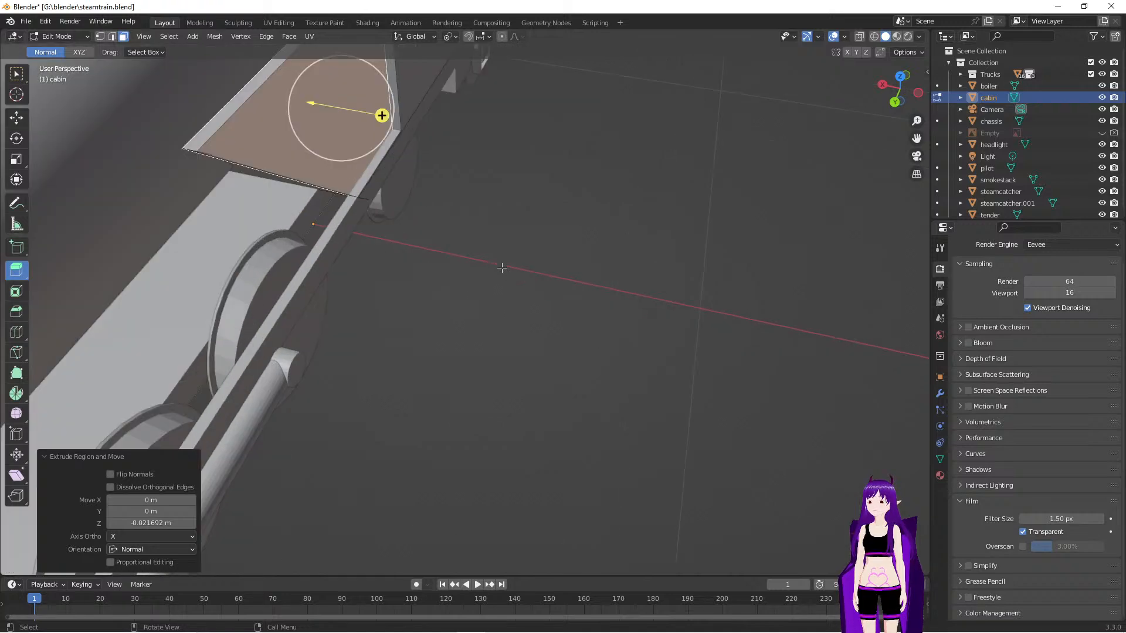
Delete the long narrow top face of the cabin's front side panel, including the overlapping duplicate beneath it
middle_drag(498, 291, 515, 305)
click(16, 75)
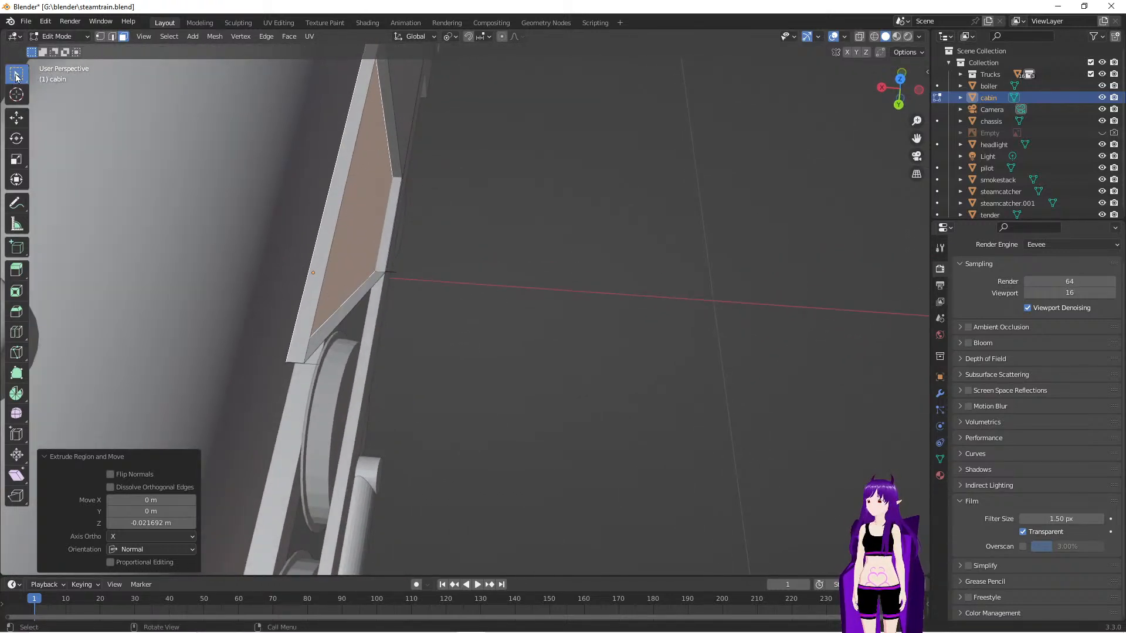
click(345, 158)
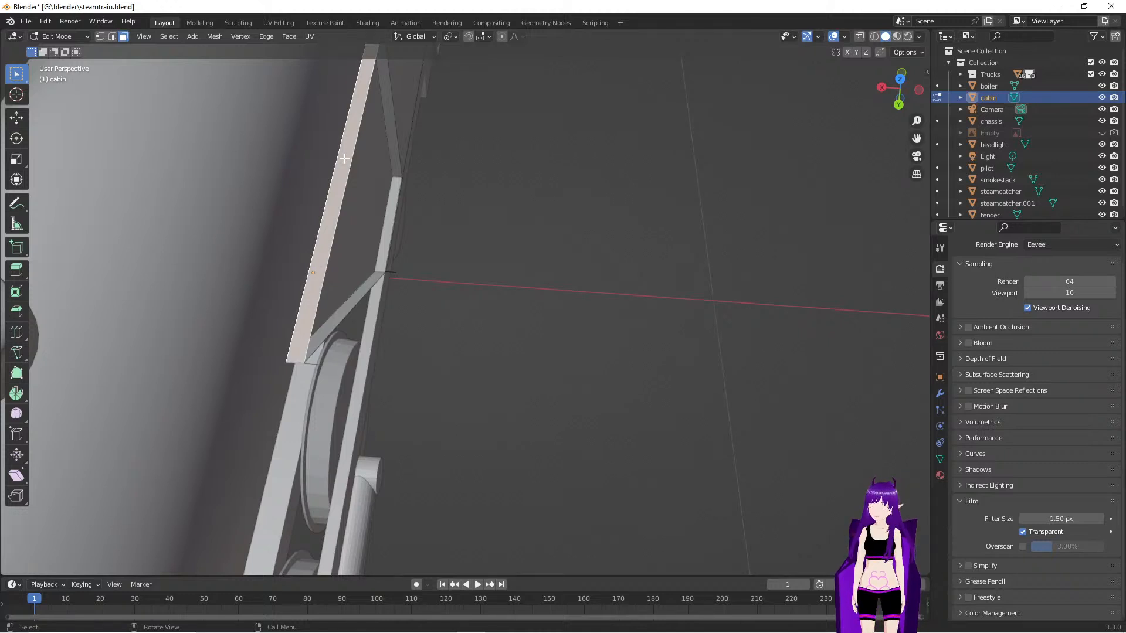
key(x)
click(338, 170)
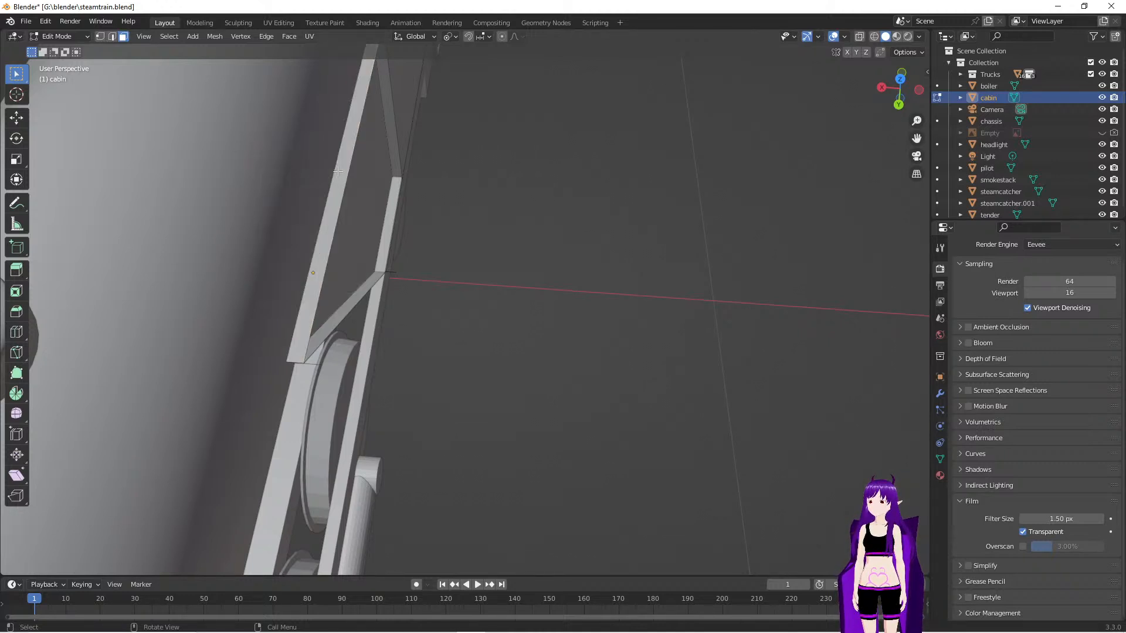
click(339, 176)
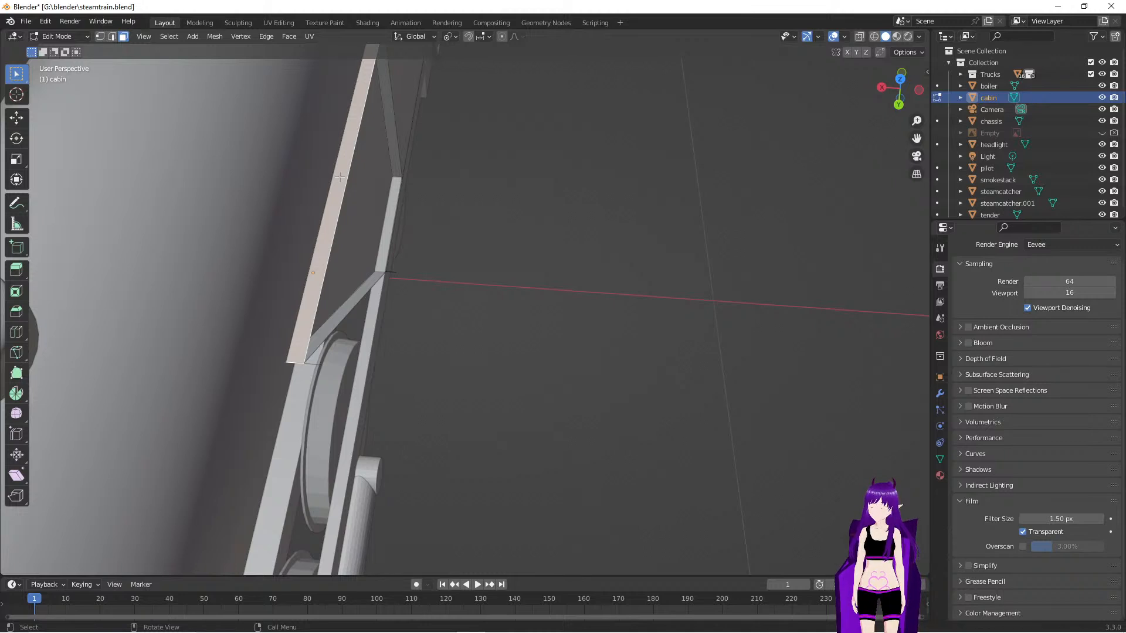
key(x)
click(340, 177)
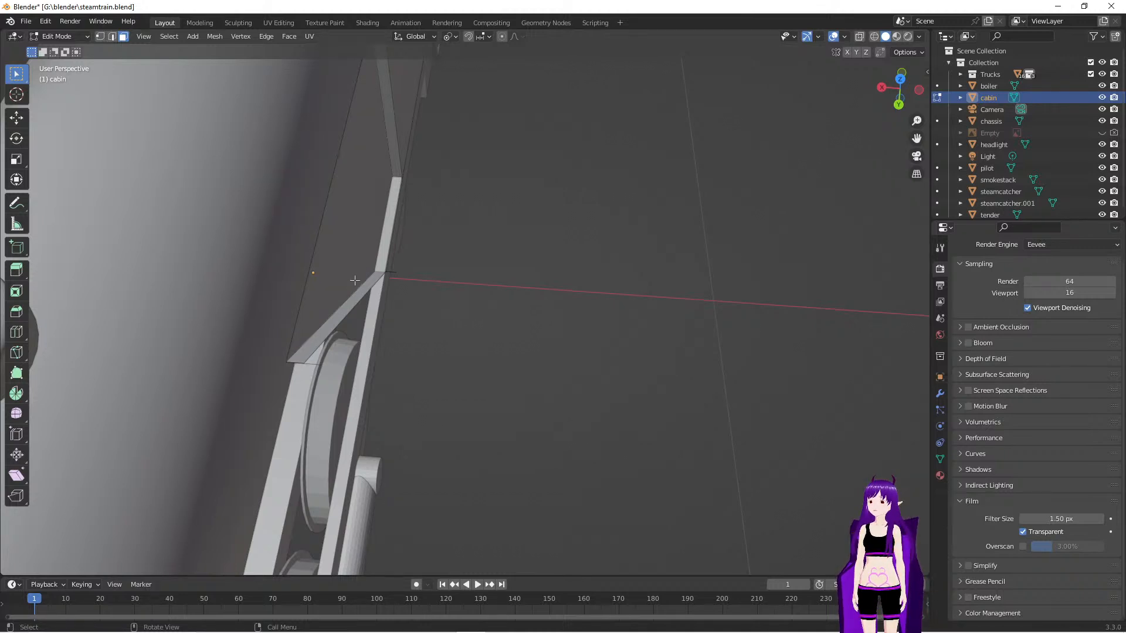
Delete the narrow face along the side panel's sloped front, including its overlapping duplicate
click(355, 299)
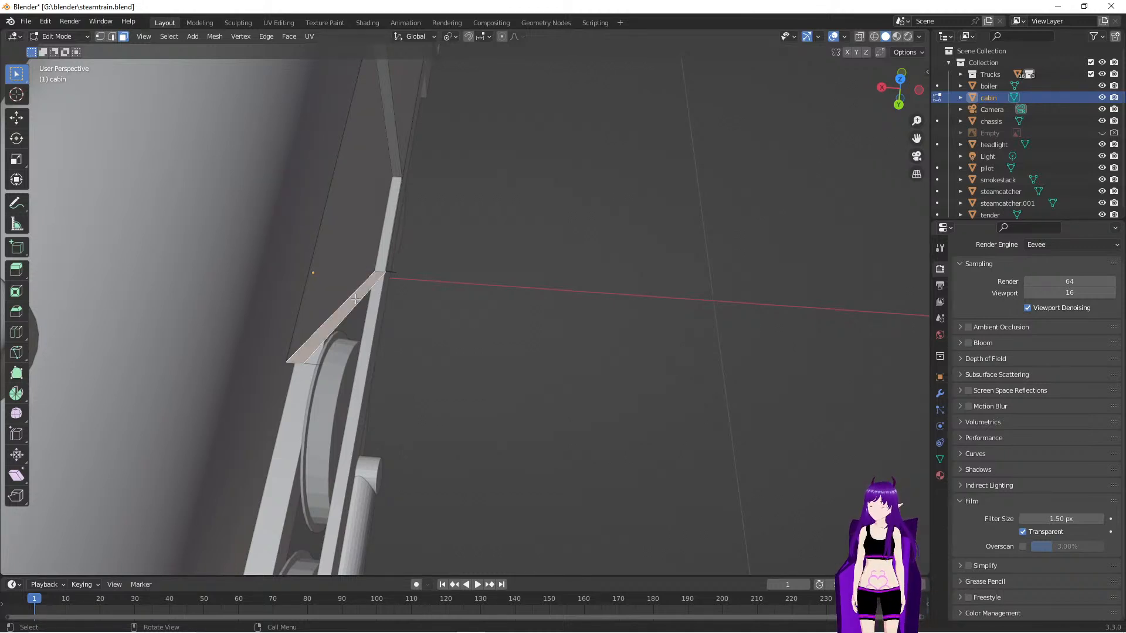
key(x)
click(356, 301)
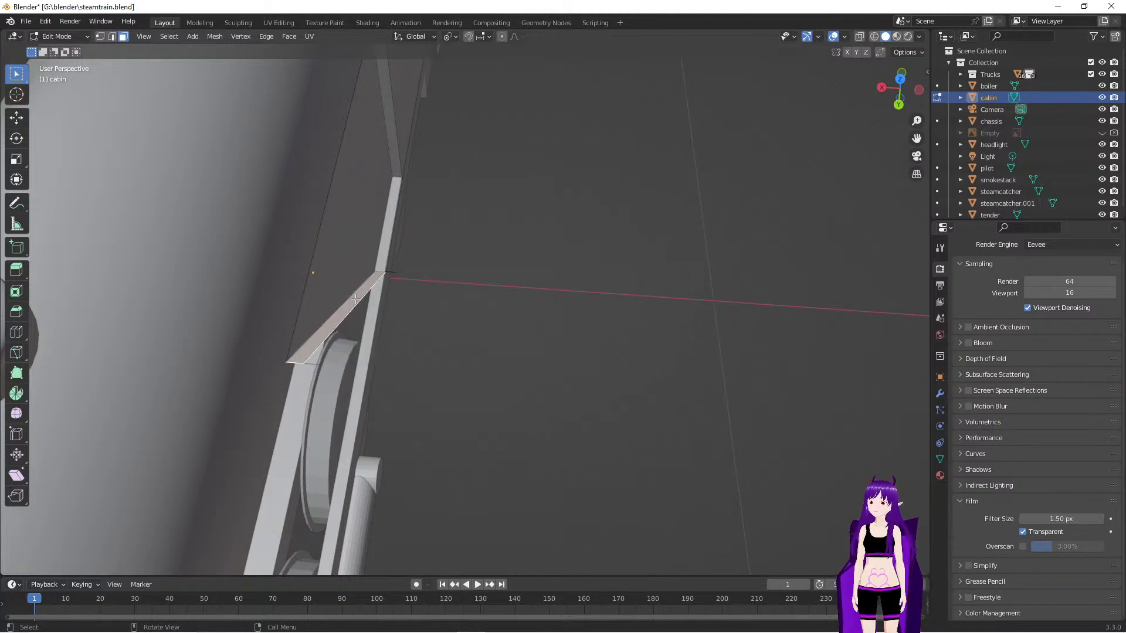
key(x)
click(356, 300)
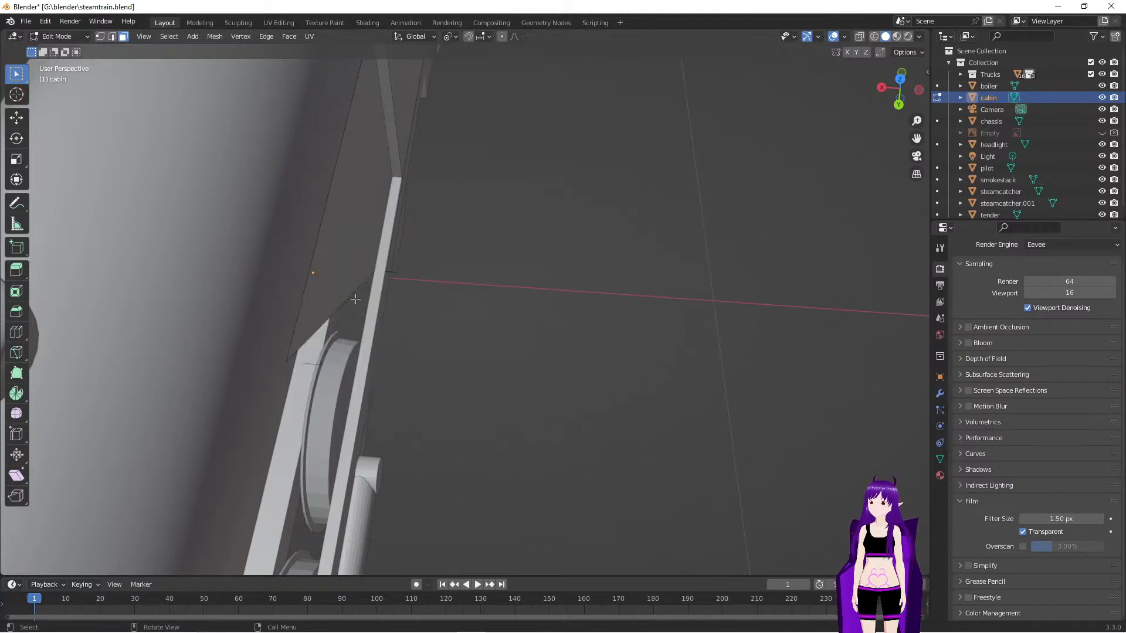
In edge selection mode, select the side panel's sloped front edge and apply a face fill to it
mouse_move(429, 294)
middle_down()
mouse_move(442, 248)
mouse_move(385, 345)
mouse_move(420, 289)
middle_up()
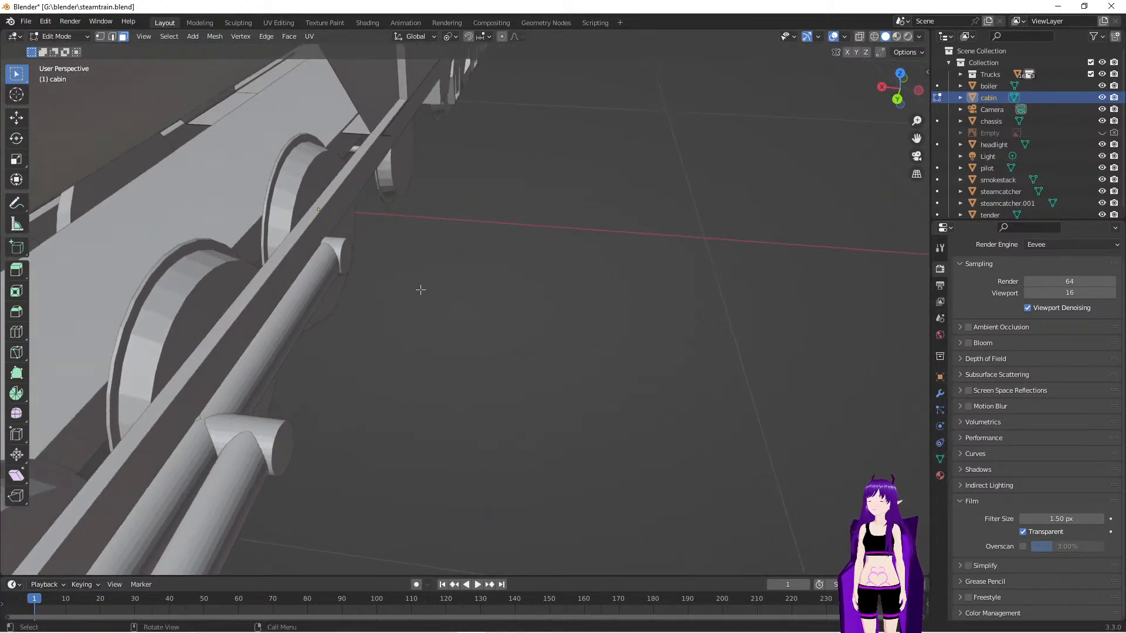
click(357, 133)
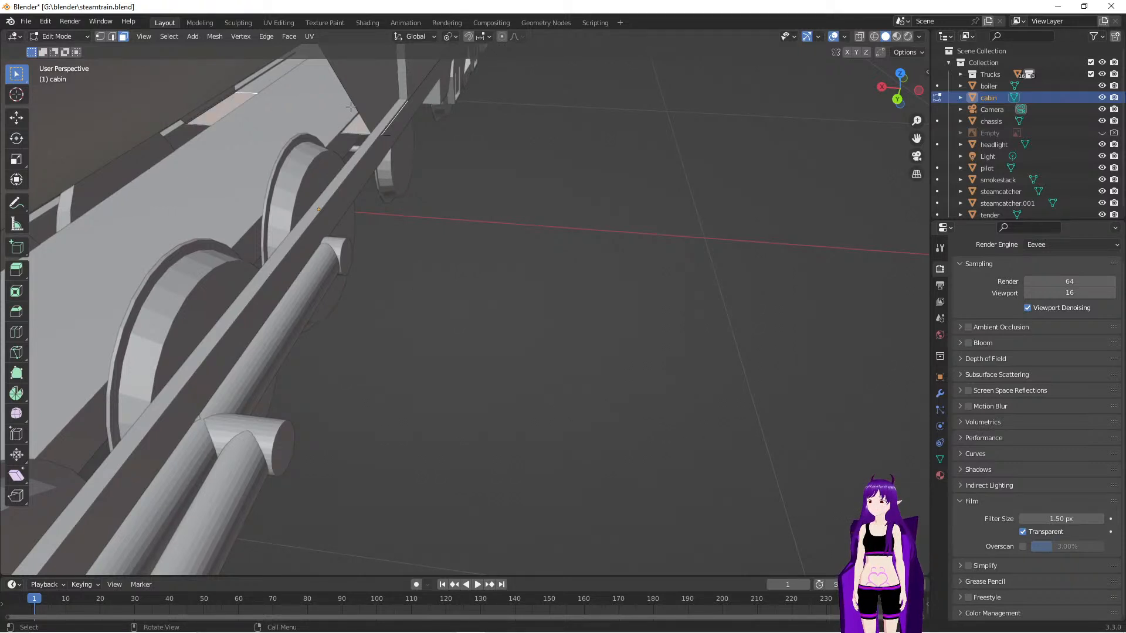
click(112, 37)
click(334, 74)
middle_drag(262, 157, 324, 137)
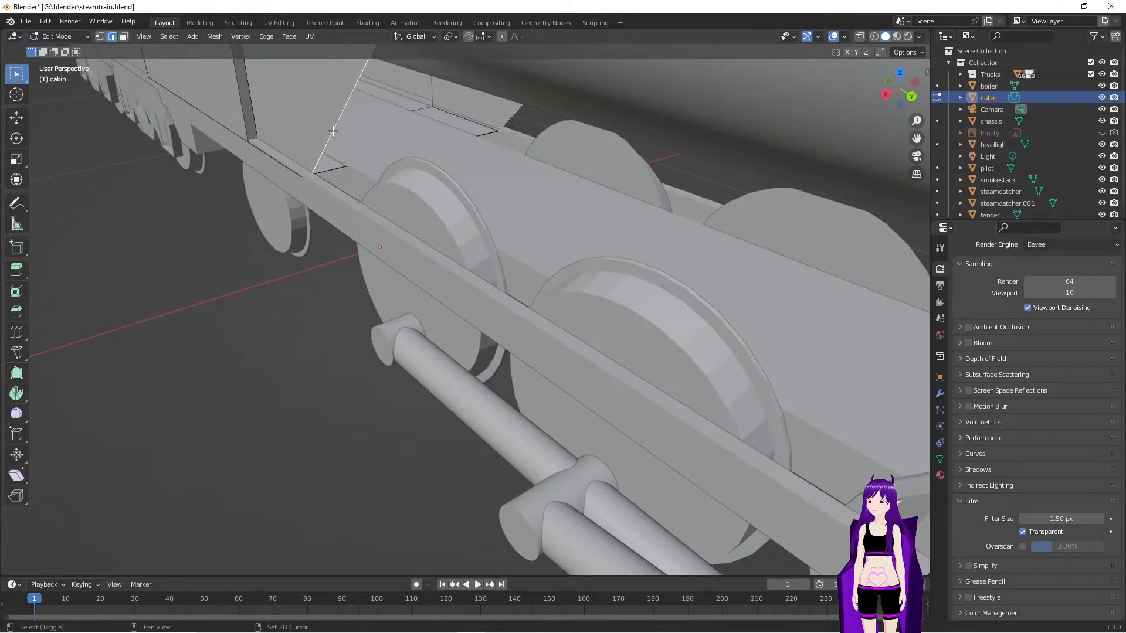
key(f)
middle_drag(299, 244, 356, 269)
scroll(356, 270, down, 5)
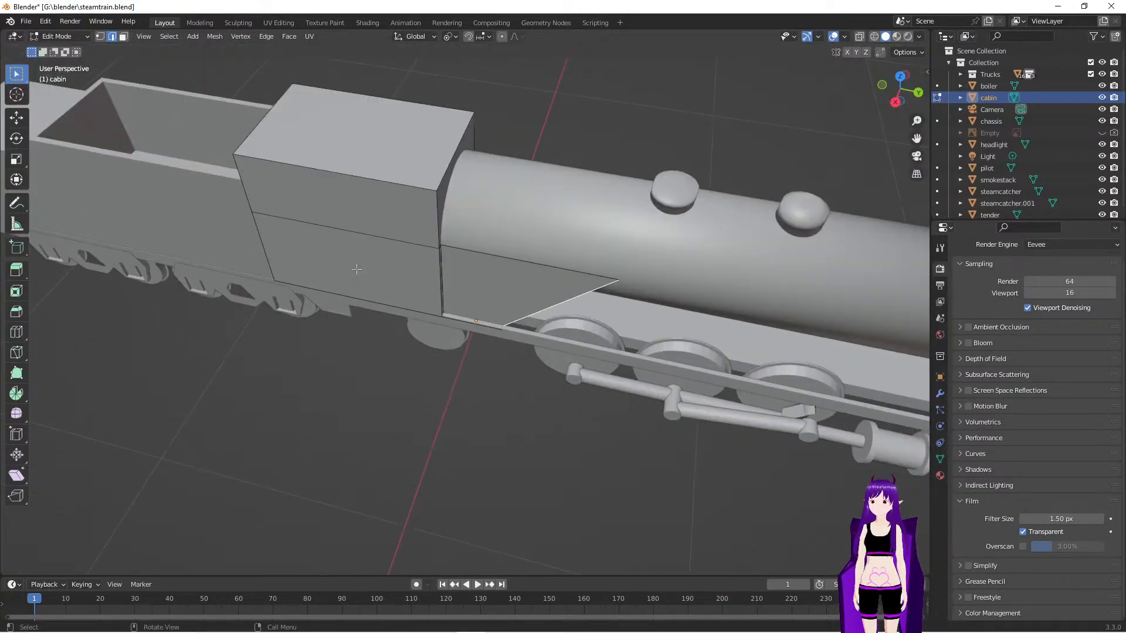
scroll(357, 269, down, 4)
middle_drag(311, 368, 335, 336)
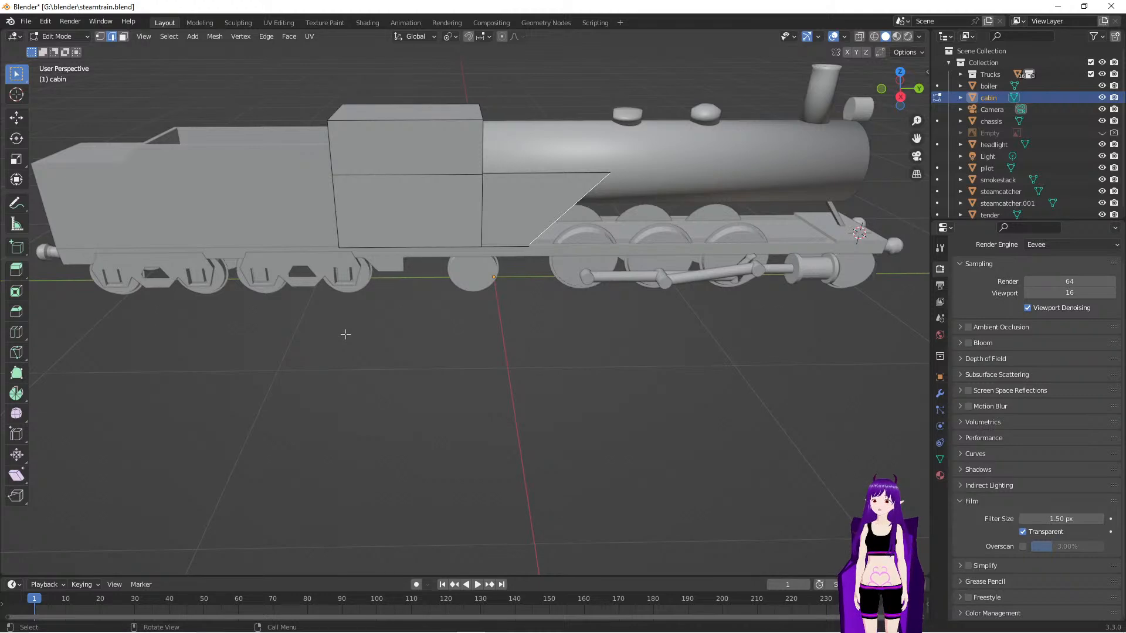
middle_drag(337, 339, 501, 425)
scroll(468, 465, up, 2)
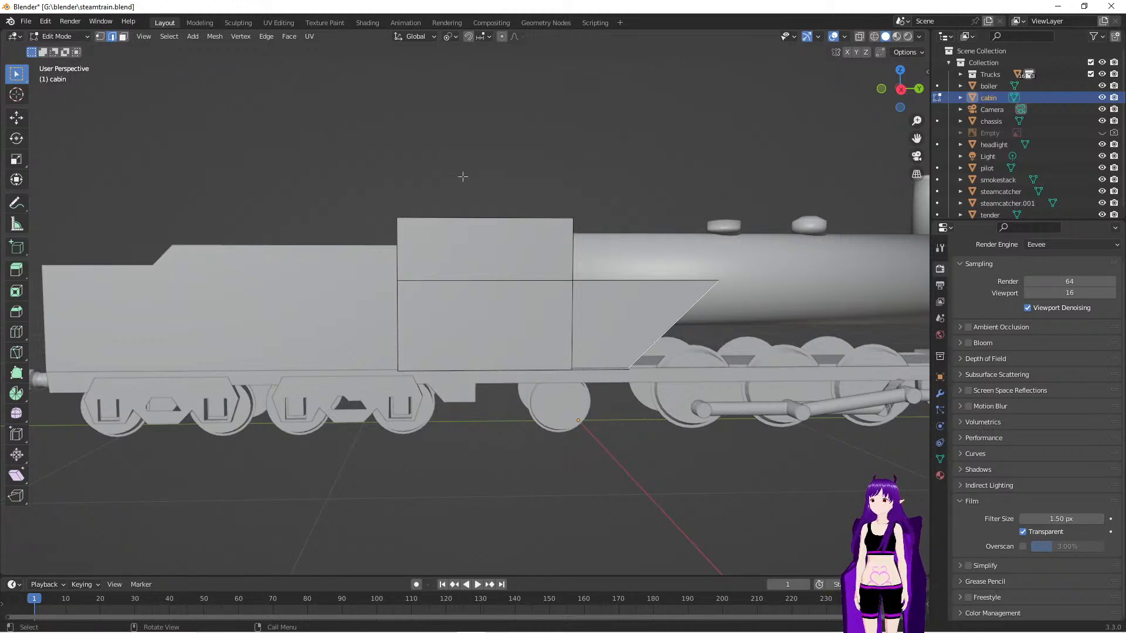
click(368, 23)
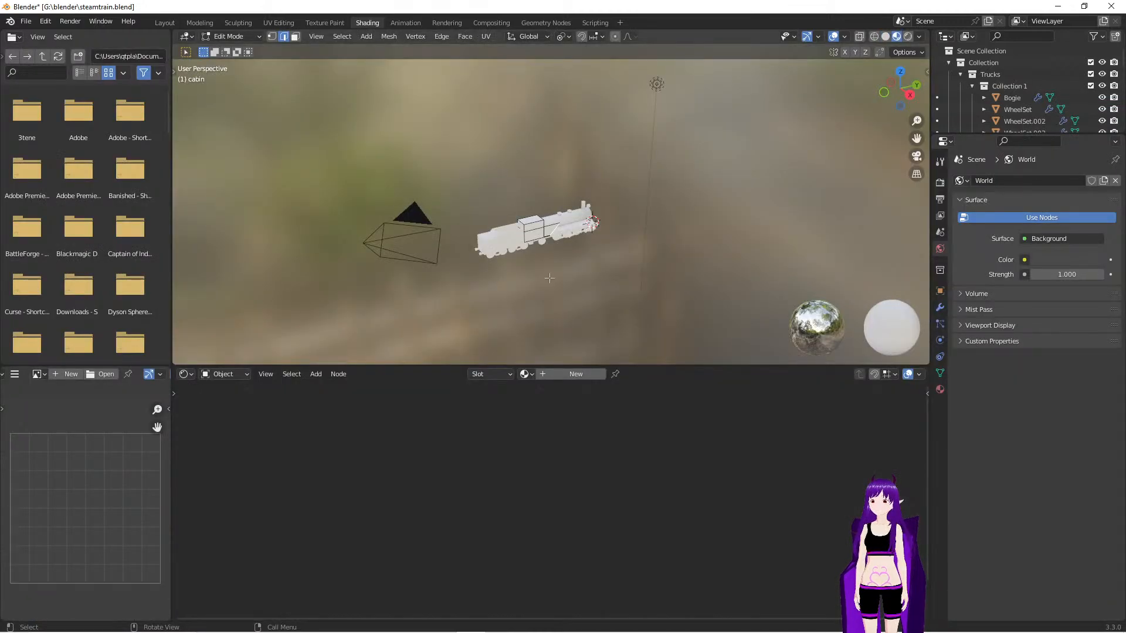
scroll(549, 278, up, 4)
mouse_move(549, 278)
middle_down()
mouse_move(496, 235)
mouse_move(560, 265)
middle_up()
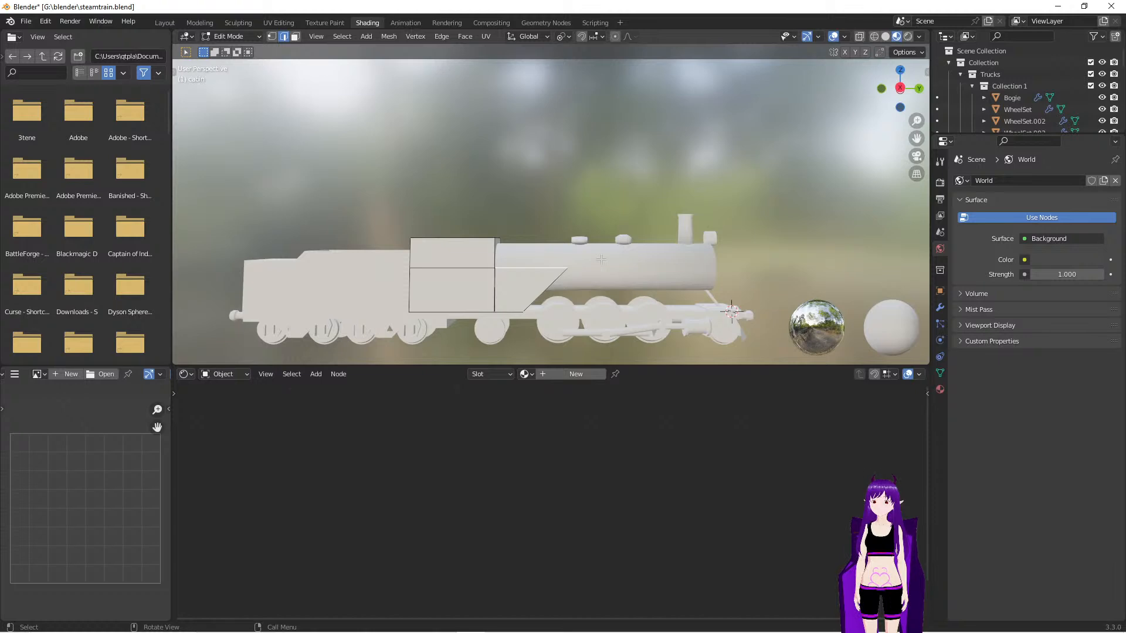
key(Tab)
key(Tab)
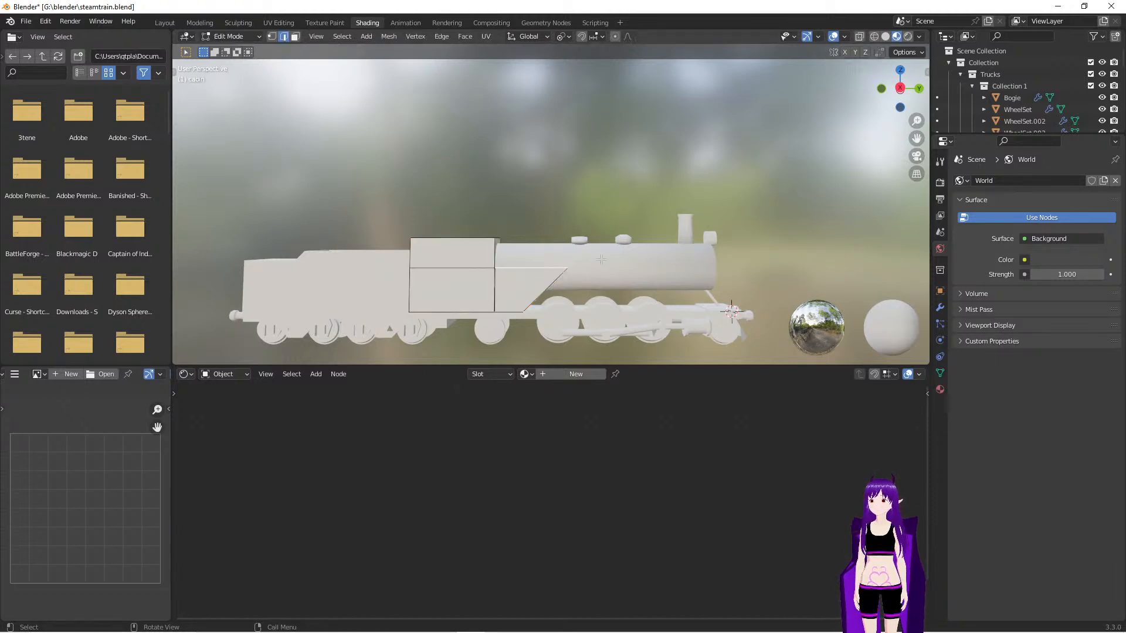
click(165, 22)
Leave Edit Mode on the cabin and select the boiler in Object Mode
click(782, 287)
key(Tab)
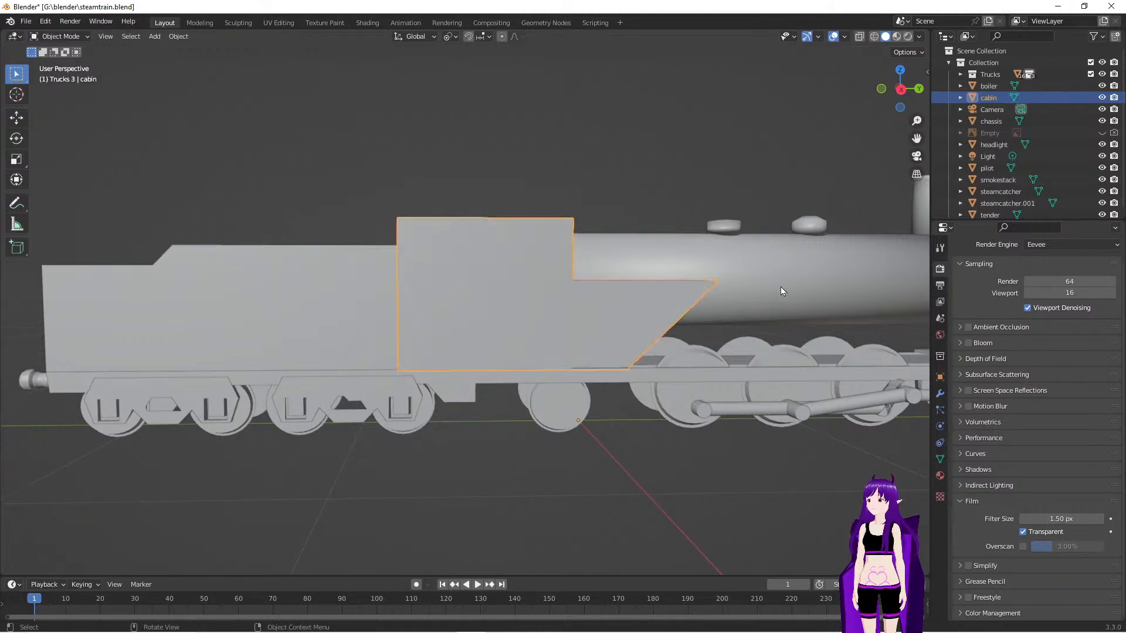
middle_drag(718, 202, 678, 210)
click(731, 344)
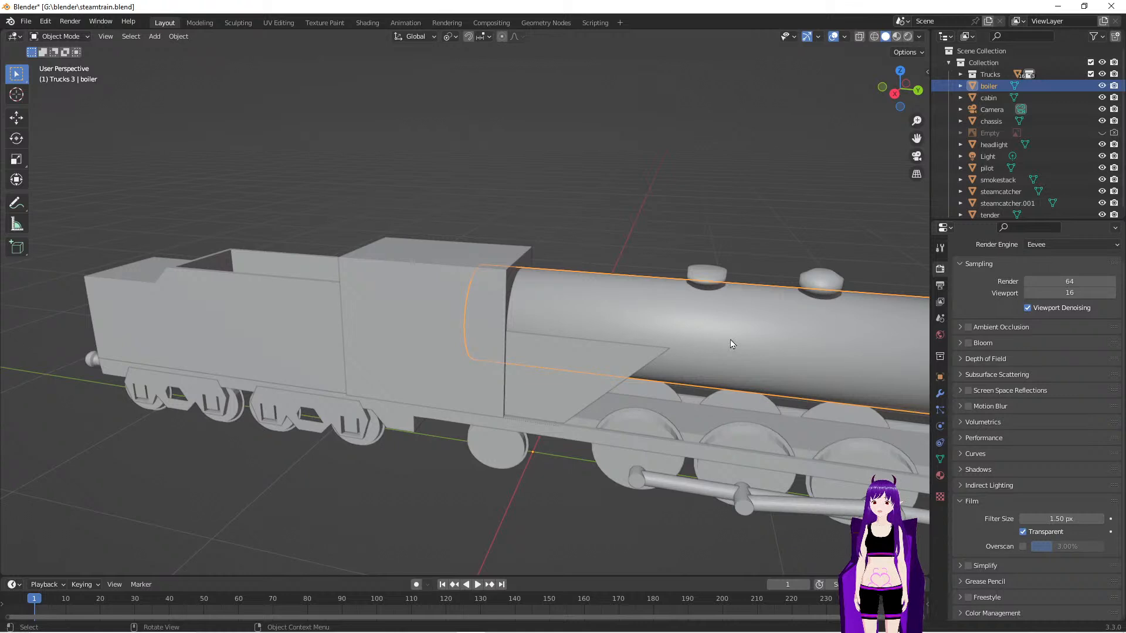
key(Tab)
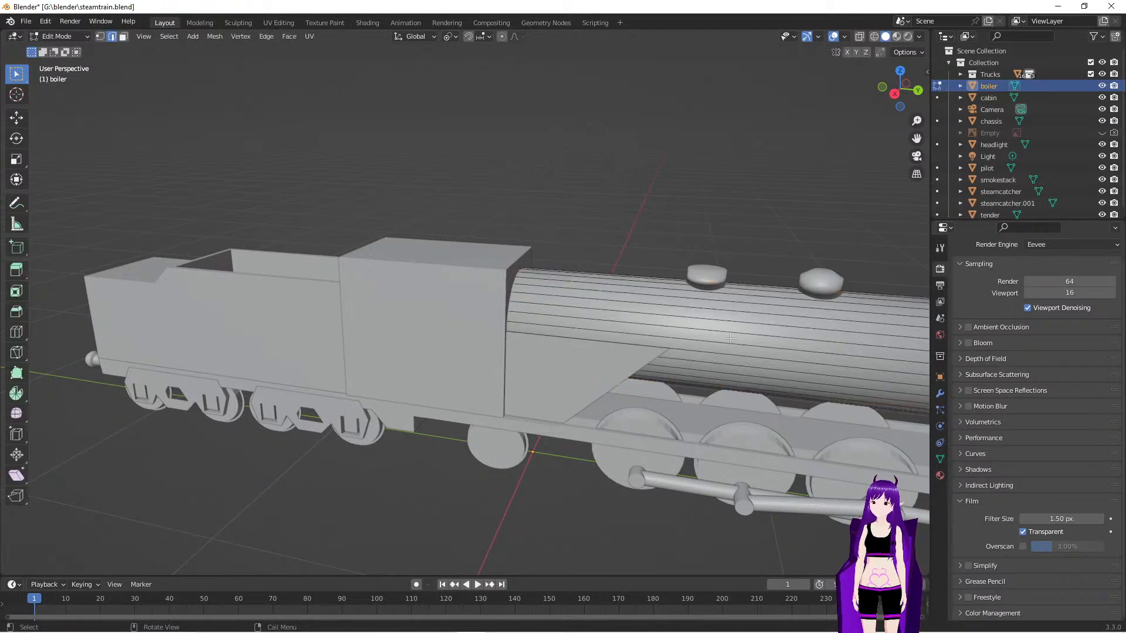
key(Tab)
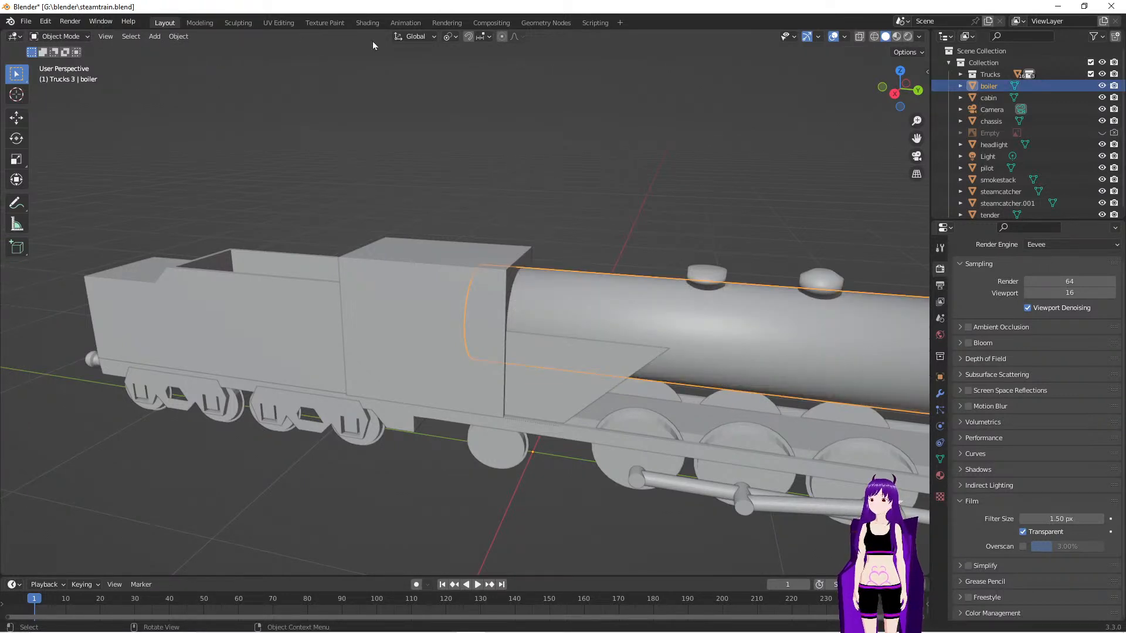
Switch to the Shading workspace and create a new material for the boiler
click(367, 23)
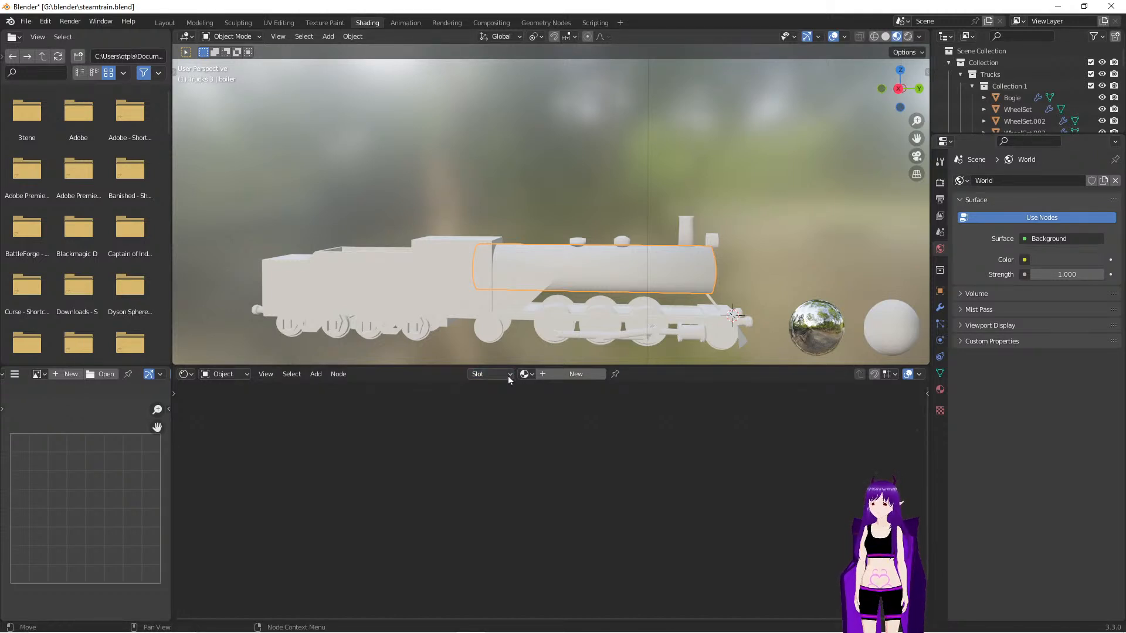
click(964, 183)
click(966, 186)
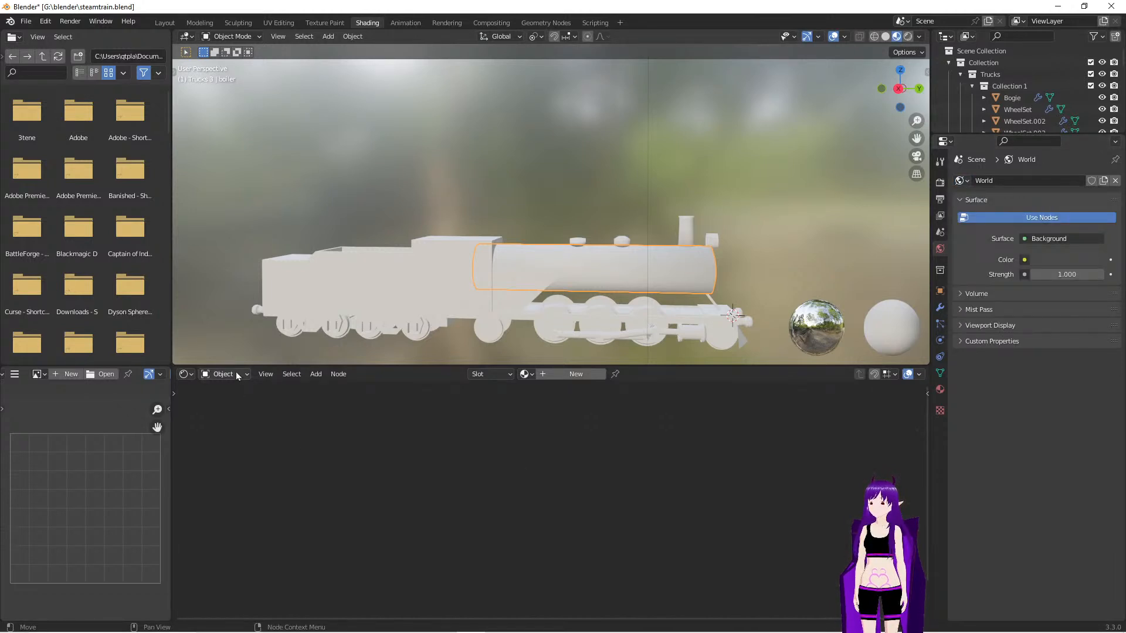
click(564, 374)
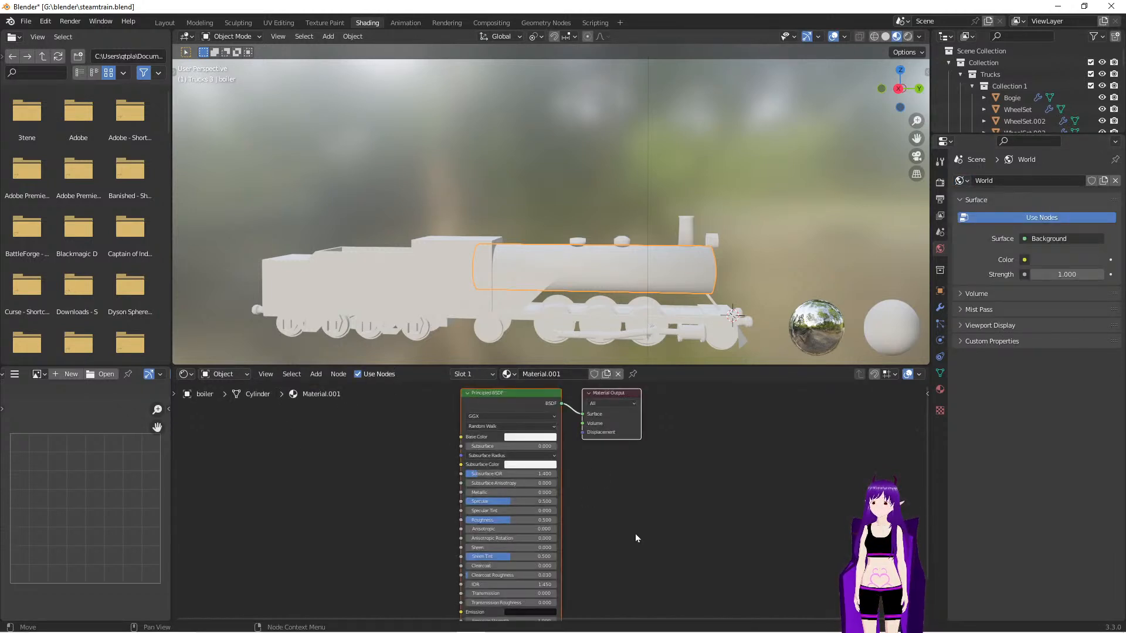
Set the base color of the boiler material's Principled BSDF to a bright green
ctrl+scroll(618, 543, up, 3)
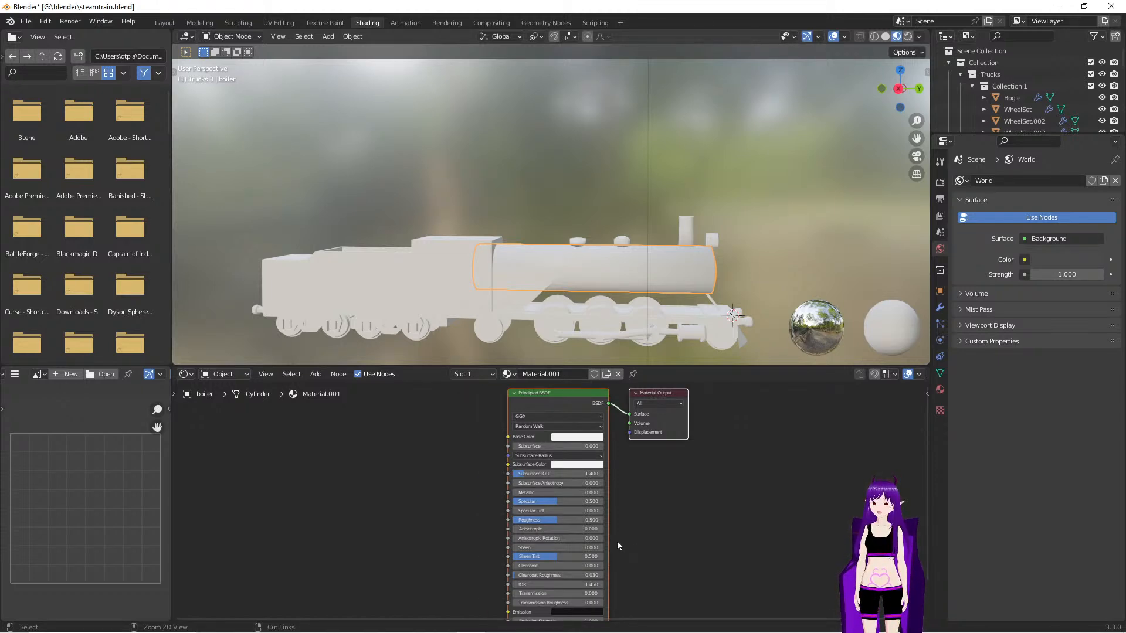
ctrl+scroll(617, 540, up, 3)
scroll(693, 547, up, 4)
middle_drag(764, 513, 671, 568)
click(561, 447)
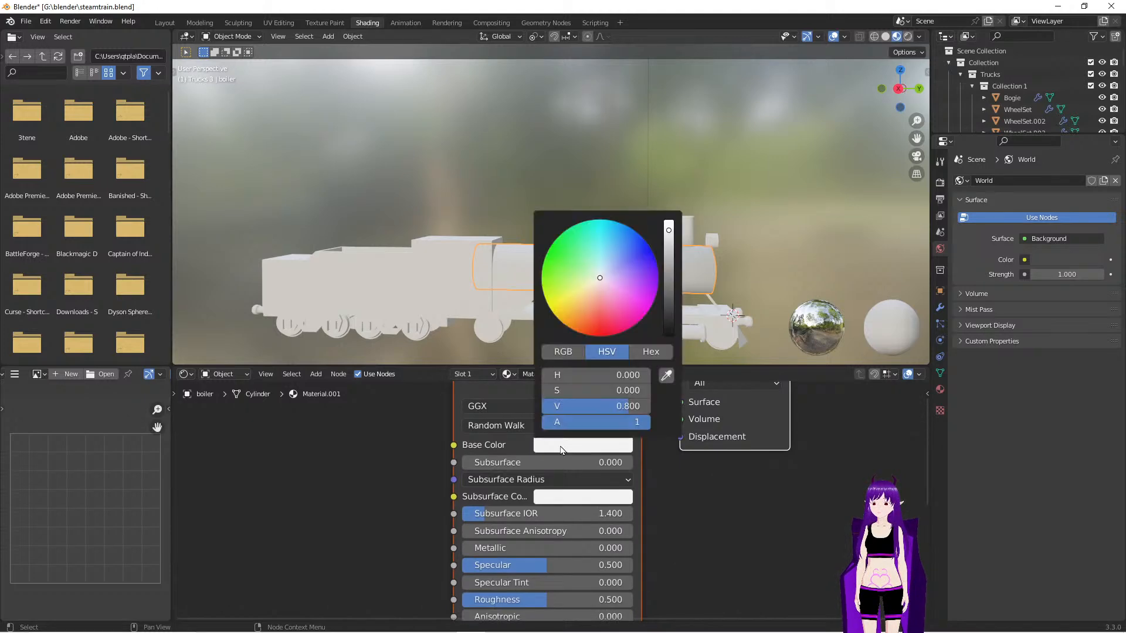
drag(599, 280, 556, 249)
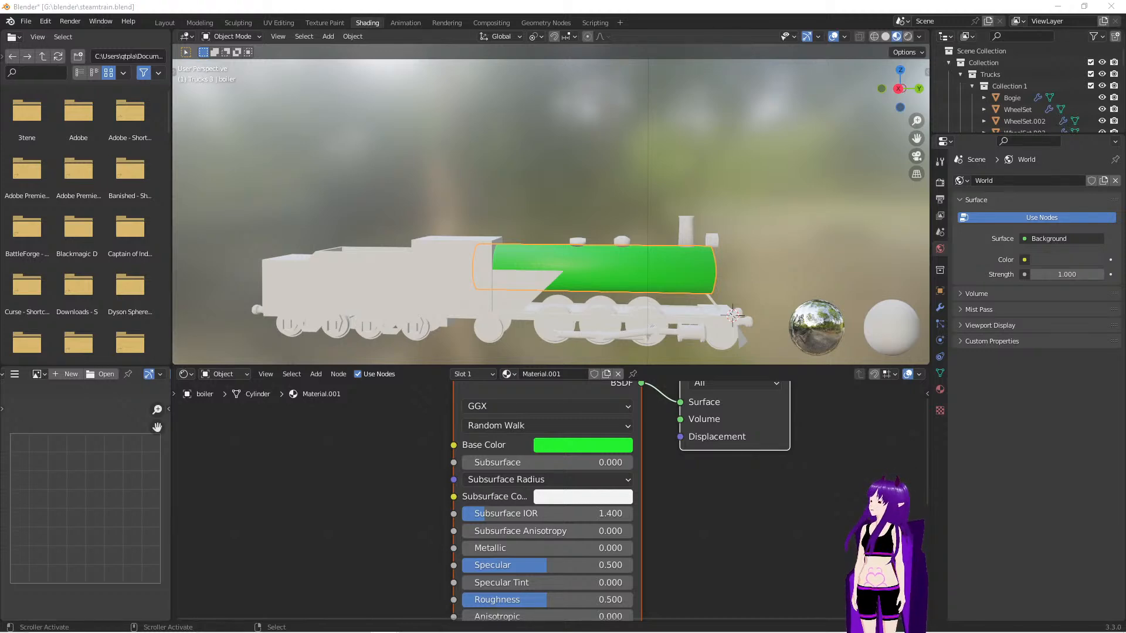
Switch to the browser, examine the green 3801 locomotive among the steam train pictures as a color reference, and return to Blender
drag(0, 237, 176, 237)
drag(3, 235, 343, 39)
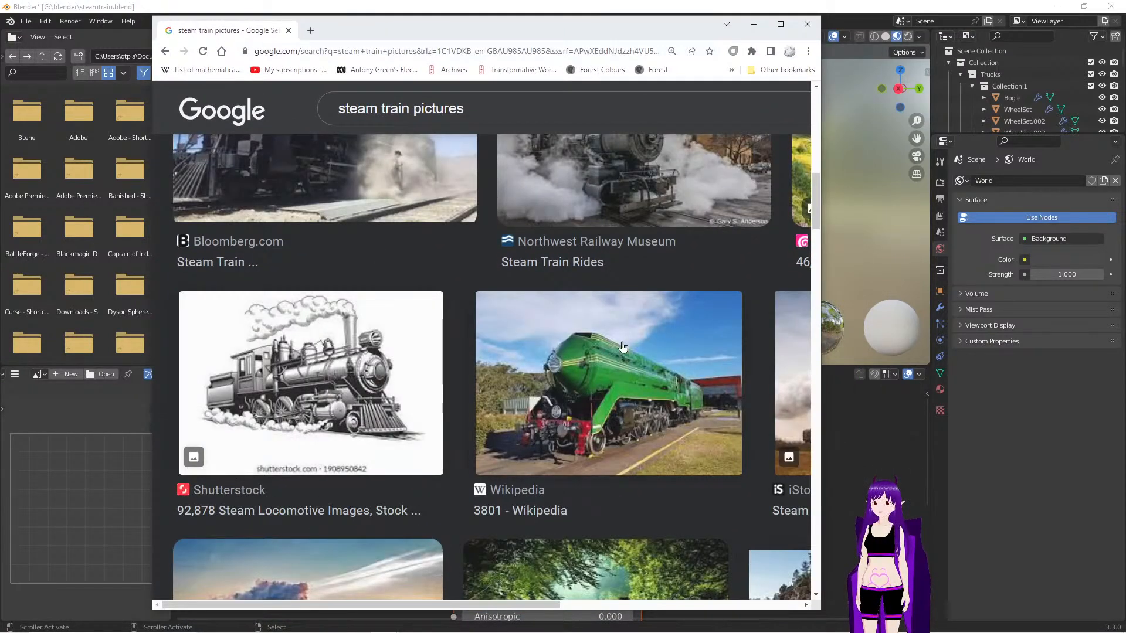
scroll(611, 332, down, 1)
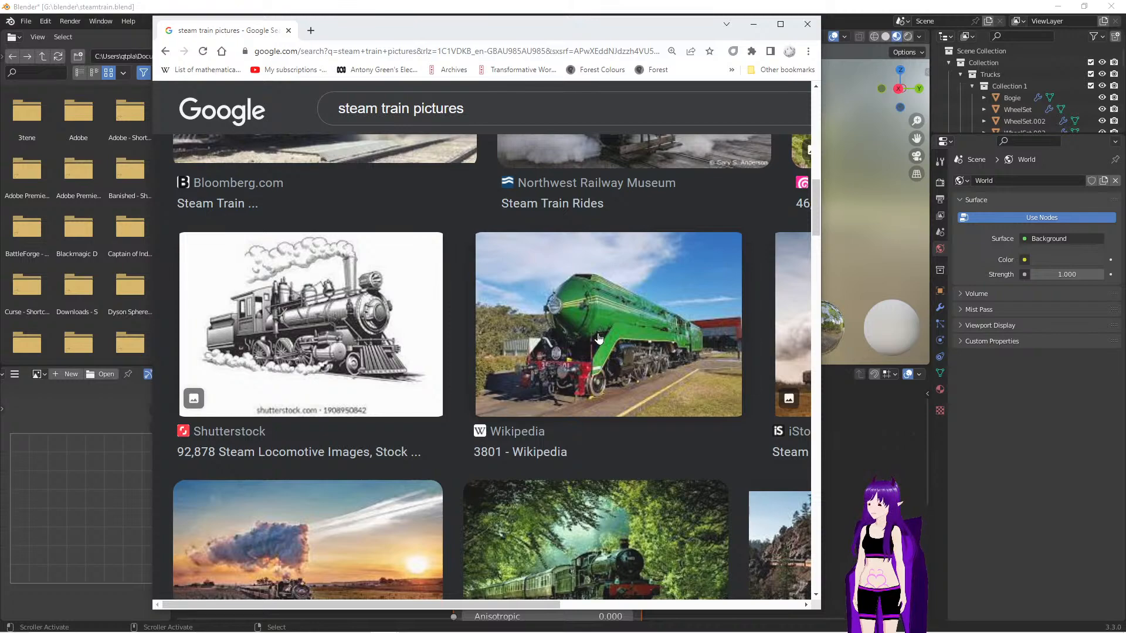
scroll(599, 321, down, 2)
scroll(598, 320, up, 1)
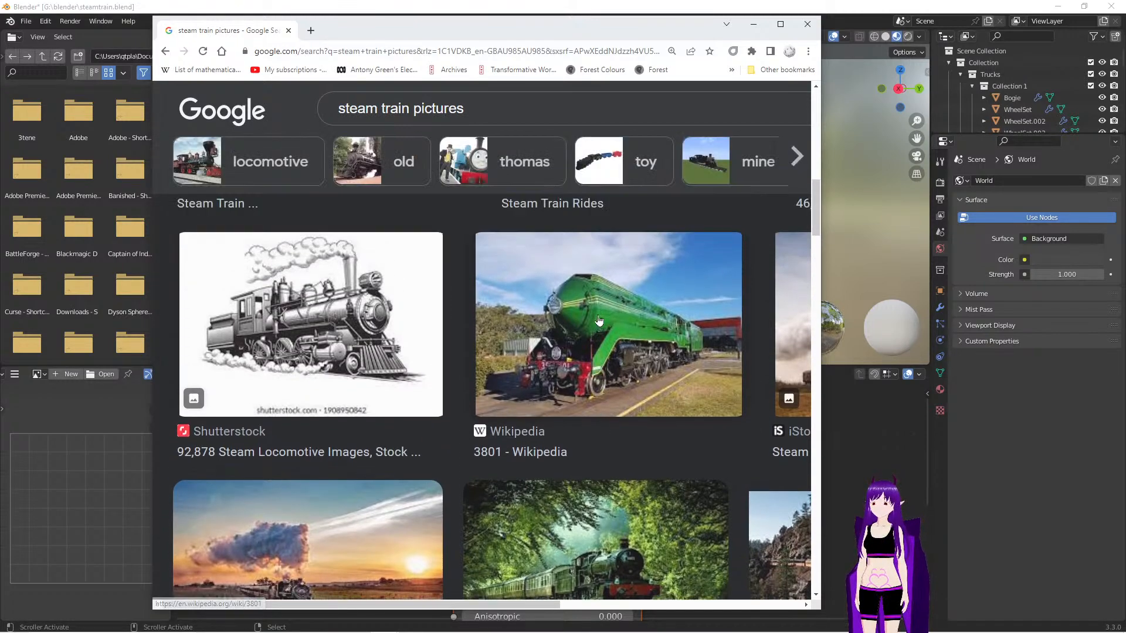
scroll(599, 320, down, 4)
scroll(599, 320, up, 6)
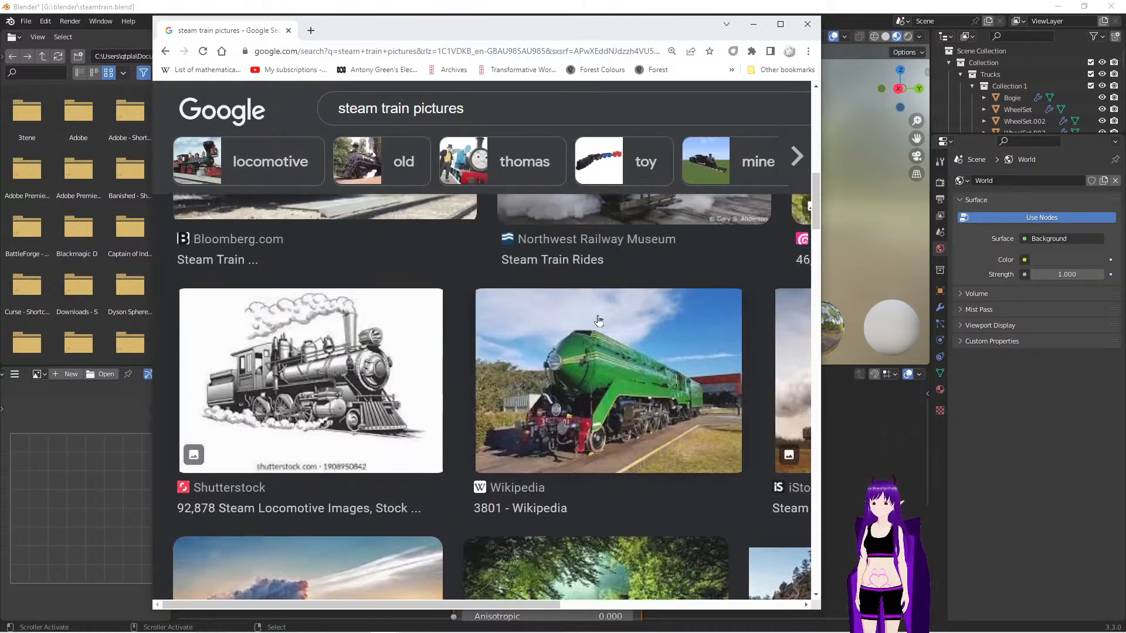
drag(602, 33, 527, 35)
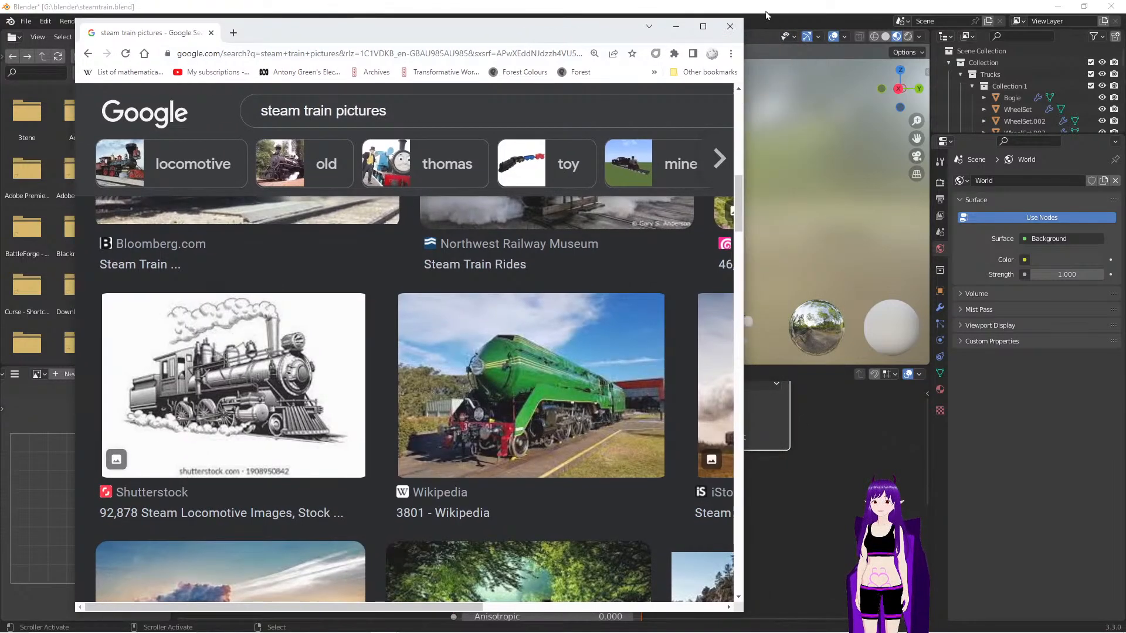
click(767, 9)
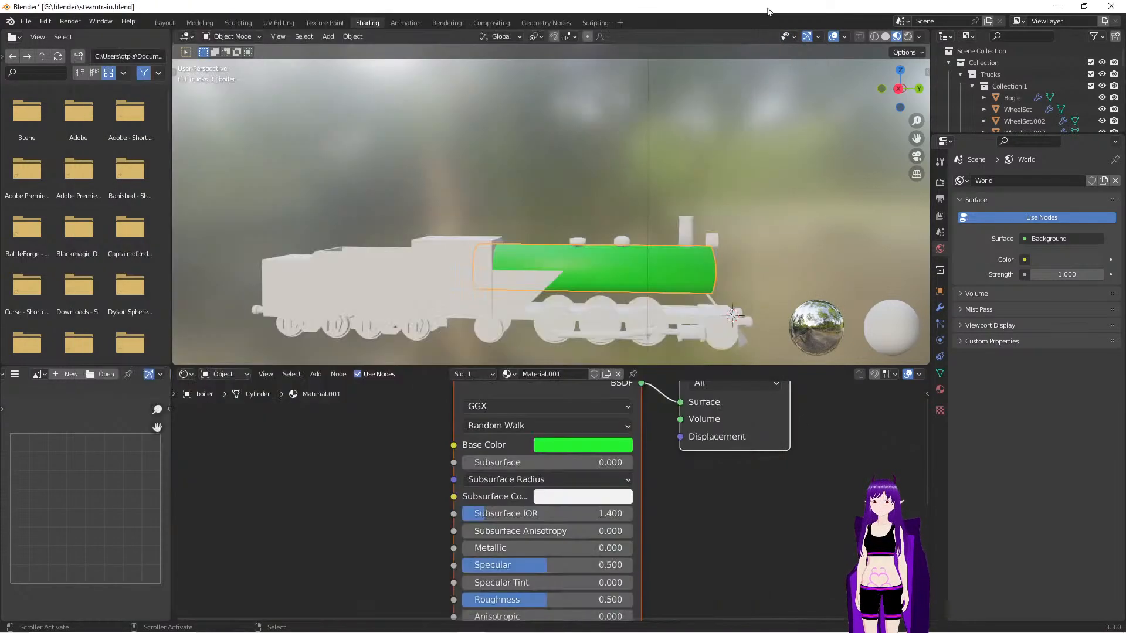
Change the boiler material's base color to a lighter, less saturated green and show the render properties
click(578, 449)
drag(556, 249, 567, 255)
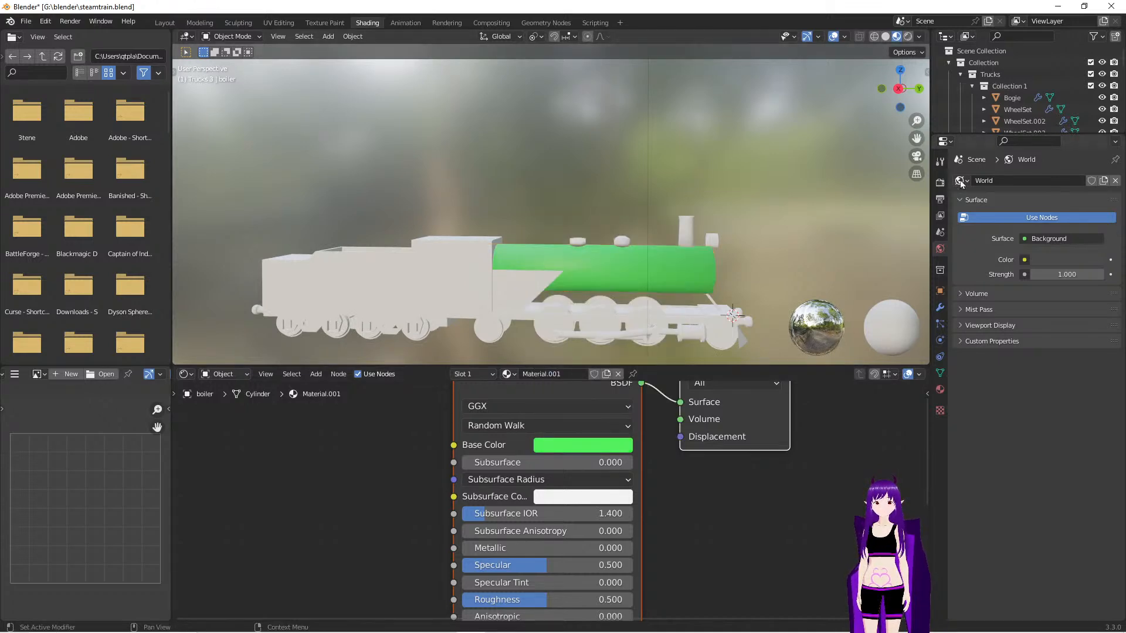
click(940, 183)
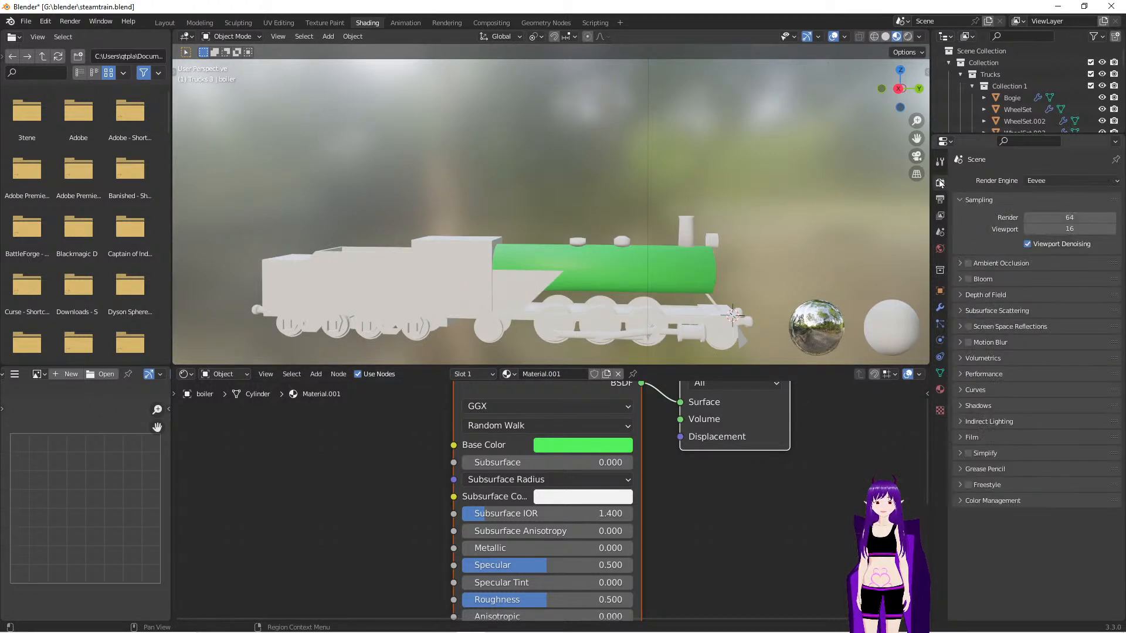
Set the render engine to Cycles and its device to GPU Compute
click(1056, 181)
click(1057, 221)
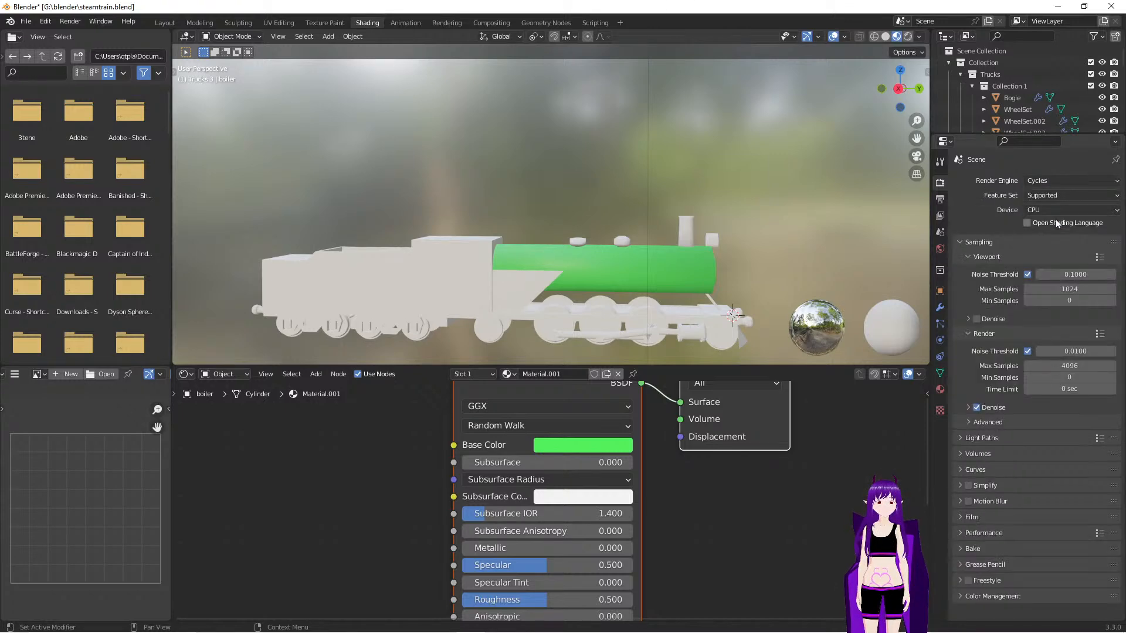
click(1053, 211)
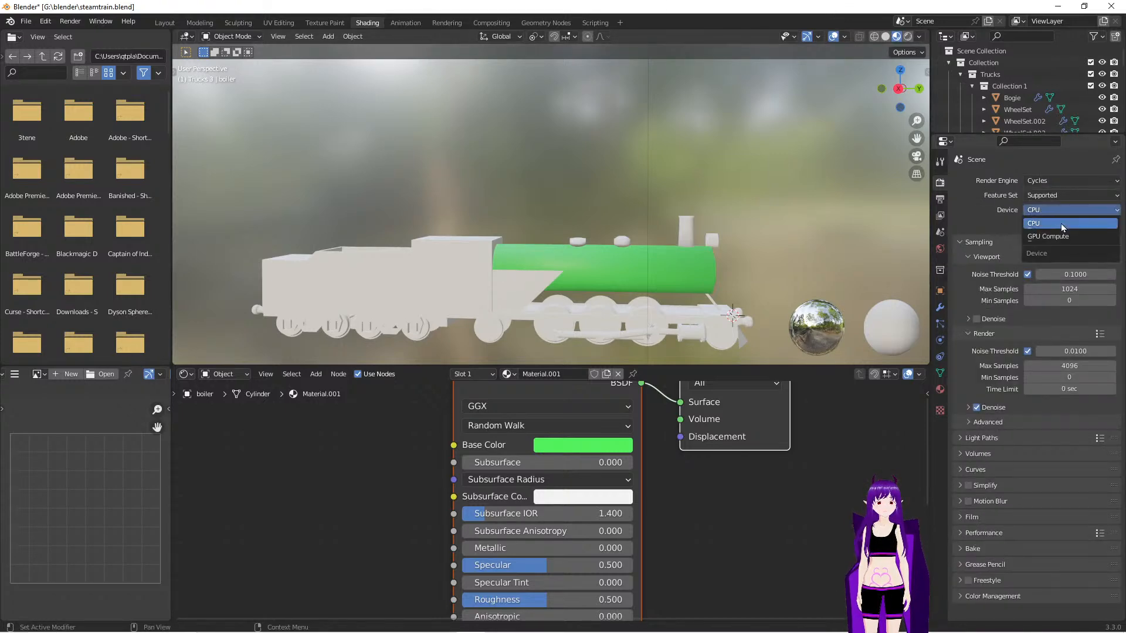
click(1072, 238)
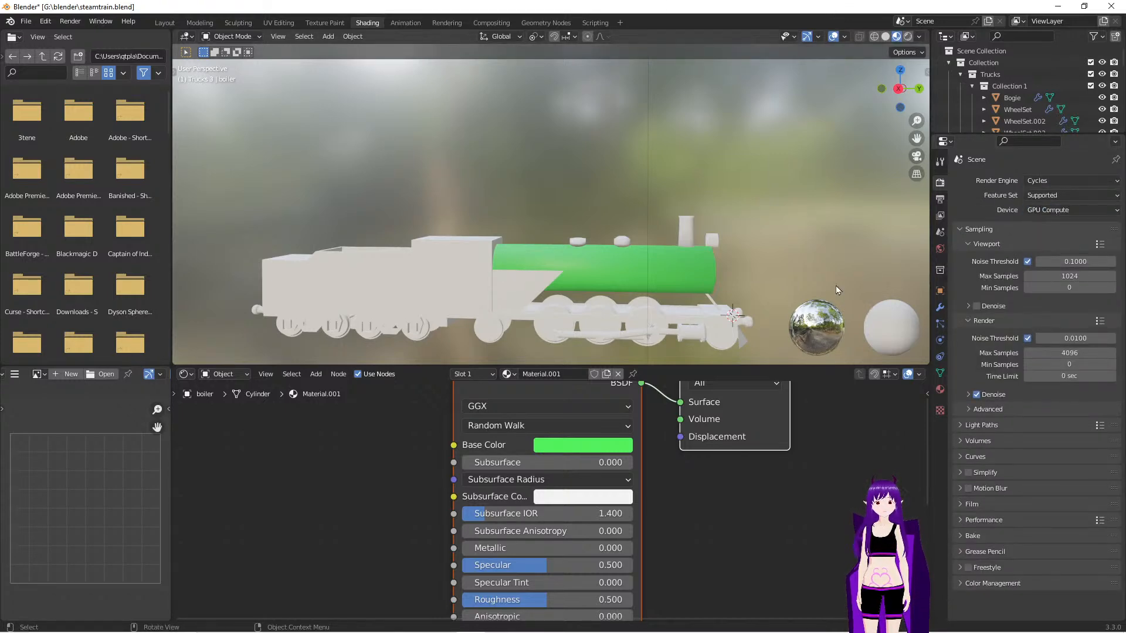
Examine the green boiler from the side and the front in Material Preview shading
mouse_move(724, 241)
middle_down()
mouse_move(645, 232)
mouse_move(740, 249)
mouse_move(737, 234)
mouse_move(737, 246)
middle_up()
key(z)
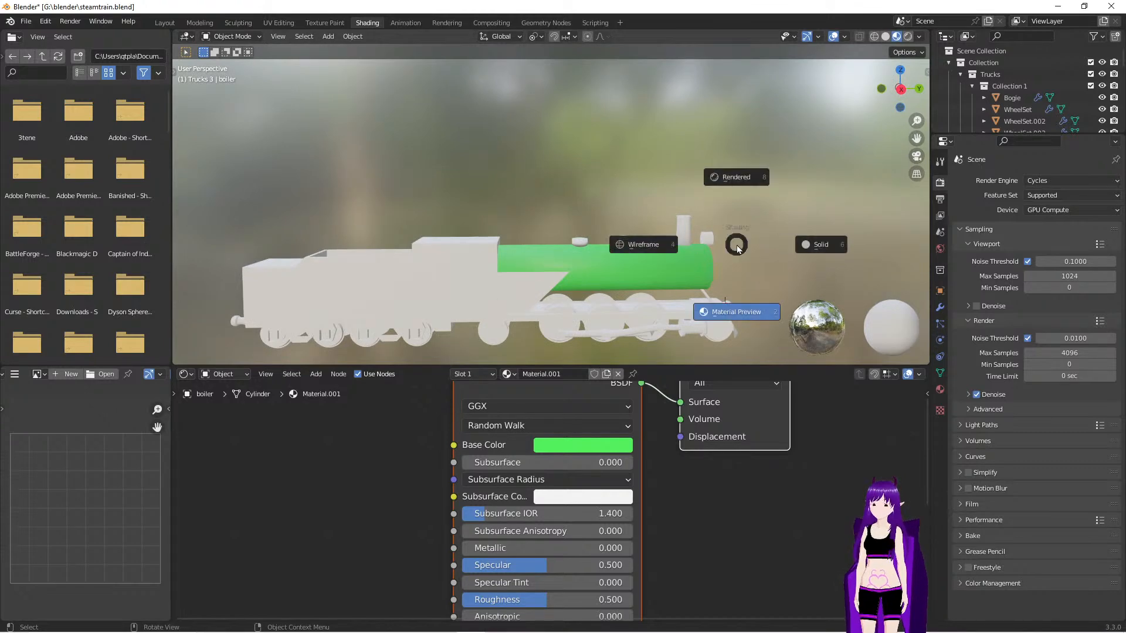
click(720, 277)
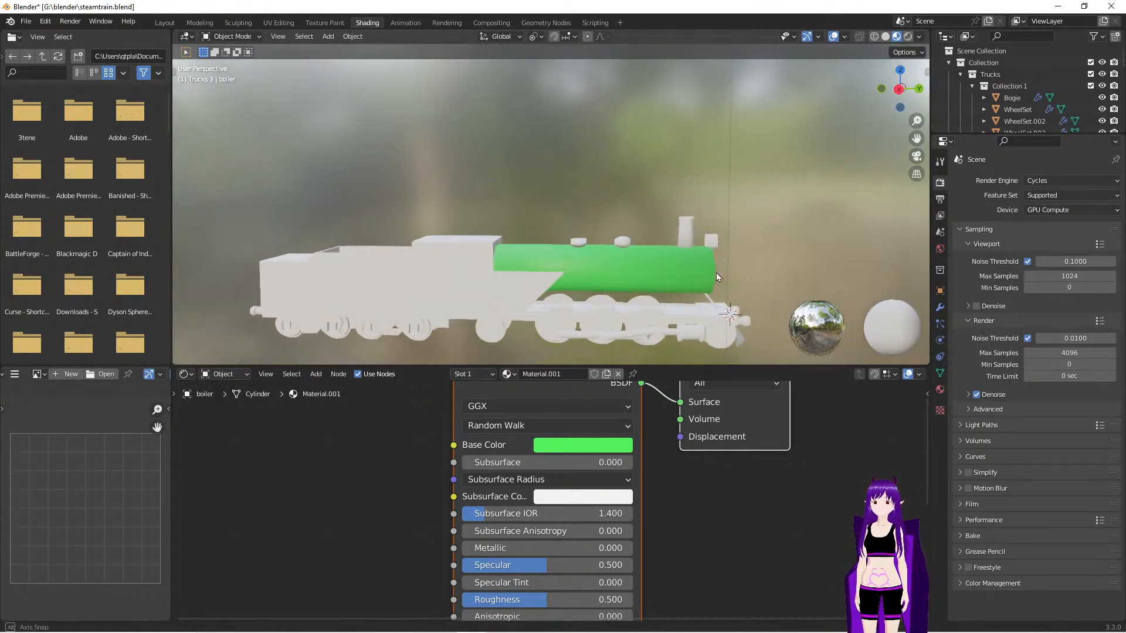
scroll(699, 308, up, 4)
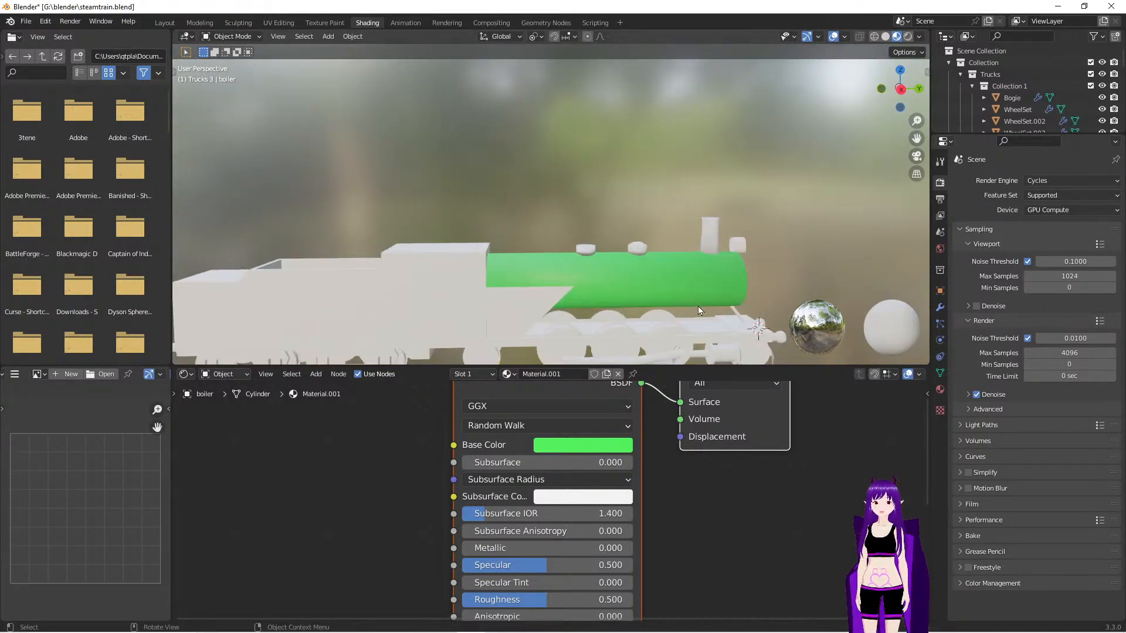
scroll(698, 306, up, 2)
middle_drag(698, 307, 633, 284)
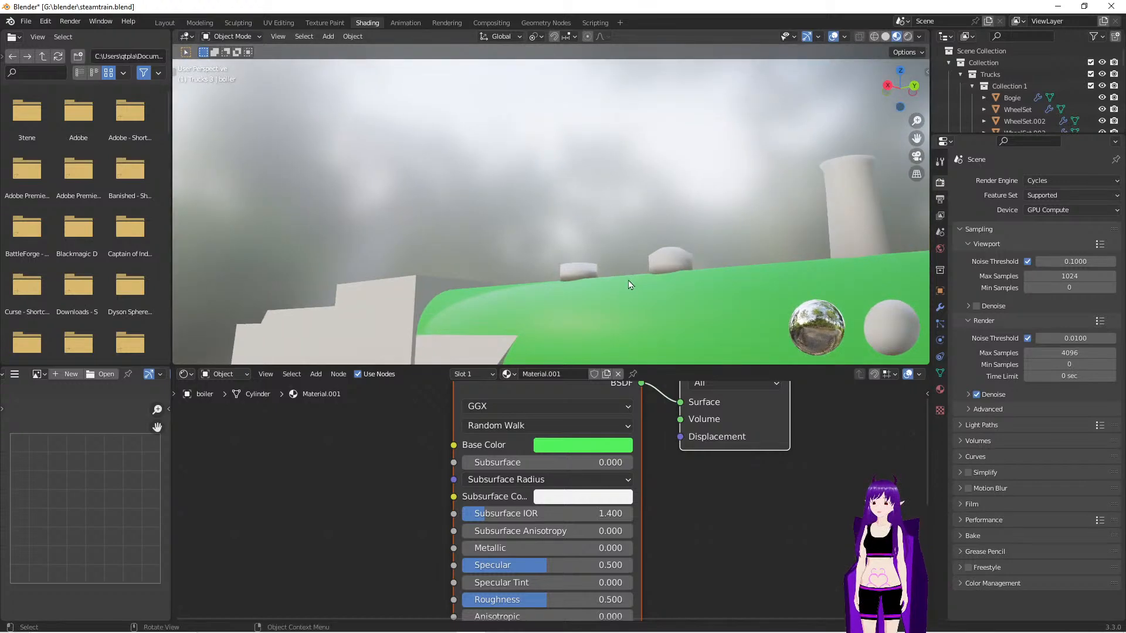
scroll(631, 285, down, 3)
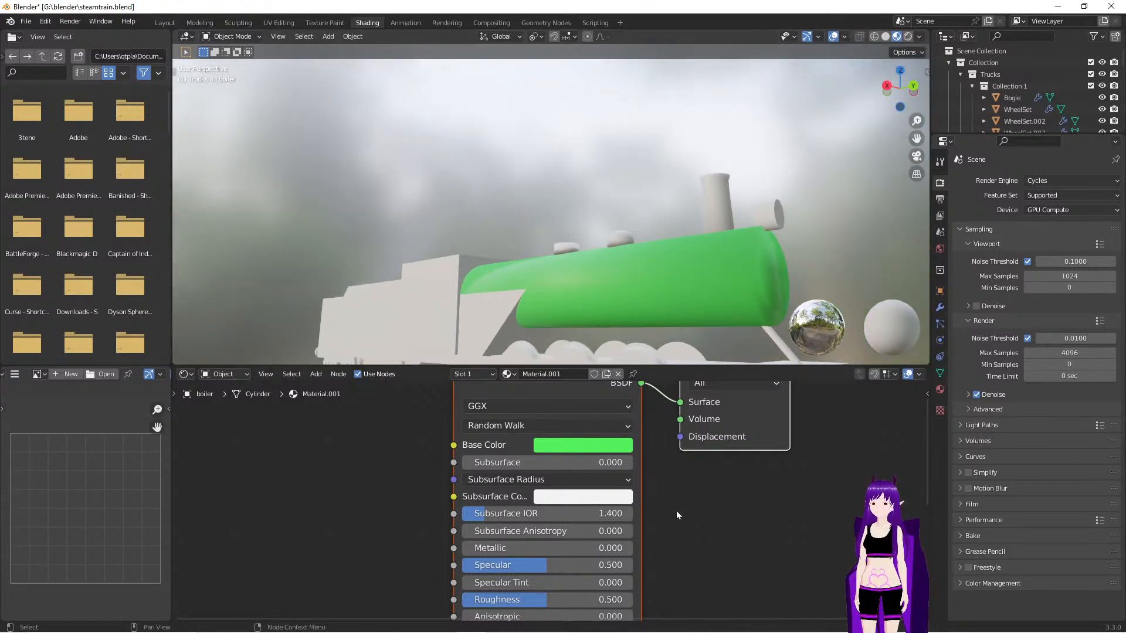
Set the Roughness of the boiler material's Principled BSDF to 0.25
scroll(677, 514, down, 1)
middle_drag(665, 550, 672, 486)
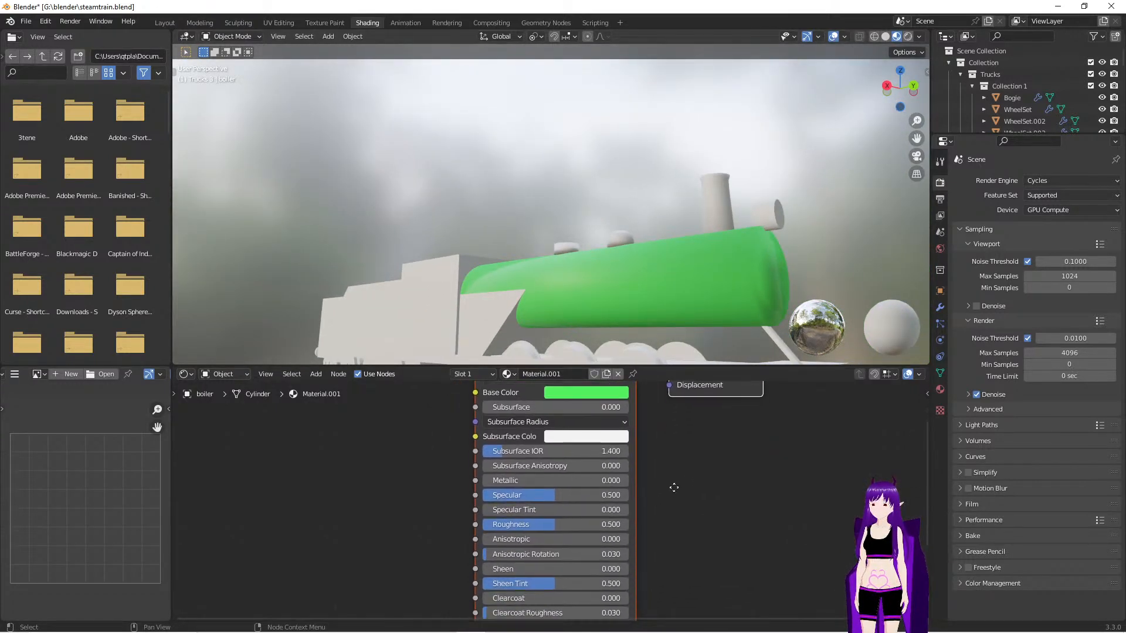
scroll(670, 521, up, 1)
scroll(669, 521, up, 1)
scroll(675, 520, up, 1)
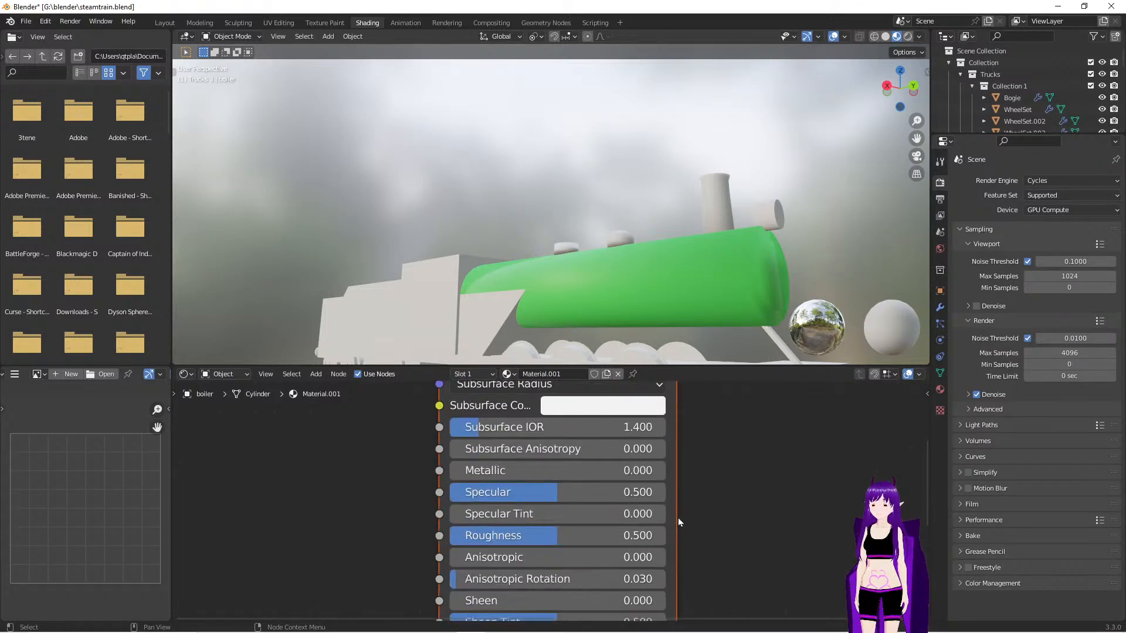
drag(559, 537, 522, 537)
click(647, 535)
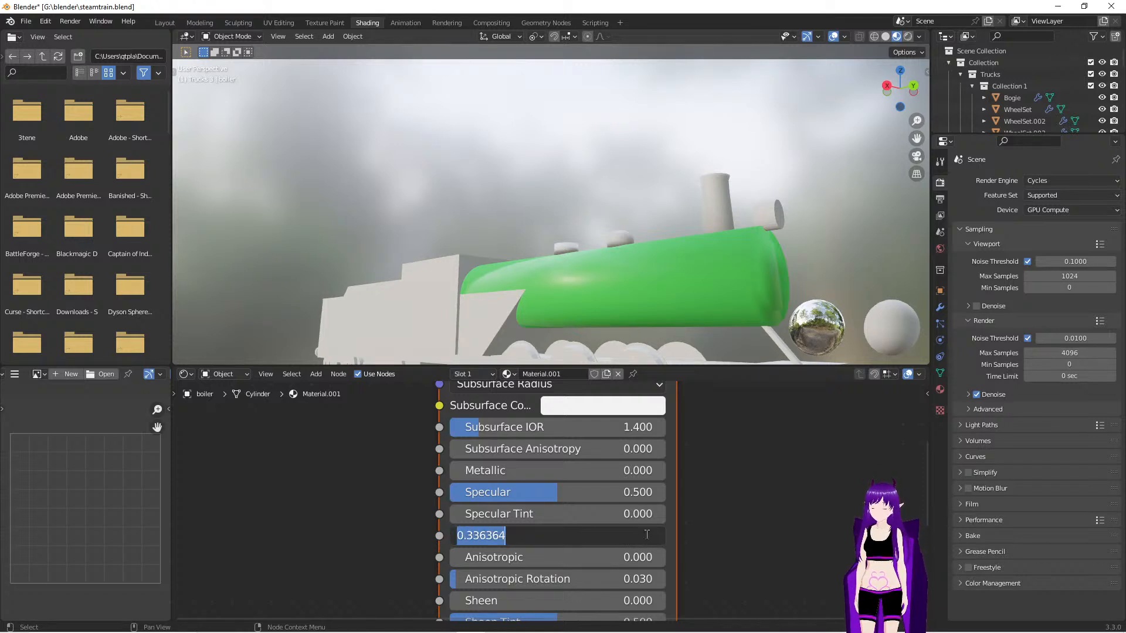
key(End)
key(BackSpace)
key(BackSpace)
key(BackSpace)
key(BackSpace)
key(BackSpace)
key(BackSpace)
text(2)
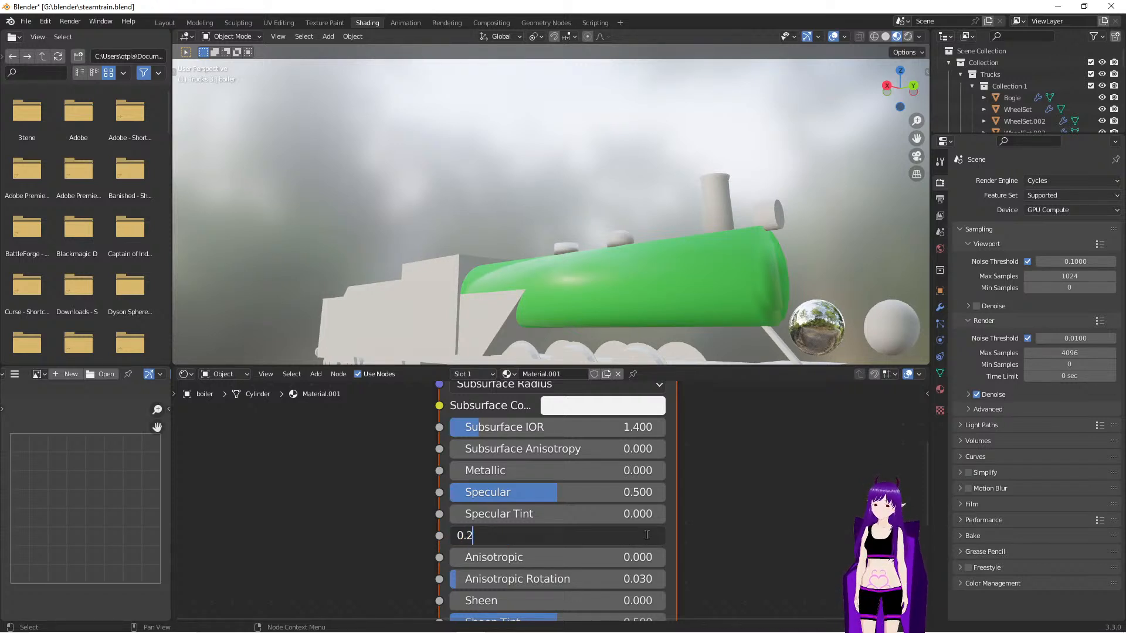
text(5)
key(Return)
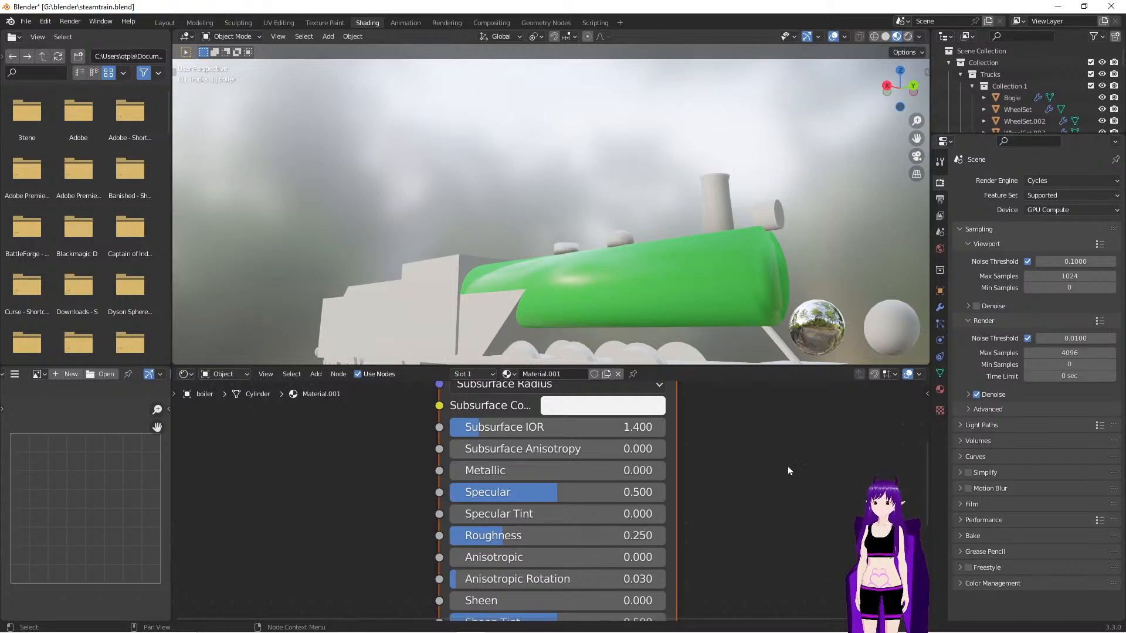
Set the Clearcoat of the boiler material's Principled BSDF to 0.05
middle_drag(520, 243, 622, 247)
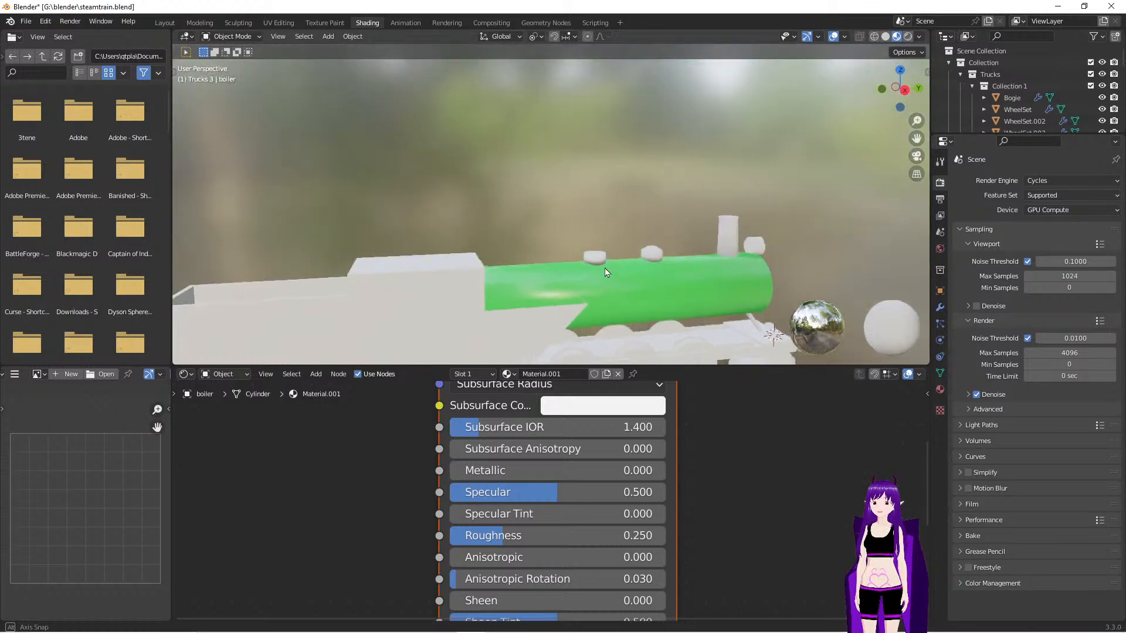
scroll(751, 519, down, 2)
ctrl+scroll(737, 551, down, 5)
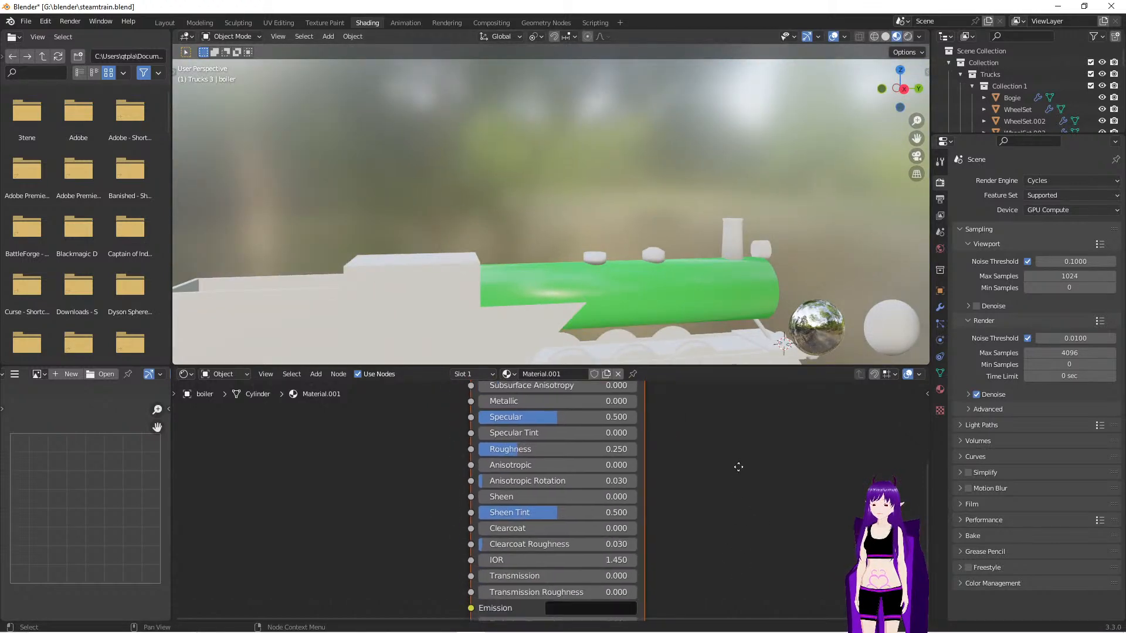
ctrl+scroll(727, 528, down, 4)
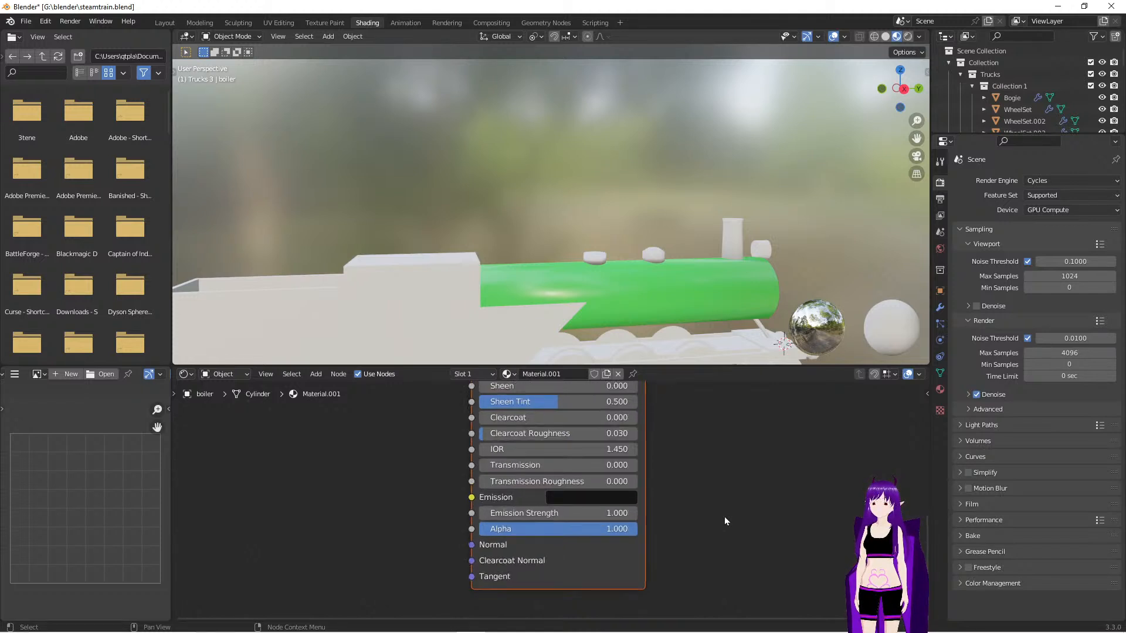
scroll(724, 516, up, 1)
ctrl+scroll(738, 499, up, 2)
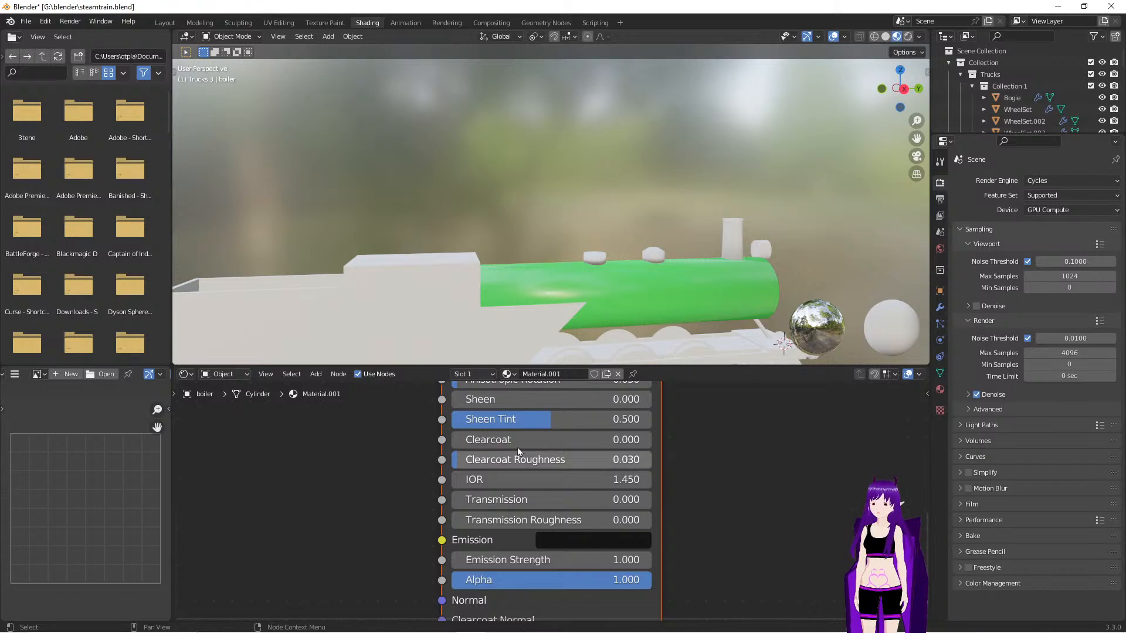
click(459, 444)
drag(459, 444, 468, 444)
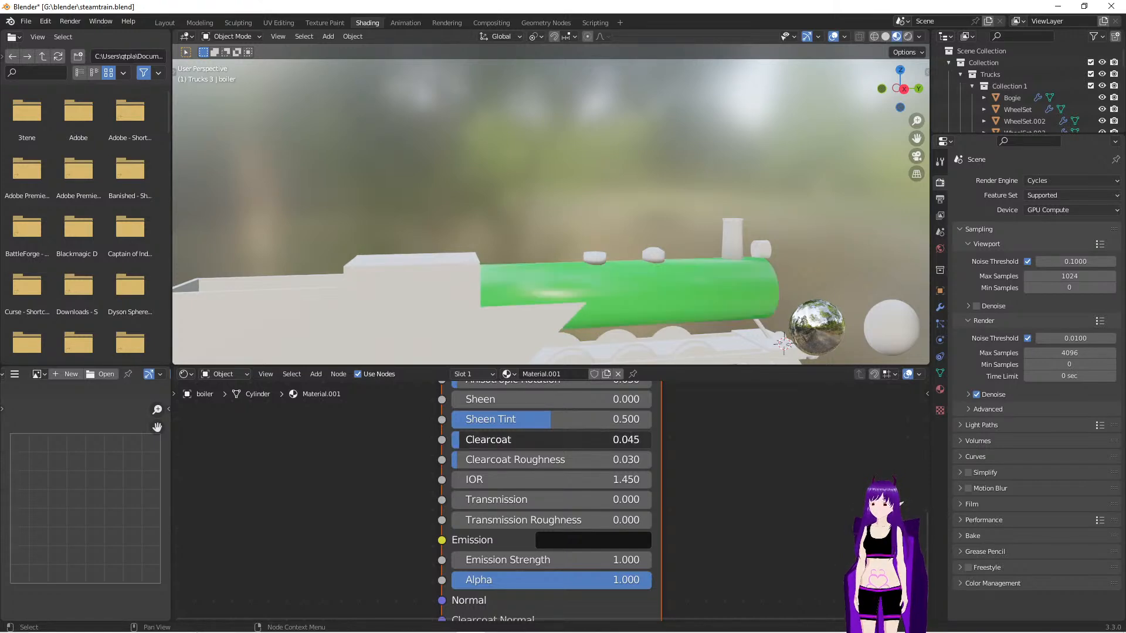
click(636, 441)
click(640, 443)
key(BackSpace)
key(BackSpace)
key(BackSpace)
key(BackSpace)
key(BackSpace)
text(5)
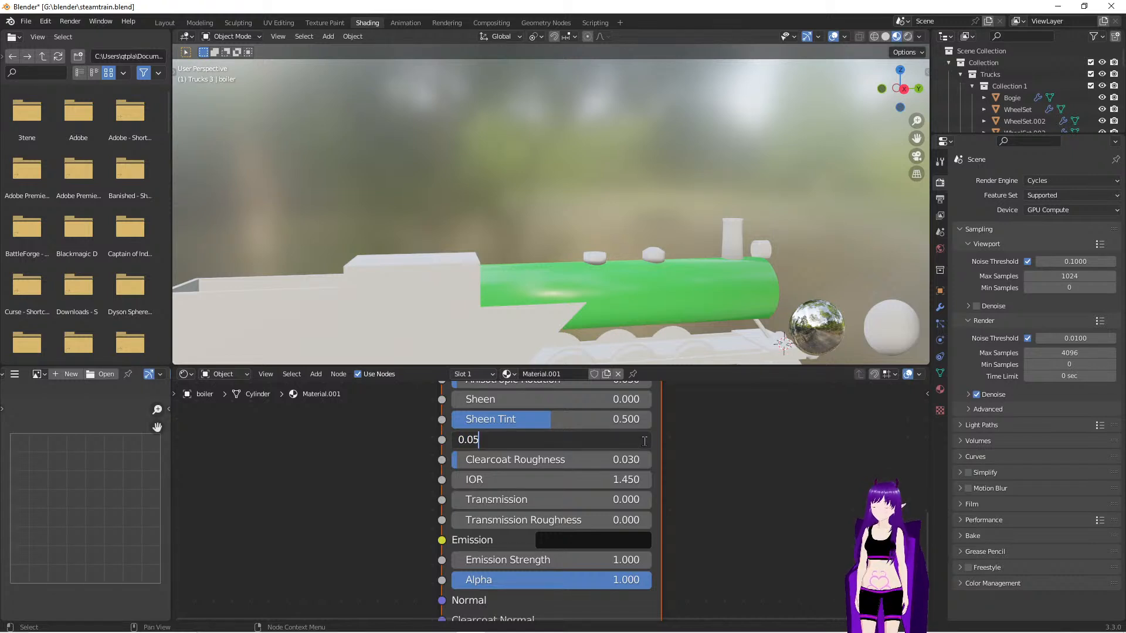
key(Return)
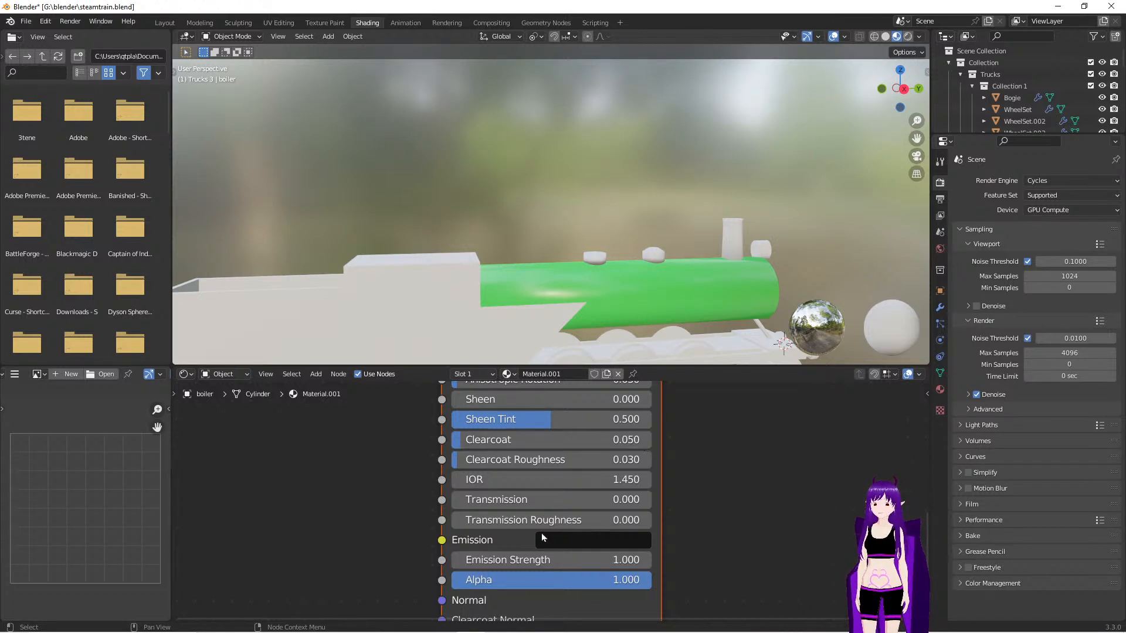
Examine the boiler's shine and its shader settings, compare with the green 3801 locomotive picture in the browser, and return to Blender
scroll(703, 453, up, 1)
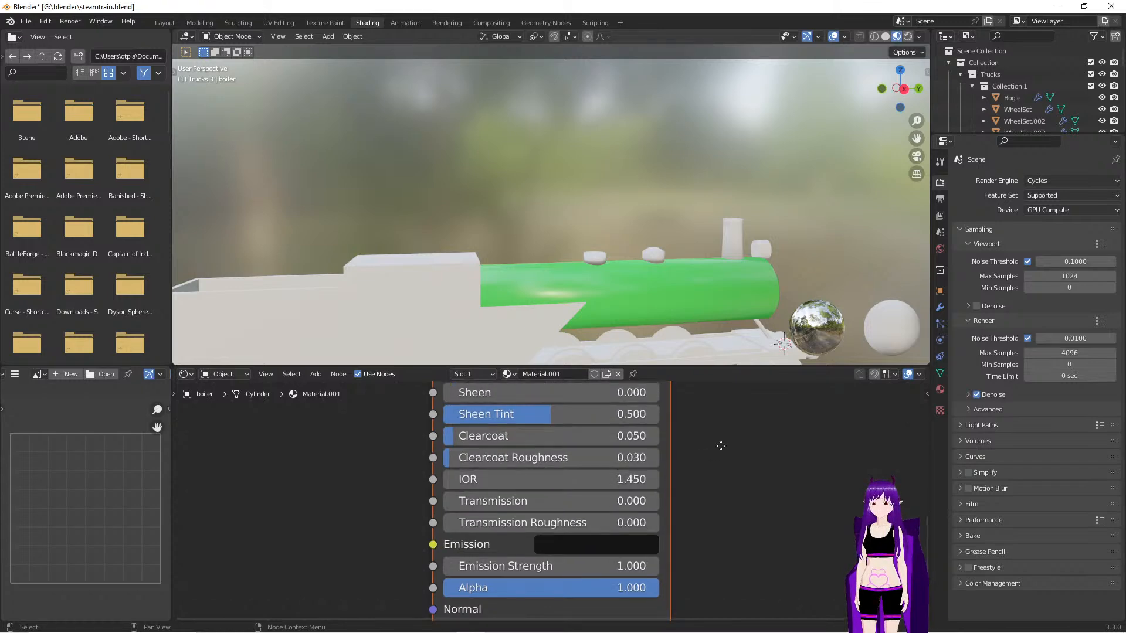
middle_drag(720, 445, 696, 540)
middle_drag(677, 280, 649, 269)
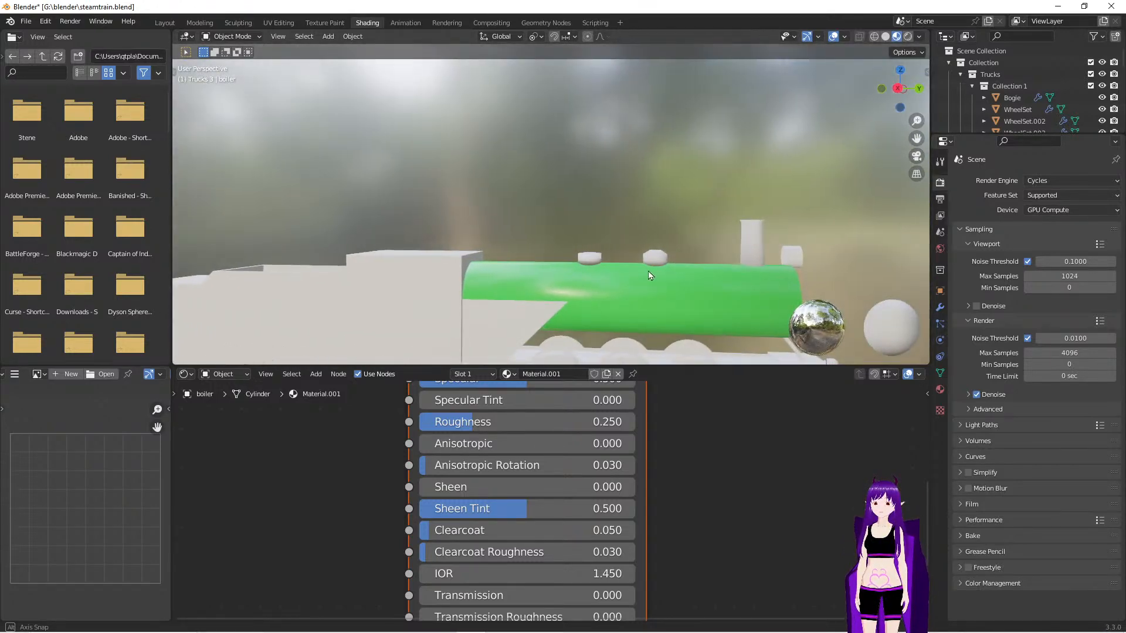
scroll(755, 519, up, 2)
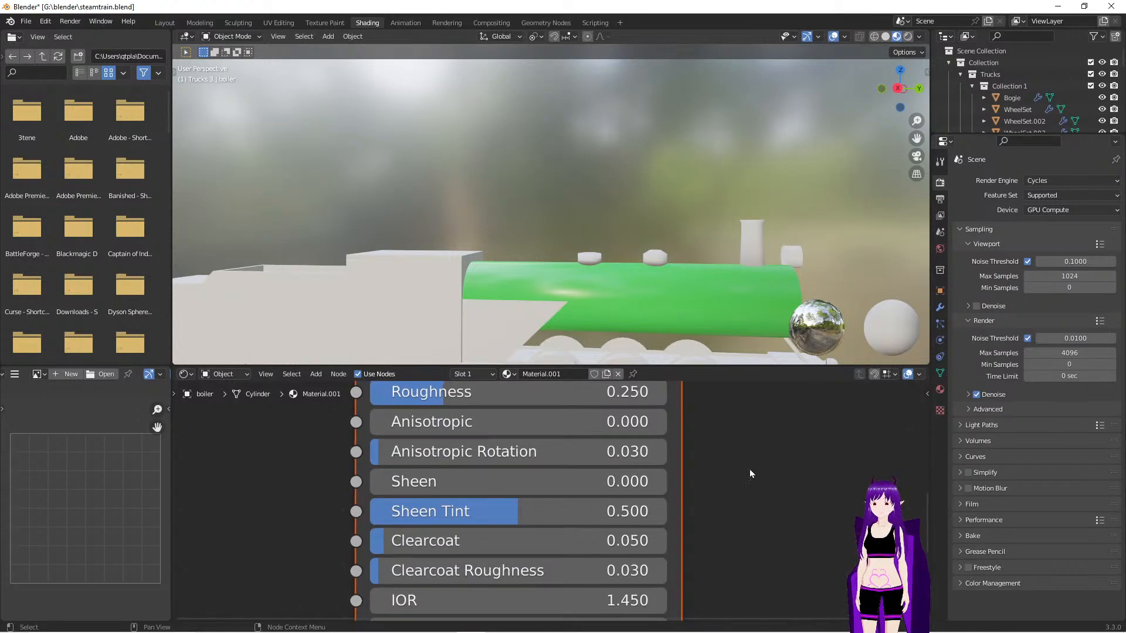
shift+scroll(752, 487, up, 6)
scroll(743, 491, down, 3)
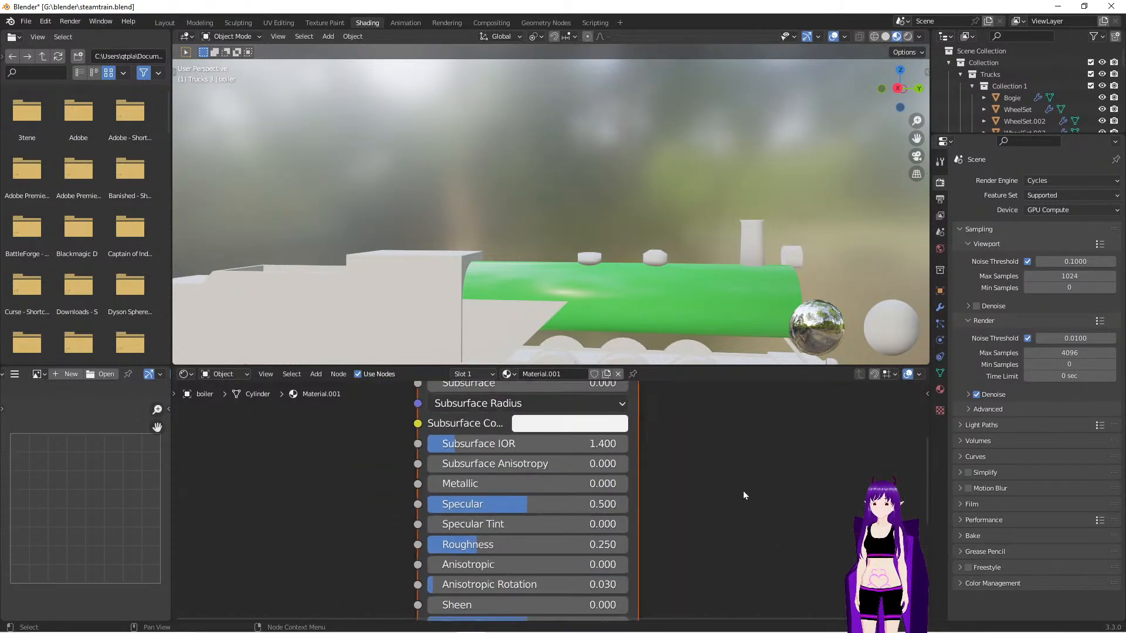
scroll(744, 491, down, 1)
middle_drag(733, 484, 715, 525)
key(alt+Tab)
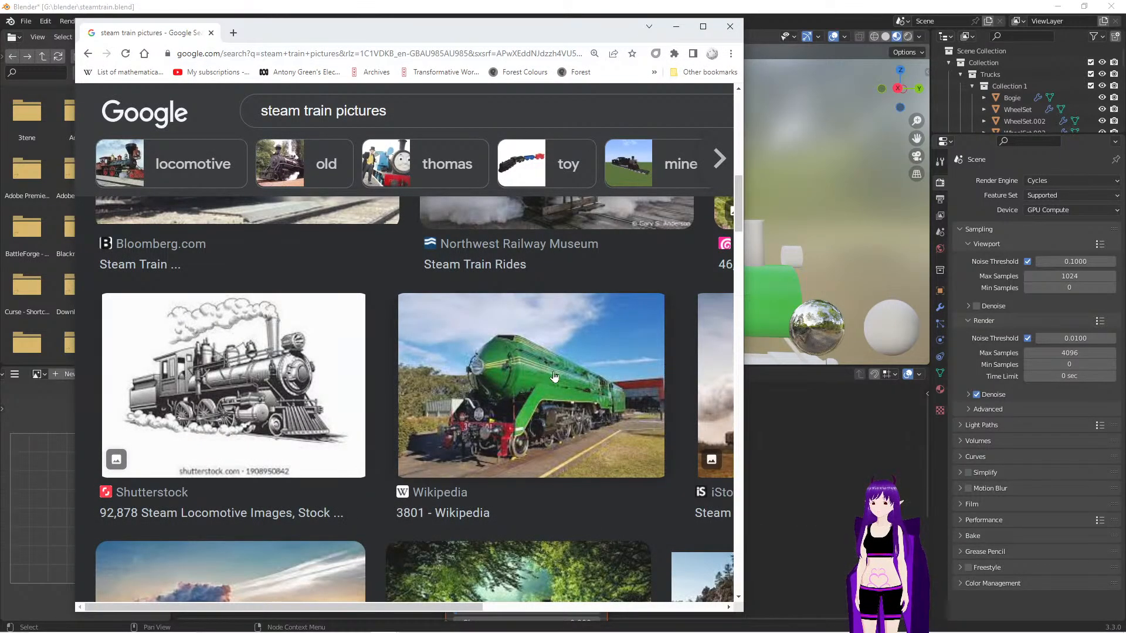
key(alt+Tab)
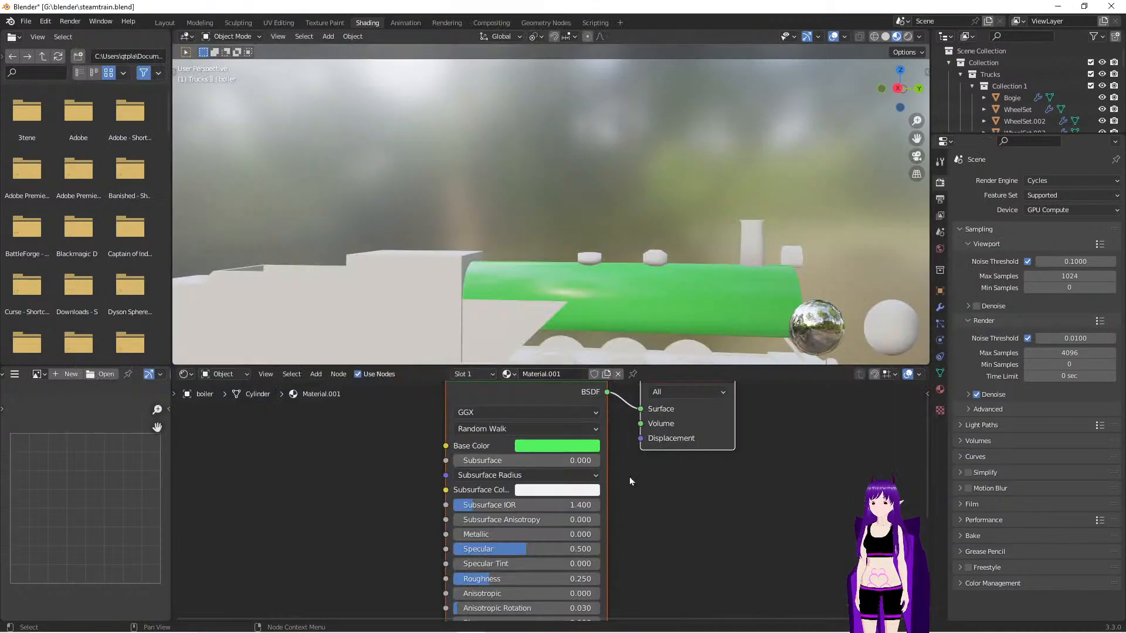
Add a ColorRamp node in the empty space beside the boiler material's Principled BSDF
middle_drag(694, 527, 752, 556)
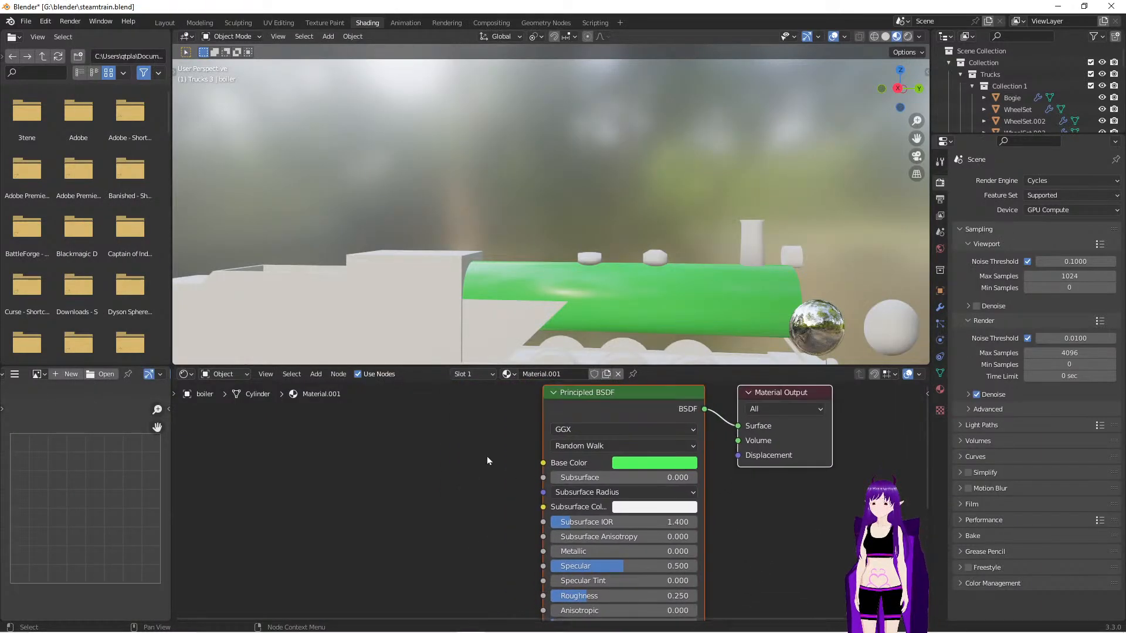
click(410, 451)
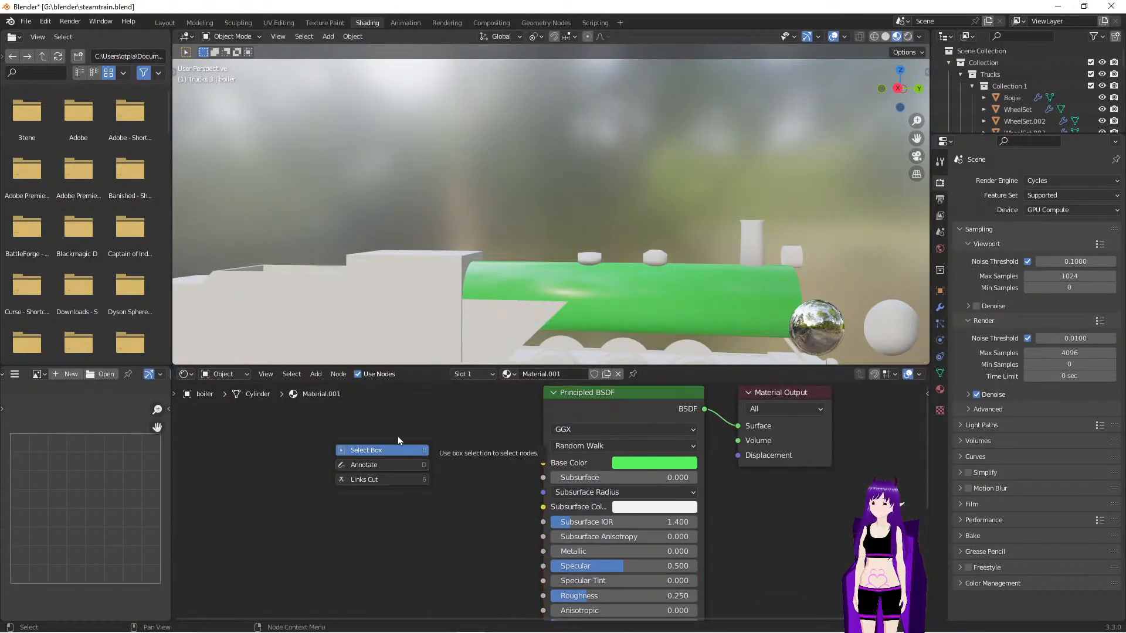
key(shift+a)
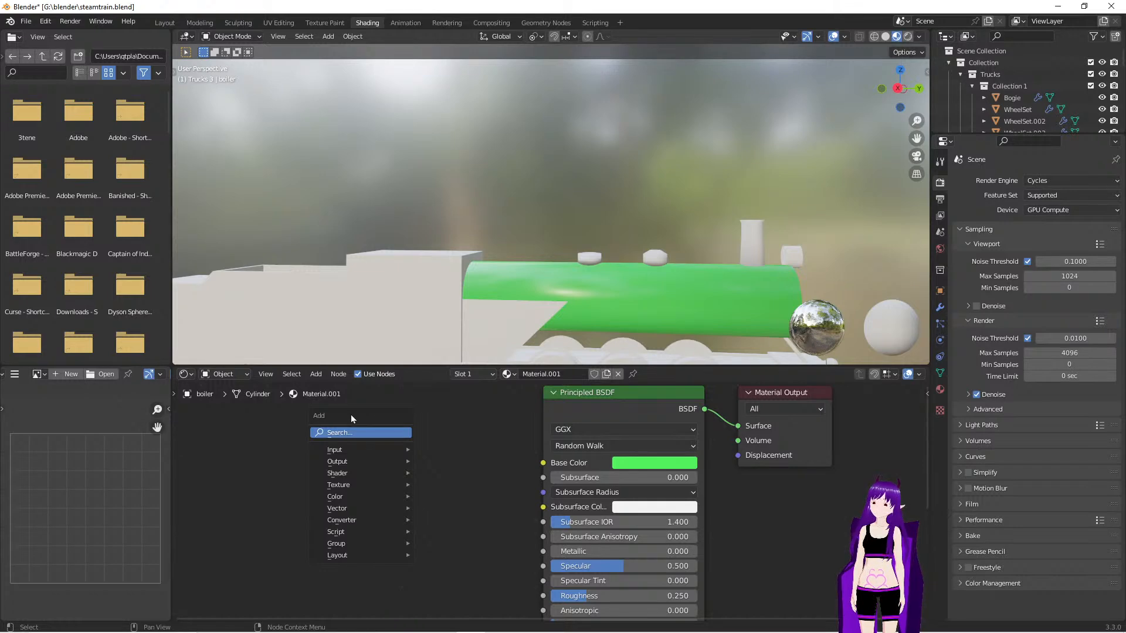
click(342, 434)
text(colo)
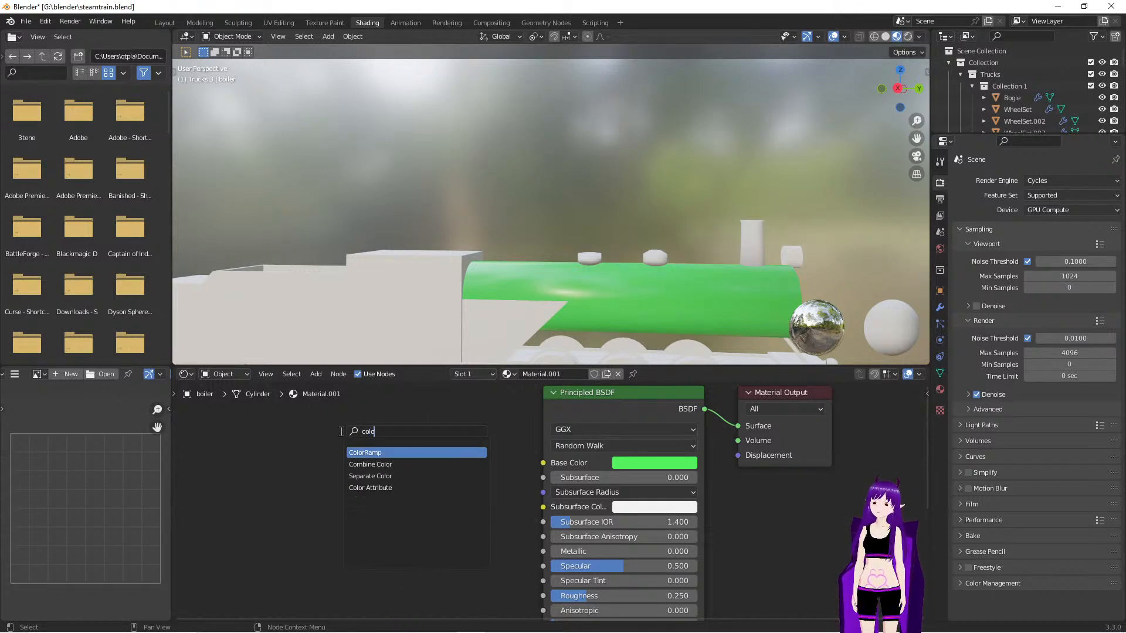
click(377, 452)
click(301, 457)
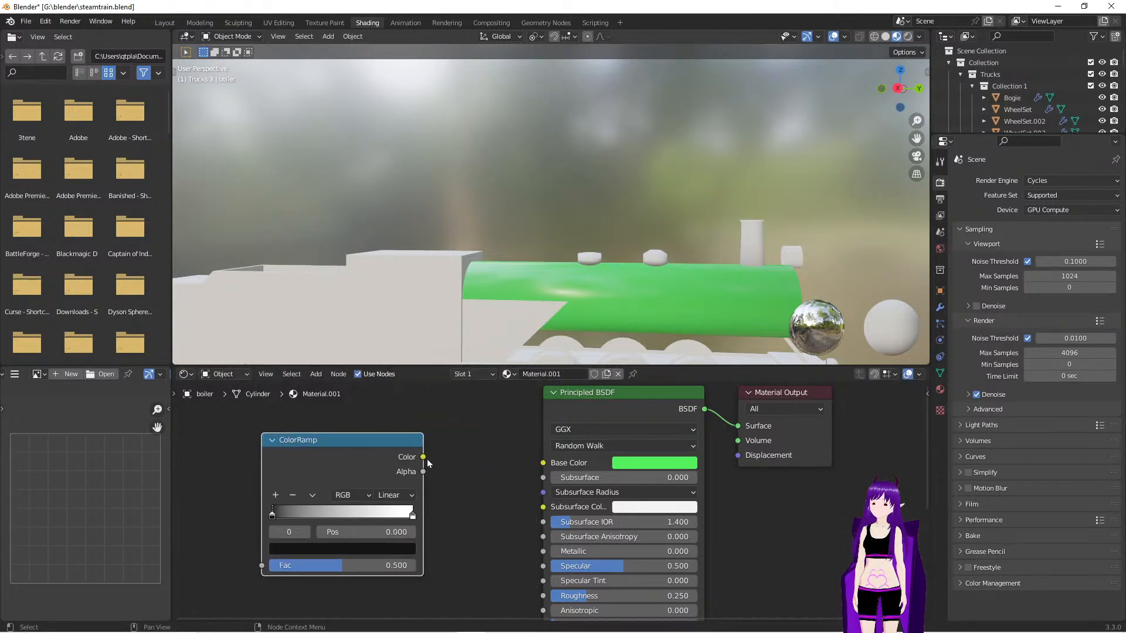
Sample the Base Color's green into both ColorRamp stops and connect the ramp's Color output to the Principled BSDF's Base Color
click(388, 550)
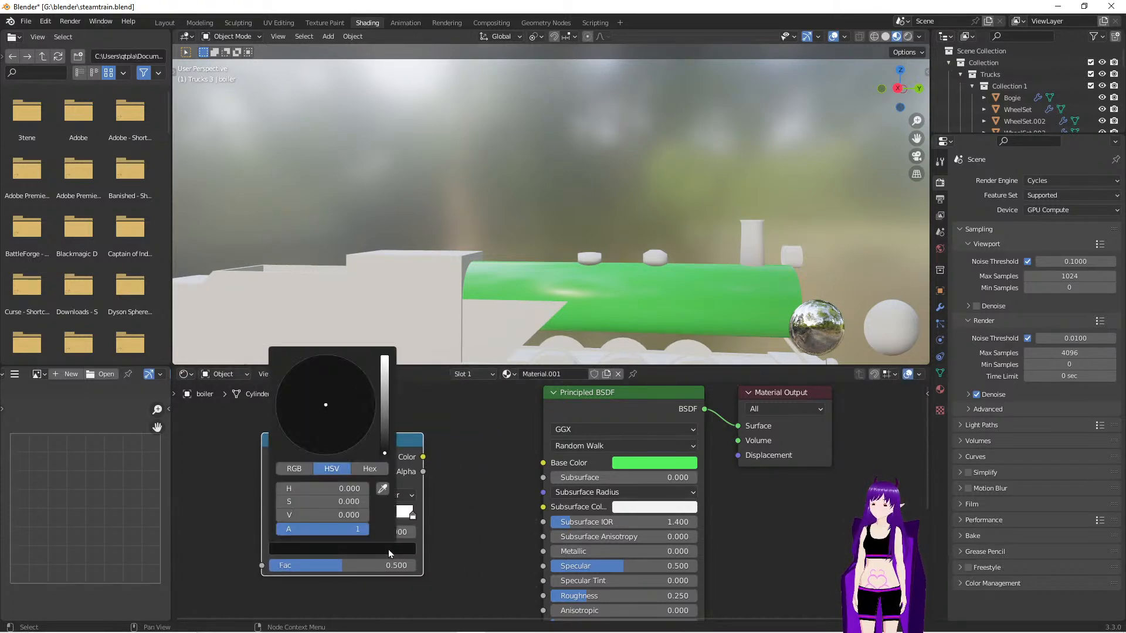
click(399, 499)
click(621, 466)
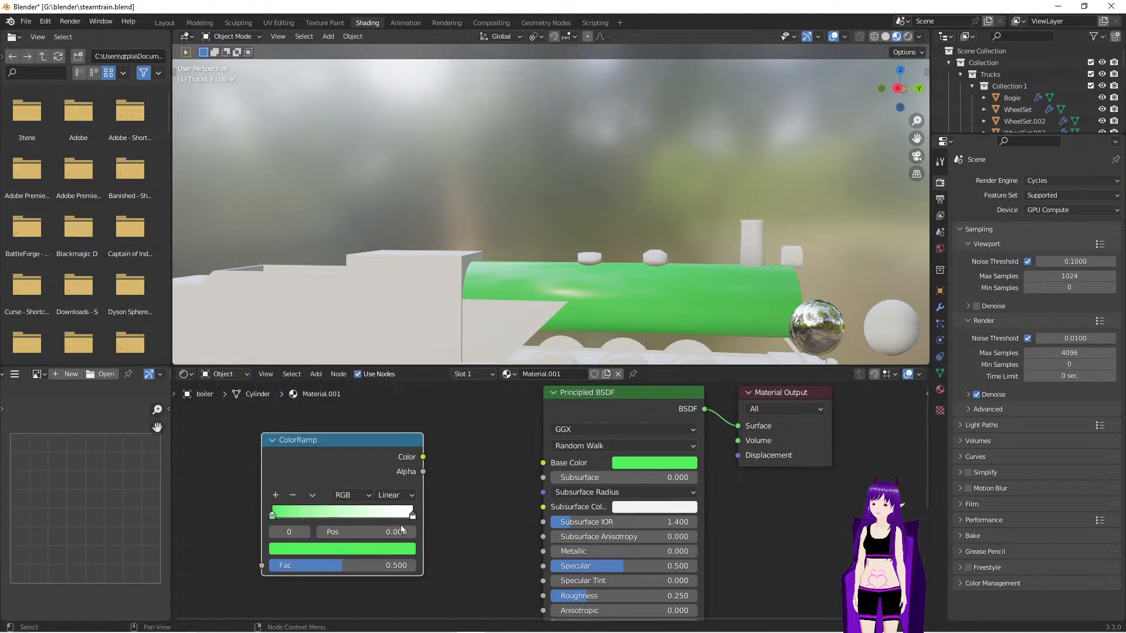
click(413, 519)
click(375, 549)
click(384, 489)
click(621, 465)
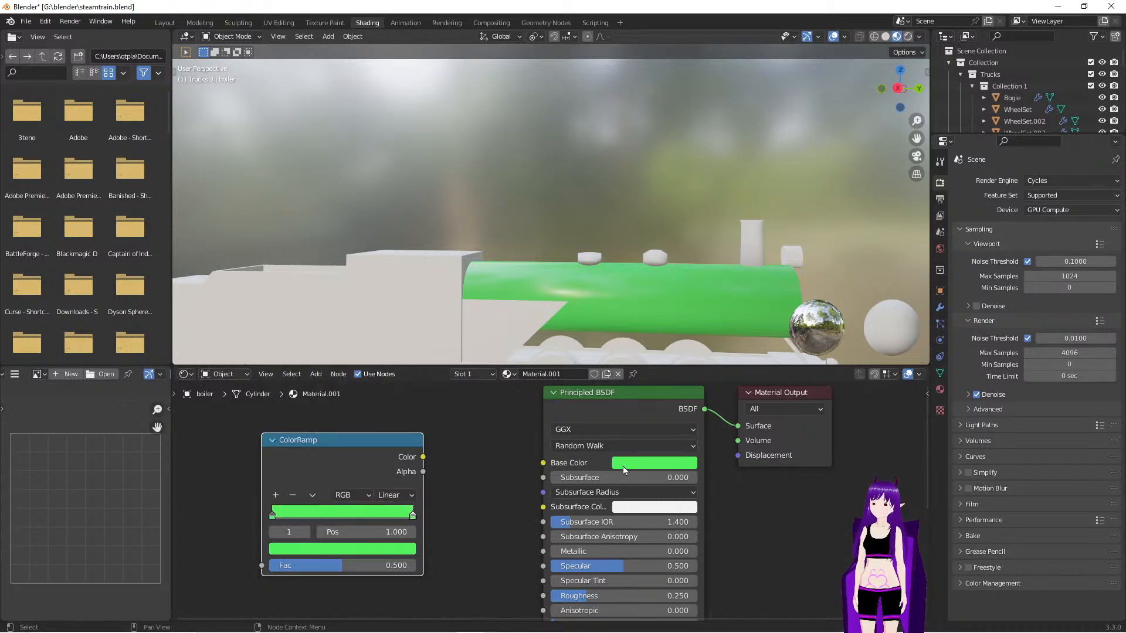
drag(427, 459, 543, 463)
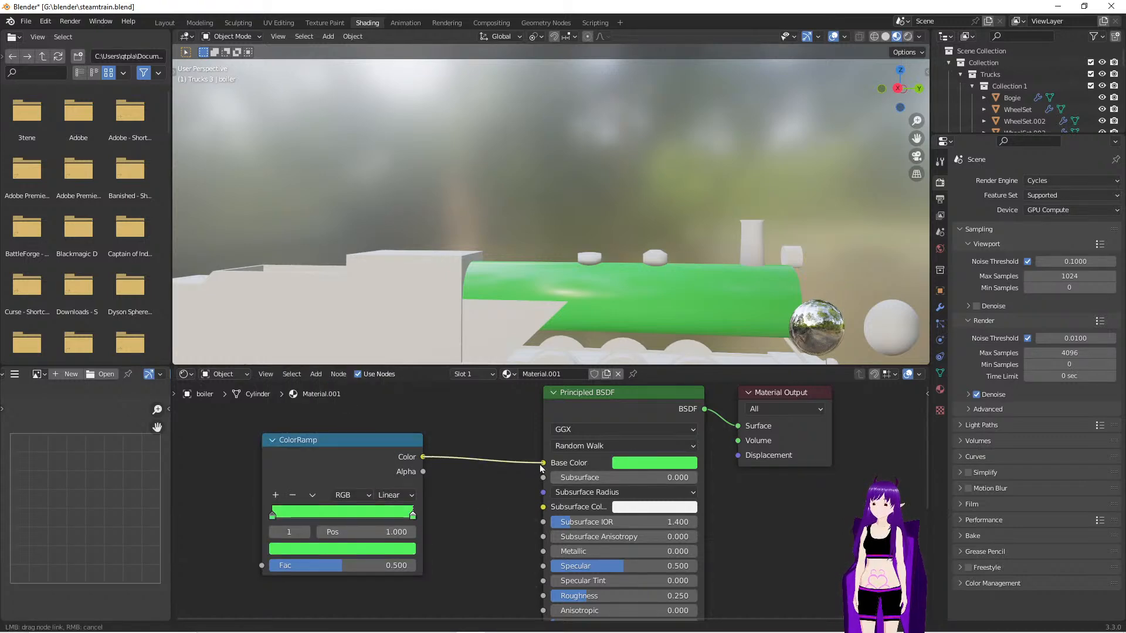
Move the ColorRamp node closer to the Principled BSDF and set its interpolation to Constant
drag(343, 455, 373, 451)
middle_drag(468, 554, 583, 475)
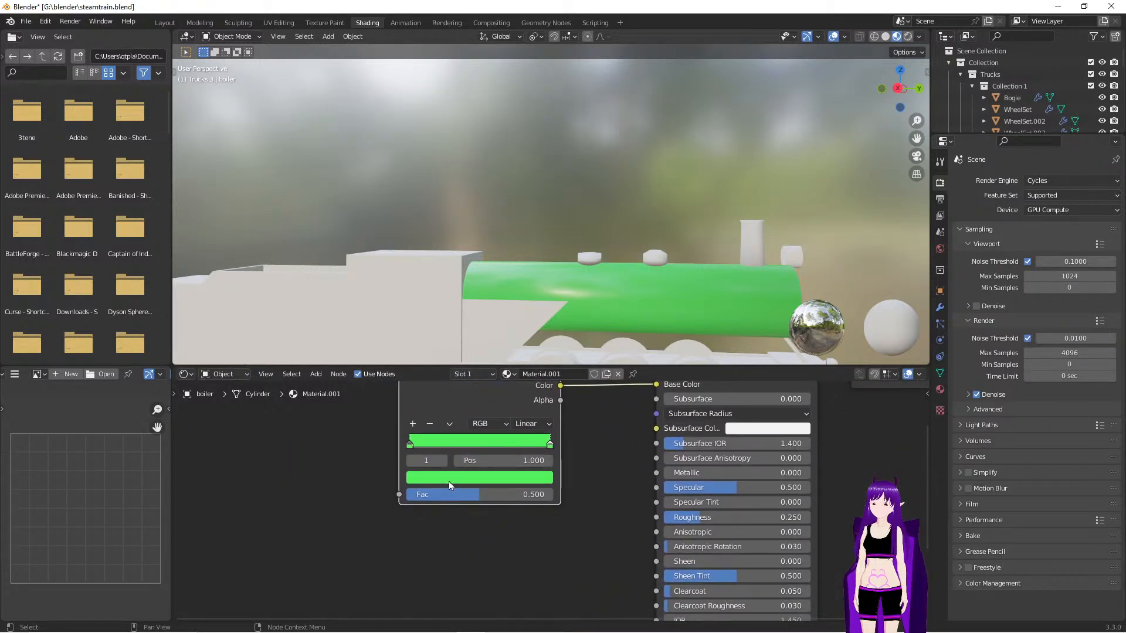
click(530, 424)
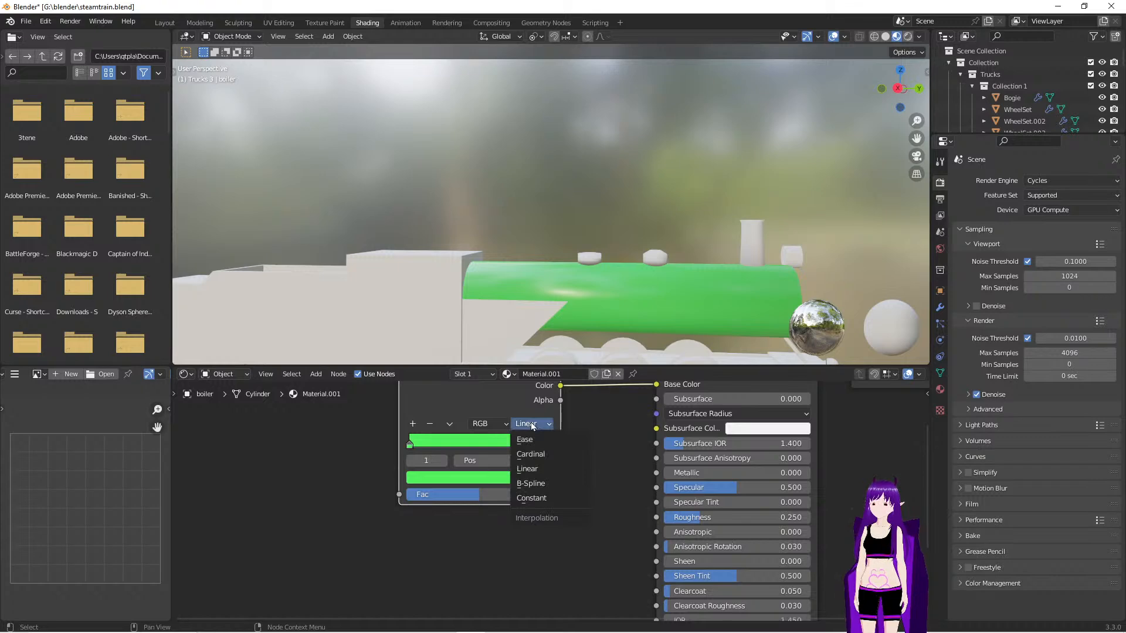
click(532, 498)
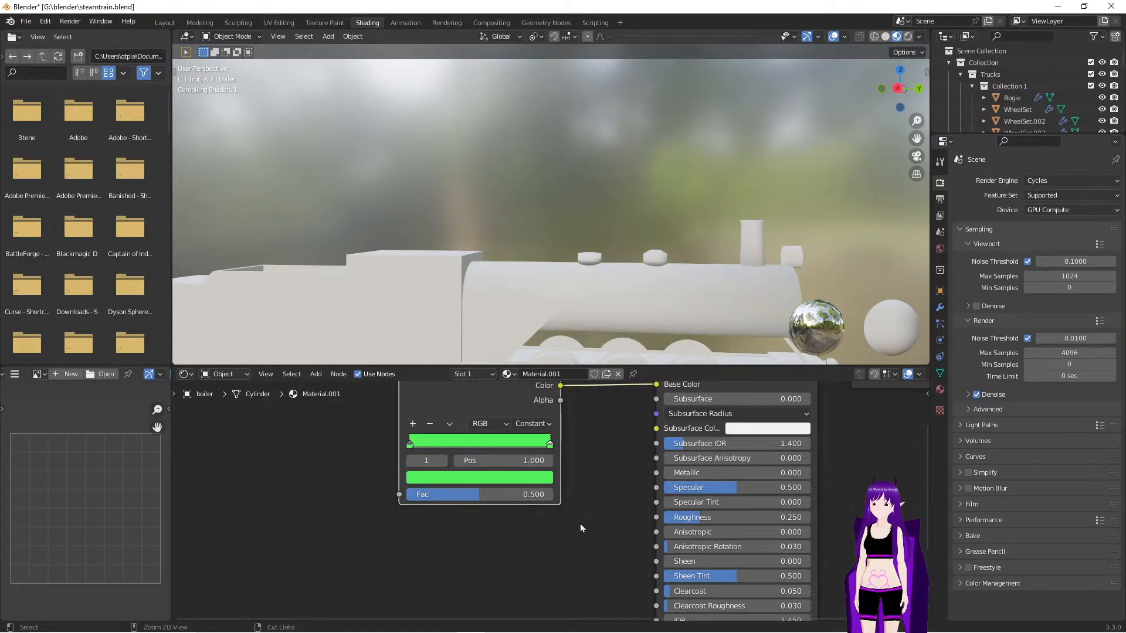
Move the ColorRamp's last stop to about 0.705 and color it yellow with hue 0.125, saturation 0.918 and value 0.799
scroll(579, 523, up, 1)
scroll(580, 523, up, 1)
middle_drag(603, 473, 624, 527)
drag(567, 490, 513, 486)
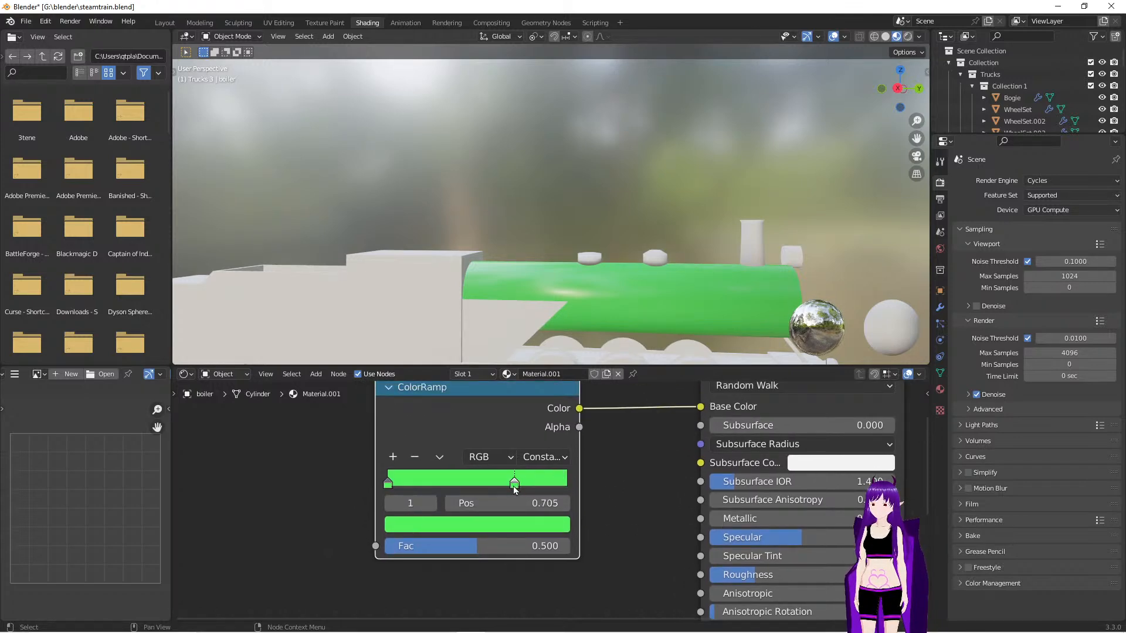
click(516, 526)
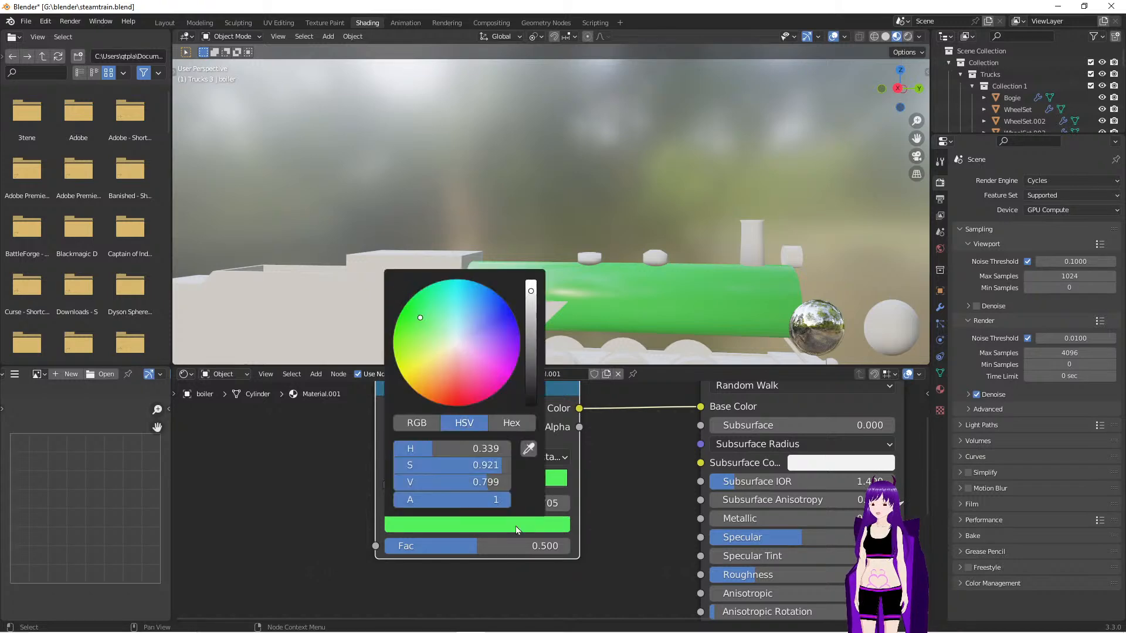
drag(420, 319, 423, 370)
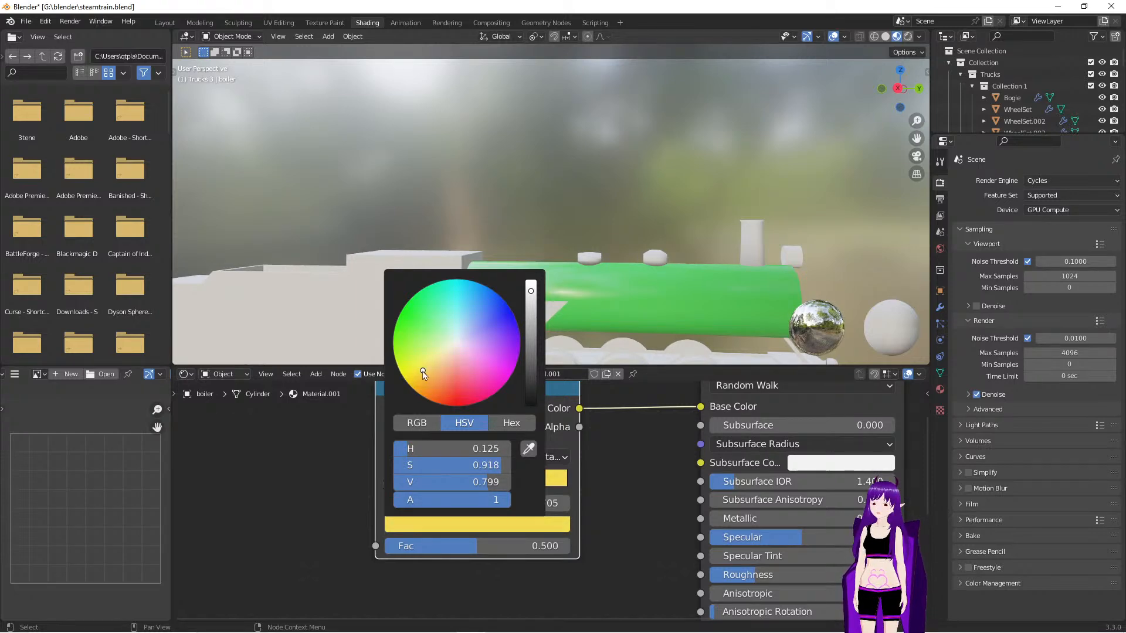
scroll(631, 511, down, 2)
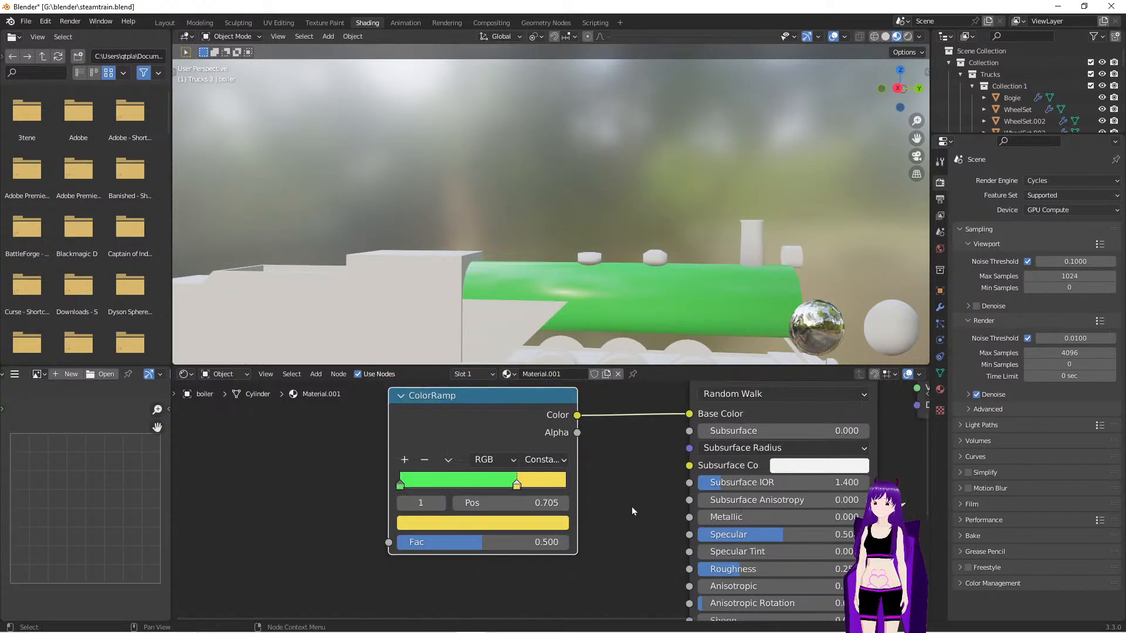
Add a Geometry node in the empty space before the ColorRamp node
middle_drag(628, 512, 749, 544)
click(447, 501)
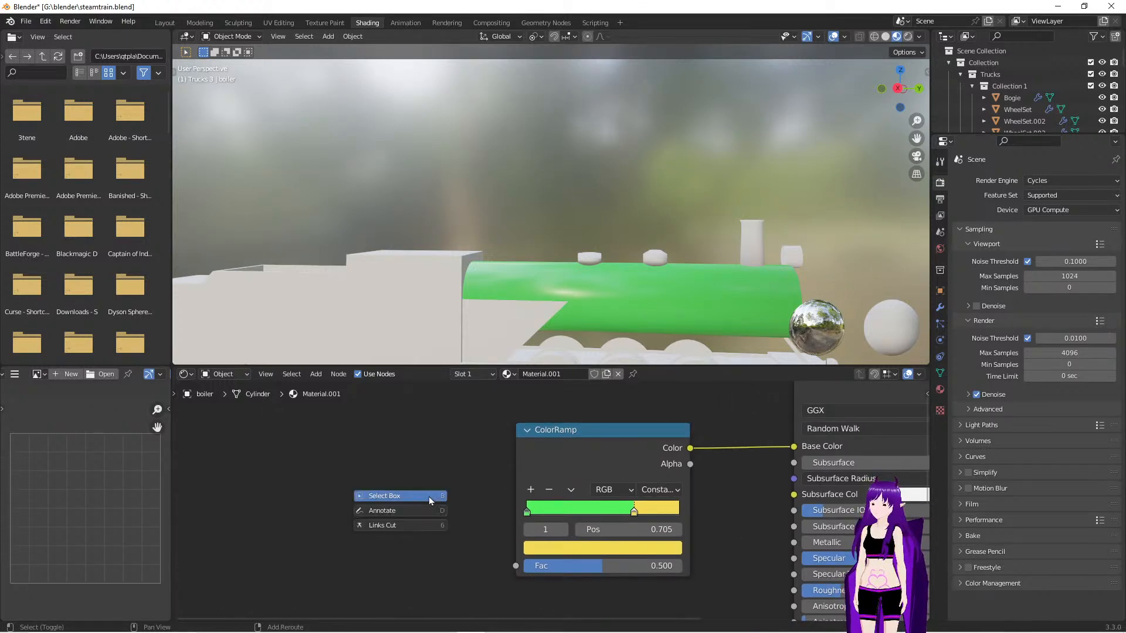
key(shift+a)
click(387, 472)
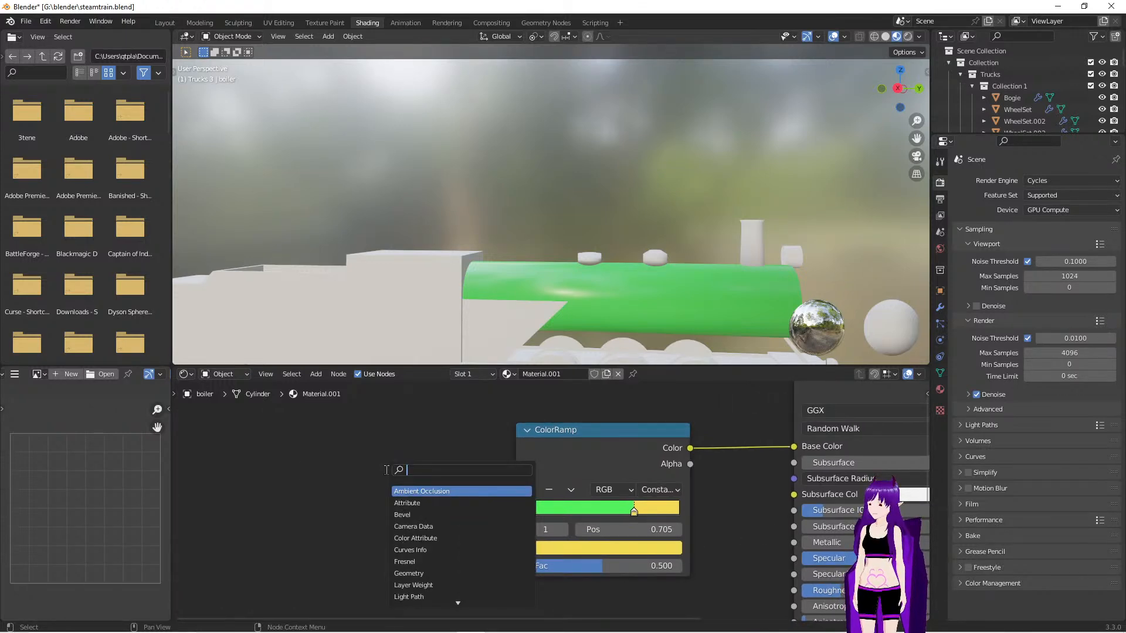
text(ge)
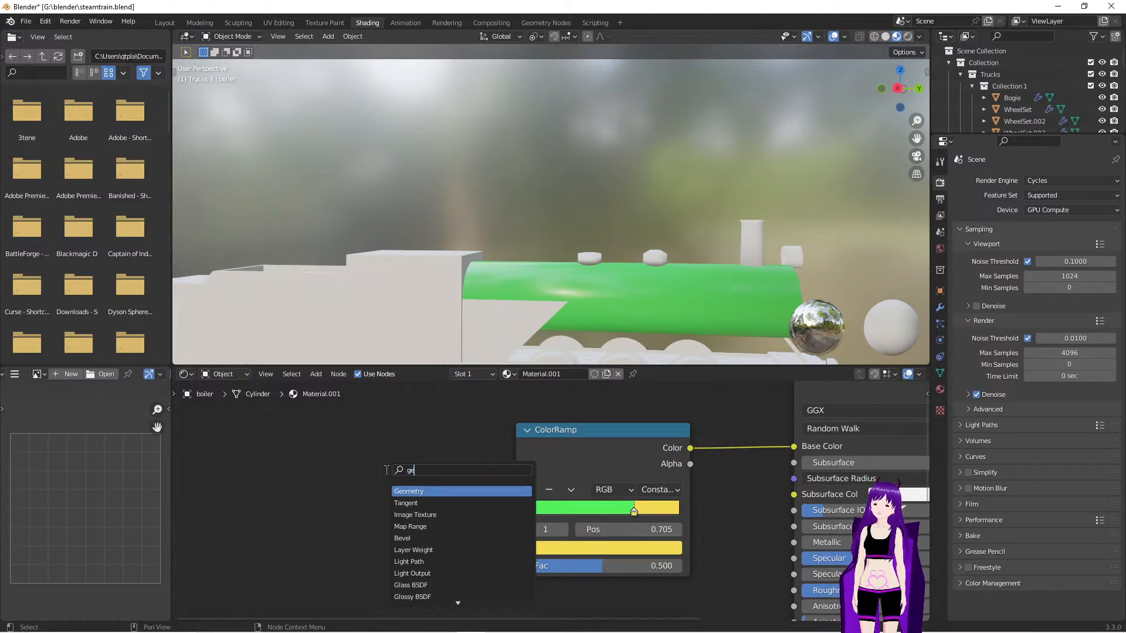
key(Return)
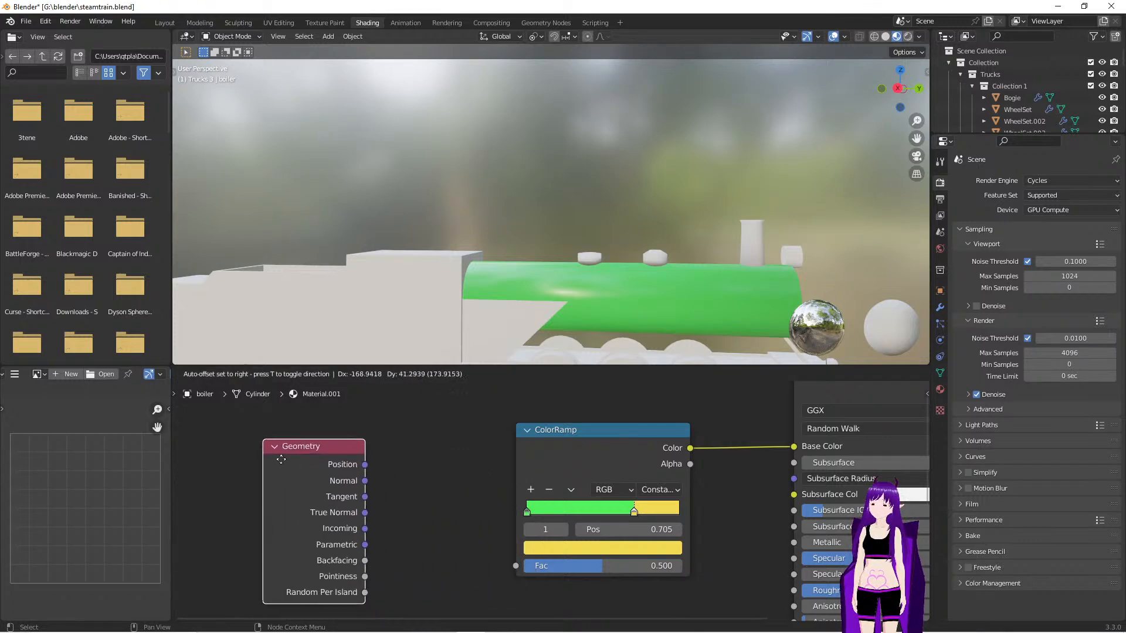
click(252, 449)
Add a Separate XYZ node between the Geometry and ColorRamp nodes
key(shift+space)
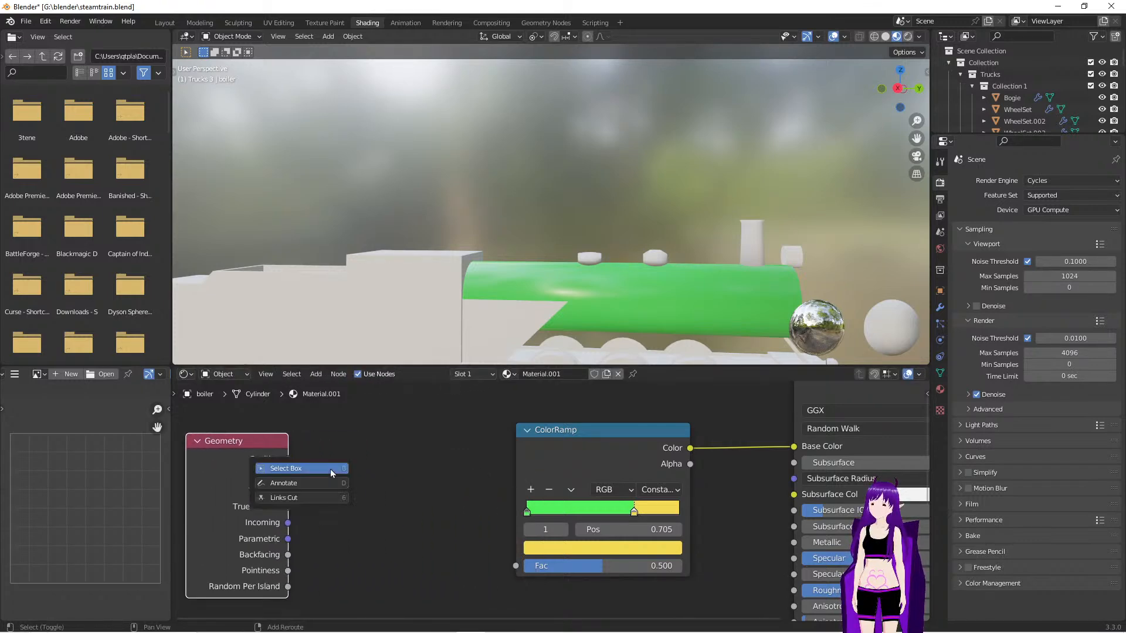
key(shift+a)
click(331, 437)
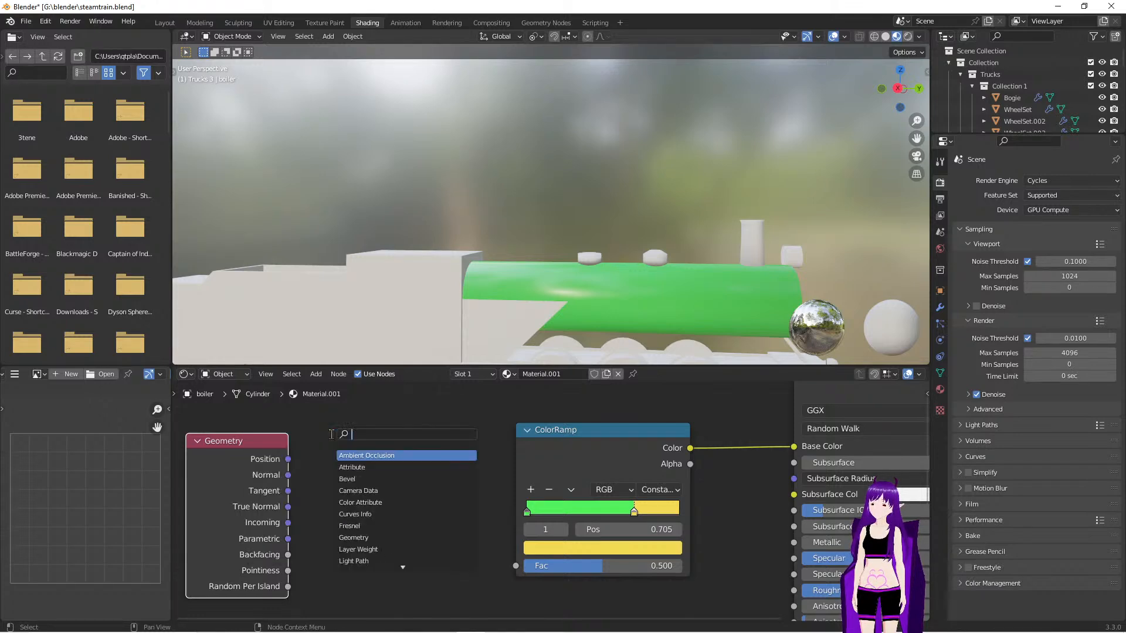
text(sep)
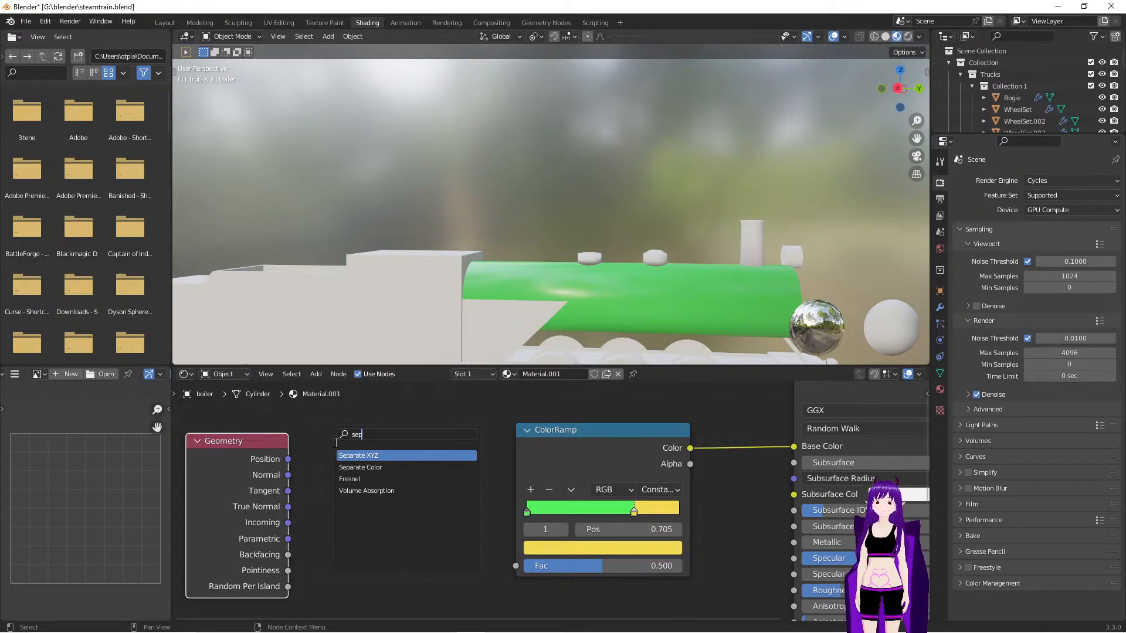
click(357, 454)
click(344, 467)
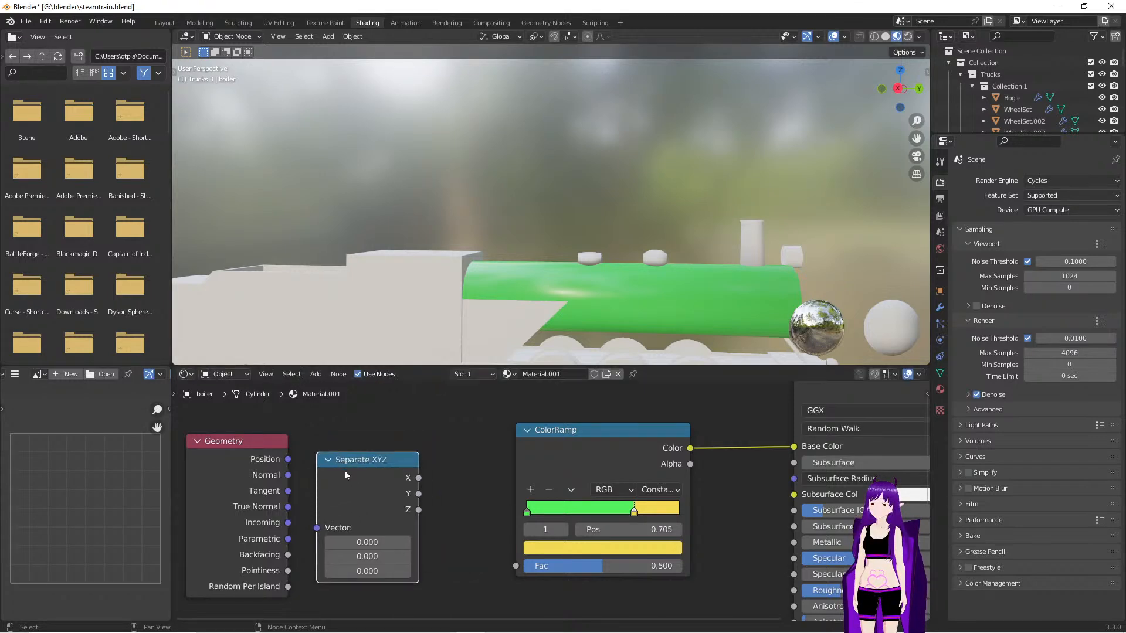
Wire Geometry's Position through Separate XYZ's Y output into the ColorRamp's Fac, and shift the yellow stop to about 0.886
drag(266, 464, 317, 528)
drag(419, 495, 517, 566)
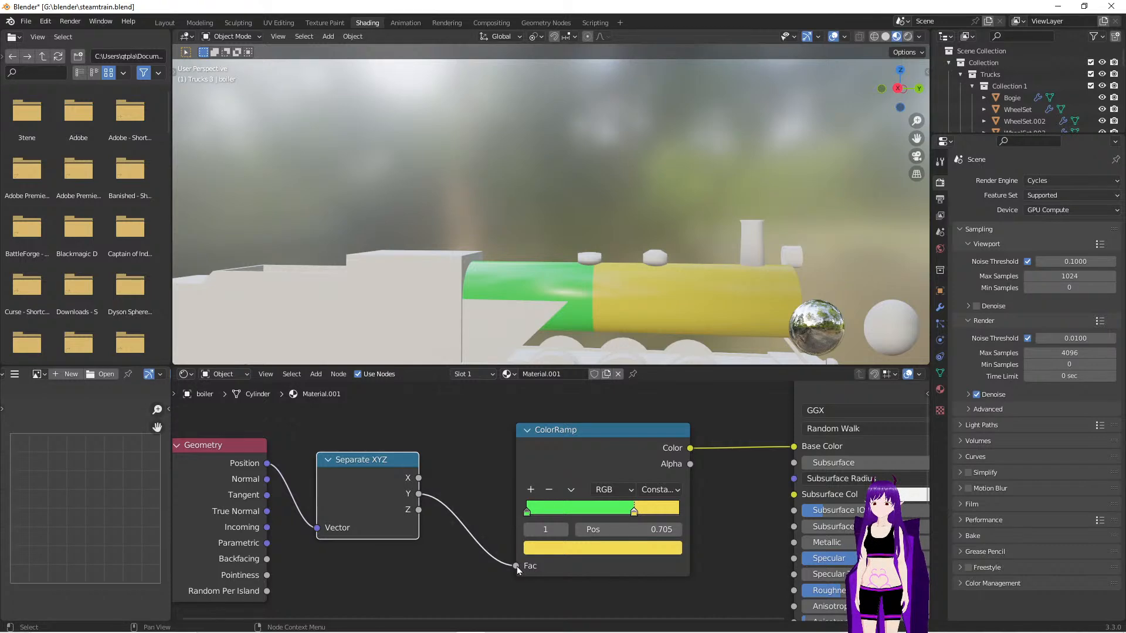
drag(635, 513, 662, 516)
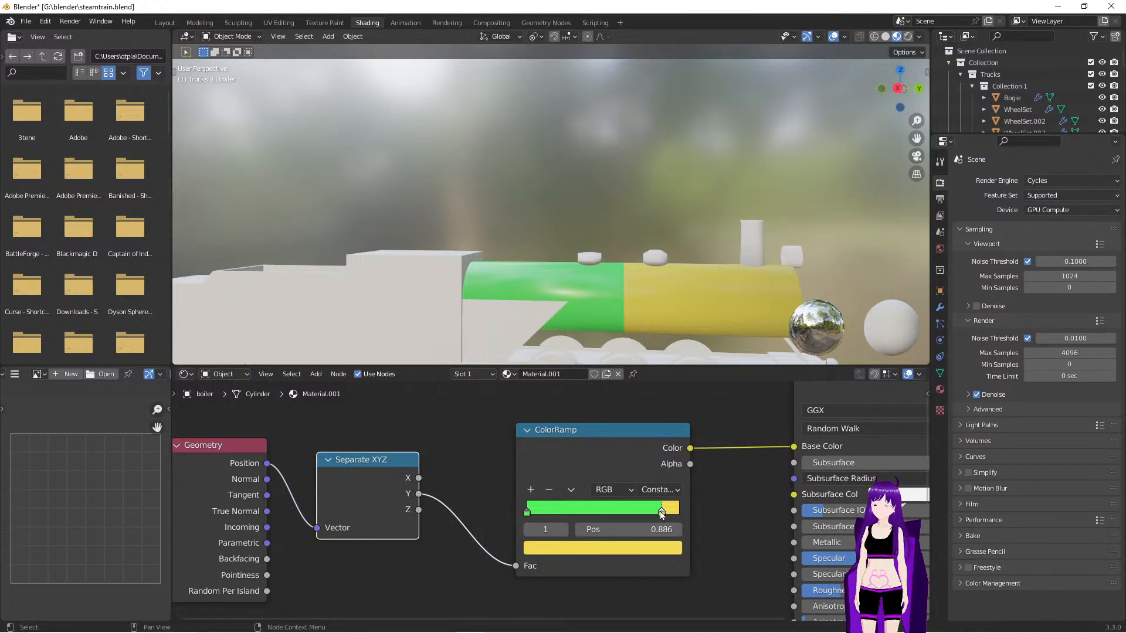
Browse the steam train pictures in the browser for locomotive paint schemes and return to Blender
key(alt+Tab)
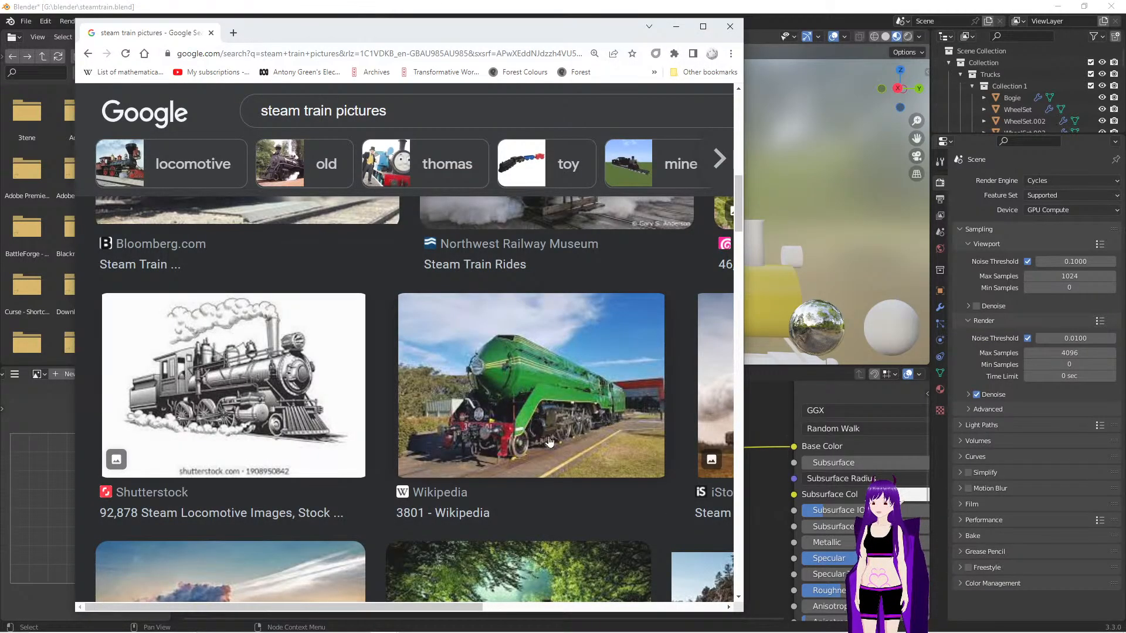
scroll(552, 401, down, 3)
scroll(566, 403, down, 4)
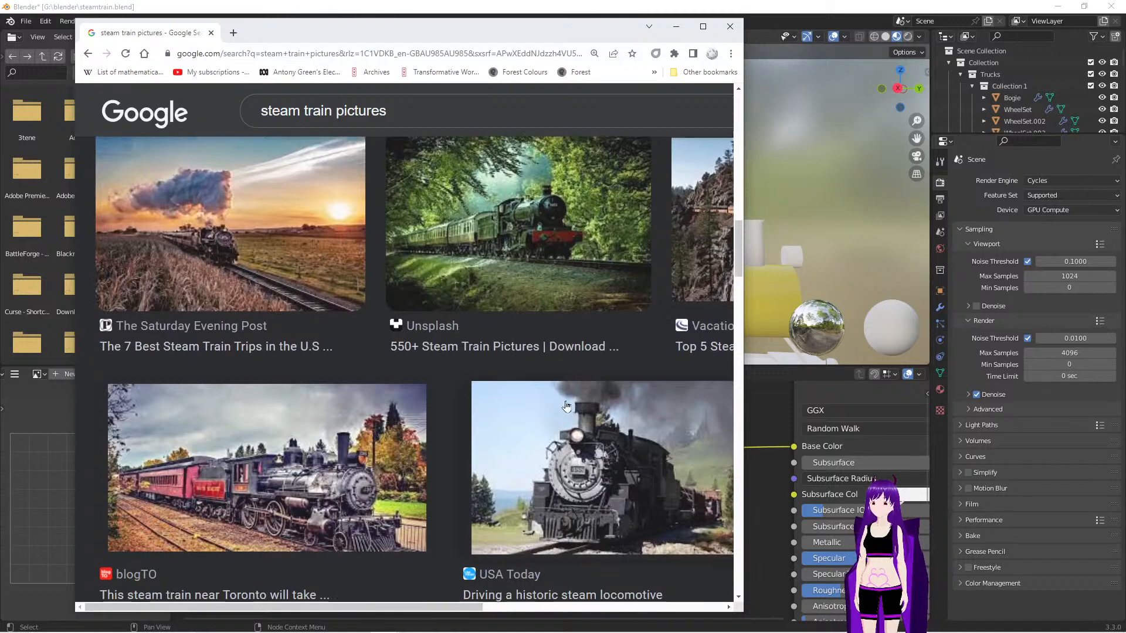
scroll(565, 402, down, 1)
scroll(566, 403, up, 2)
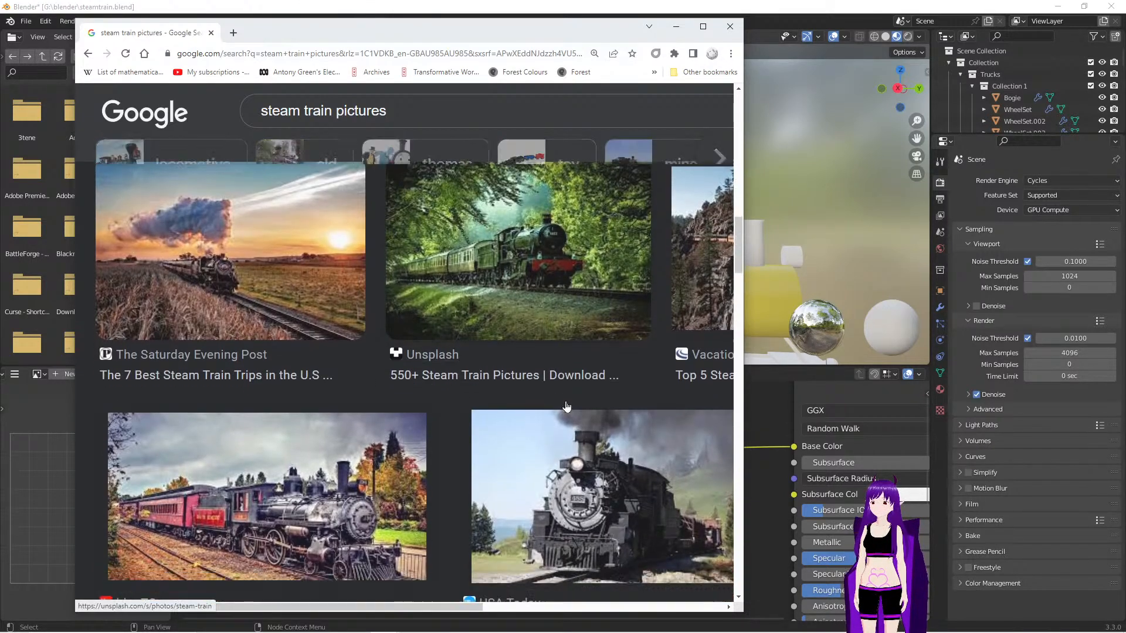
scroll(566, 402, down, 3)
scroll(566, 403, down, 3)
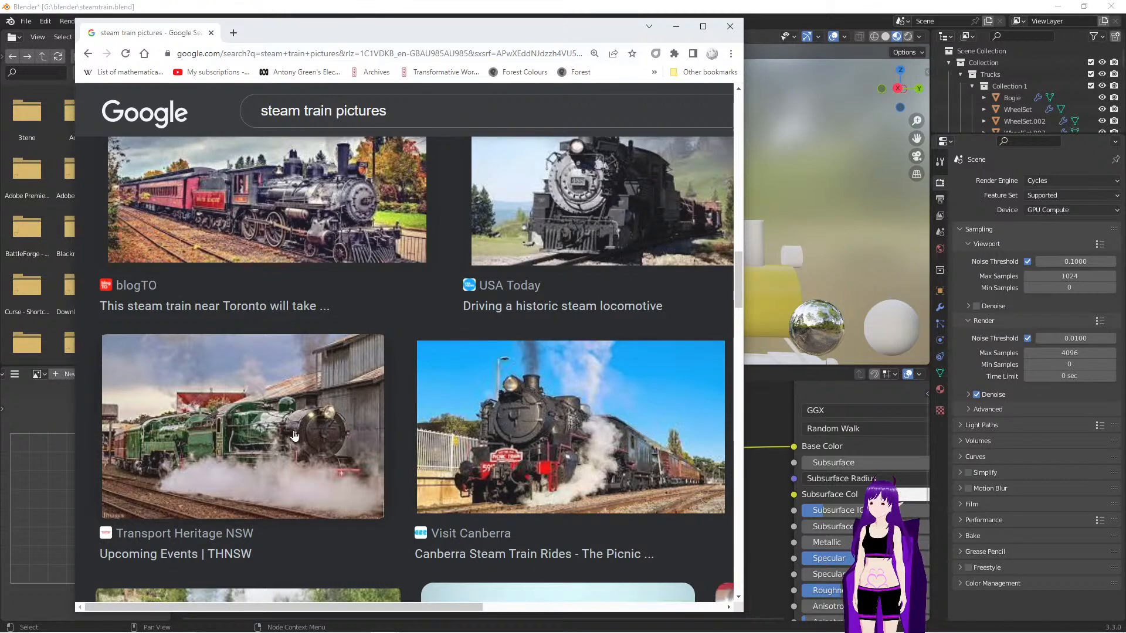
scroll(288, 436, down, 4)
scroll(295, 435, up, 3)
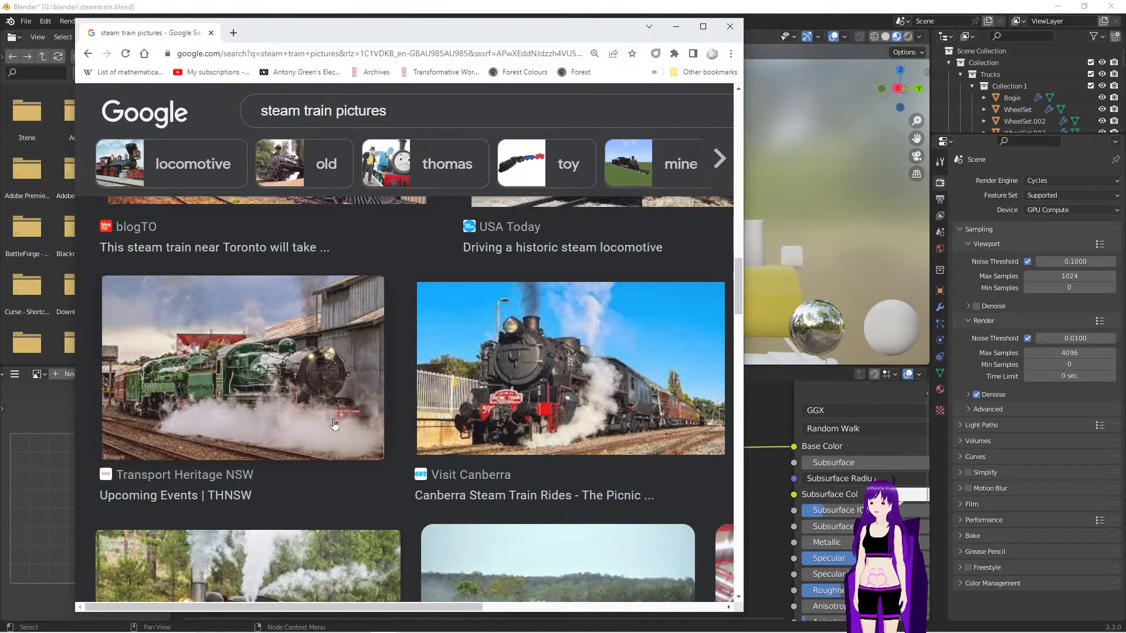
key(alt+Tab)
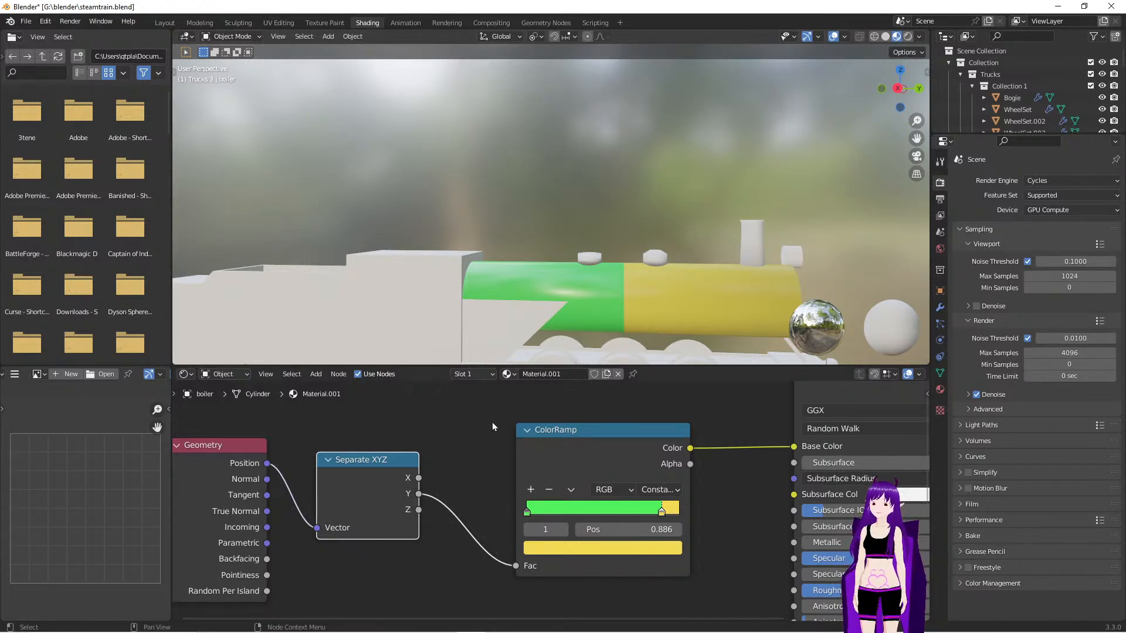
Try Separate XYZ's X, Y and Z outputs on the ColorRamp's Fac, checking the boiler from several angles, and keep Z connected
drag(420, 514, 512, 569)
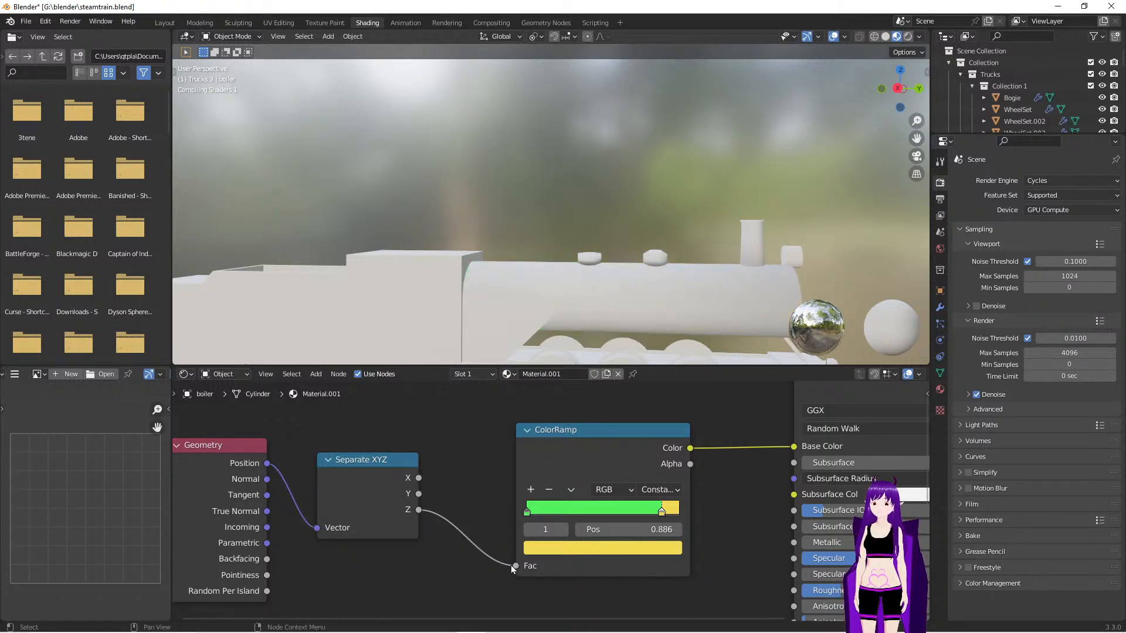
drag(419, 478, 516, 566)
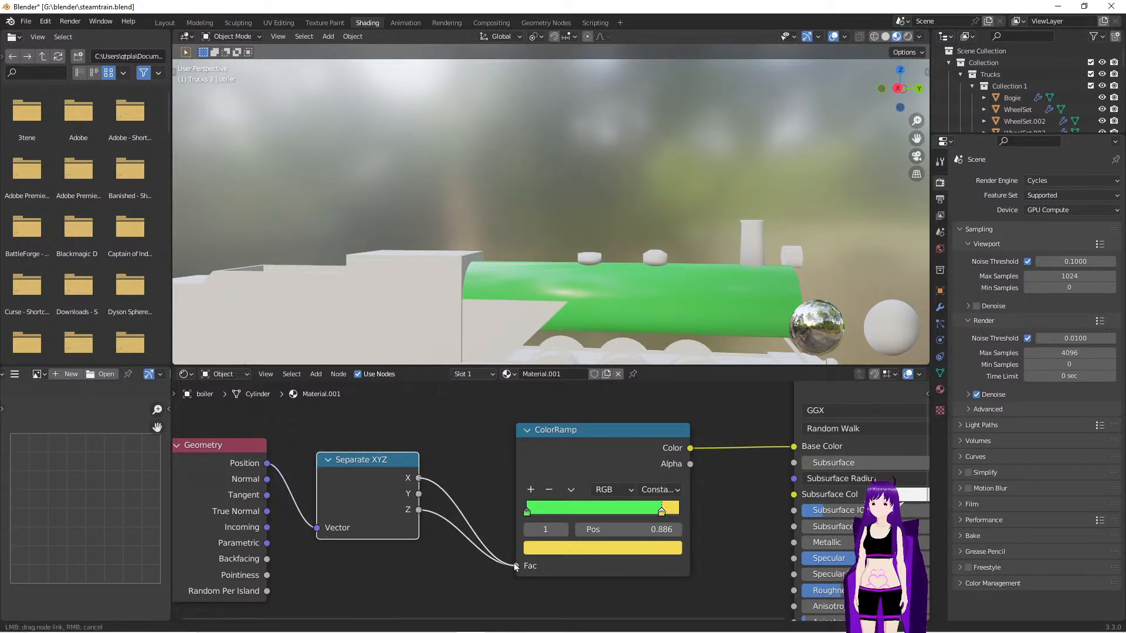
middle_drag(655, 266, 597, 253)
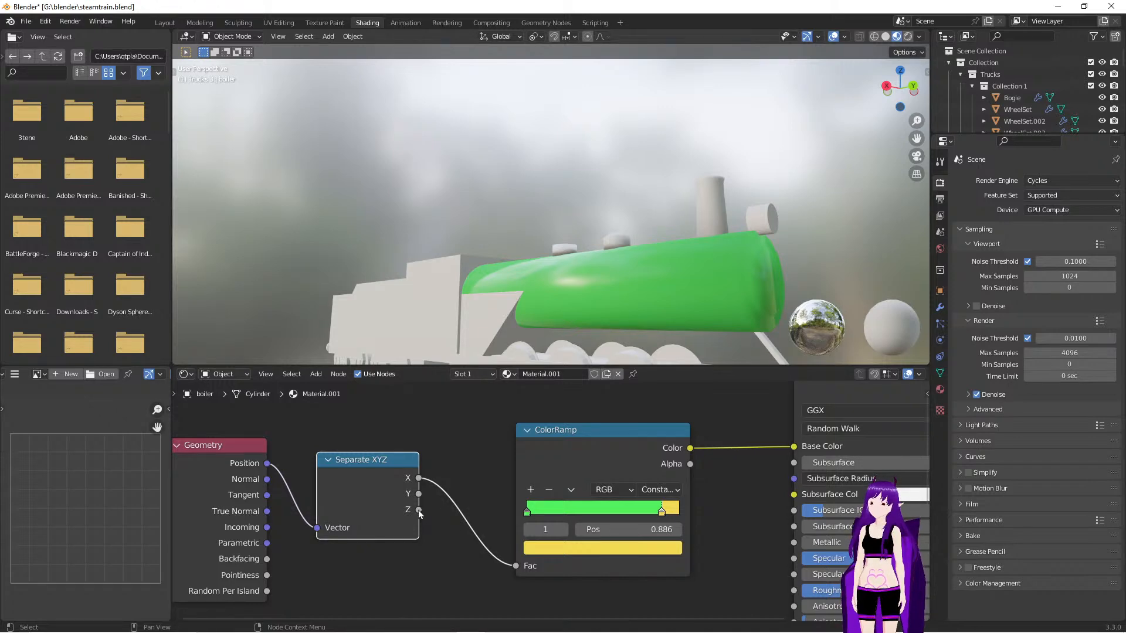
middle_drag(653, 270, 464, 361)
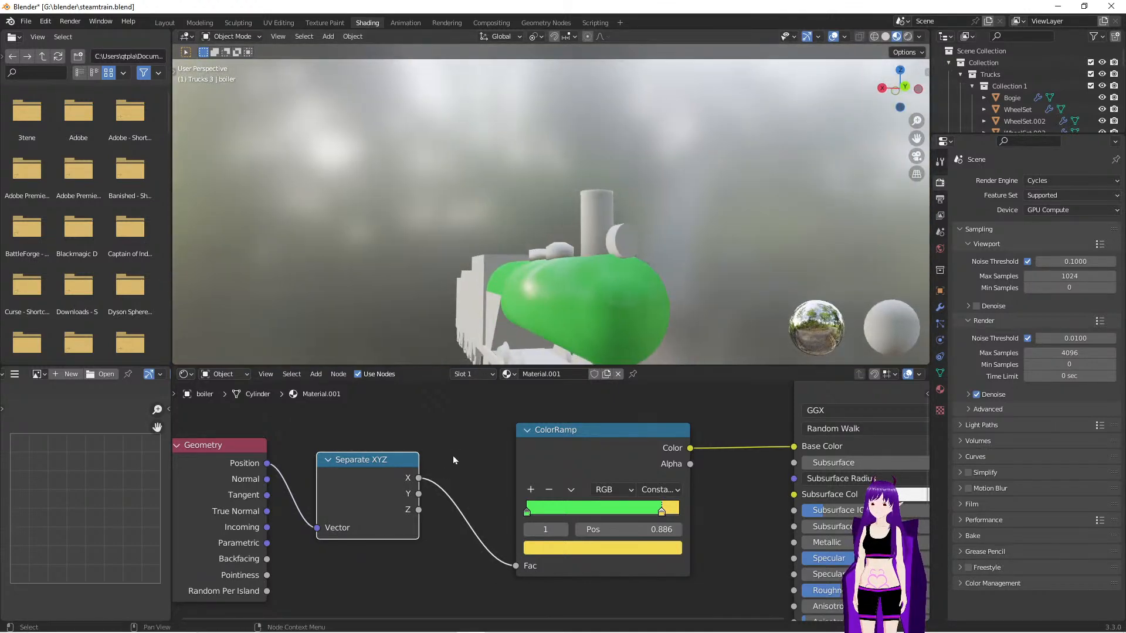
drag(419, 494, 510, 566)
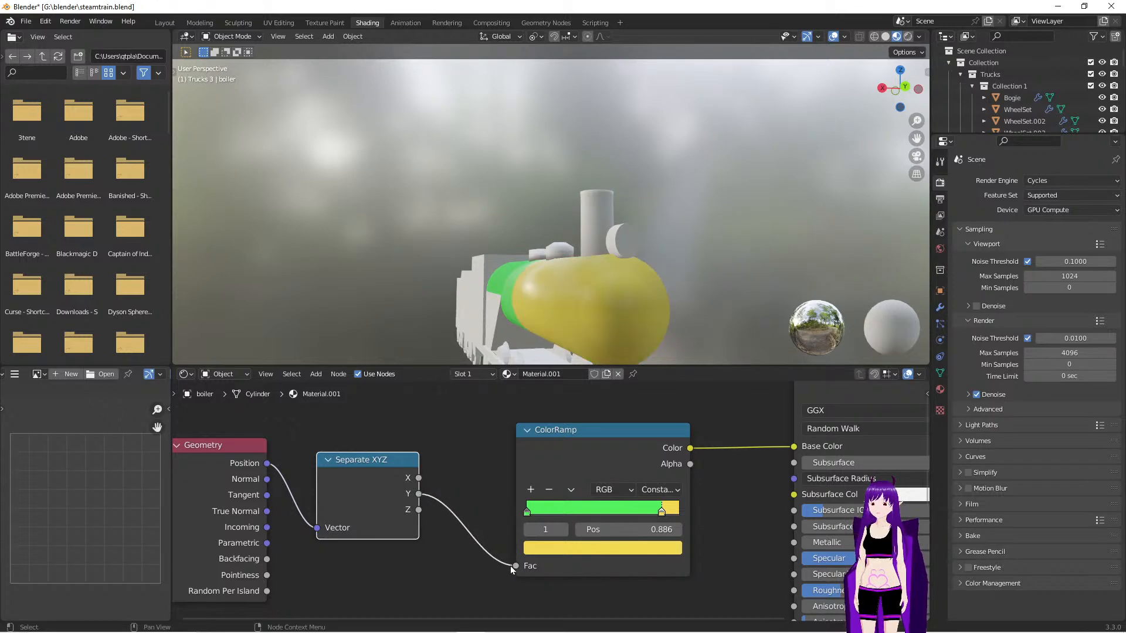
middle_drag(568, 197, 622, 204)
drag(419, 512, 510, 574)
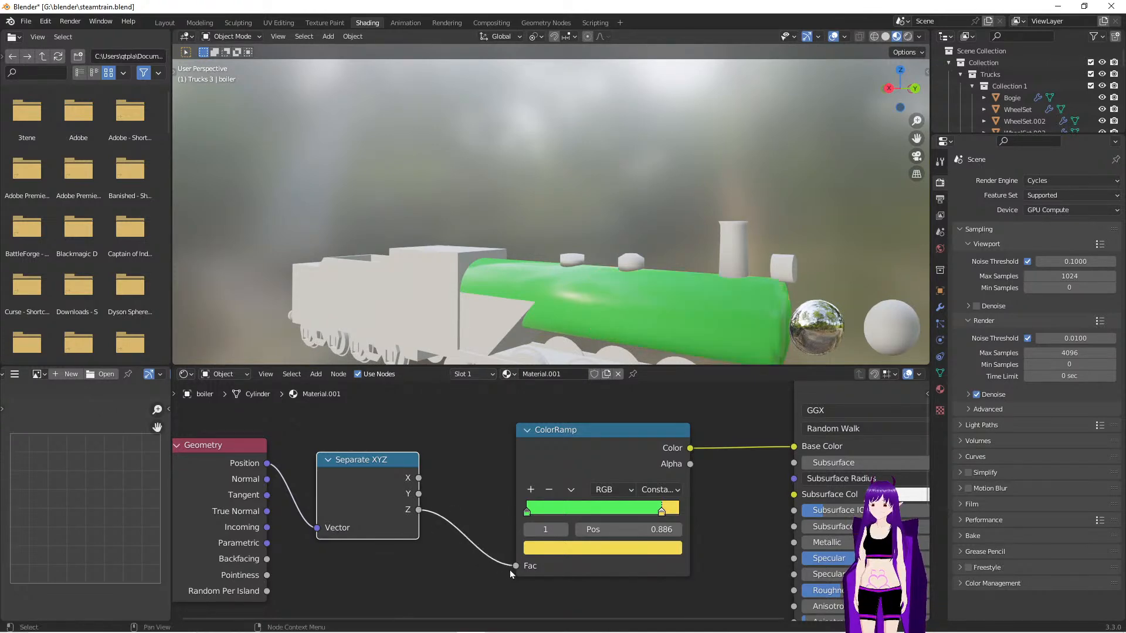
Add two more stops to the ColorRamp and move the yellow end stop to about 0.818
mouse_move(661, 515)
mouse_down()
mouse_move(604, 511)
mouse_move(679, 511)
mouse_up()
click(530, 491)
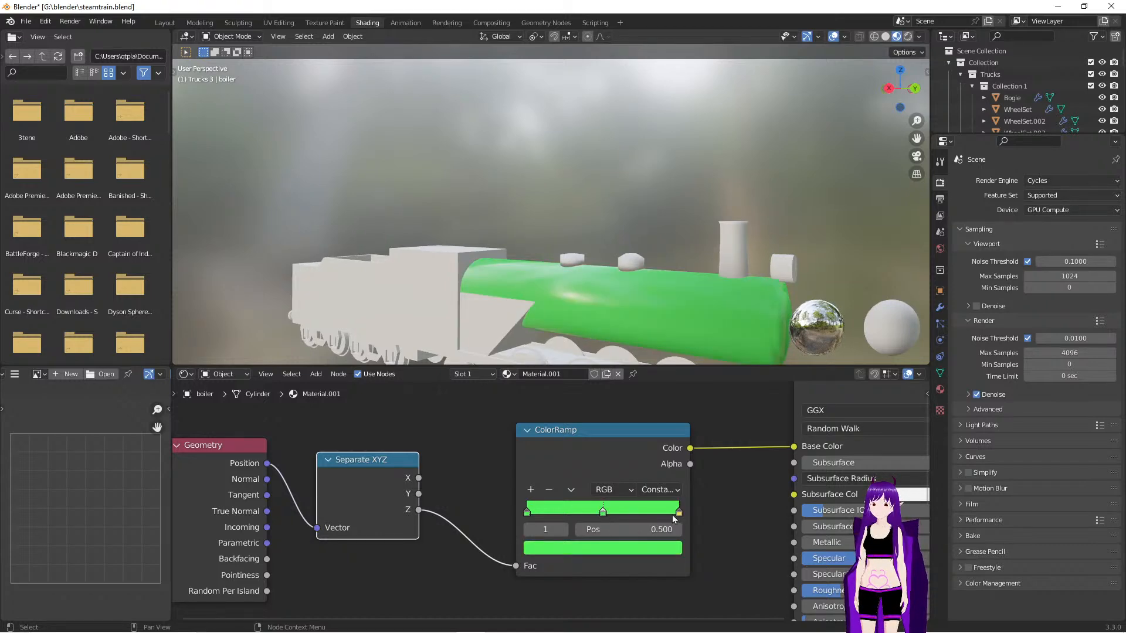
click(532, 489)
drag(678, 513, 651, 513)
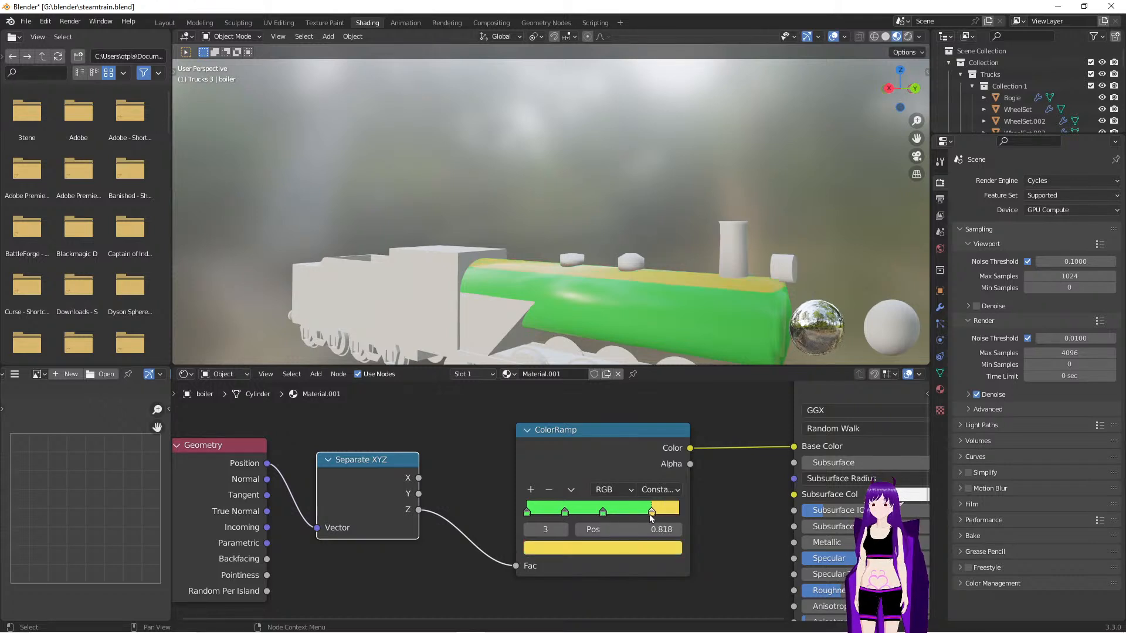
Sample the ramp's yellow into the ColorRamp stop at position 0.500
click(600, 515)
click(619, 553)
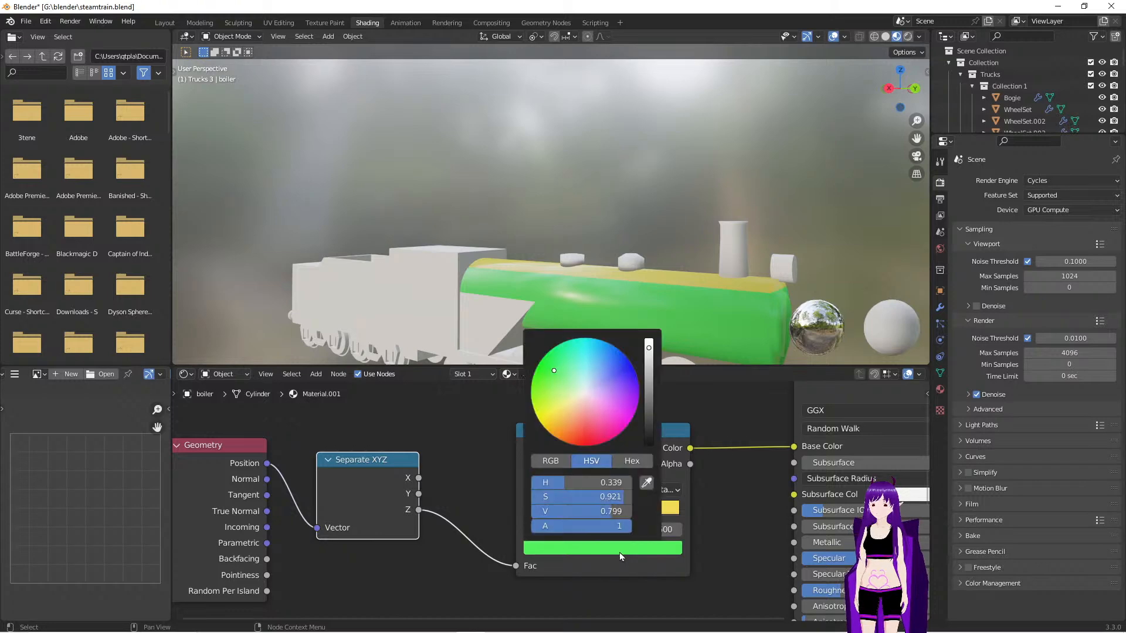
click(646, 487)
click(667, 511)
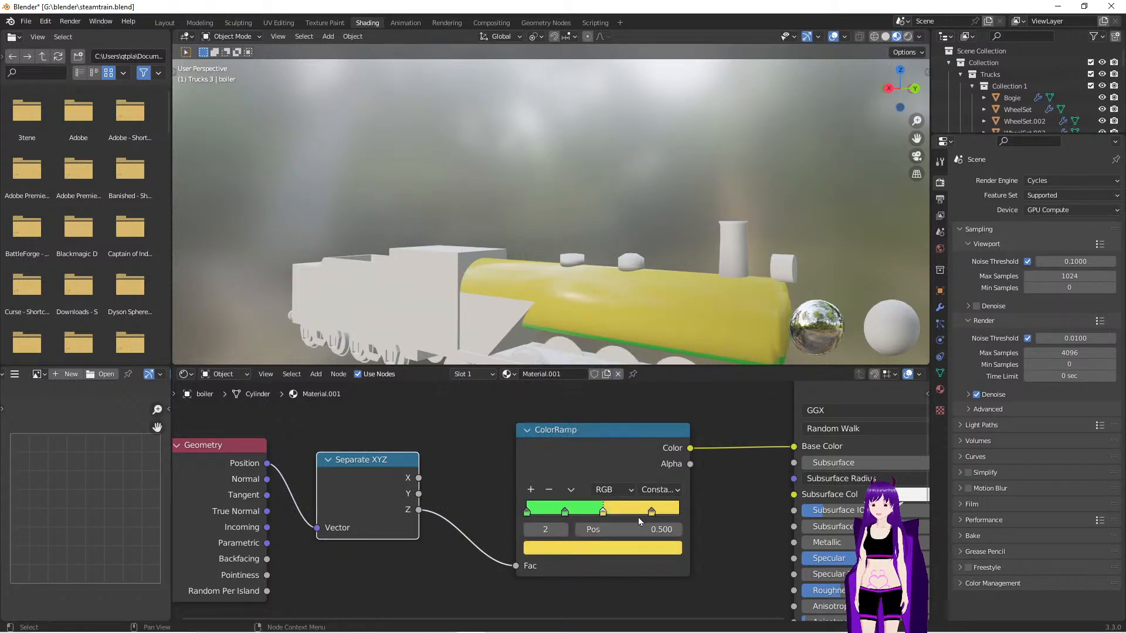
Sample the ramp's green into the ColorRamp stop at 0.818 and narrow the yellow band to between about 0.641 and 0.718
click(650, 514)
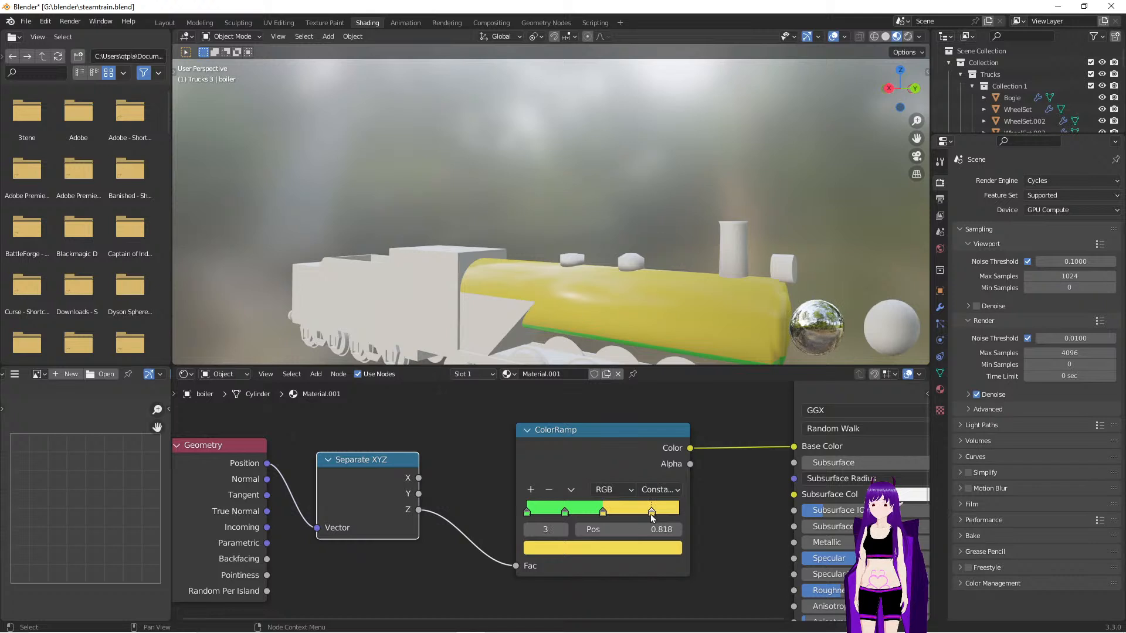
click(638, 548)
click(646, 482)
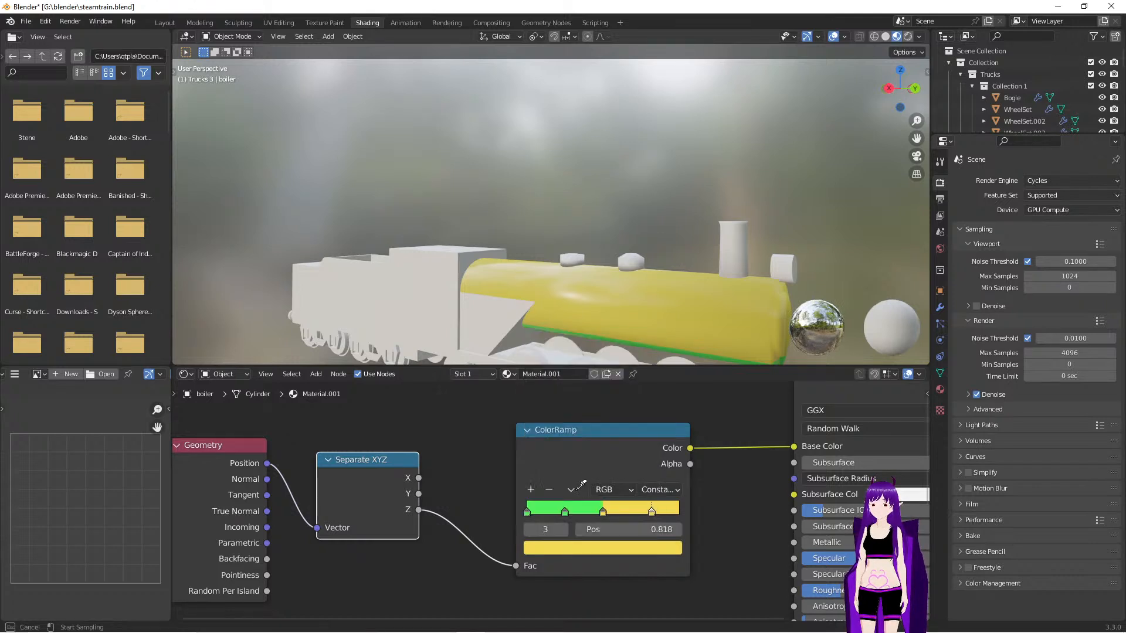
click(583, 505)
mouse_move(651, 512)
mouse_down()
mouse_move(605, 513)
mouse_move(646, 516)
mouse_move(622, 515)
mouse_move(635, 517)
mouse_up()
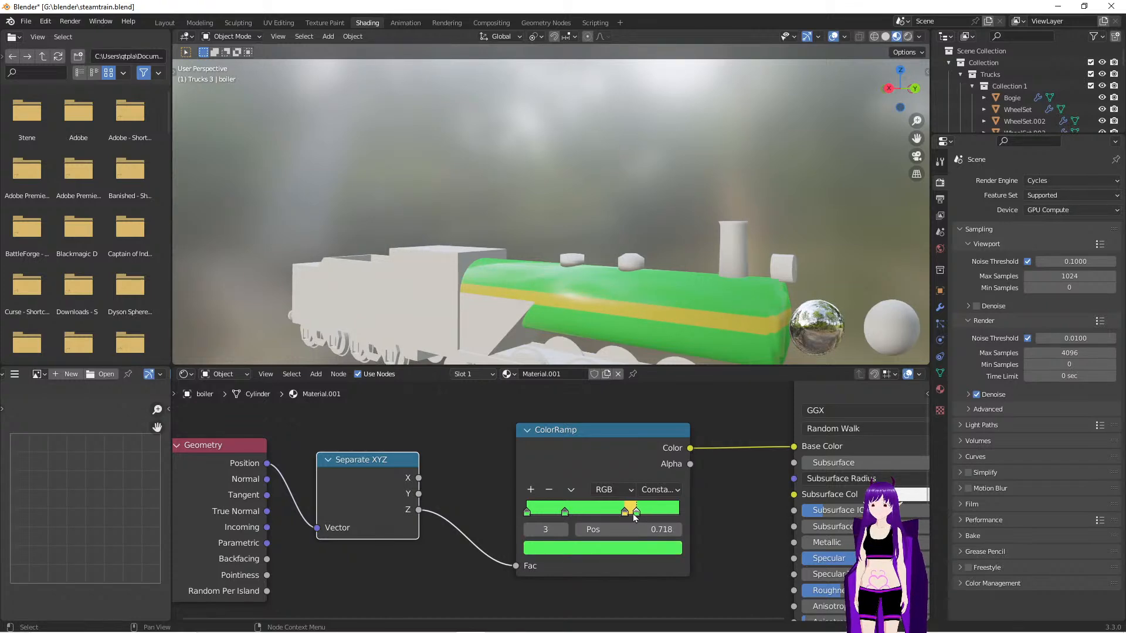
Add another green stop to the lower part of the ColorRamp and move it to about 0.275
click(568, 514)
click(532, 491)
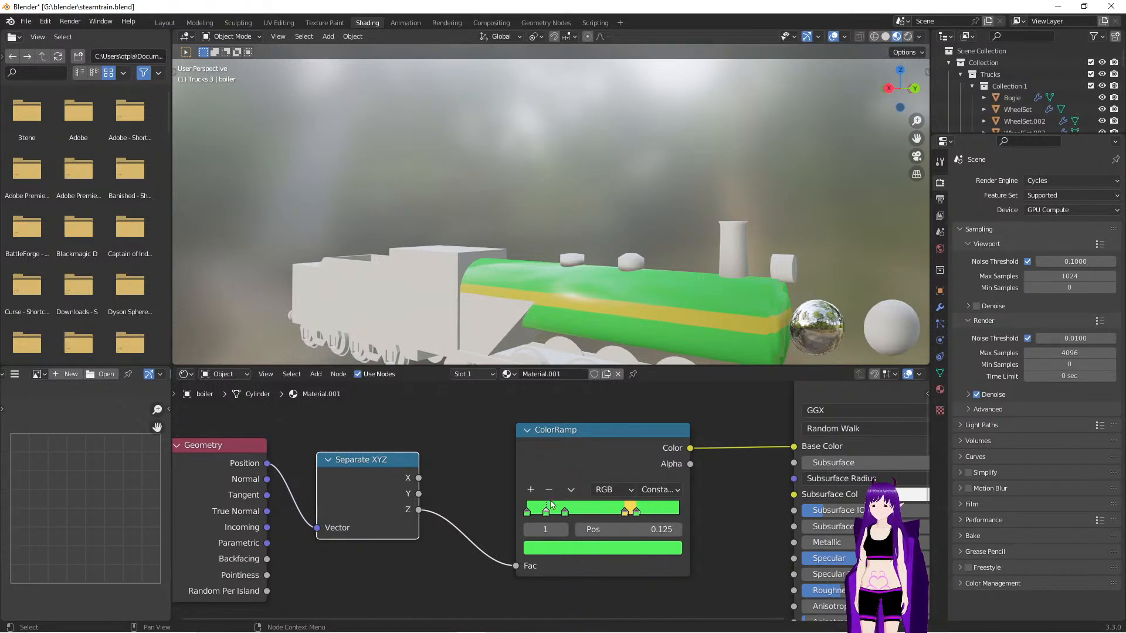
mouse_move(566, 515)
mouse_down()
mouse_move(585, 514)
mouse_move(547, 514)
mouse_move(571, 516)
mouse_up()
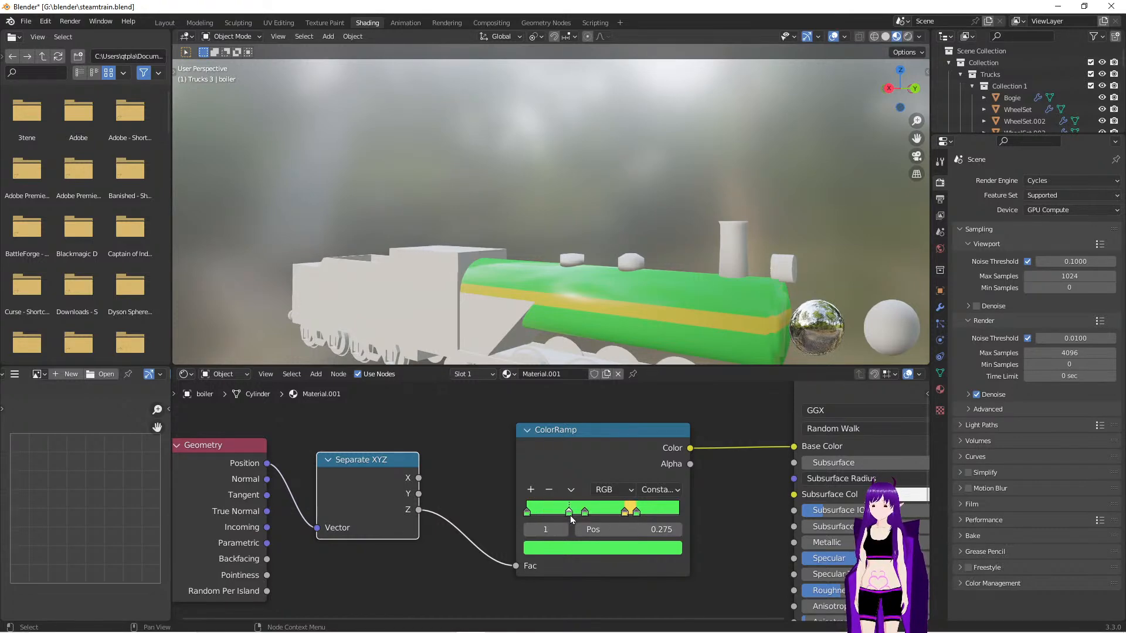
click(625, 512)
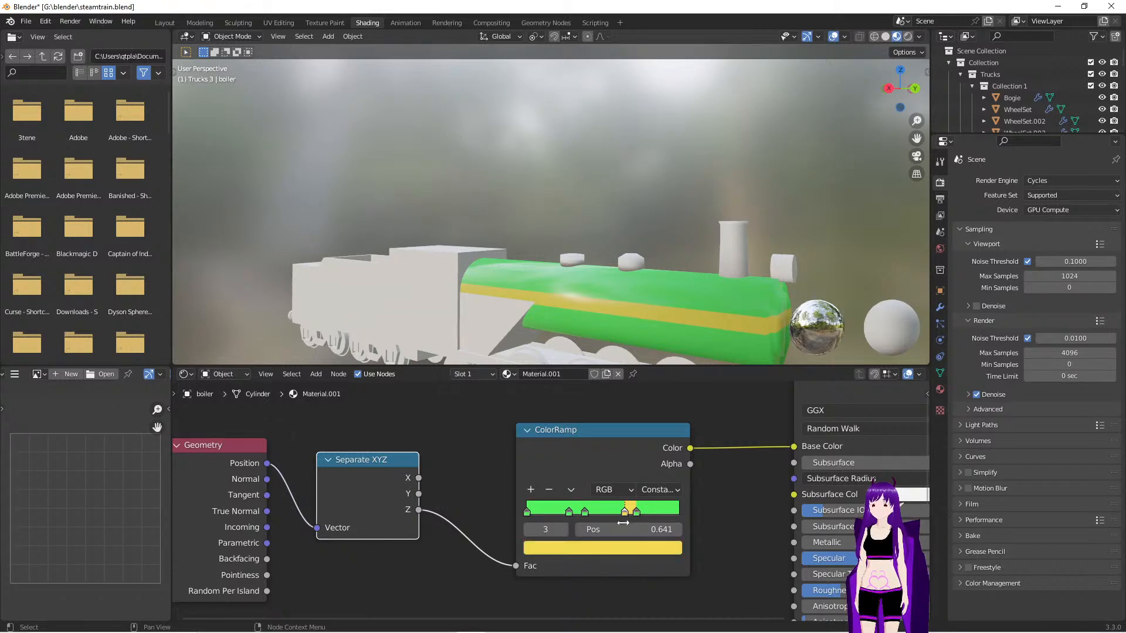
Sample the ramp's yellow into the 0.275 stop and shift the stops to form a second thin stripe starting at about 0.580
click(570, 512)
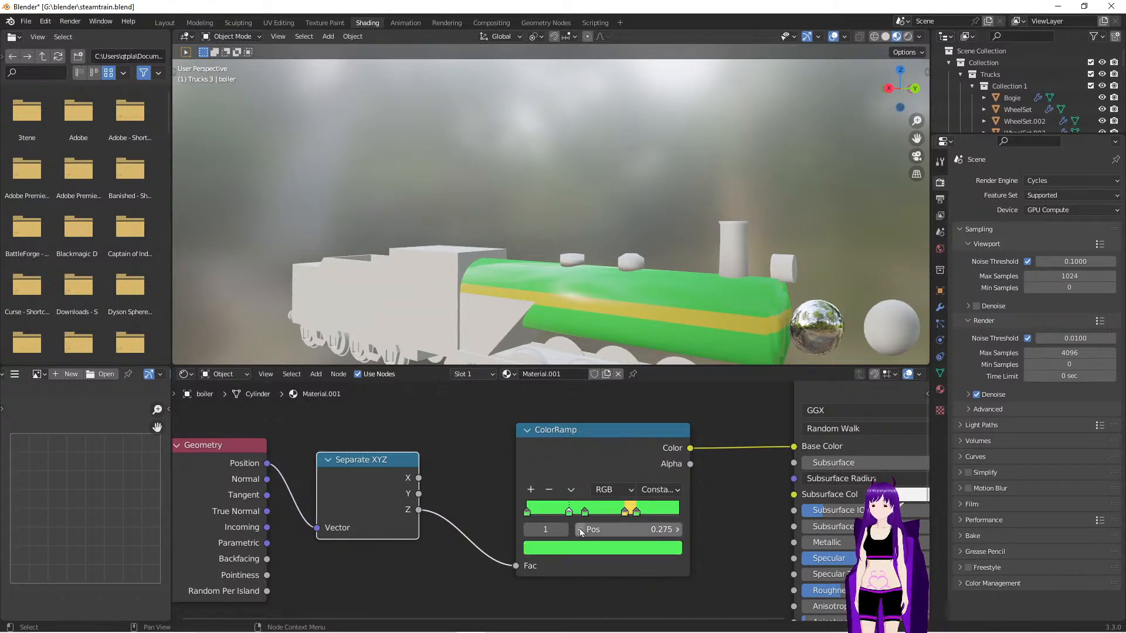
click(614, 551)
click(646, 483)
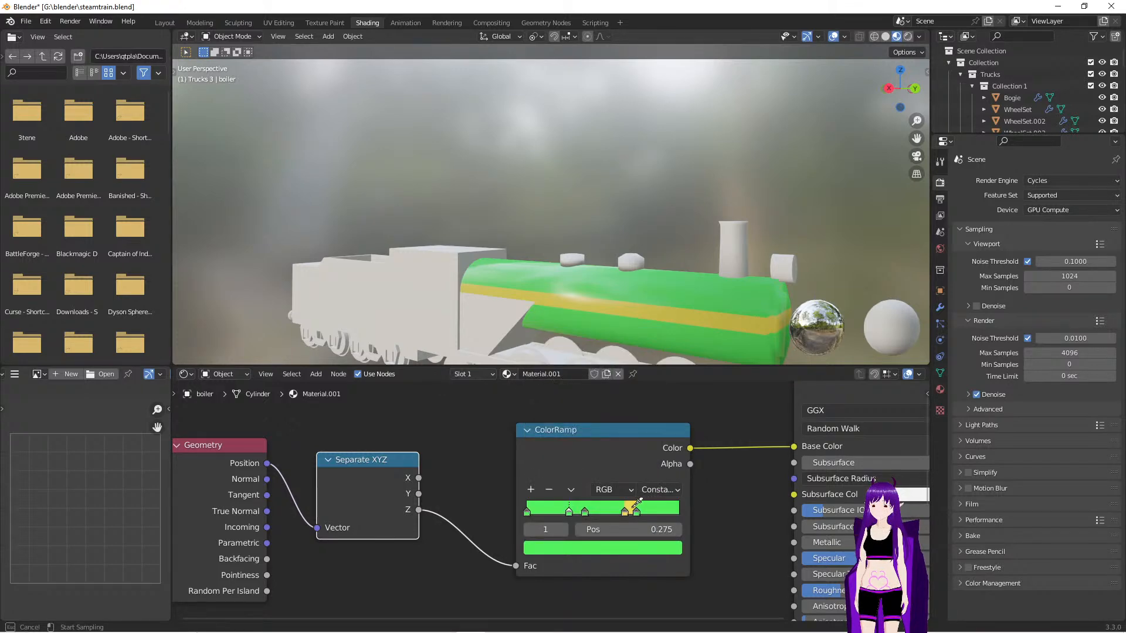
click(635, 512)
drag(585, 512, 614, 519)
click(601, 513)
click(621, 516)
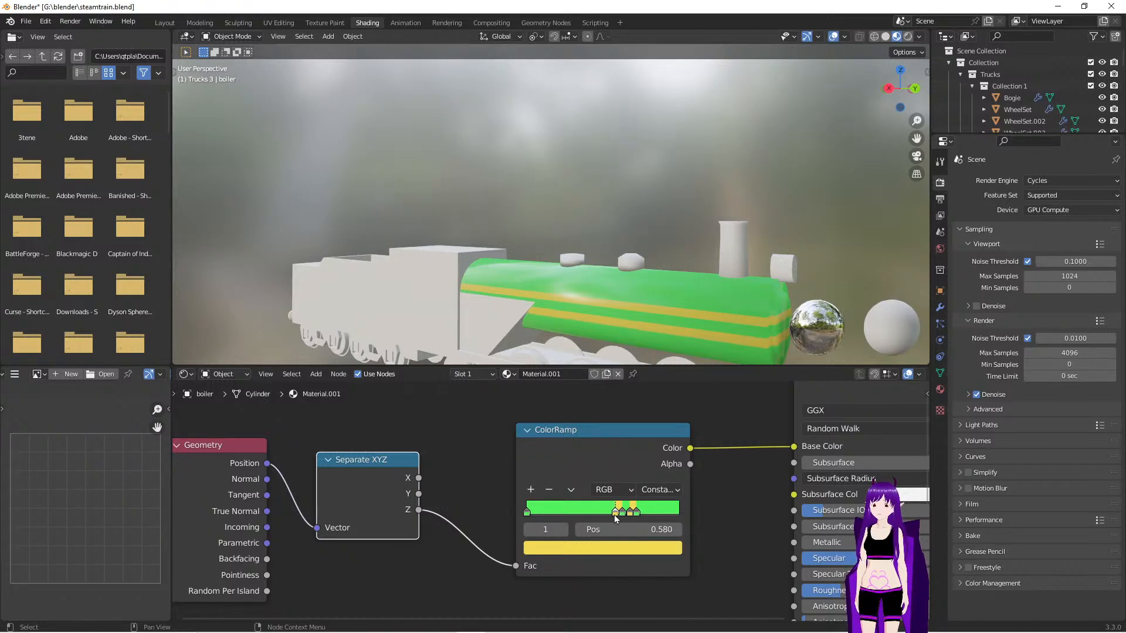
Add two more green stops to the ColorRamp below the second stripe, moving the lower one to about 0.431
click(531, 491)
click(531, 490)
drag(569, 512, 594, 516)
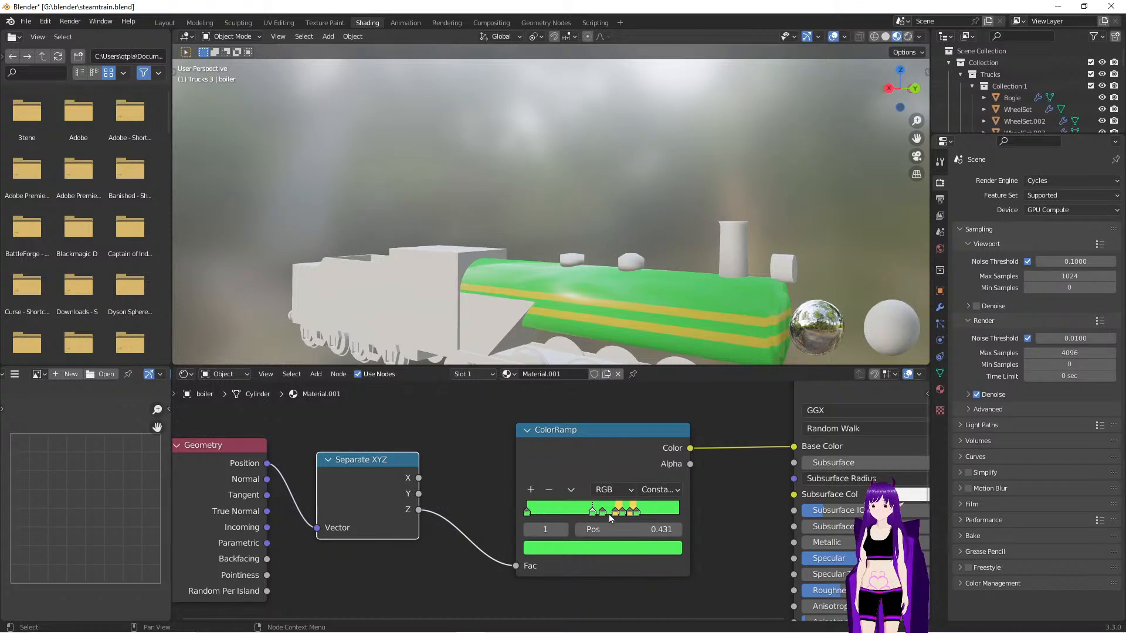
Sample the ramp's yellow into the 0.431 stop and move it to about 0.509 to form a third thin stripe
click(607, 549)
click(645, 480)
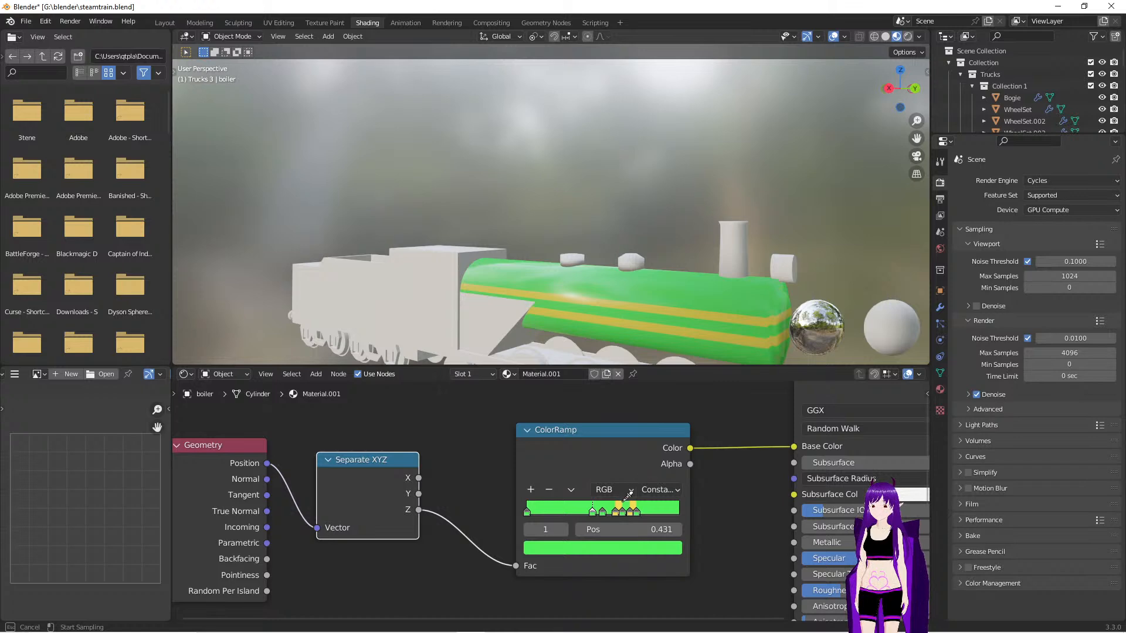
click(620, 506)
drag(604, 515, 605, 518)
click(593, 513)
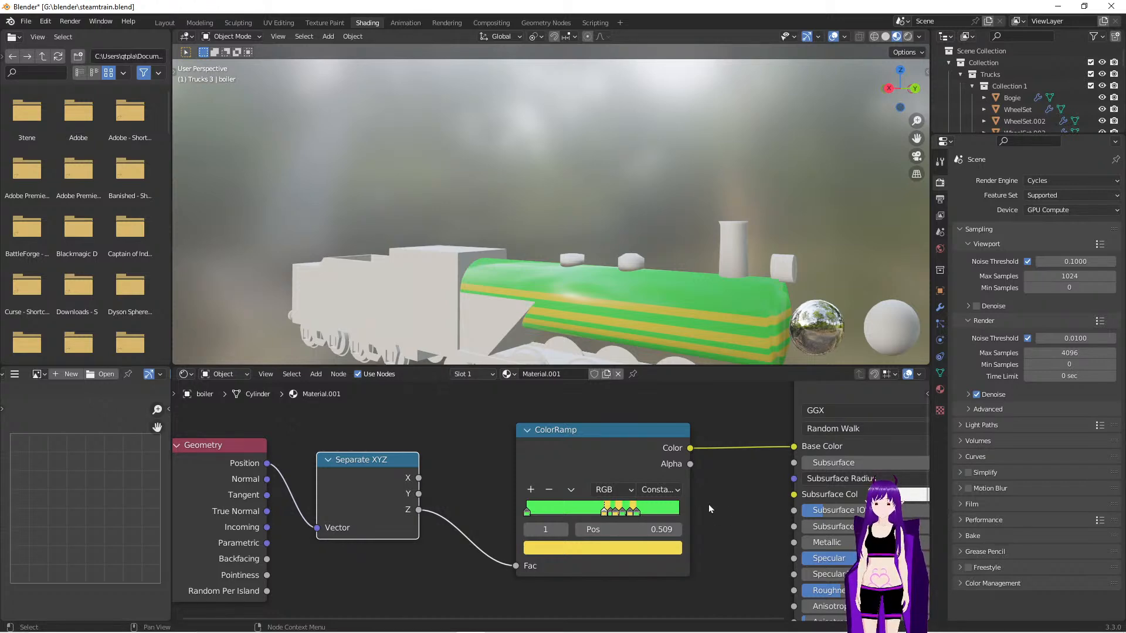
Move the ColorRamp and Principled BSDF nodes closer to Separate XYZ, leaving a wide gap before the Material Output
drag(560, 433, 488, 431)
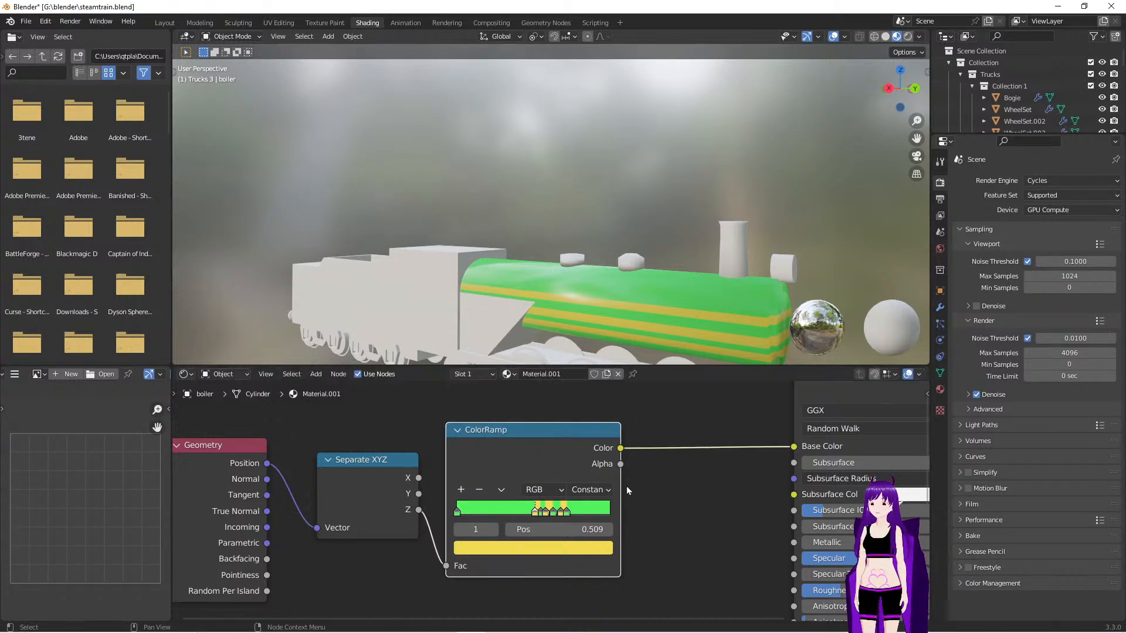
mouse_move(663, 238)
middle_down()
mouse_move(634, 235)
mouse_move(672, 248)
middle_up()
scroll(587, 215, down, 4)
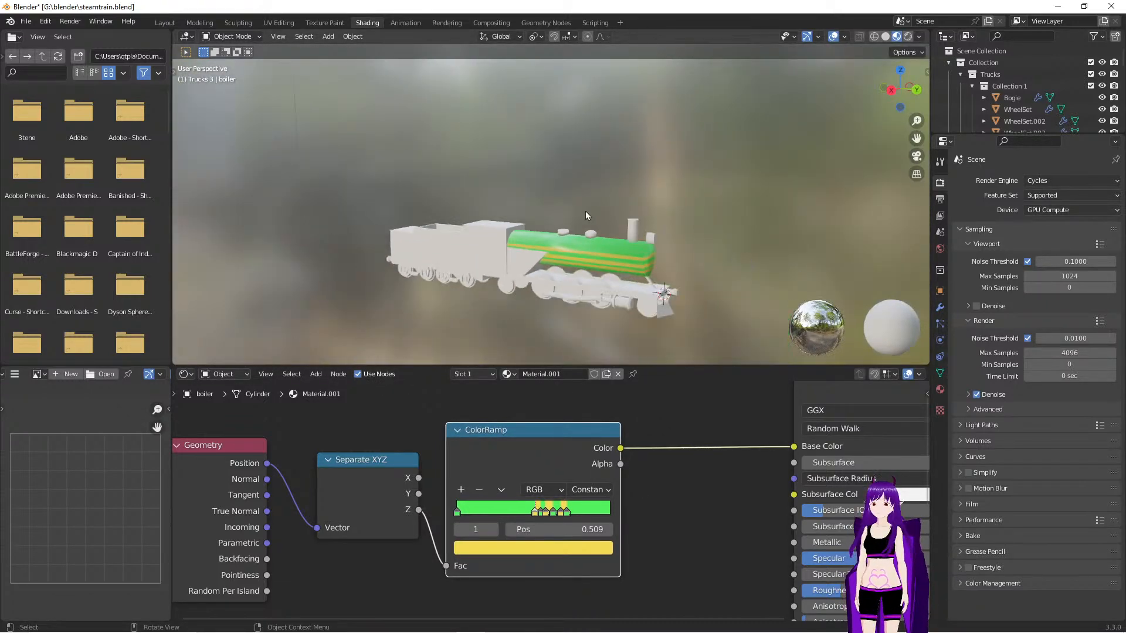
middle_drag(724, 486, 512, 545)
drag(648, 441, 501, 442)
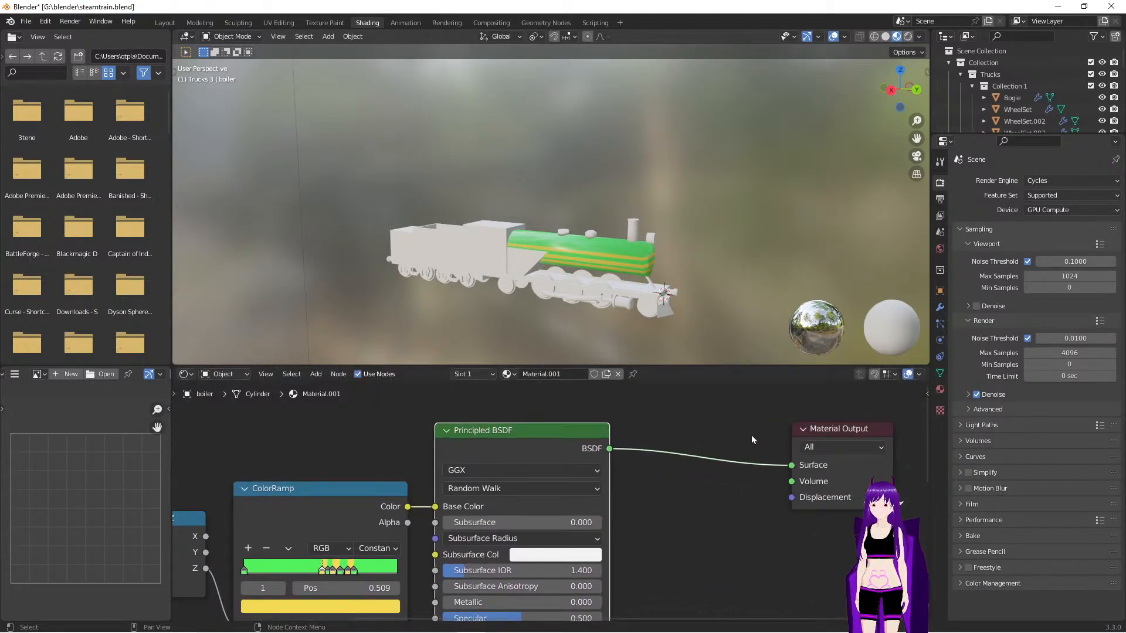
drag(838, 434, 880, 422)
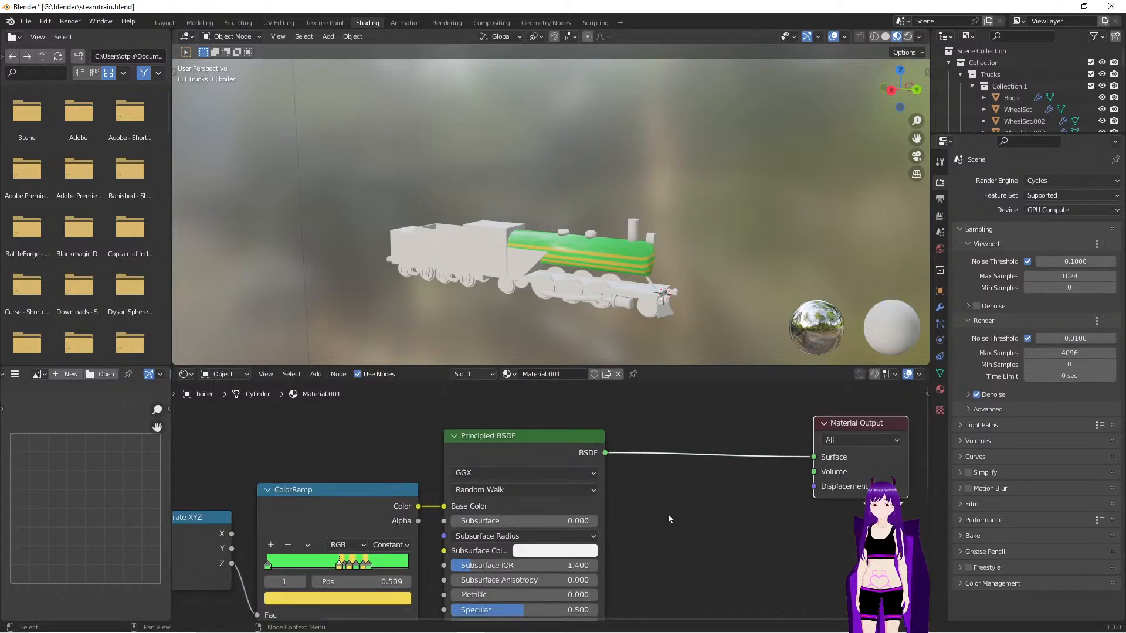
scroll(689, 522, down, 2)
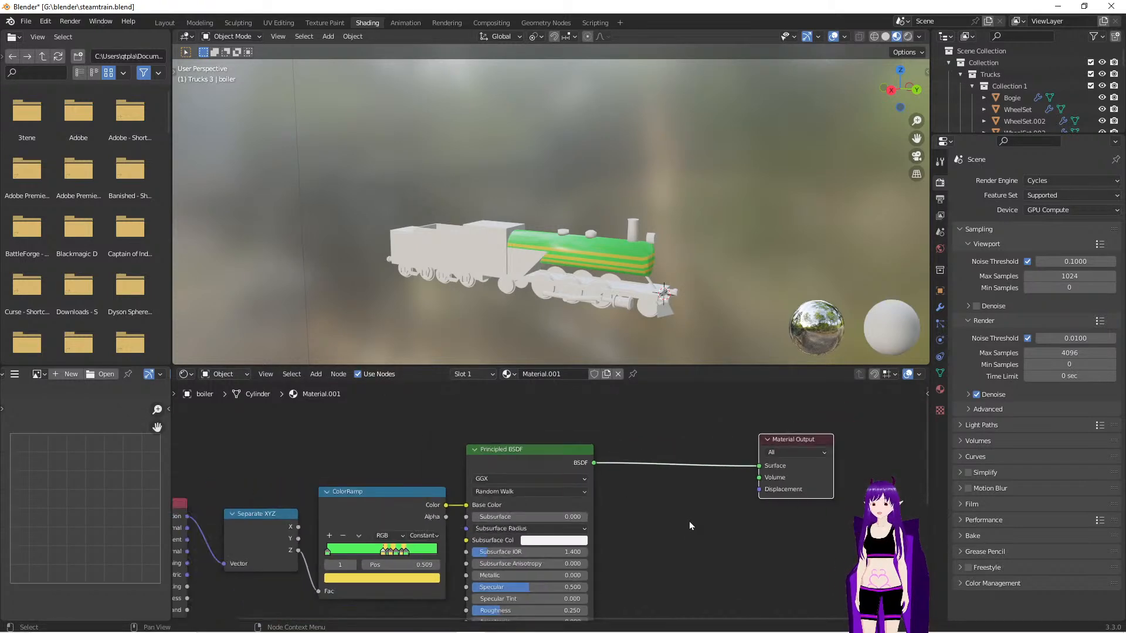
middle_drag(690, 522, 657, 576)
Add a Mix Shader node on the link between the Principled BSDF and the Material Output
click(653, 452)
key(shift+space)
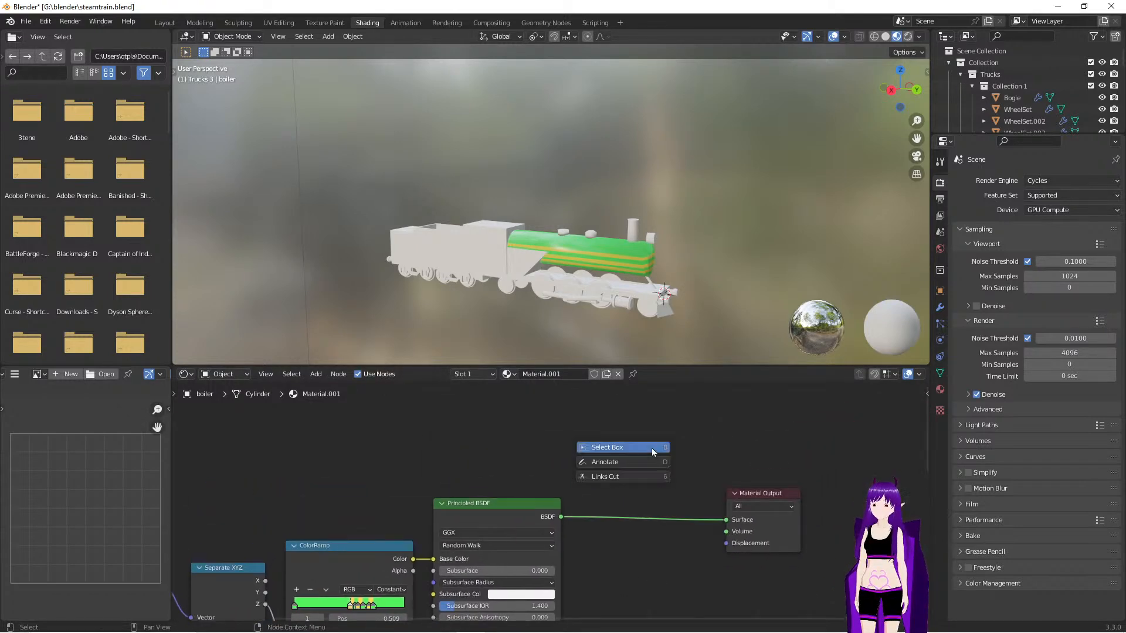
key(shift+a)
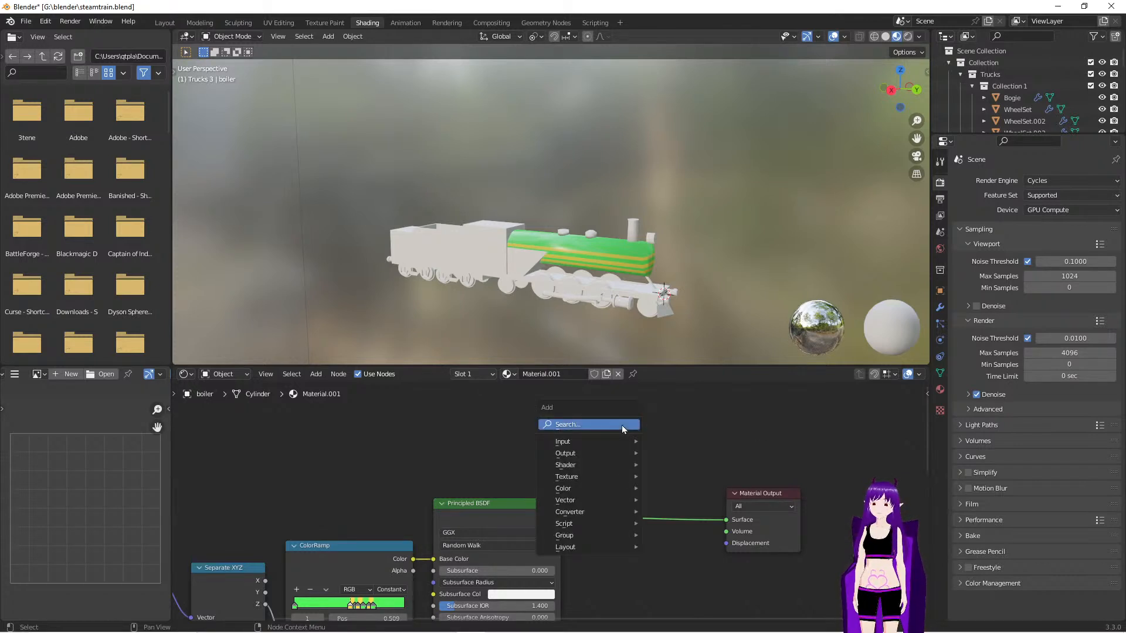
click(621, 425)
text(mix)
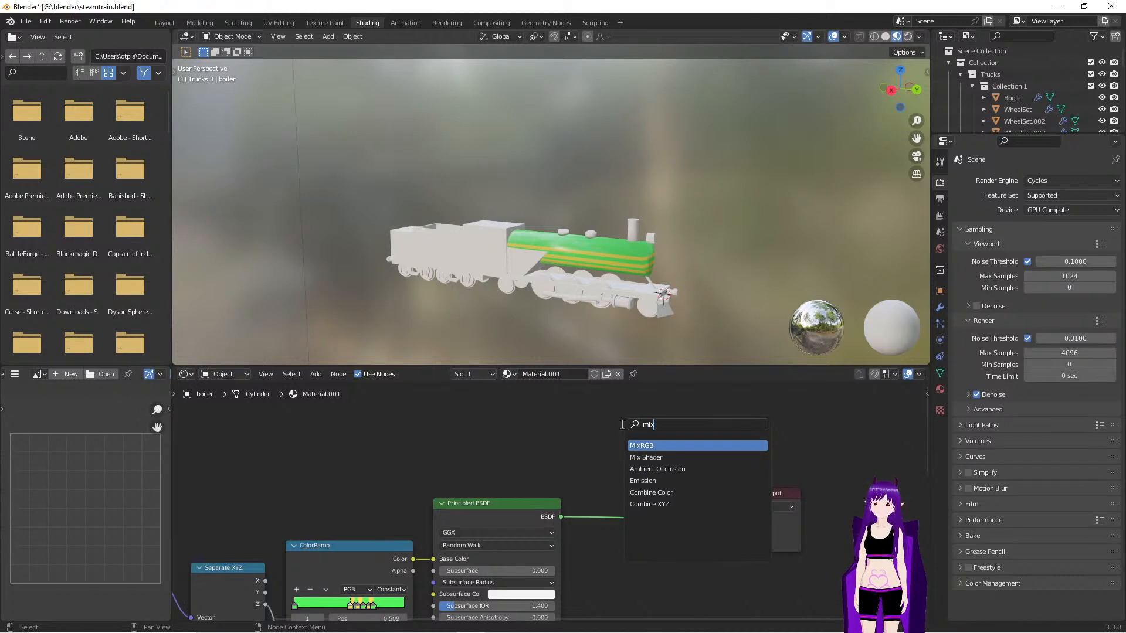
click(643, 457)
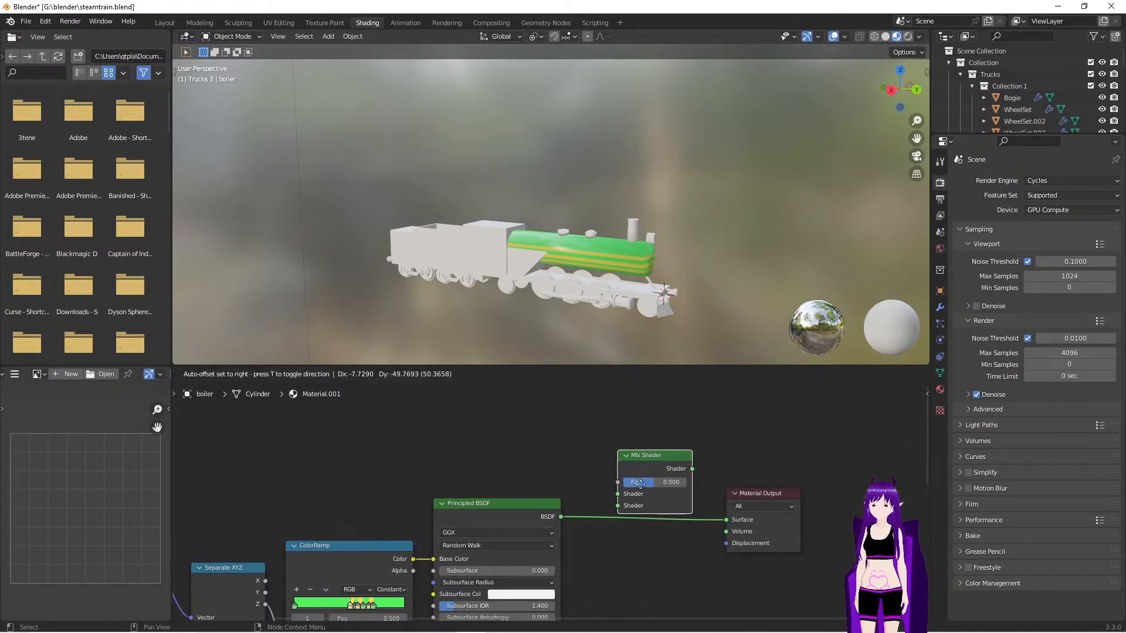
click(632, 494)
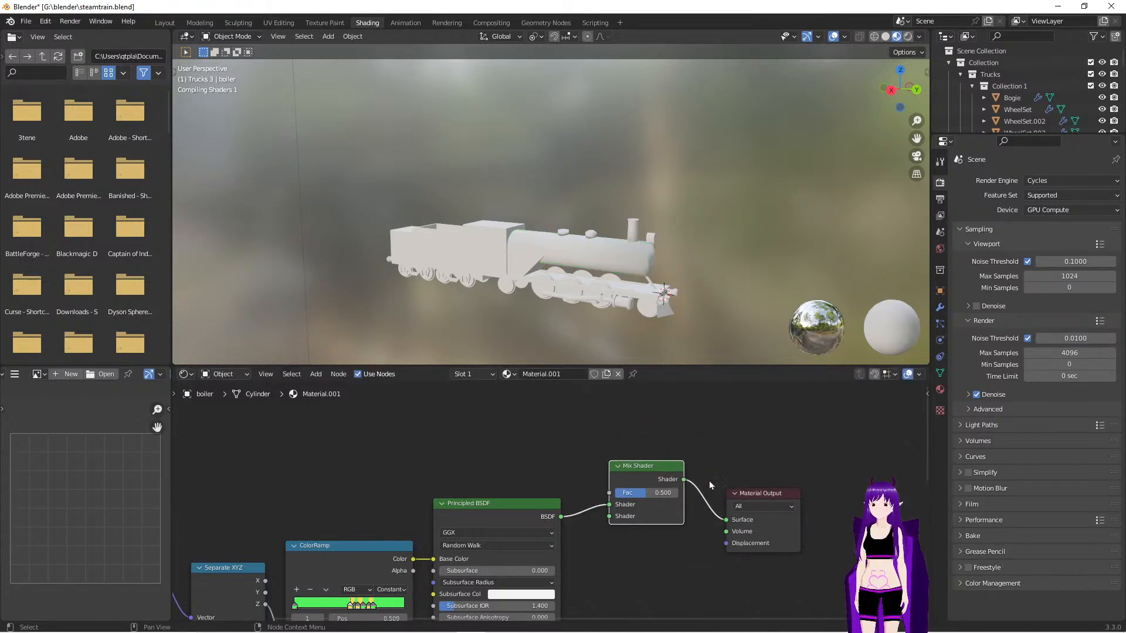
Reposition the Mix Shader node slightly above and between the Principled BSDF and Material Output nodes
drag(657, 467, 654, 565)
middle_drag(672, 485, 662, 354)
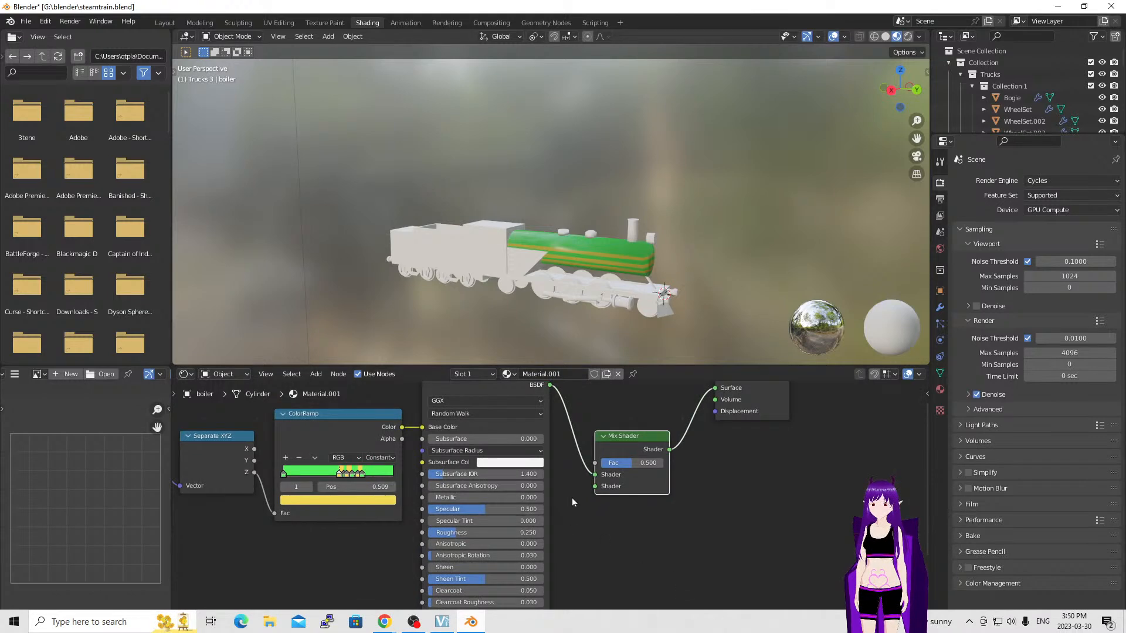
scroll(715, 501, down, 2)
scroll(713, 497, down, 1)
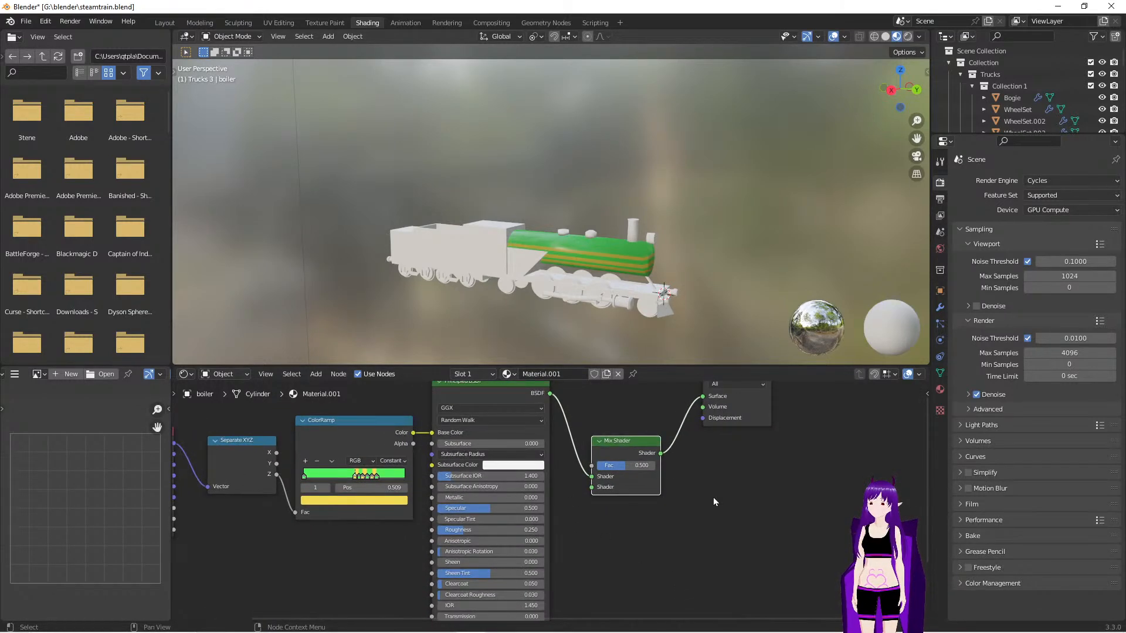
scroll(713, 497, down, 1)
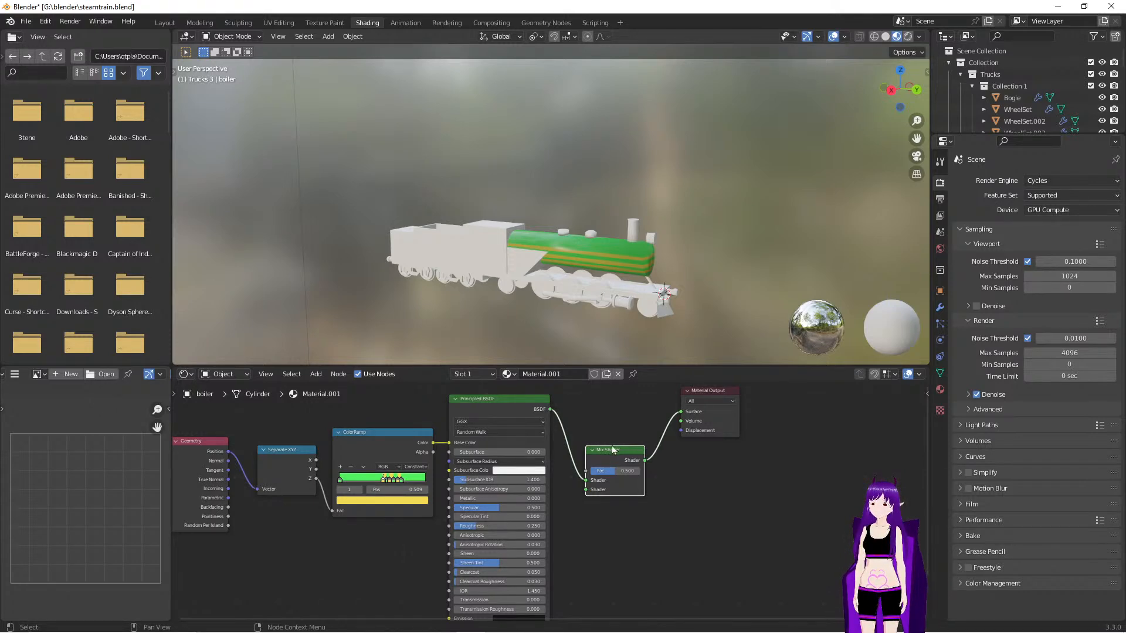
drag(615, 452, 614, 387)
middle_drag(645, 537, 643, 623)
drag(610, 483, 612, 476)
Add a second ColorRamp node above the Principled BSDF
click(515, 438)
key(shift+space)
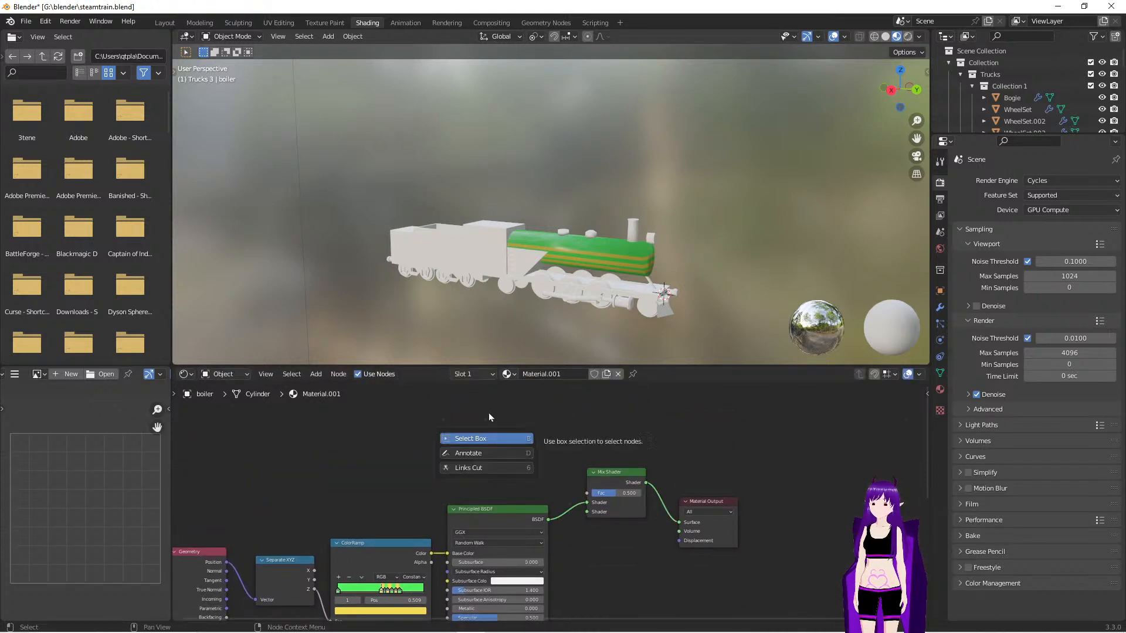
key(shift+a)
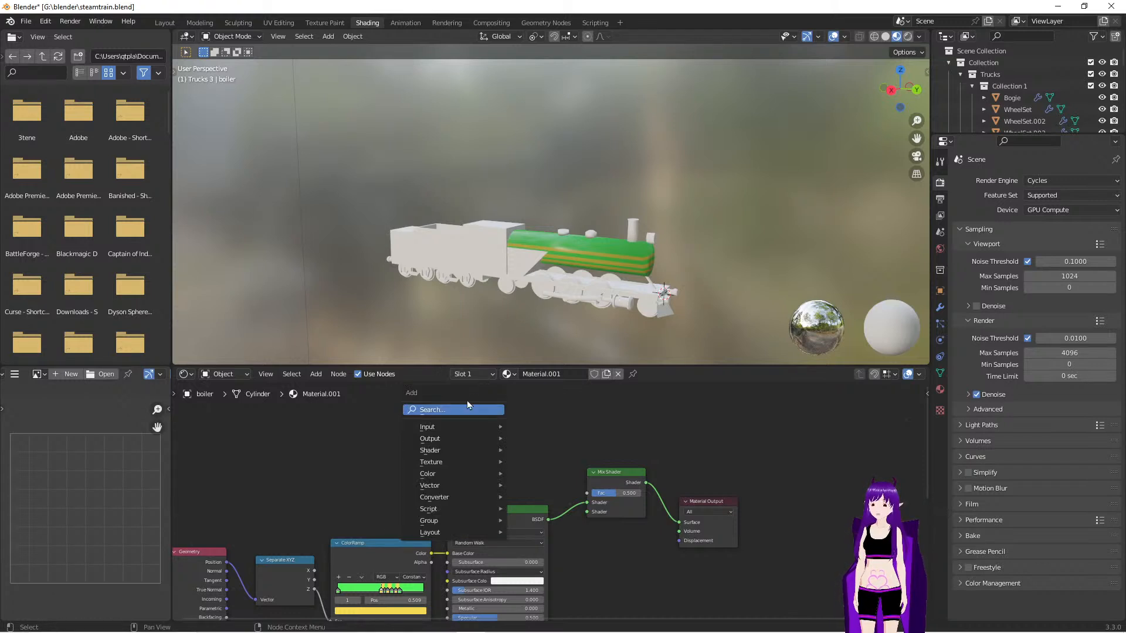
click(463, 407)
text(colo)
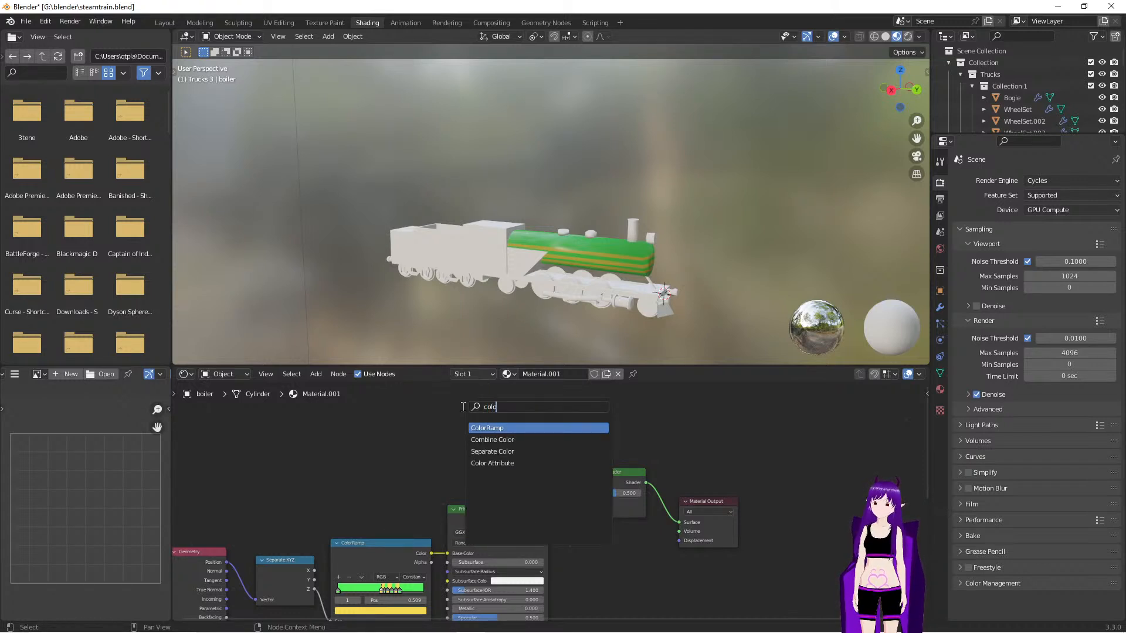
click(530, 429)
click(492, 434)
Move the new ColorRamp's white stop to about 0.627 and set its interpolation to Constant
drag(514, 459, 479, 454)
click(502, 440)
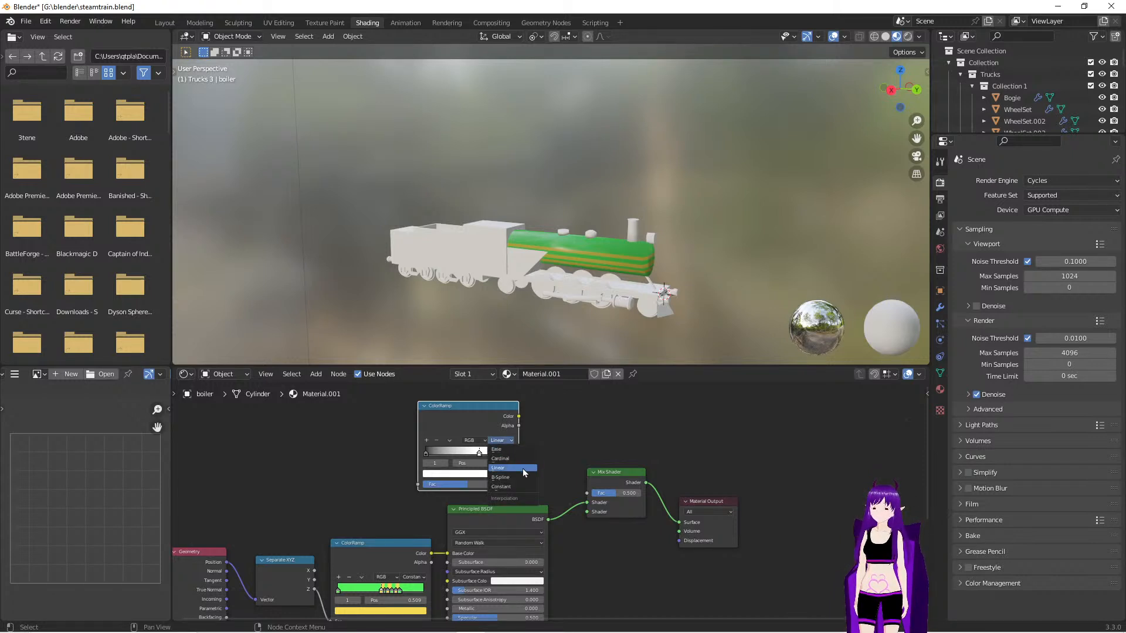
click(519, 485)
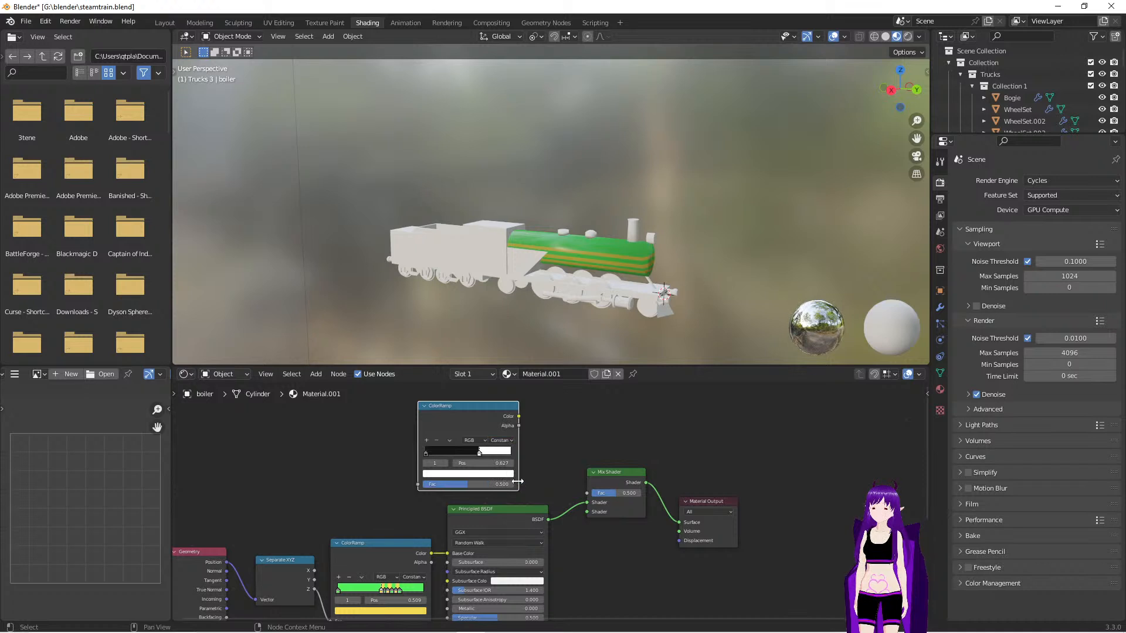
Connect Separate XYZ's Y to the new ColorRamp's Fac and its Color to the Mix Shader's Fac, then lower the Mix Shader slightly
drag(314, 580, 417, 489)
drag(520, 416, 588, 494)
scroll(640, 560, down, 1)
middle_drag(639, 560, 635, 531)
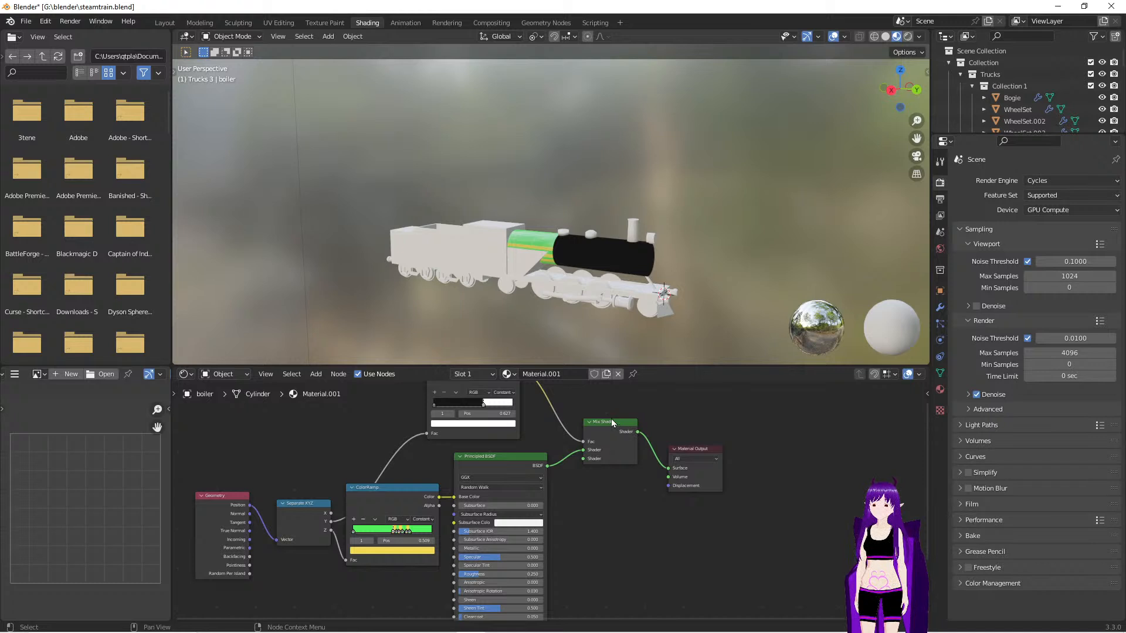
mouse_move(611, 421)
mouse_down()
mouse_move(613, 480)
mouse_move(612, 394)
mouse_move(611, 441)
mouse_up()
Move the new ColorRamp's white stop to about 0.768 to shift the boundary between the two boiler shaders
drag(484, 407, 509, 409)
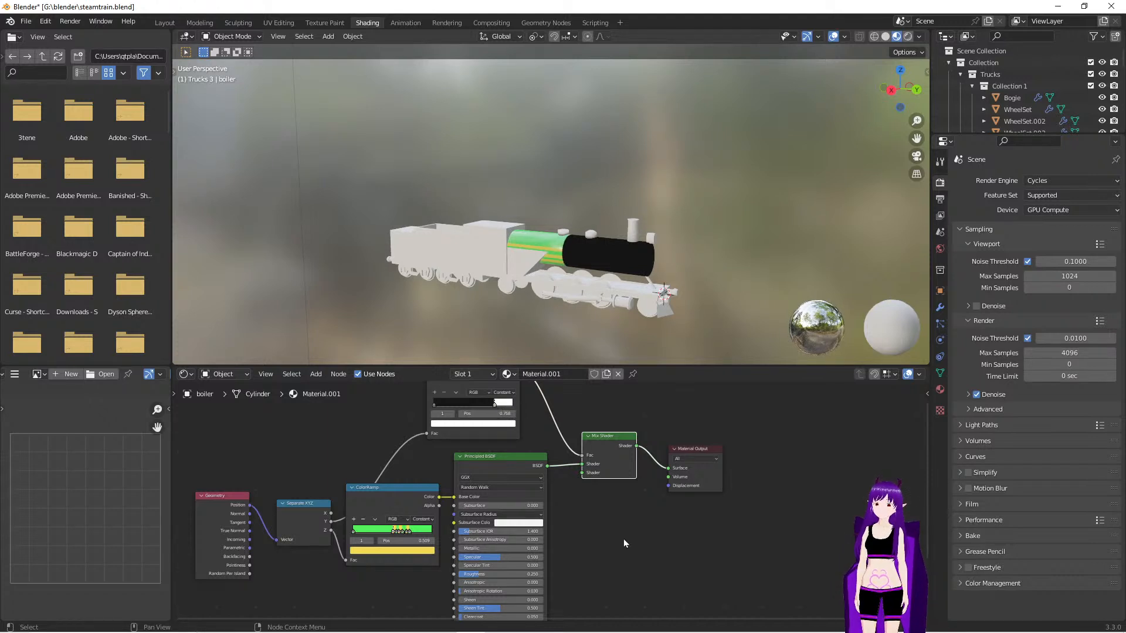
ctrl+scroll(624, 543, up, 3)
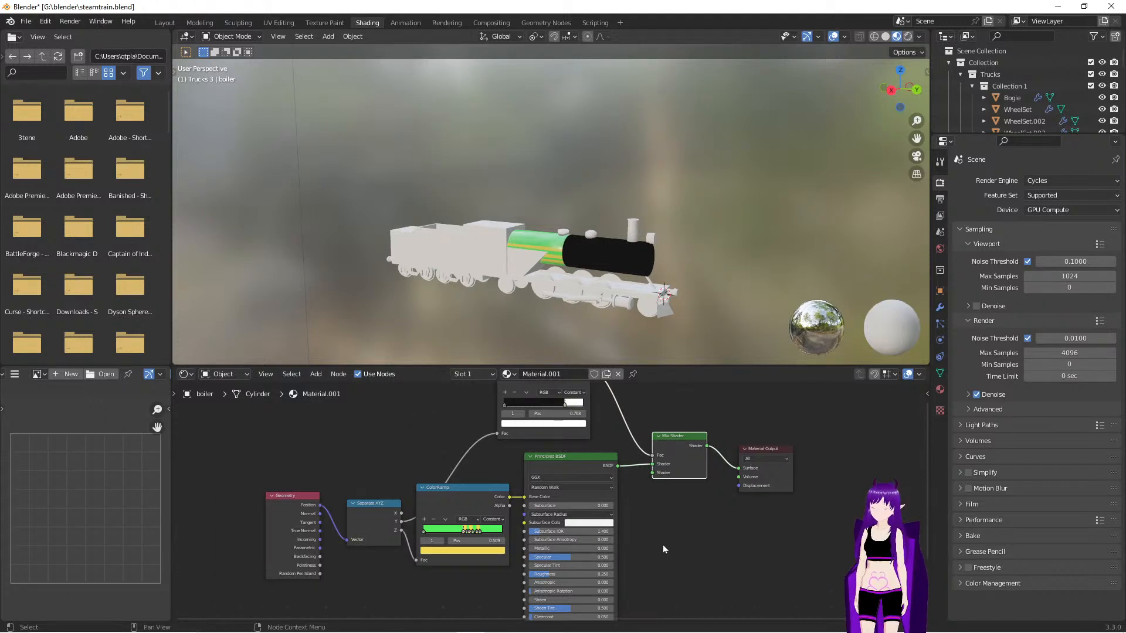
ctrl+scroll(663, 549, up, 2)
scroll(728, 551, up, 2)
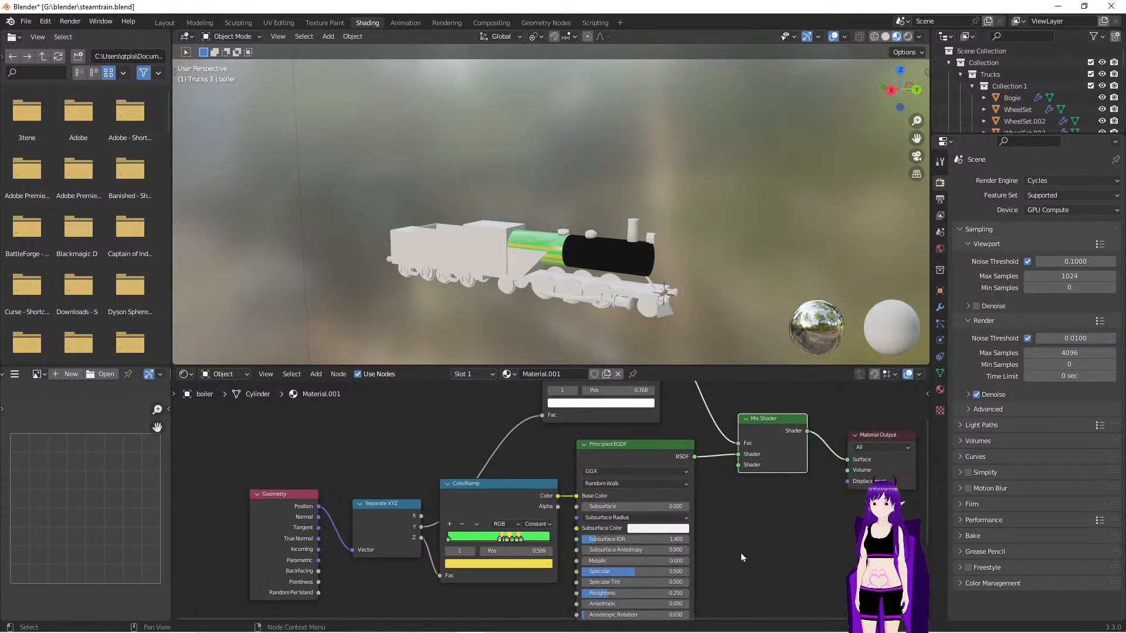
middle_drag(742, 551, 675, 589)
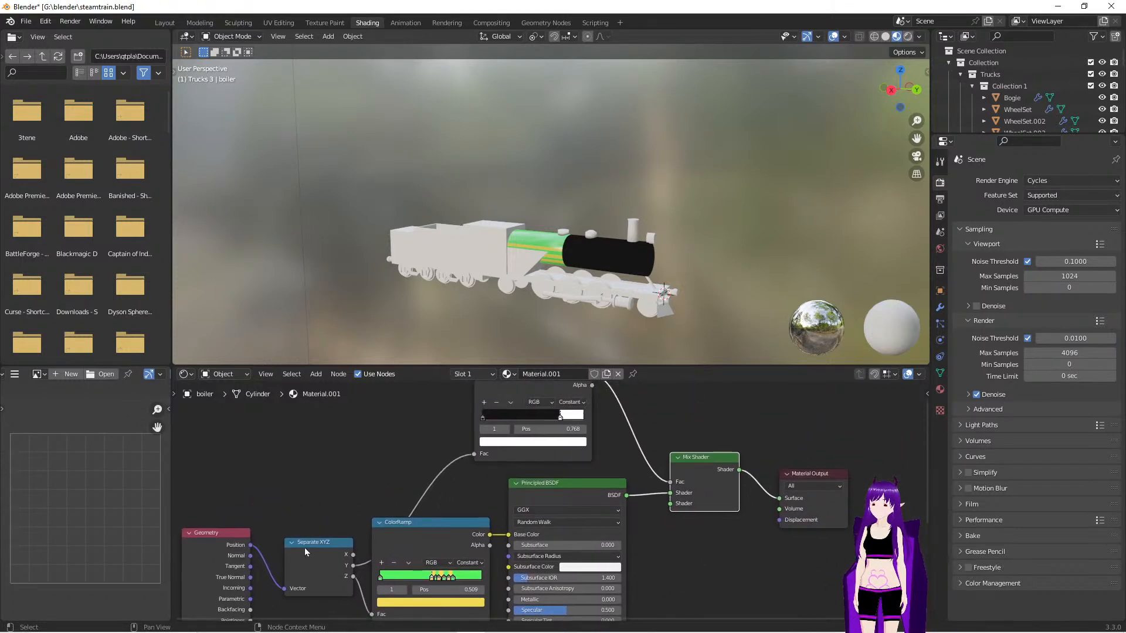
Move the Geometry and Separate XYZ nodes left to make room before the two ColorRamps
scroll(292, 487, down, 2)
drag(242, 479, 351, 614)
drag(348, 559, 269, 502)
middle_drag(360, 478, 473, 438)
drag(381, 463, 343, 457)
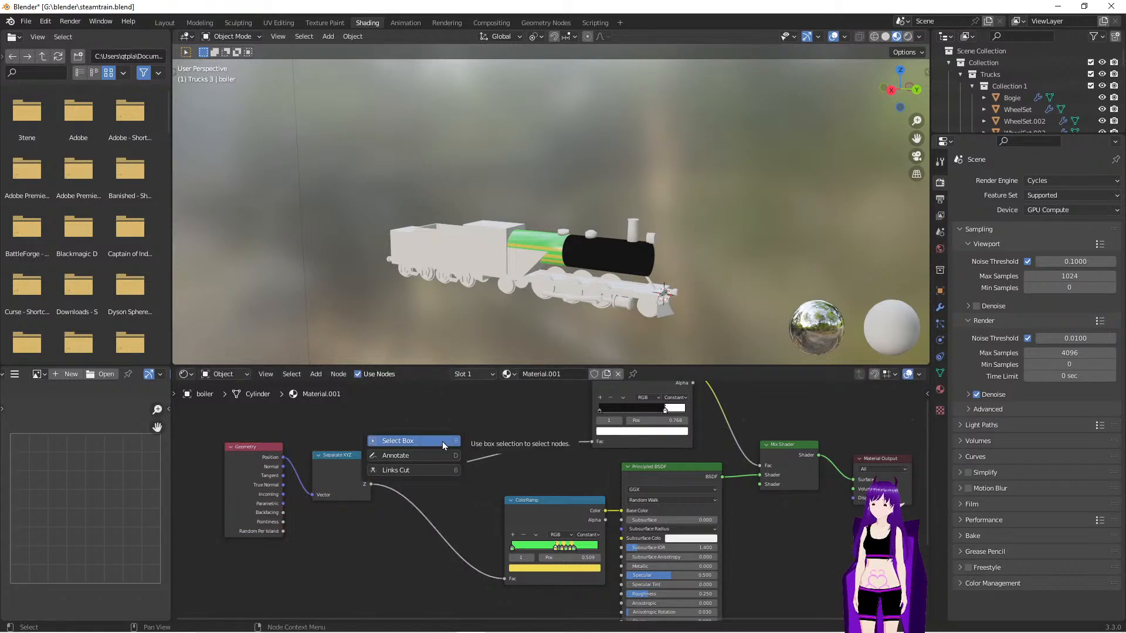
Insert a Math node set to Add into the link between Separate XYZ's Y and the upper ColorRamp's Fac
key(shift+a)
click(415, 411)
text(math)
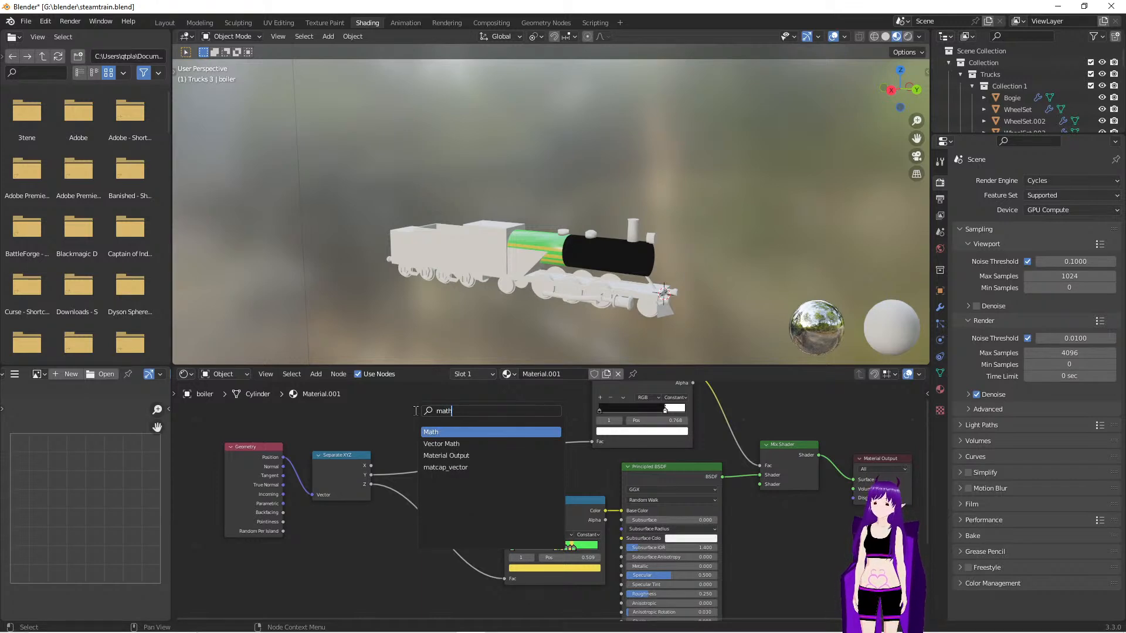
key(Return)
click(452, 440)
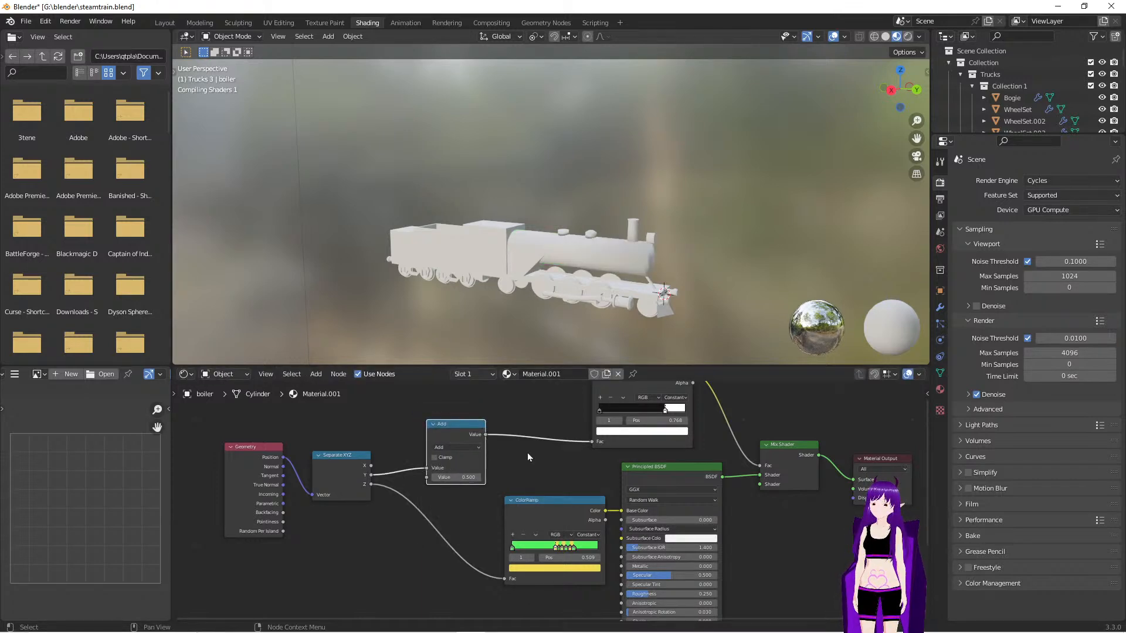
Set the Add node's second value to -0.700 to shift the boundary toward the boiler's front
scroll(525, 455, up, 1)
scroll(526, 455, up, 1)
drag(421, 469, 358, 469)
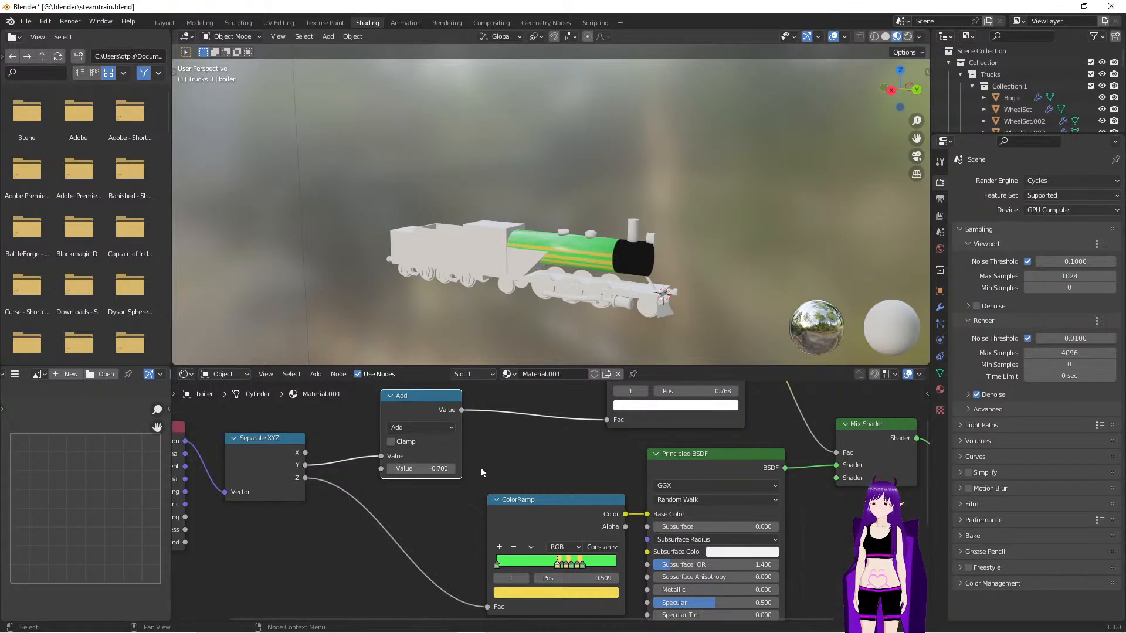
mouse_move(710, 267)
middle_down()
mouse_move(650, 245)
mouse_move(701, 279)
middle_up()
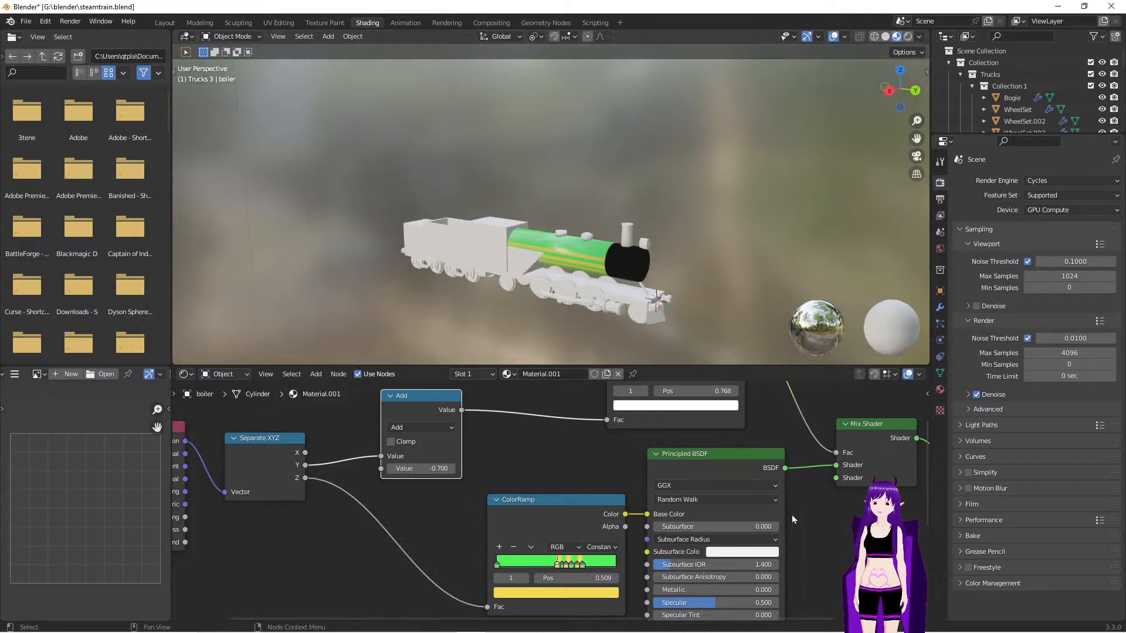
Add a second Principled BSDF below the first and connect its BSDF output to the Mix Shader's second Shader input
scroll(805, 511, down, 2)
middle_drag(783, 569, 702, 488)
scroll(702, 488, down, 3)
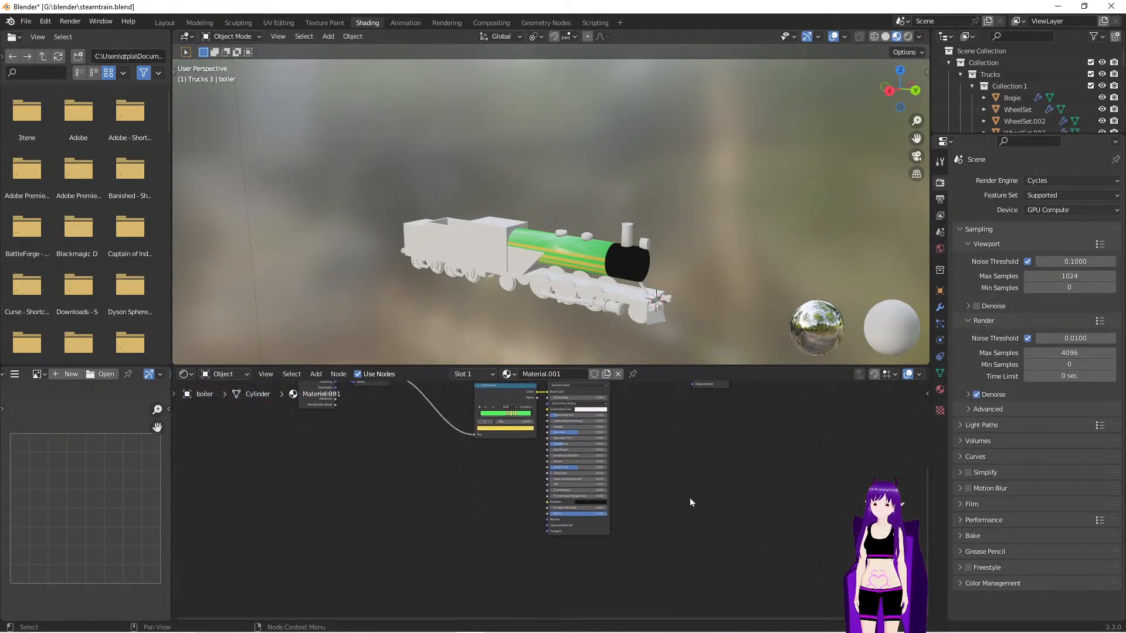
right_click(690, 498)
key(shift+a)
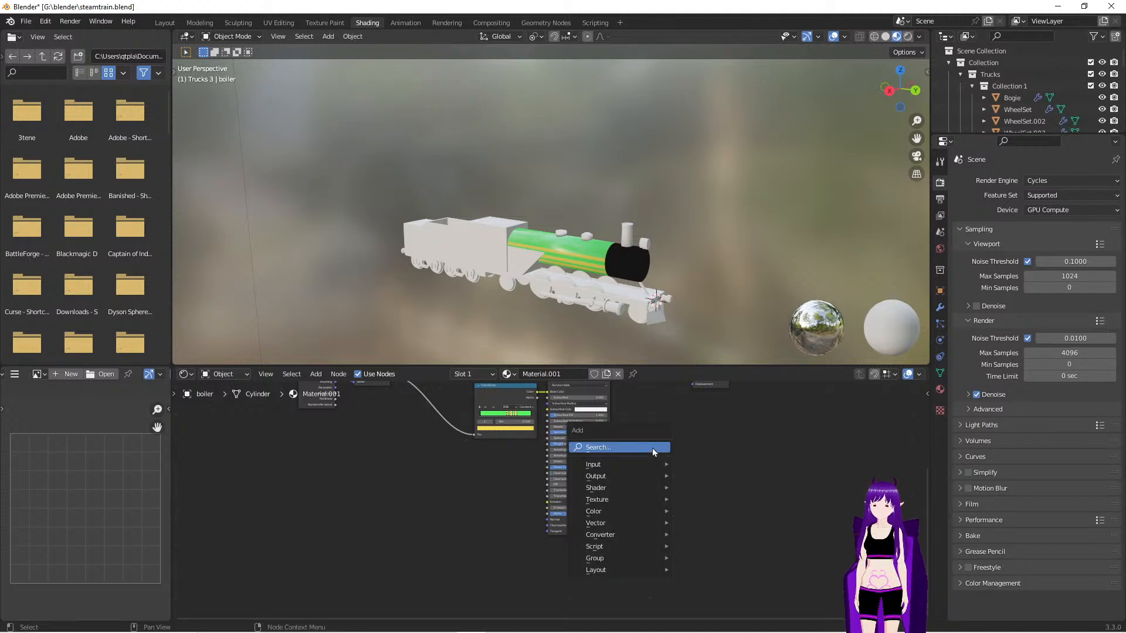
click(652, 448)
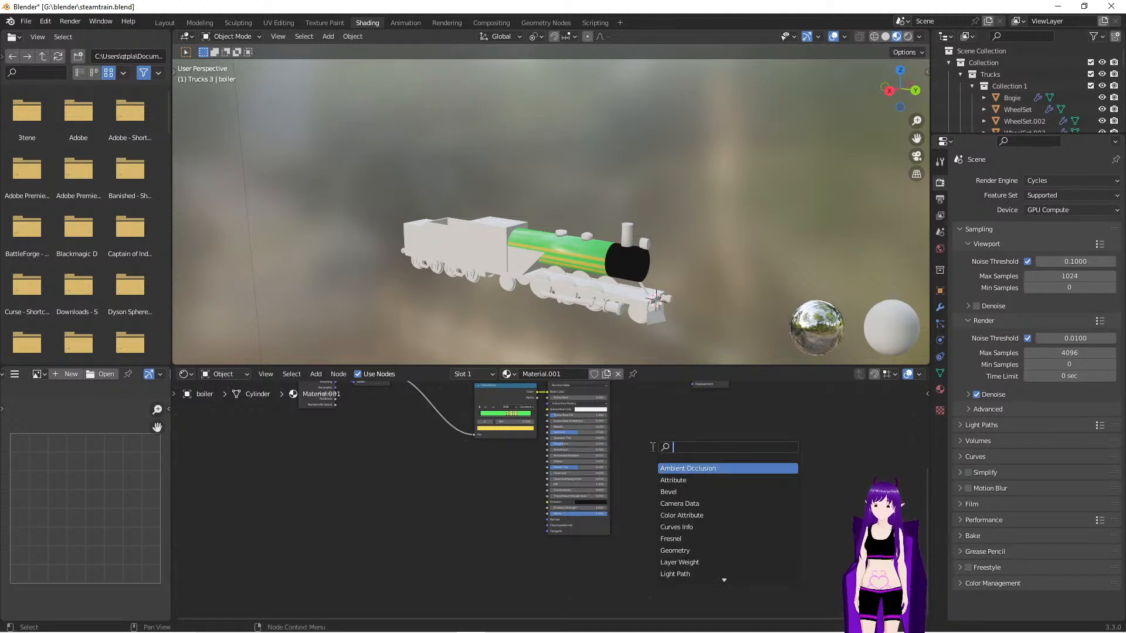
text(prin)
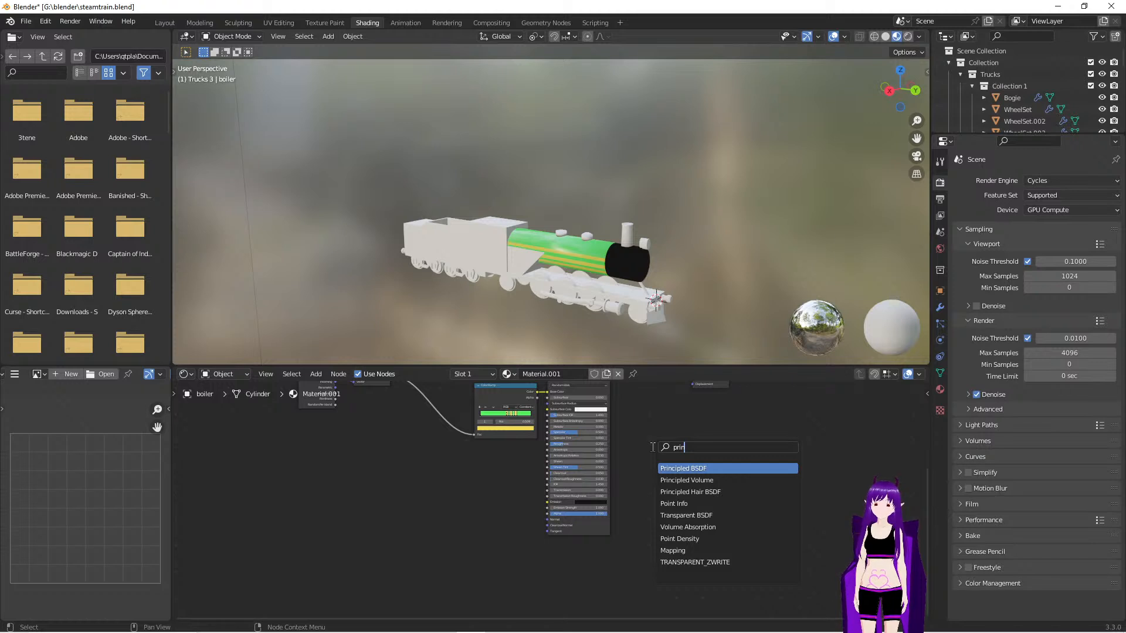
click(684, 468)
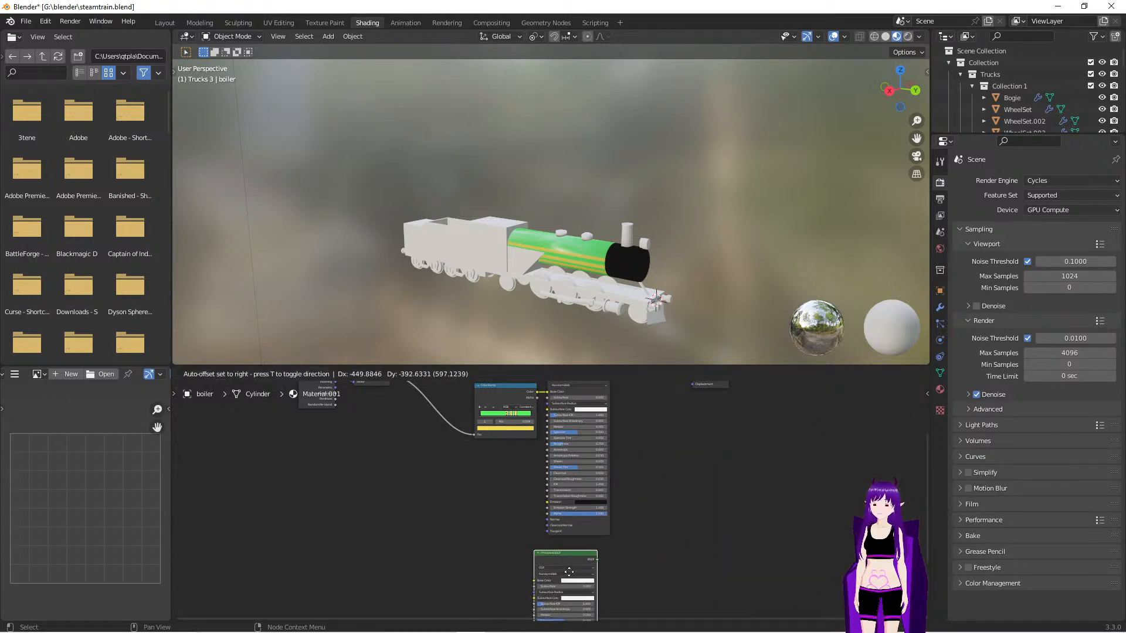
click(573, 574)
middle_drag(670, 517, 563, 550)
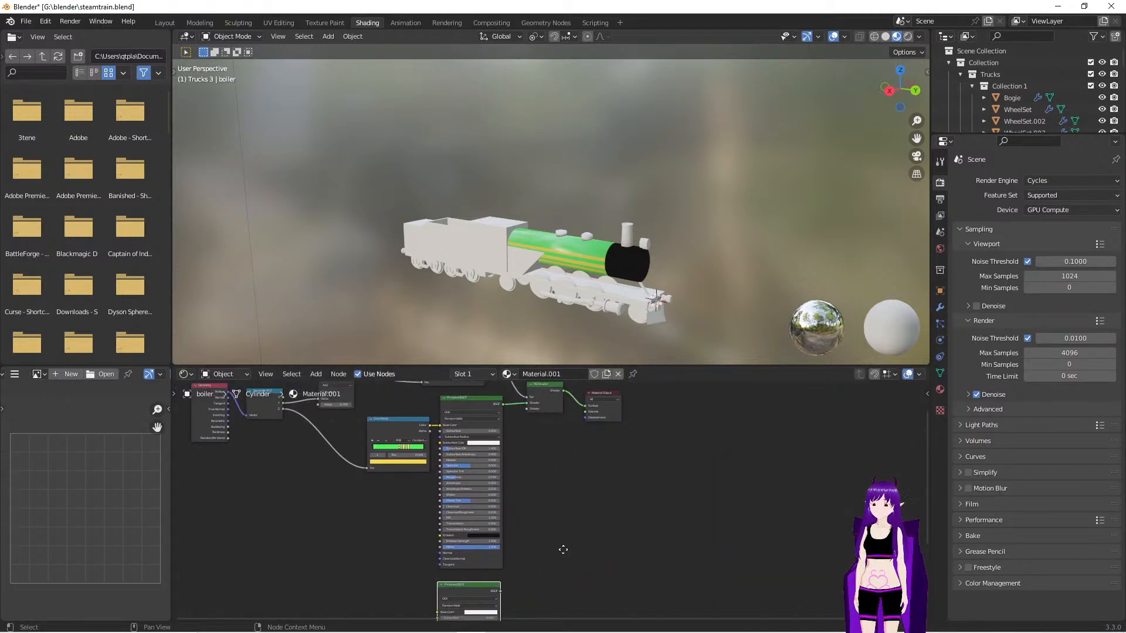
drag(501, 592, 527, 410)
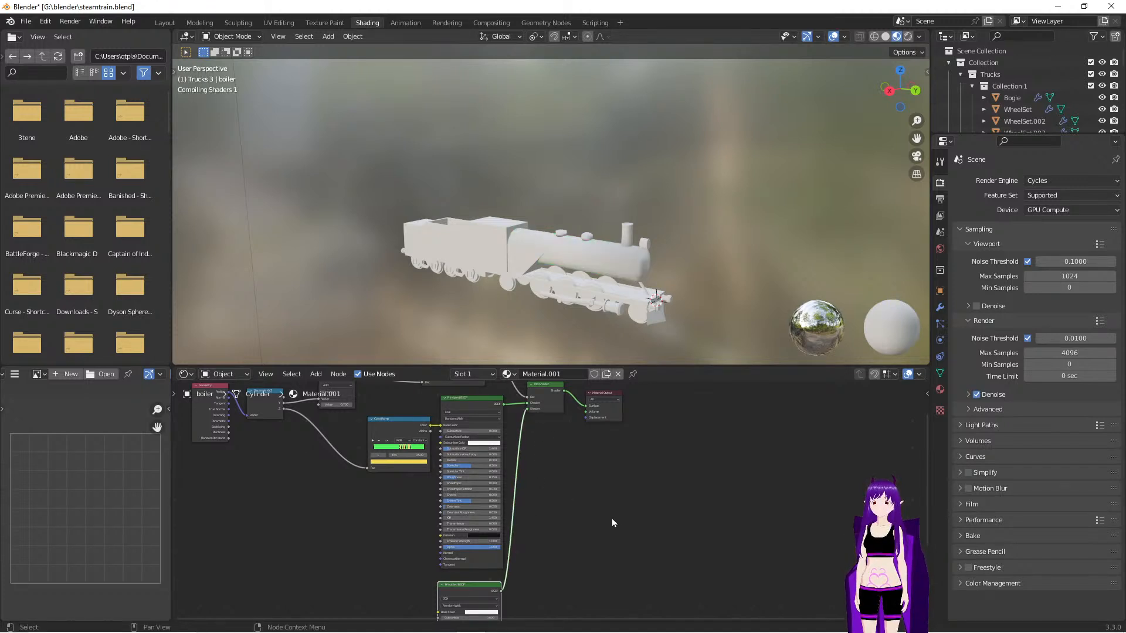
Darken the new Principled BSDF's Base Color to near-black with a brightness value of about 0.052
key(KP_Decimal)
scroll(625, 509, up, 5)
middle_drag(719, 441, 710, 543)
scroll(585, 508, down, 1)
click(581, 496)
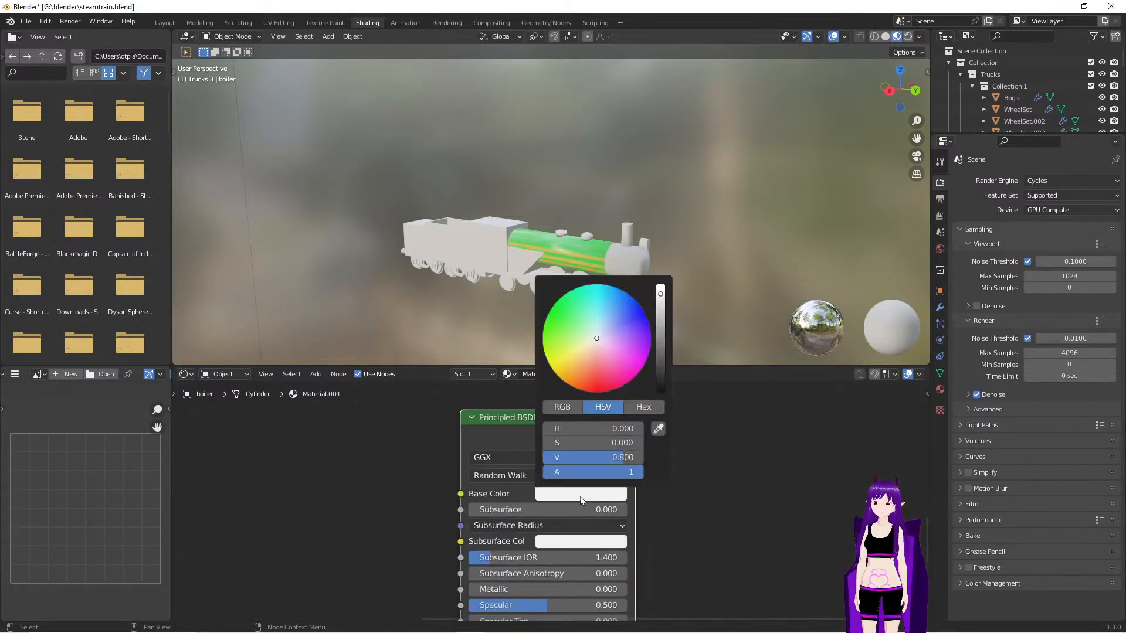
drag(661, 294, 661, 362)
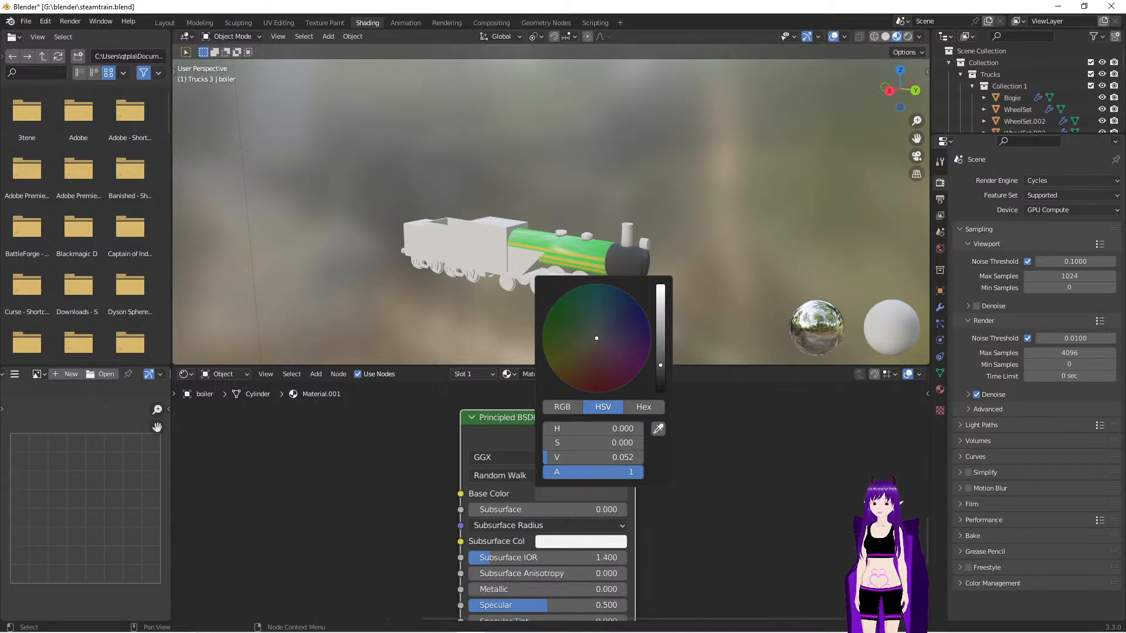
middle_drag(709, 301, 657, 290)
scroll(670, 309, up, 6)
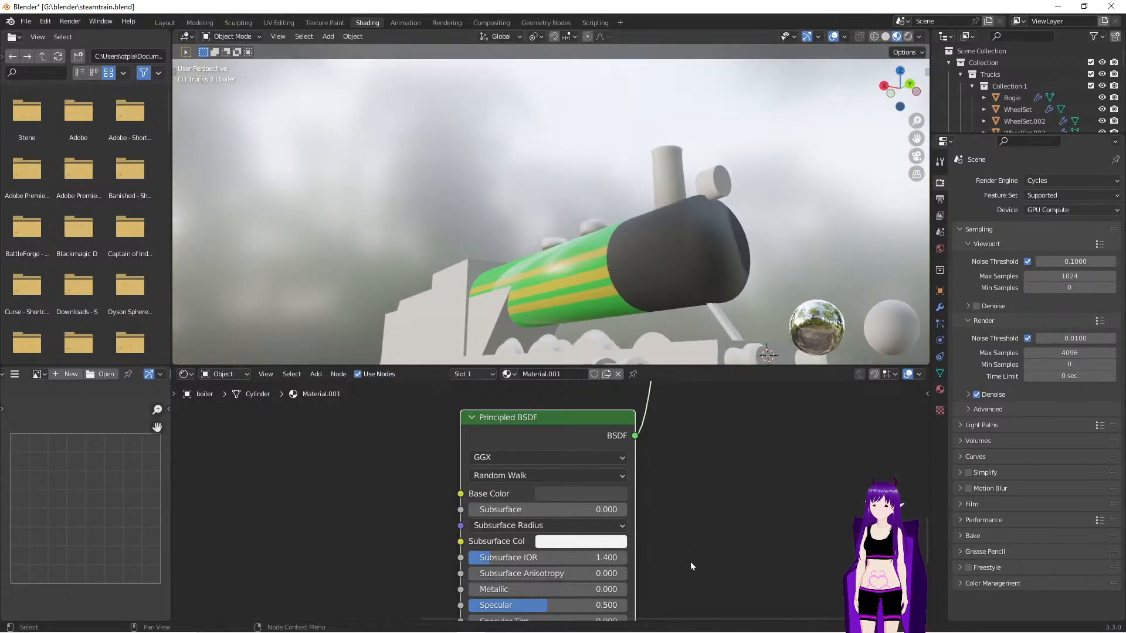
Set the Roughness of the front section's Principled BSDF to 0.75
scroll(692, 567, down, 2)
middle_drag(687, 554, 680, 479)
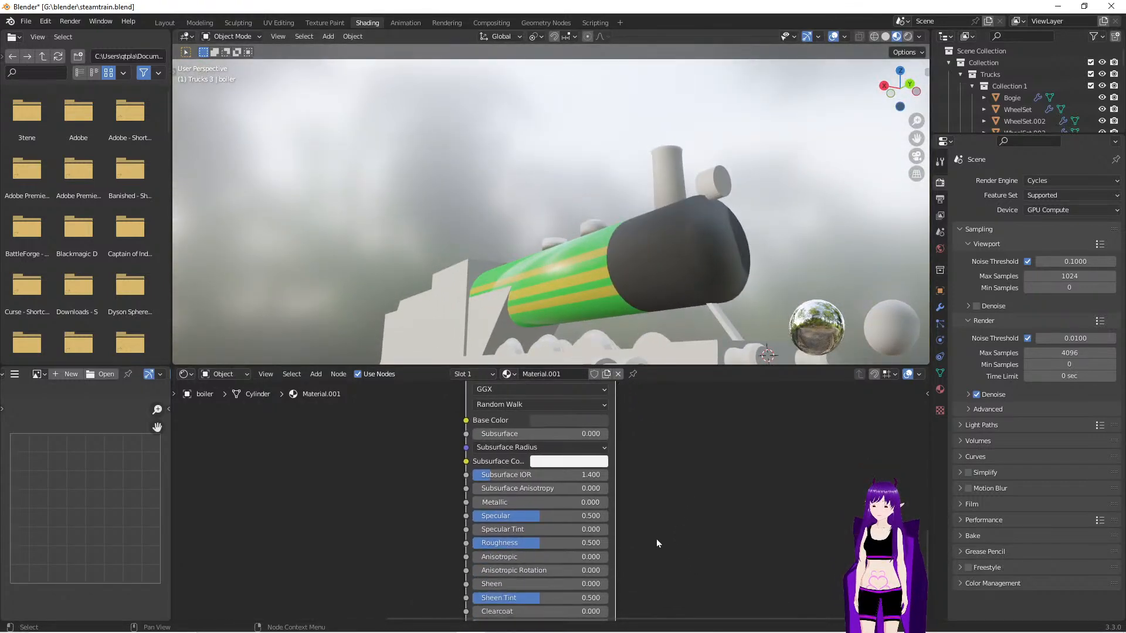
scroll(657, 544, up, 2)
middle_drag(671, 550, 668, 503)
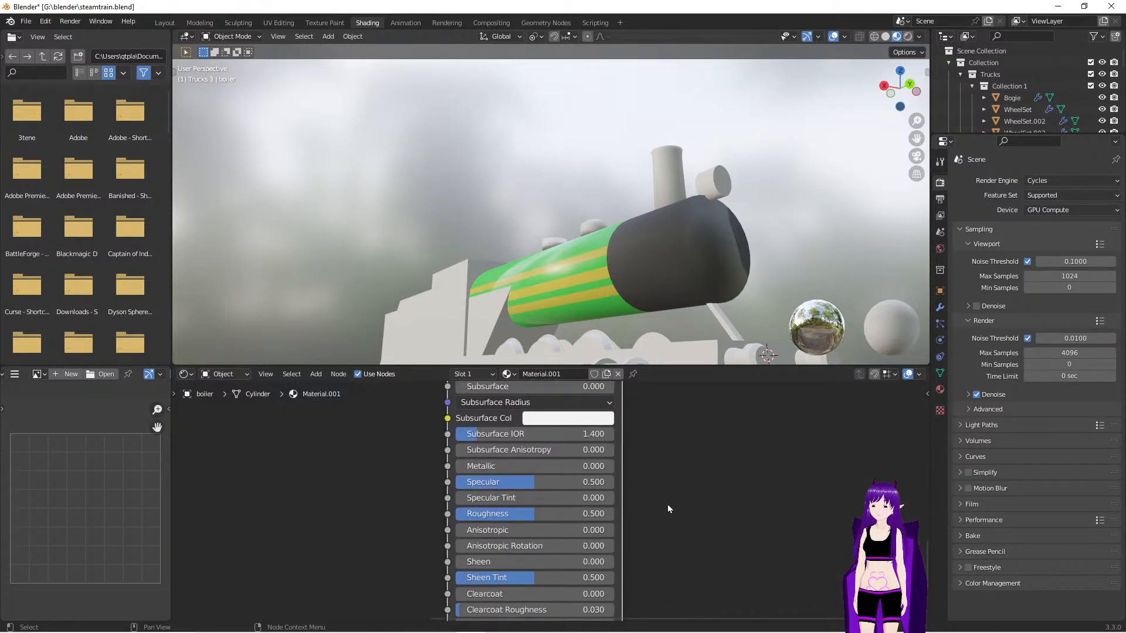
drag(530, 516, 545, 516)
click(594, 517)
click(594, 516)
key(BackSpace)
key(BackSpace)
key(BackSpace)
key(BackSpace)
key(BackSpace)
key(BackSpace)
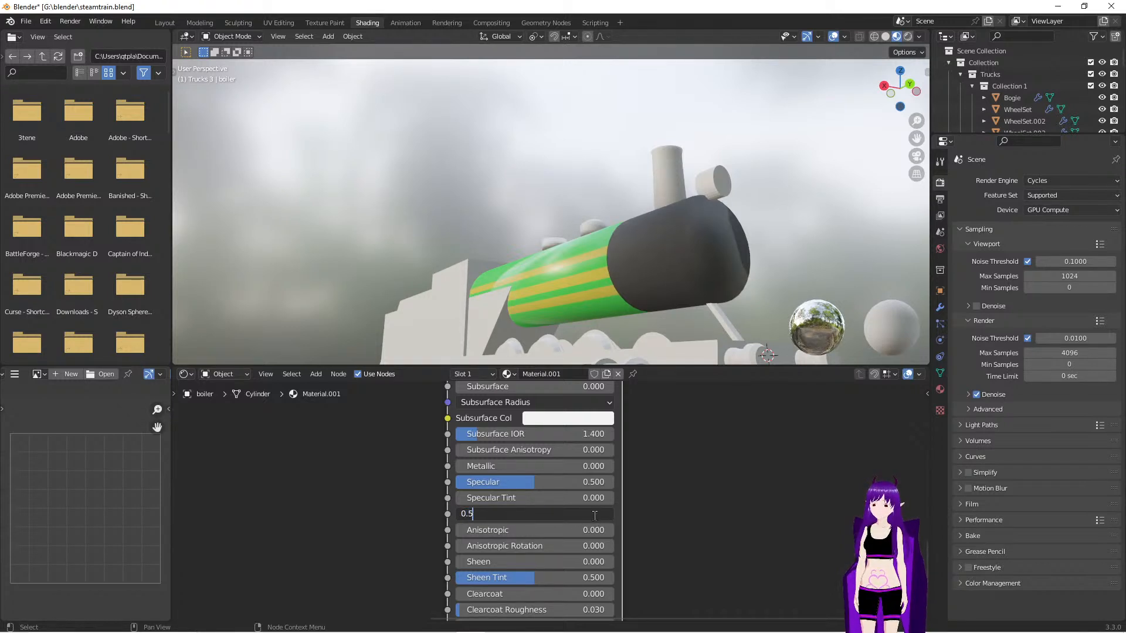
text(75)
key(Return)
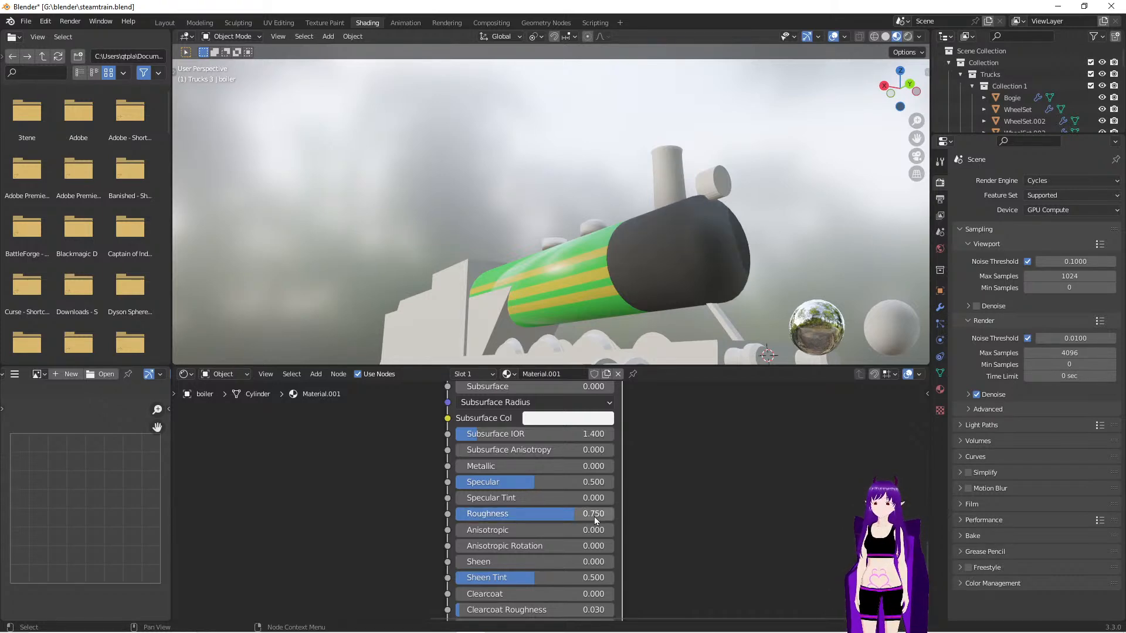
Set the Clearcoat of the front section's Principled BSDF to 1
scroll(692, 528, down, 3)
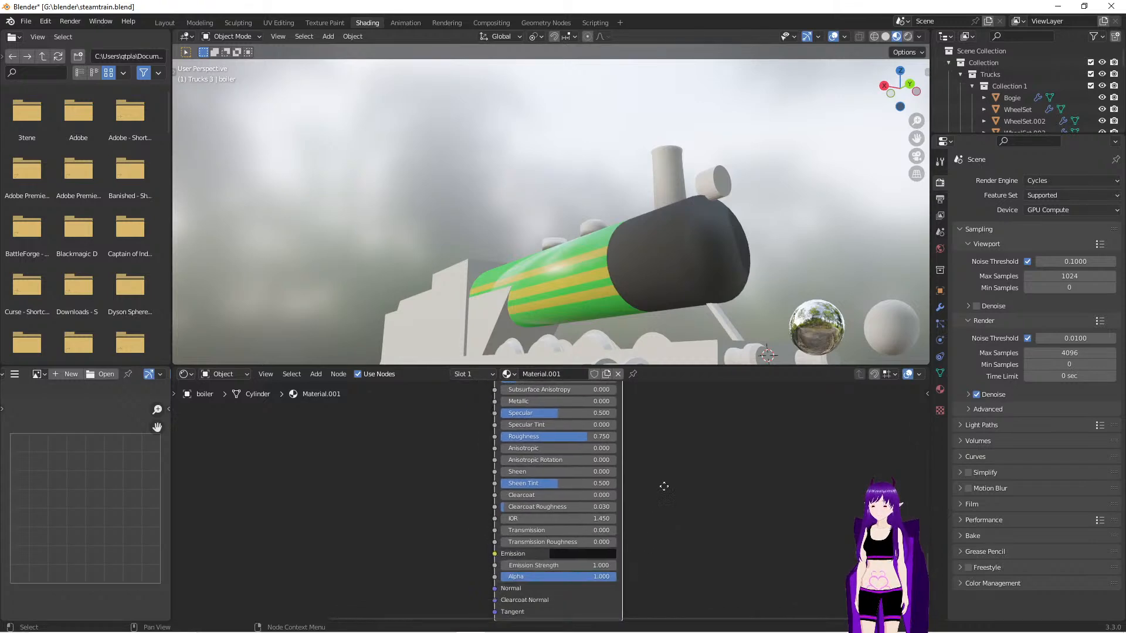
scroll(575, 514, up, 2)
click(617, 474)
text(1)
key(Return)
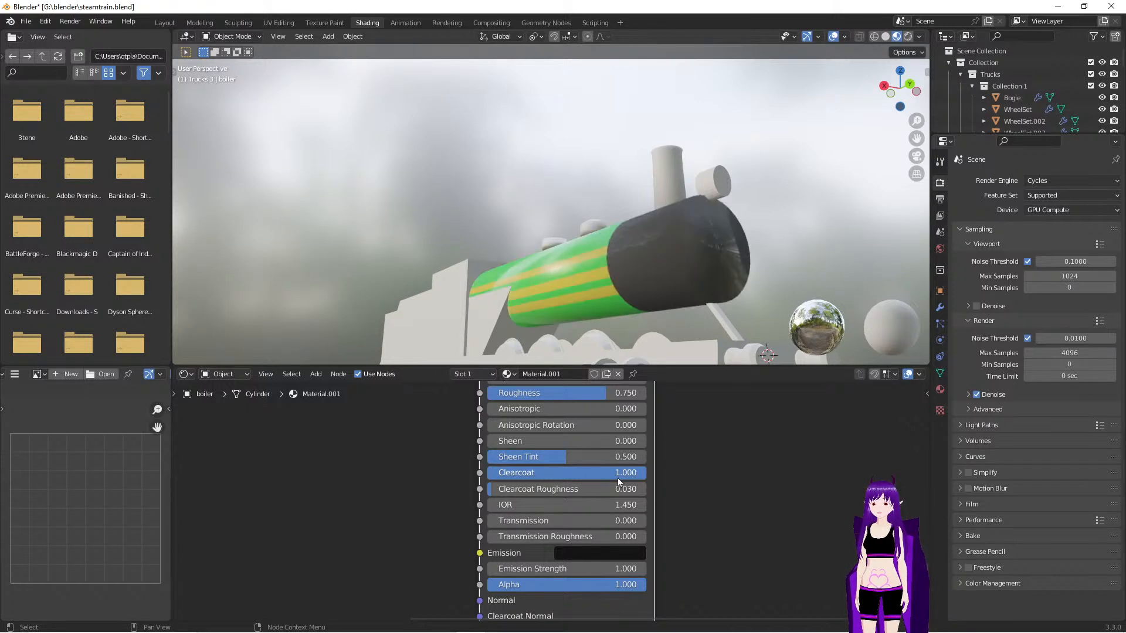
Reduce the front section's Clearcoat to 0.5
click(618, 477)
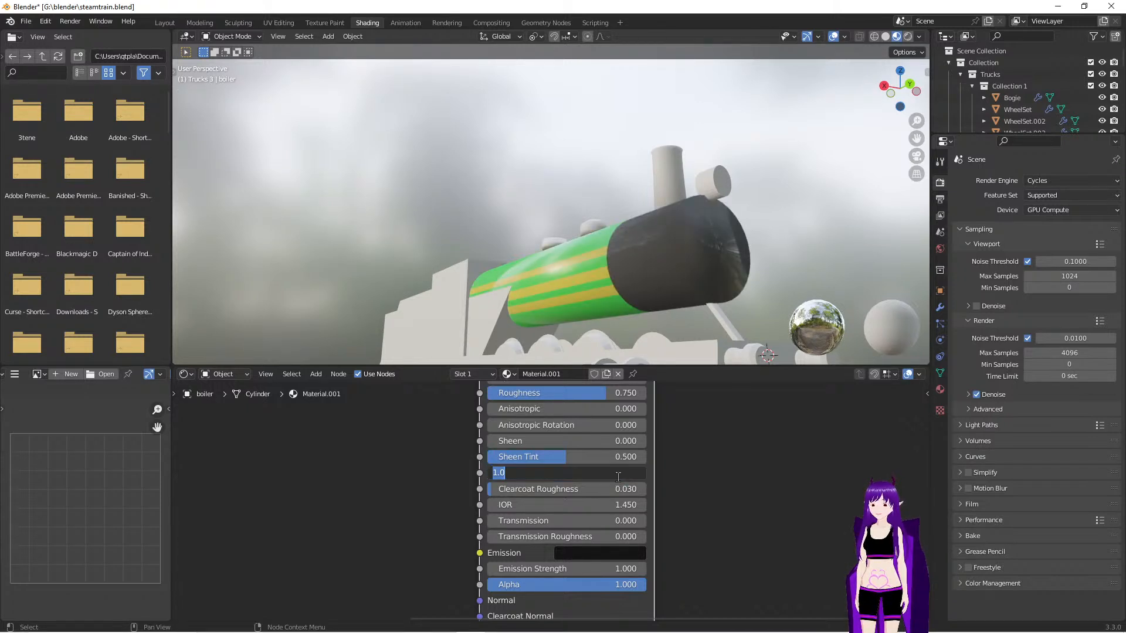
key(BackSpace)
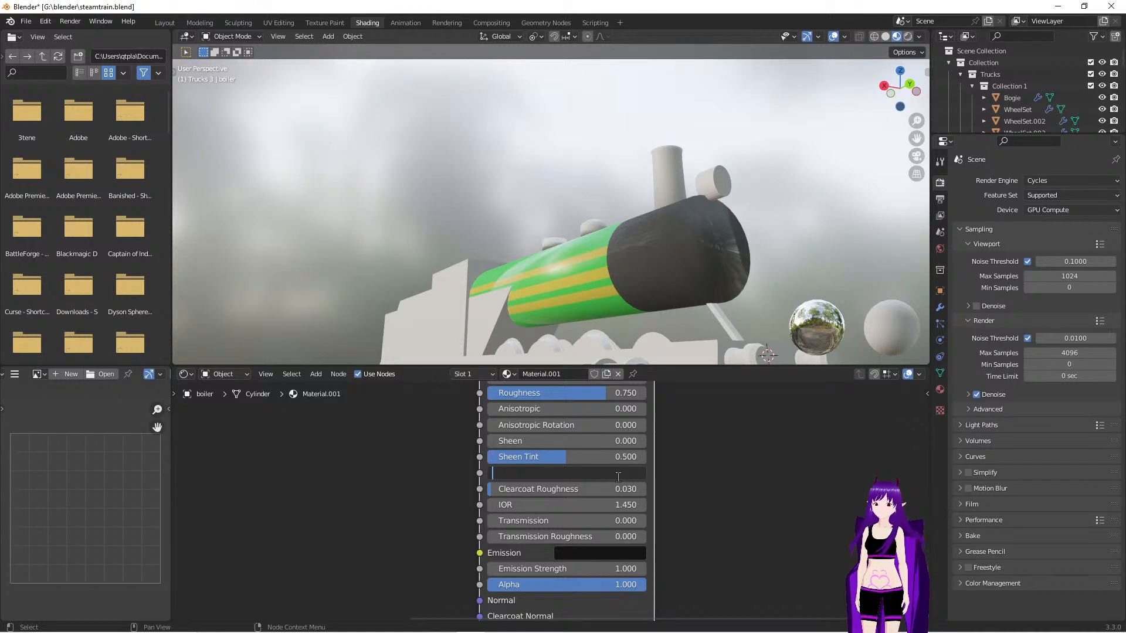
text(0.)
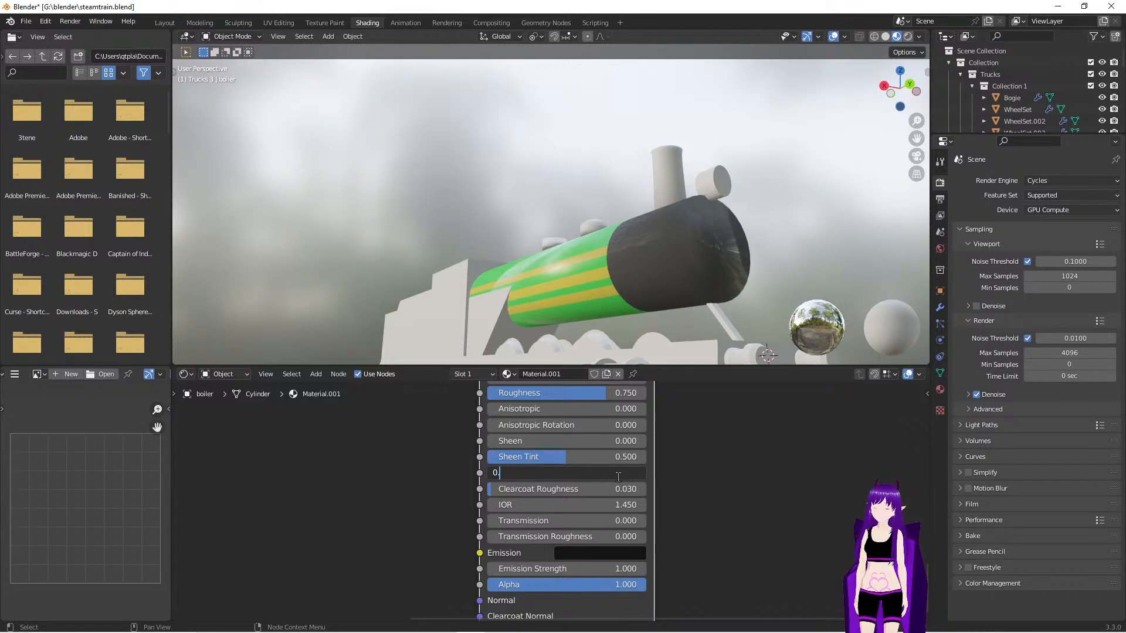
text(7)
key(BackSpace)
key(BackSpace)
text(5)
key(Return)
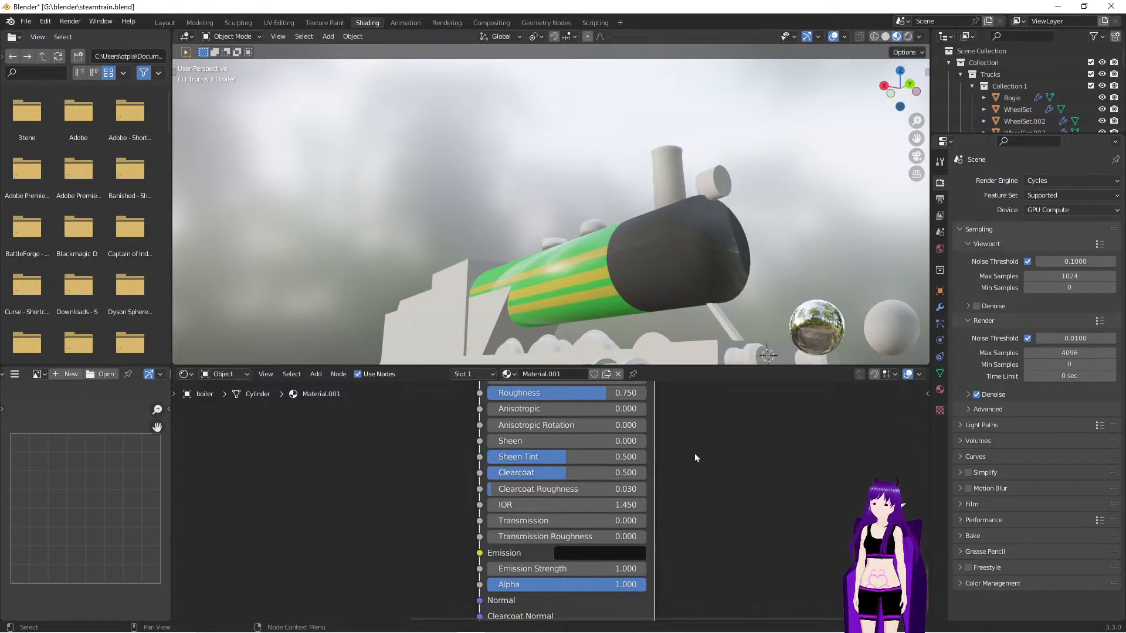
Lower the Clearcoat of the dark front section's shader to 0.25
middle_drag(698, 264, 625, 256)
scroll(675, 296, up, 3)
scroll(614, 251, up, 2)
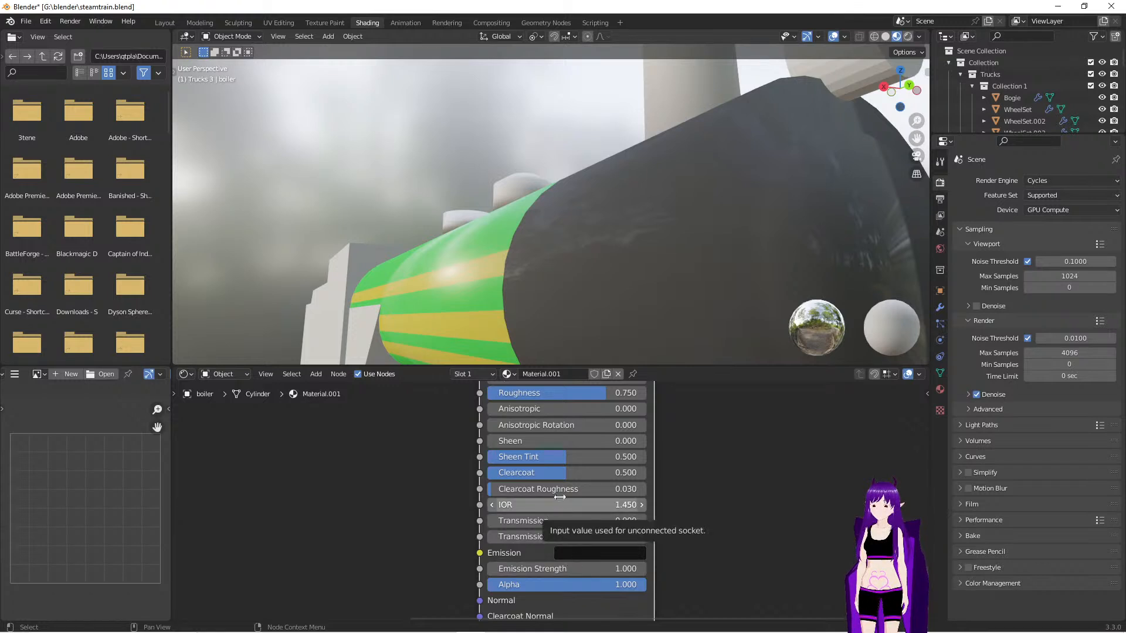
click(593, 473)
text(0.5)
key(BackSpace)
text(25)
key(Return)
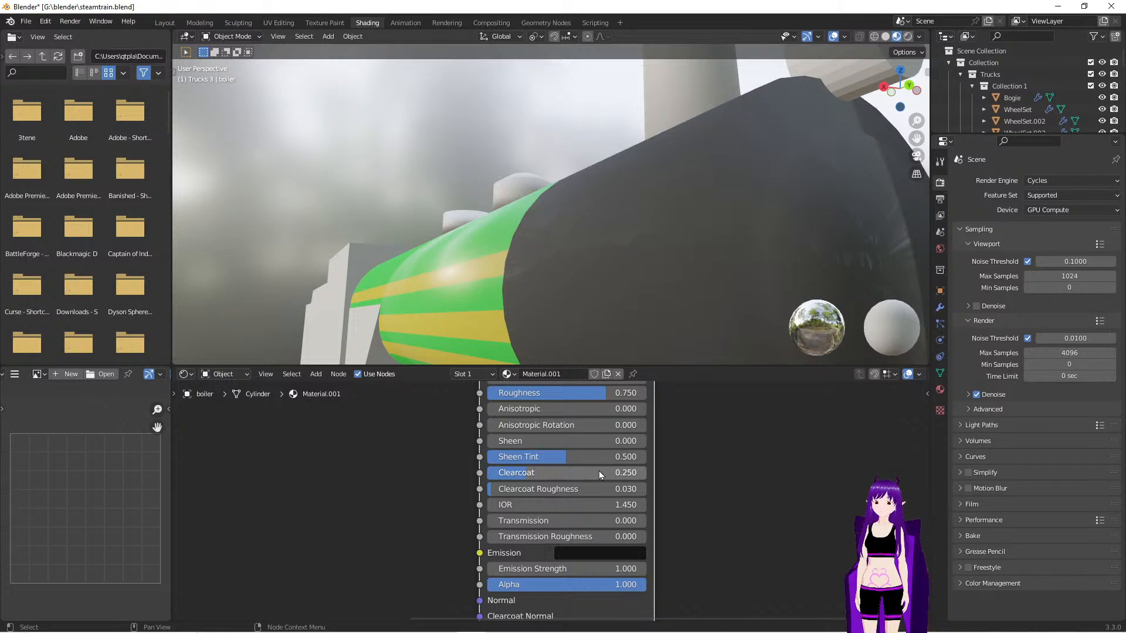
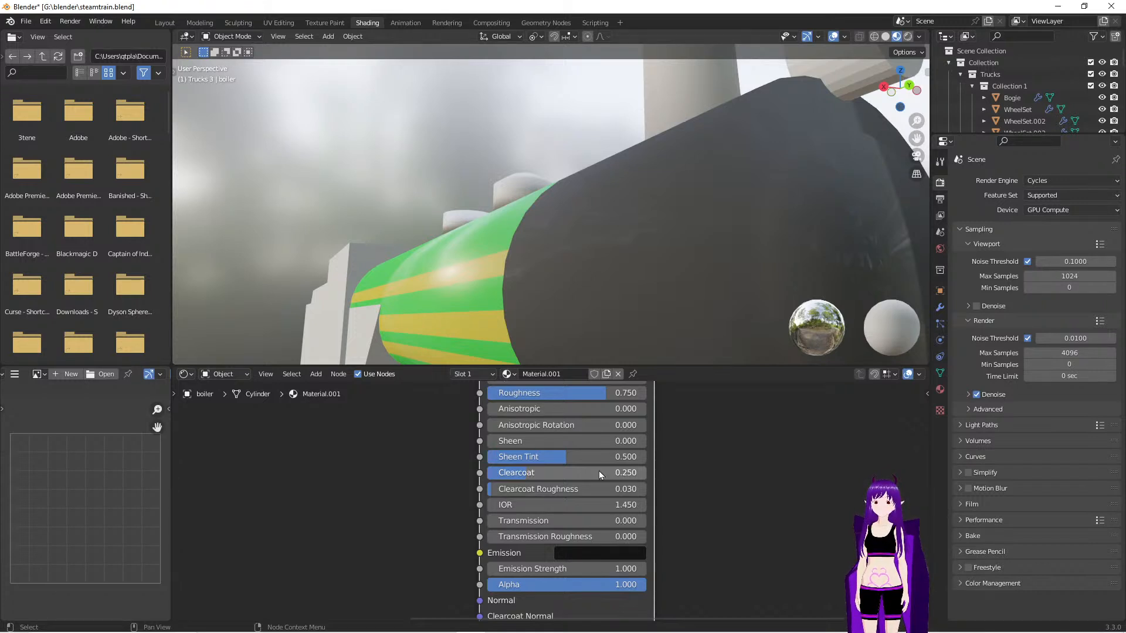
Examine the striped boiler and its dark front section from several angles and distances
middle_drag(456, 279, 533, 284)
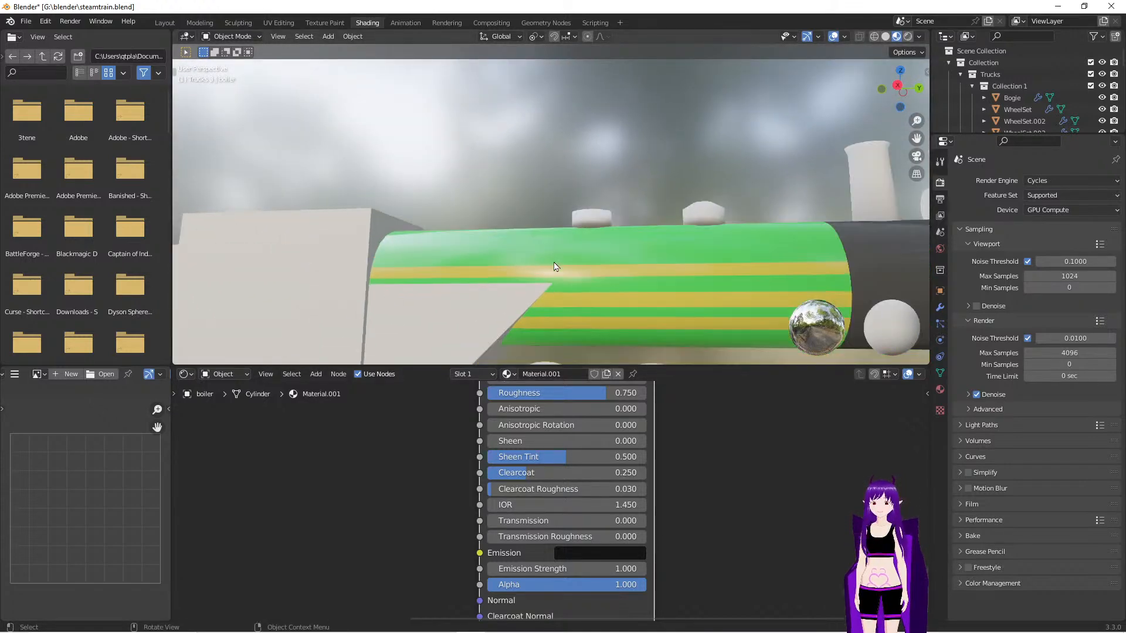
scroll(556, 267, down, 5)
middle_drag(654, 253, 602, 261)
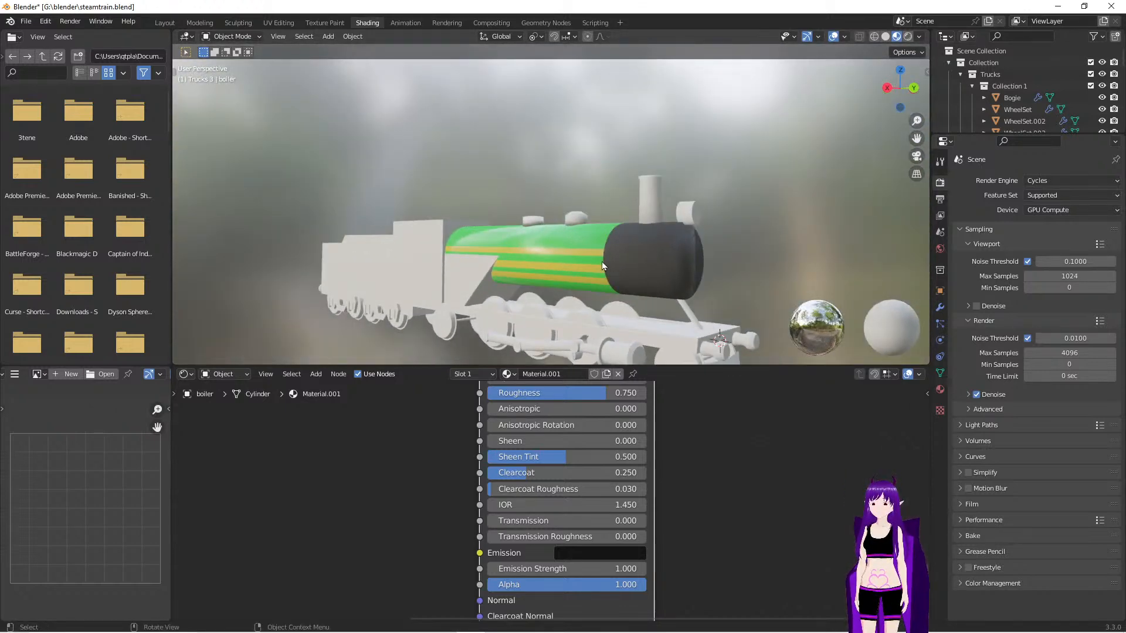
scroll(602, 261, up, 1)
scroll(611, 279, up, 2)
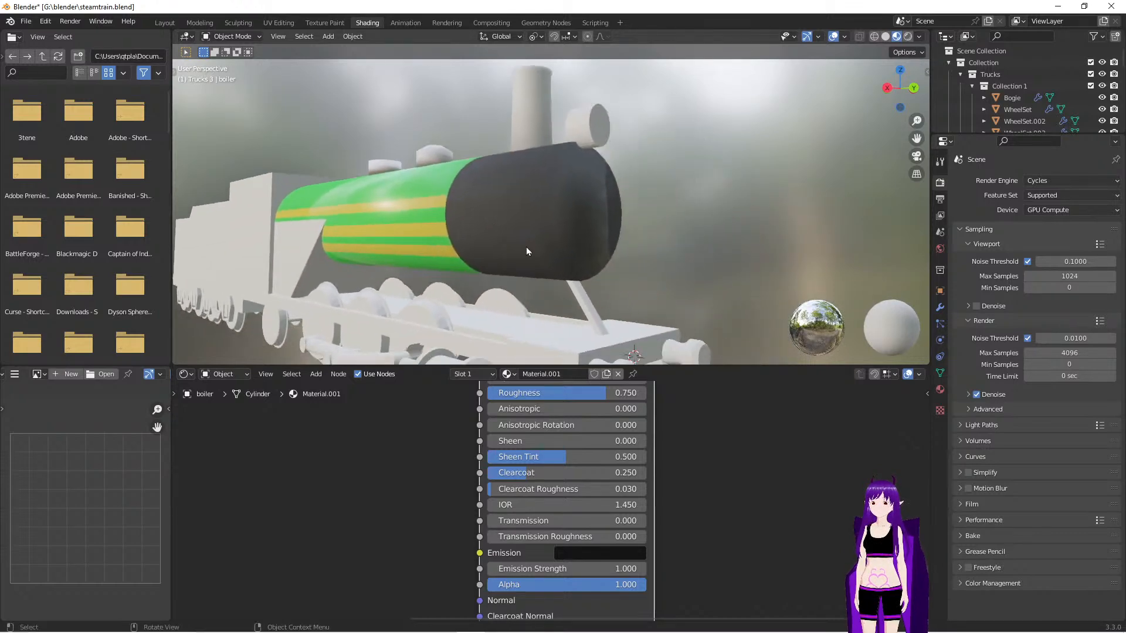
scroll(522, 245, up, 2)
middle_drag(491, 257, 533, 263)
middle_drag(569, 267, 502, 264)
scroll(500, 258, down, 3)
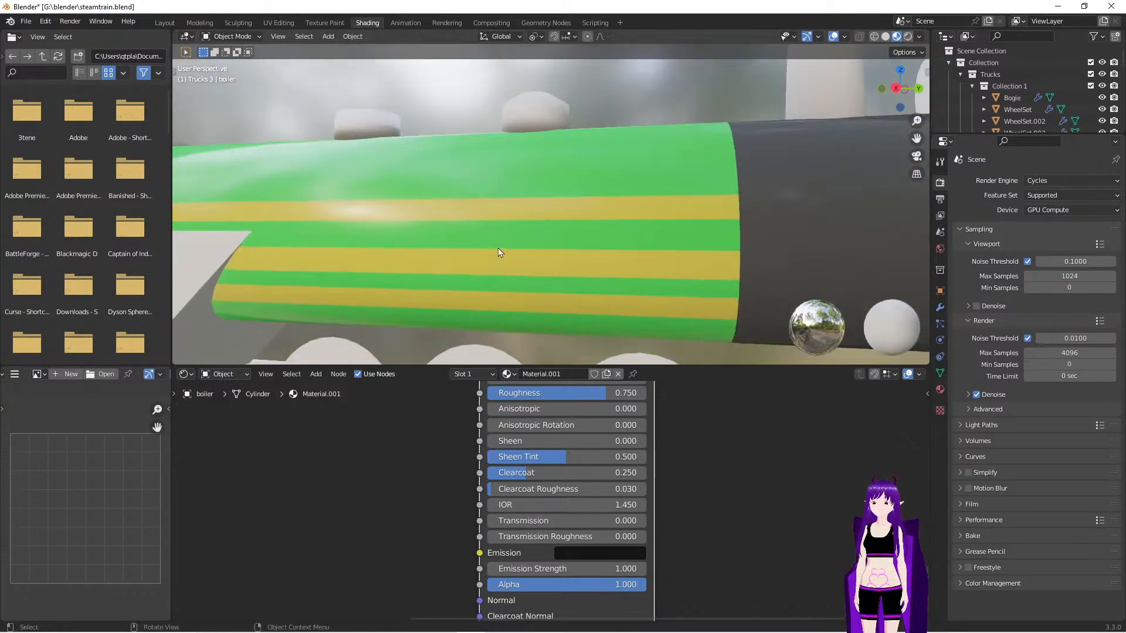
mouse_move(610, 221)
middle_down()
mouse_move(590, 223)
mouse_move(590, 239)
mouse_move(626, 227)
mouse_move(618, 234)
middle_up()
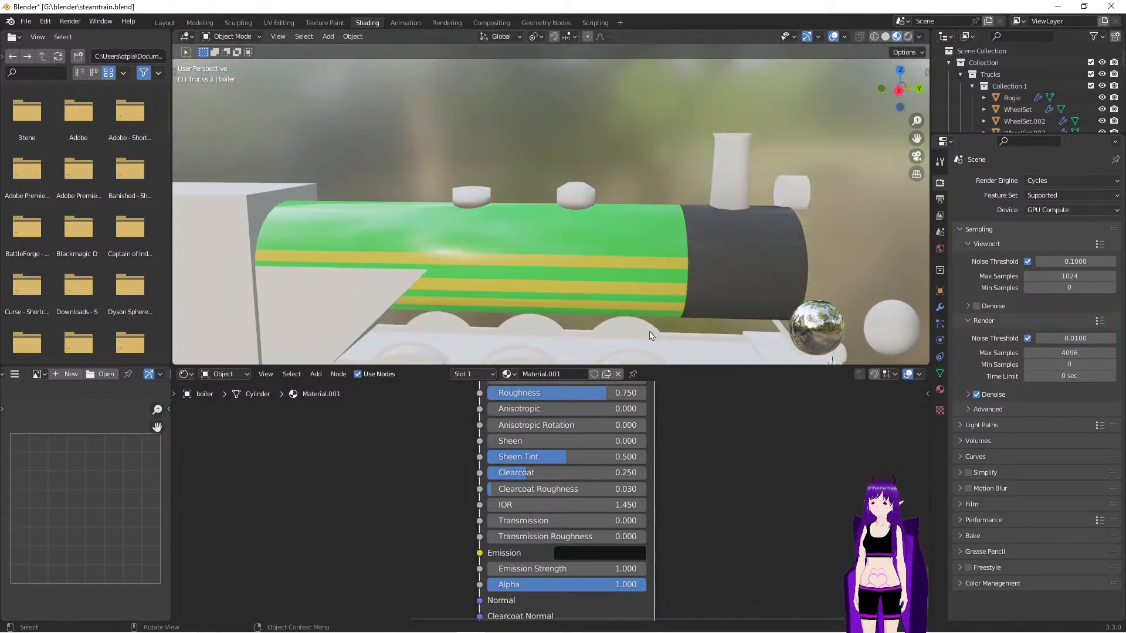
scroll(612, 282, up, 3)
scroll(611, 282, down, 3)
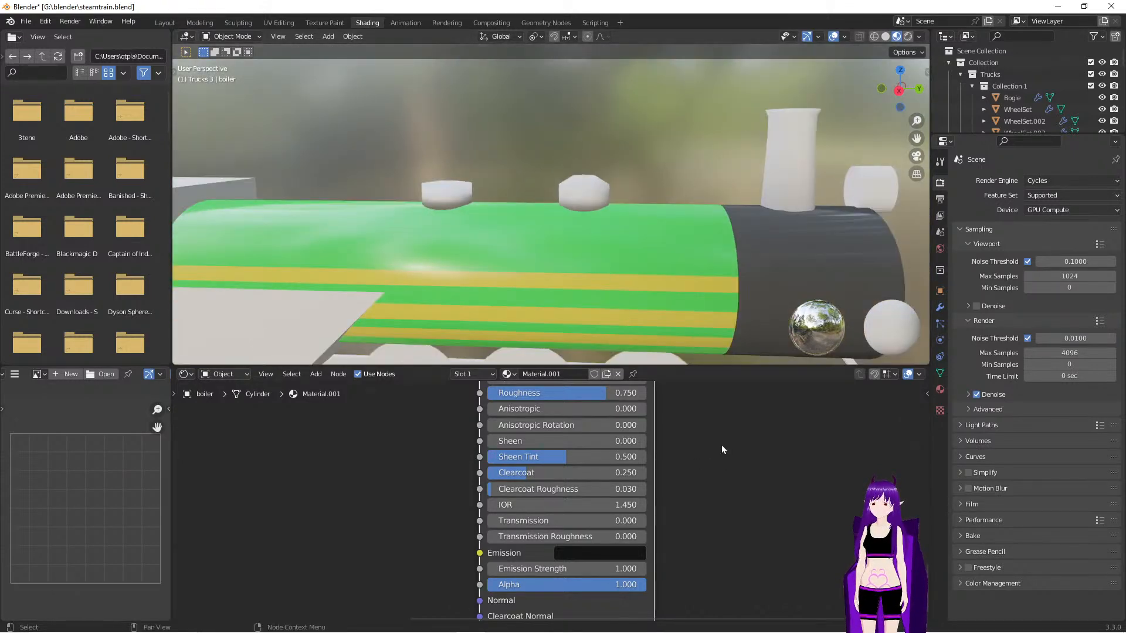
scroll(721, 445, down, 2)
middle_drag(719, 424, 555, 538)
middle_drag(645, 399, 571, 528)
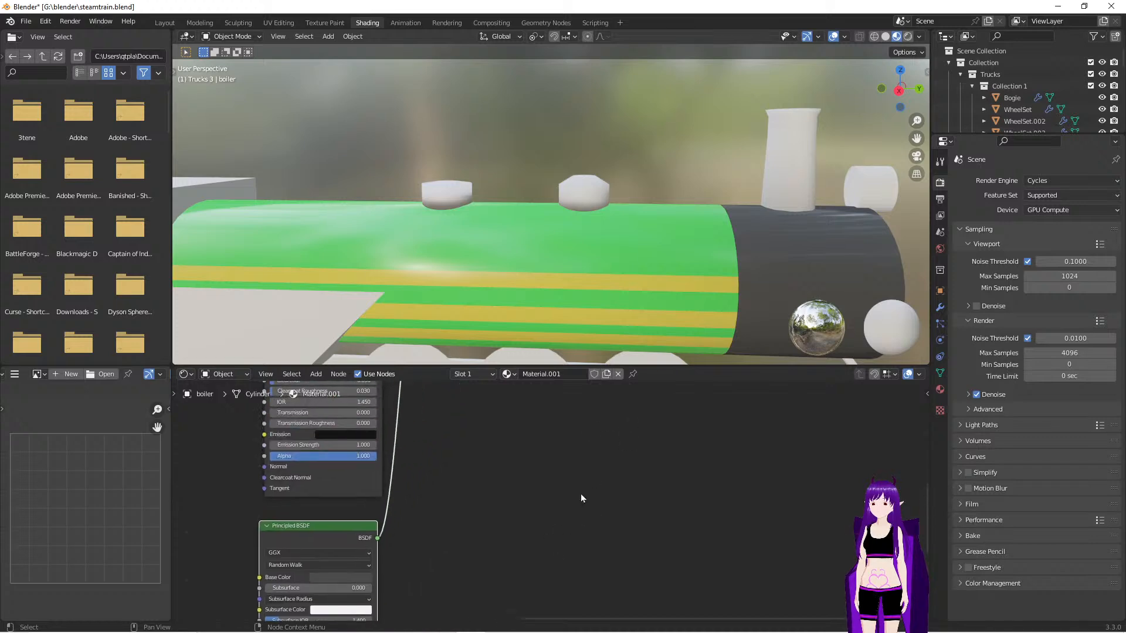
Add a Voronoi Texture node in the empty area beside the front section's Principled BSDF
middle_drag(583, 407, 675, 592)
middle_drag(612, 444, 760, 416)
scroll(584, 534, down, 1)
middle_drag(751, 488, 802, 347)
middle_drag(474, 520, 555, 466)
scroll(520, 501, up, 2)
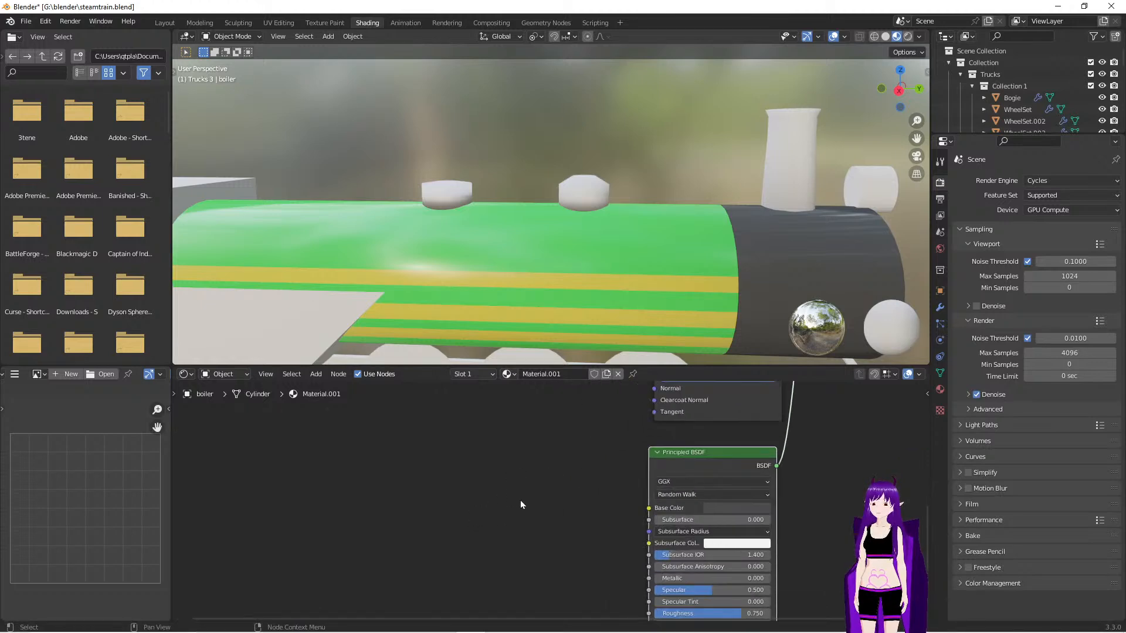
key(shift+a)
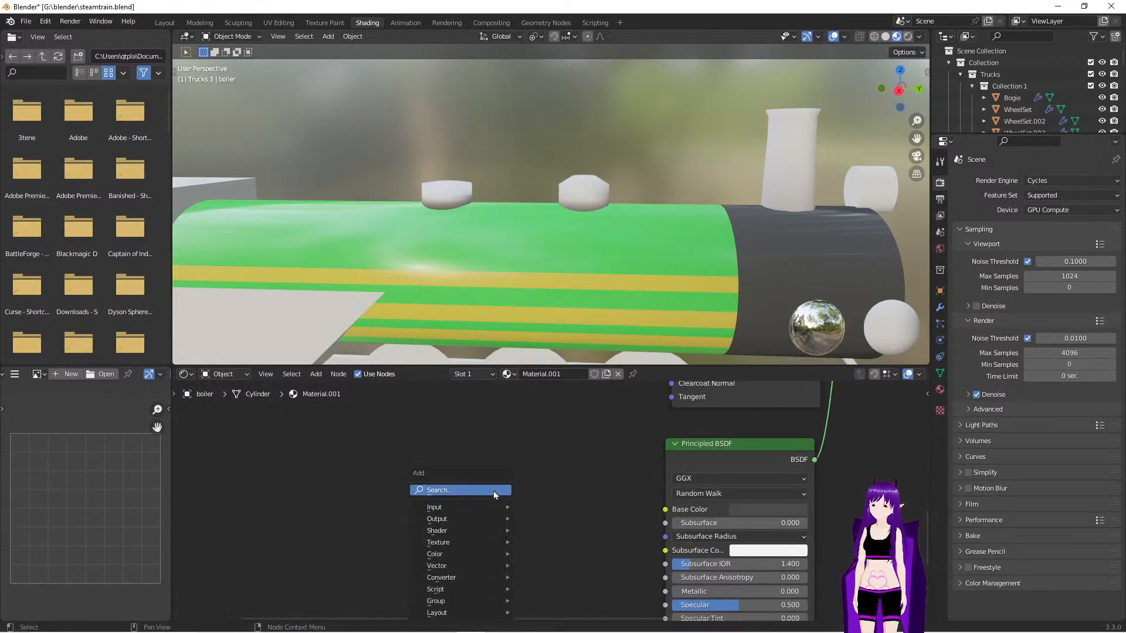
click(494, 491)
text(vo)
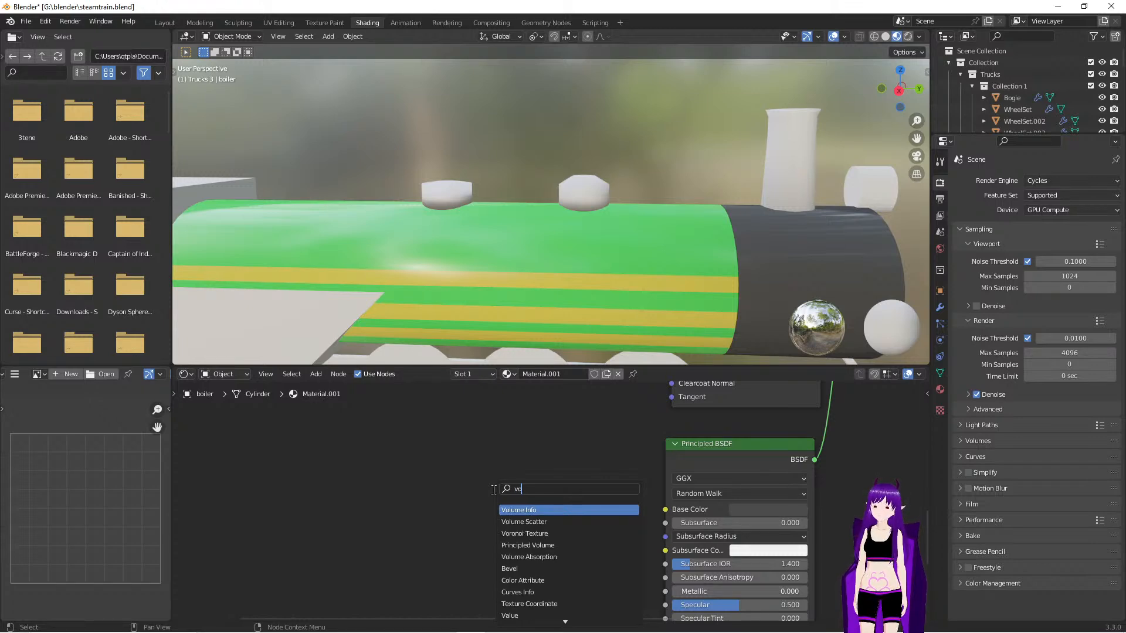
click(525, 534)
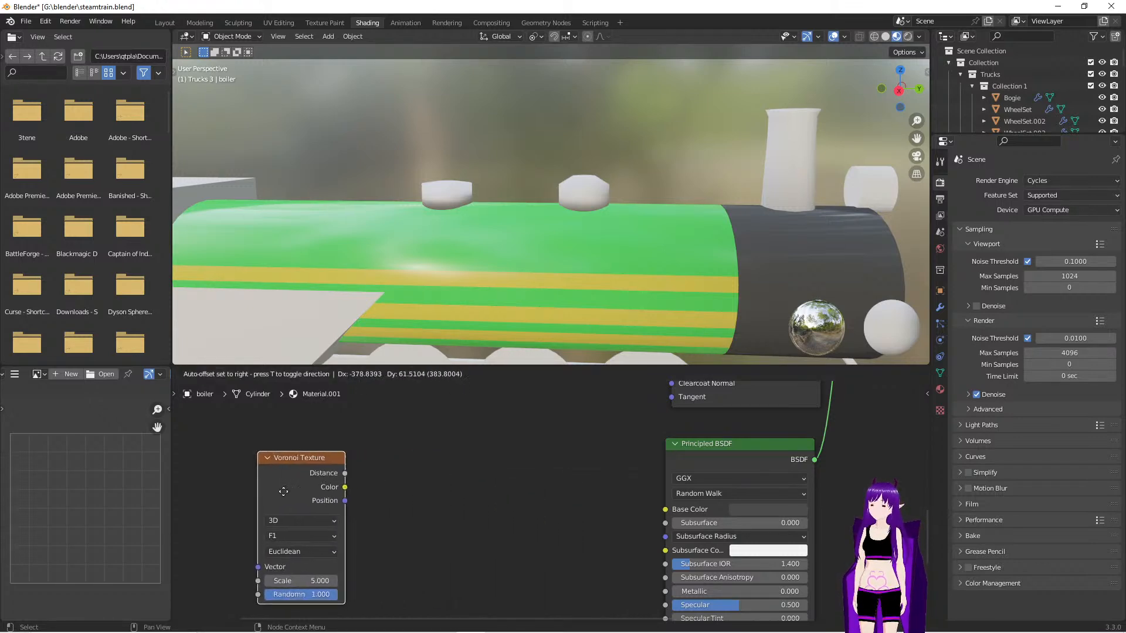
click(305, 504)
drag(290, 459, 242, 451)
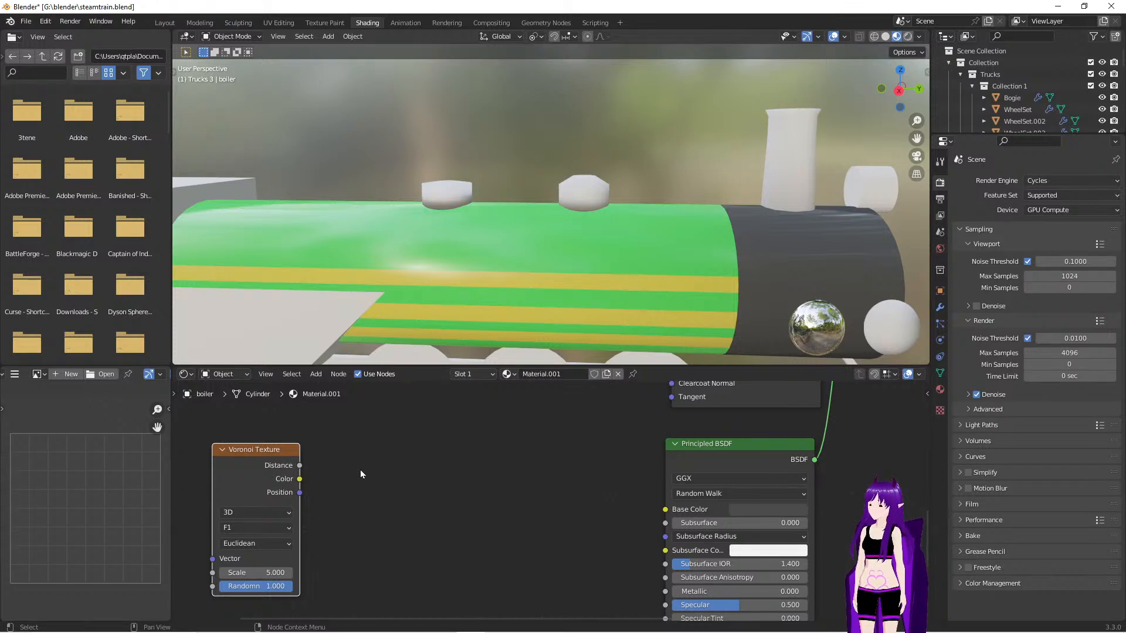
key(shift+a)
click(396, 468)
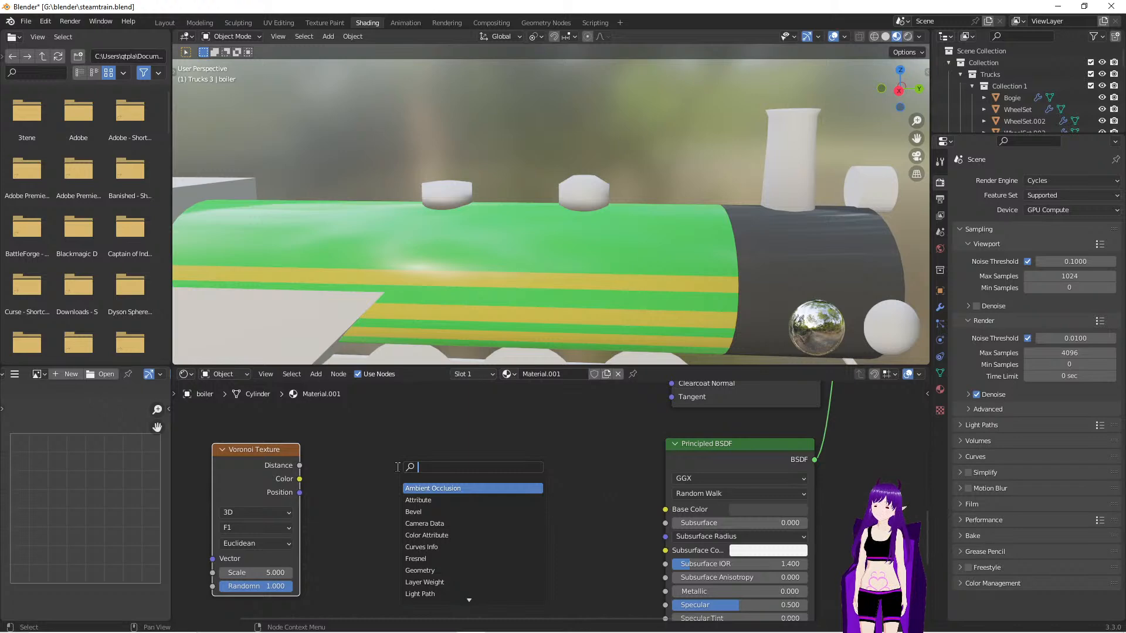
text(f)
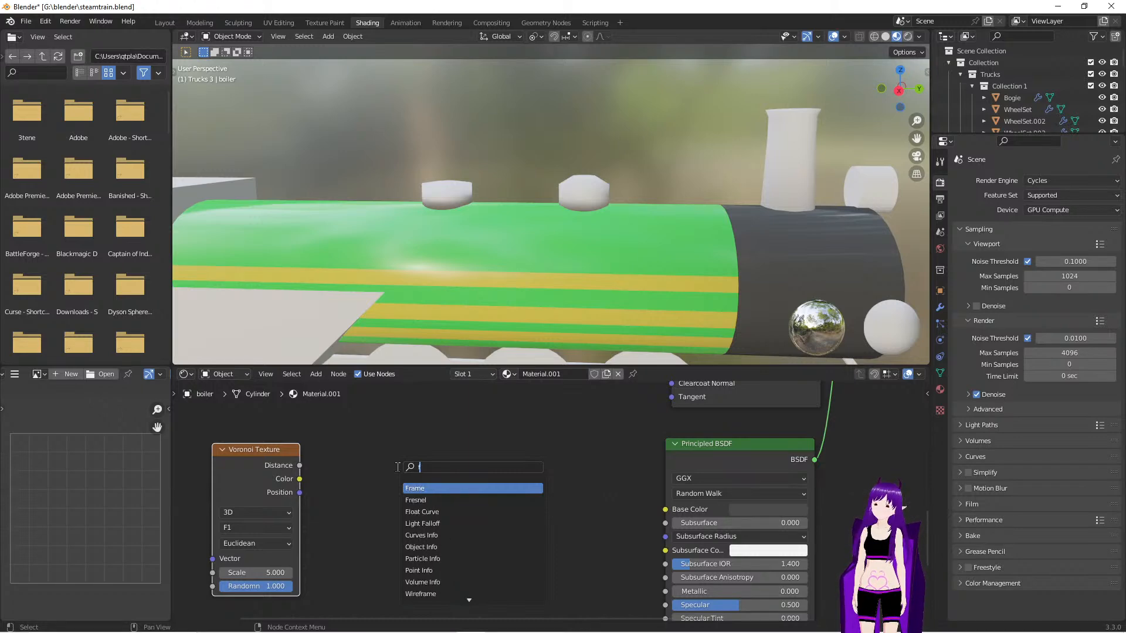
key(Down)
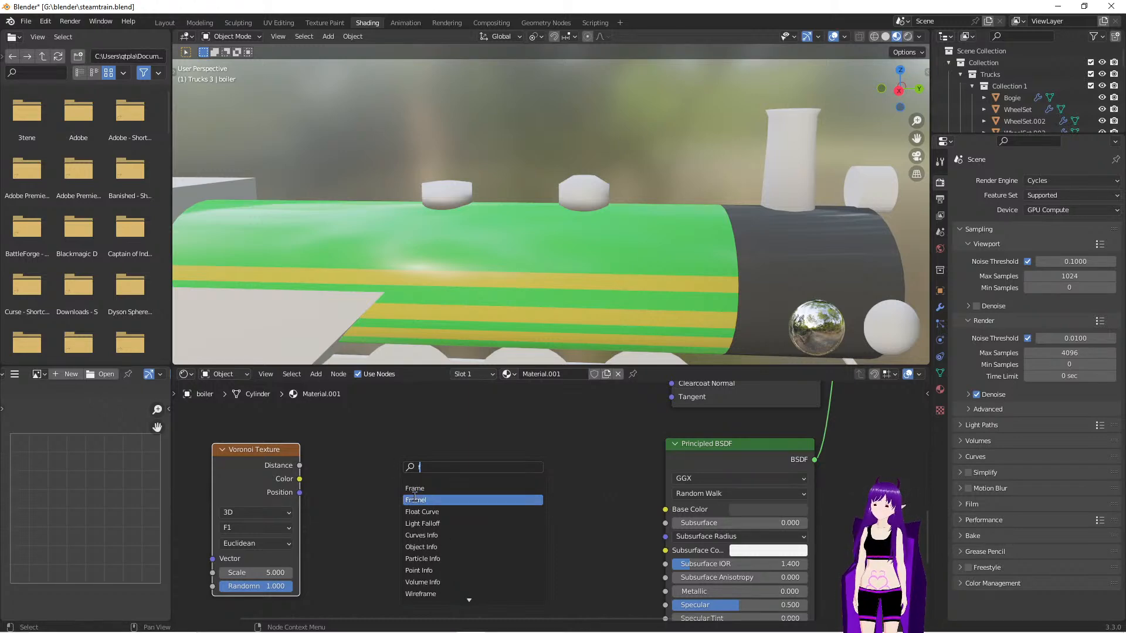
key(Return)
click(384, 508)
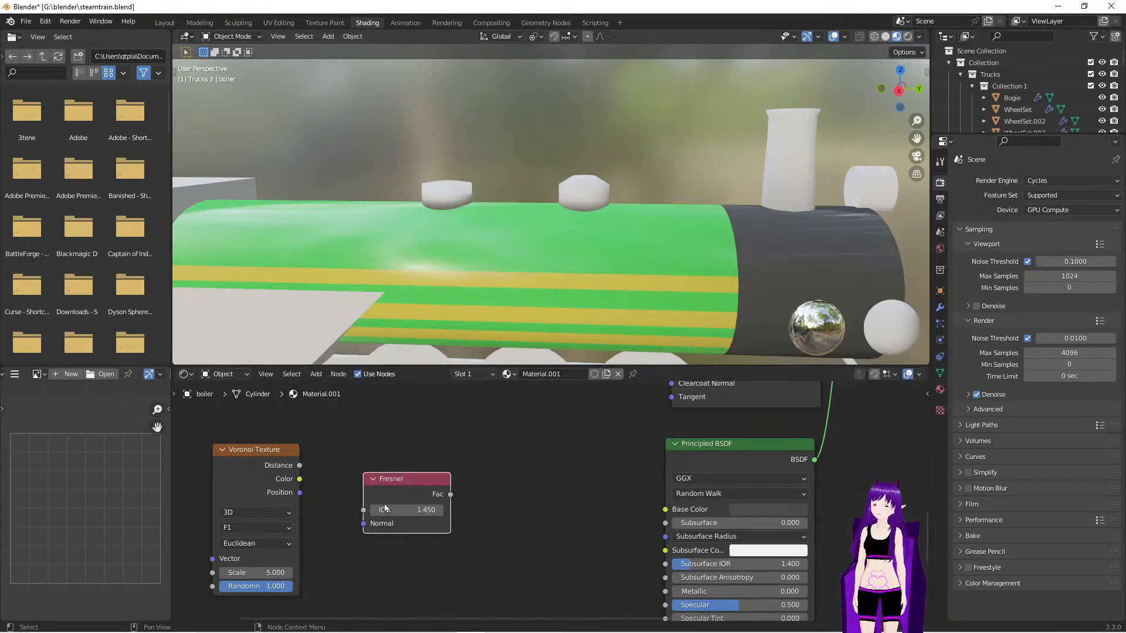
key(x)
Add a Noise Texture node and arrange it next to the Voronoi Texture without overlap
key(shift+a)
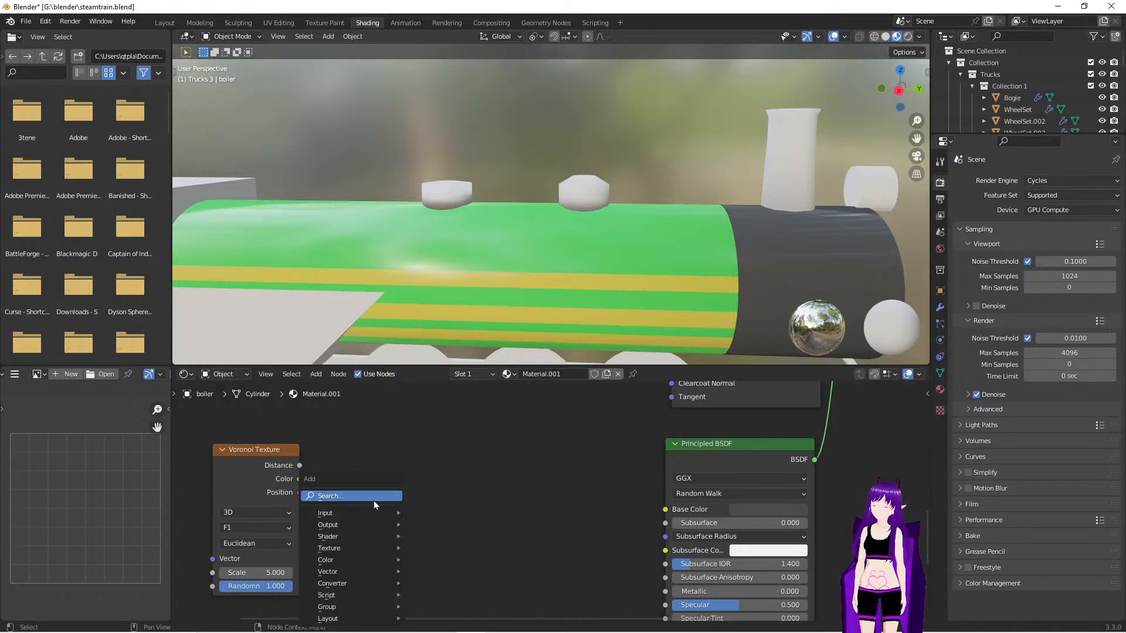
click(344, 495)
text(noi)
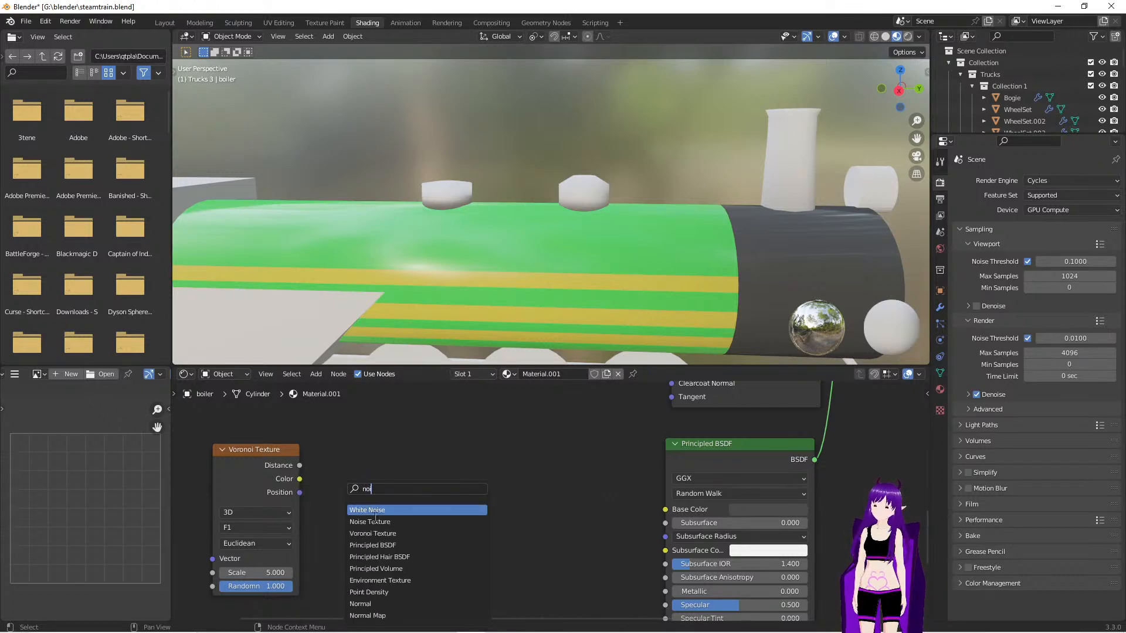
click(392, 522)
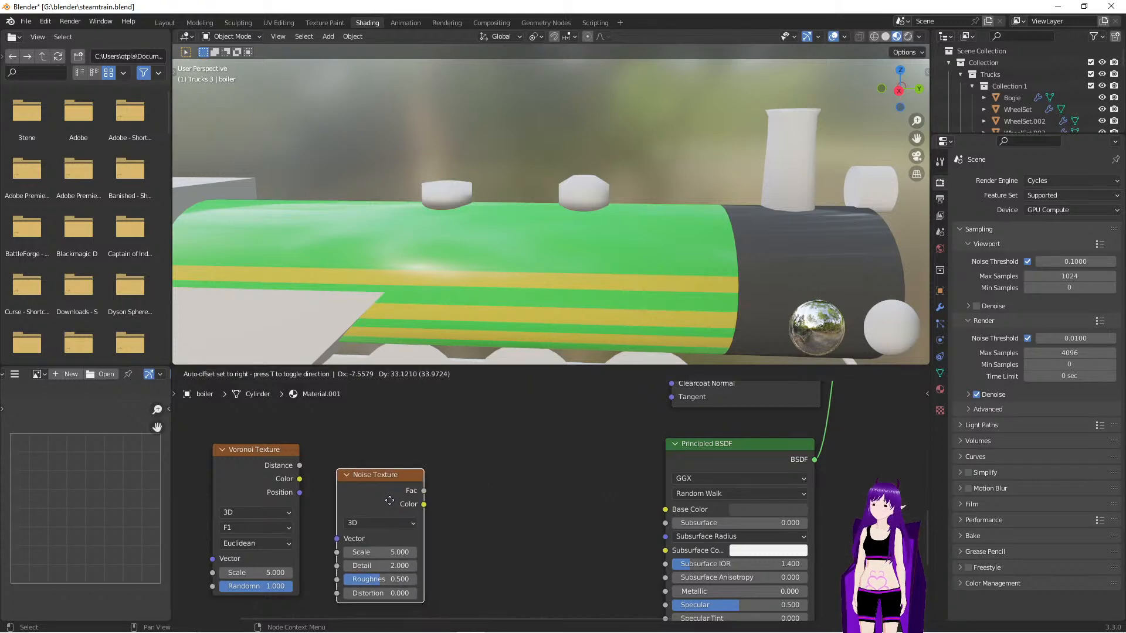
click(372, 511)
scroll(475, 544, down, 2)
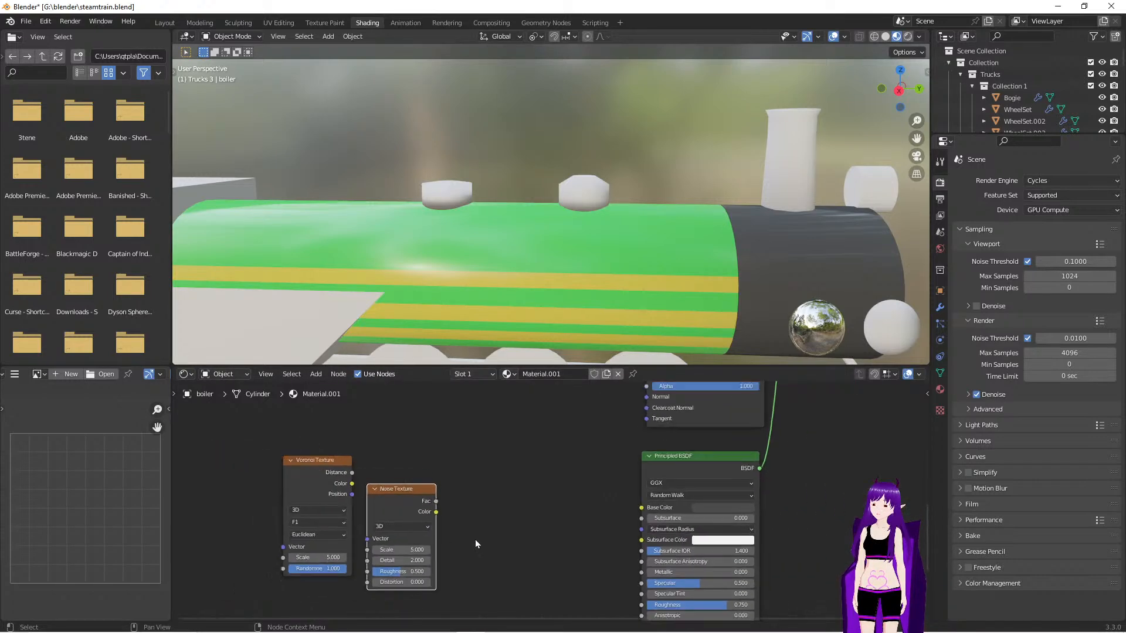
drag(391, 487, 380, 496)
scroll(463, 518, up, 1)
mouse_move(300, 455)
mouse_down()
mouse_move(286, 441)
mouse_move(297, 444)
mouse_up()
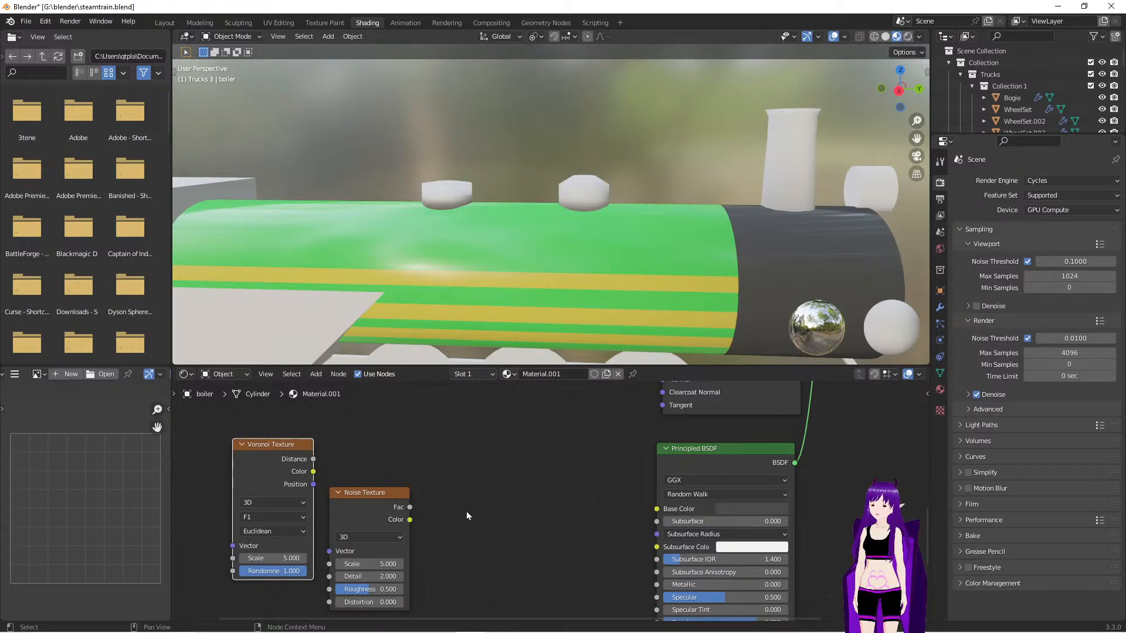
Add a Bump node between the Noise Texture and the front section's Principled BSDF
scroll(467, 511, down, 1)
scroll(469, 508, down, 1)
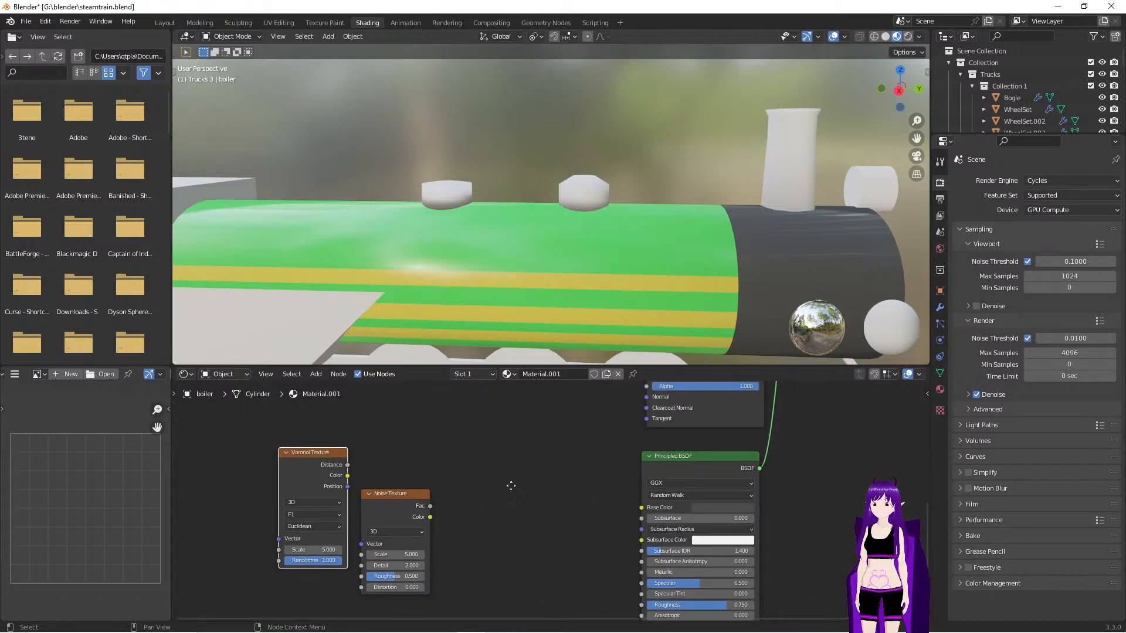
middle_drag(512, 487, 467, 496)
click(427, 509)
key(shift+space)
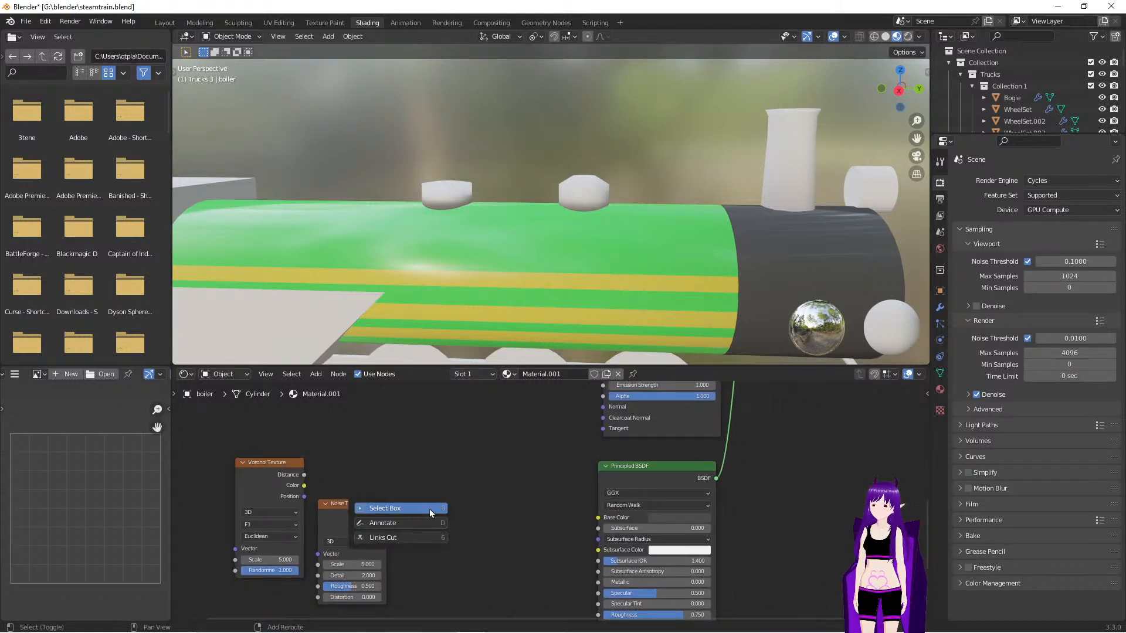
key(shift+a)
click(434, 478)
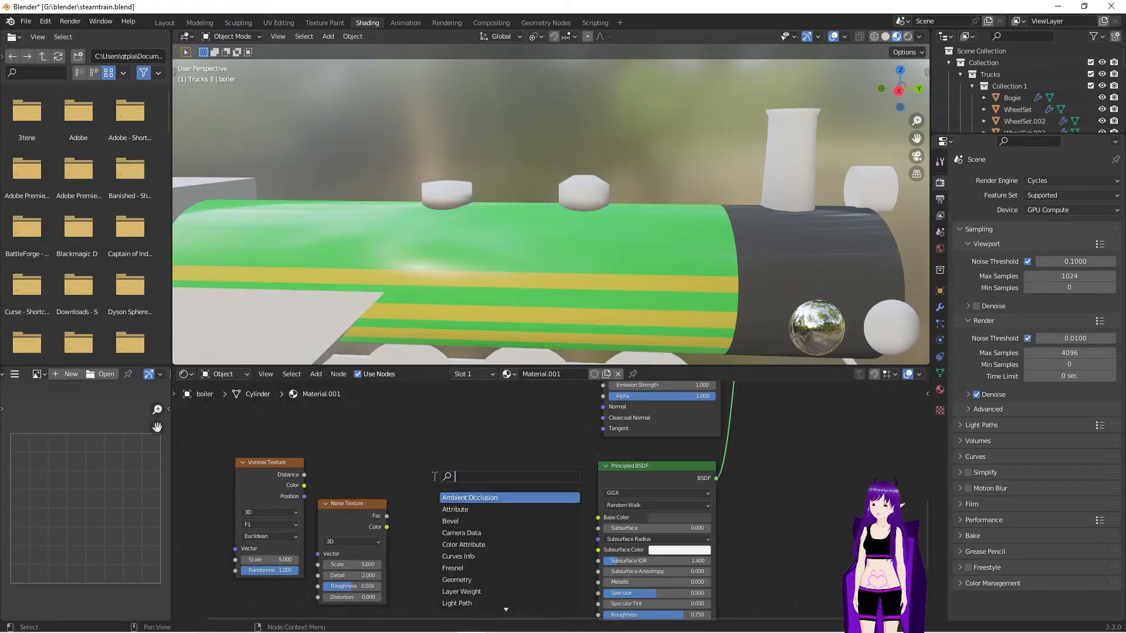
text(bum)
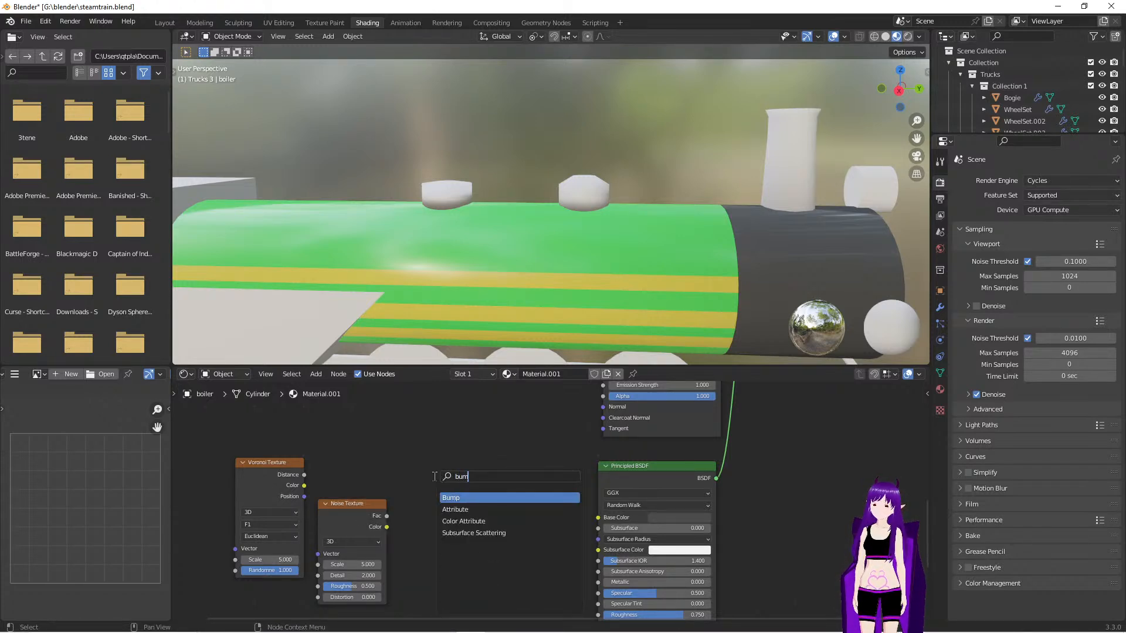
click(474, 497)
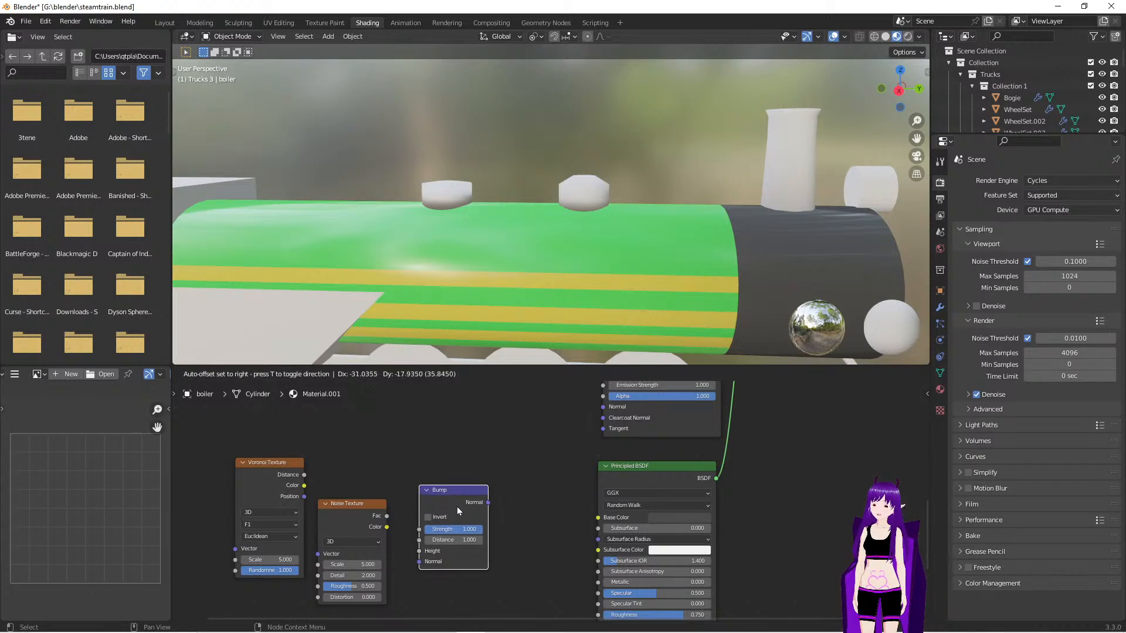
click(457, 506)
Connect the Bump node's Normal output to the Normal inputs of both Principled BSDF shaders
drag(487, 502, 603, 407)
drag(487, 502, 598, 577)
middle_drag(555, 443, 656, 607)
Space out the two texture nodes and connect the Noise Texture's Fac to the Bump's Height
drag(367, 448, 289, 449)
drag(431, 488, 405, 479)
scroll(465, 540, up, 4)
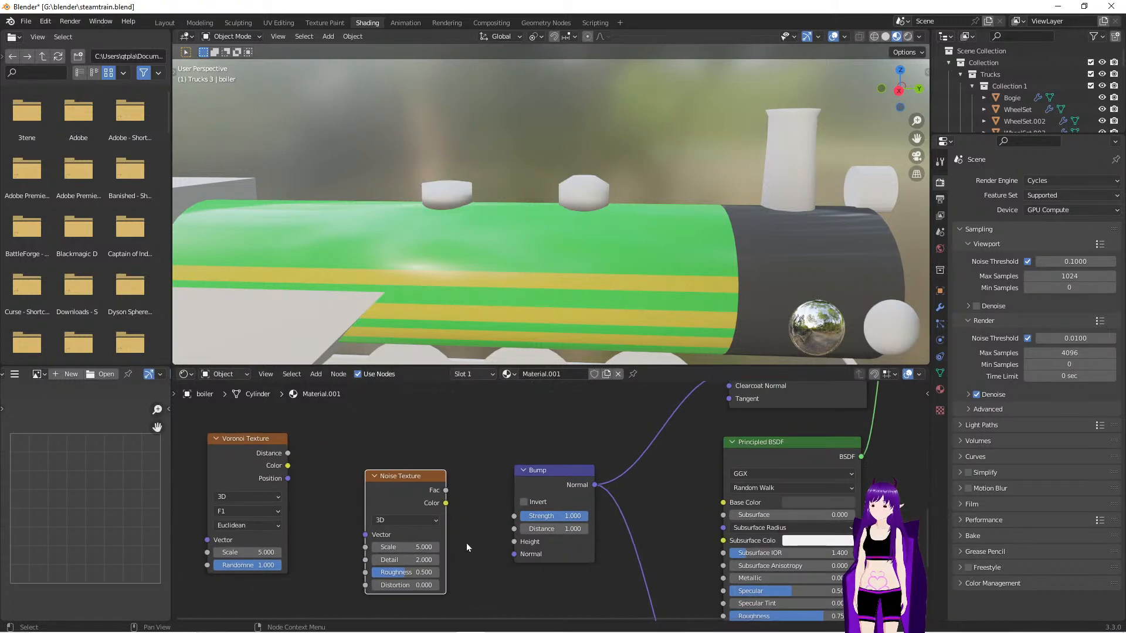
drag(434, 421, 520, 486)
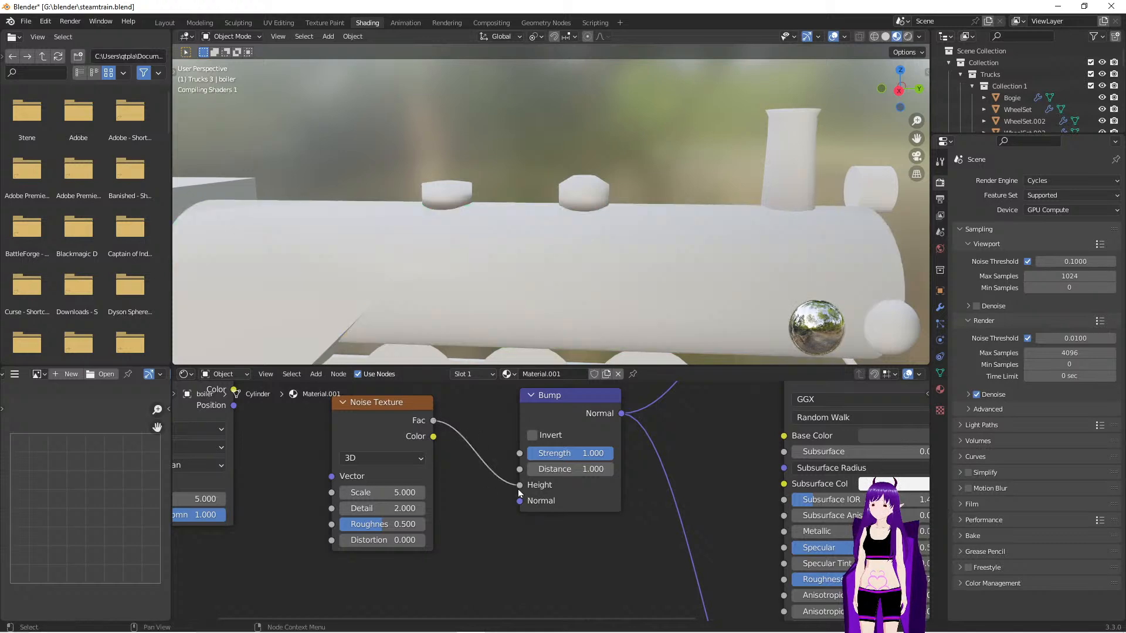
Set the Bump Strength to 0.075 and the Noise Texture Scale to 14.3
middle_drag(465, 518, 478, 499)
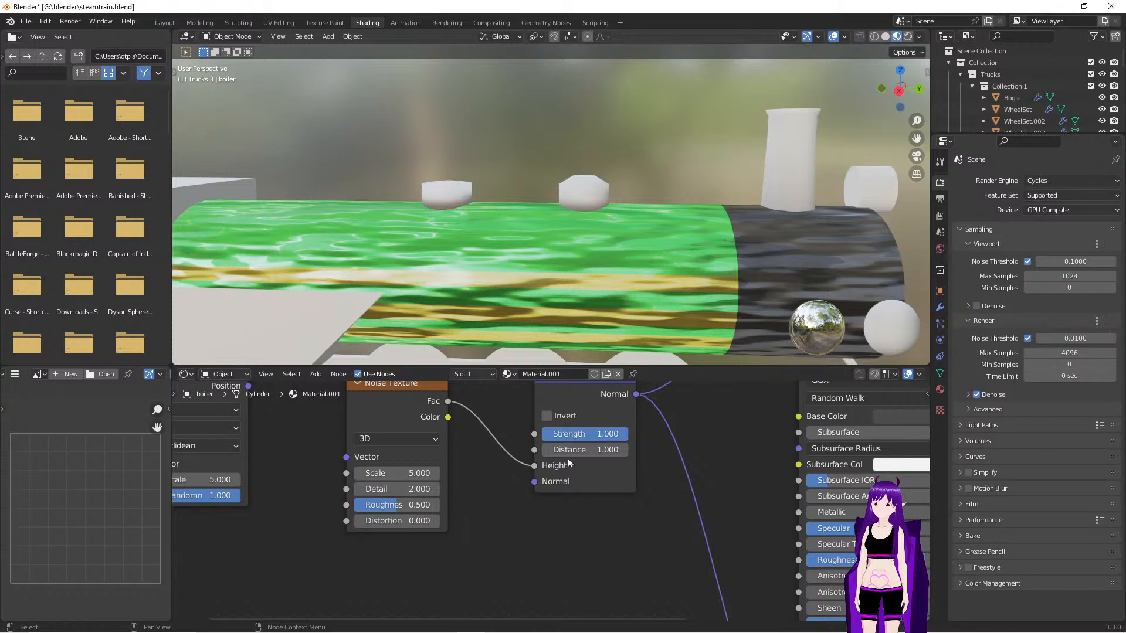
drag(625, 437, 549, 438)
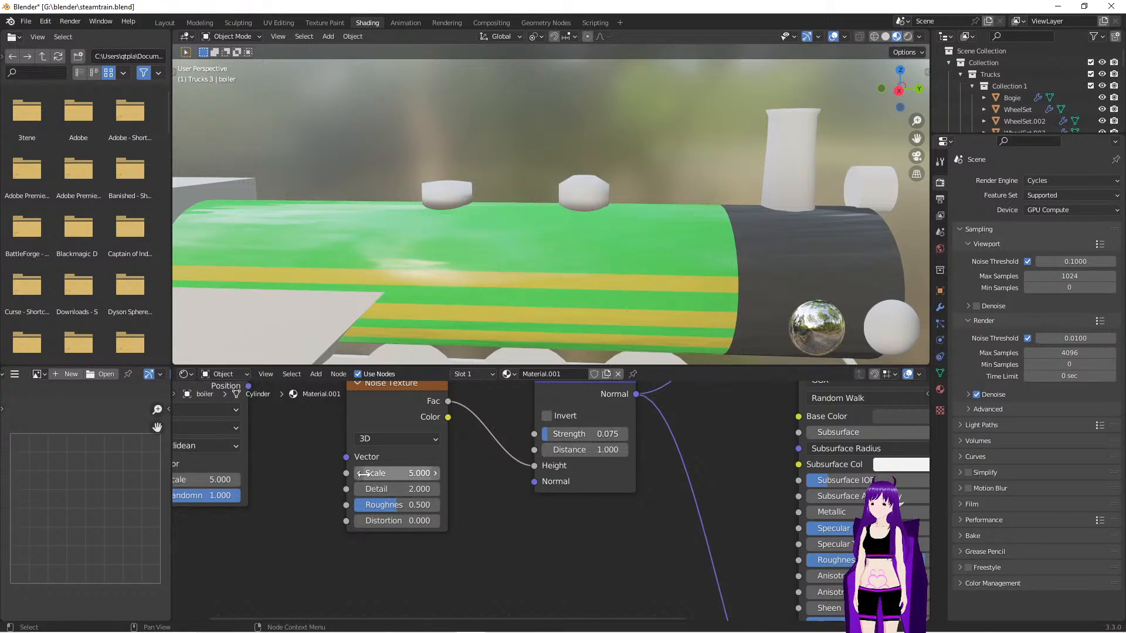
drag(397, 473, 440, 473)
middle_drag(470, 523, 489, 556)
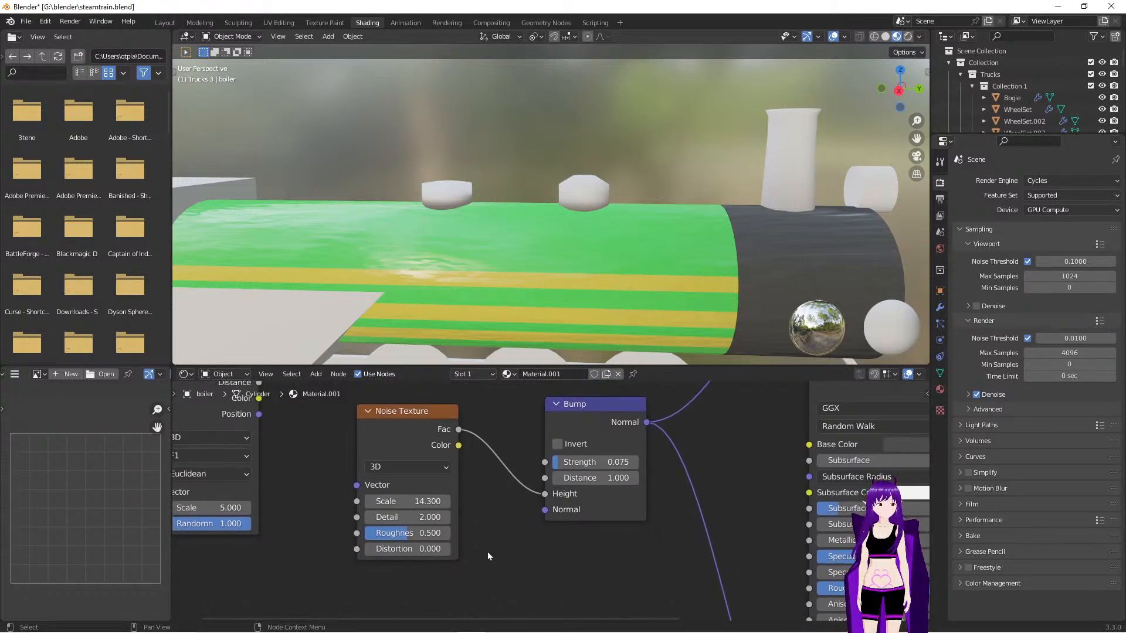
Insert a Math node into the link between the Noise Texture's Fac and the Bump's Height
drag(408, 418, 293, 525)
scroll(385, 452, down, 2)
scroll(385, 456, down, 2)
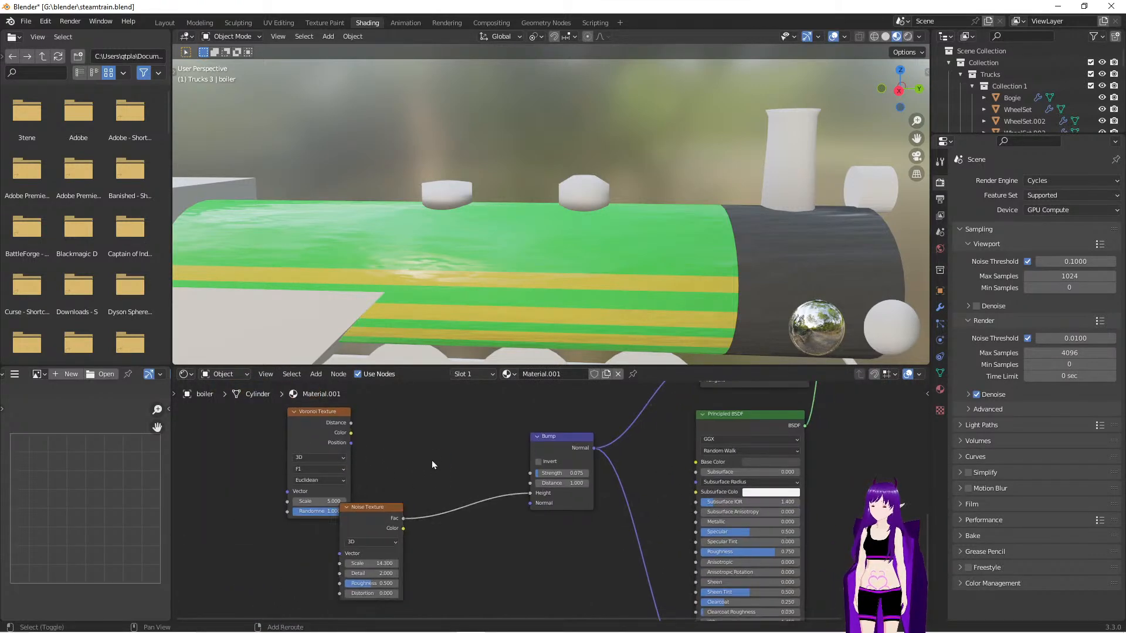
key(shift+a)
click(420, 435)
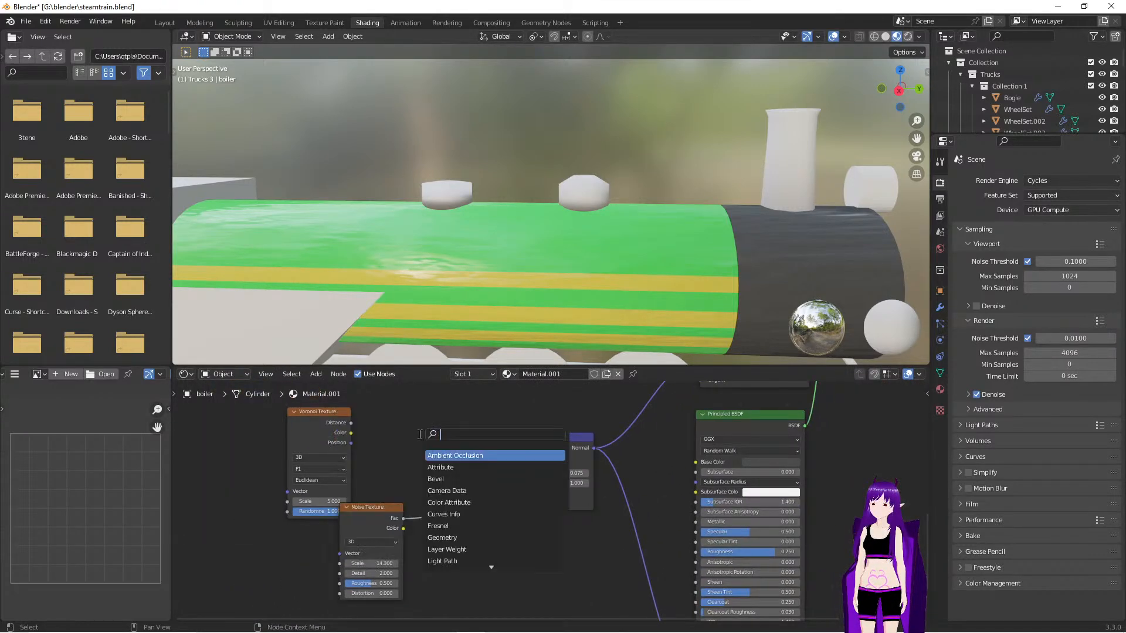
text(math)
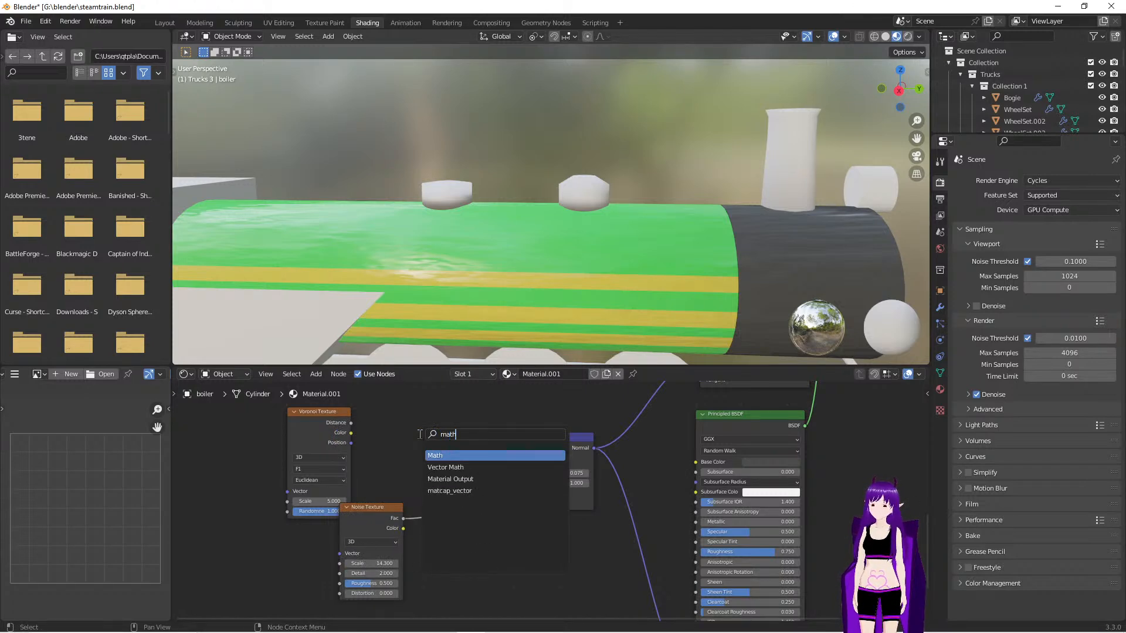
click(446, 453)
click(454, 471)
middle_drag(516, 555, 515, 530)
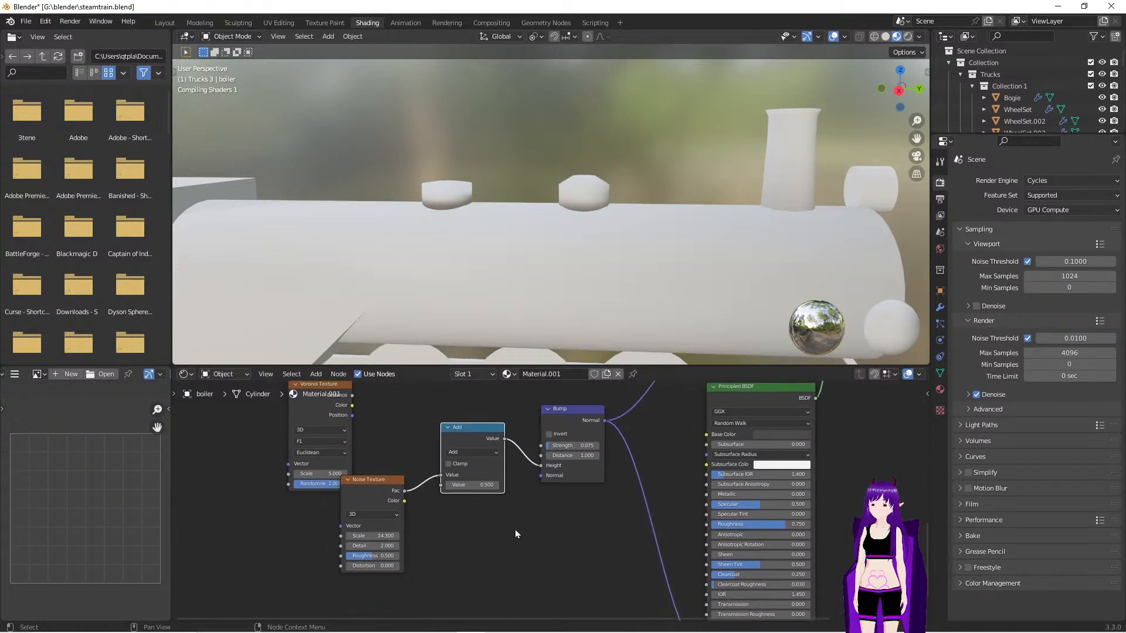
Set the Math node's operation to Multiply
scroll(516, 531, up, 1)
click(459, 444)
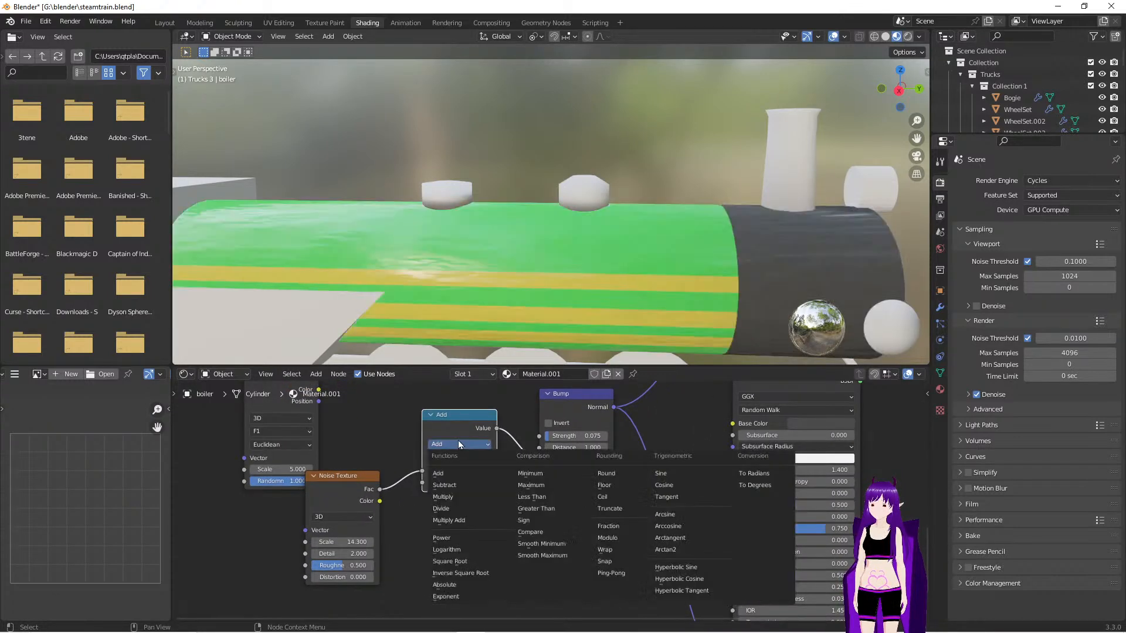
click(456, 499)
middle_drag(466, 536, 468, 504)
Rearrange the texture nodes so the Noise Texture sits beside the Multiply node with the Voronoi Texture below it
drag(394, 449, 529, 521)
mouse_move(529, 521)
middle_down()
mouse_move(542, 554)
mouse_move(515, 536)
middle_up()
drag(502, 543, 397, 413)
middle_drag(383, 407, 373, 452)
drag(294, 402, 352, 586)
middle_drag(488, 573, 482, 513)
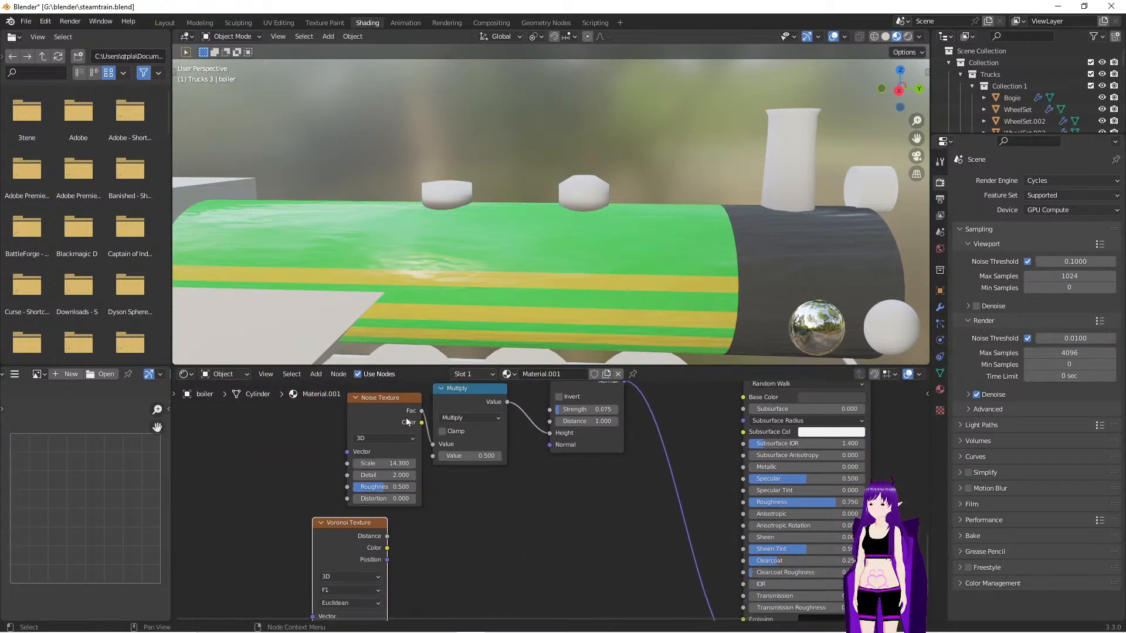
drag(386, 399, 322, 403)
drag(365, 528, 329, 524)
middle_drag(402, 557, 412, 505)
drag(336, 472, 332, 485)
Add a ColorRamp beside the Voronoi Texture and connect the Voronoi's Color output to its Fac
key(shift+space)
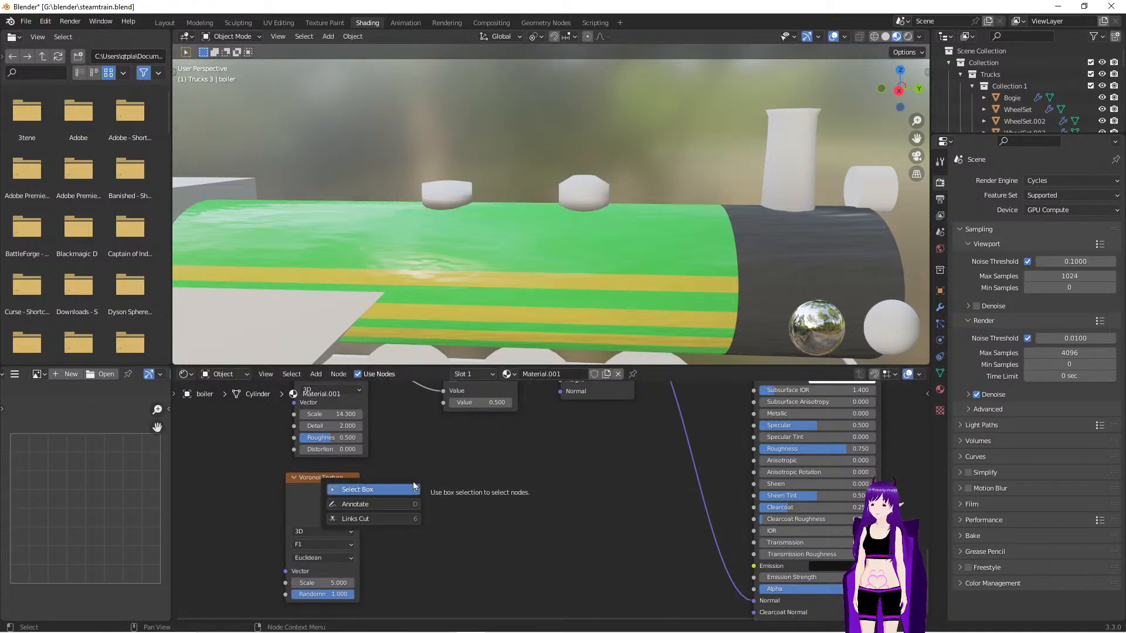
click(403, 490)
key(shift+a)
click(415, 470)
text(col)
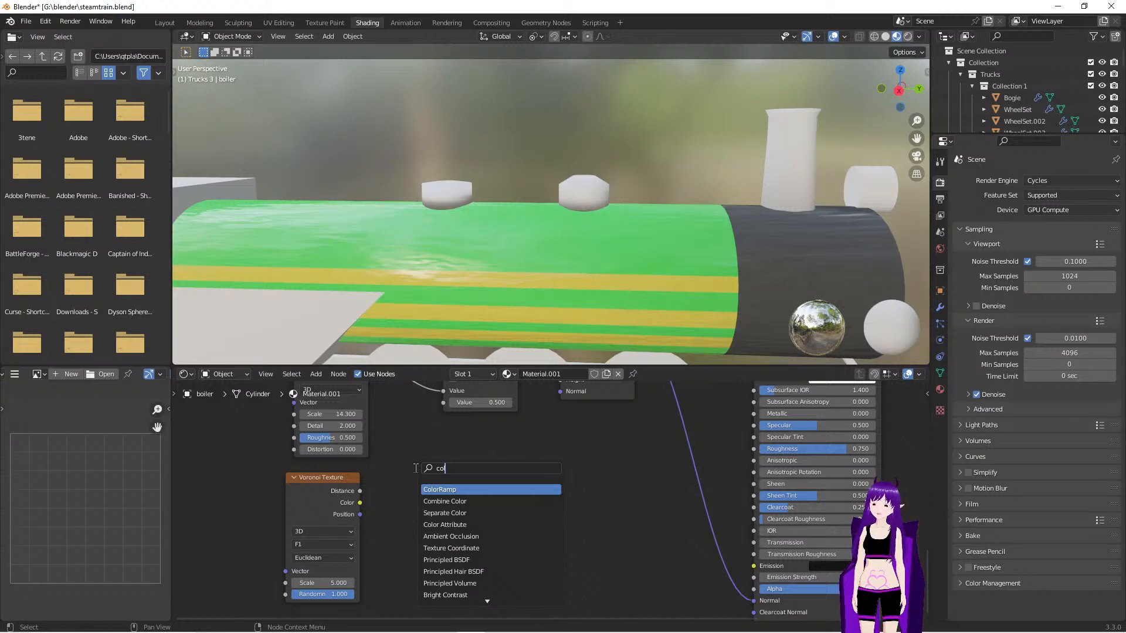
click(478, 492)
drag(366, 495, 394, 573)
click(438, 477)
drag(437, 478, 355, 484)
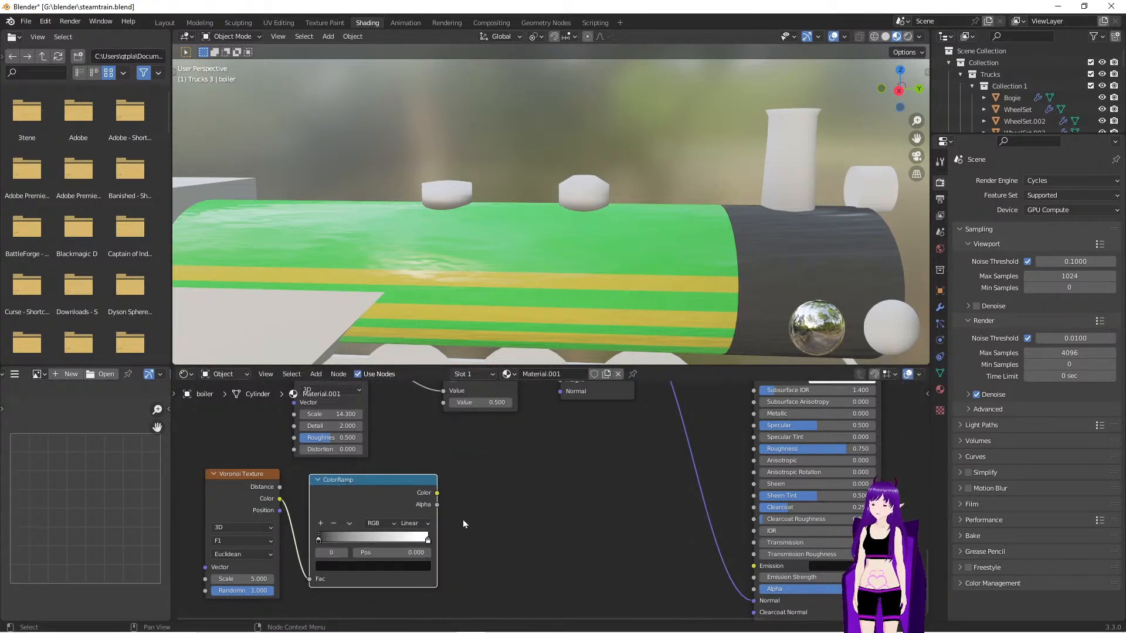
Connect the new ColorRamp's Color output to the Multiply node's second Value input
click(441, 496)
drag(438, 493, 443, 404)
scroll(505, 510, down, 1)
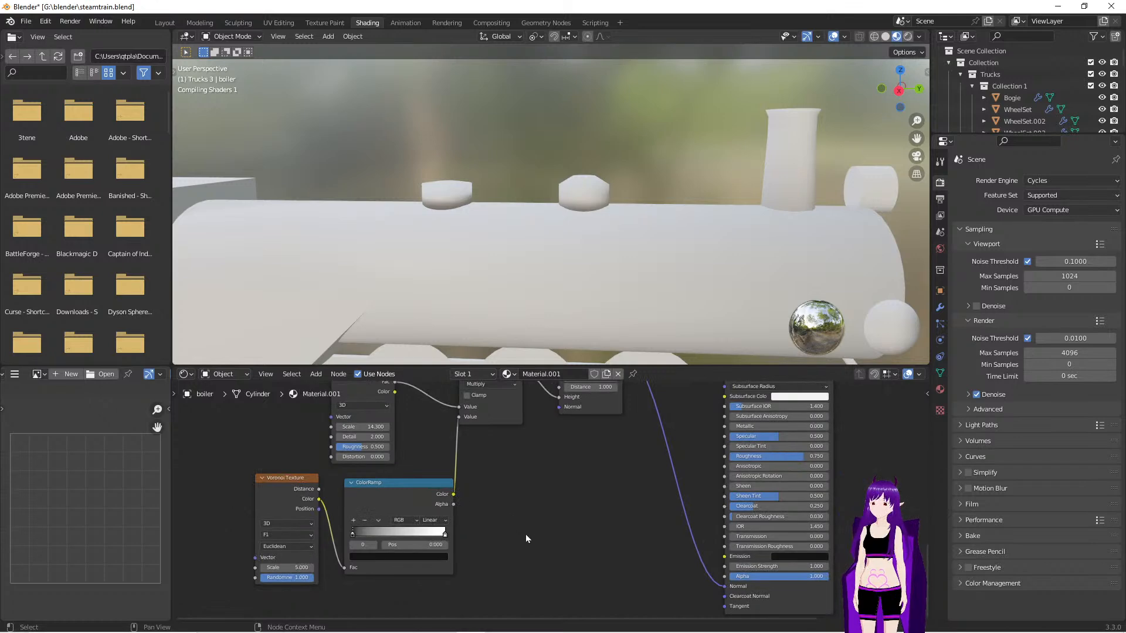
Reposition the Voronoi Texture and its ColorRamp below the Noise Texture, and open the ramp's interpolation options
middle_drag(525, 534, 640, 486)
drag(403, 435, 356, 467)
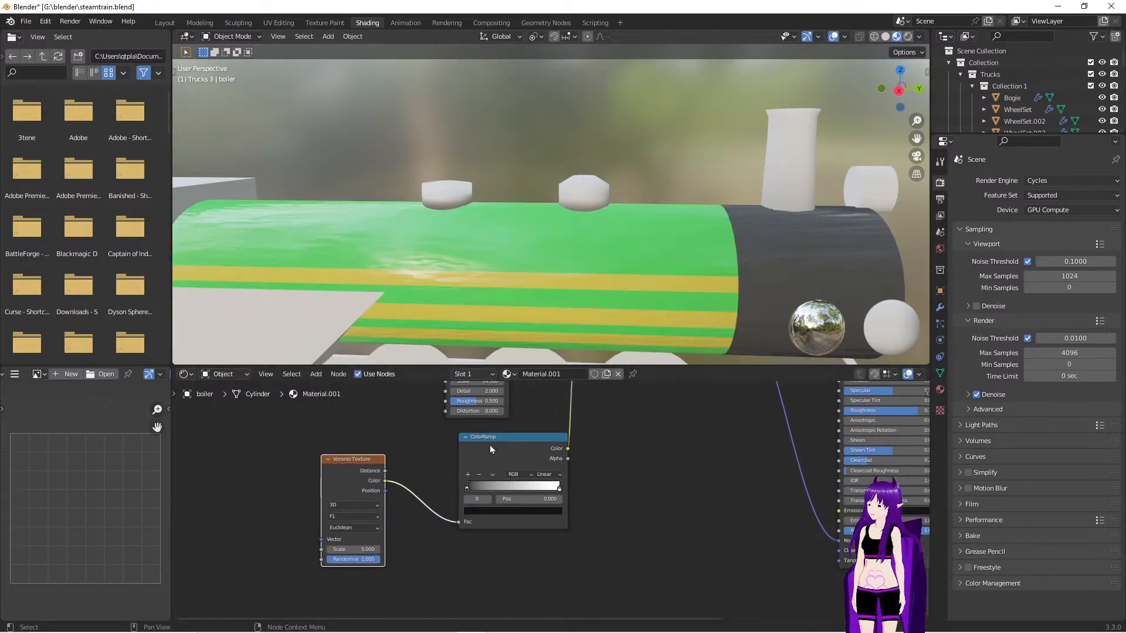
drag(502, 442, 458, 439)
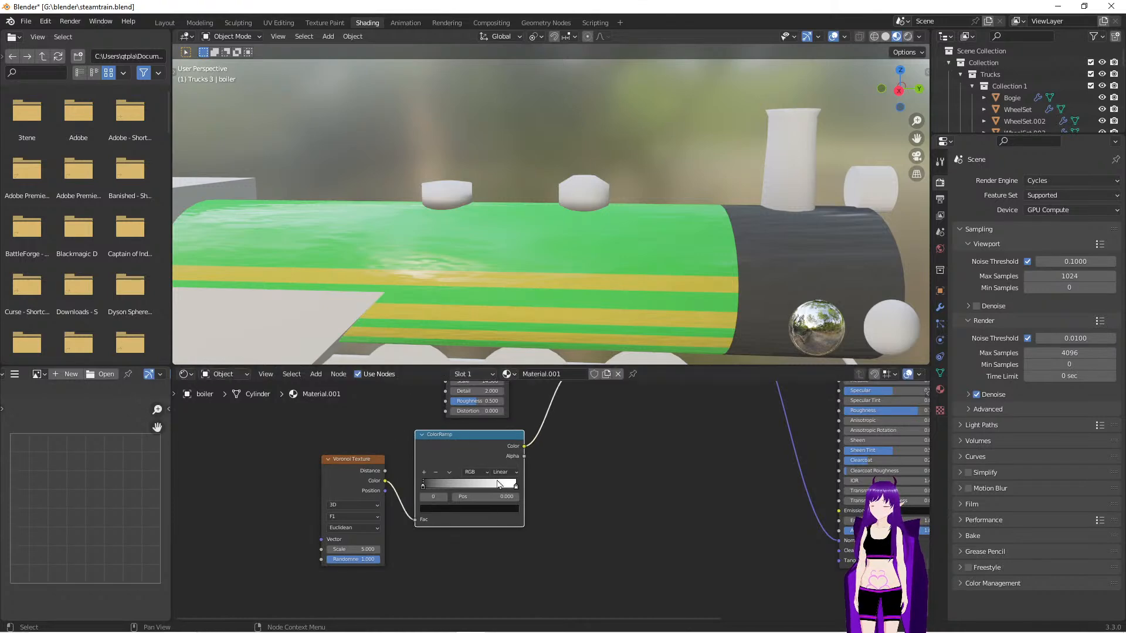
click(505, 473)
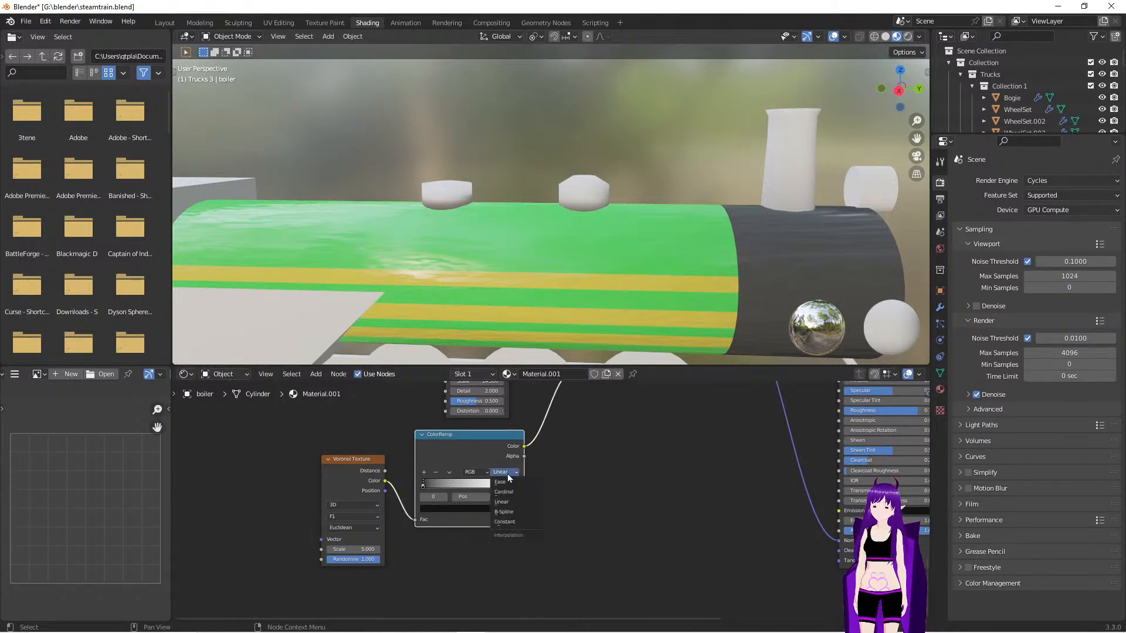
Set the ColorRamp interpolation to Constant and move its white stop to about 0.105
click(523, 523)
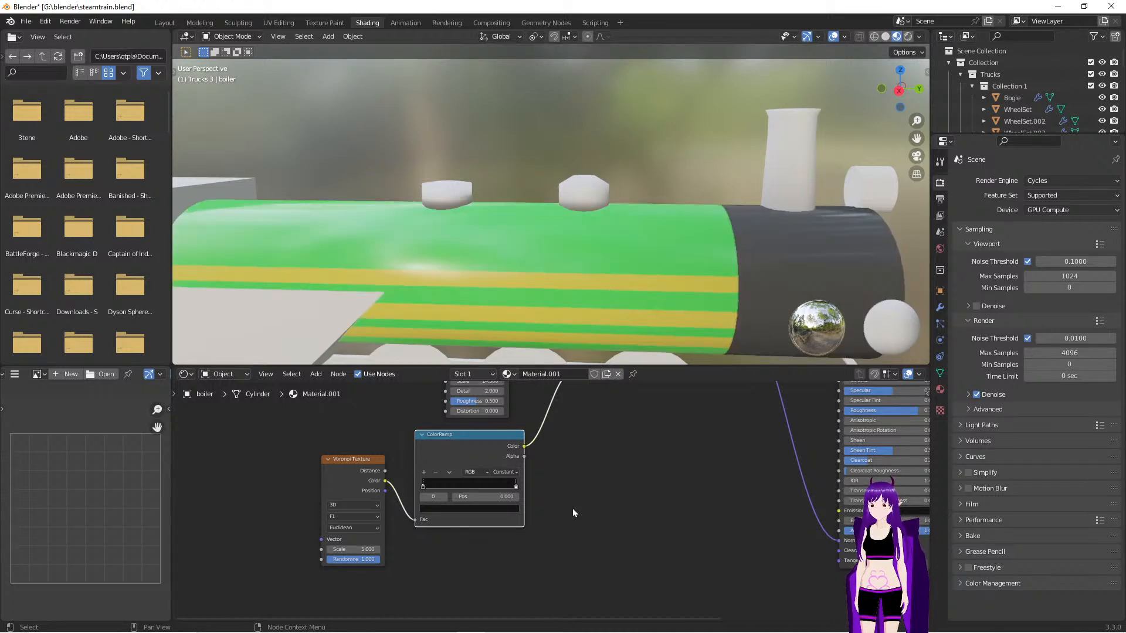
scroll(572, 509, up, 2)
middle_drag(592, 523, 653, 493)
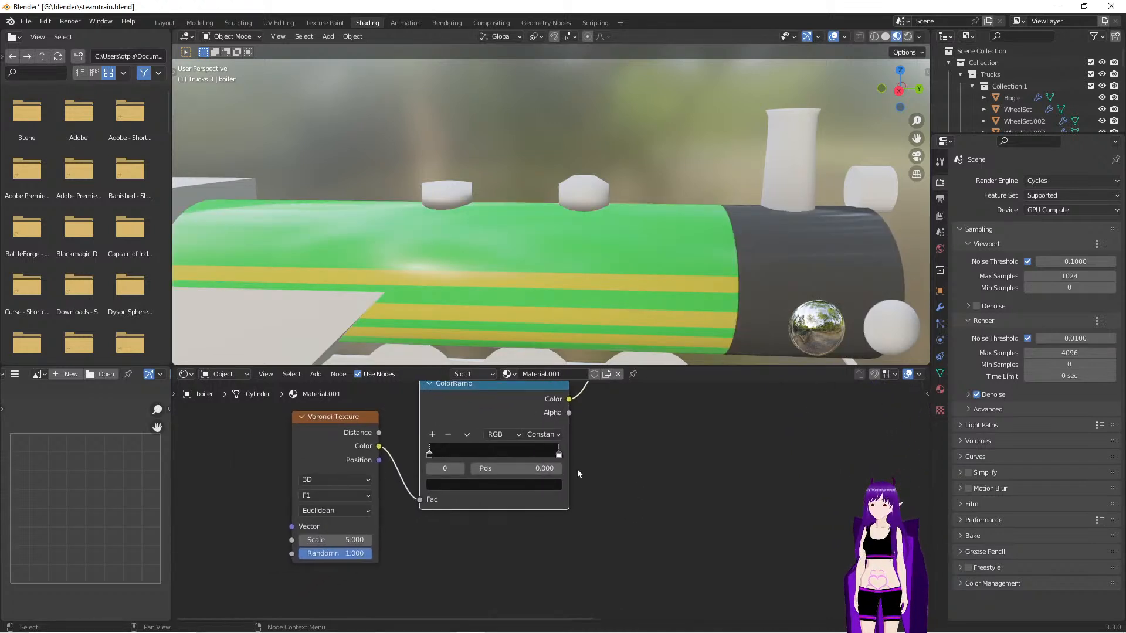
drag(559, 458, 436, 465)
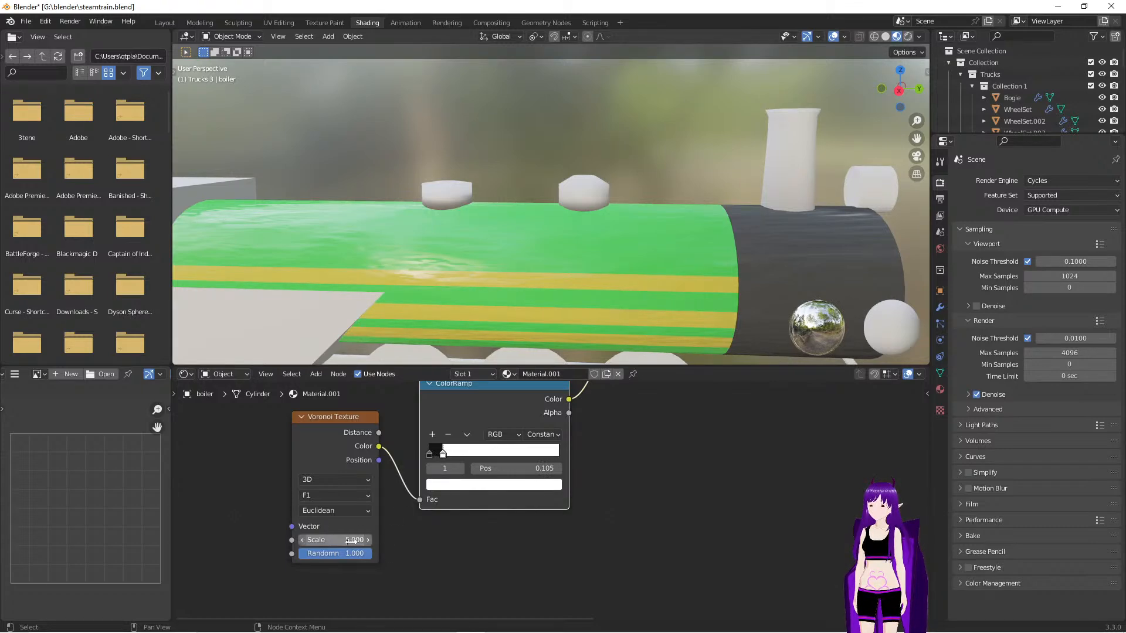
Raise the Voronoi Texture scale to 16.2 and move the ColorRamp's white stop to 0.609
drag(336, 540, 351, 540)
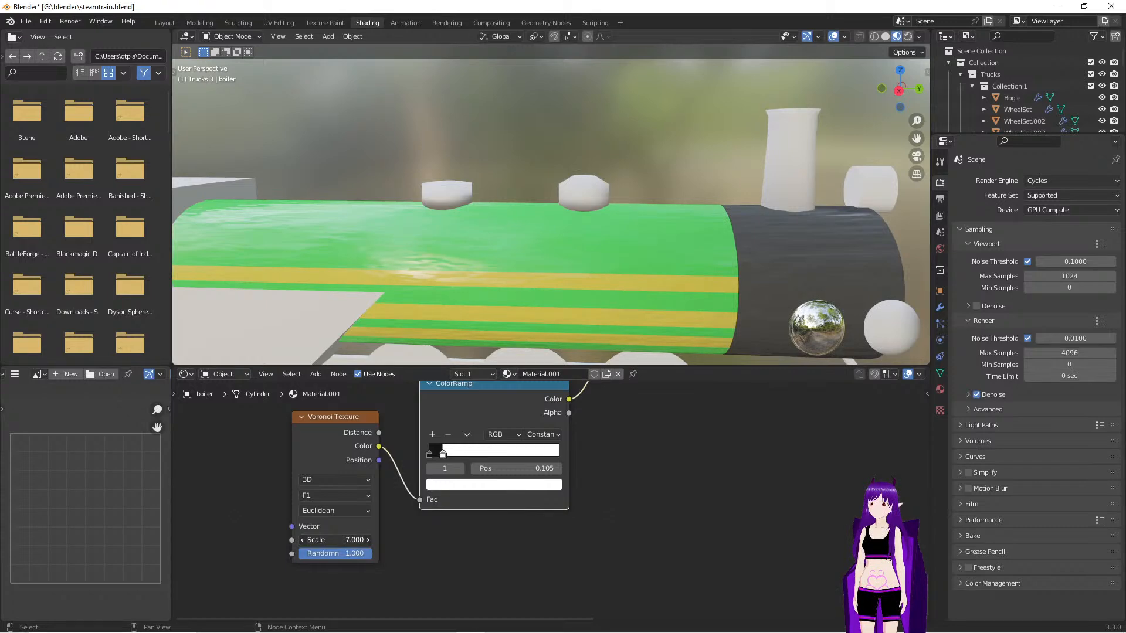
drag(352, 540, 379, 540)
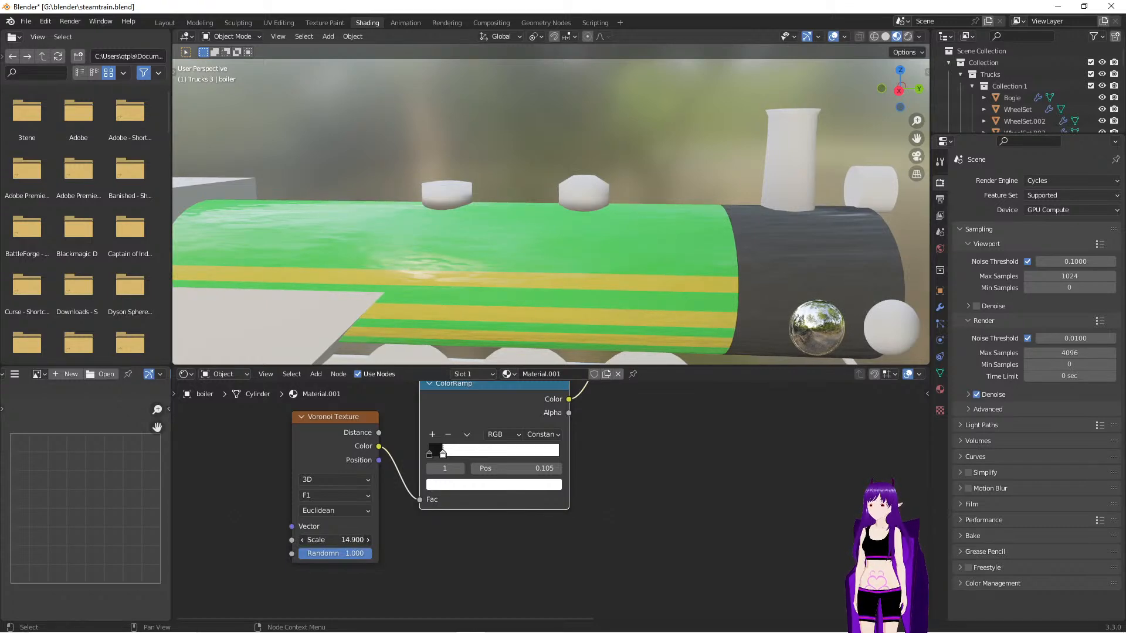
drag(443, 455, 509, 456)
click(514, 455)
Rename the boiler's material as boiler
mouse_move(611, 334)
middle_down()
mouse_move(561, 306)
mouse_move(502, 295)
mouse_move(392, 308)
mouse_move(401, 333)
mouse_move(456, 290)
mouse_move(634, 301)
mouse_move(599, 256)
mouse_move(631, 321)
mouse_move(615, 340)
mouse_move(516, 304)
mouse_move(696, 319)
mouse_move(608, 322)
middle_up()
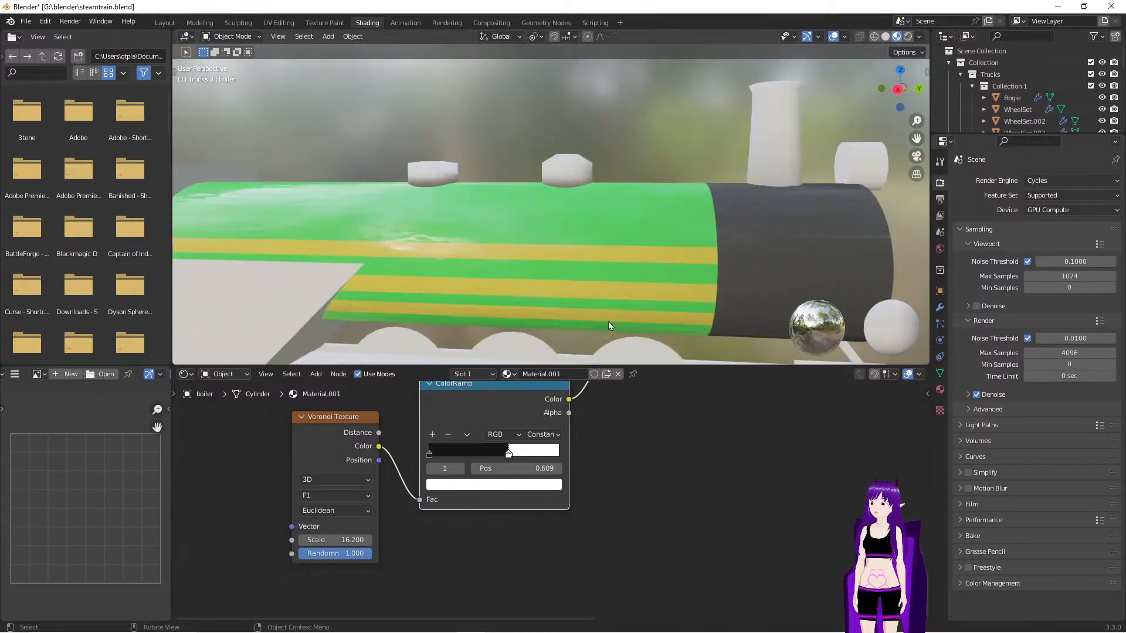
scroll(609, 323, down, 3)
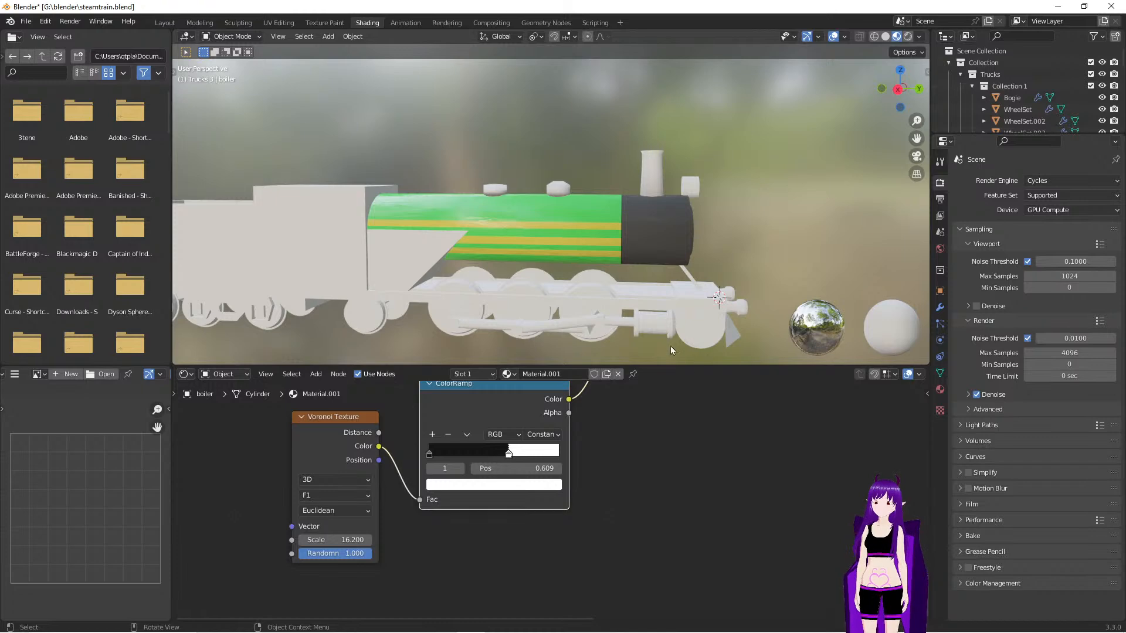
scroll(681, 458, down, 3)
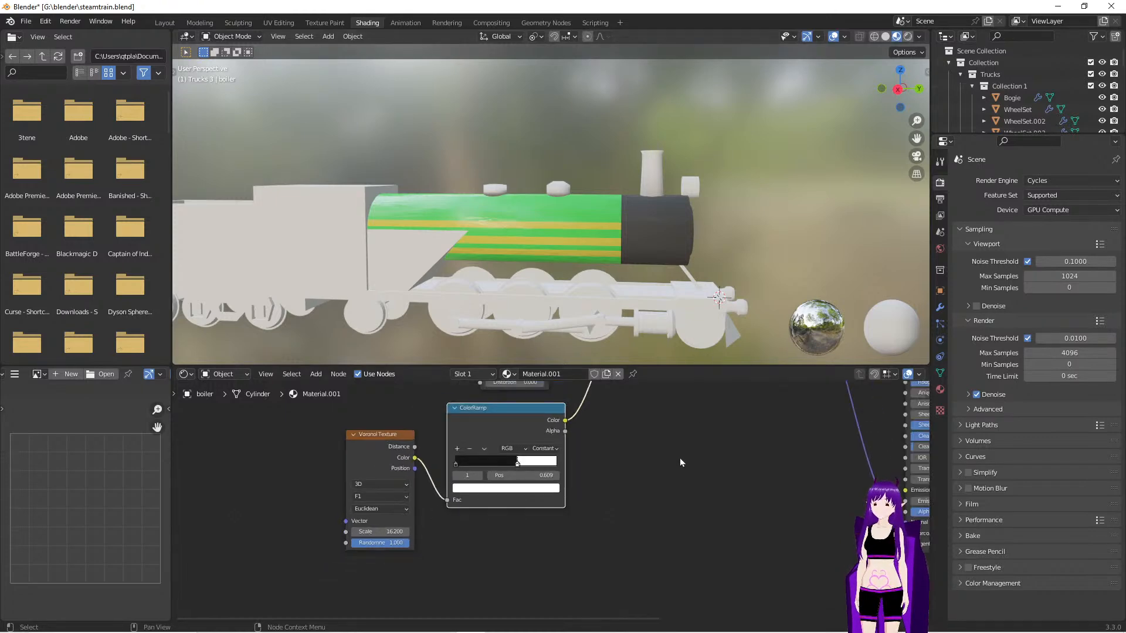
double_click(550, 373)
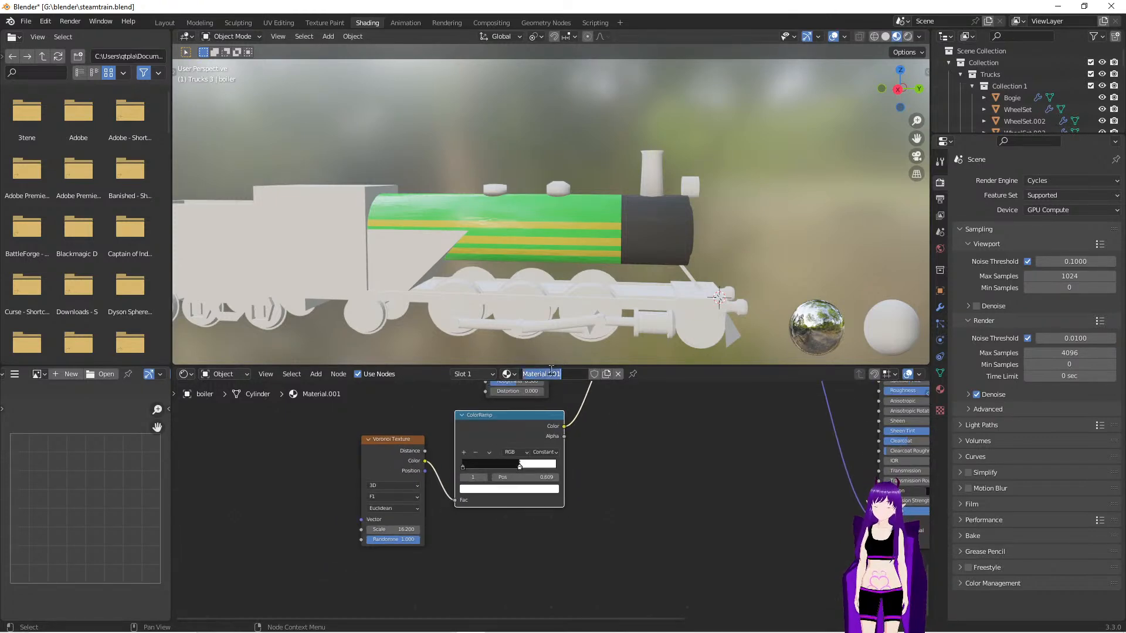
text(bp)
key(BackSpace)
text(oiler)
key(Return)
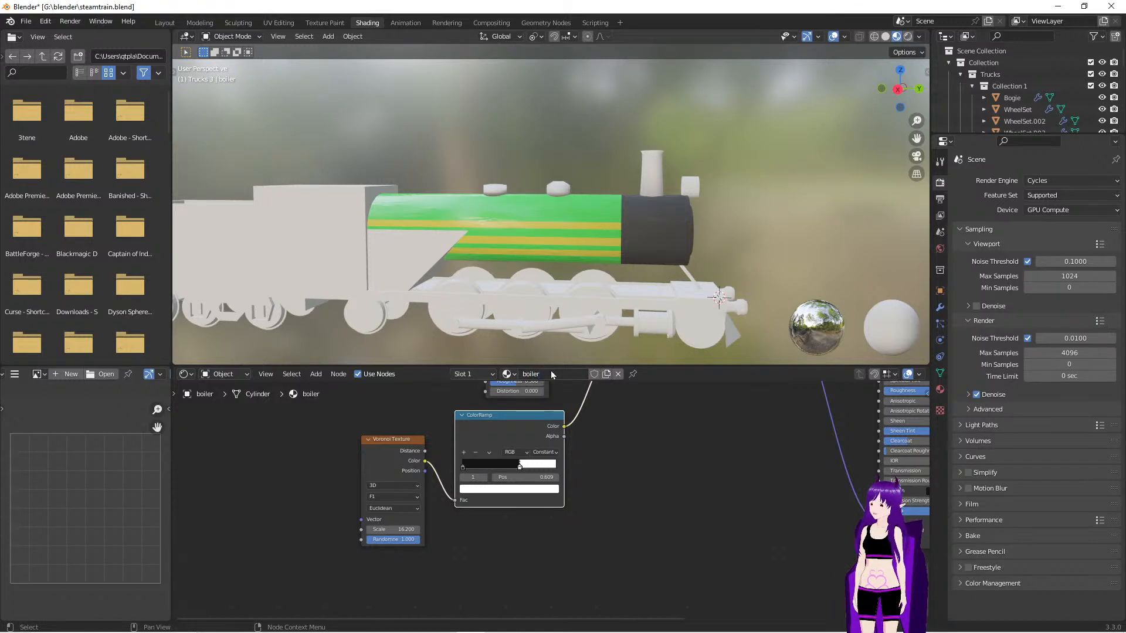
Switch to the Layout workspace and show the locomotive in Rendered viewport shading from the front
middle_drag(708, 287, 765, 245)
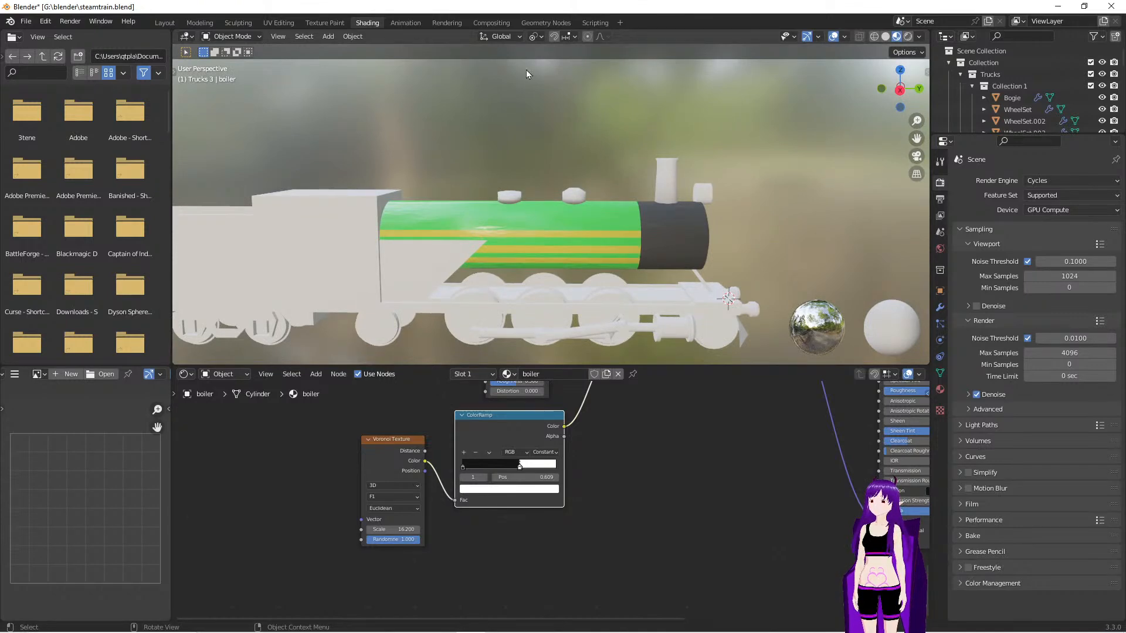
click(167, 24)
mouse_move(611, 276)
middle_down()
mouse_move(534, 267)
mouse_move(611, 271)
middle_up()
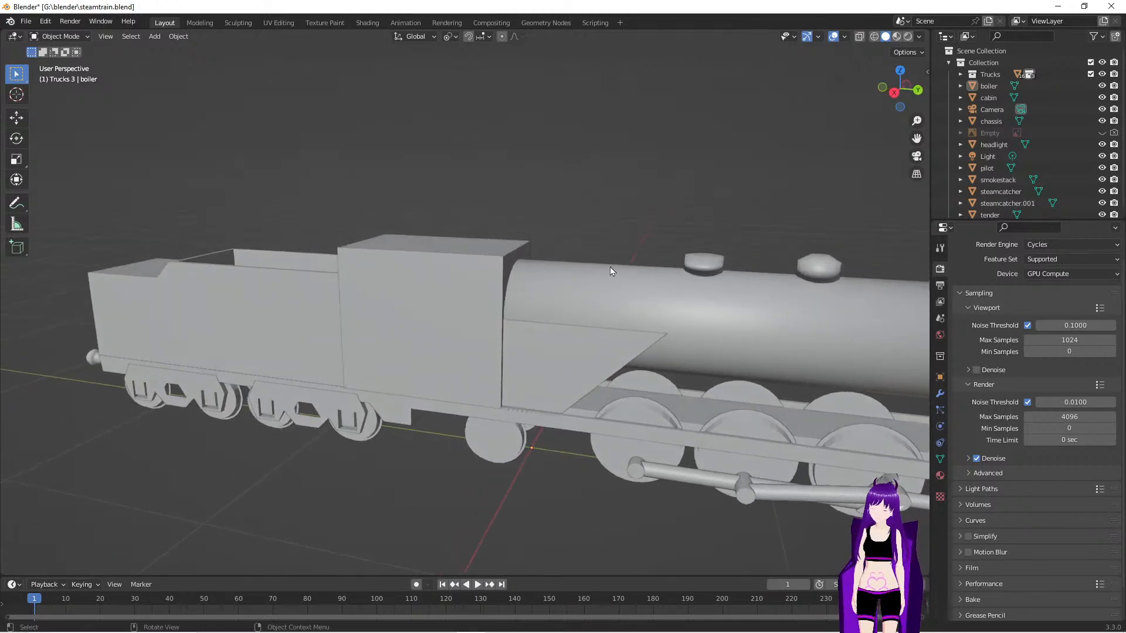
key(z)
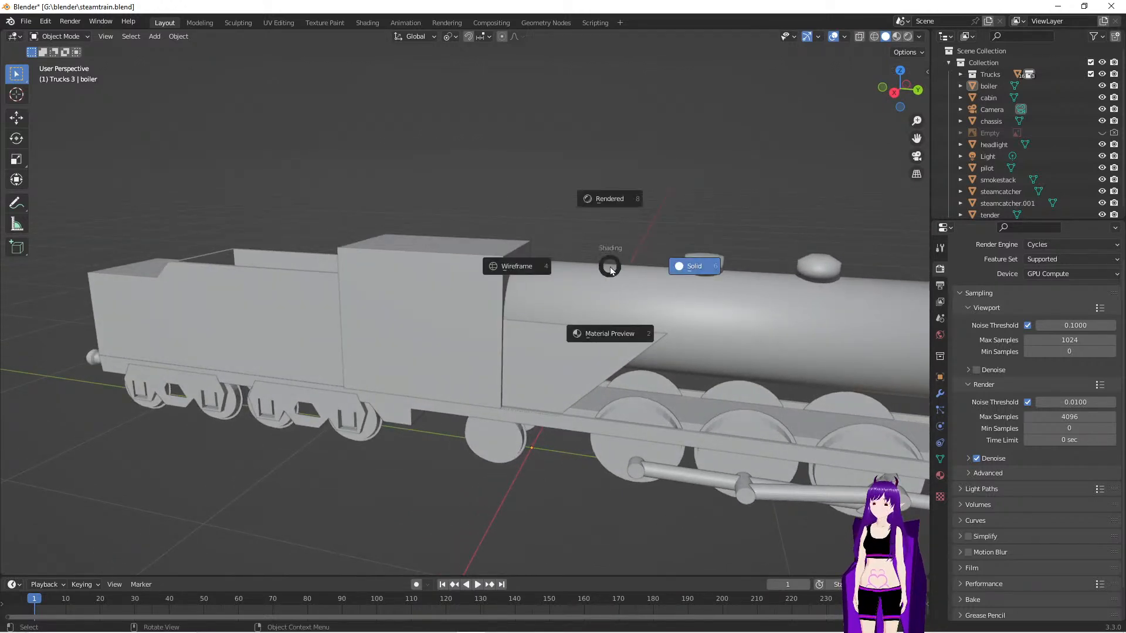
click(606, 207)
middle_drag(695, 337, 635, 328)
mouse_move(613, 385)
middle_down()
mouse_move(629, 378)
mouse_move(611, 386)
middle_up()
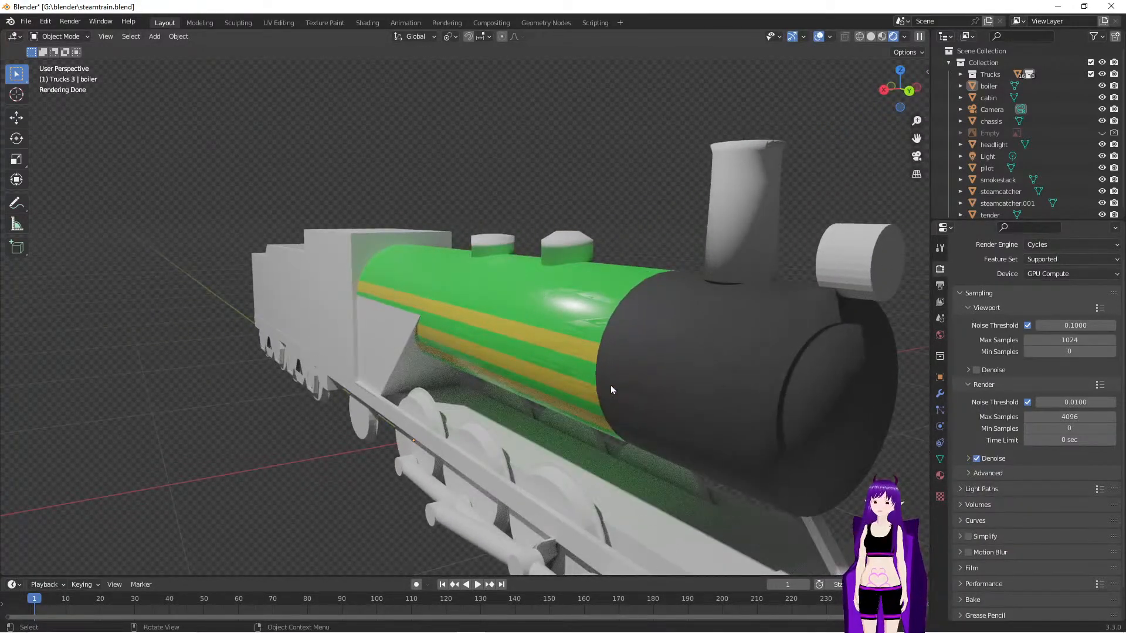
middle_drag(678, 361, 673, 363)
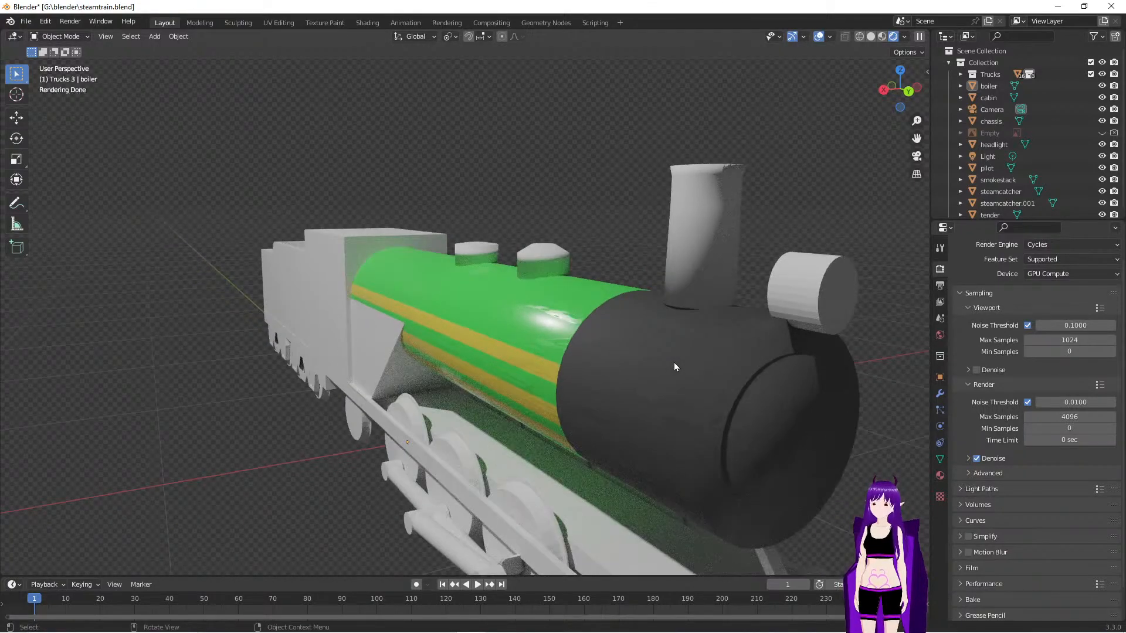
Select the smokestack and enter Edit Mode on its mesh
click(715, 237)
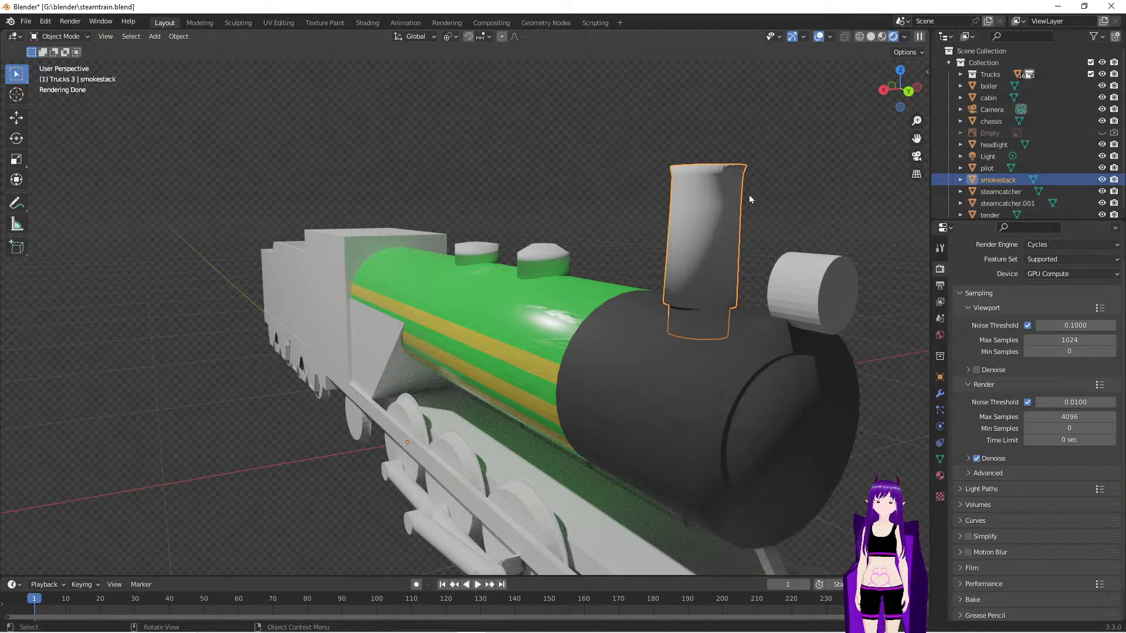
key(KP_Decimal)
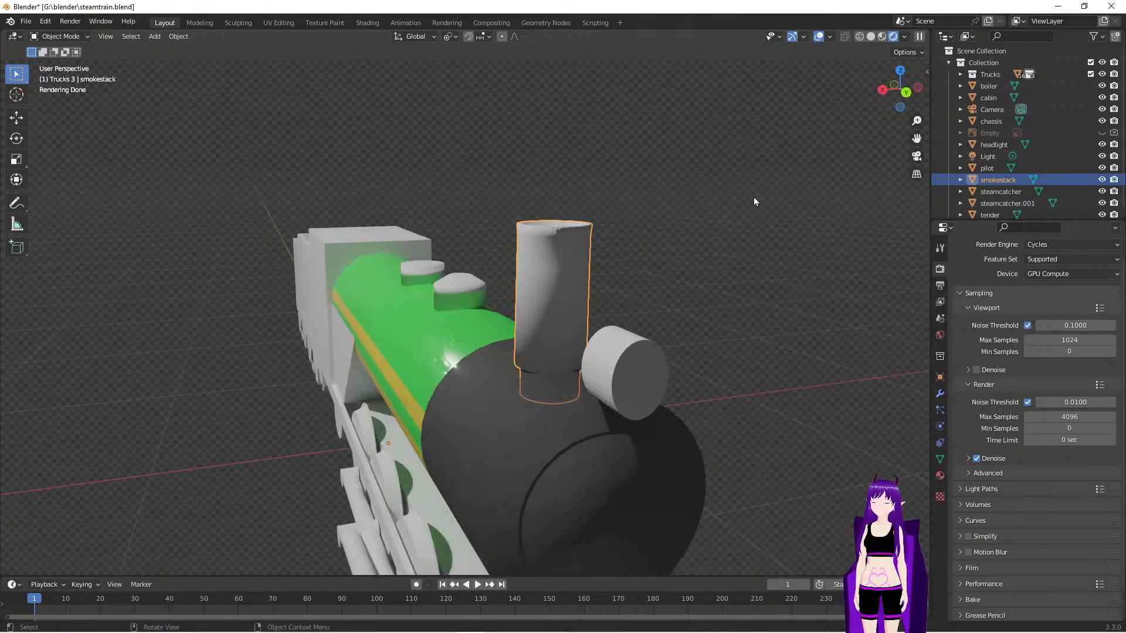
key(Tab)
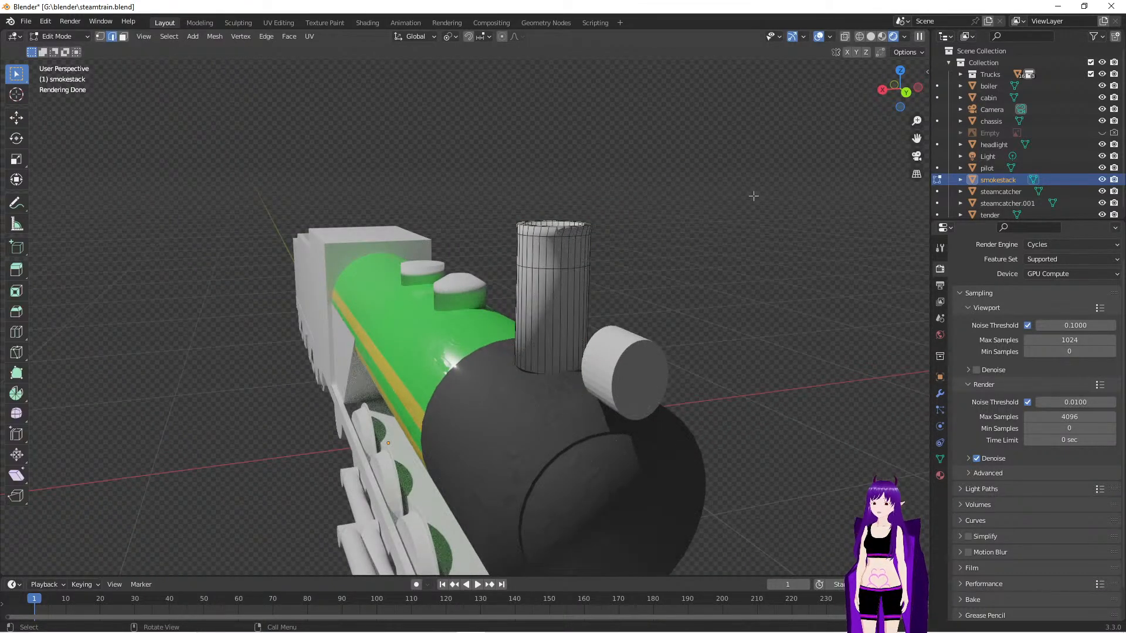
key(Tab)
key(Tab)
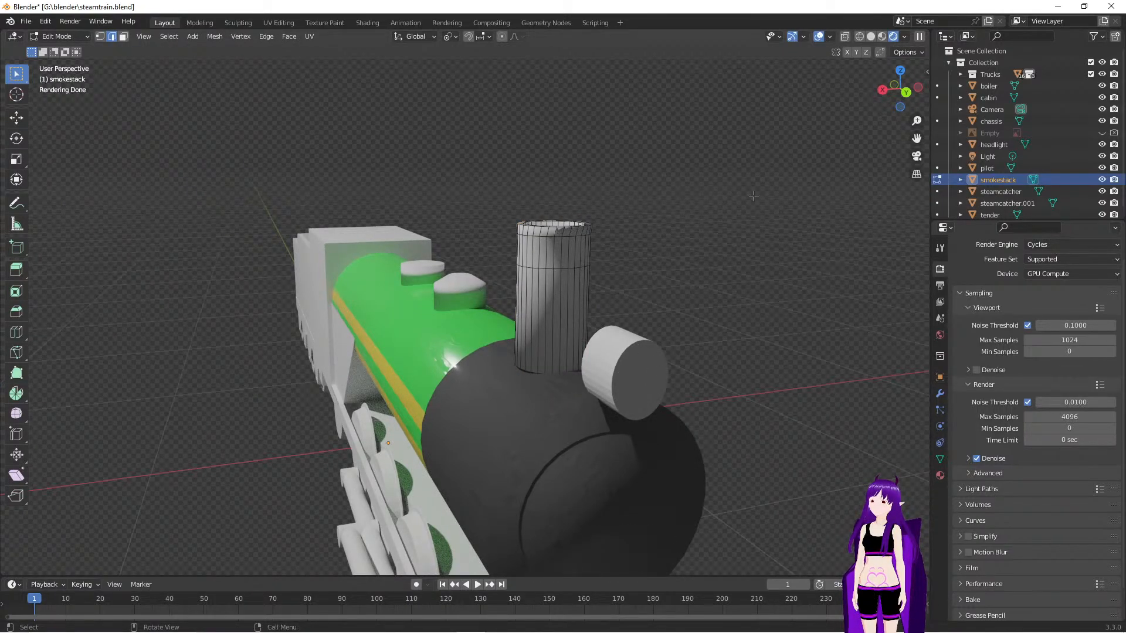
Box-select the visible edges of the smokestack's upper section
drag(496, 208, 617, 307)
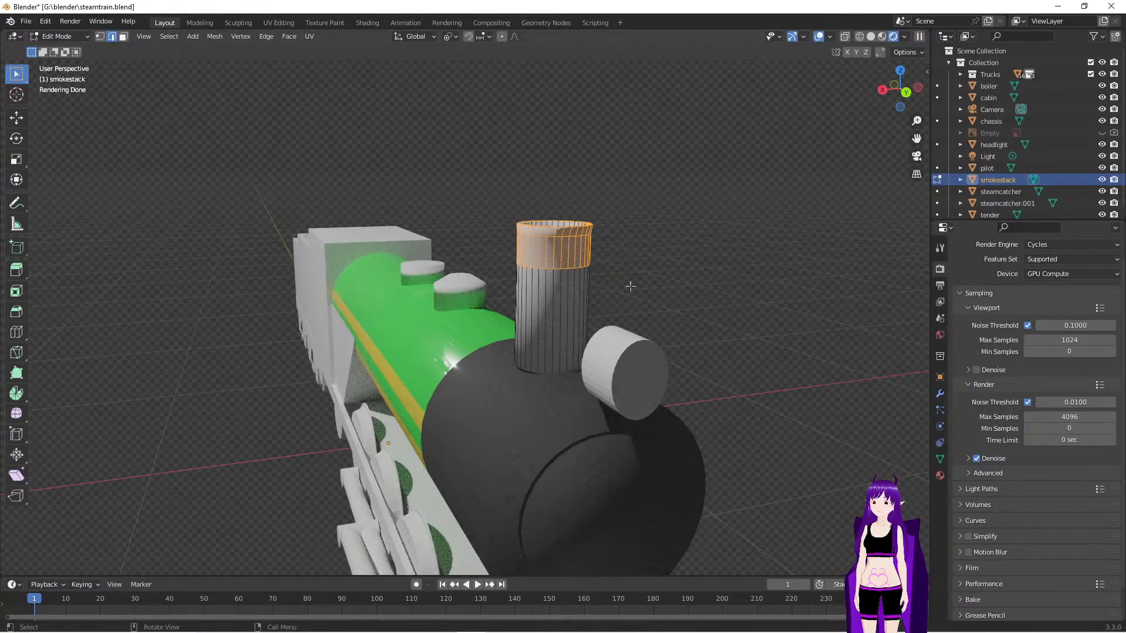
scroll(664, 270, up, 4)
middle_drag(785, 231, 745, 307)
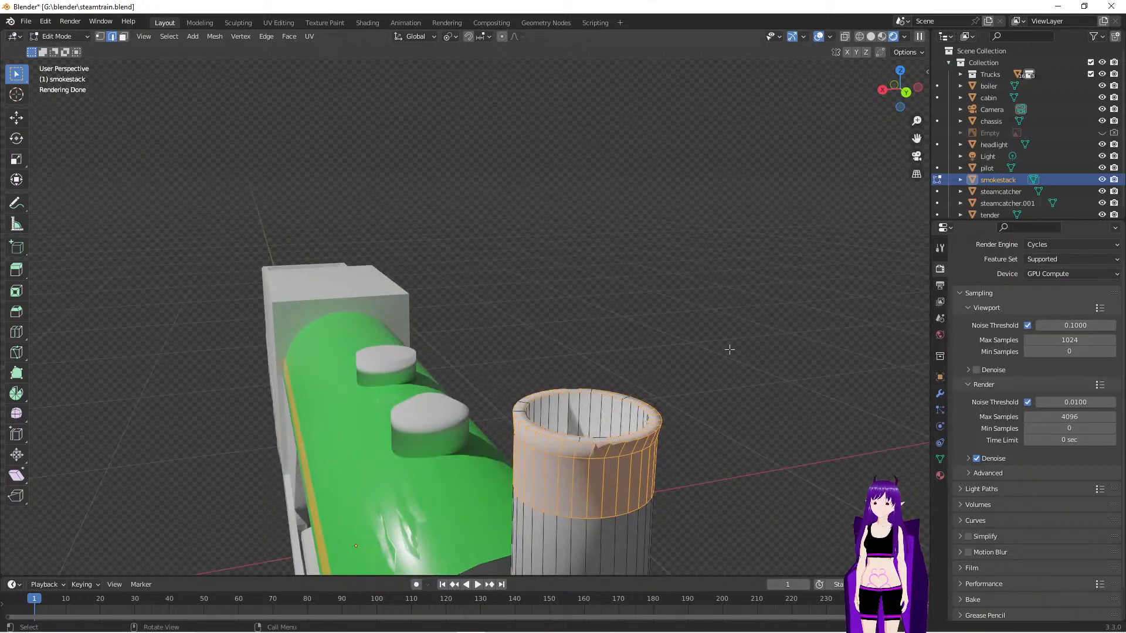
Switch to wireframe display and select the faces of the thin rim band at the smokestack's top in face mode
key(shift+z)
middle_drag(739, 377, 737, 374)
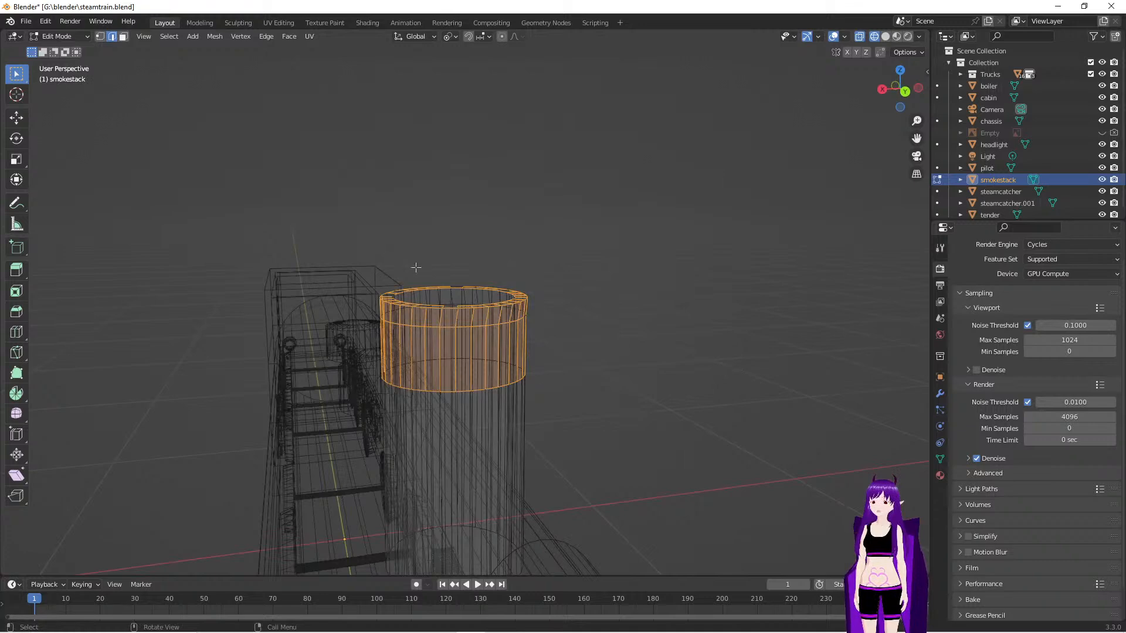
drag(351, 246, 549, 315)
middle_drag(583, 328, 588, 325)
drag(336, 176, 562, 228)
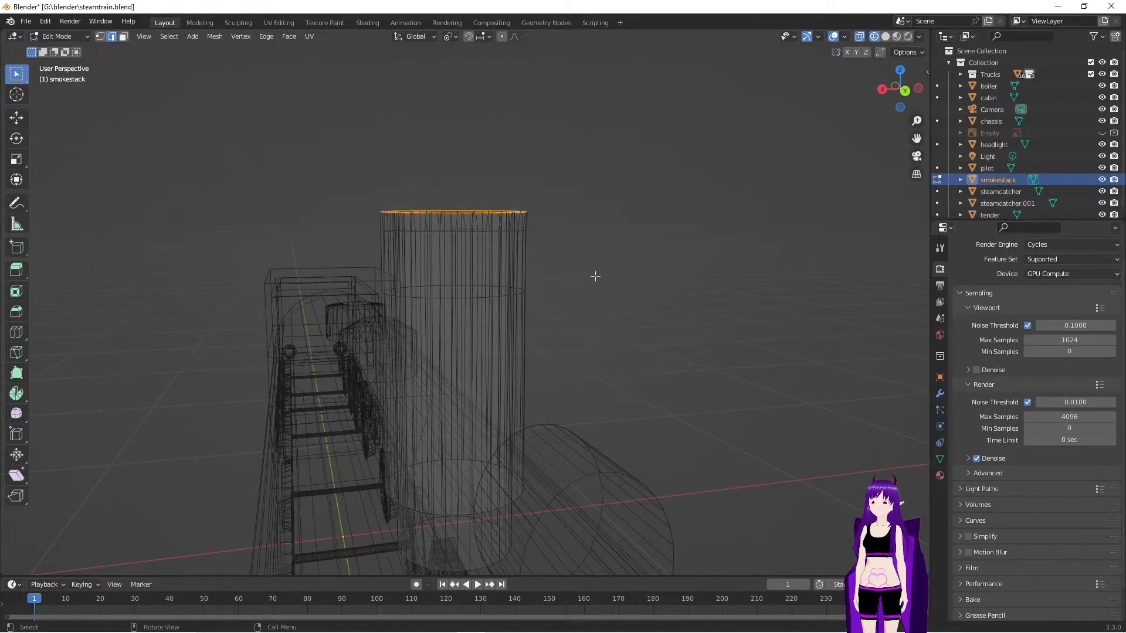
drag(335, 176, 396, 149)
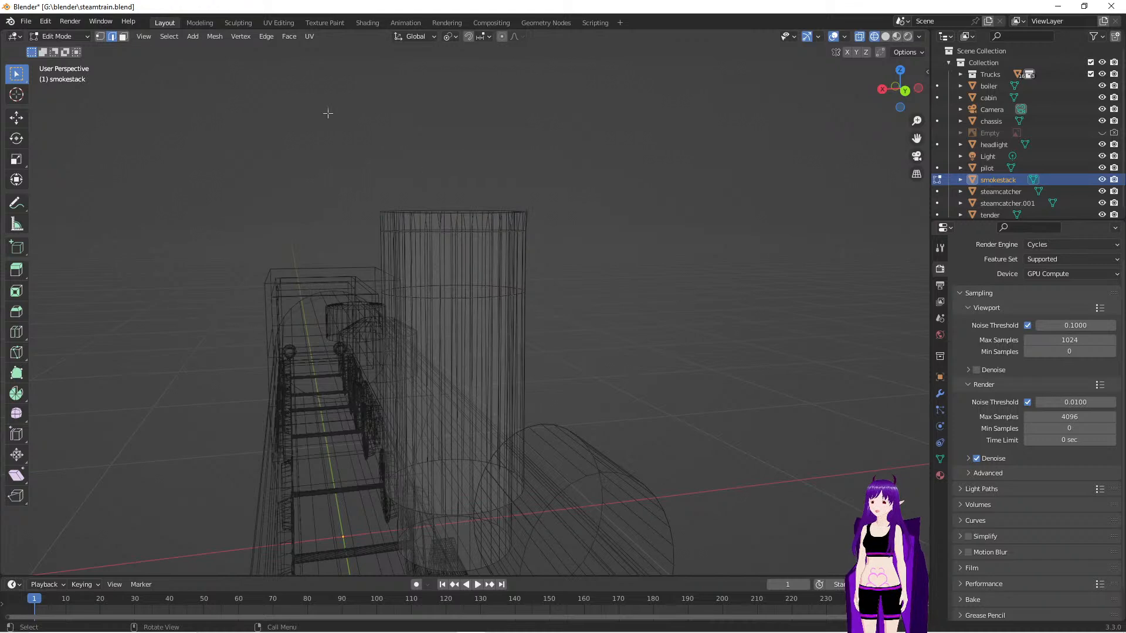
key(3)
drag(326, 157, 546, 223)
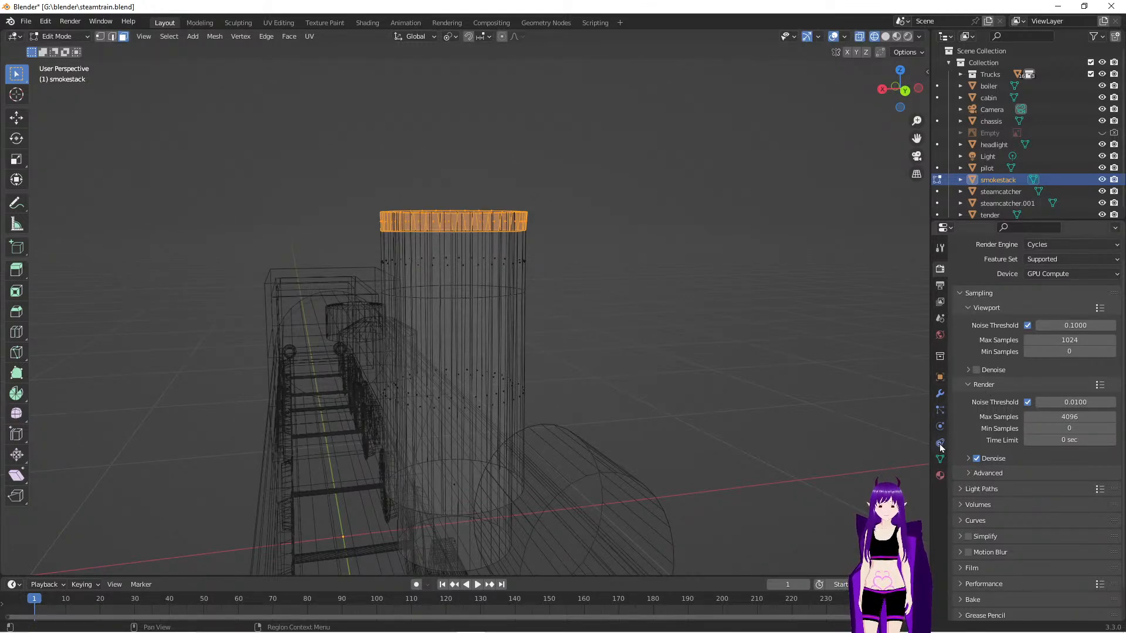
Add a new material to the smokestack and name it Smoke Stack Trim
click(939, 476)
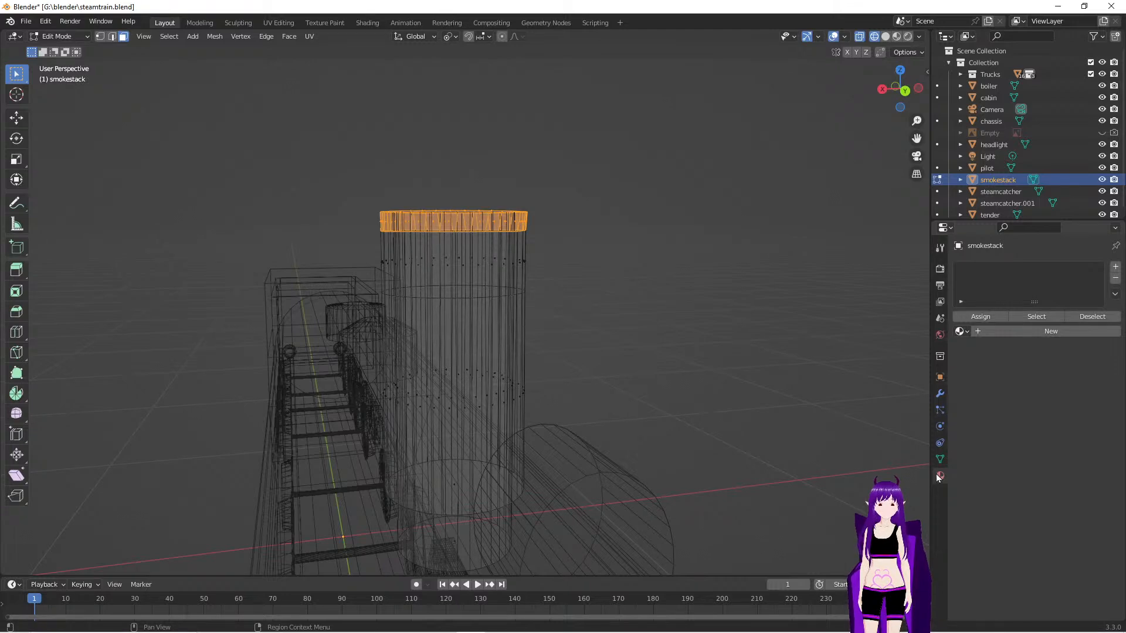
click(1022, 329)
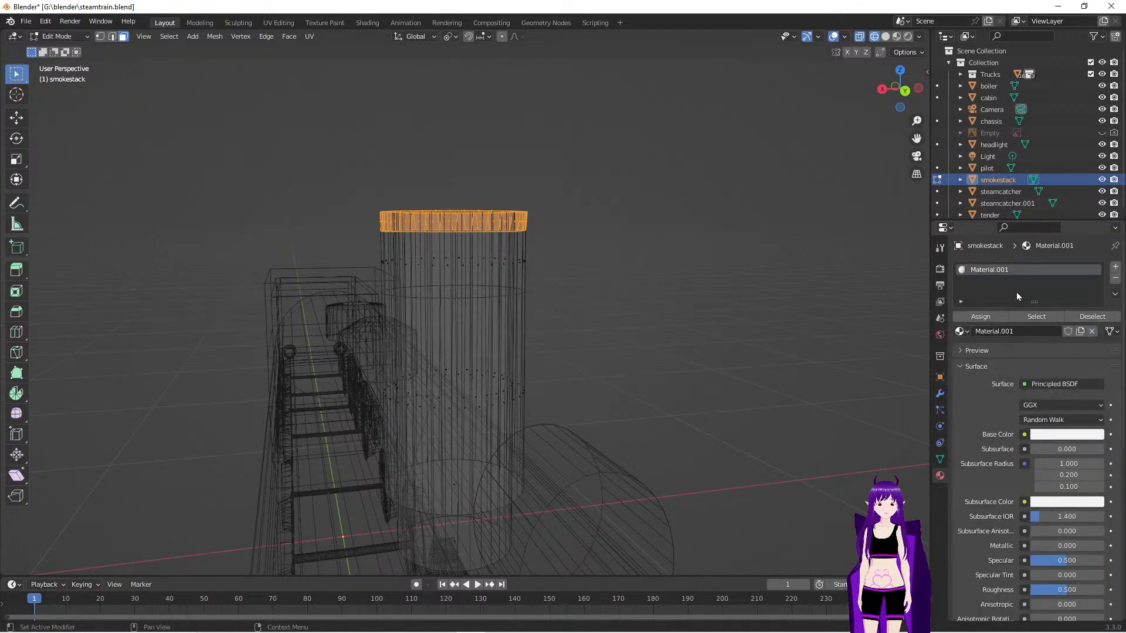
double_click(1014, 331)
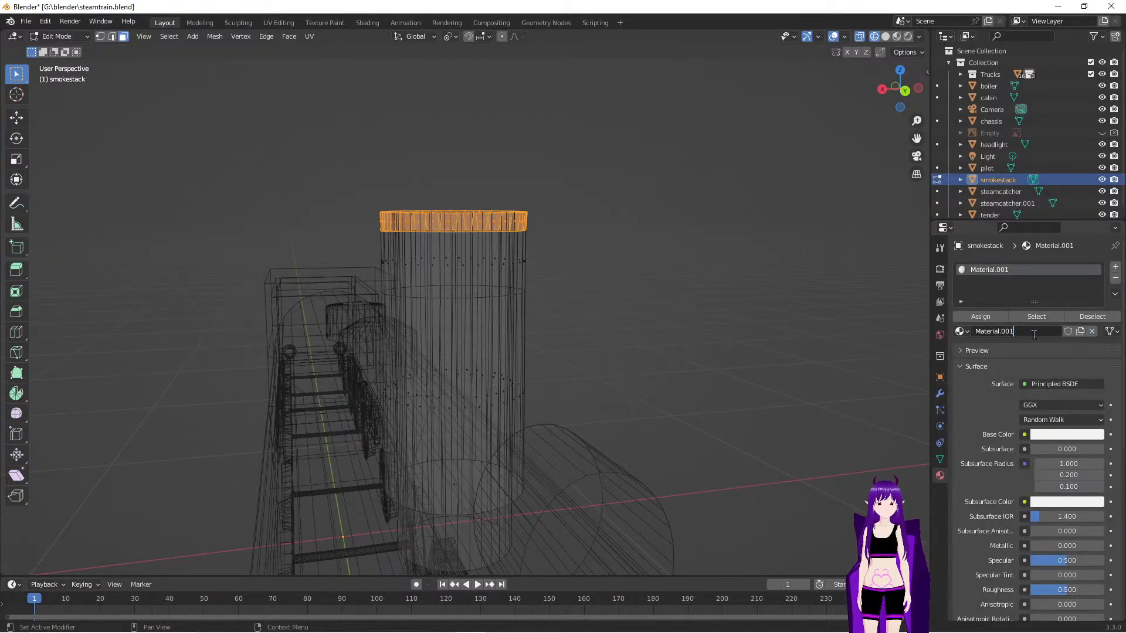
key(BackSpace)
key(BackSpace)
key(BackSpace)
key(BackSpace)
key(BackSpace)
key(BackSpace)
key(BackSpace)
key(BackSpace)
key(BackSpace)
key(BackSpace)
key(BackSpace)
key(BackSpace)
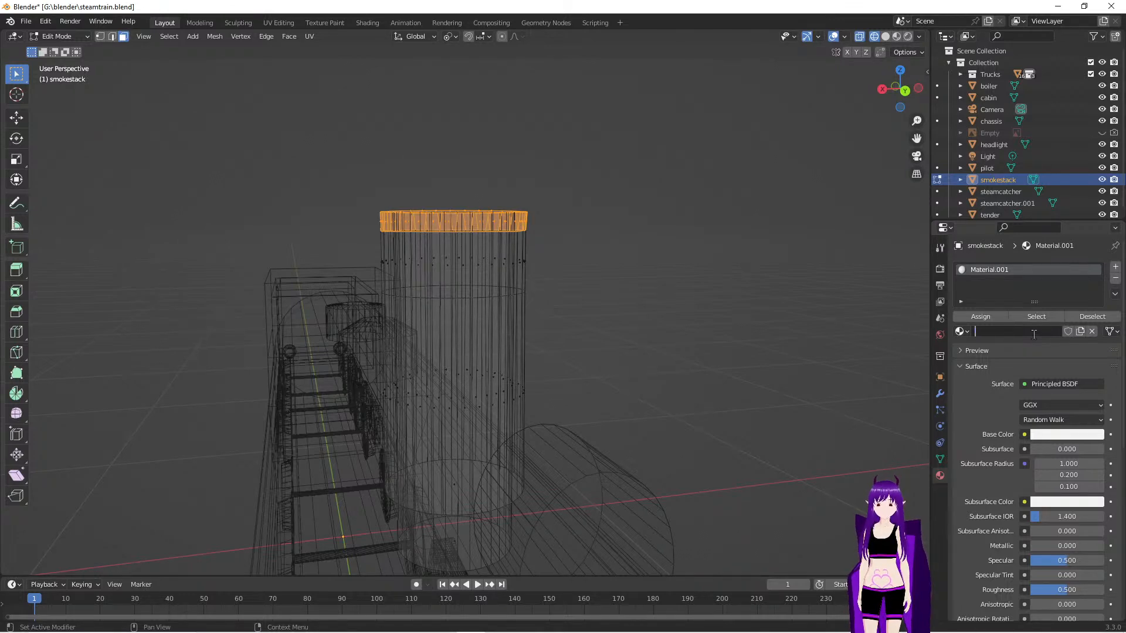
text(Smoke Stack)
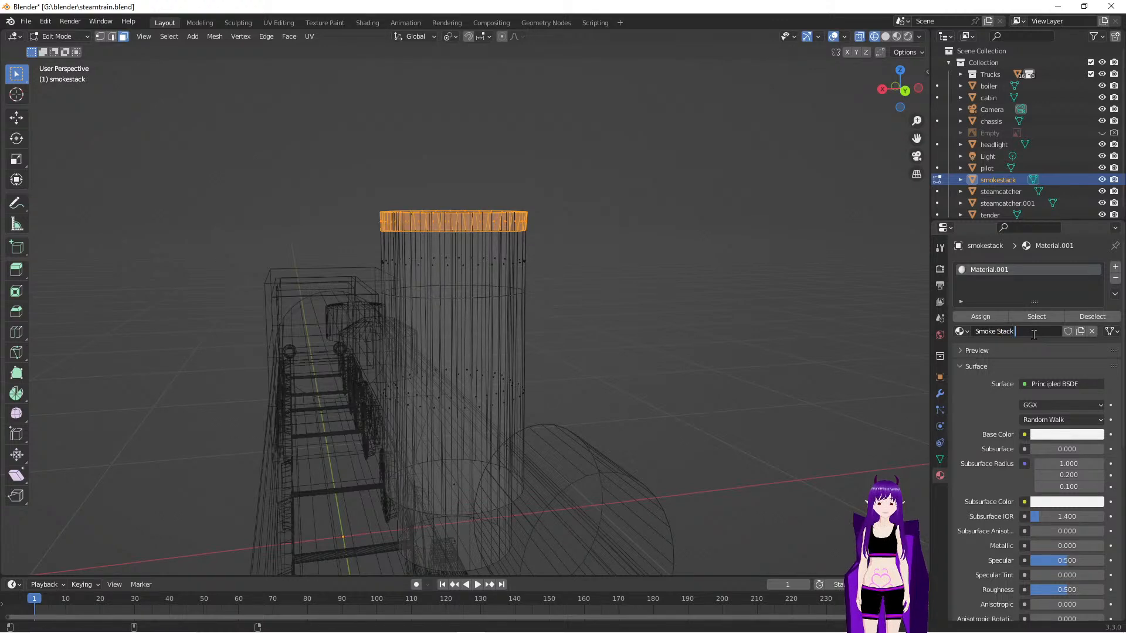
text( Trim)
key(Return)
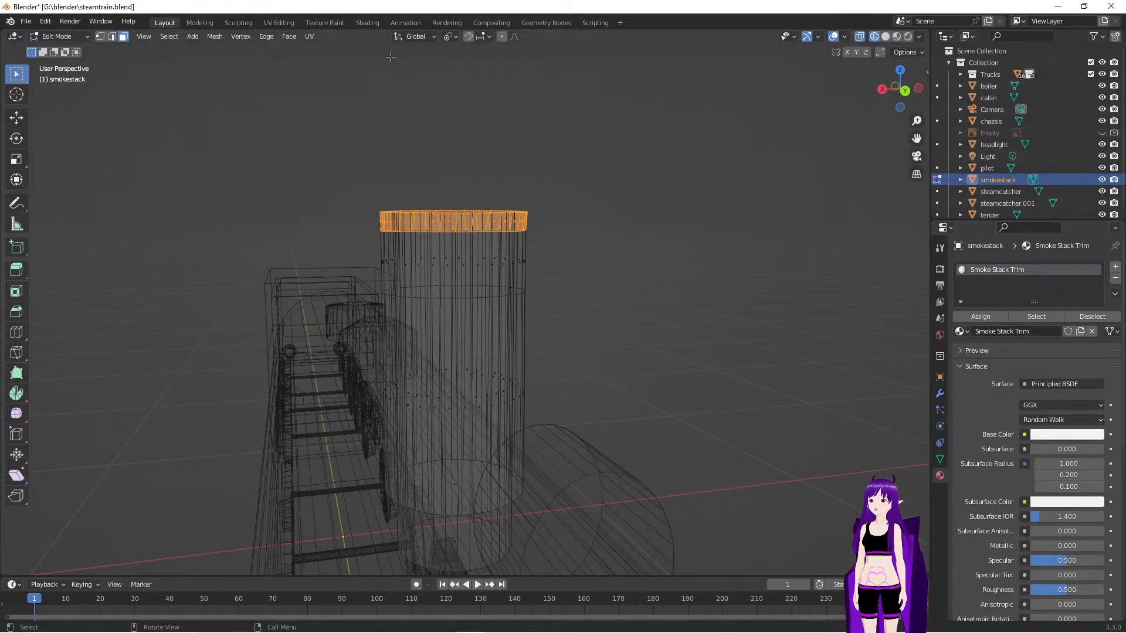
Return to the Shading workspace, frame the smokestack closely, and display its Smoke Stack Trim material properties
click(371, 24)
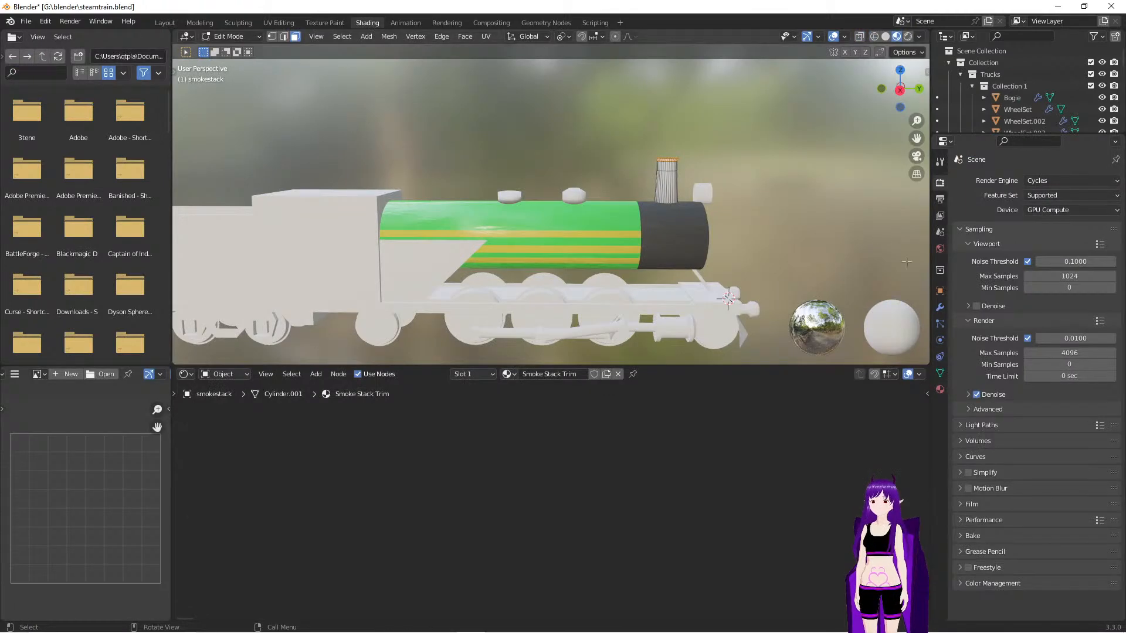
middle_drag(840, 230, 786, 215)
scroll(815, 244, up, 4)
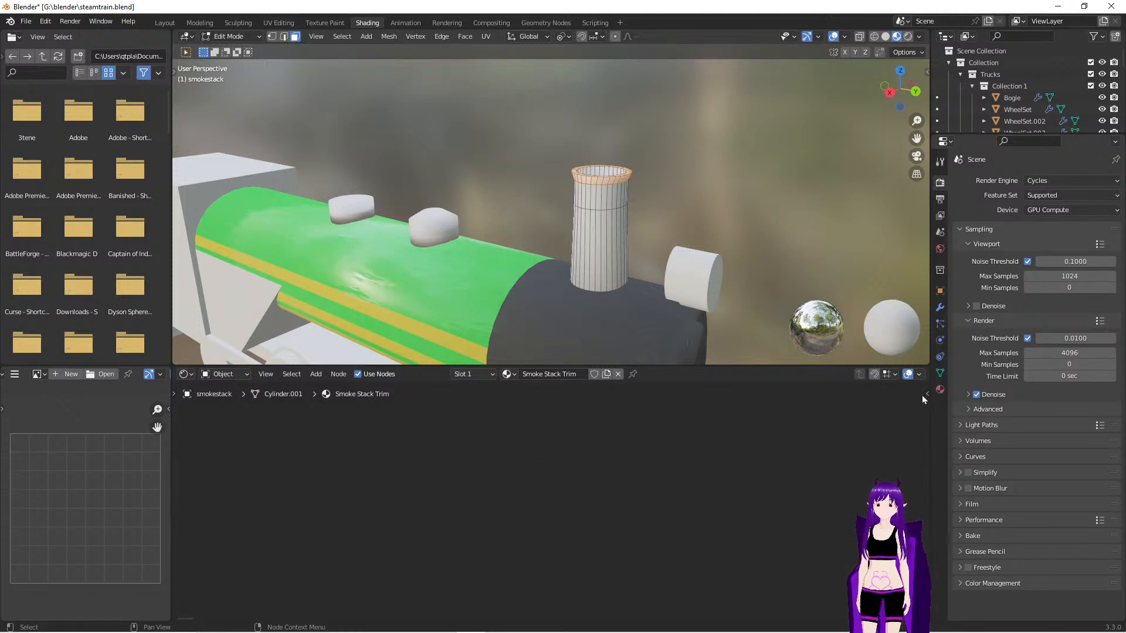
drag(870, 396, 931, 393)
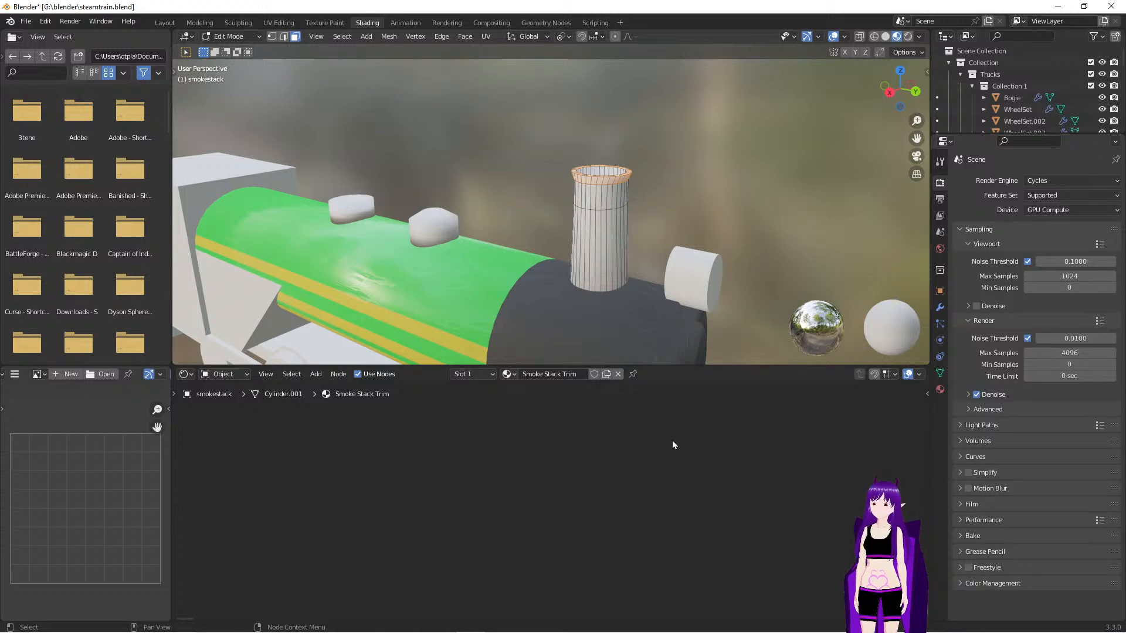
click(939, 391)
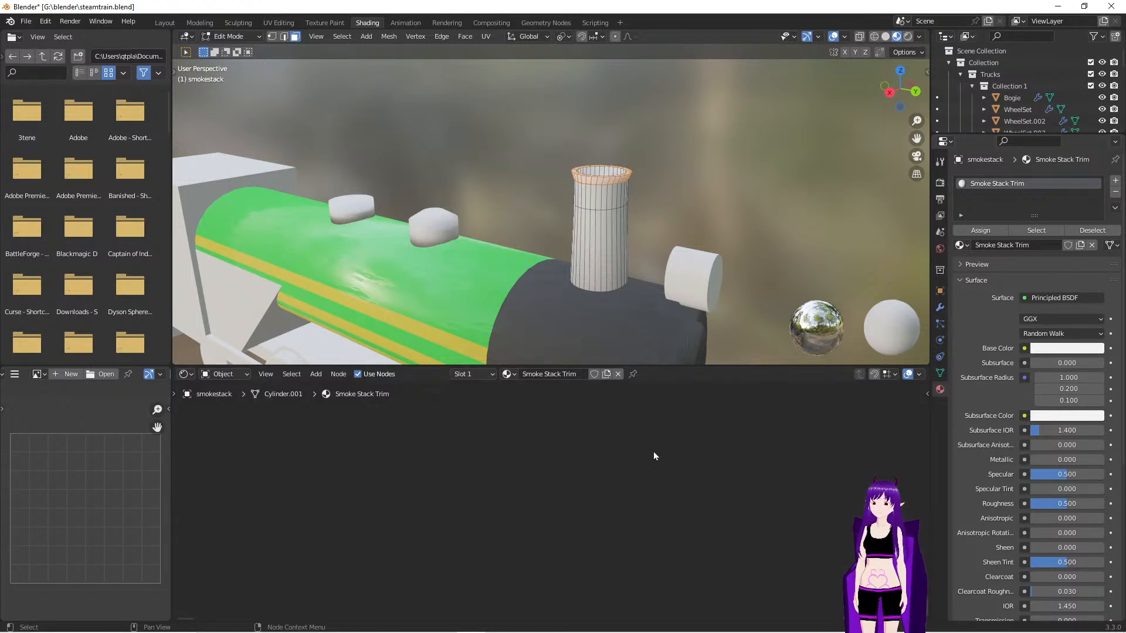
click(491, 378)
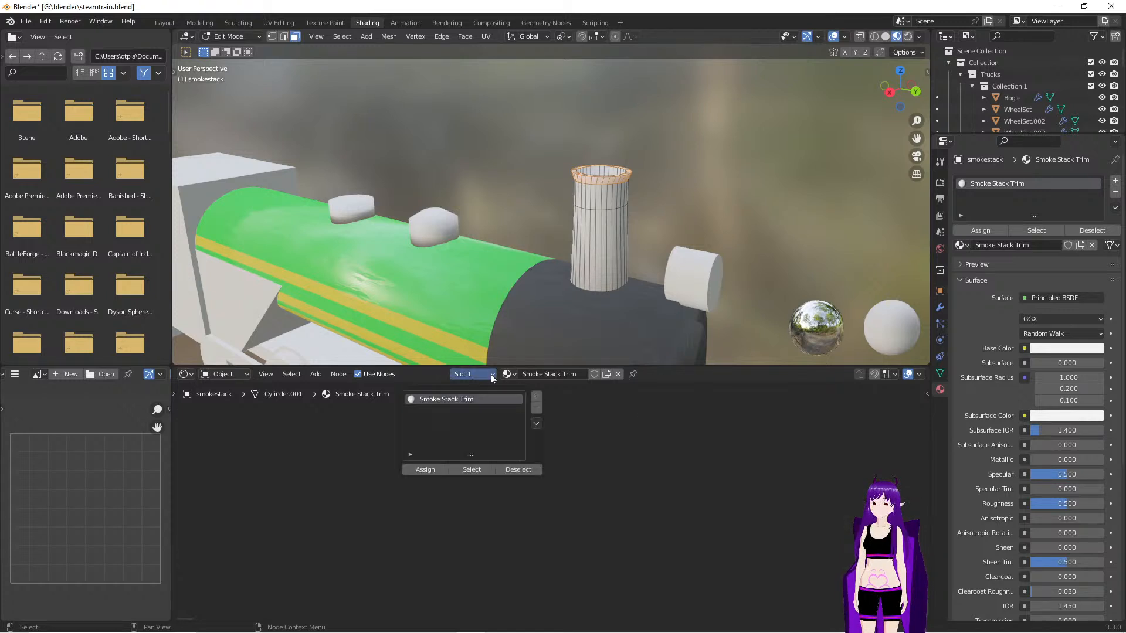
click(491, 375)
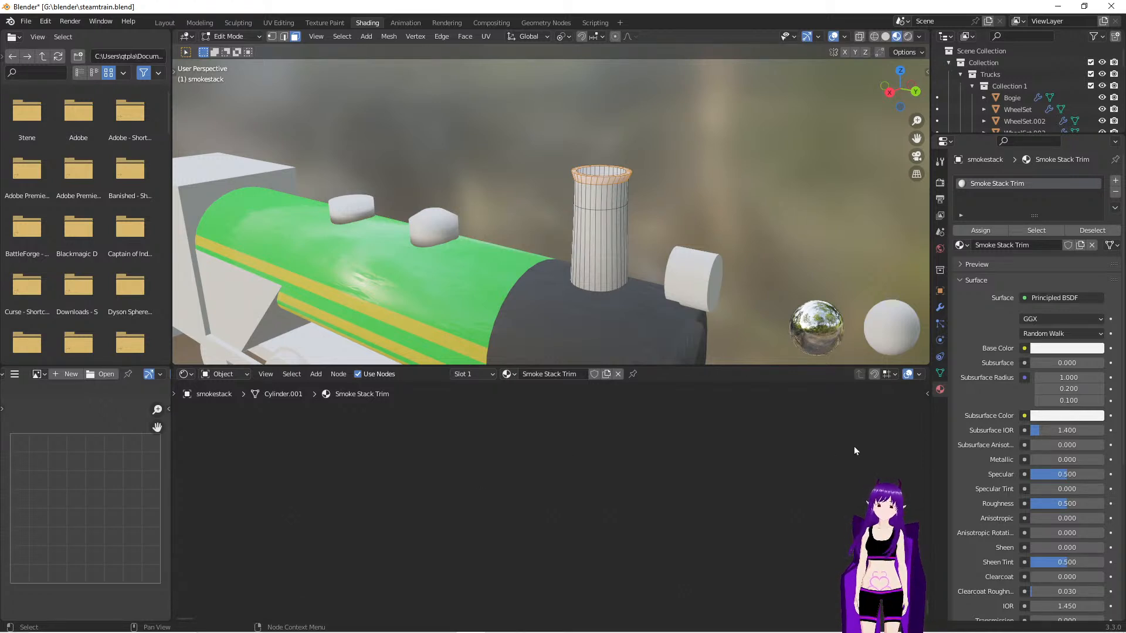
click(889, 376)
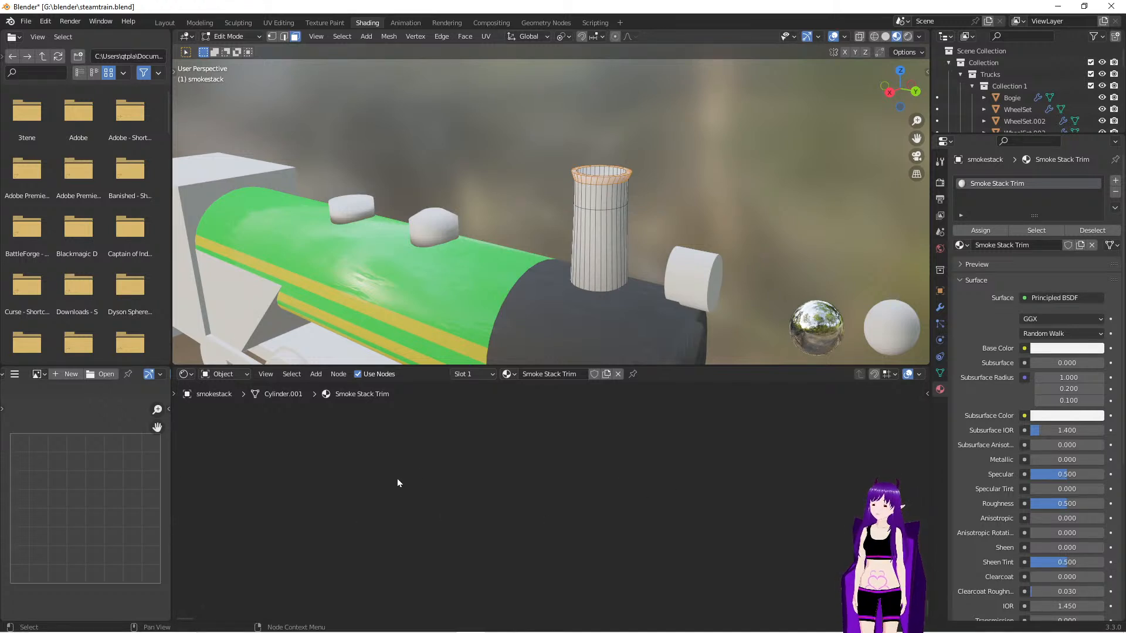
click(490, 375)
click(491, 375)
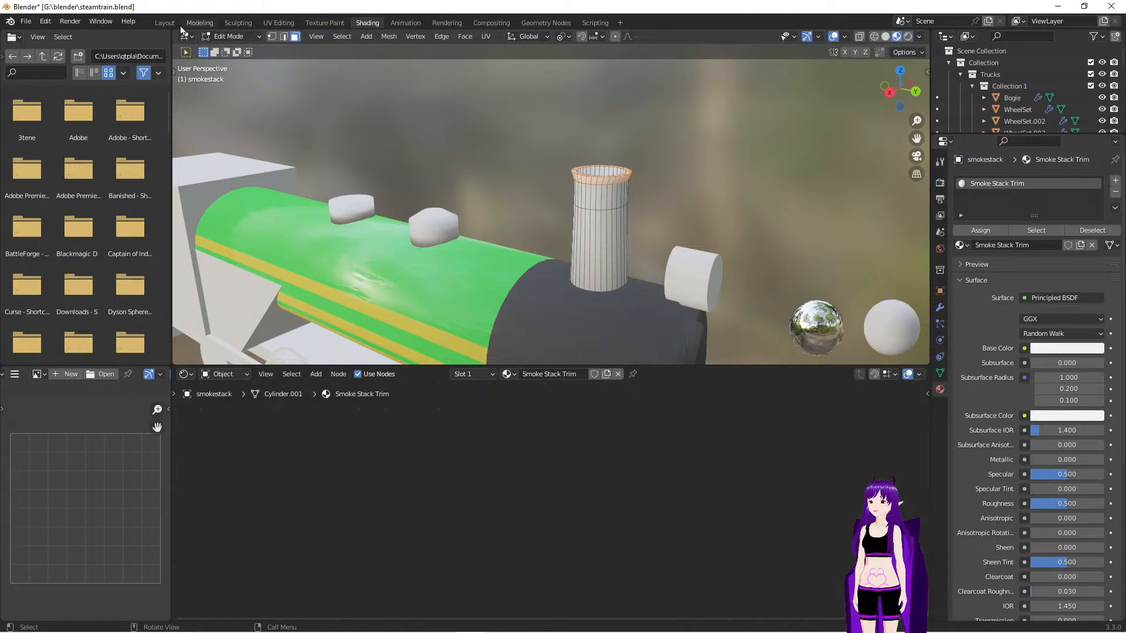
Put the smokestack back in Object Mode in the Layout workspace, then return to the Shading workspace
click(165, 22)
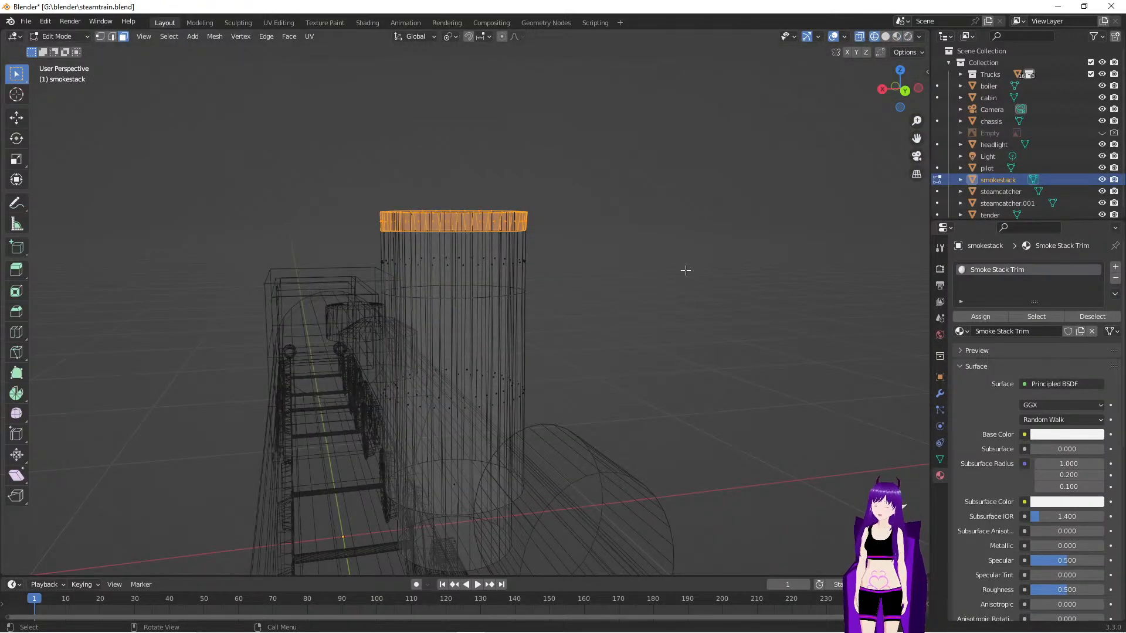
key(Tab)
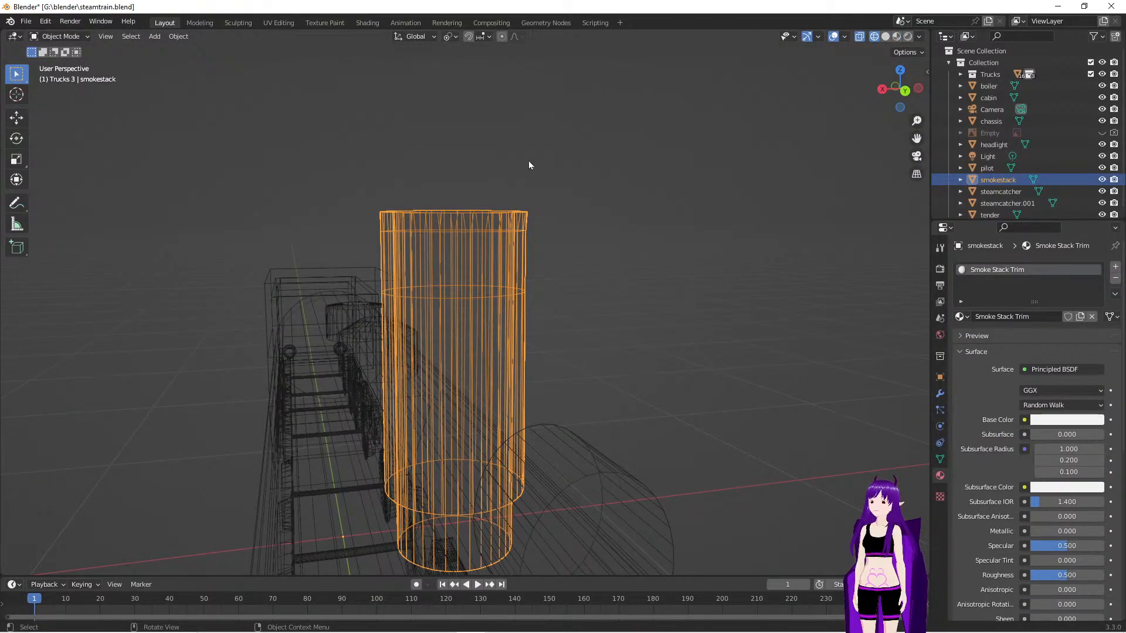
click(366, 23)
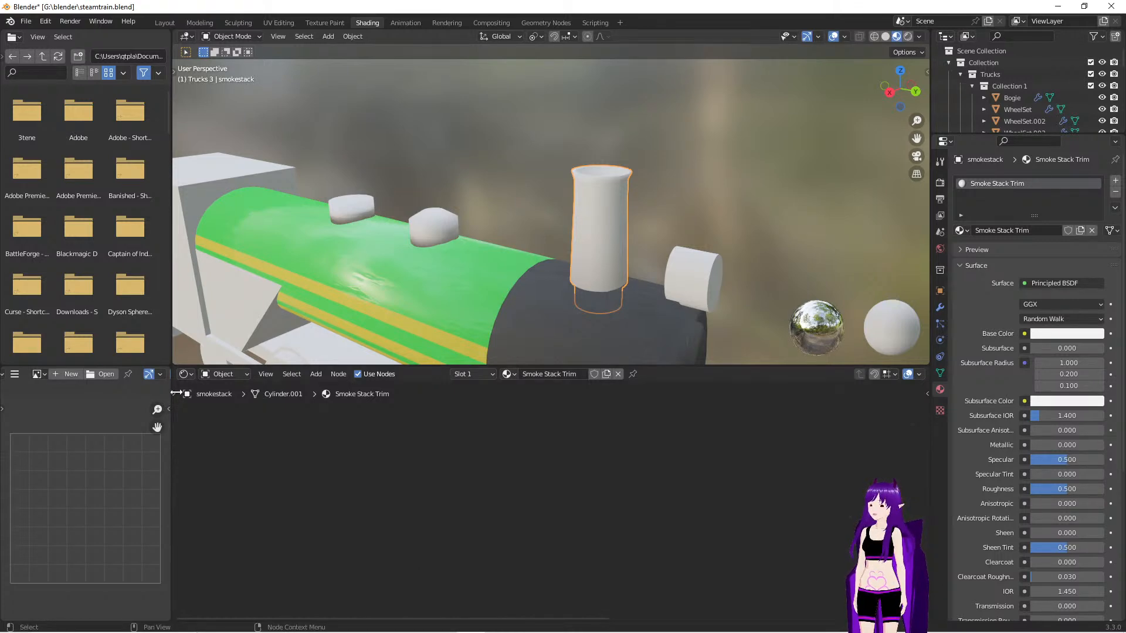
mouse_move(174, 393)
mouse_down()
mouse_move(191, 395)
mouse_move(170, 393)
mouse_up()
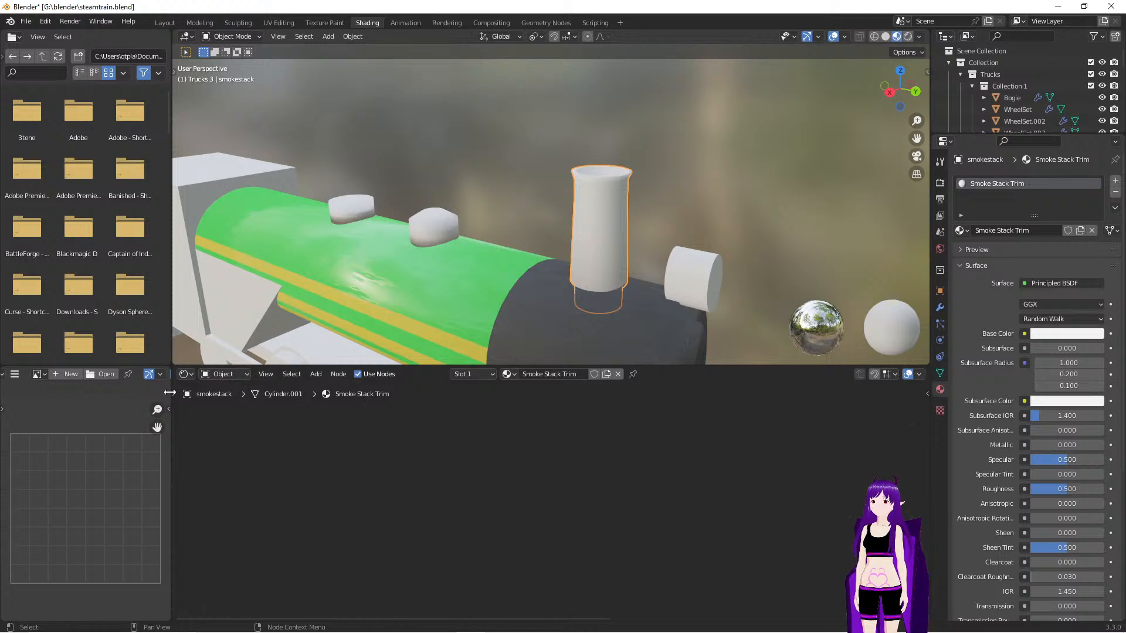
mouse_move(447, 262)
middle_down()
mouse_move(491, 254)
mouse_move(441, 257)
middle_up()
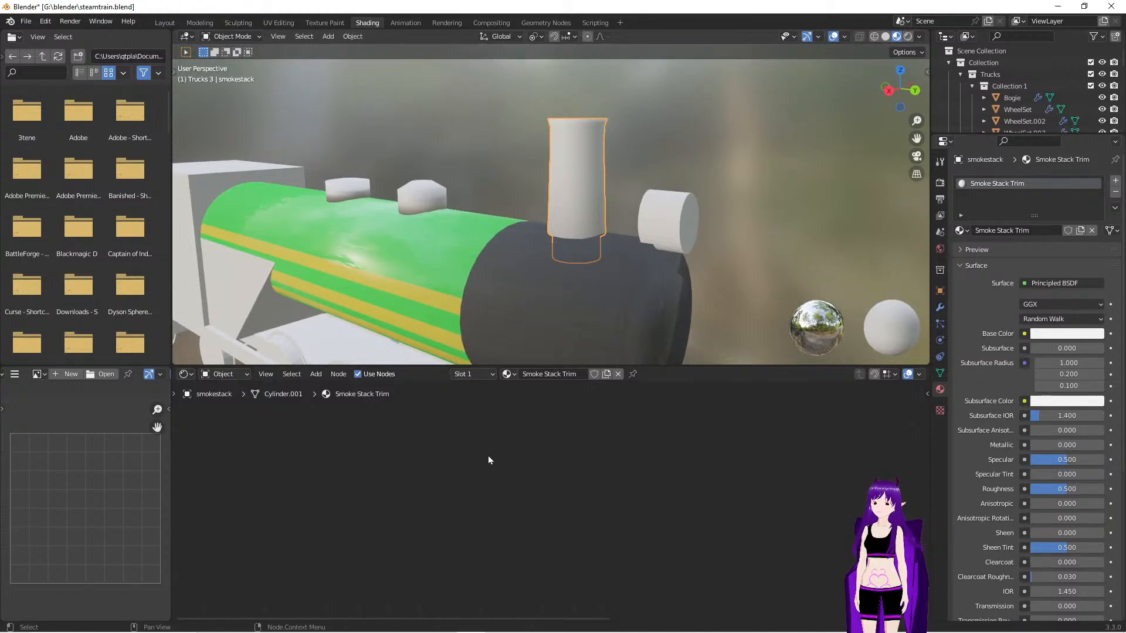
click(606, 374)
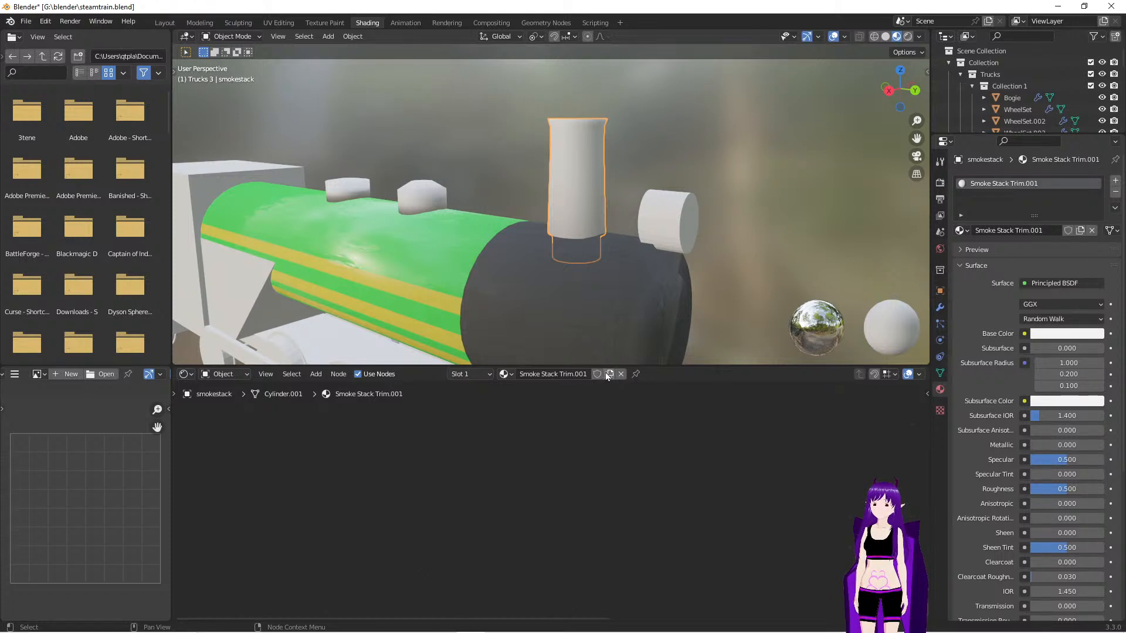
key(ctrl+z)
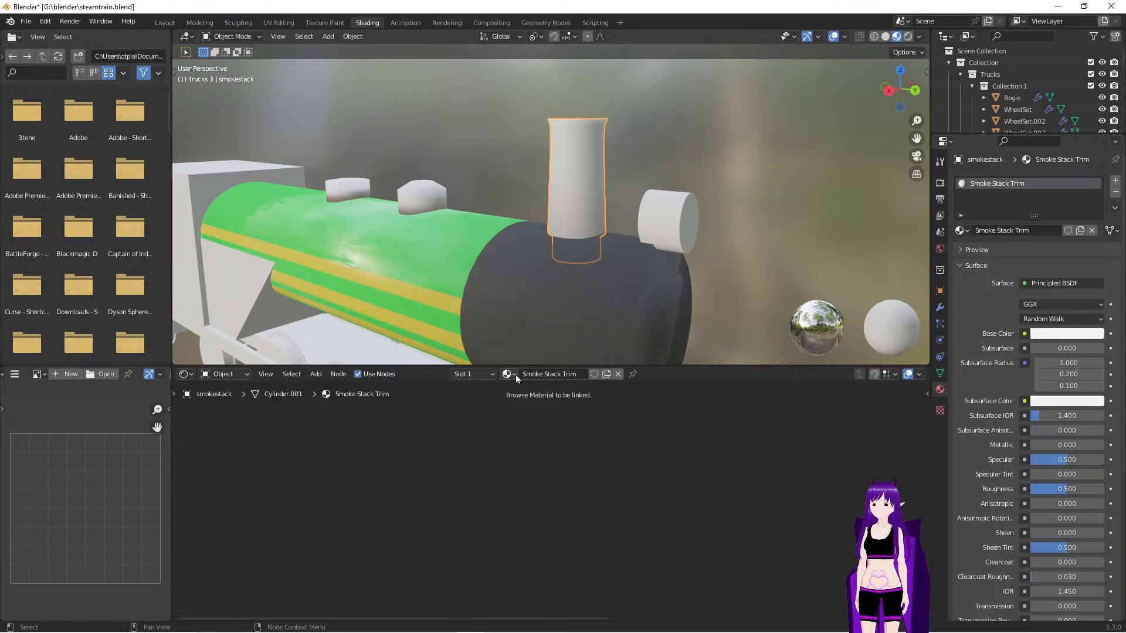
click(492, 374)
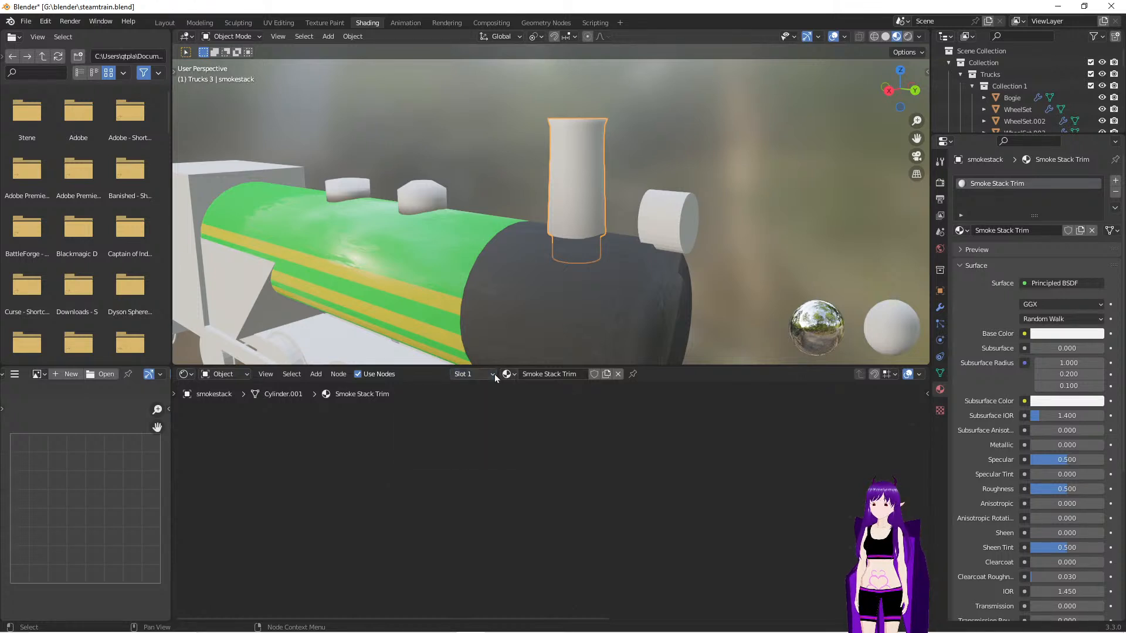
click(919, 378)
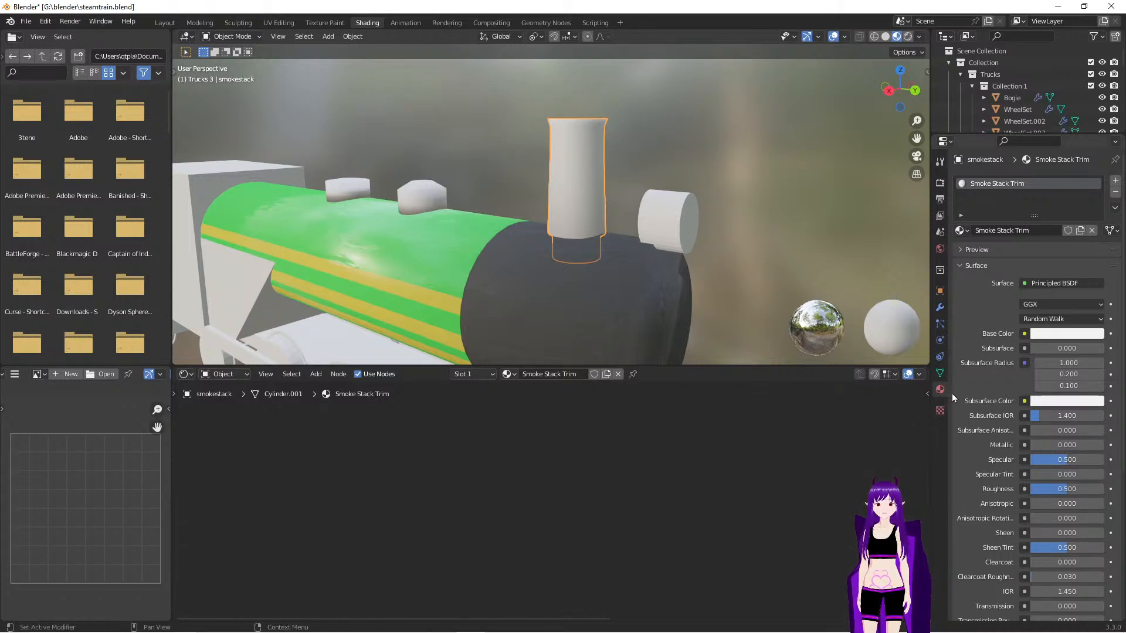
Widen the properties area and bring the Smoke Stack Trim material's Principled BSDF node into close view in the shader editor
drag(935, 412, 911, 412)
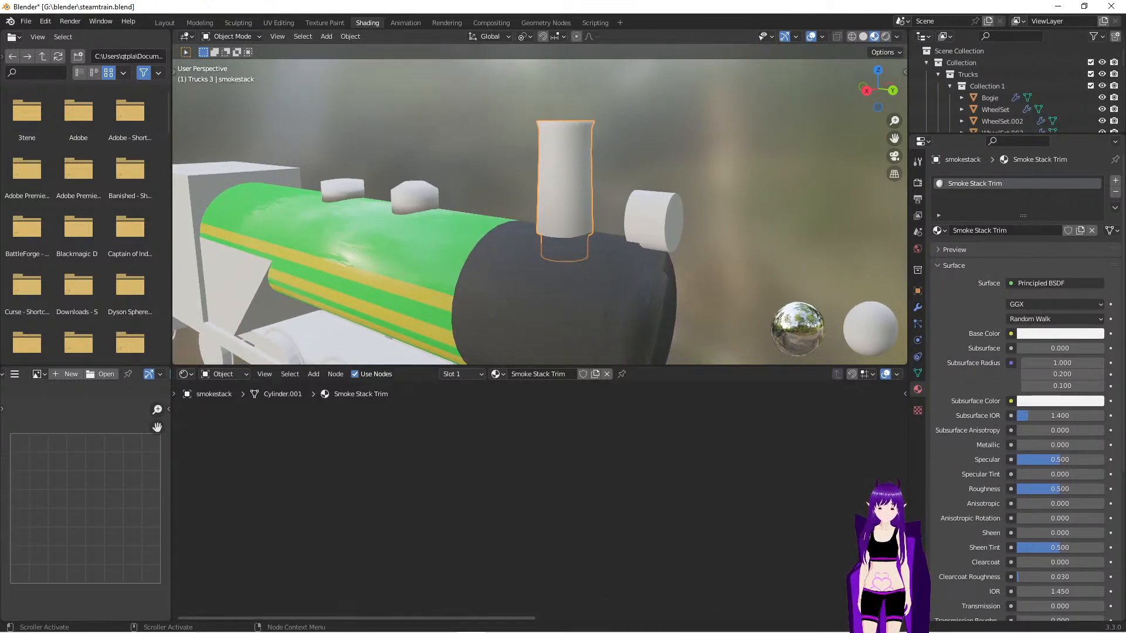
drag(906, 412, 905, 399)
drag(905, 581, 902, 463)
drag(450, 629, 714, 621)
ctrl+scroll(675, 570, up, 2)
scroll(742, 578, up, 1)
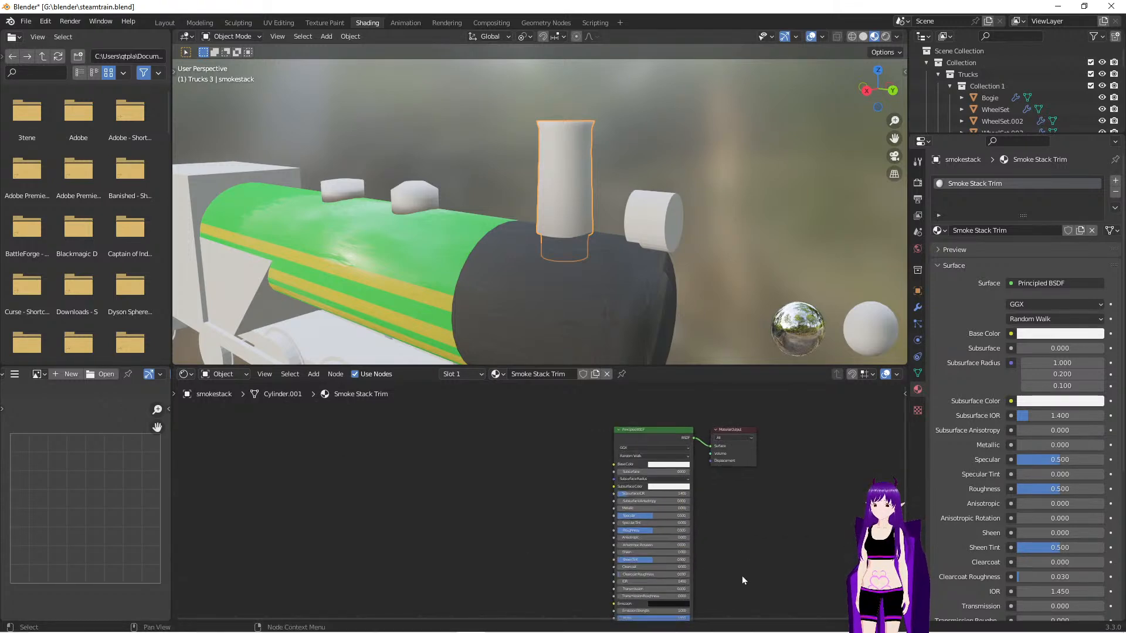
scroll(742, 576, up, 4)
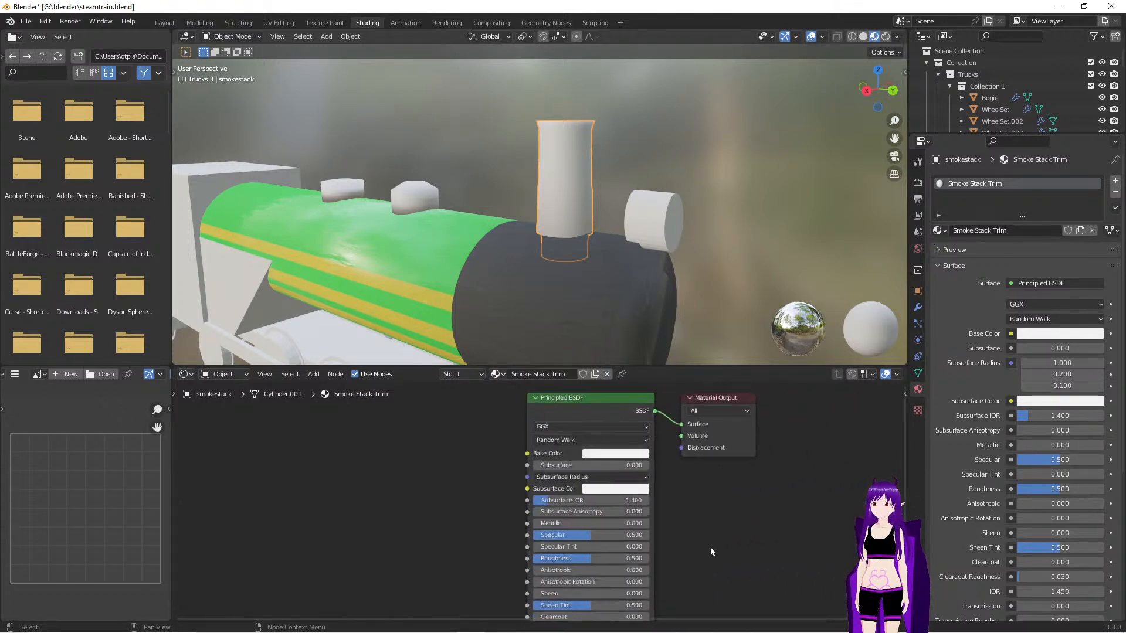
scroll(712, 548, up, 3)
middle_drag(754, 530, 747, 542)
Set the Smoke Stack Trim base color to a golden orange with hue 0.057, saturation 0.979 and value 0.800
scroll(636, 135, up, 4)
middle_drag(732, 120, 726, 202)
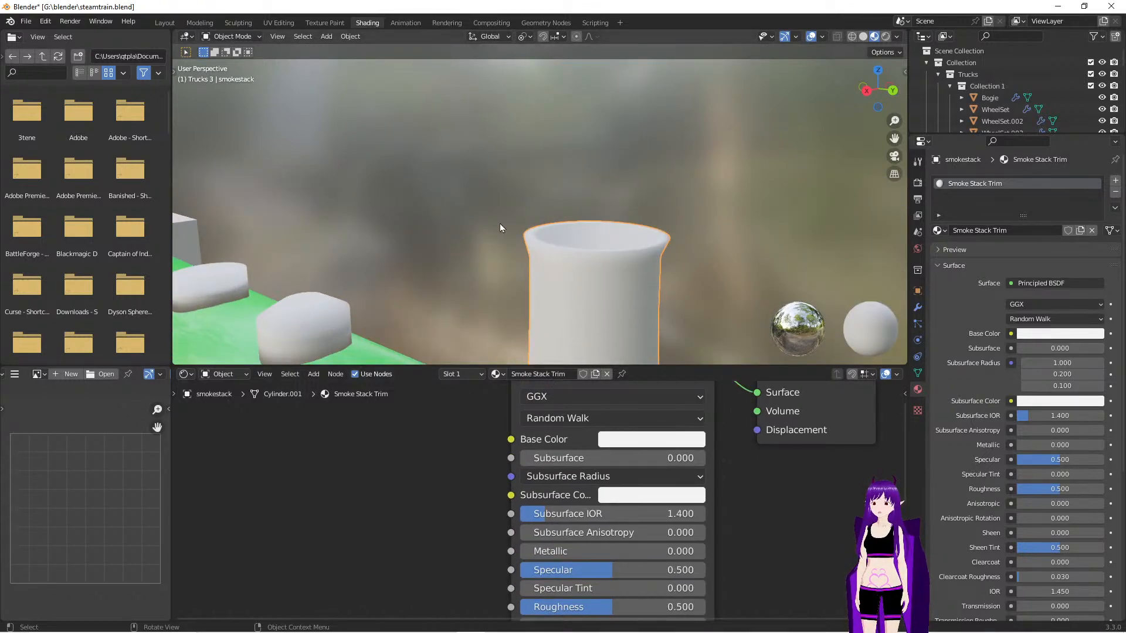
click(643, 447)
mouse_move(670, 256)
mouse_down()
mouse_move(621, 296)
mouse_move(638, 304)
mouse_up()
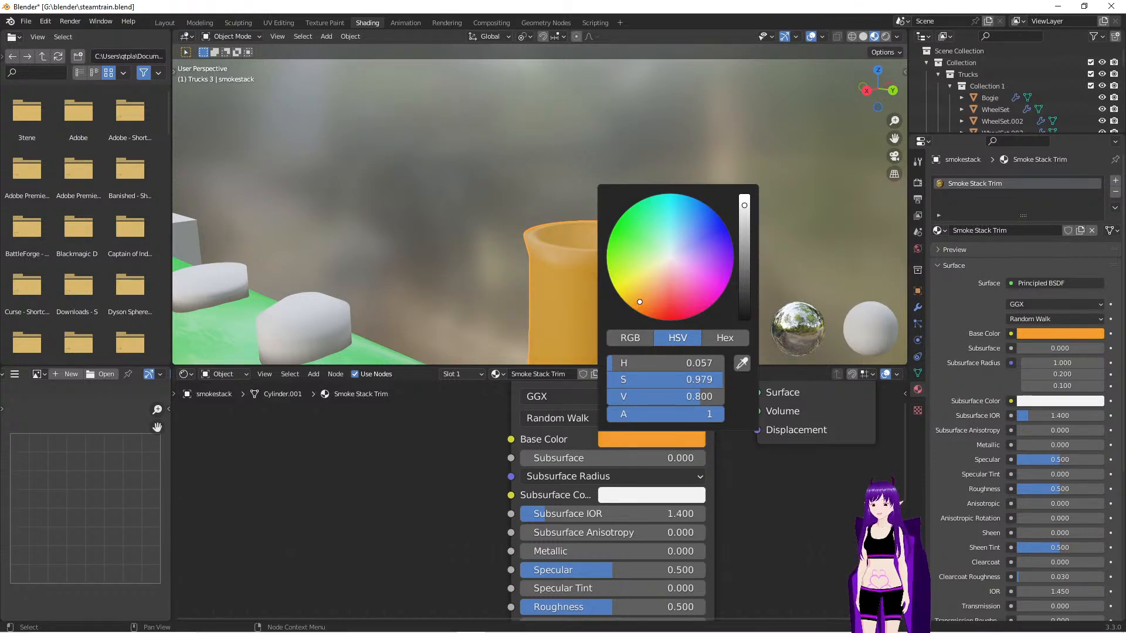
Set the Smoke Stack Trim material's Metallic to 0.991 and Roughness to 0
scroll(780, 548, down, 3)
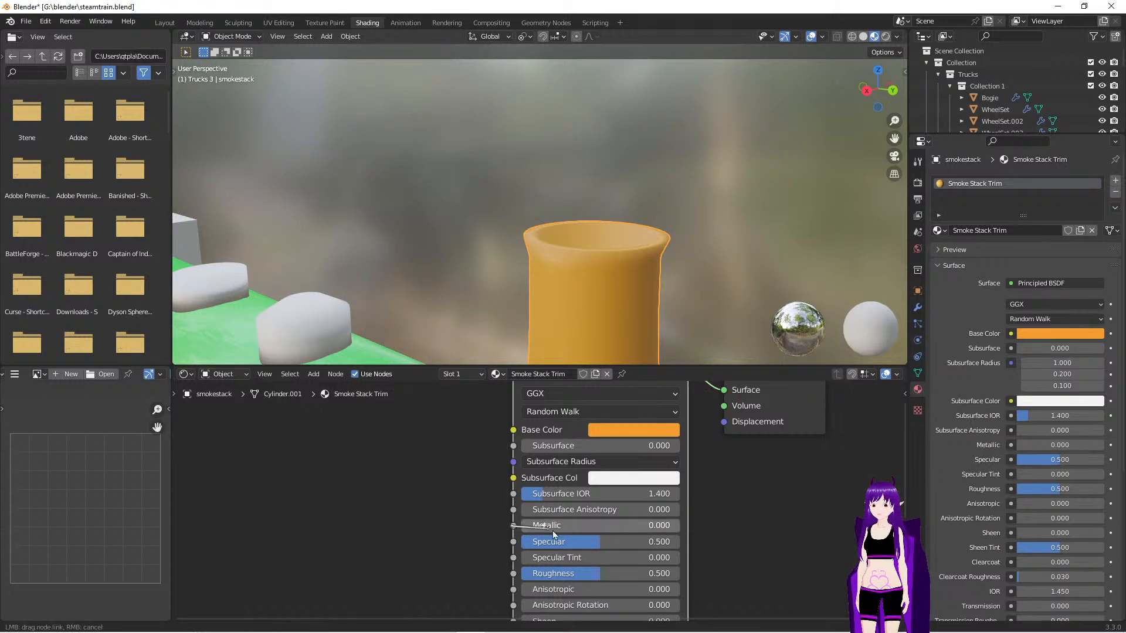
drag(513, 526, 432, 489)
click(433, 431)
drag(525, 527, 677, 526)
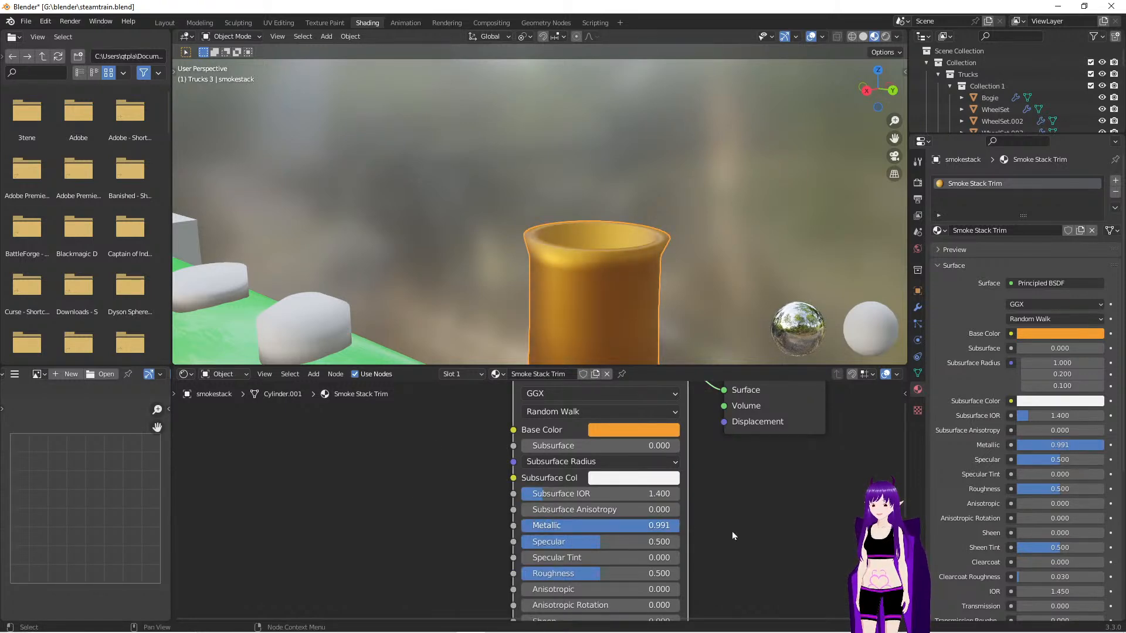
scroll(743, 515, down, 1)
middle_drag(742, 543, 752, 490)
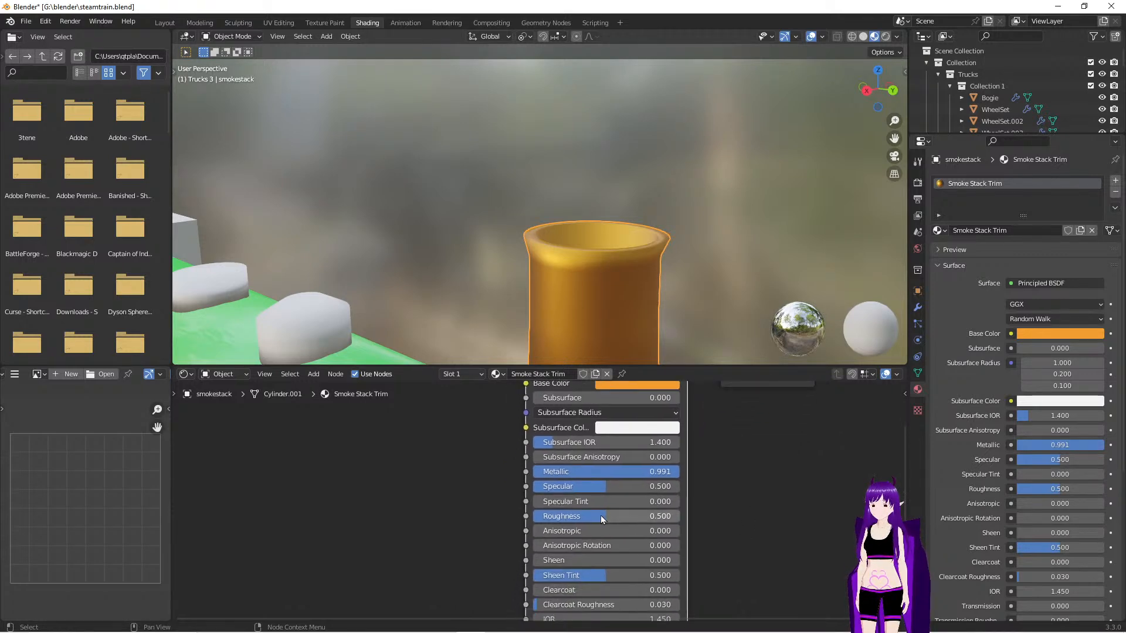
drag(604, 517, 534, 521)
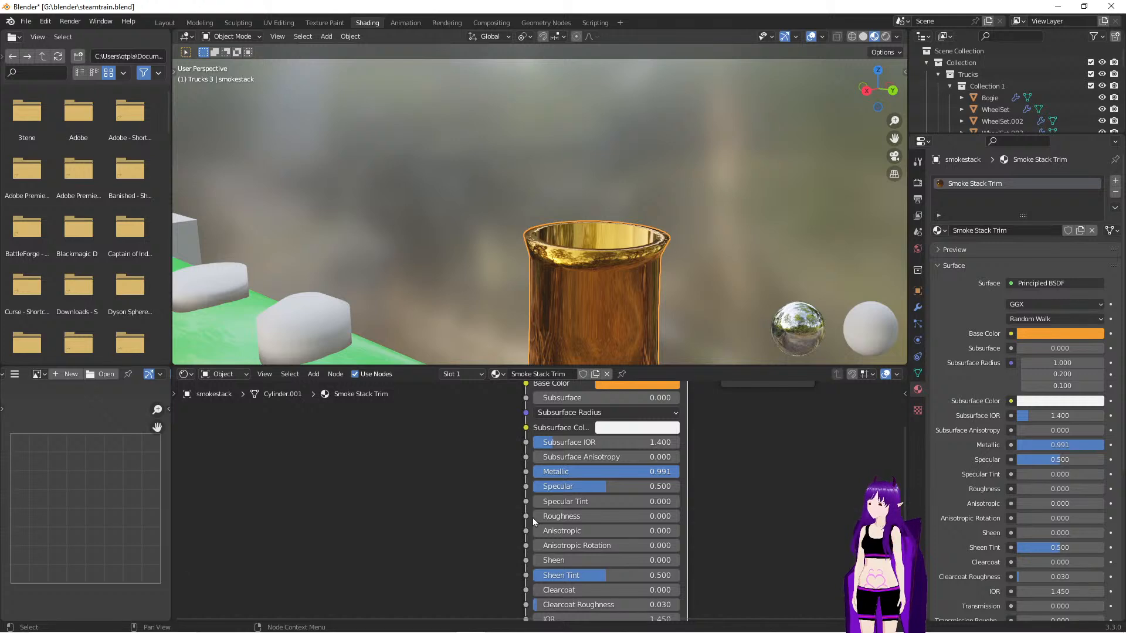
Examine the metallic finish on the smokestack and the remaining Principled BSDF settings
mouse_move(711, 280)
middle_down()
mouse_move(730, 277)
mouse_move(715, 272)
middle_up()
scroll(748, 481, down, 3)
scroll(738, 502, up, 4)
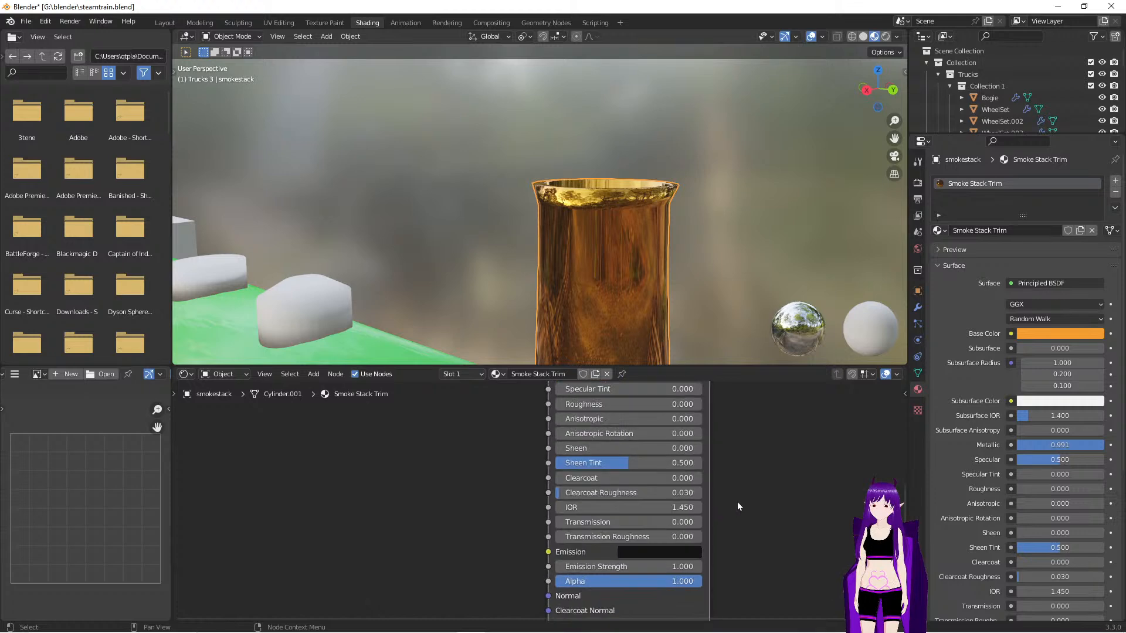
scroll(733, 502, up, 2)
middle_drag(787, 476, 758, 575)
scroll(779, 489, down, 1)
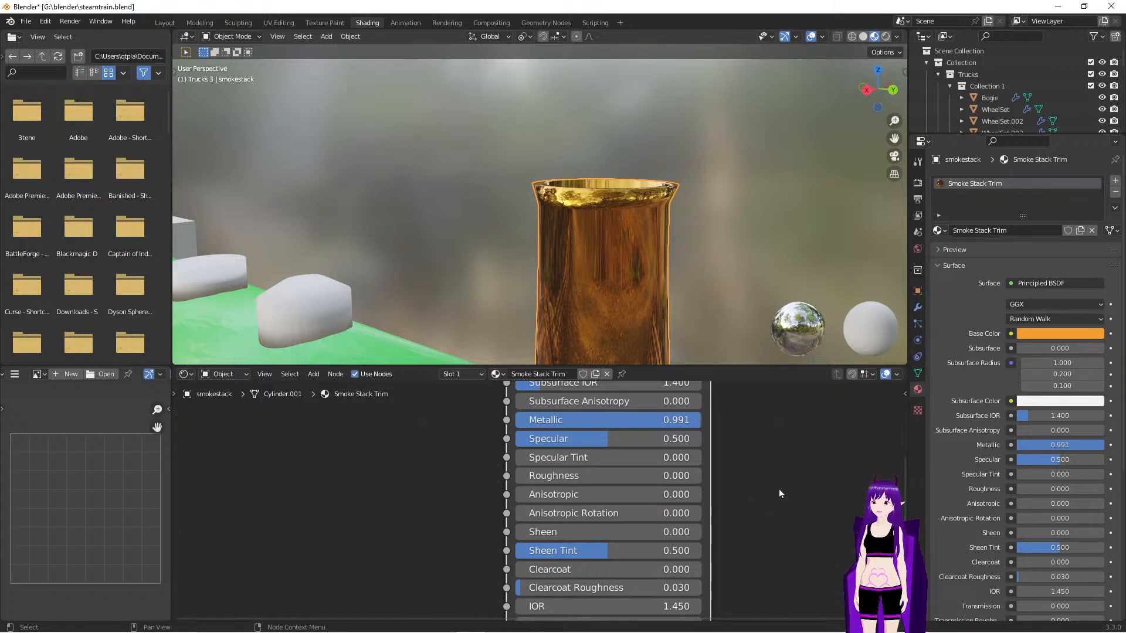
Return to the Layout workspace and box-select the smokestack's body faces below the rim band in Edit Mode
click(722, 232)
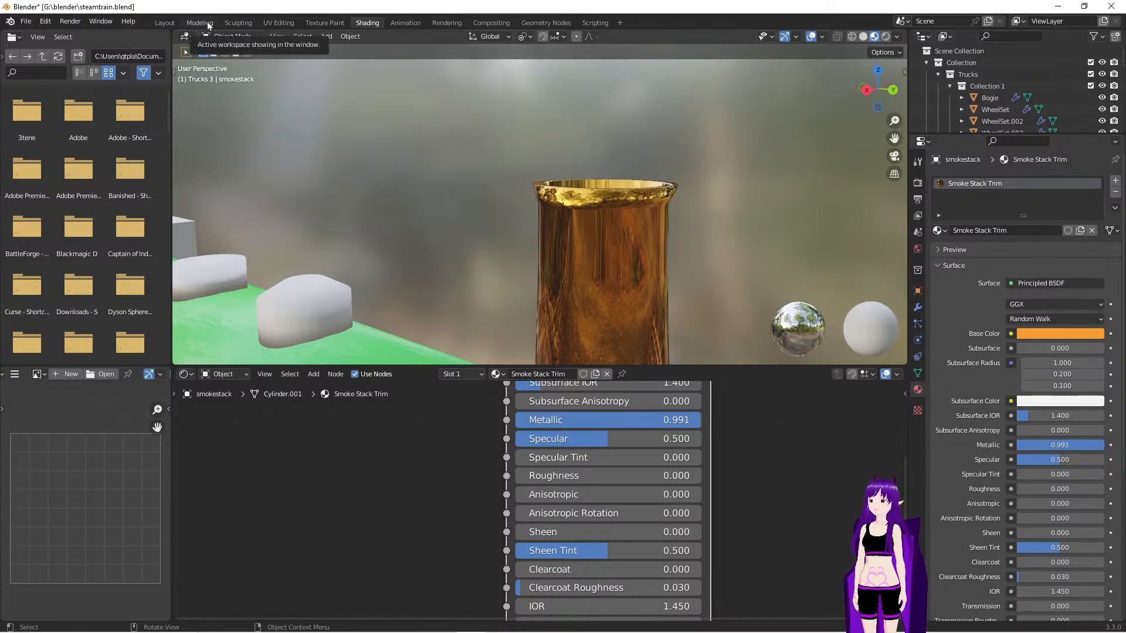
click(178, 22)
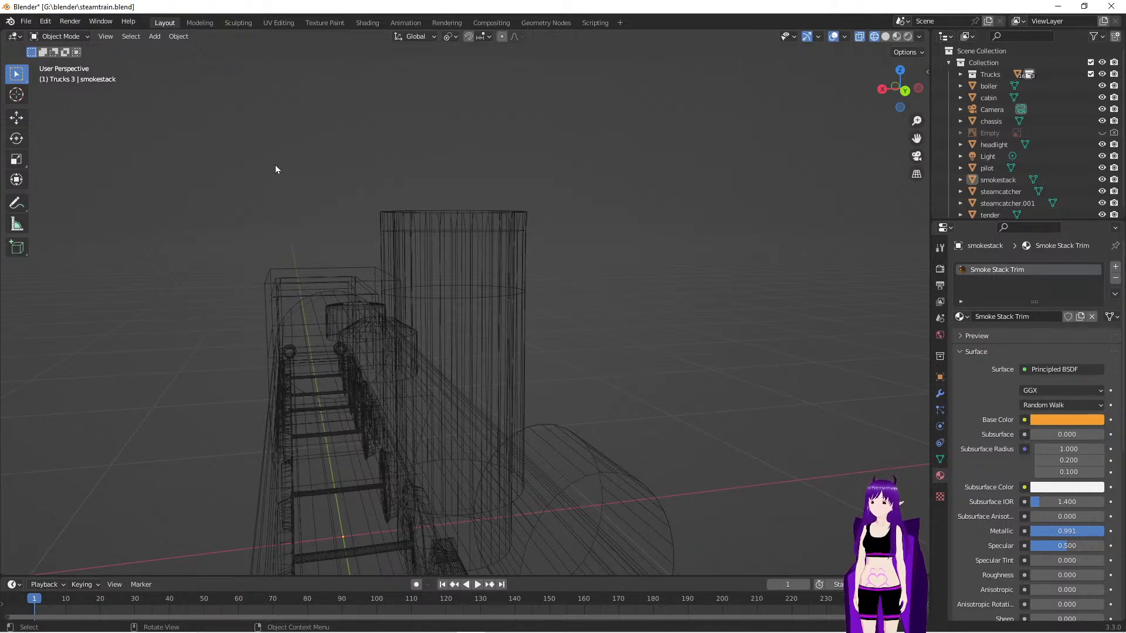
key(Tab)
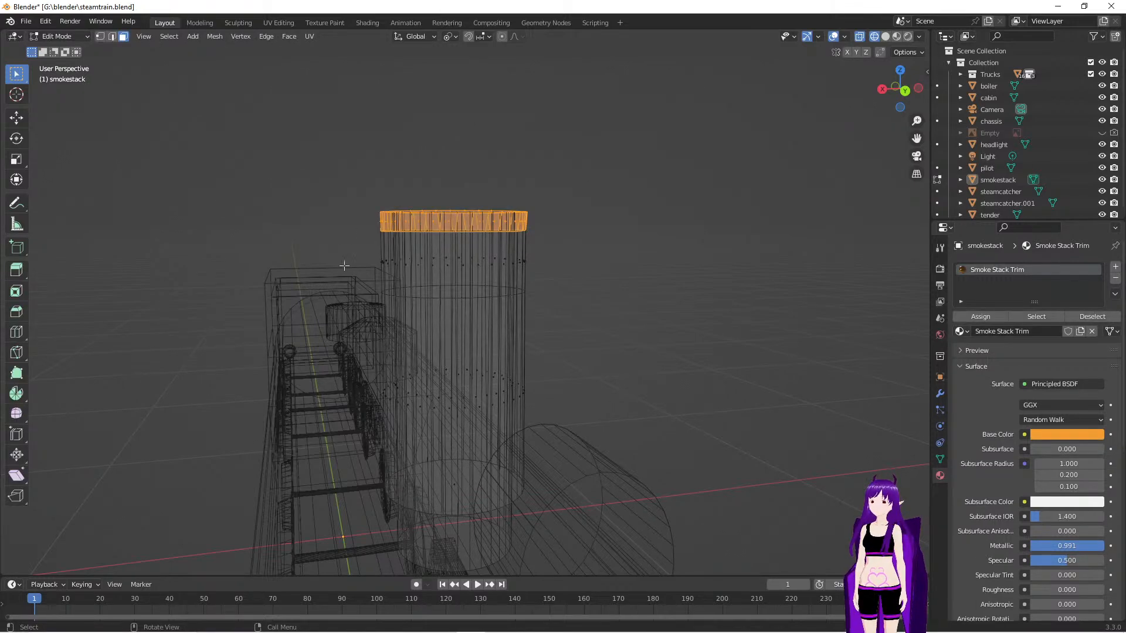
drag(333, 241, 585, 556)
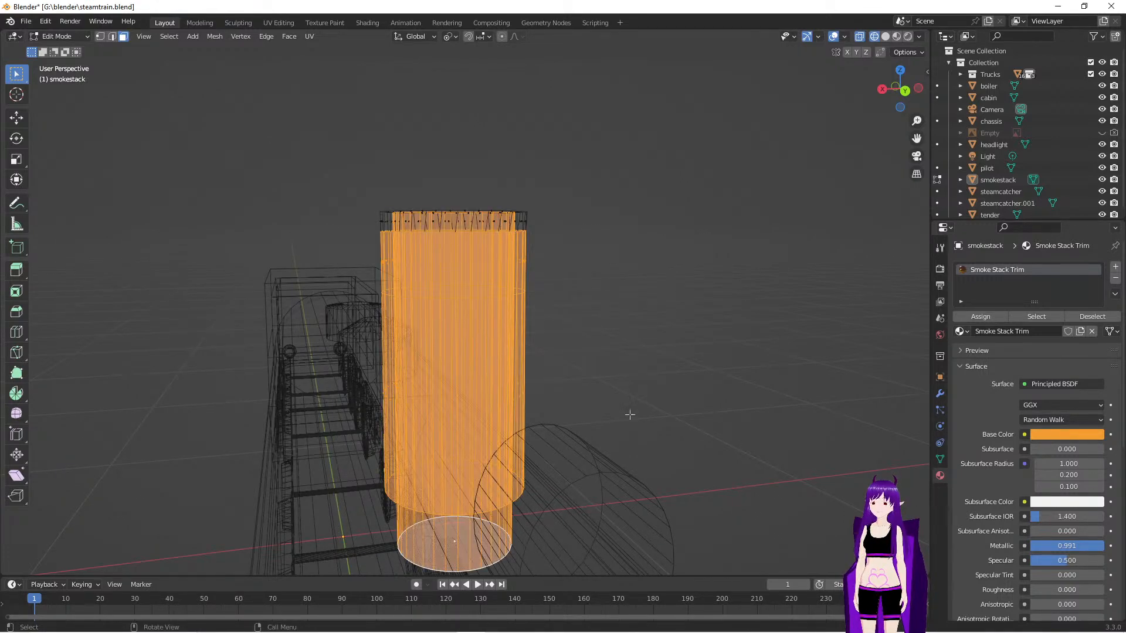
middle_drag(716, 328, 713, 329)
click(280, 265)
drag(327, 242, 522, 486)
mouse_move(583, 415)
middle_down()
mouse_move(575, 395)
mouse_move(579, 406)
middle_up()
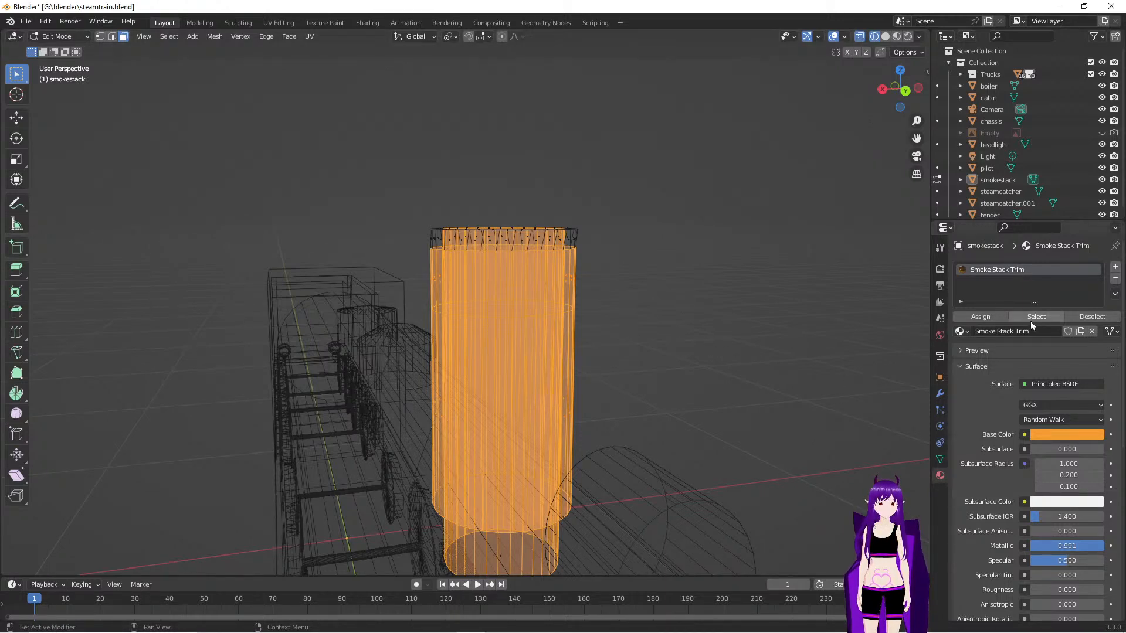
Add a second material slot to the smokestack with a new material named stackOutside
click(1116, 267)
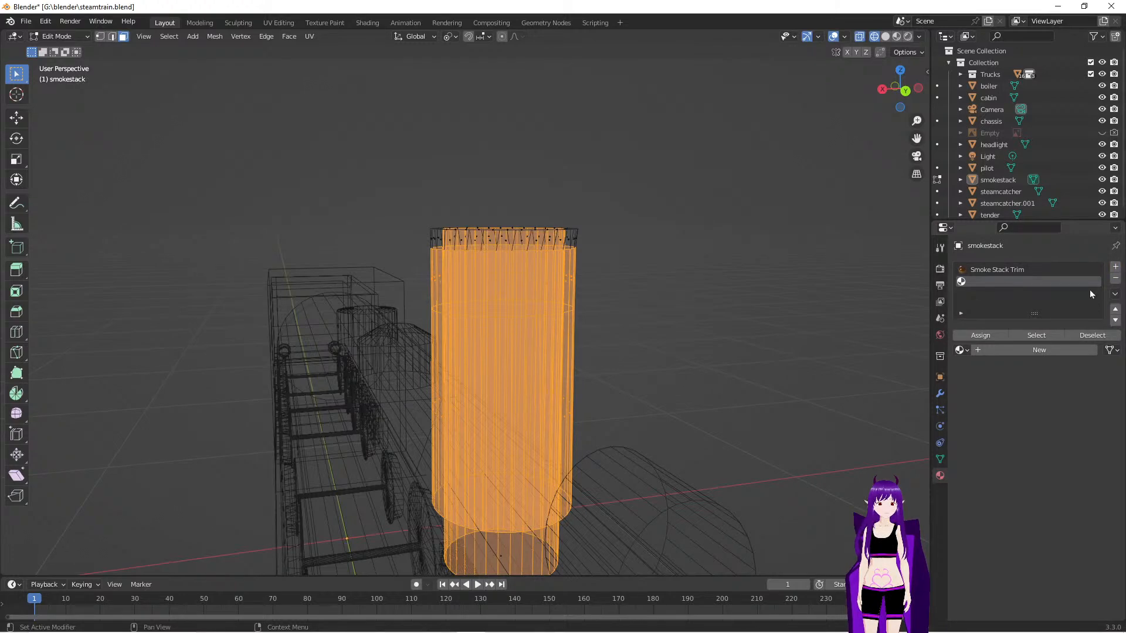
click(1016, 349)
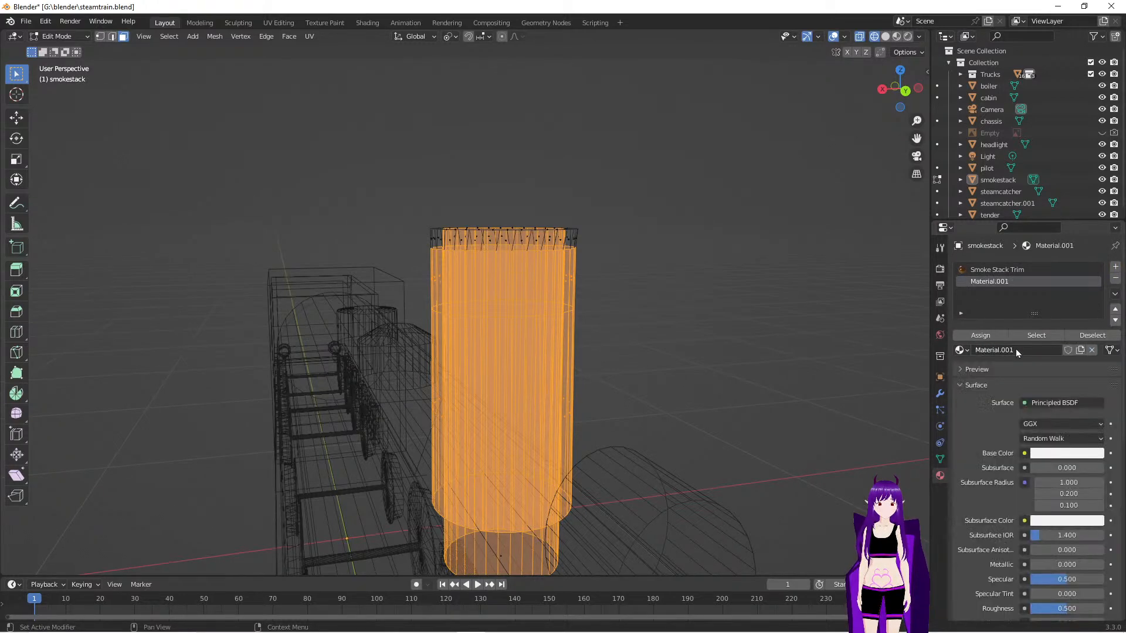
double_click(1007, 349)
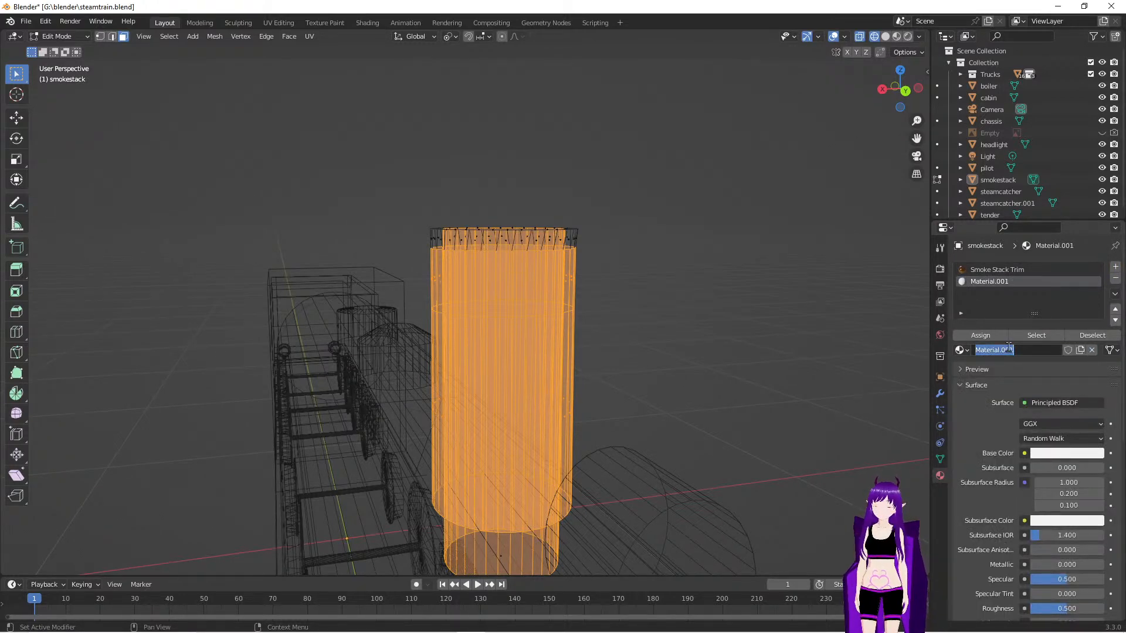
text(s)
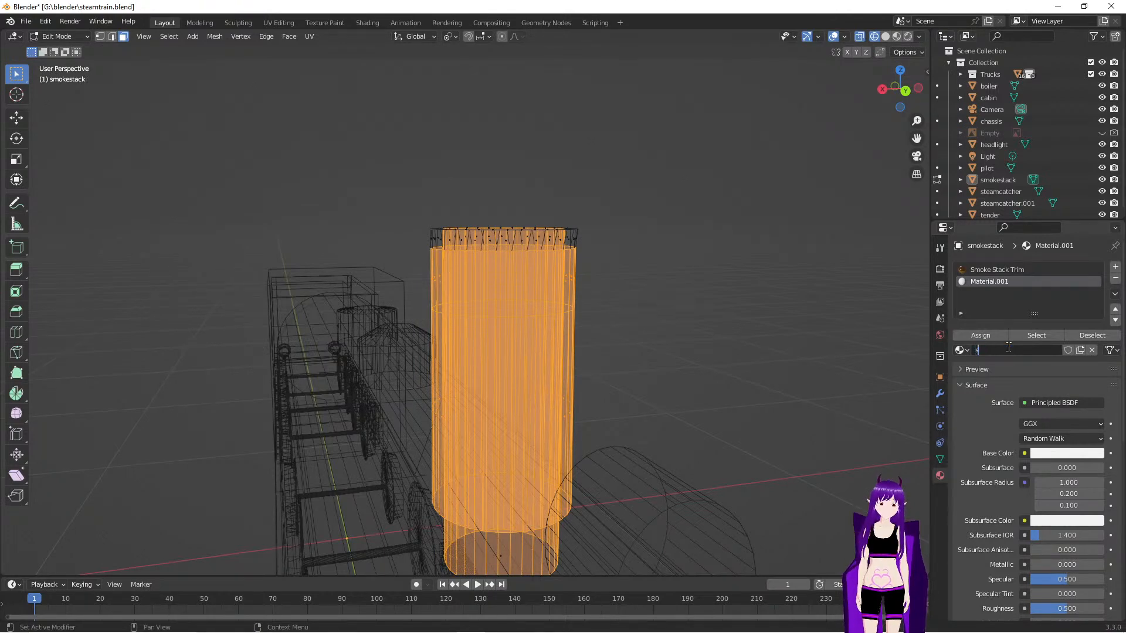
text(tackOut)
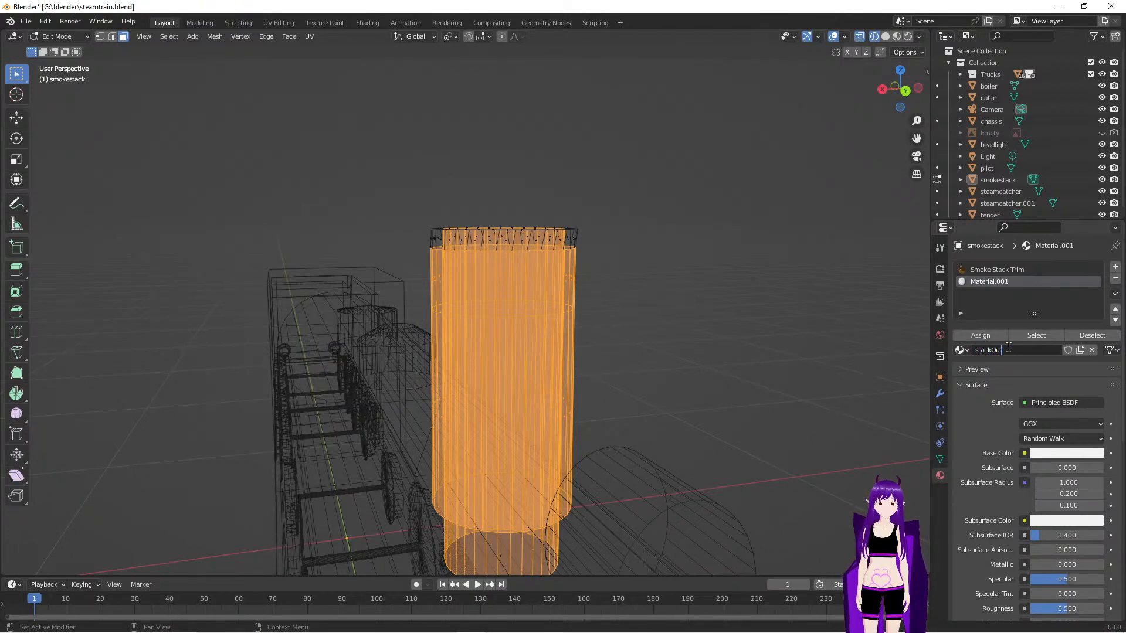
text(side)
key(Return)
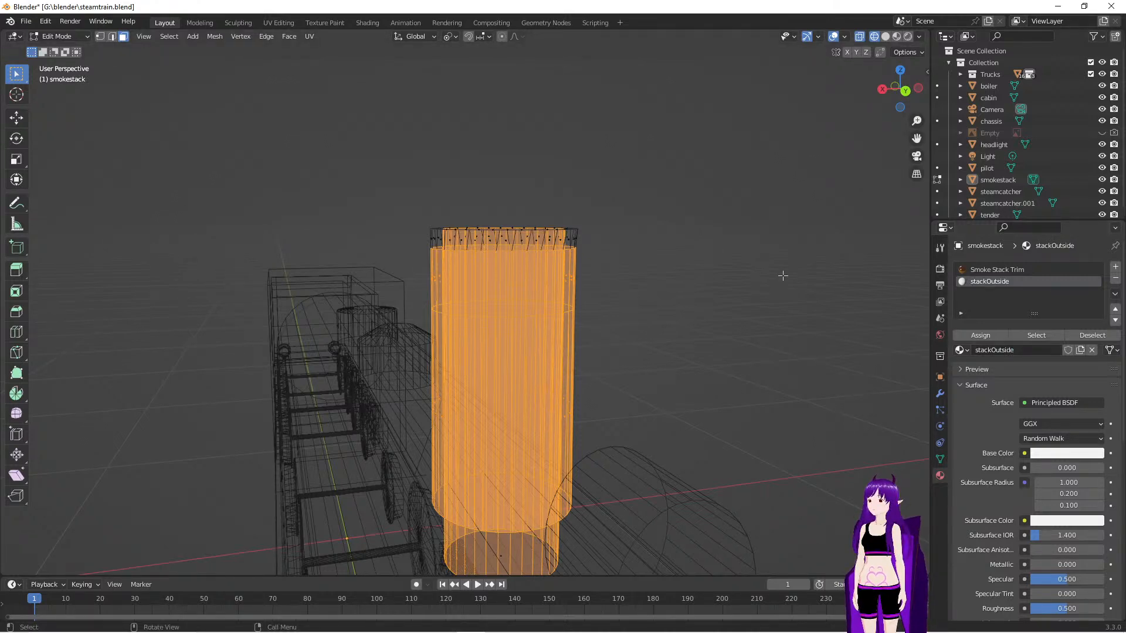
Leave Edit Mode and examine the smokestack and its stackOutside shader nodes in the Shading workspace
key(Tab)
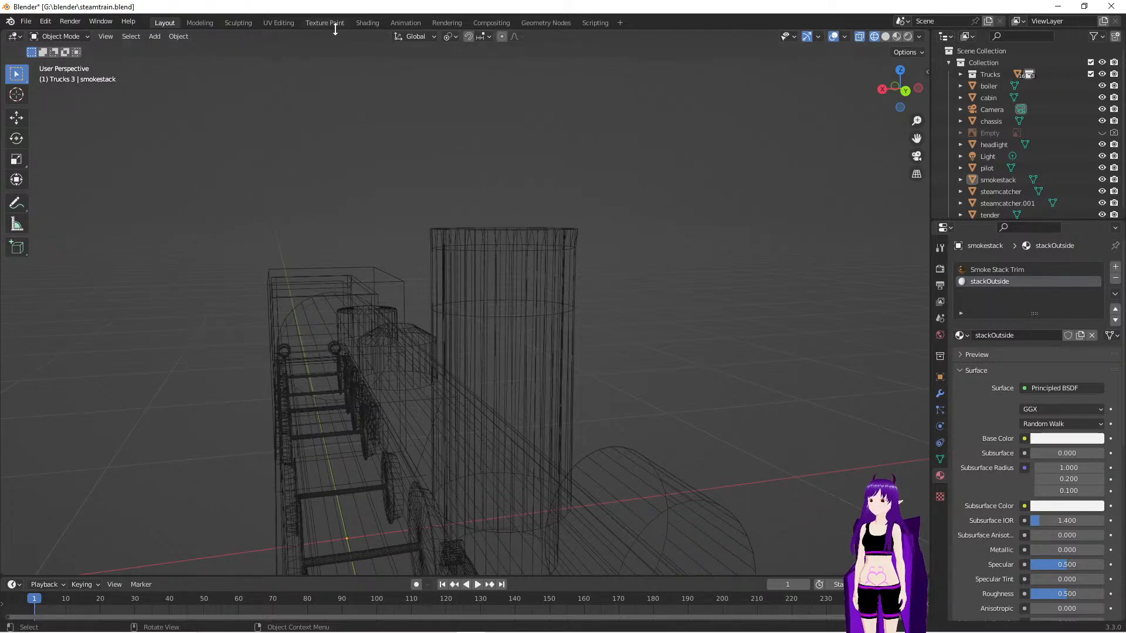
click(367, 24)
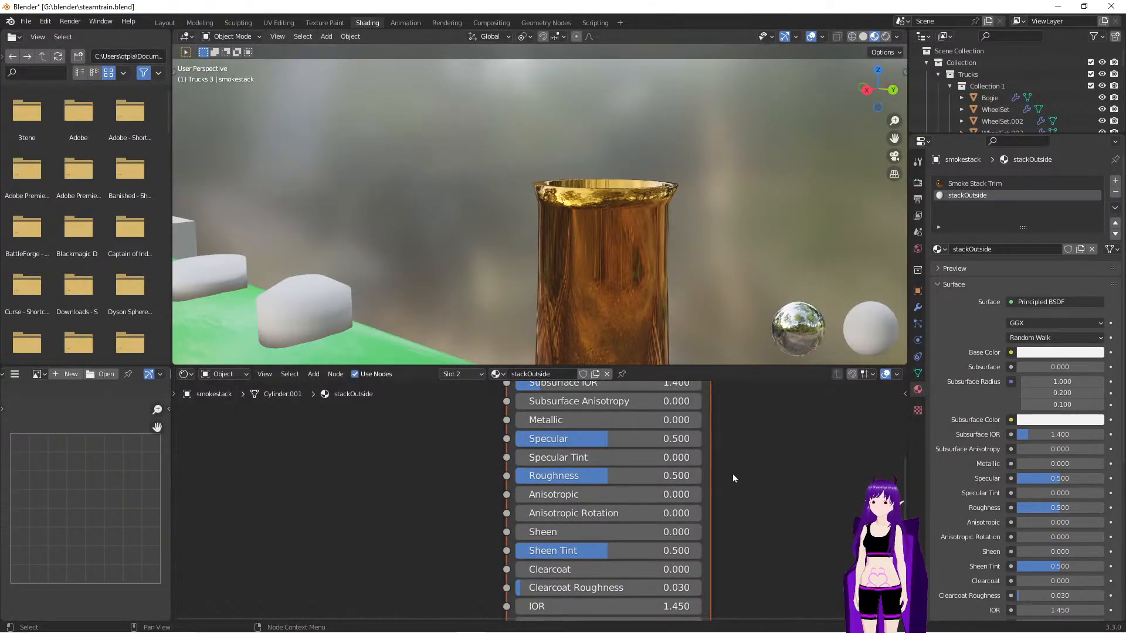
scroll(759, 457, down, 5)
middle_drag(733, 460, 752, 508)
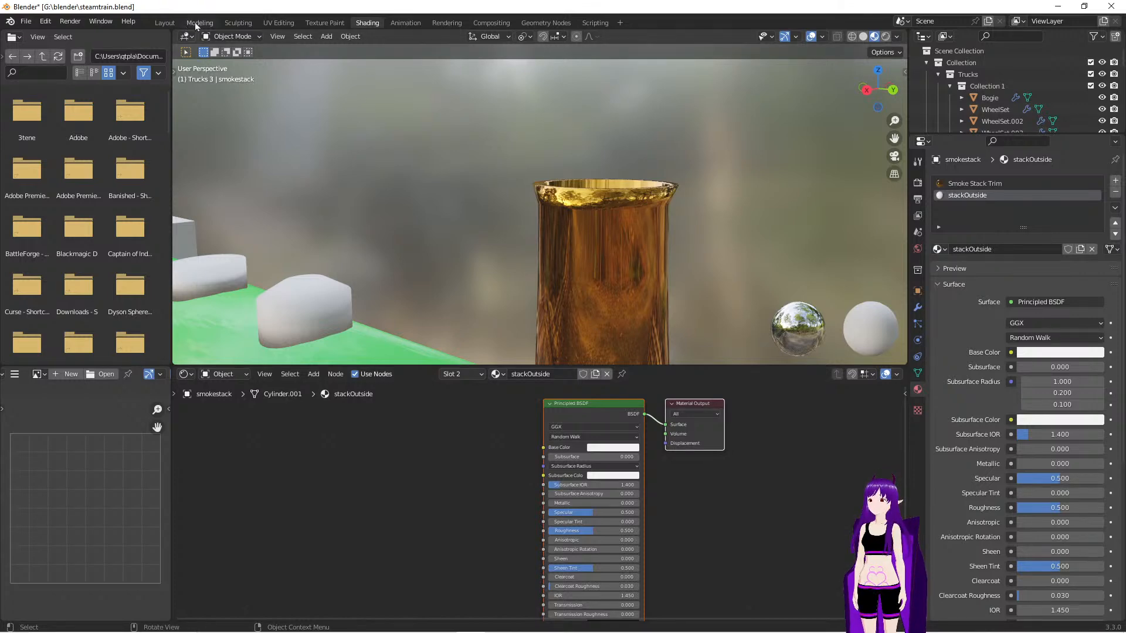
Assign stackOutside to the selected smokestack body faces in the Layout workspace's Edit Mode, and return to Object Mode in the Shading workspace
click(167, 24)
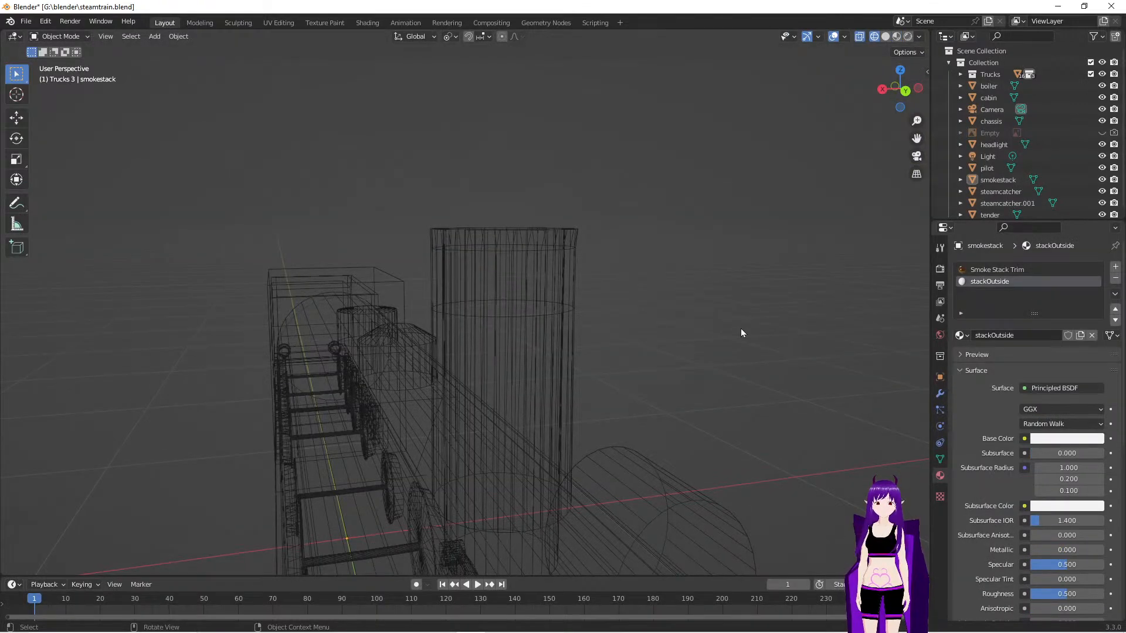
click(83, 37)
click(59, 62)
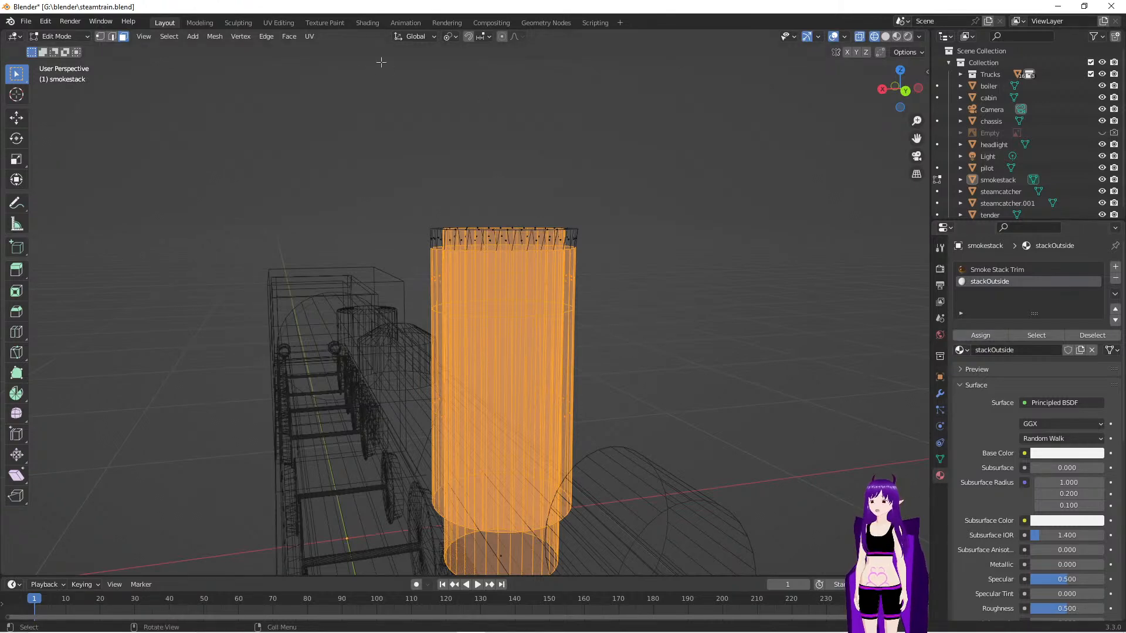
click(370, 23)
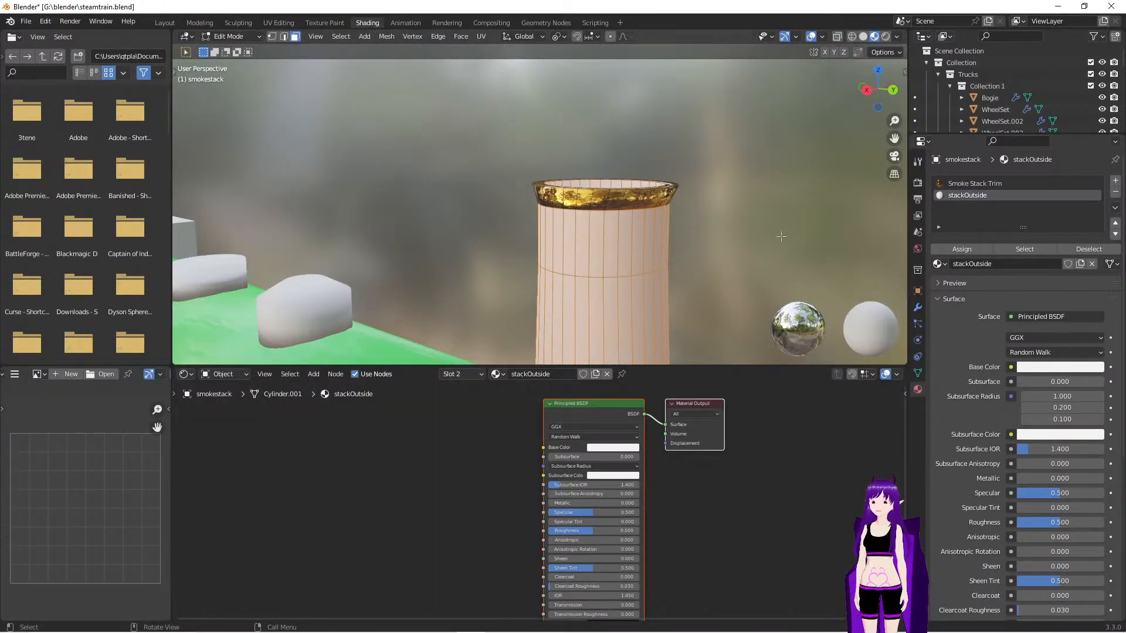
middle_drag(772, 268, 759, 262)
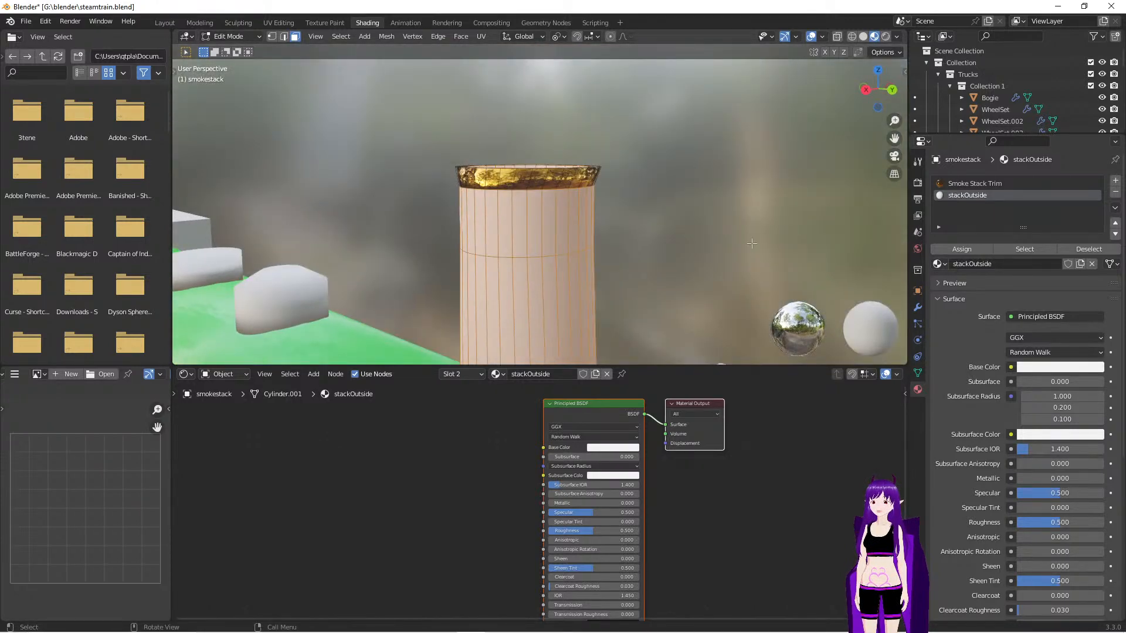
key(Tab)
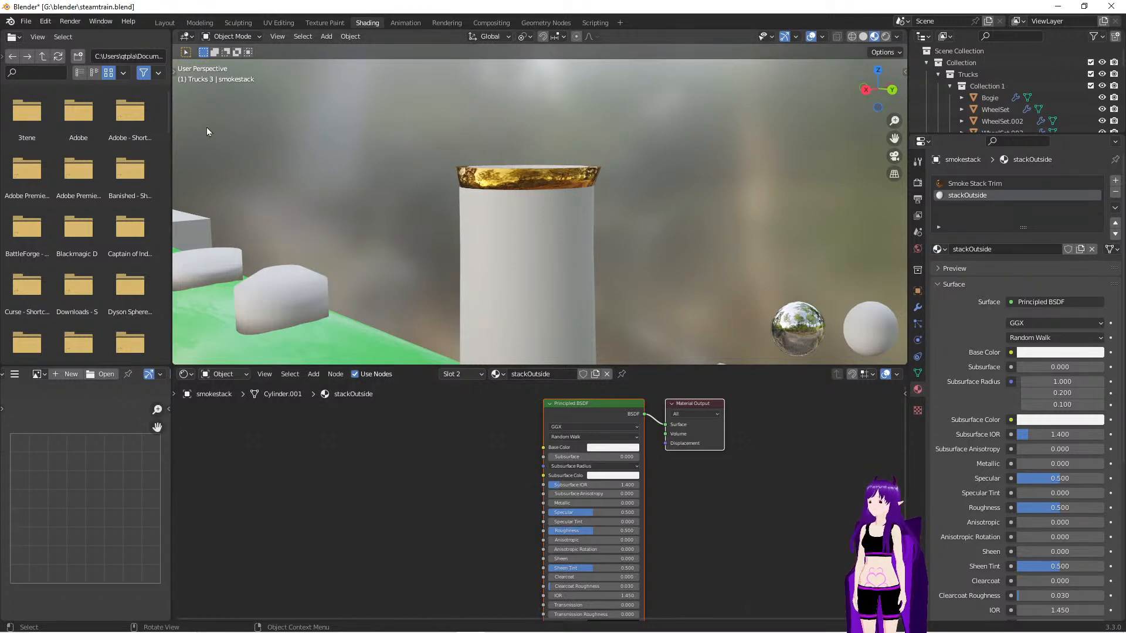
Switch to the browser, examine the steam train reference pictures for smokestack colours, and return to Blender
key(alt+Tab)
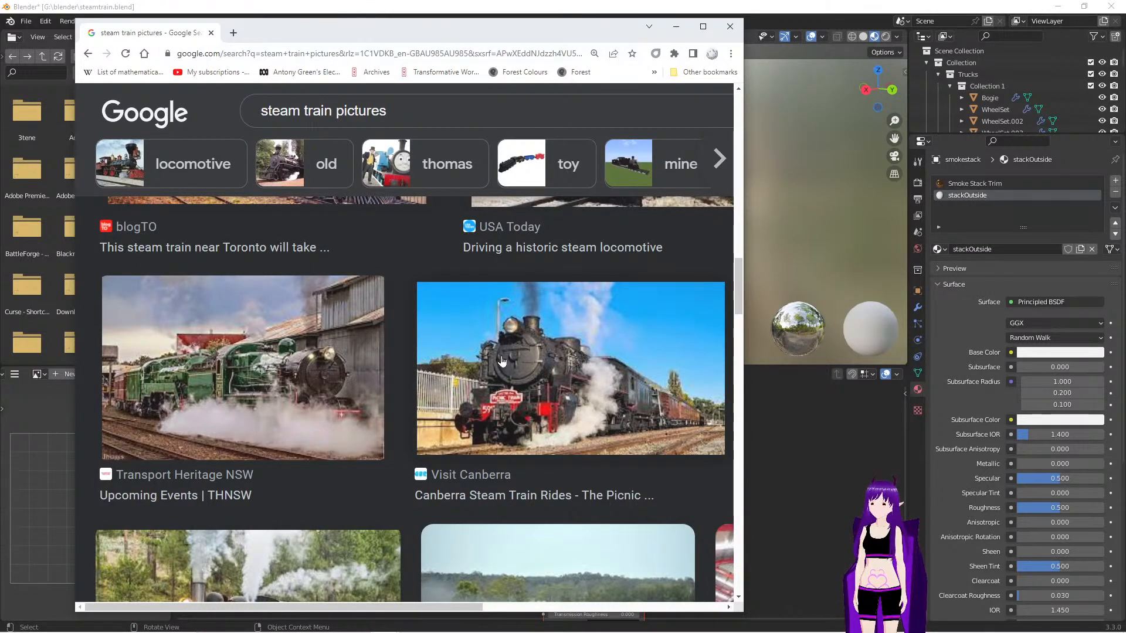
scroll(500, 375, down, 6)
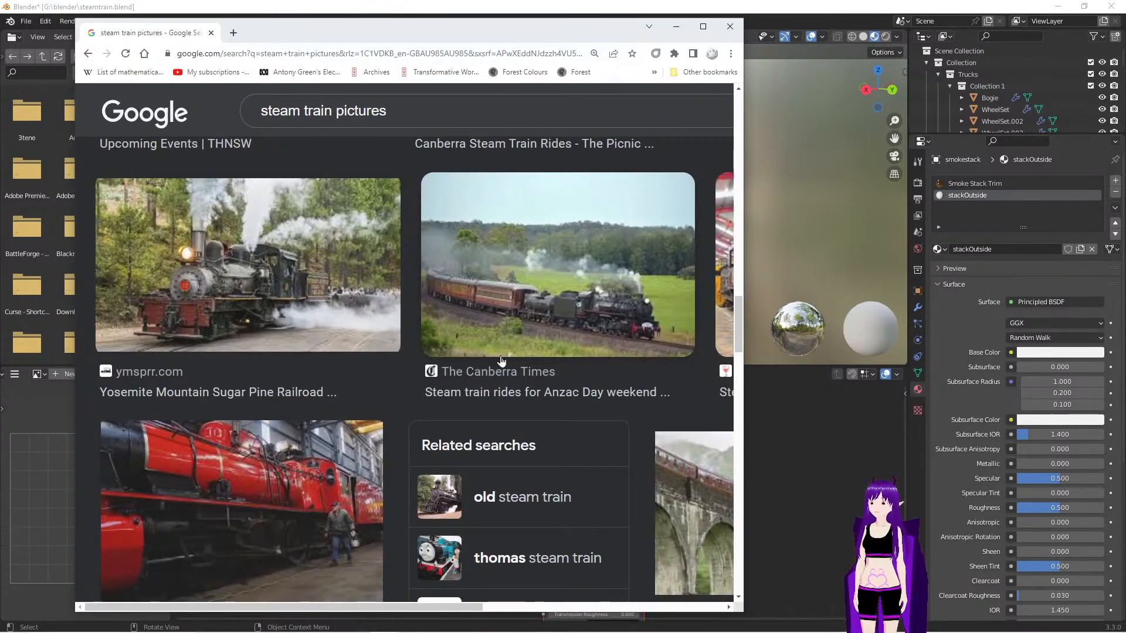
scroll(502, 360, down, 7)
scroll(502, 361, down, 5)
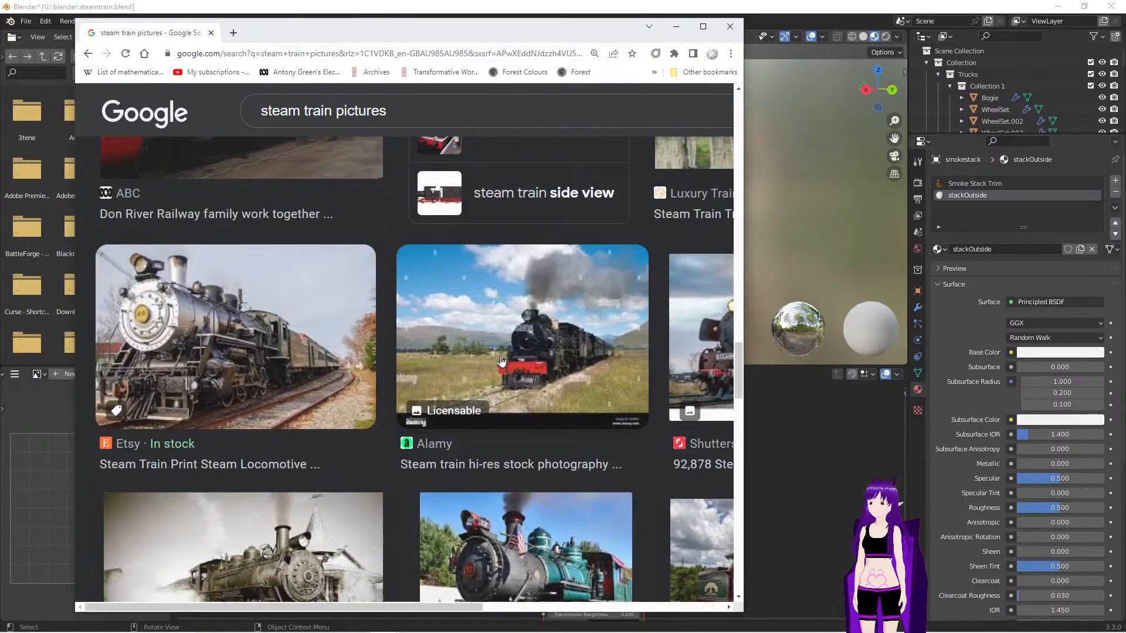
scroll(502, 361, down, 2)
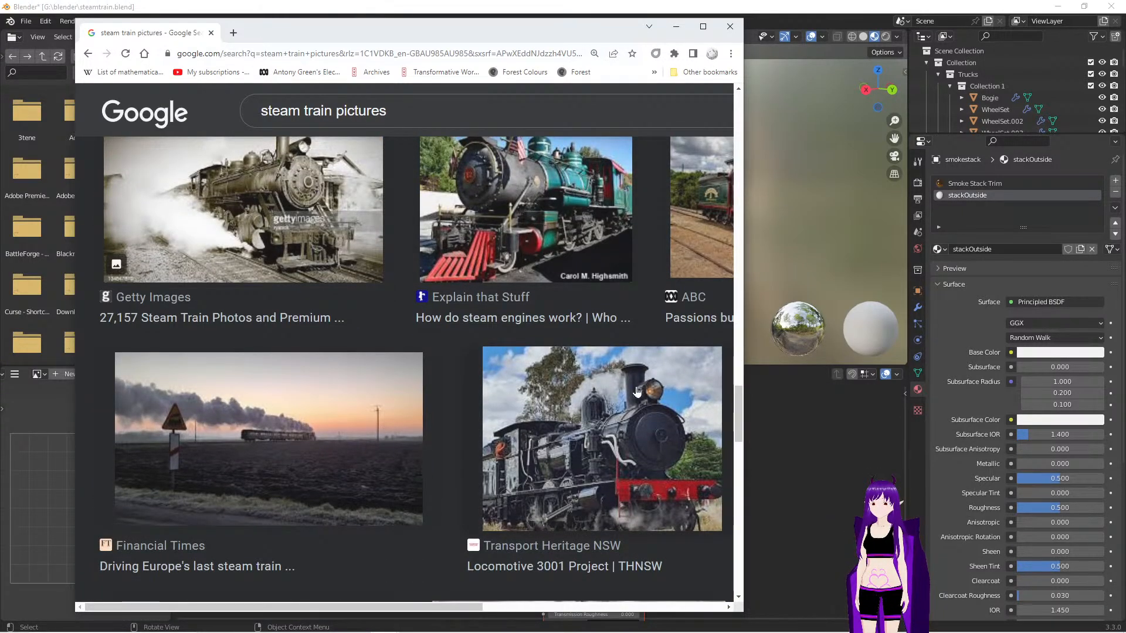
scroll(593, 374, down, 4)
scroll(554, 320, down, 8)
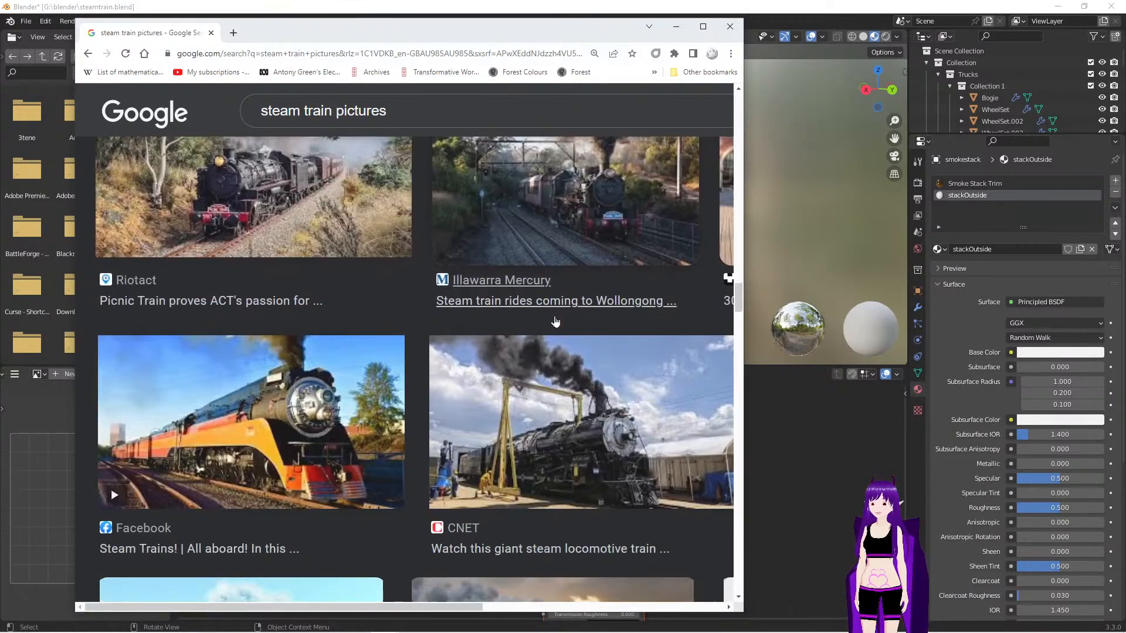
key(alt+Tab)
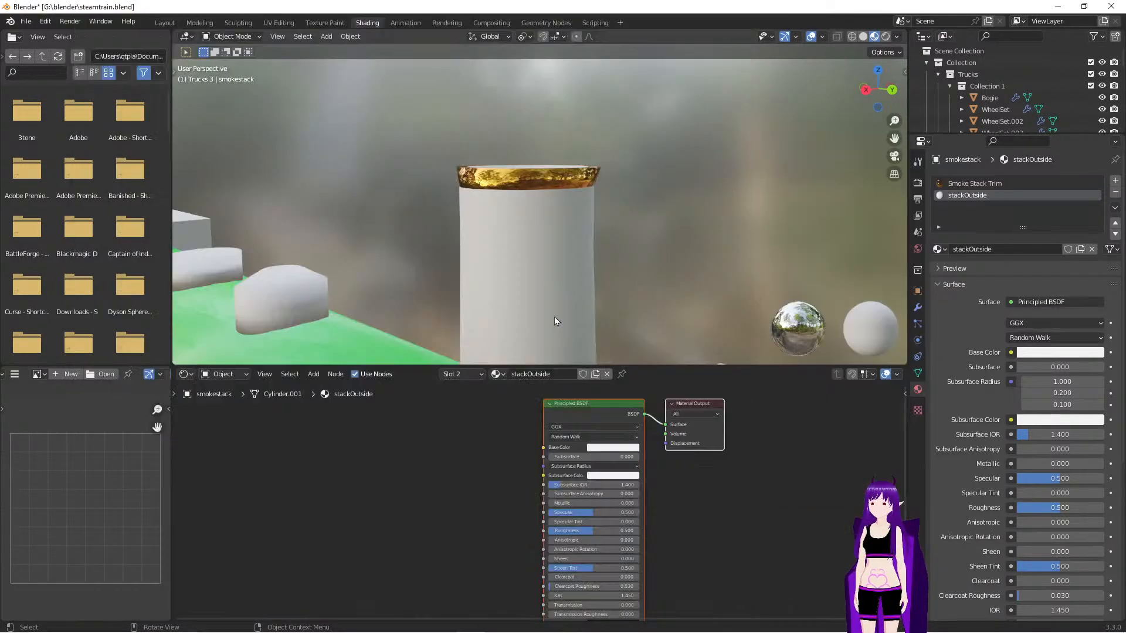
Change the stackOutside material's Base Color from white to a light grey by adjusting its brightness
click(607, 448)
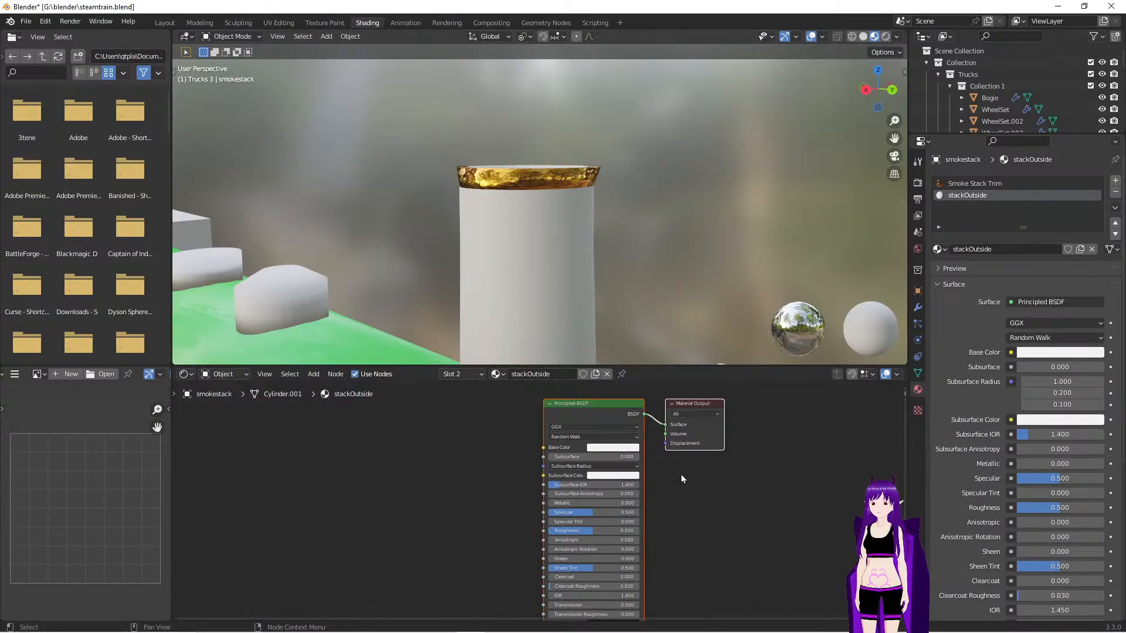
click(619, 449)
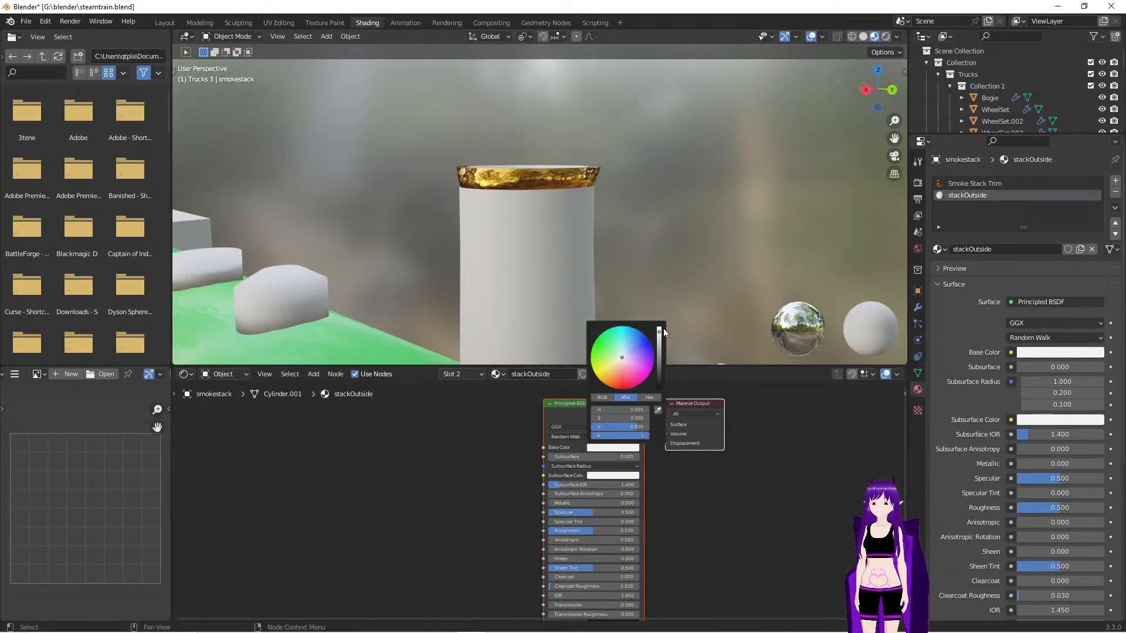
drag(659, 332, 660, 347)
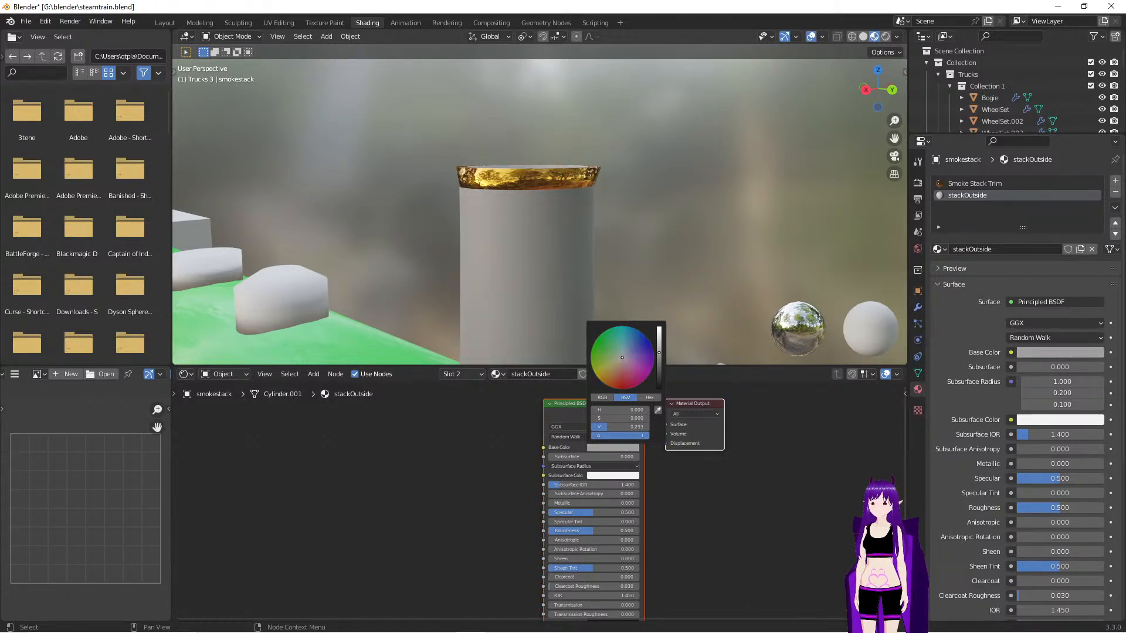
scroll(652, 304, up, 10)
scroll(651, 304, down, 13)
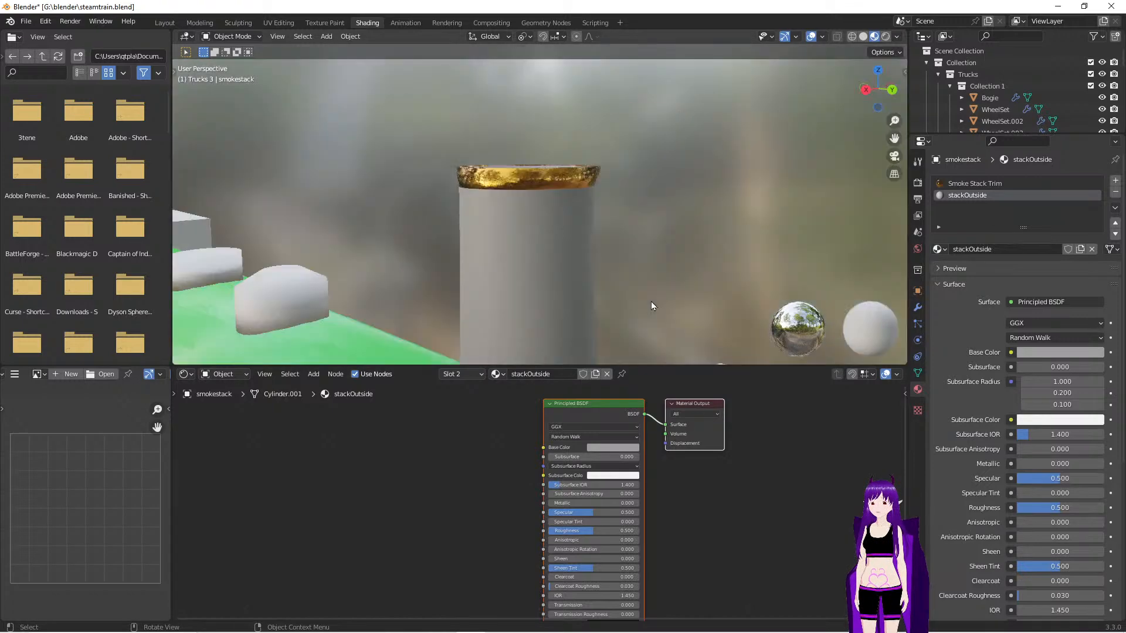
middle_drag(645, 313, 610, 233)
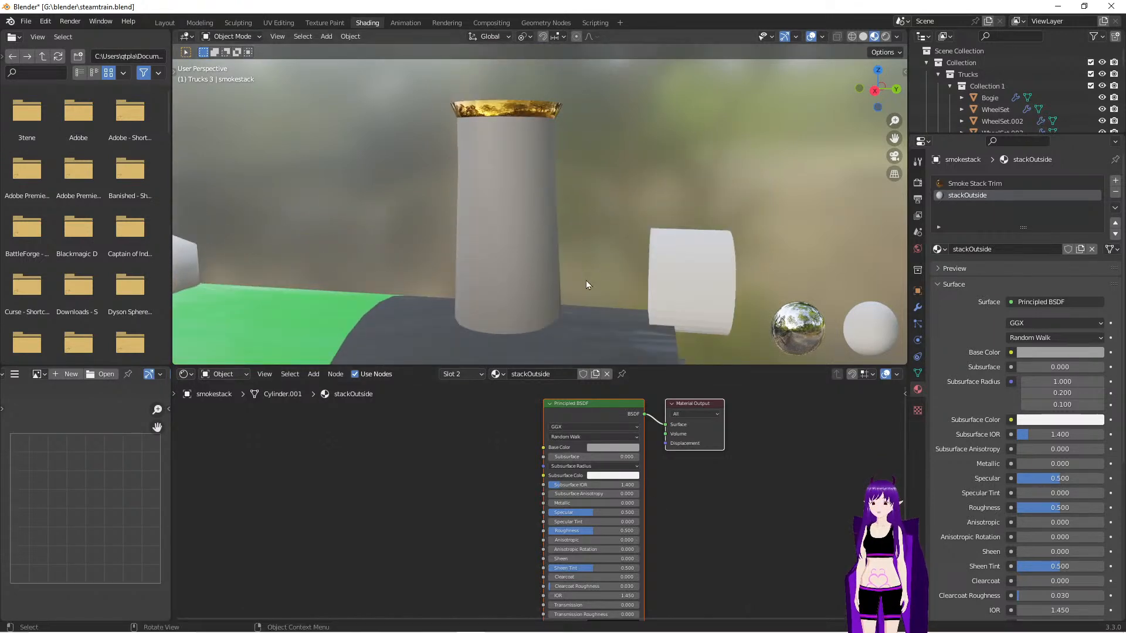
click(610, 447)
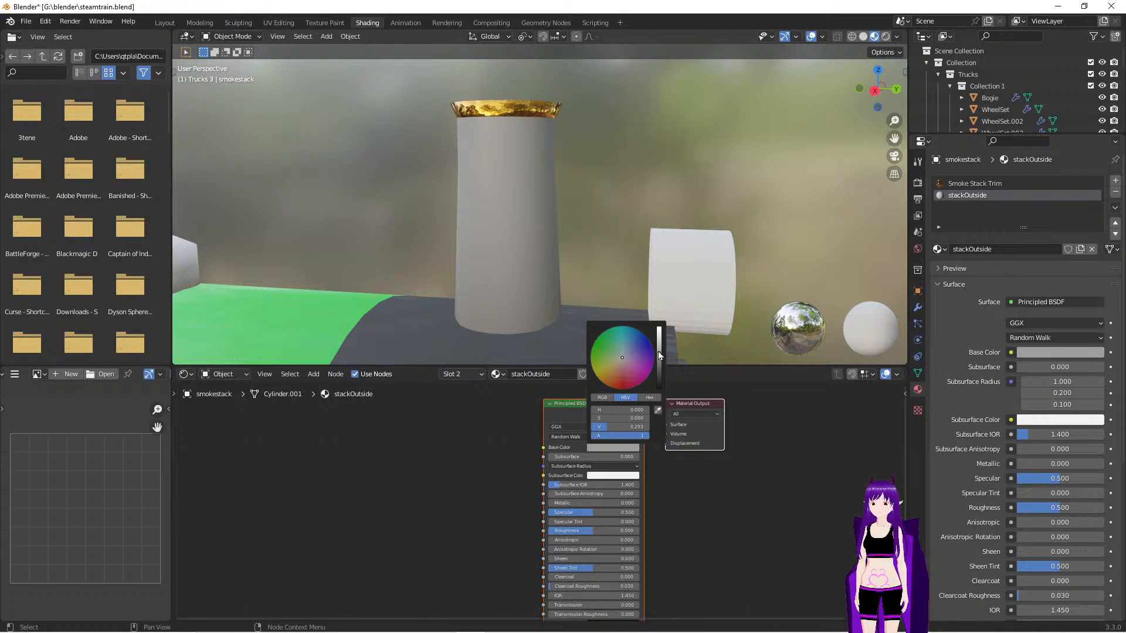
drag(659, 350, 659, 345)
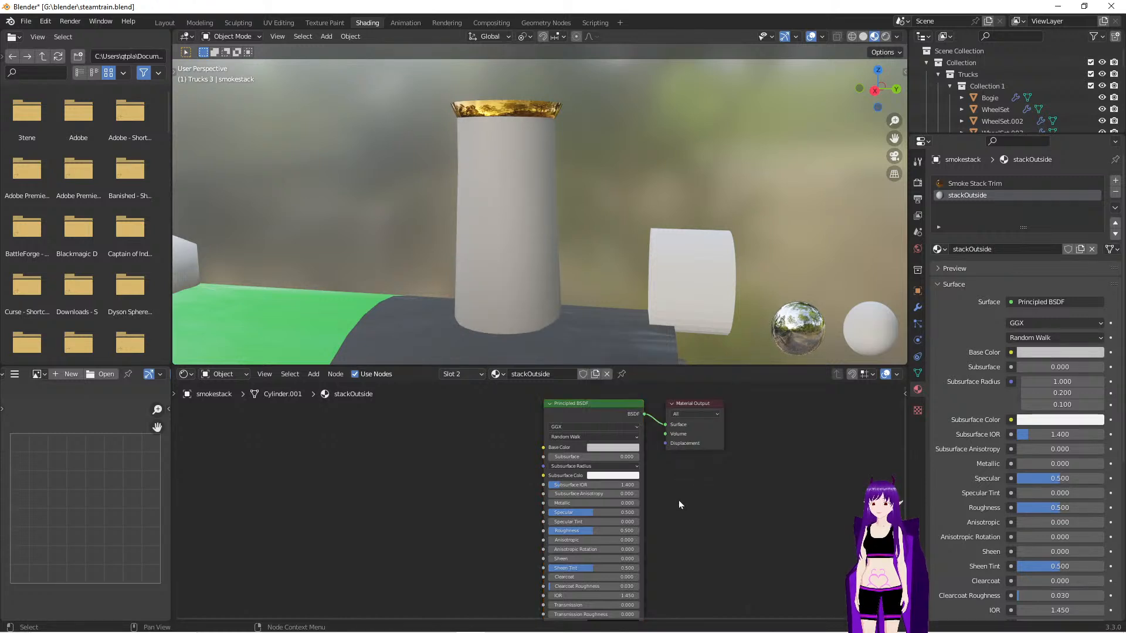
Set the Roughness of stackOutside's Principled BSDF to 0.75
middle_drag(692, 566, 684, 503)
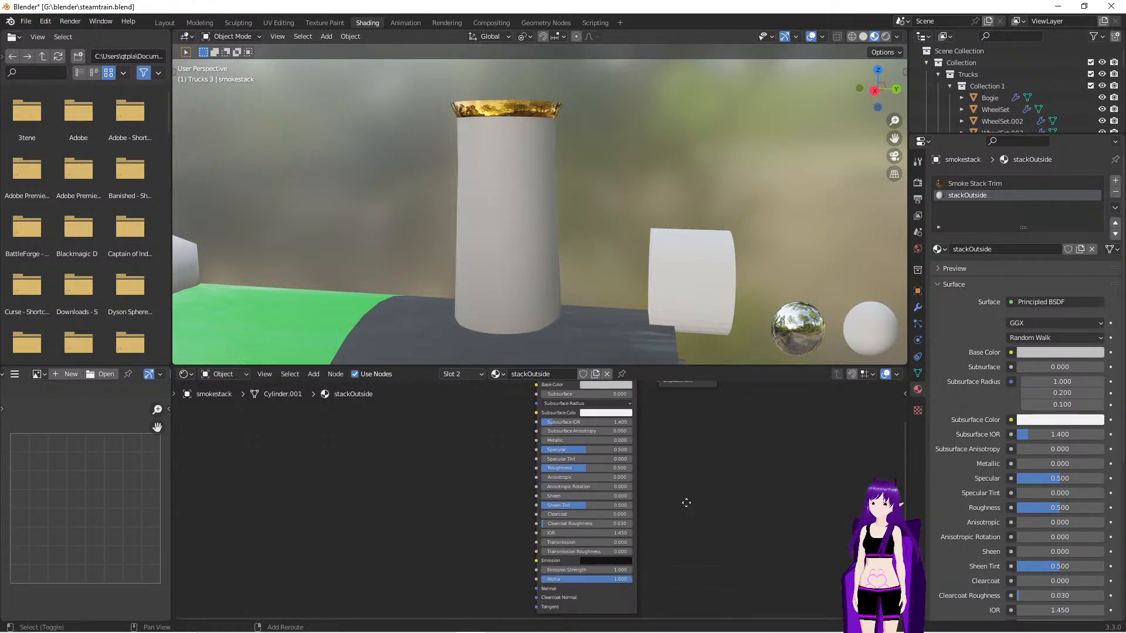
scroll(686, 535, up, 2)
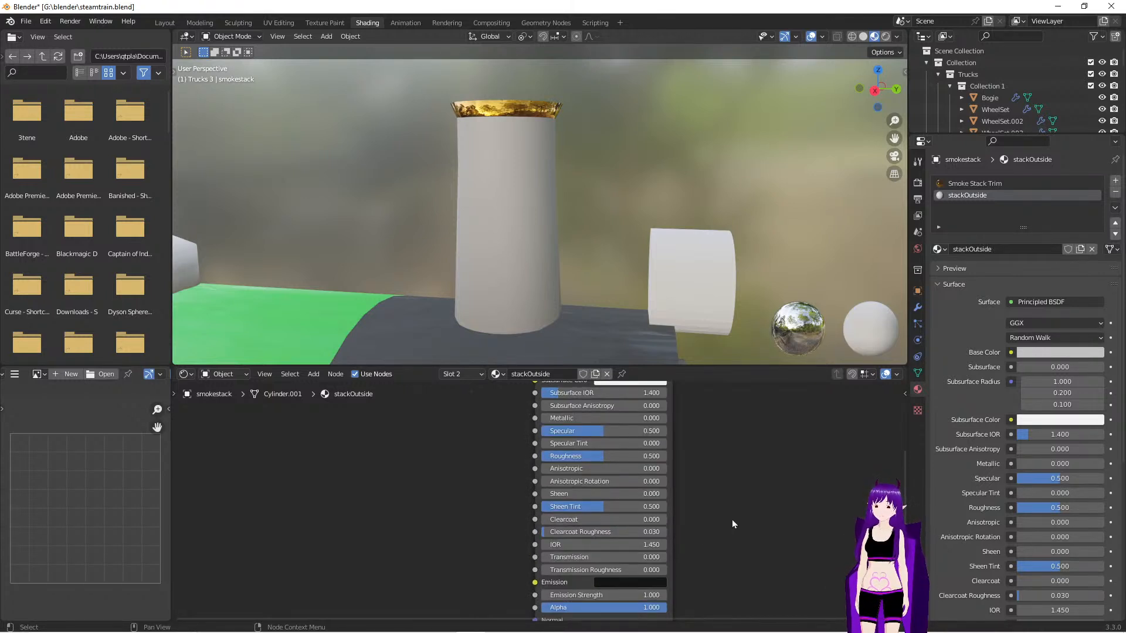
click(650, 457)
click(651, 455)
key(BackSpace)
text(75)
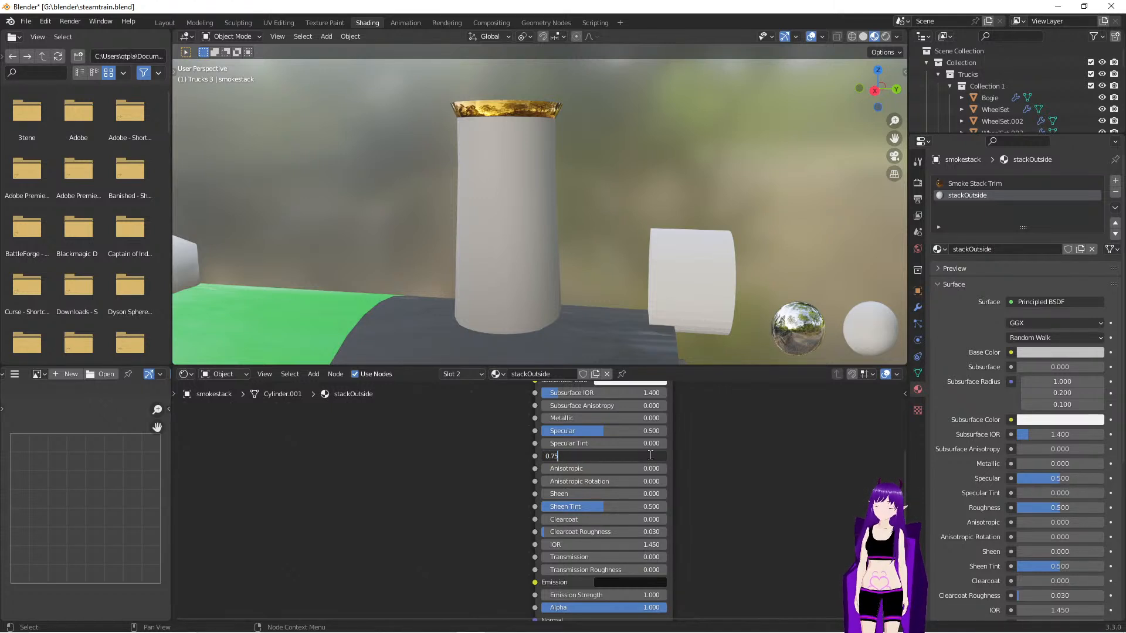
key(Return)
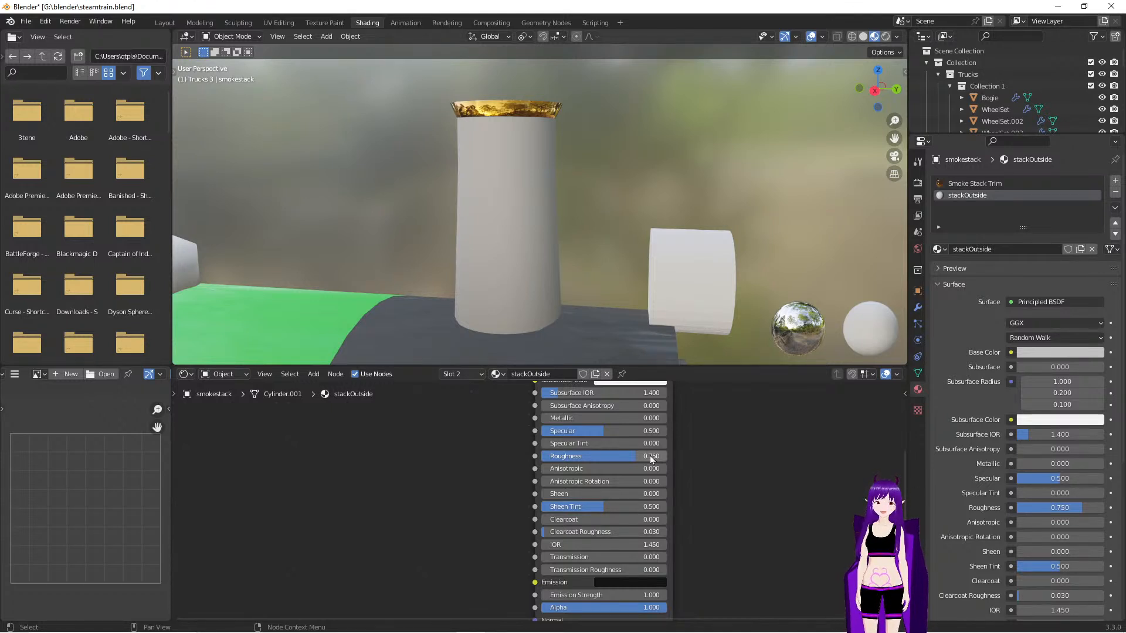
Move the Principled BSDF node away from the Material Output and insert a Mix Shader node on the link between them
scroll(701, 465, down, 2)
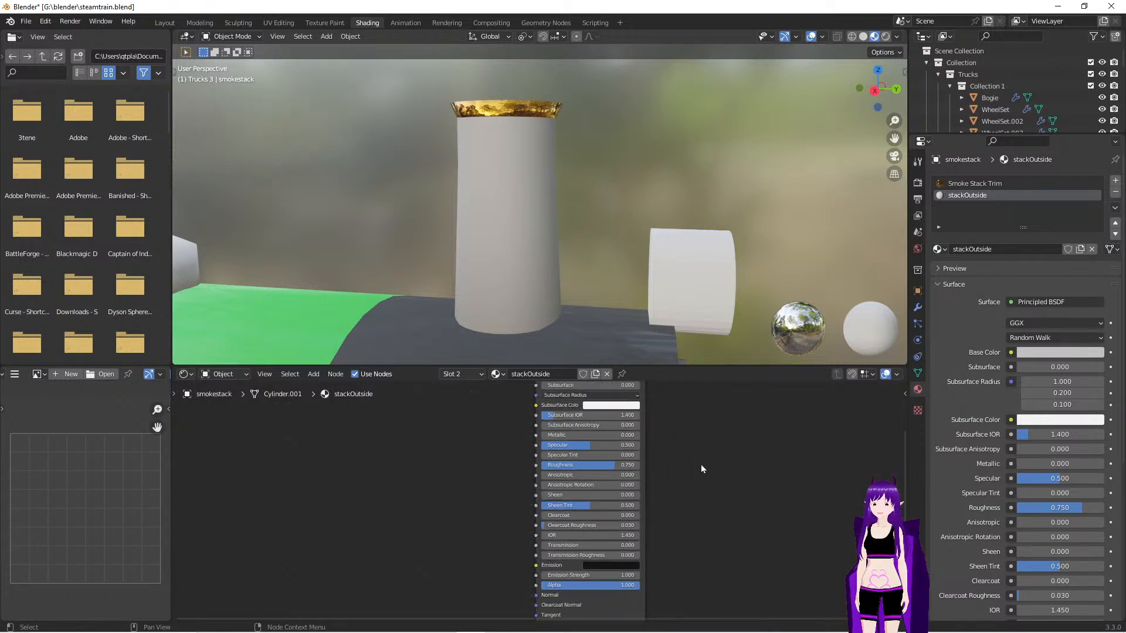
scroll(700, 463, down, 1)
scroll(663, 498, down, 1)
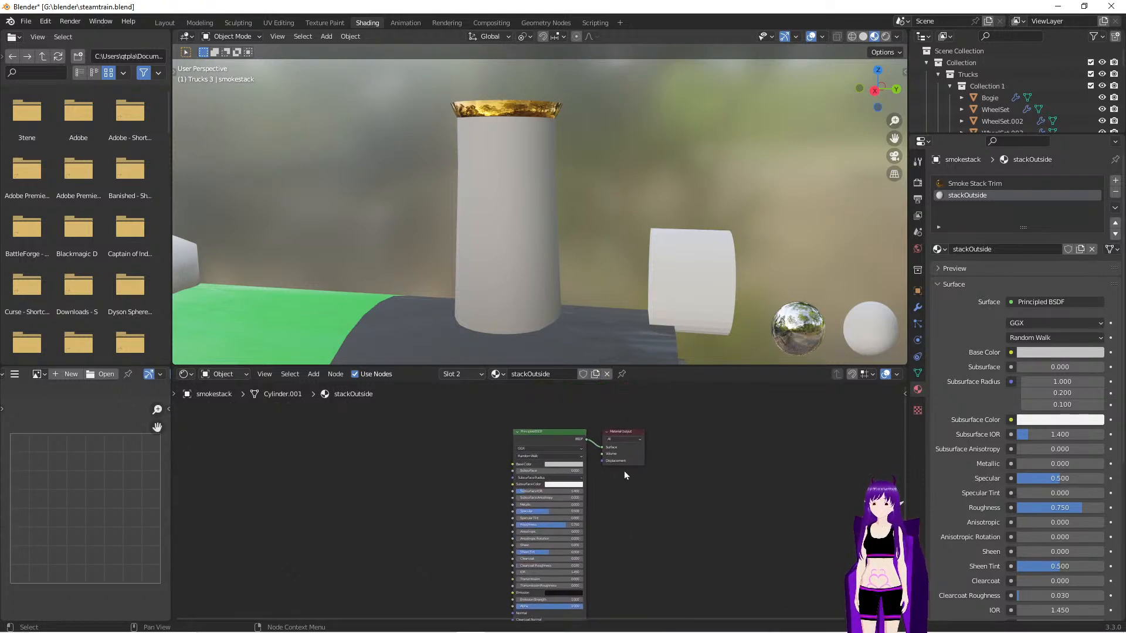
mouse_move(548, 432)
mouse_down()
mouse_move(413, 475)
mouse_move(402, 495)
mouse_move(382, 425)
mouse_up()
key(shift+space)
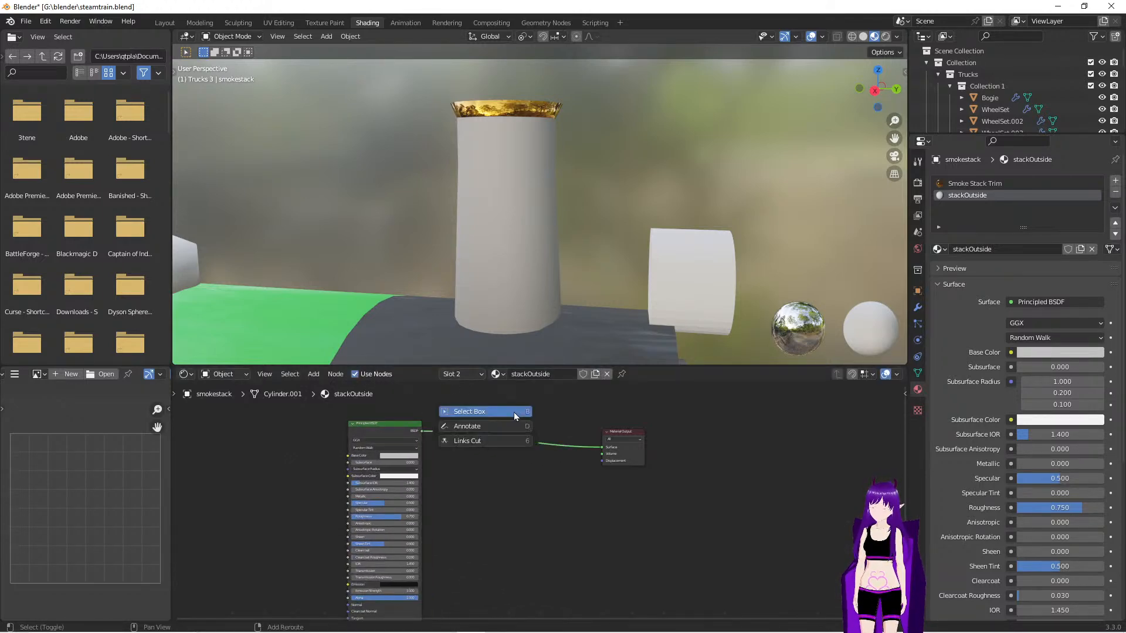
key(shift+a)
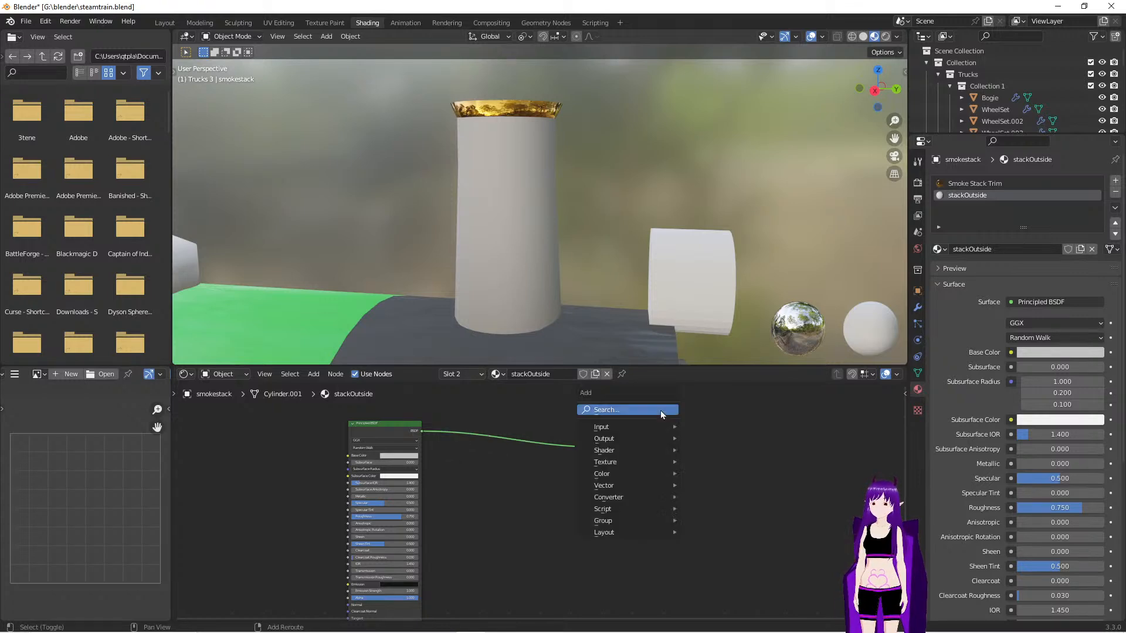
click(661, 411)
text(mix)
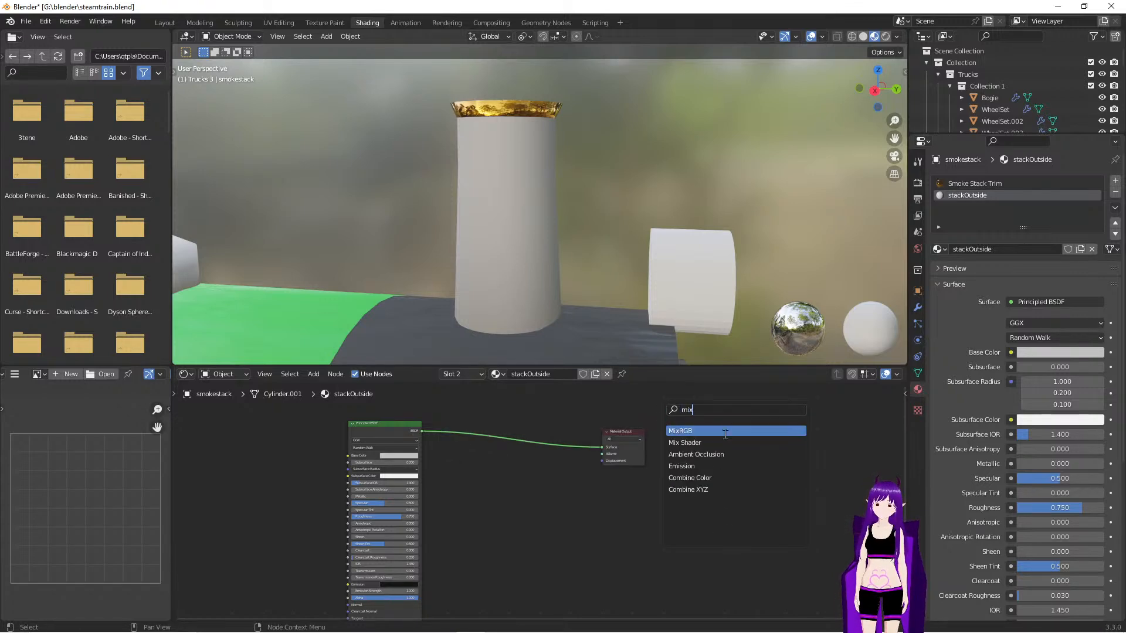
click(685, 442)
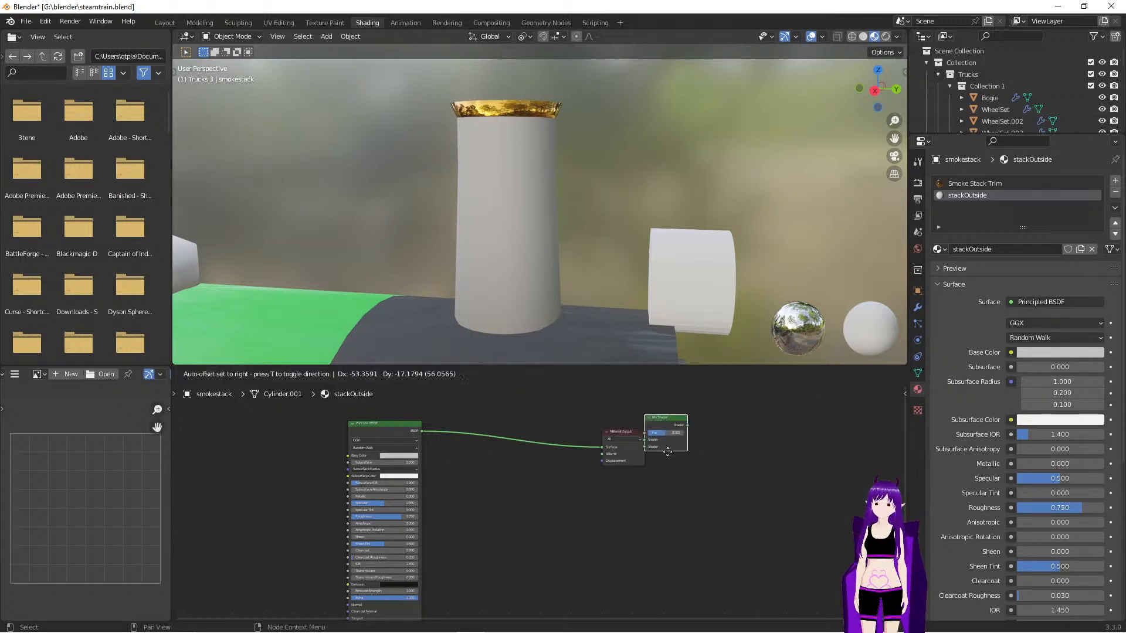
click(543, 459)
Duplicate the Principled BSDF node below the original and connect its BSDF output to the Mix Shader's second Shader input
middle_drag(574, 564, 652, 526)
click(479, 389)
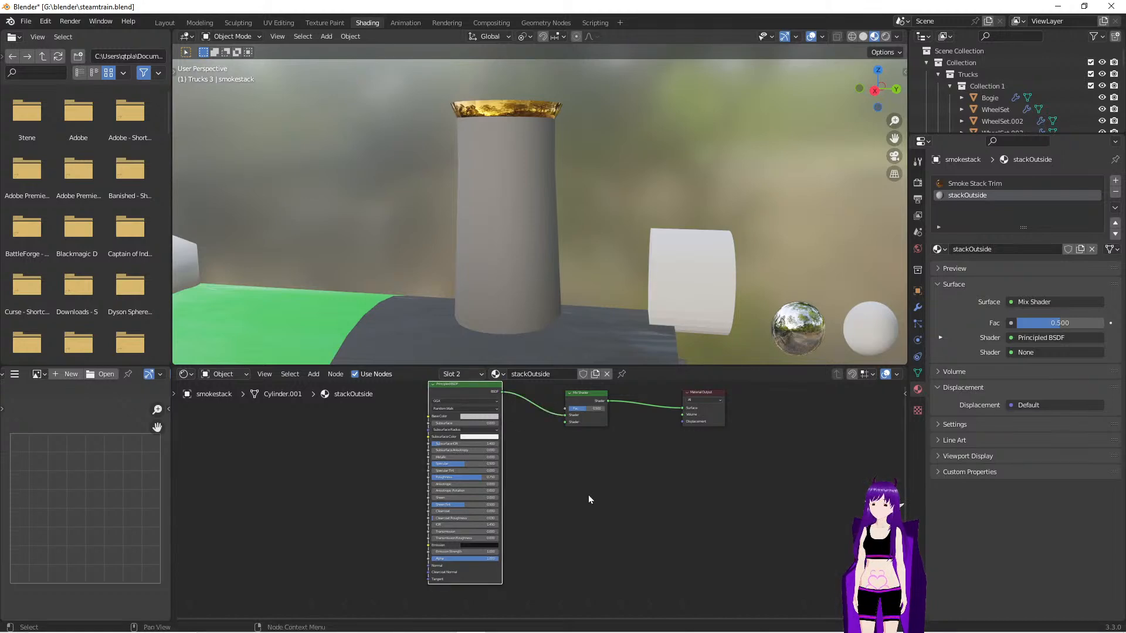
key(shift+d)
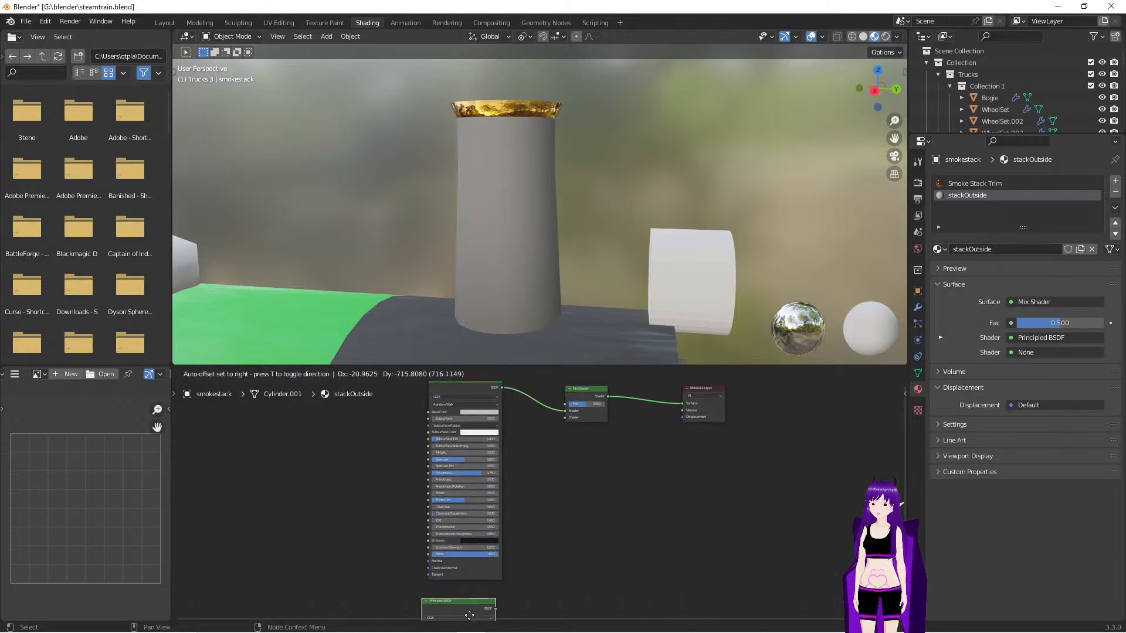
click(504, 545)
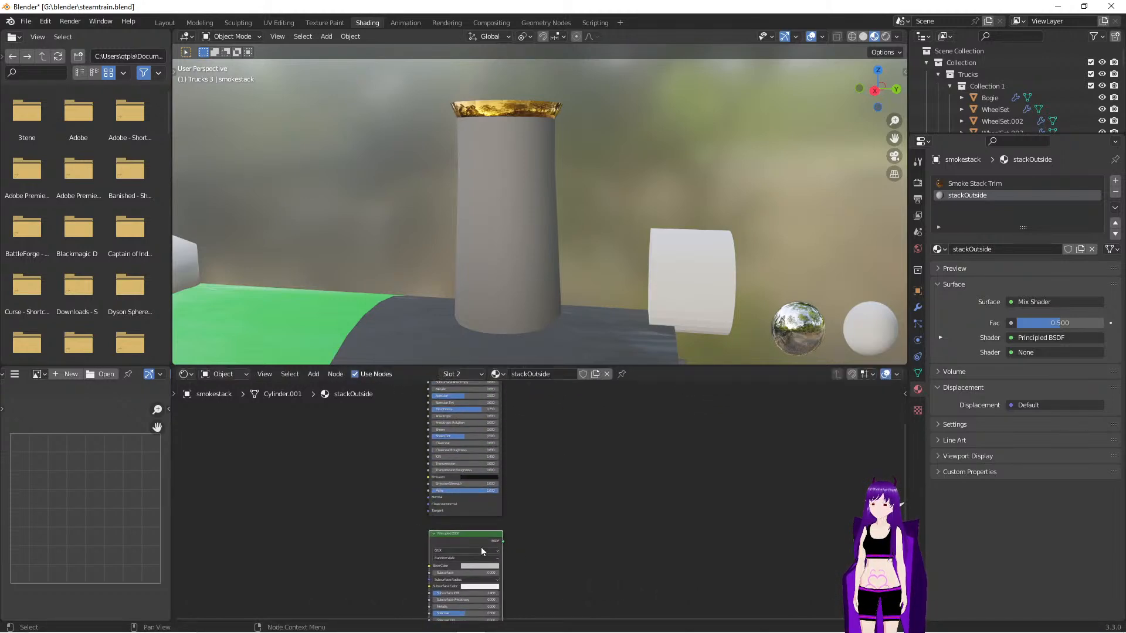
drag(503, 543, 563, 449)
middle_drag(586, 479, 579, 525)
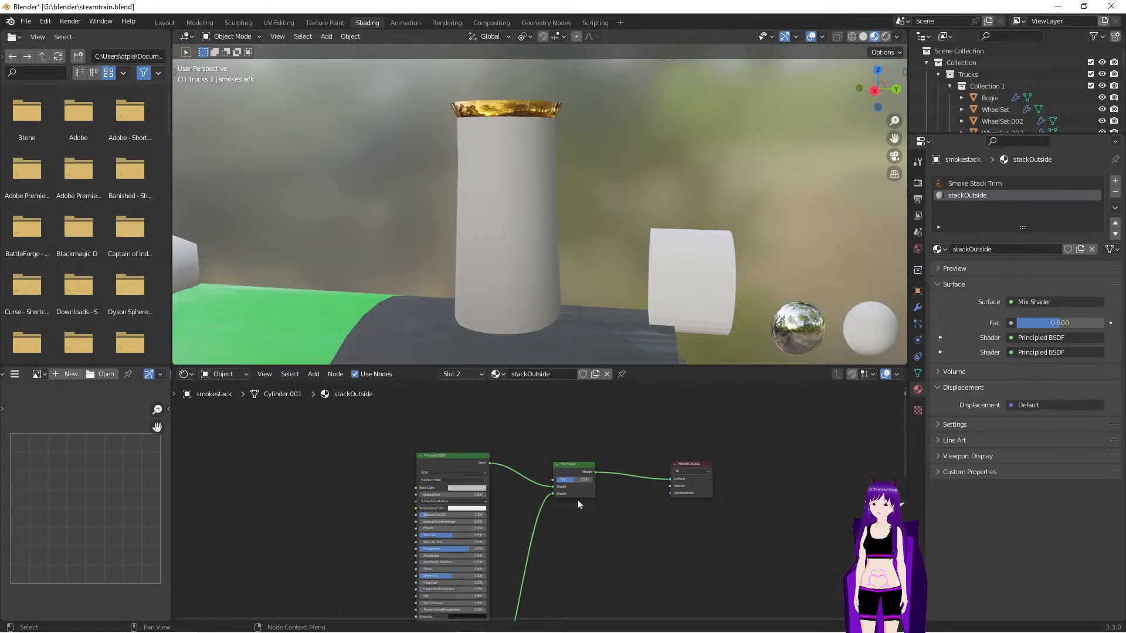
Move the Mix Shader node up and add a ColorRamp node above the first Principled BSDF
drag(571, 466, 569, 426)
middle_drag(638, 434, 657, 483)
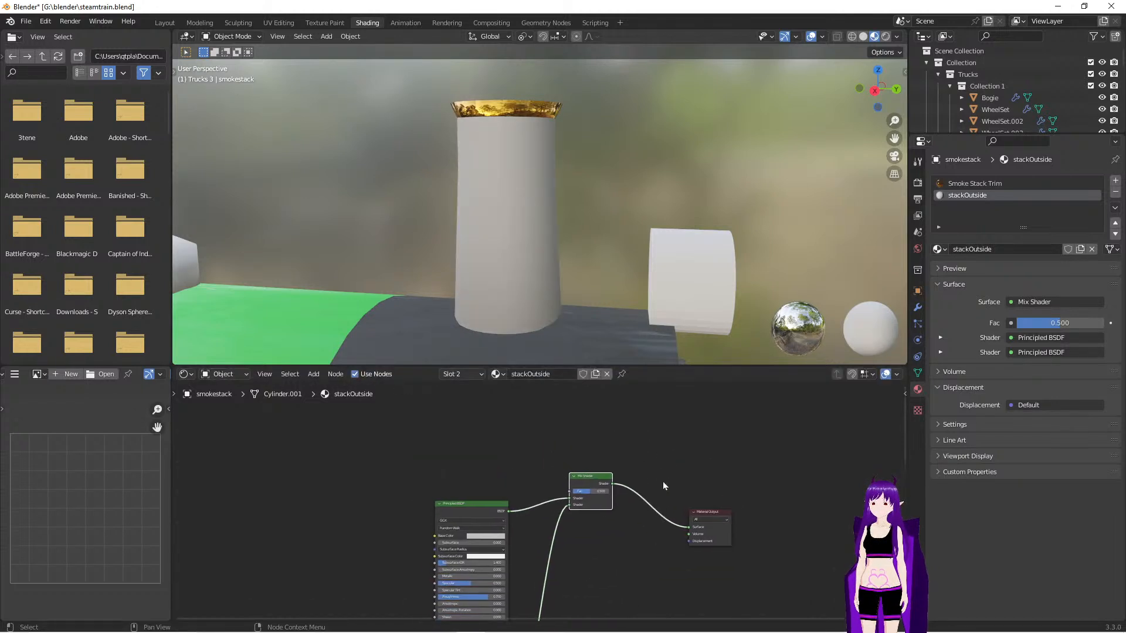
key(shift+space)
key(Escape)
key(shift+a)
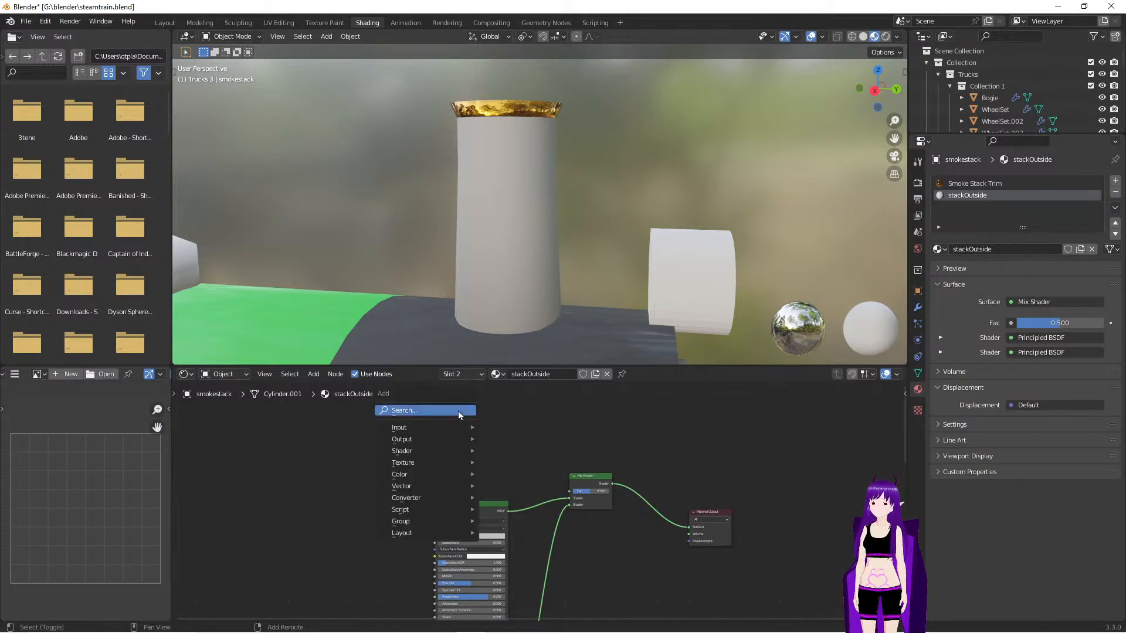
click(459, 410)
text(col)
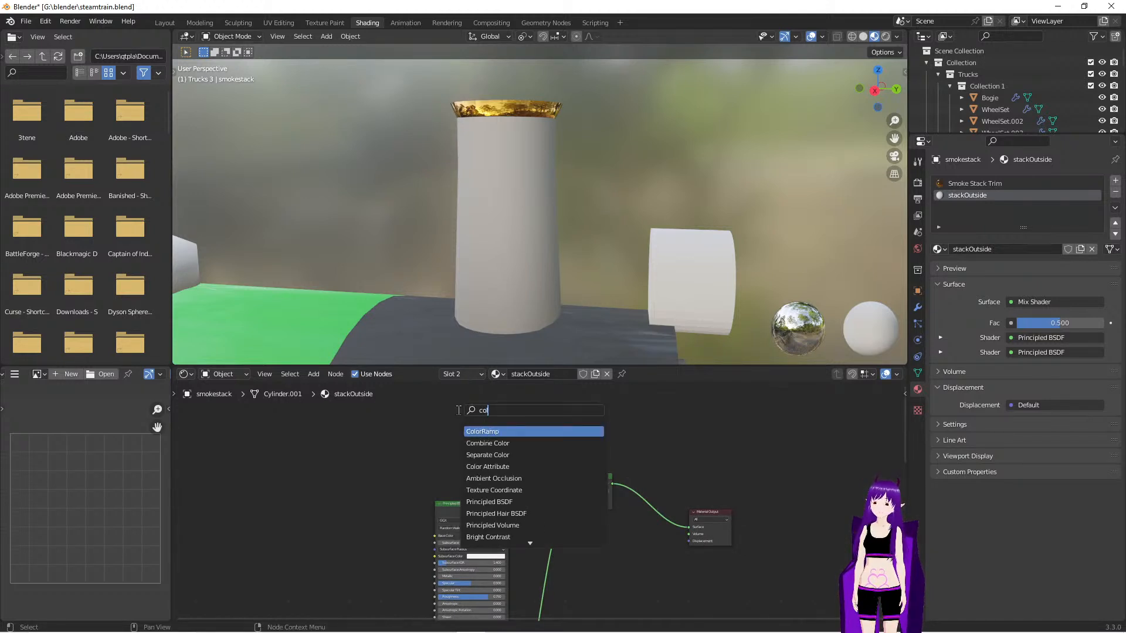
key(Return)
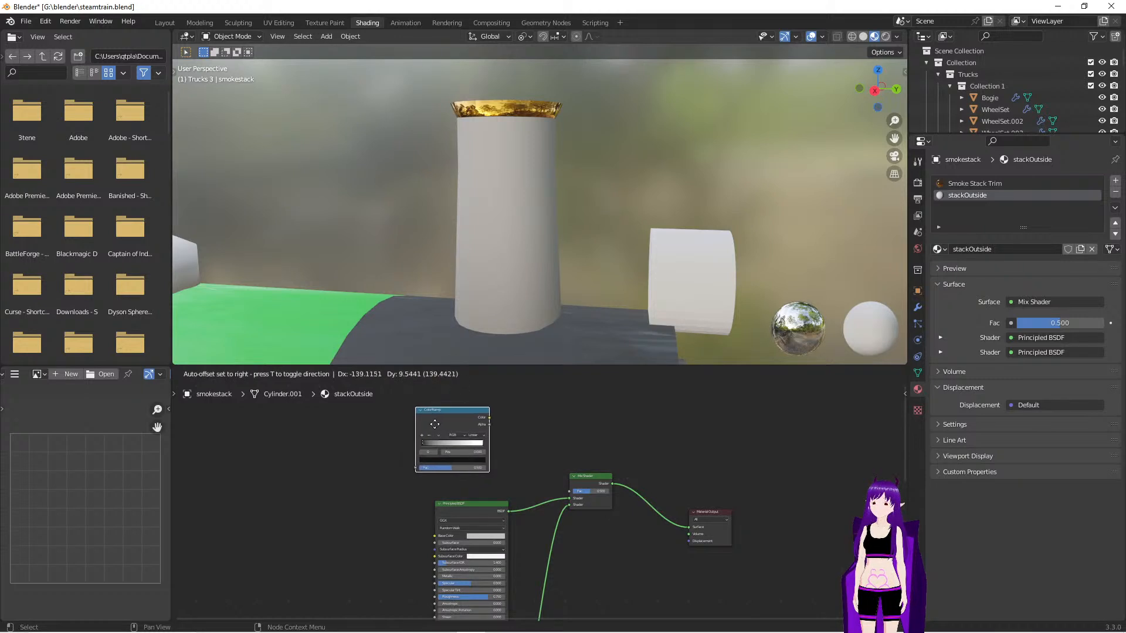
click(486, 437)
Connect the ColorRamp's Color output to the Mix Shader's Fac input and shift the ColorRamp node slightly toward the Mix Shader
scroll(505, 479, up, 2)
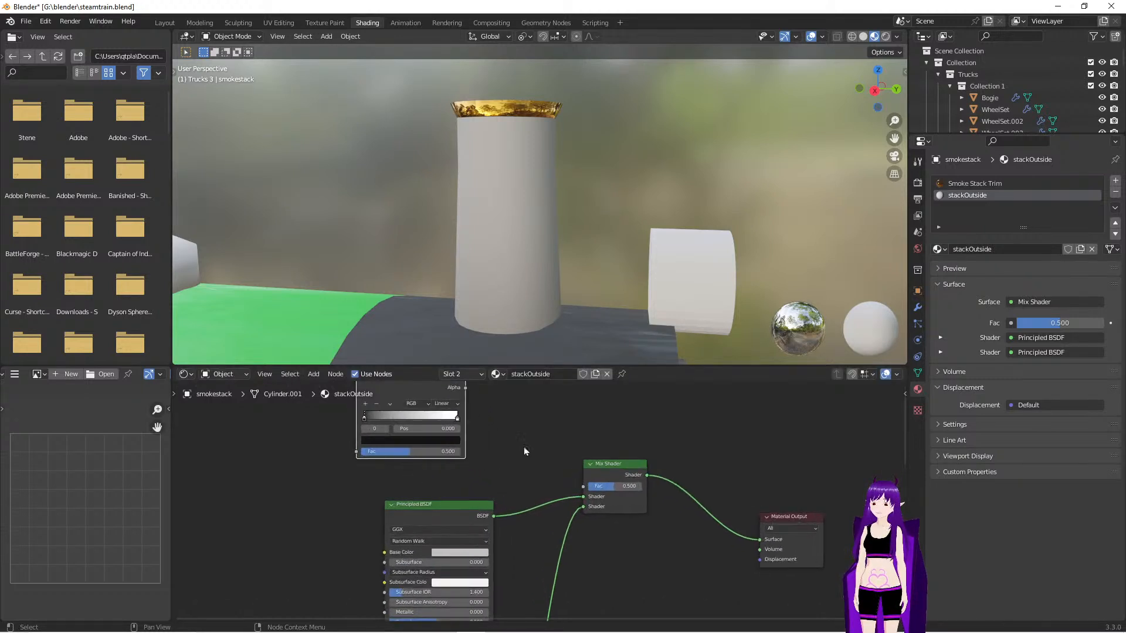
shift+scroll(519, 457, up, 2)
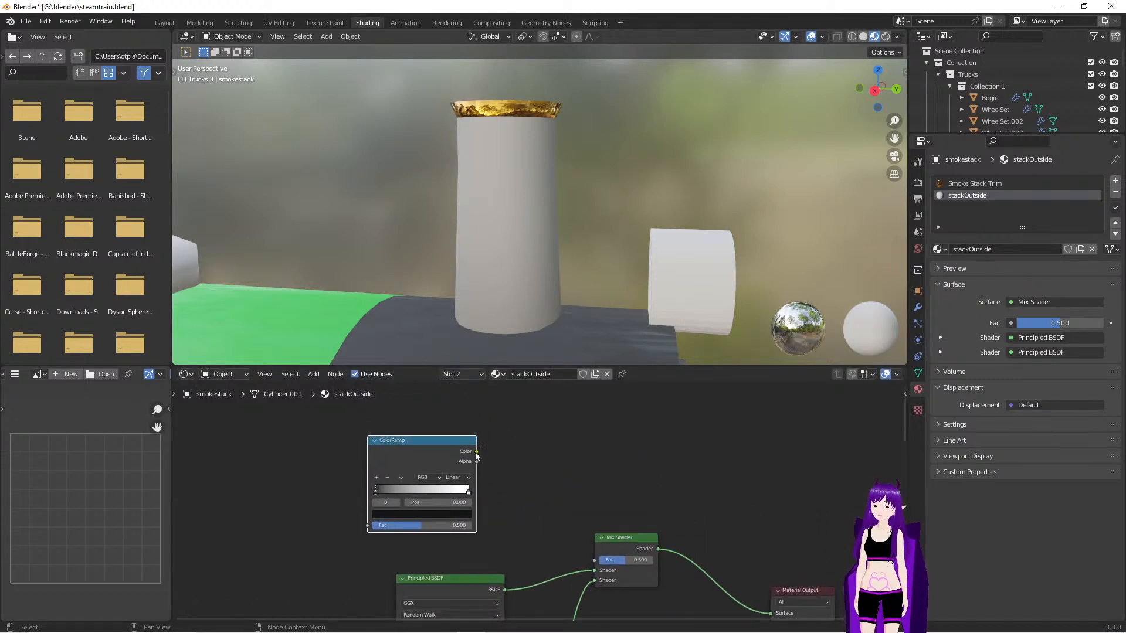
drag(477, 452, 593, 560)
drag(428, 442, 457, 440)
Add a Noise Texture node before the ColorRamp and connect its Fac output to the ColorRamp's Fac input
middle_drag(578, 463, 755, 450)
key(shift+a)
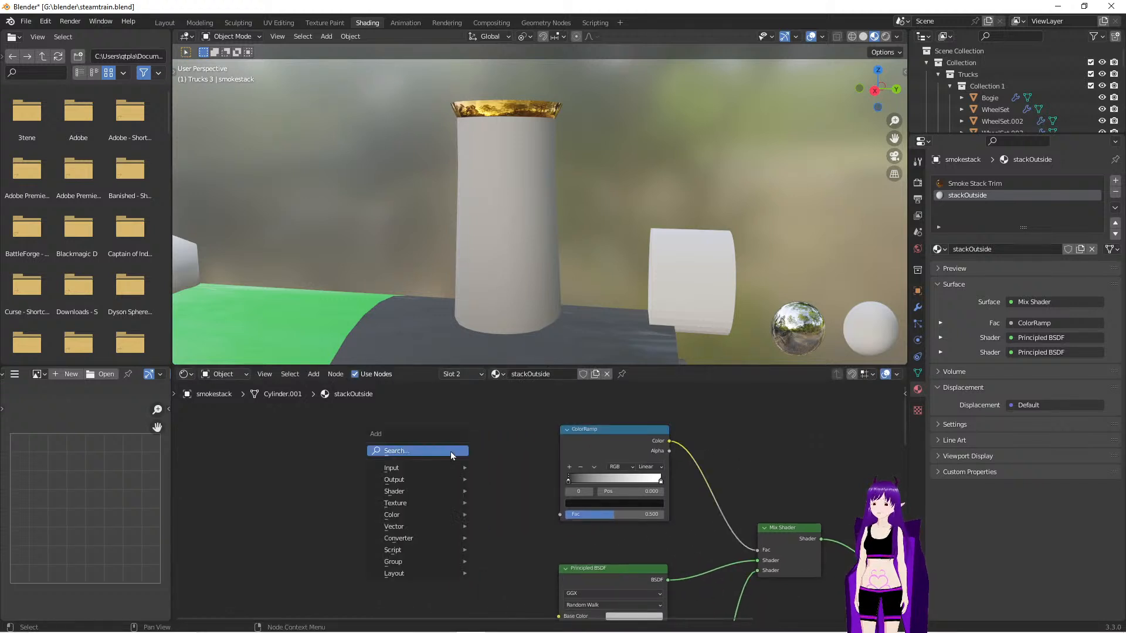
click(450, 451)
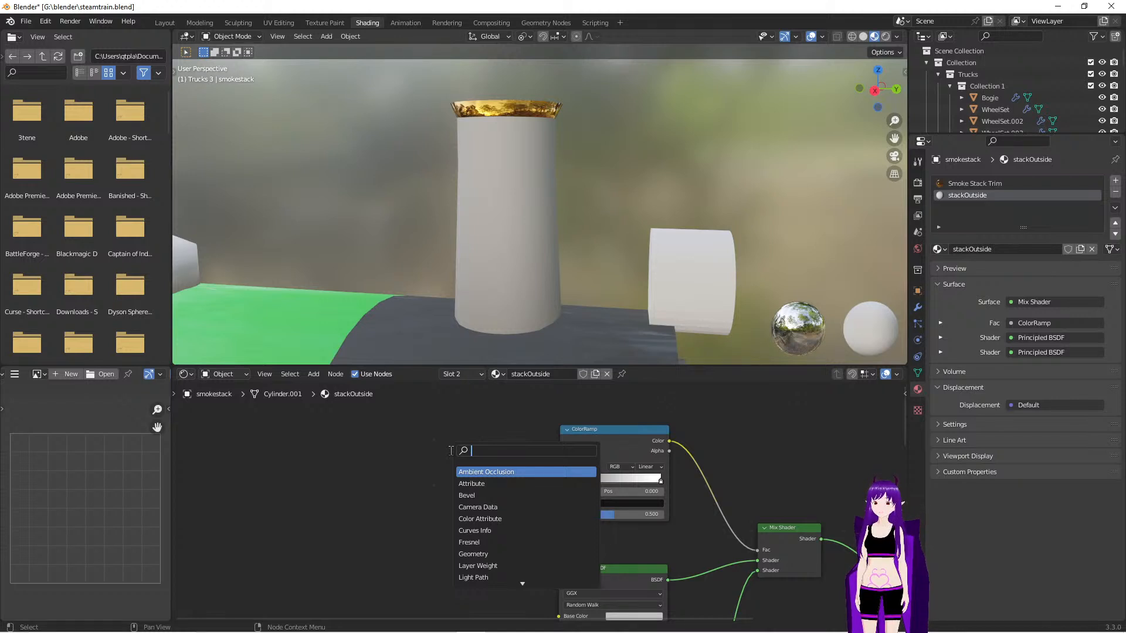
text(no)
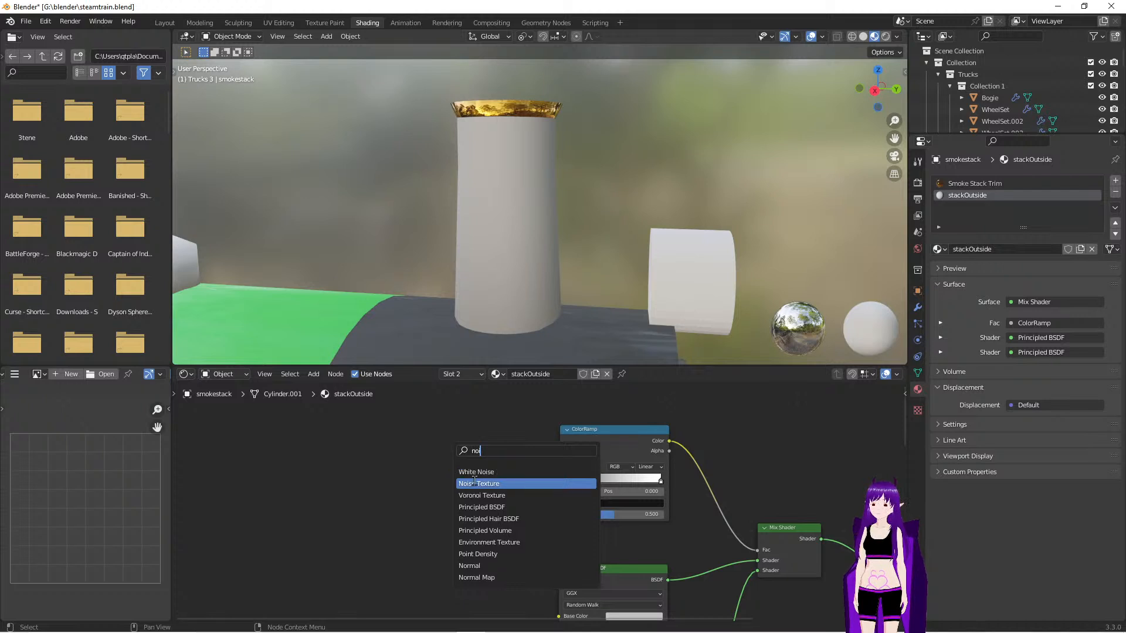
click(469, 483)
click(403, 477)
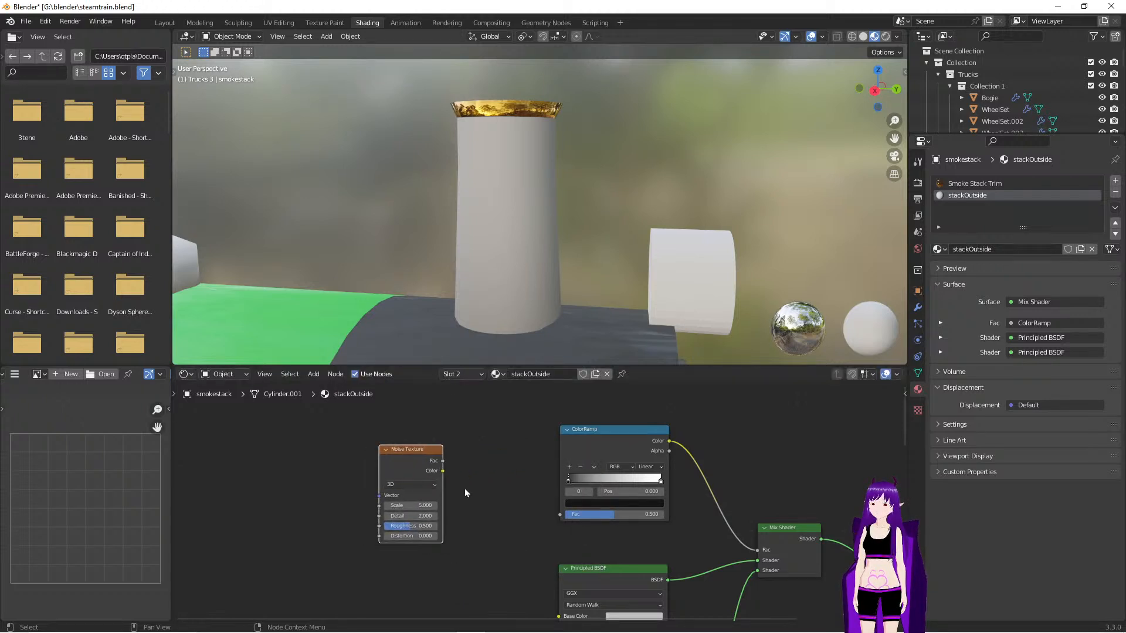
drag(443, 461, 560, 515)
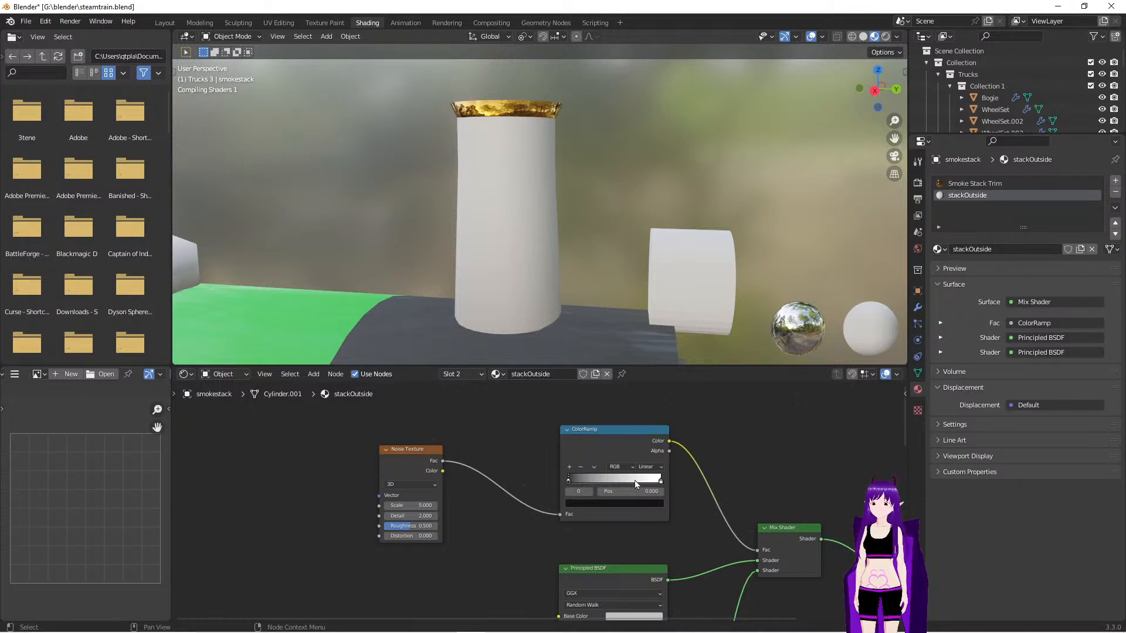
Darken the Base Color of the lower, duplicated Principled BSDF to a darker grey
scroll(699, 541, up, 2)
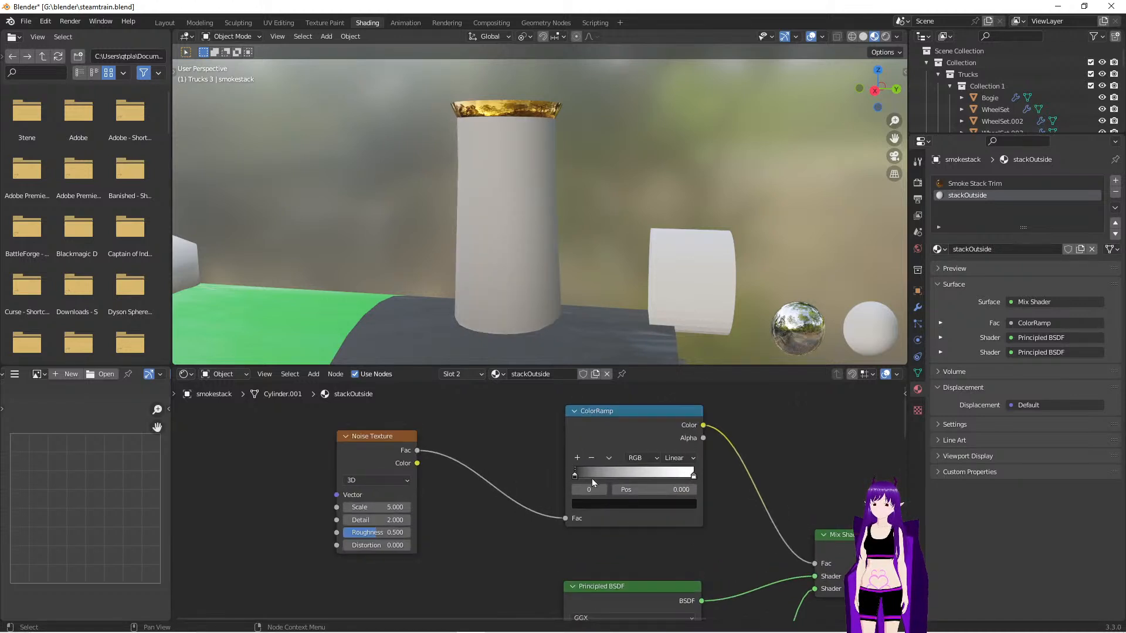
scroll(704, 513, down, 2)
middle_drag(701, 577, 635, 414)
middle_drag(681, 549, 720, 439)
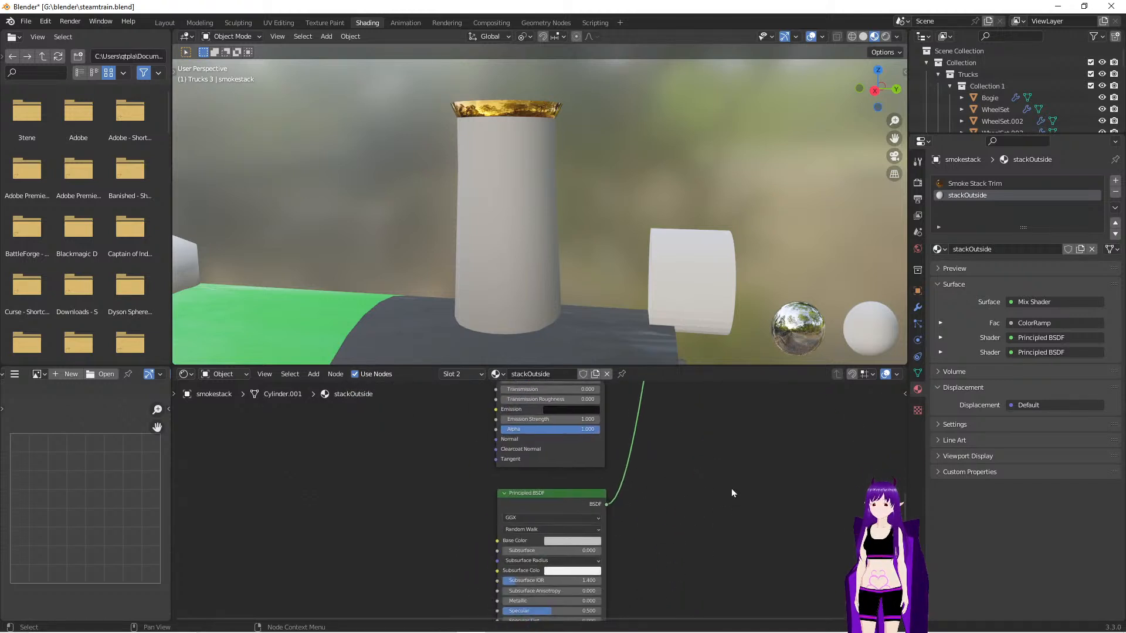
click(567, 541)
drag(629, 431, 627, 474)
Move the ColorRamp's black stop to position 0.423 and pull its white stop inward to sharpen the noise contrast
middle_drag(701, 457, 714, 620)
scroll(663, 428, up, 2)
scroll(663, 428, down, 2)
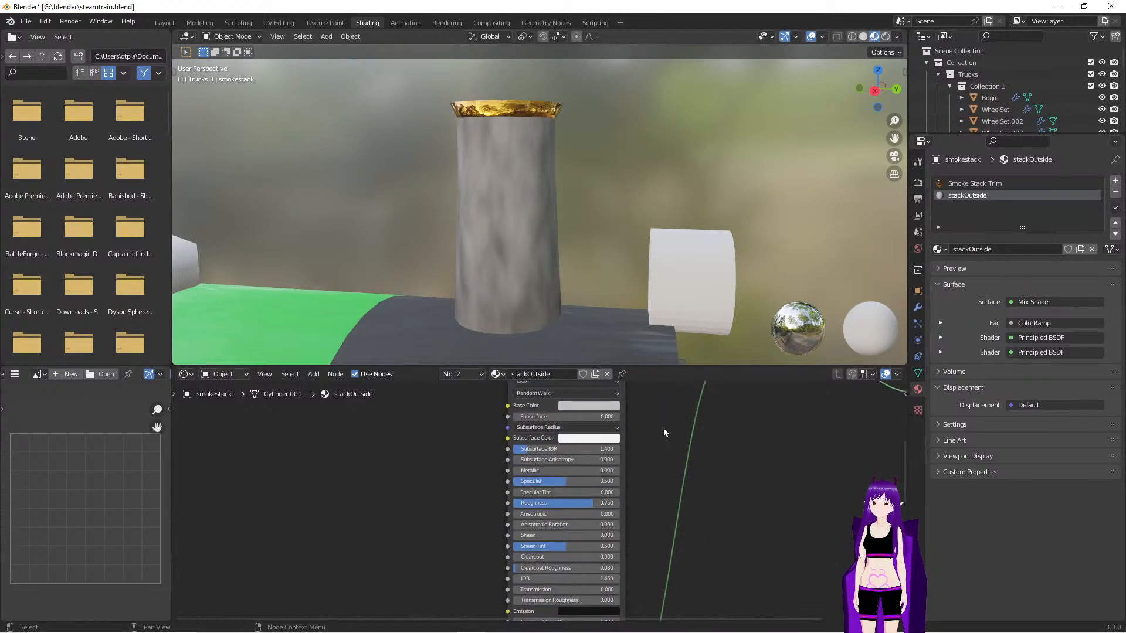
middle_drag(640, 413, 638, 509)
middle_drag(595, 438, 607, 498)
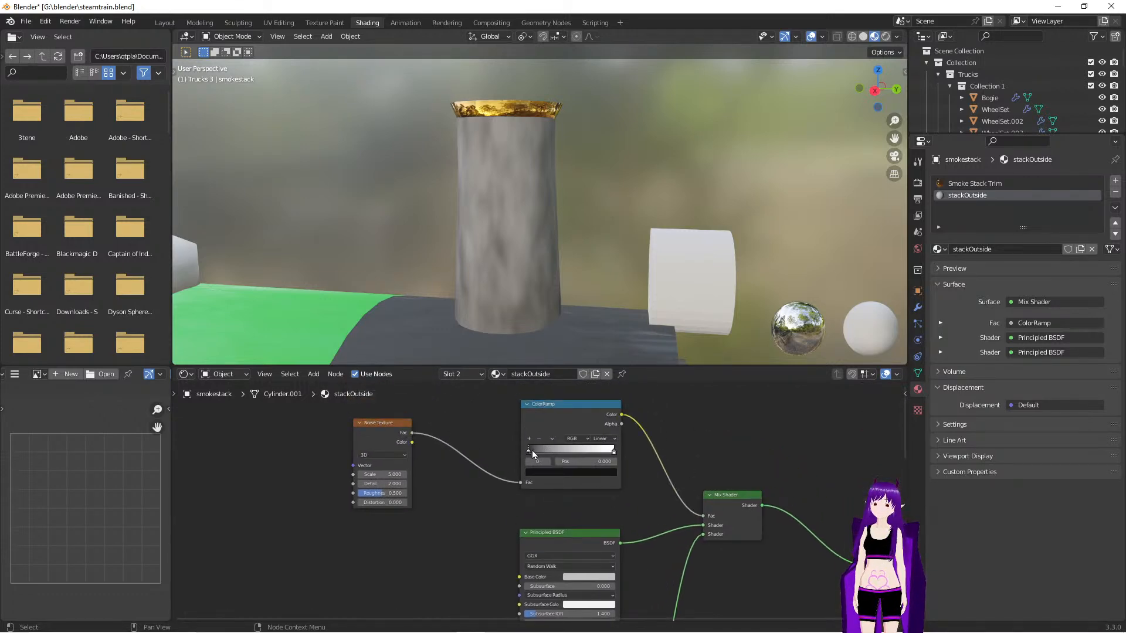
mouse_move(611, 452)
mouse_down()
mouse_move(583, 452)
mouse_move(609, 451)
mouse_up()
mouse_move(529, 452)
mouse_down()
mouse_move(604, 451)
mouse_move(594, 450)
mouse_up()
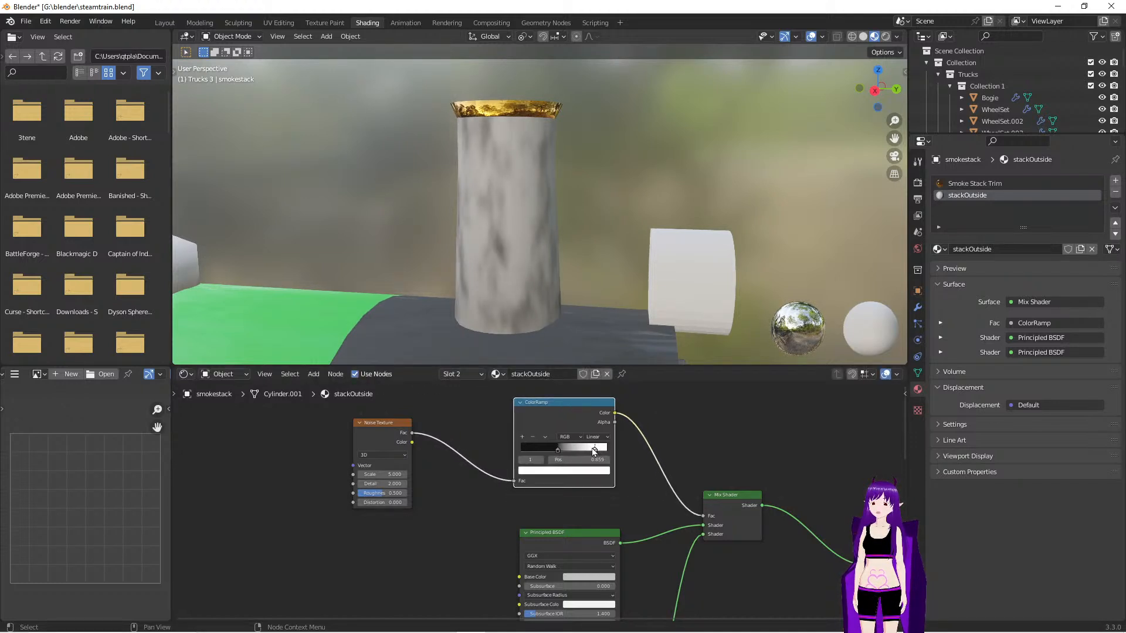
click(558, 451)
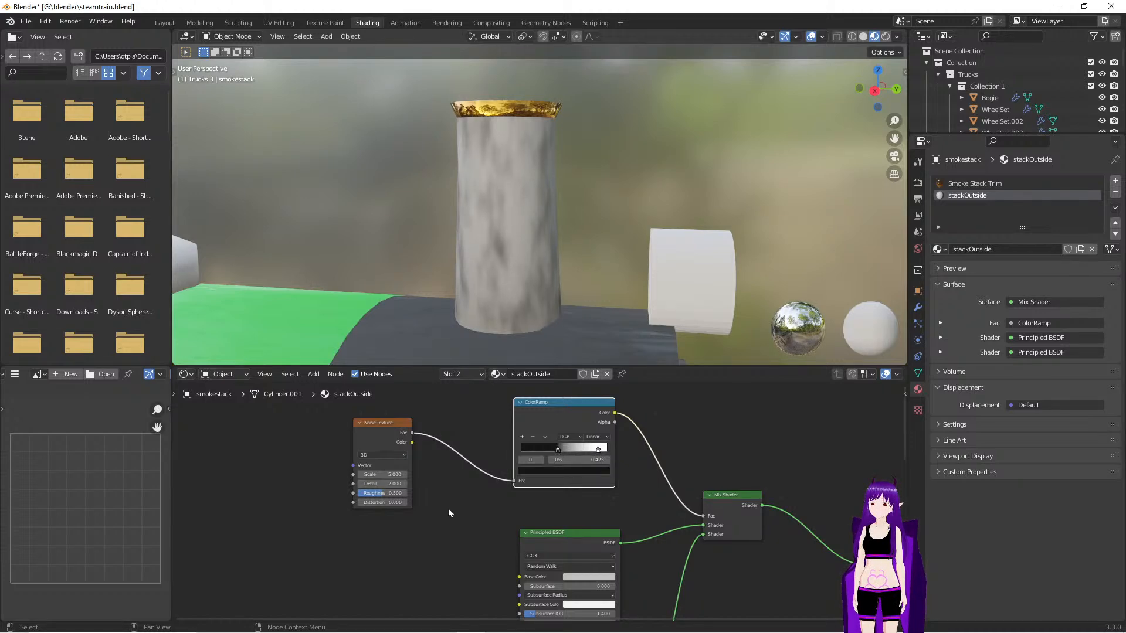
Set the Noise Texture's Roughness to 0.067 and its Scale to 3.6
scroll(448, 508, up, 3)
middle_drag(395, 502, 546, 519)
scroll(545, 520, up, 2)
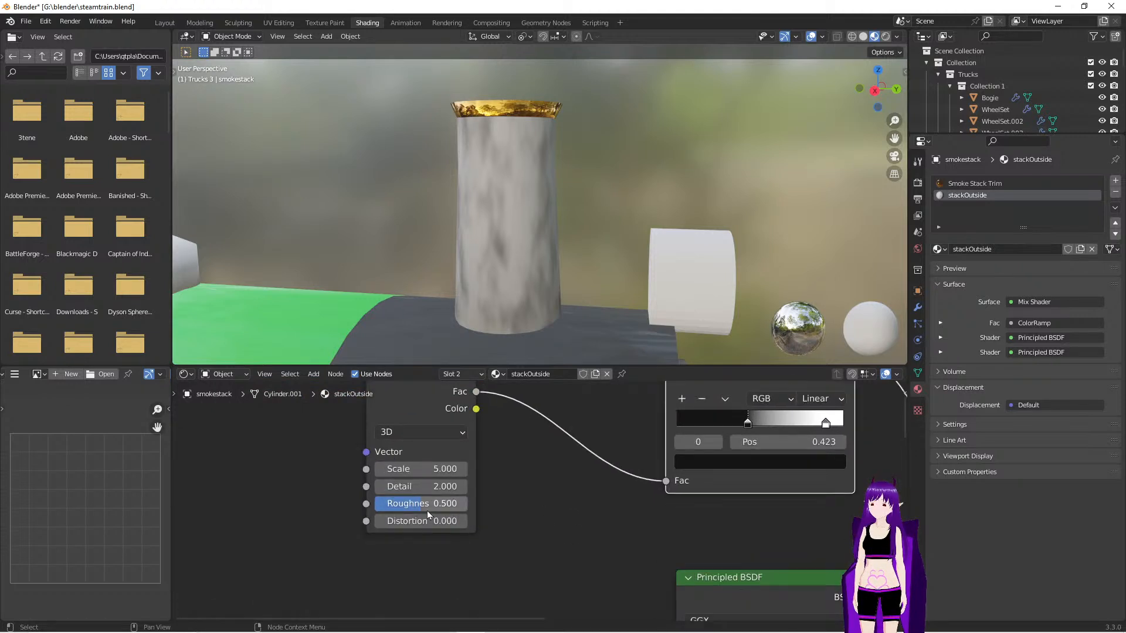
mouse_move(416, 505)
mouse_down()
mouse_move(436, 504)
mouse_move(395, 505)
mouse_up()
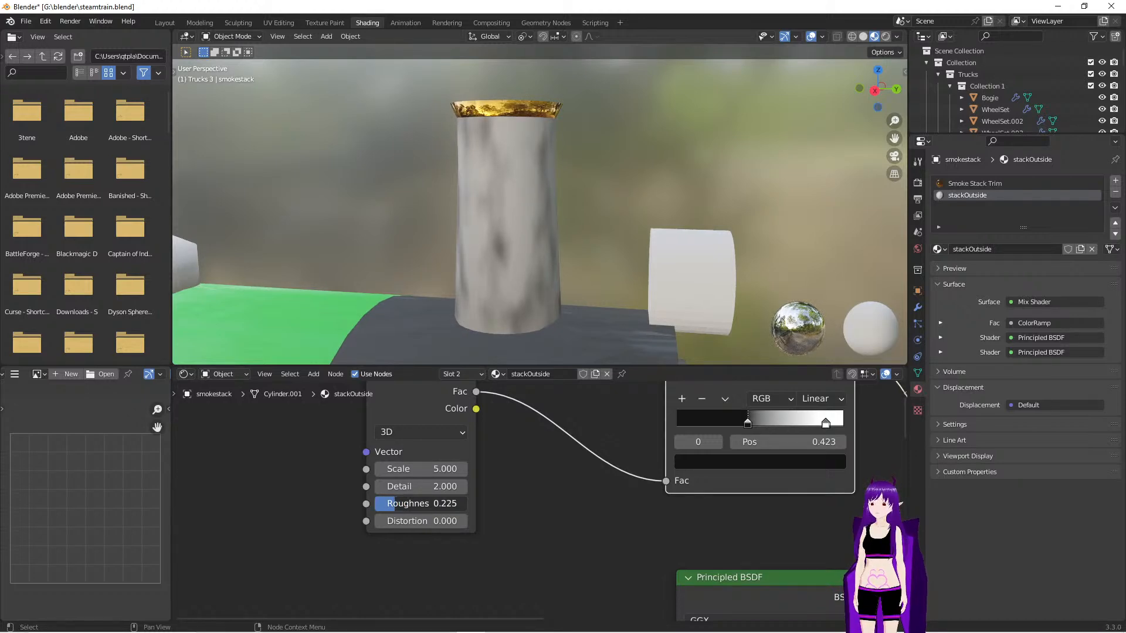
drag(421, 469, 382, 469)
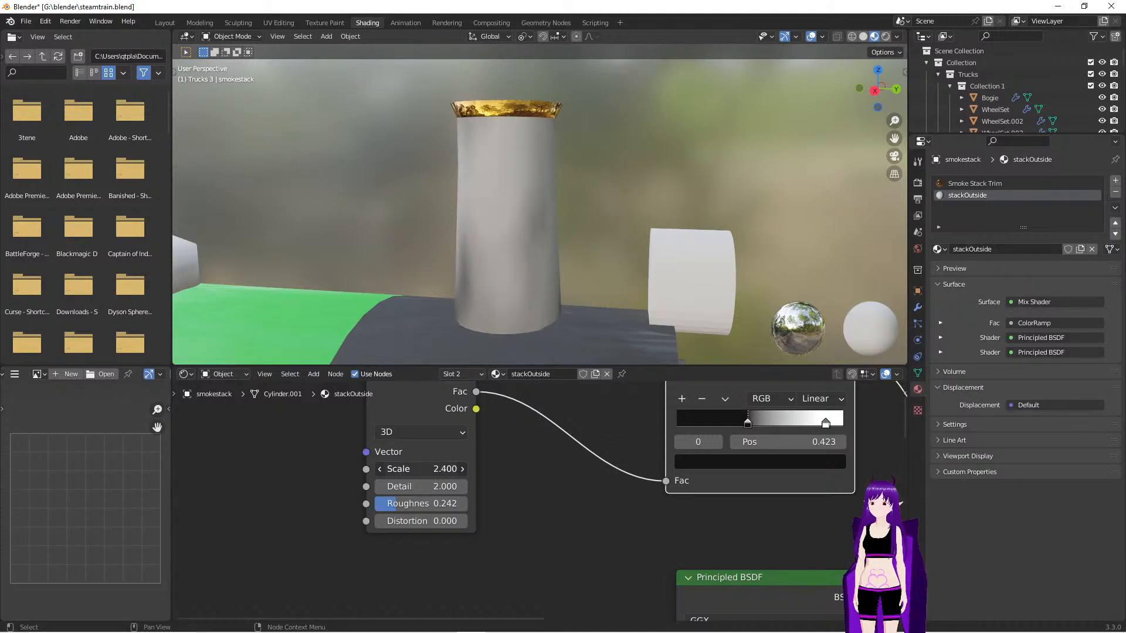
mouse_move(531, 264)
middle_down()
mouse_move(566, 263)
mouse_move(537, 265)
middle_up()
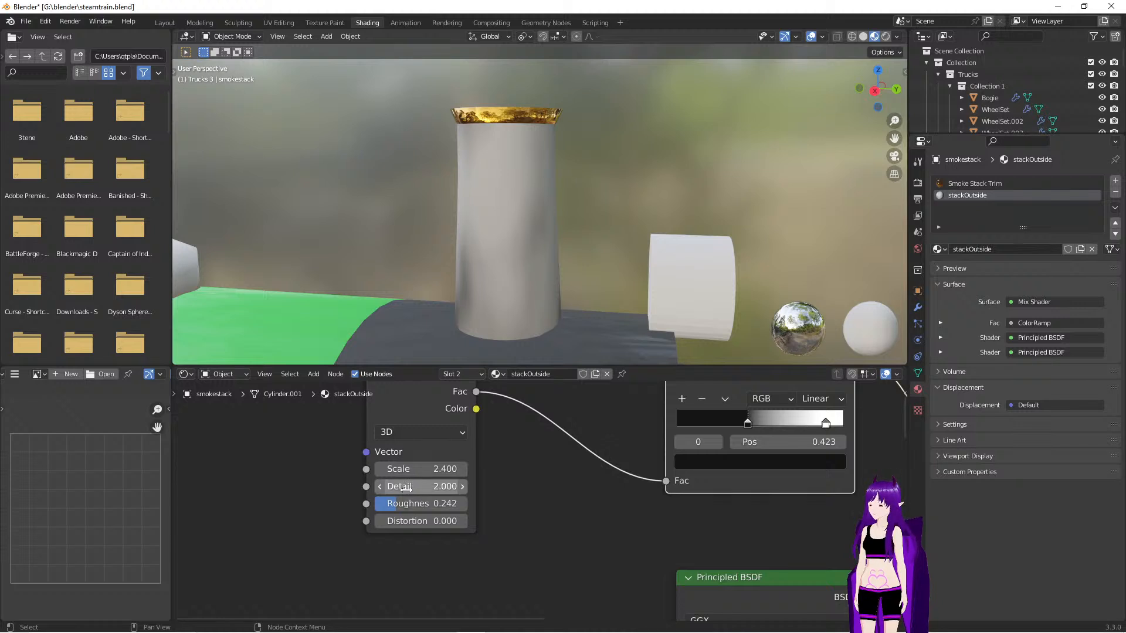
mouse_move(396, 508)
mouse_down()
mouse_move(458, 508)
mouse_move(381, 508)
mouse_up()
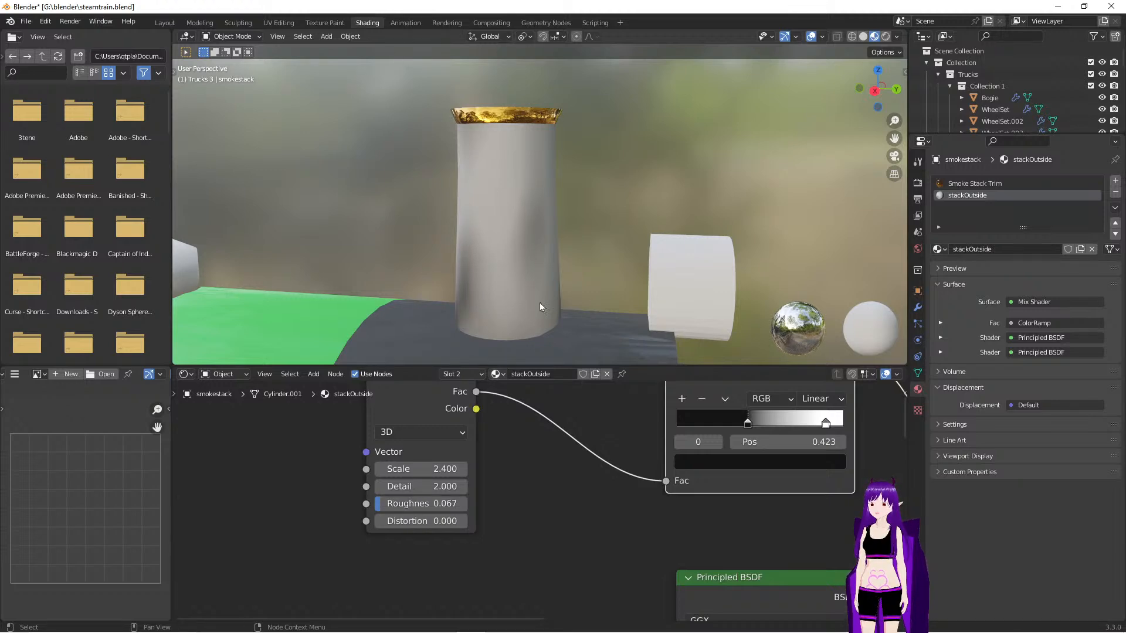
mouse_move(569, 249)
middle_down()
mouse_move(610, 252)
mouse_move(555, 246)
mouse_move(568, 248)
middle_up()
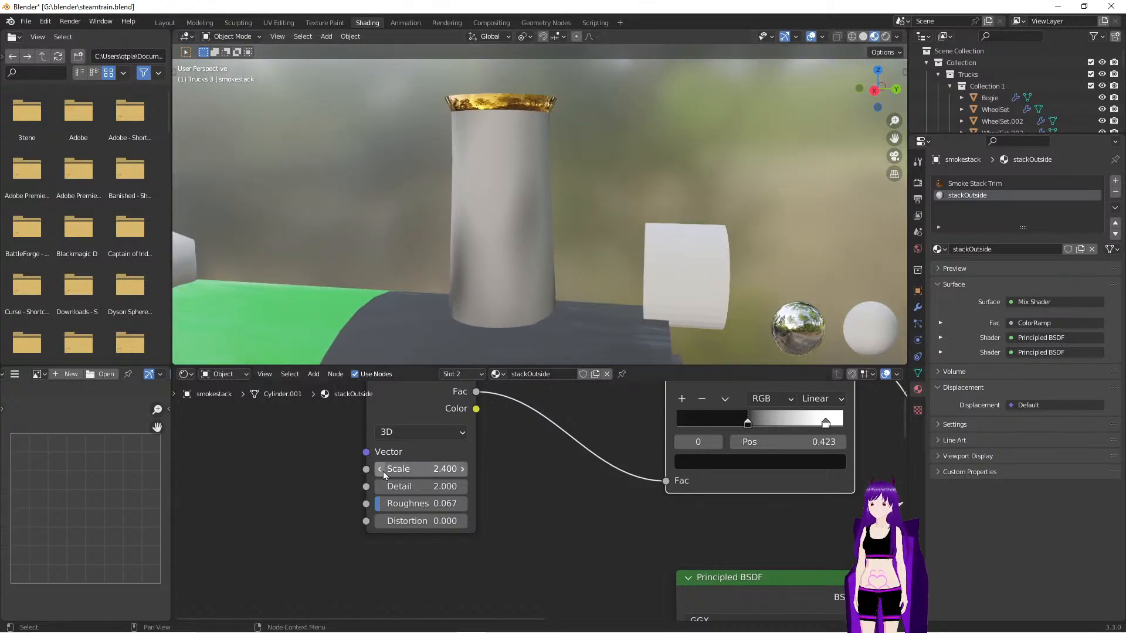
drag(387, 474, 421, 473)
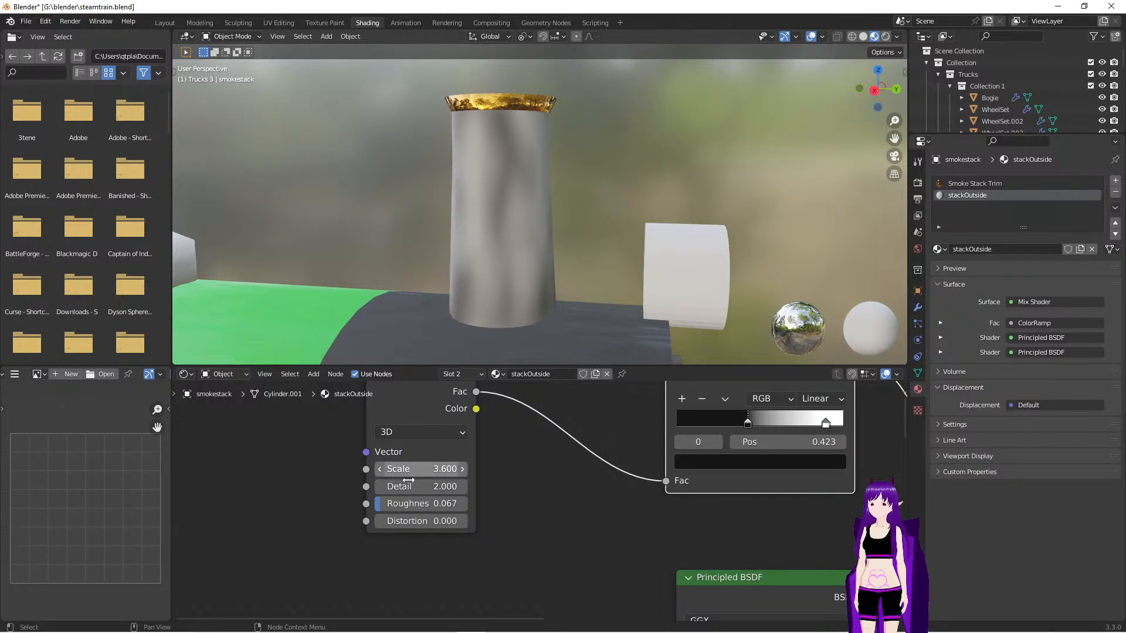
Move the ColorRamp's black stop closer to the white stop and set the white stop's position to 0.9
mouse_move(748, 429)
mouse_down()
mouse_move(733, 429)
mouse_move(830, 429)
mouse_up()
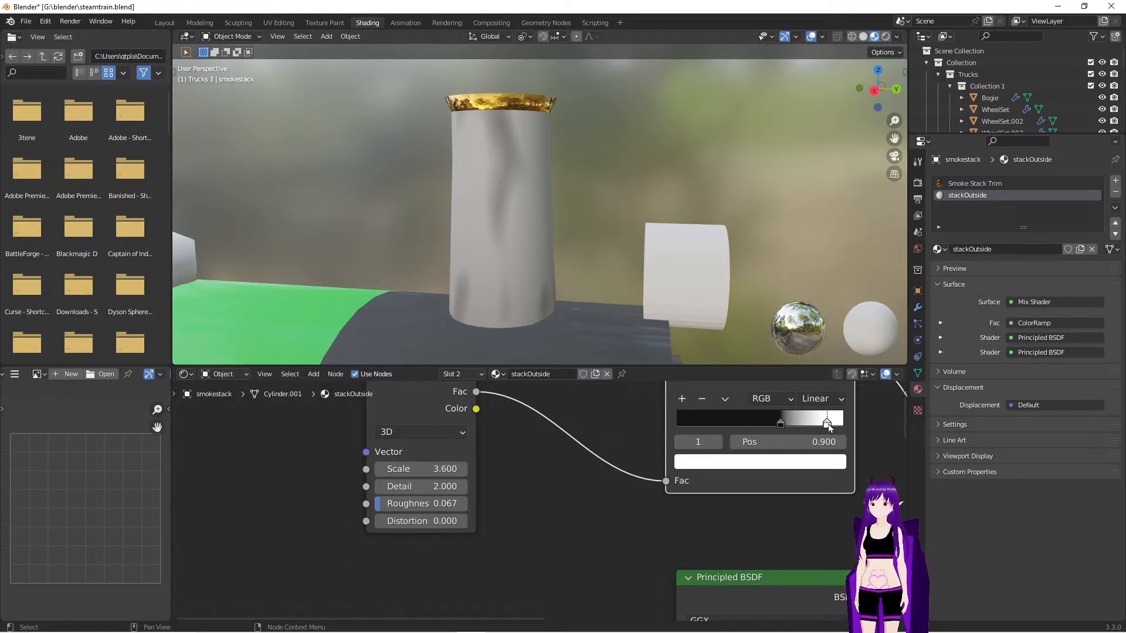
middle_drag(551, 297, 618, 232)
scroll(618, 232, down, 8)
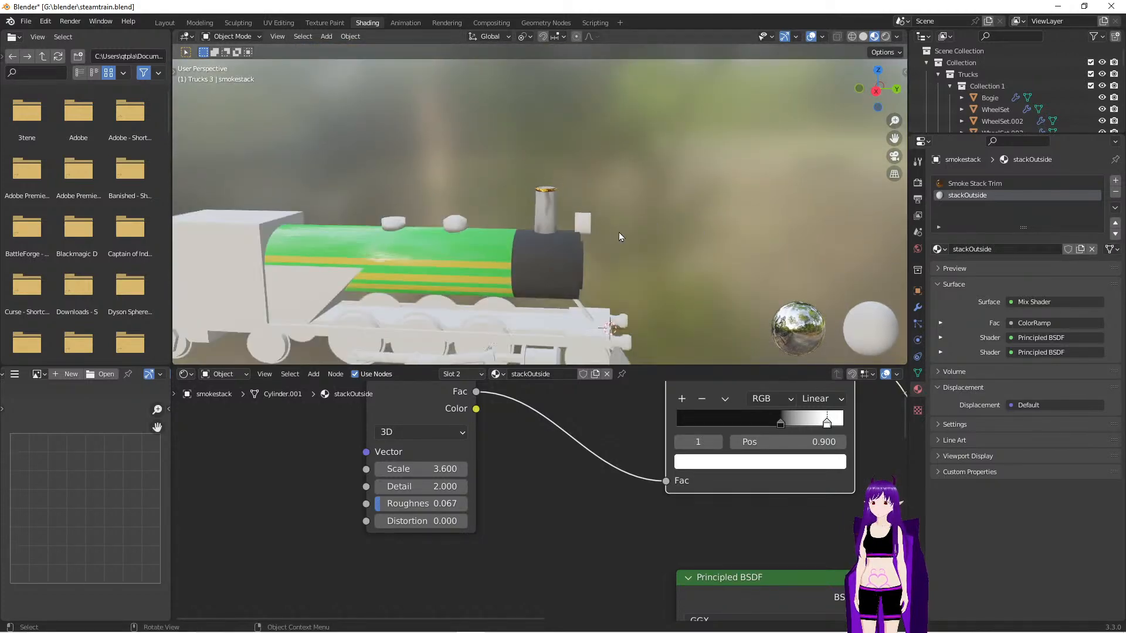
scroll(605, 248, up, 6)
scroll(605, 251, up, 2)
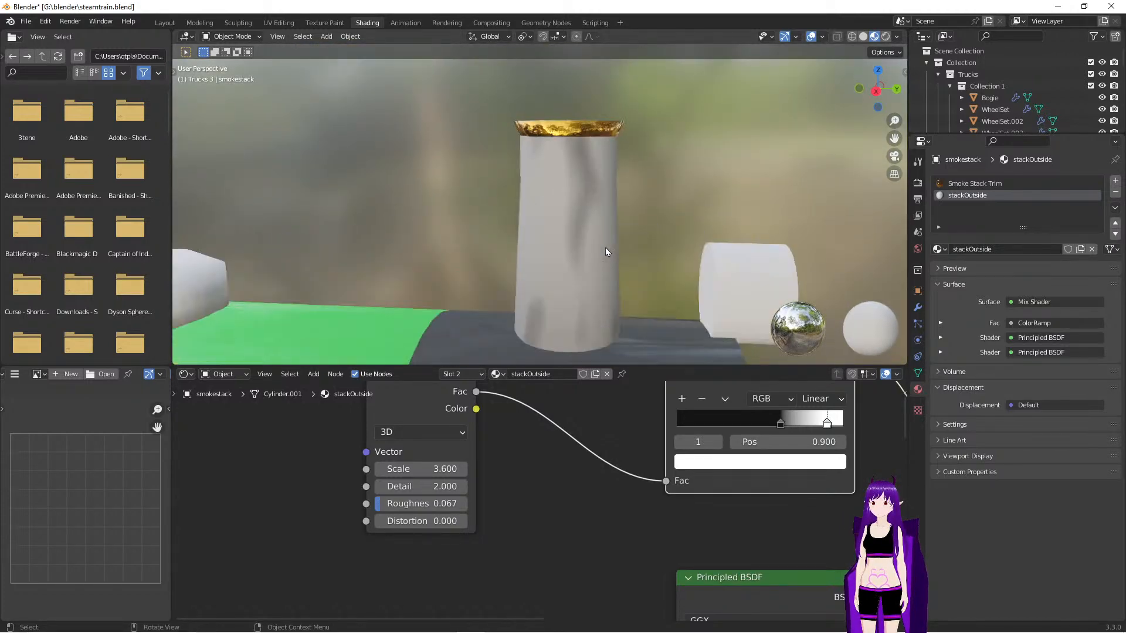
middle_drag(620, 261, 623, 265)
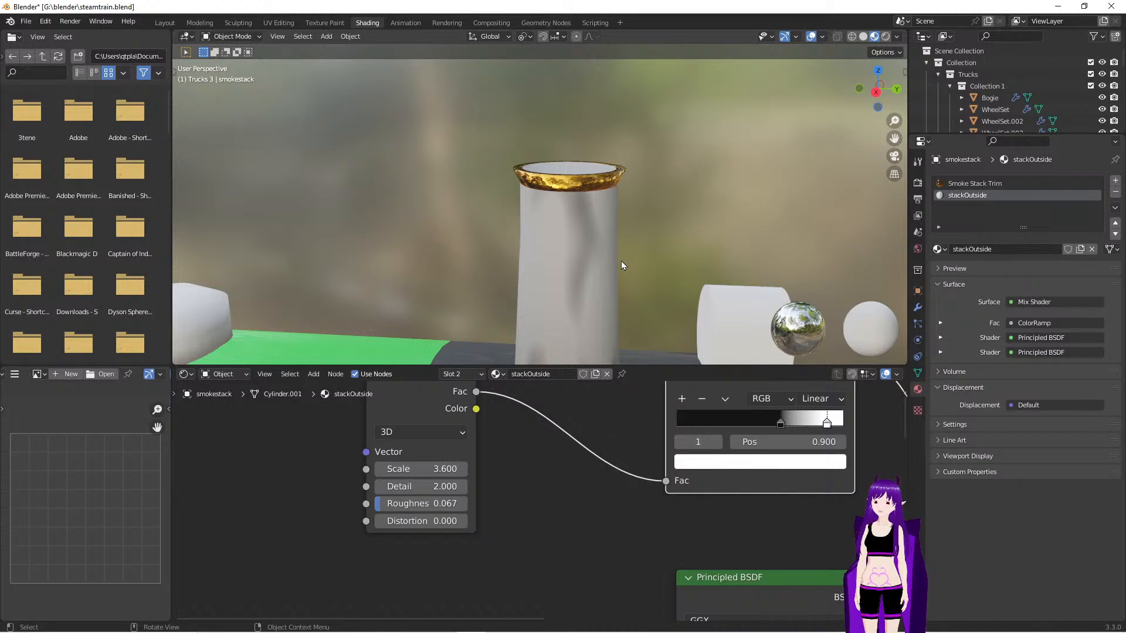
scroll(621, 262, down, 2)
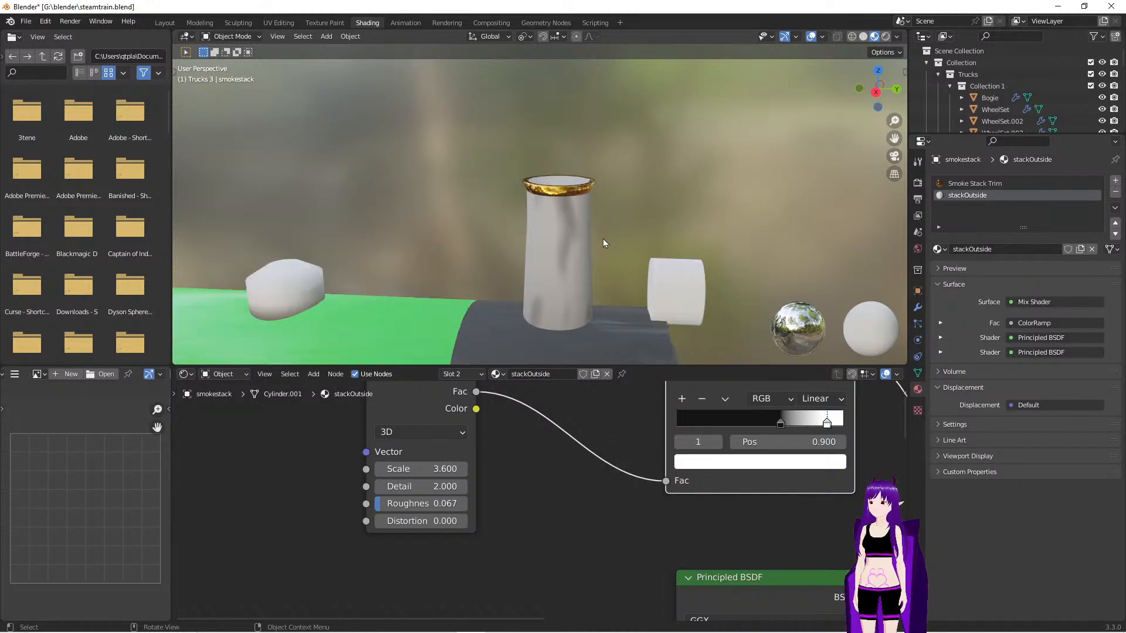
Switch to the Layout workspace and show the locomotive in rendered shading, looking down into the smokestack opening
click(170, 27)
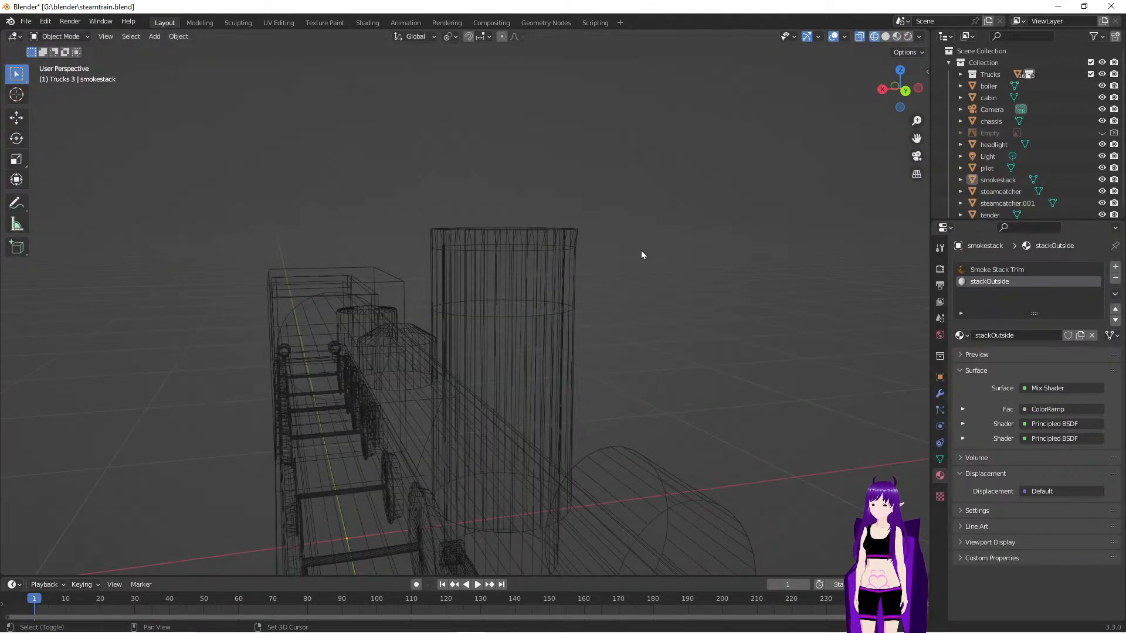
key(shift+z)
middle_drag(642, 256, 398, 312)
scroll(611, 467, up, 2)
shift+middle_drag(611, 467, 516, 425)
scroll(487, 480, up, 3)
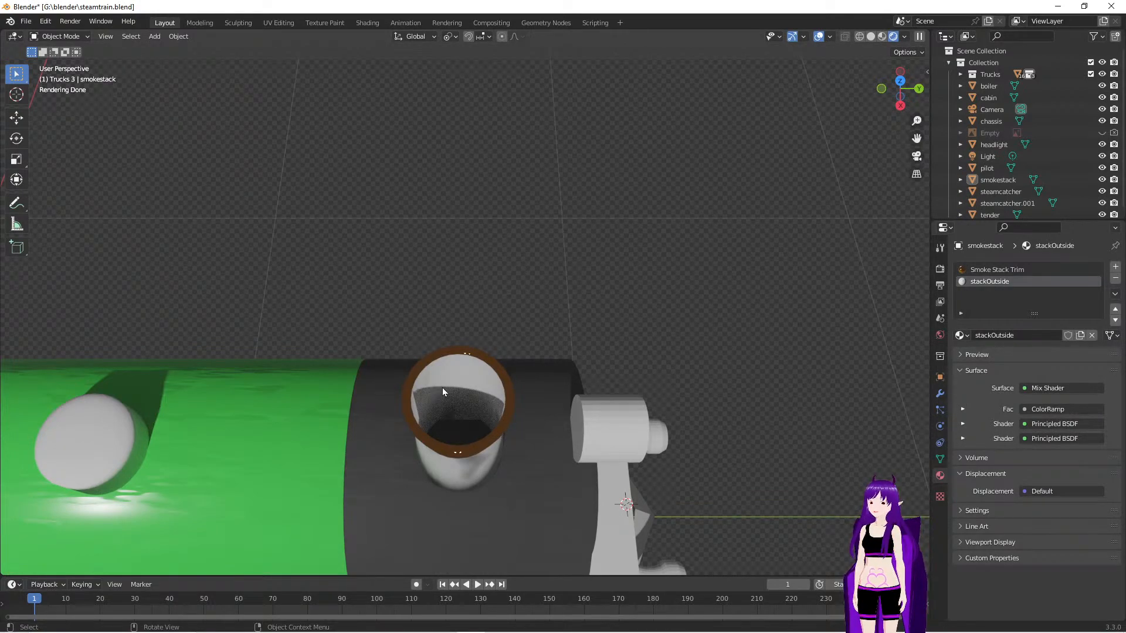
Enter Edit Mode on the smokestack and select the loop of faces along its inner wall
click(436, 373)
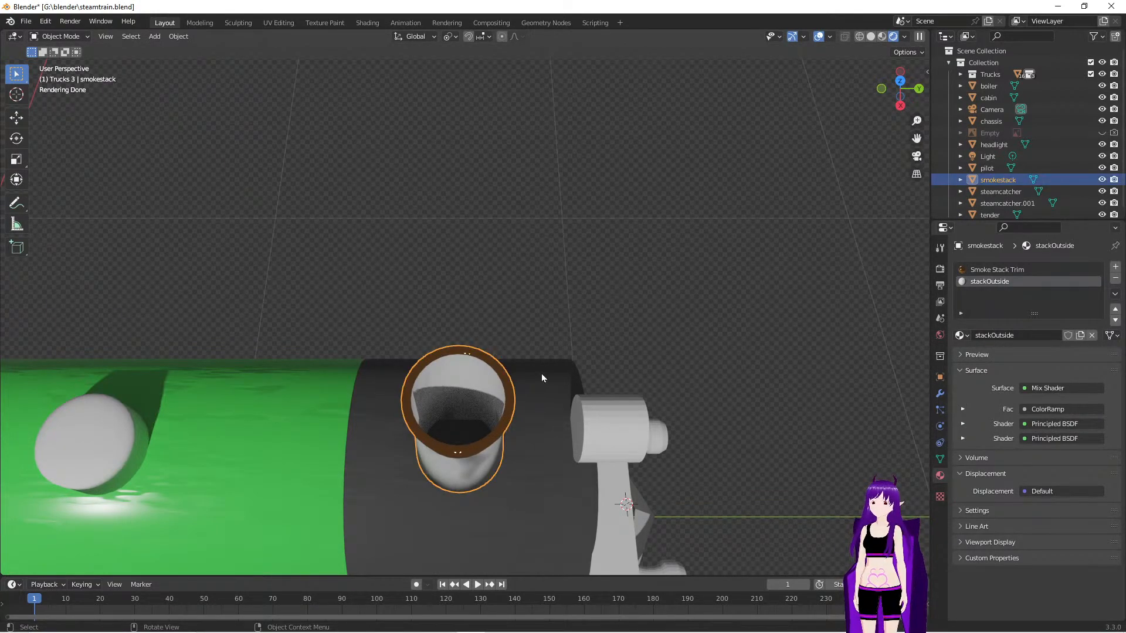
key(Tab)
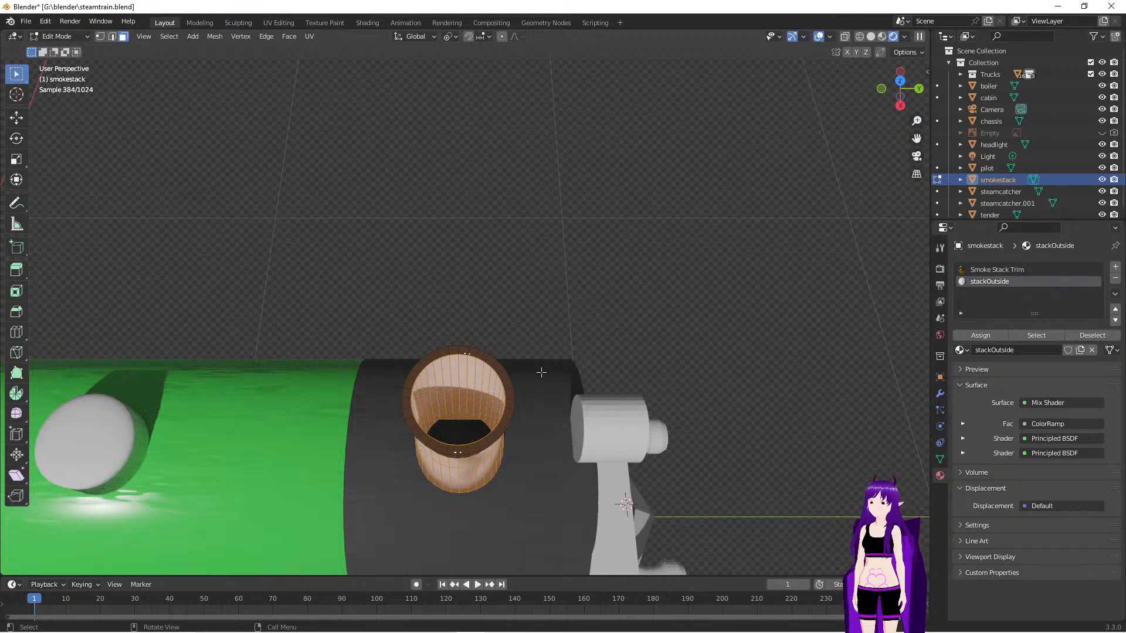
click(447, 373)
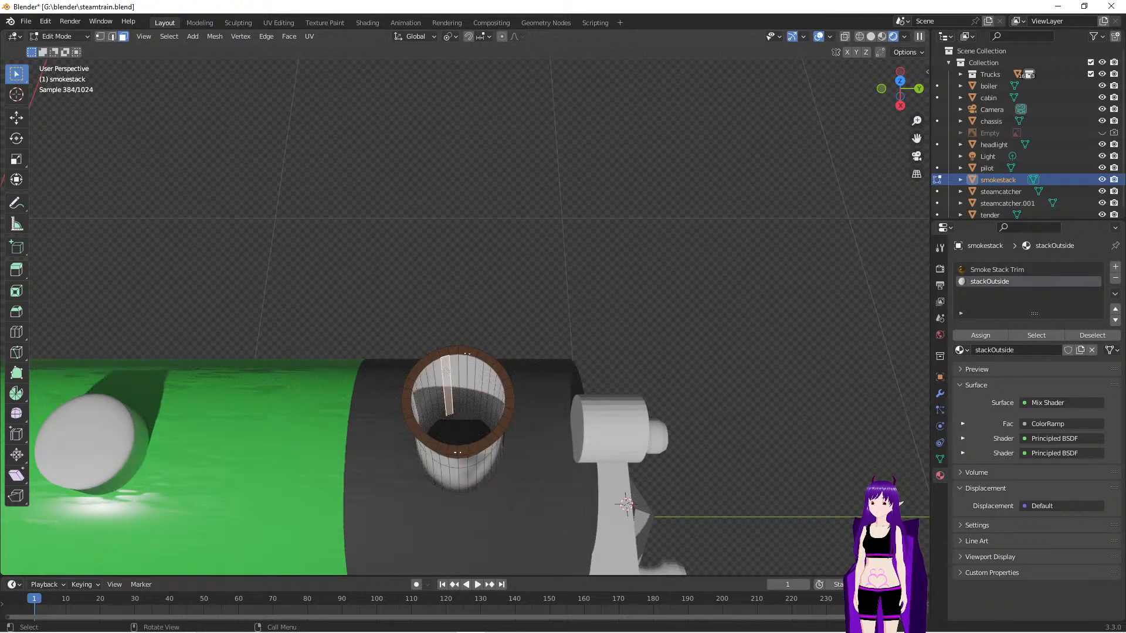
shift+click(435, 386)
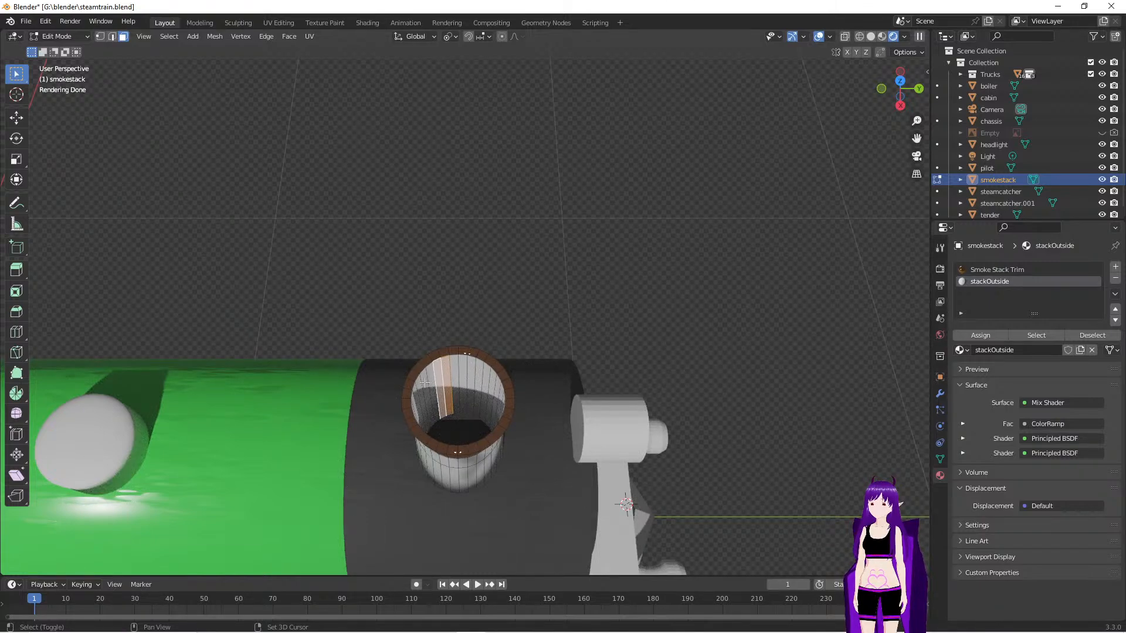
alt+click(438, 384)
Examine the smokestack from several sides to check the face selection inside its opening
middle_drag(481, 500, 573, 405)
shift+drag(403, 88, 376, 116)
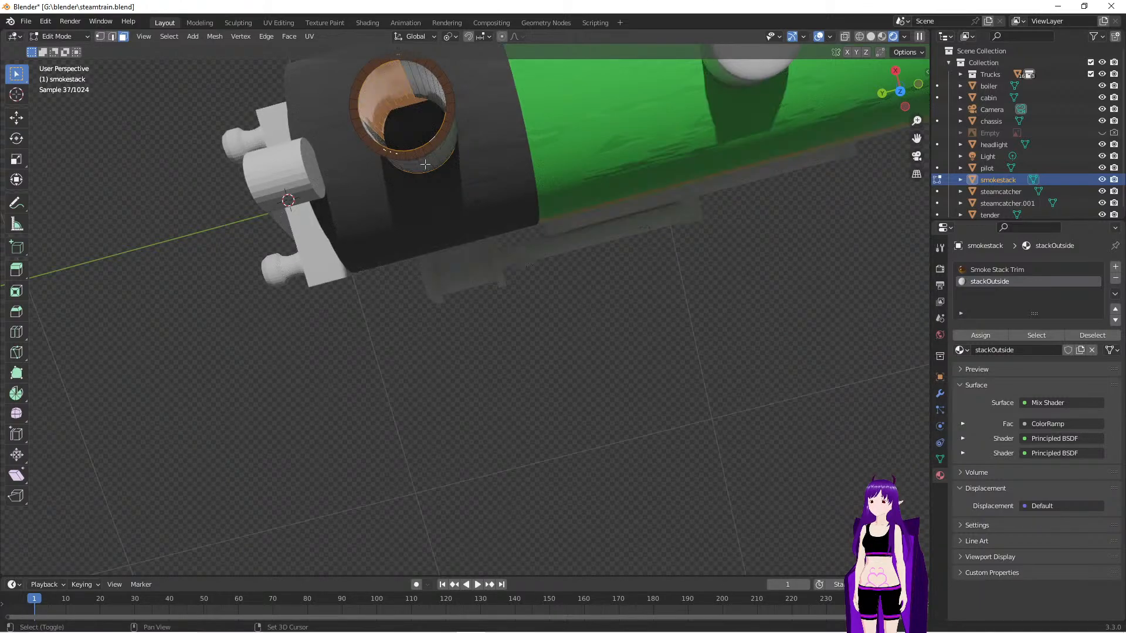
middle_drag(485, 202, 623, 276)
shift+drag(614, 282, 637, 257)
middle_drag(645, 291, 624, 112)
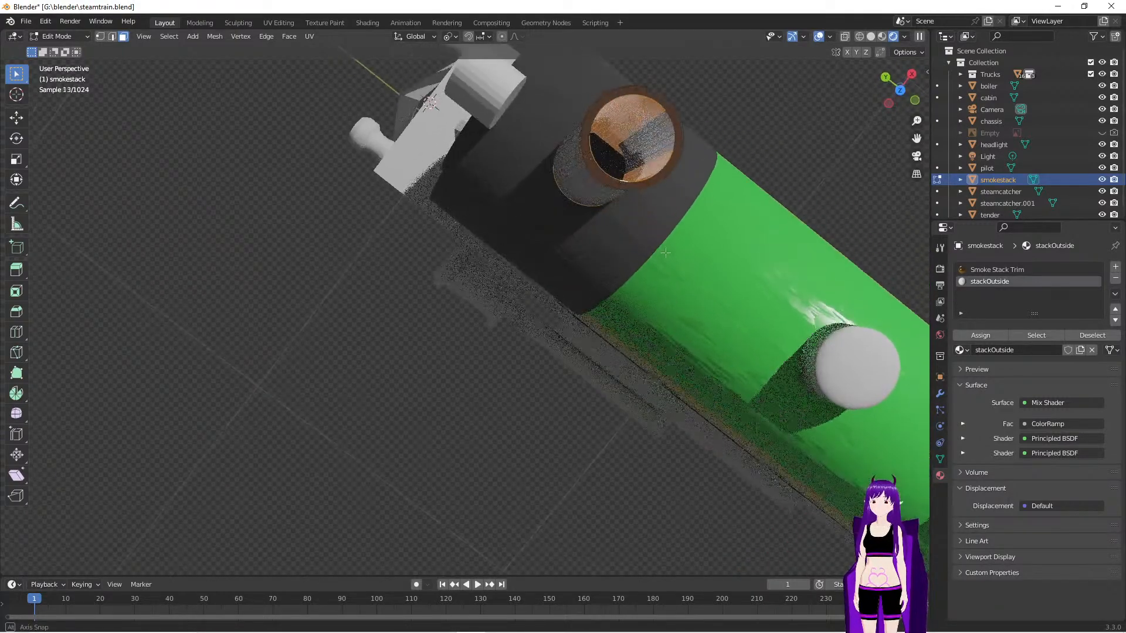
shift+drag(641, 122, 654, 163)
middle_drag(654, 164, 648, 224)
drag(337, 250, 363, 267)
middle_drag(548, 359, 617, 286)
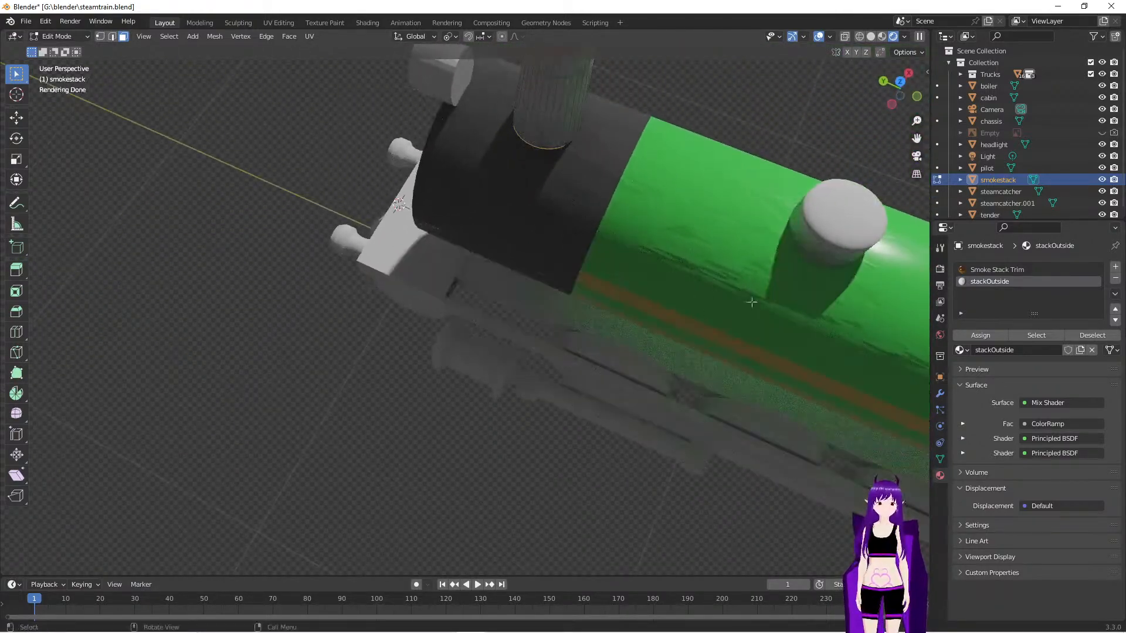
Add a new material named stackInside to the smokestack and assign it to the selected inner faces
click(1116, 268)
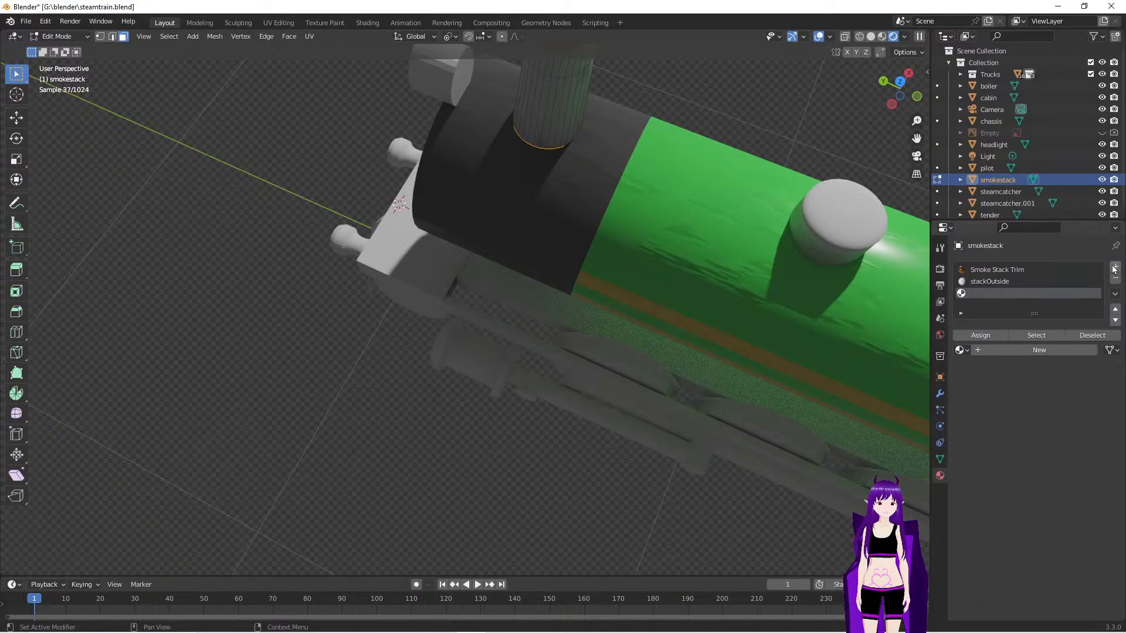
click(1001, 352)
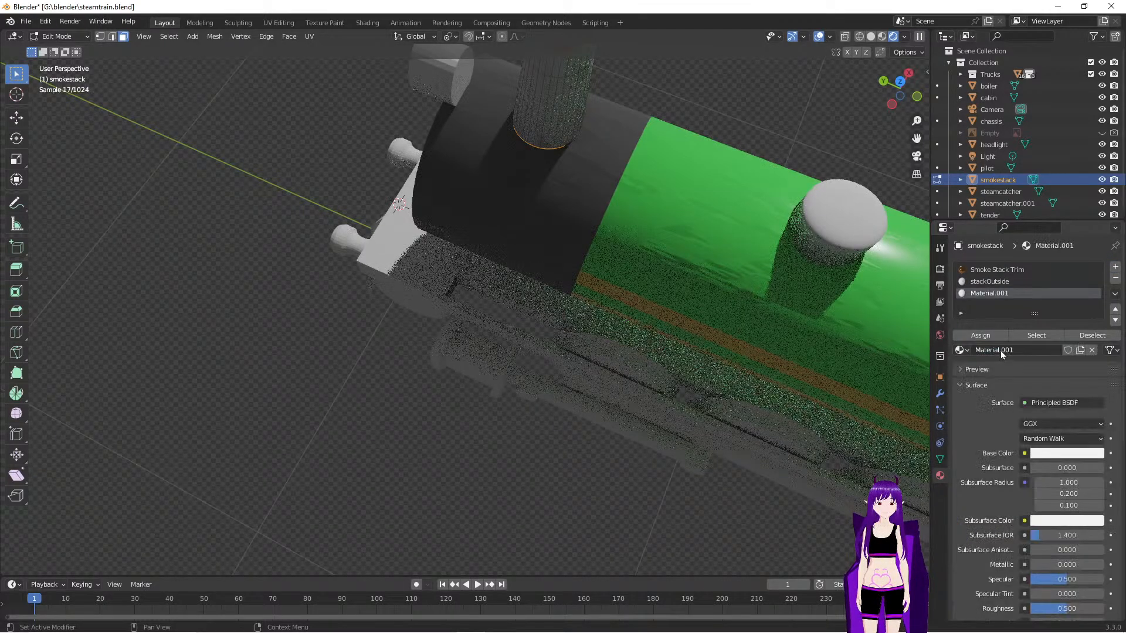
double_click(996, 294)
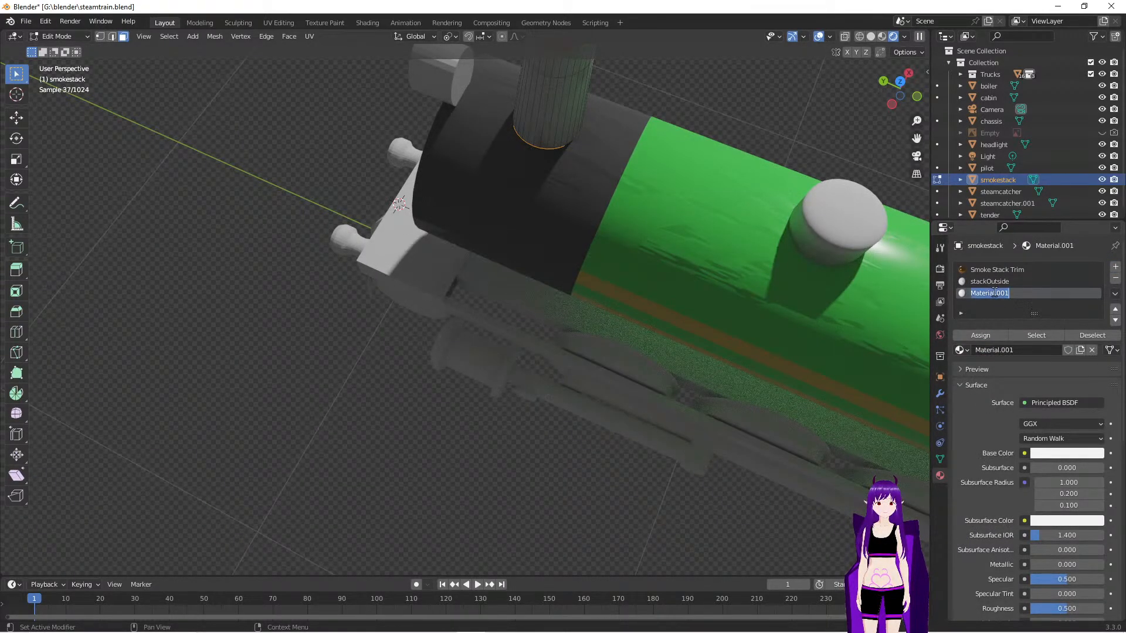
text(StackInside)
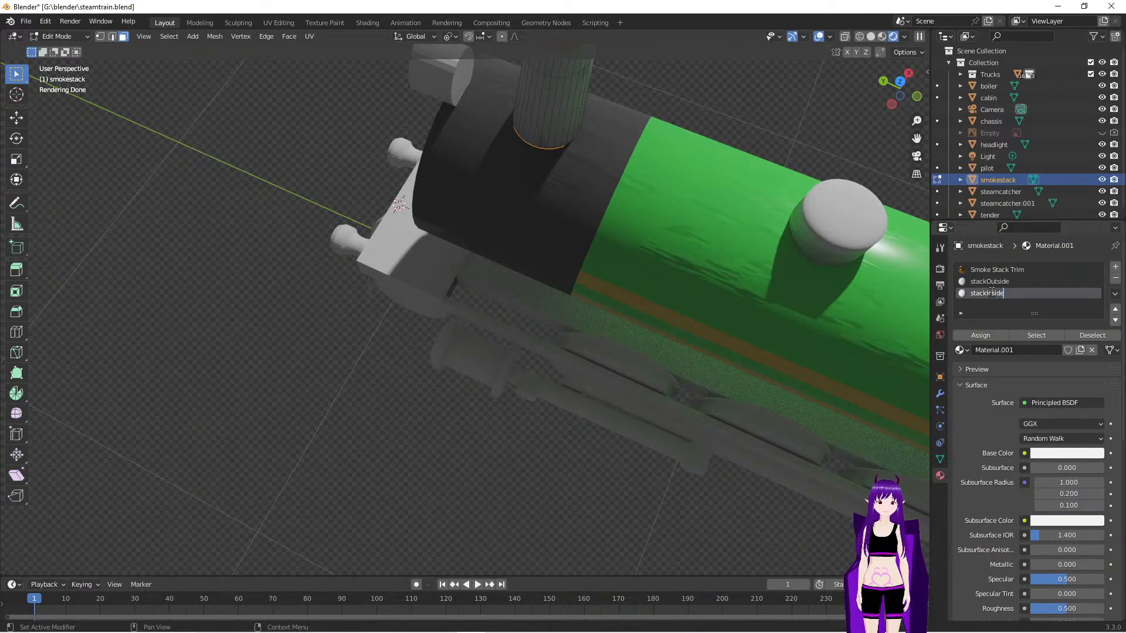
key(Return)
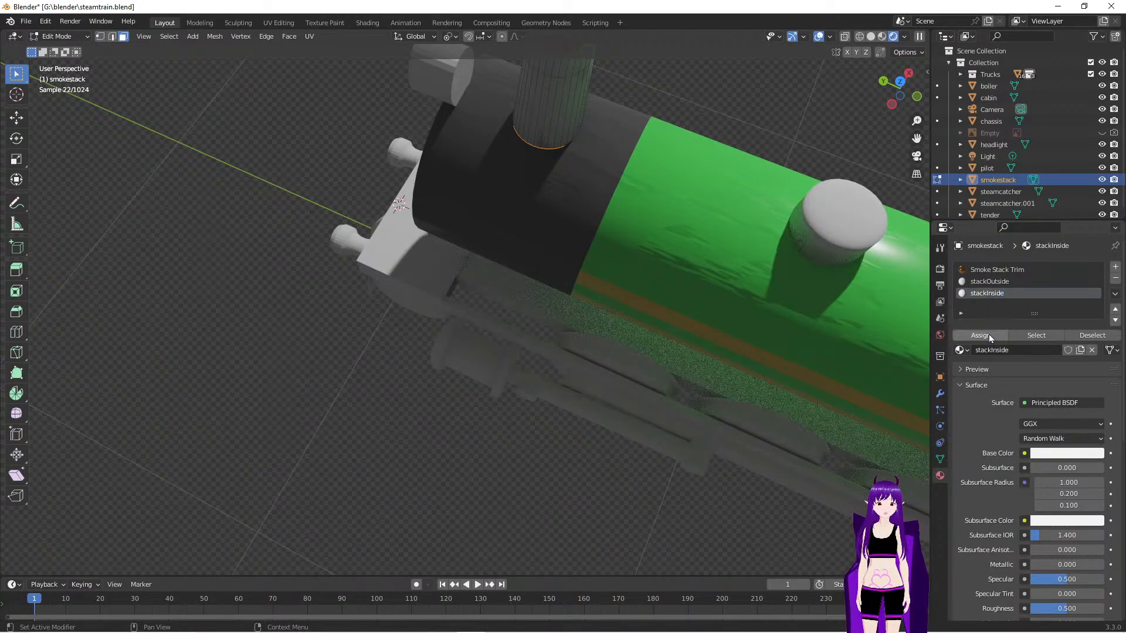
click(989, 335)
middle_drag(585, 284, 620, 264)
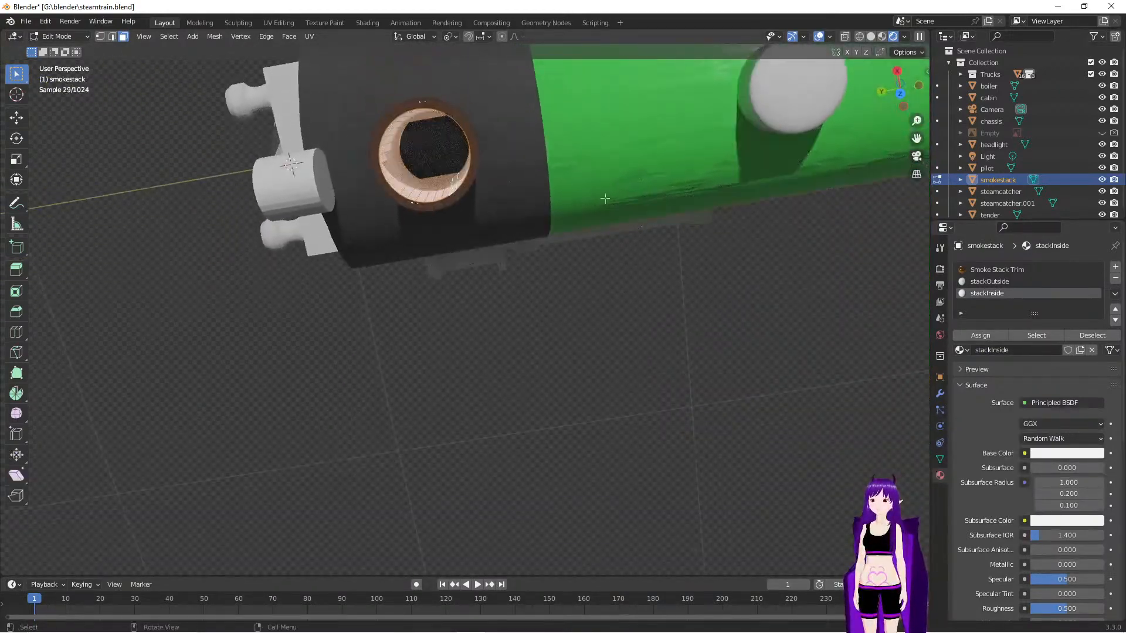
Switch to the Shading workspace and darken the stackInside Principled BSDF's Base Color to near-black
click(367, 23)
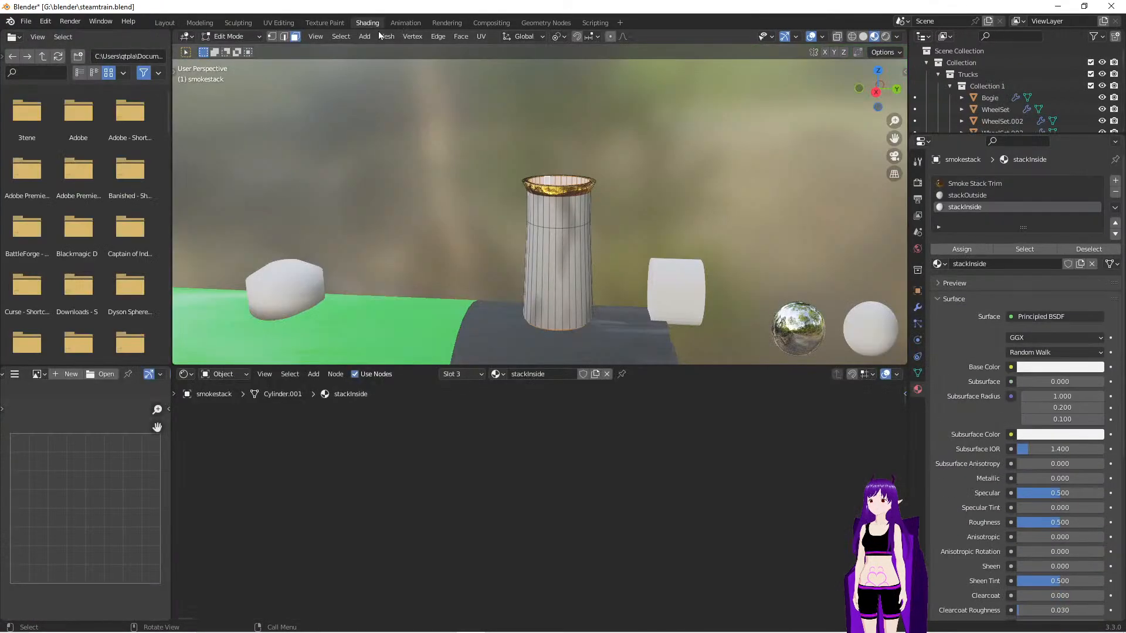
middle_drag(618, 239, 663, 270)
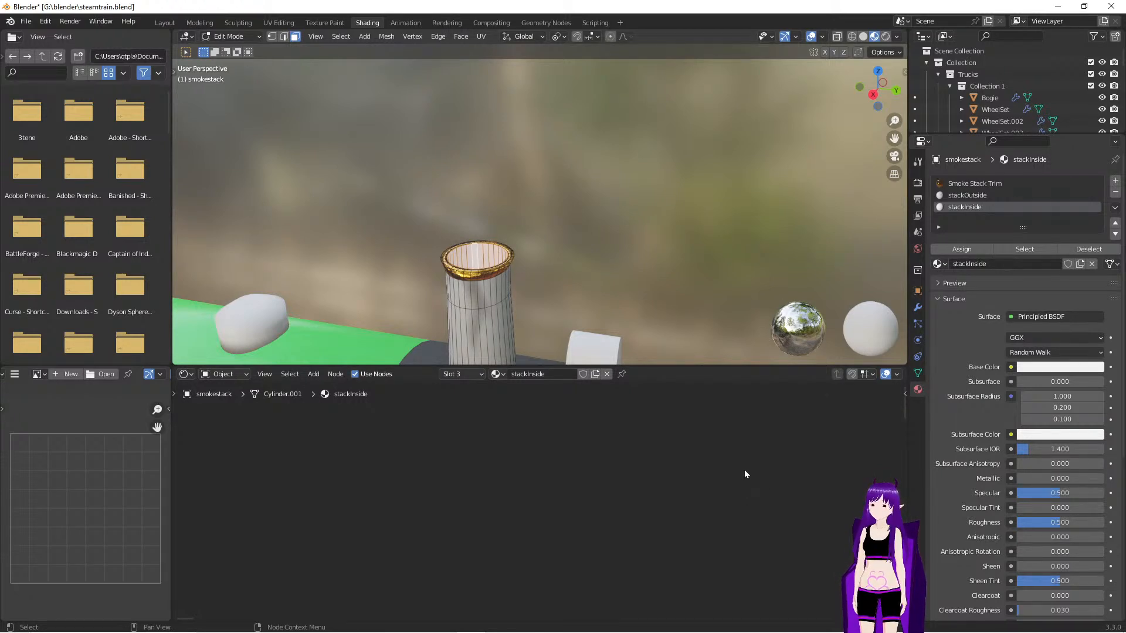
middle_drag(760, 474, 560, 557)
middle_drag(641, 522, 501, 466)
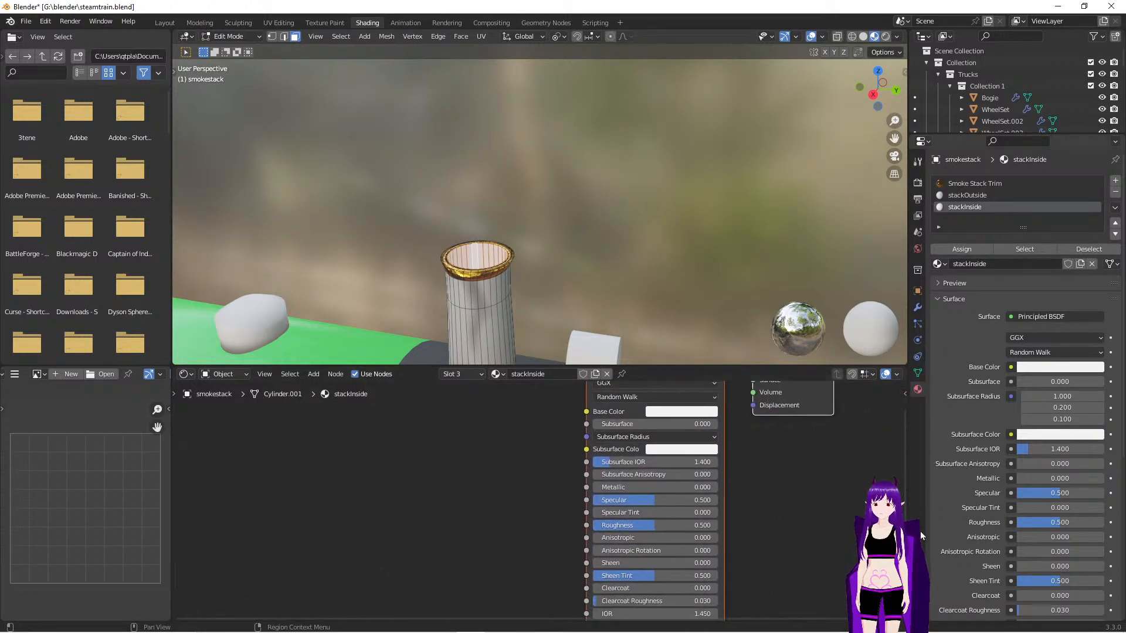
ctrl+scroll(738, 486, down, 3)
scroll(738, 487, up, 1)
scroll(738, 486, down, 1)
scroll(739, 487, up, 1)
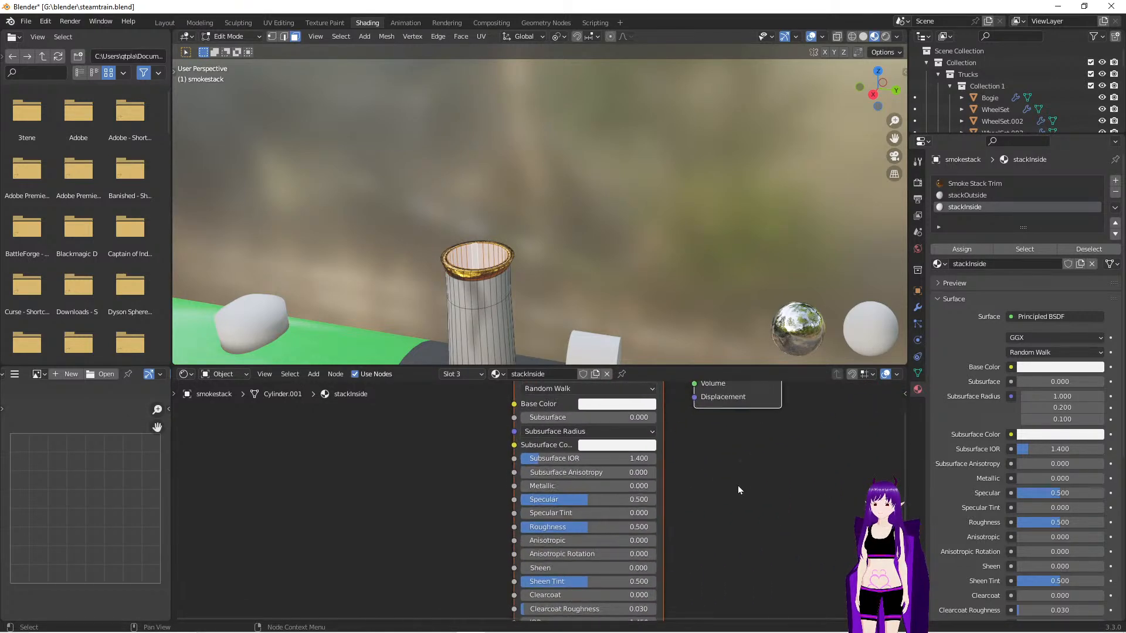
scroll(738, 486, down, 3)
middle_drag(738, 486, 735, 531)
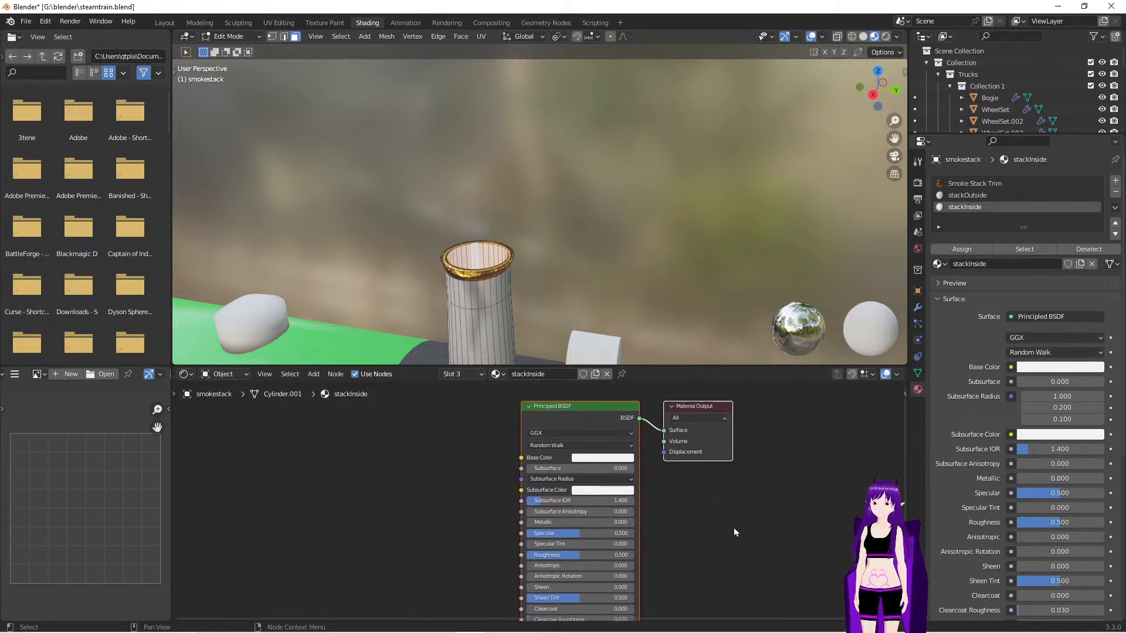
click(590, 459)
drag(656, 321, 656, 388)
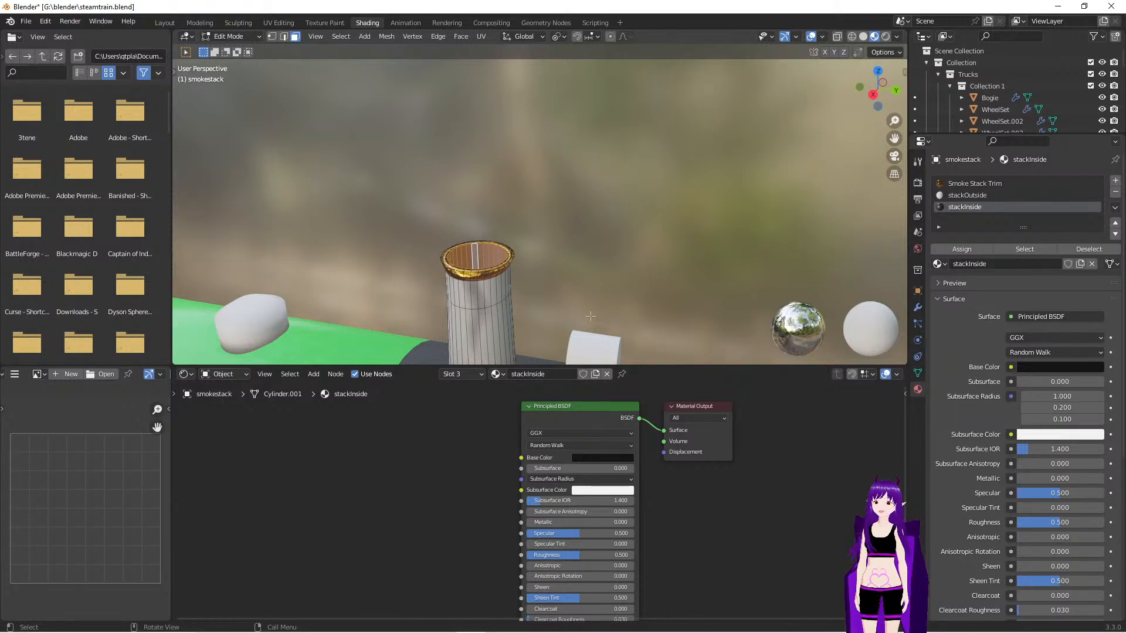
Examine the whole locomotive and the smokestack in the material preview from different distances and angles
scroll(602, 301, down, 6)
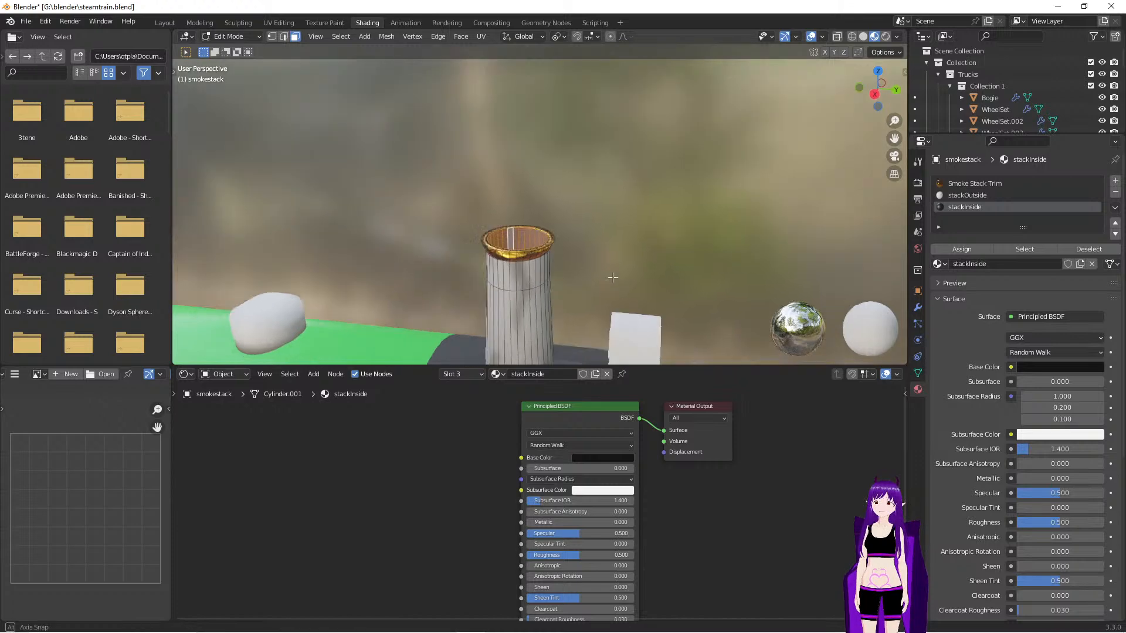
scroll(477, 212, down, 2)
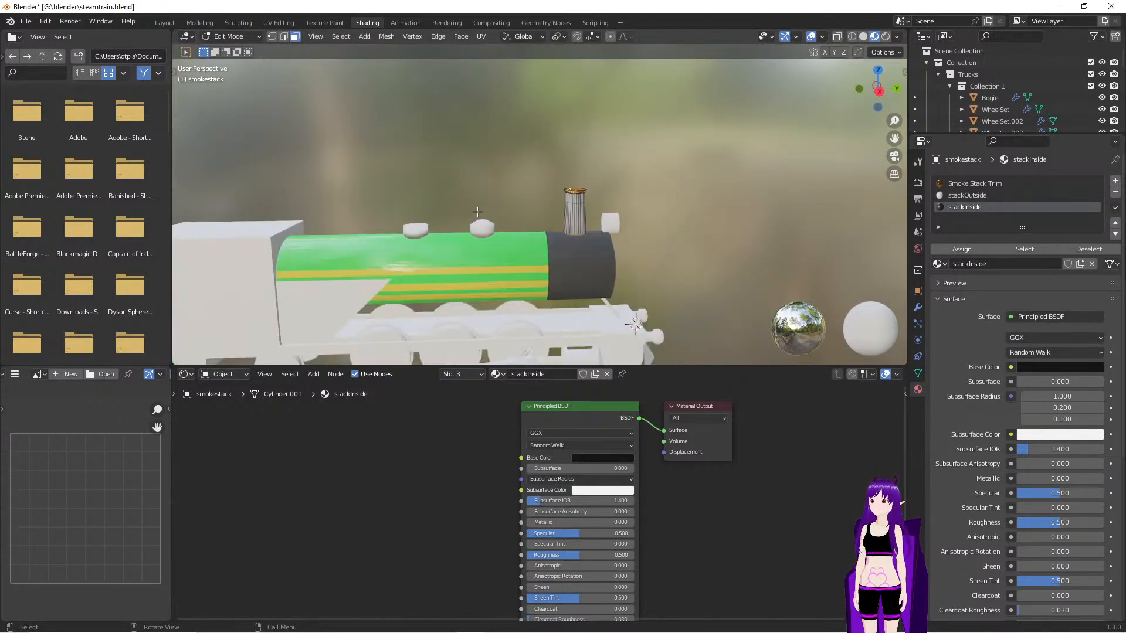
scroll(477, 212, down, 4)
middle_drag(477, 212, 329, 243)
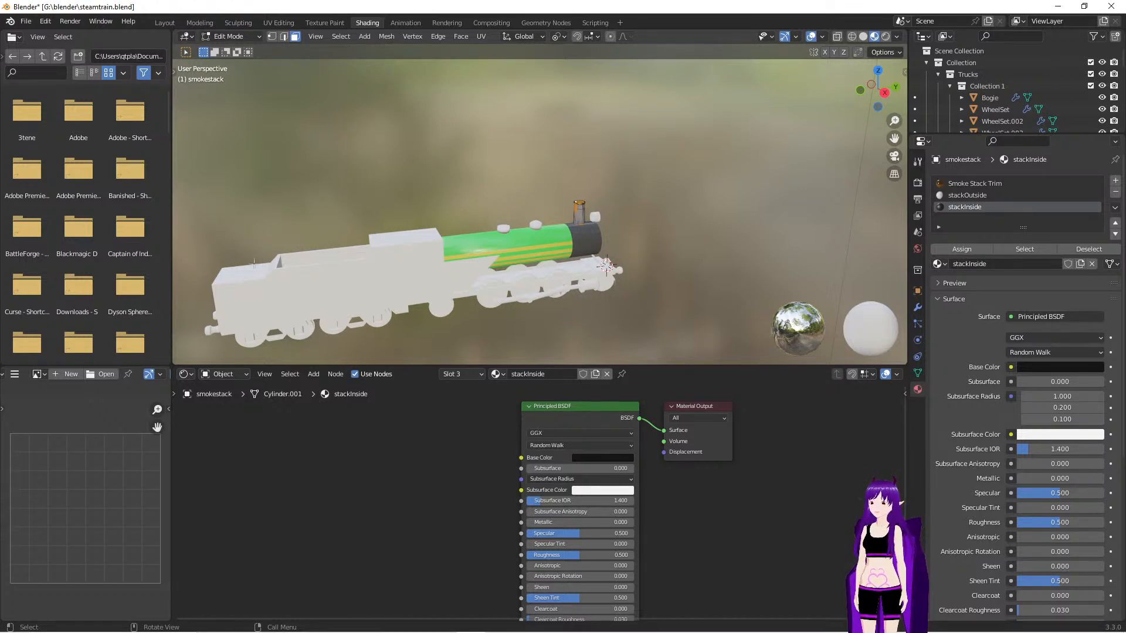
middle_drag(562, 223, 652, 218)
scroll(630, 235, up, 3)
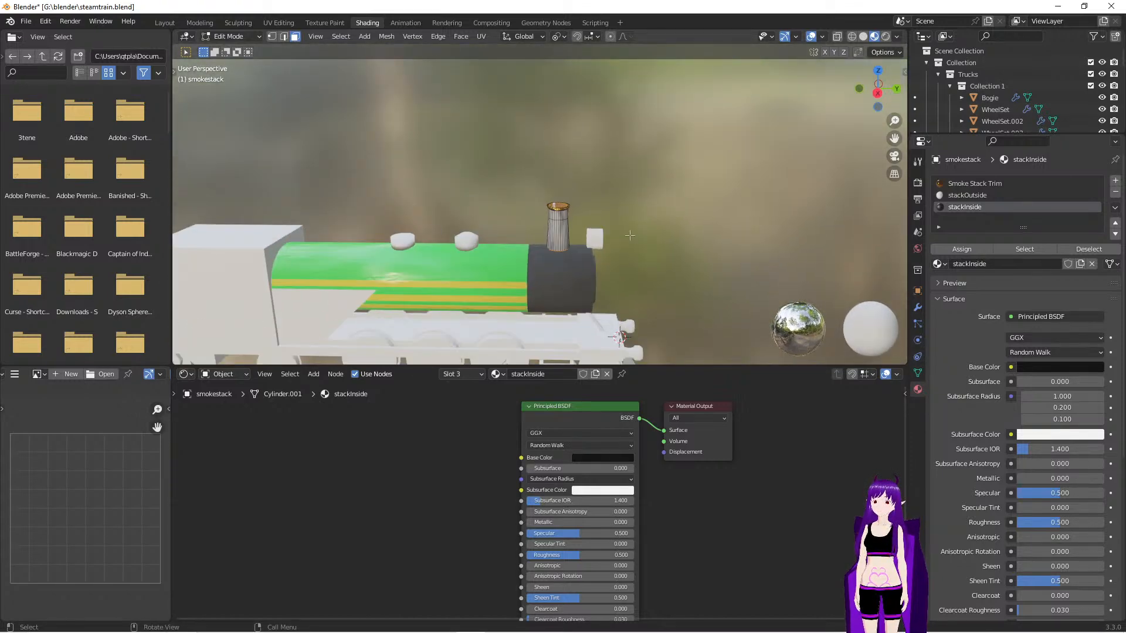
scroll(630, 235, up, 3)
middle_drag(638, 231, 646, 218)
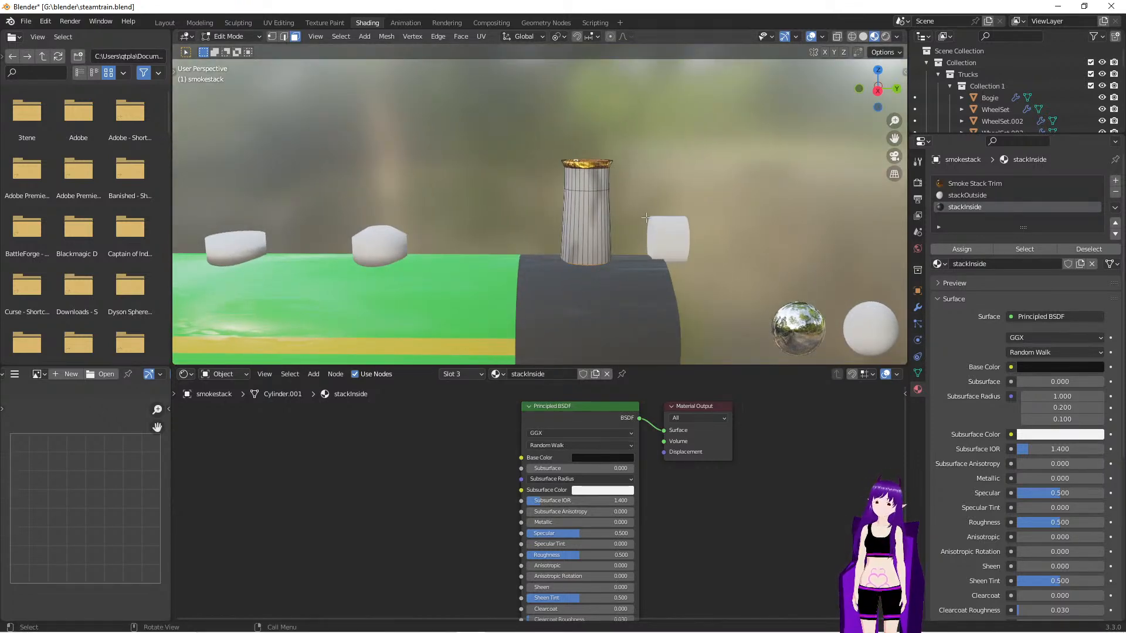
Leave Edit Mode, return to the Layout workspace and deselect the smokestack to inspect its rendered inside and outside
key(Tab)
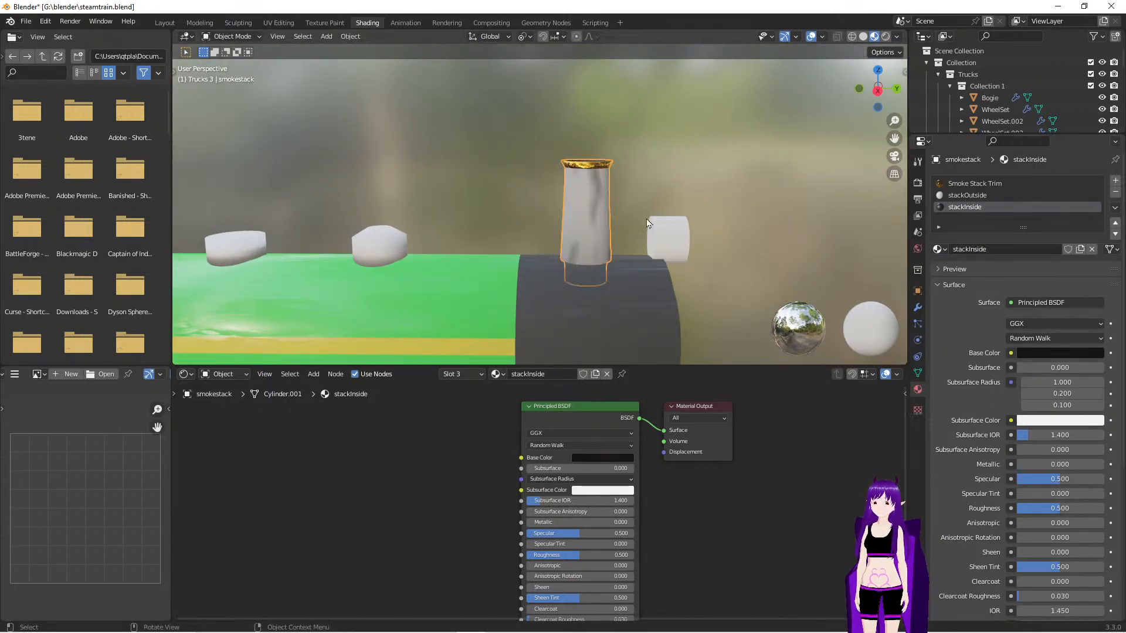
middle_drag(686, 159, 692, 163)
click(170, 22)
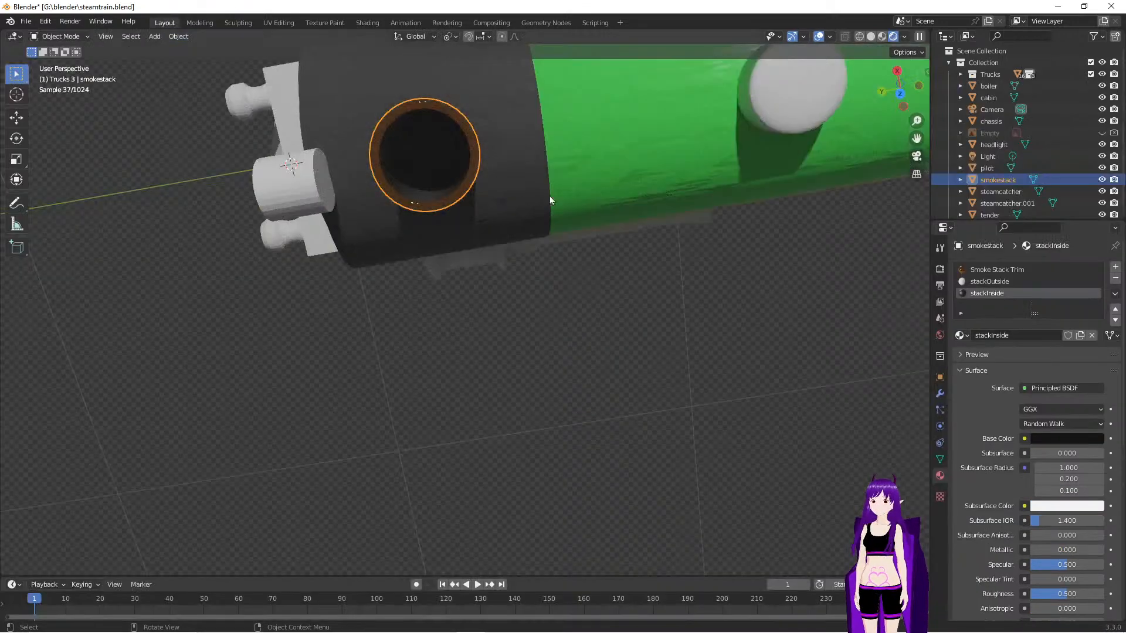
mouse_move(482, 266)
middle_down()
mouse_move(546, 133)
mouse_move(570, 133)
mouse_move(420, 115)
mouse_move(255, 128)
mouse_move(298, 142)
mouse_move(243, 143)
mouse_move(293, 155)
mouse_move(254, 133)
mouse_move(245, 139)
mouse_move(305, 142)
mouse_move(297, 159)
mouse_move(321, 169)
mouse_move(357, 165)
mouse_move(271, 143)
mouse_move(276, 159)
middle_up()
click(249, 122)
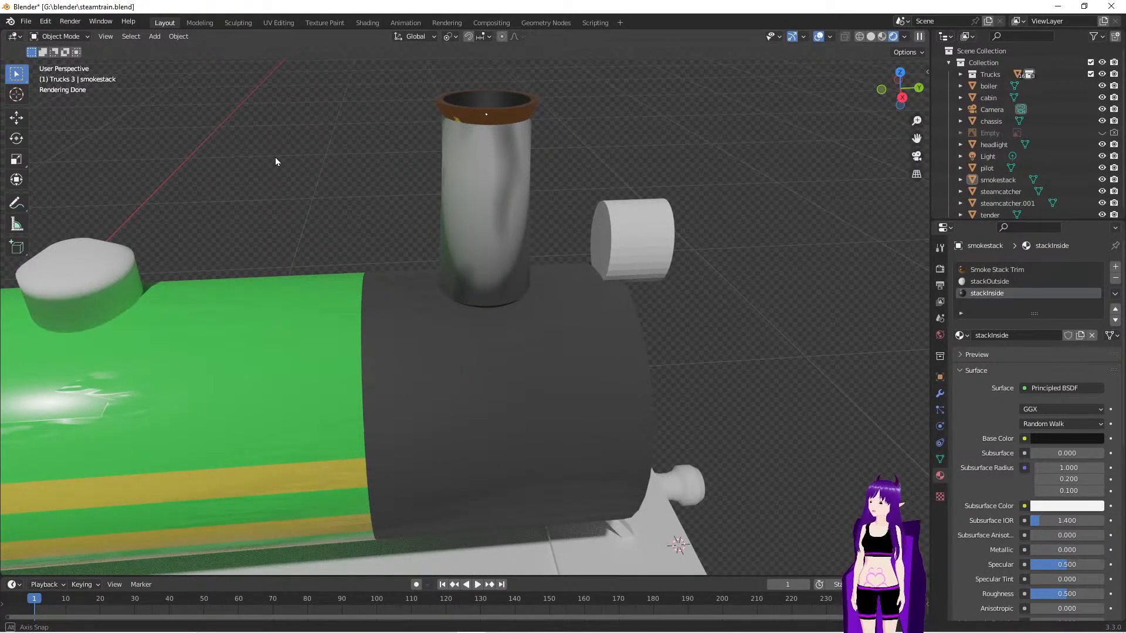
middle_drag(276, 162, 276, 162)
middle_drag(593, 168, 590, 192)
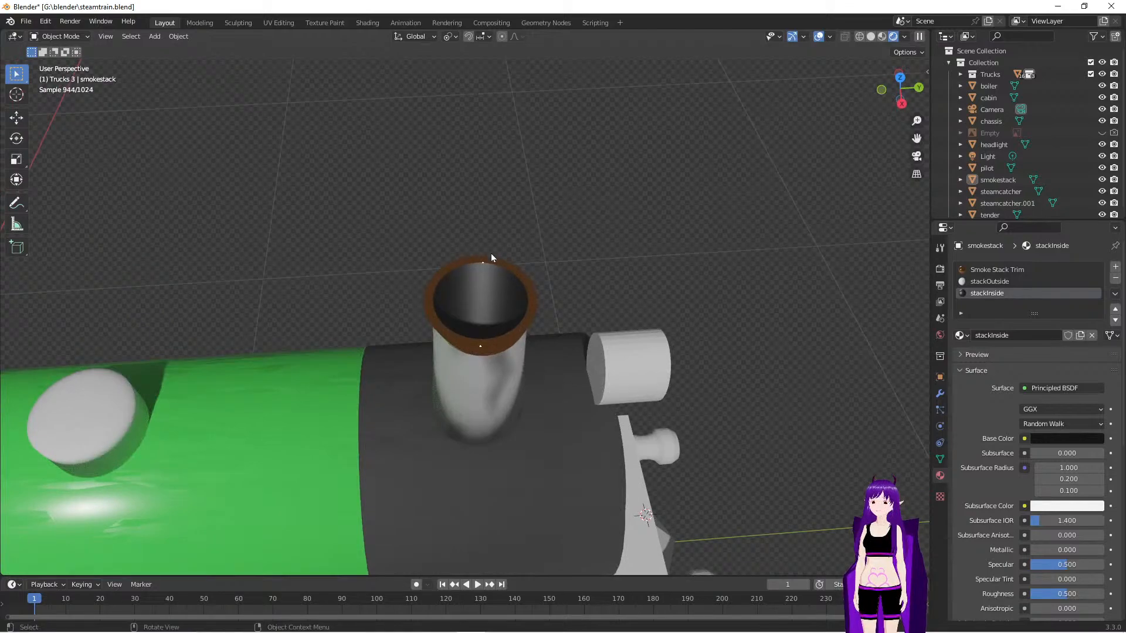
middle_drag(564, 283, 541, 209)
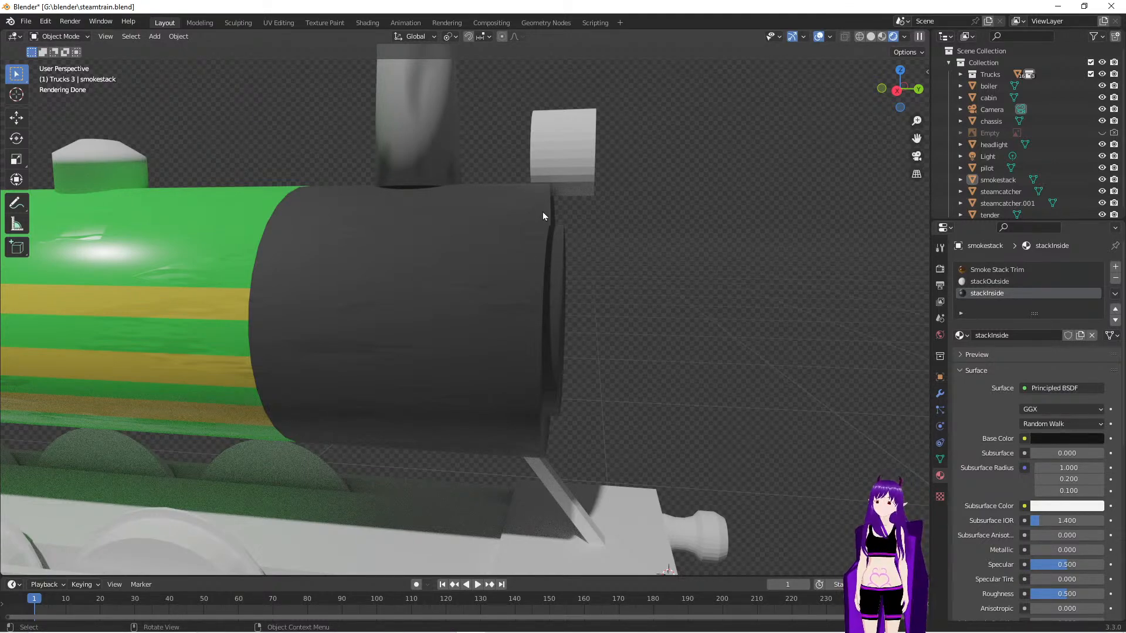
Assign the existing Smoke Stack Trim material to the steamcatcher dome on the boiler nearest the smokestack
middle_drag(442, 276, 569, 319)
scroll(393, 309, down, 7)
scroll(560, 319, up, 3)
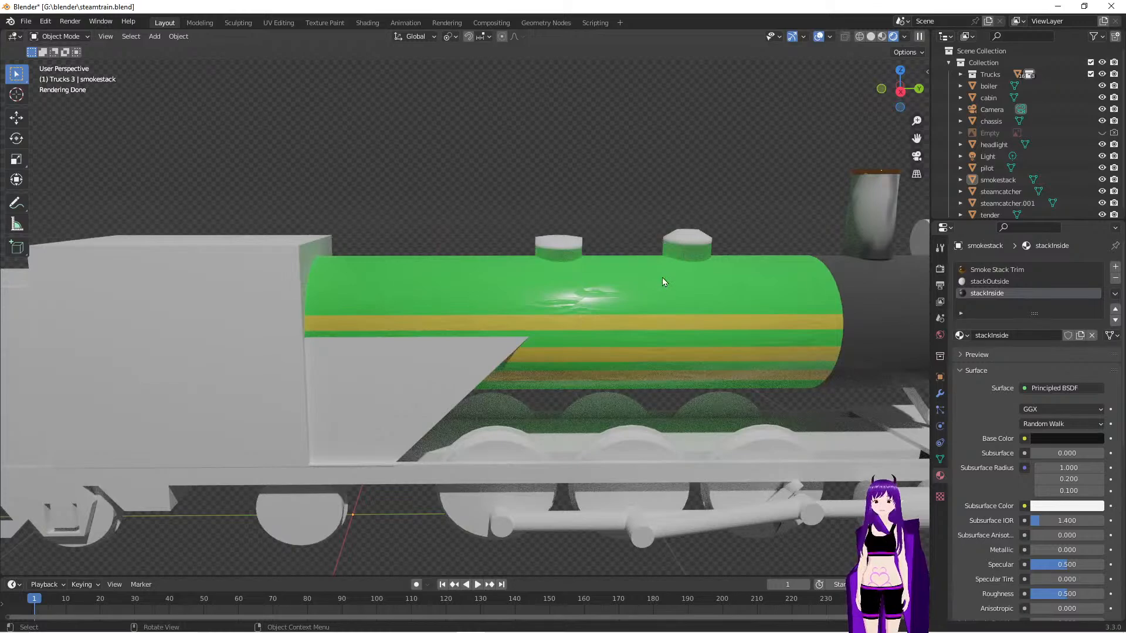
middle_drag(694, 274, 591, 295)
scroll(691, 200, up, 5)
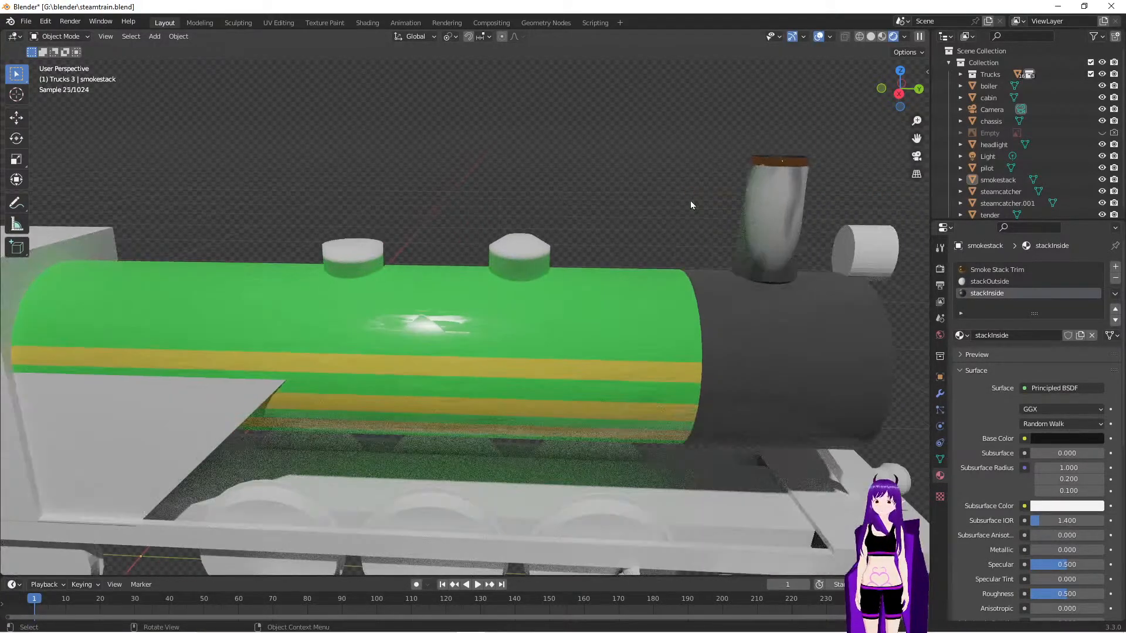
mouse_move(691, 200)
middle_down()
mouse_move(727, 193)
mouse_move(740, 210)
mouse_move(715, 225)
mouse_move(699, 206)
middle_up()
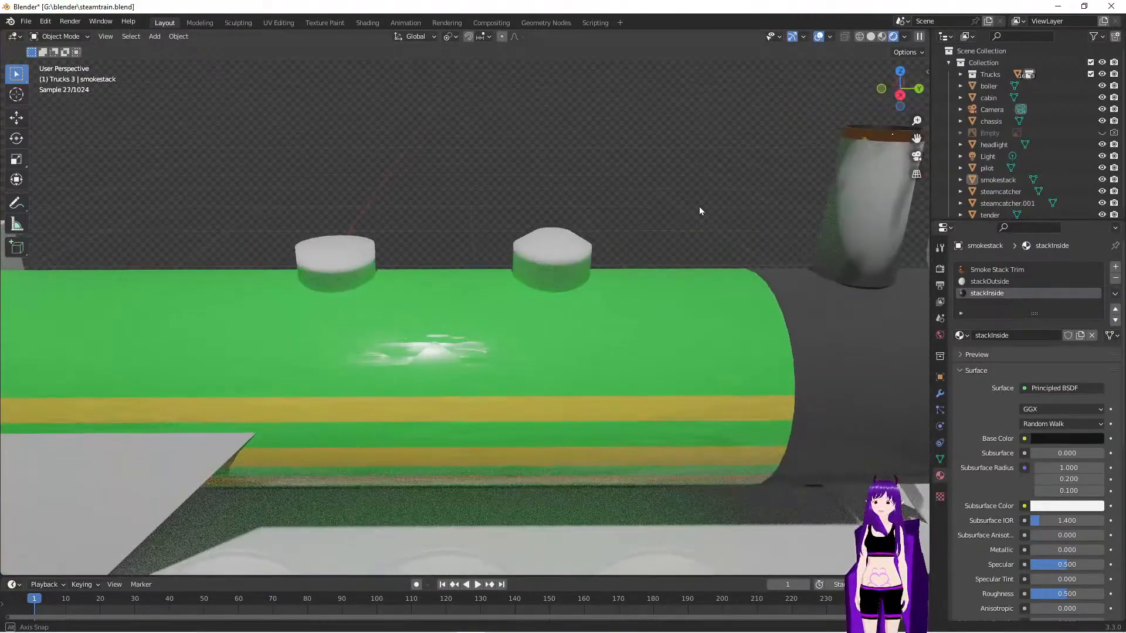
click(546, 245)
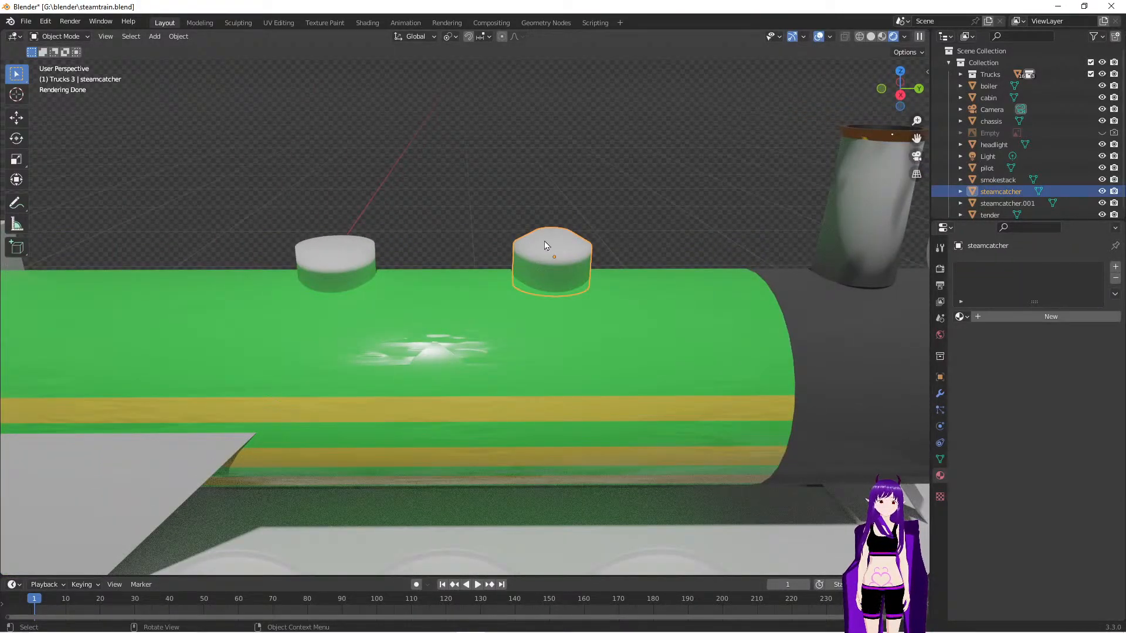
click(962, 317)
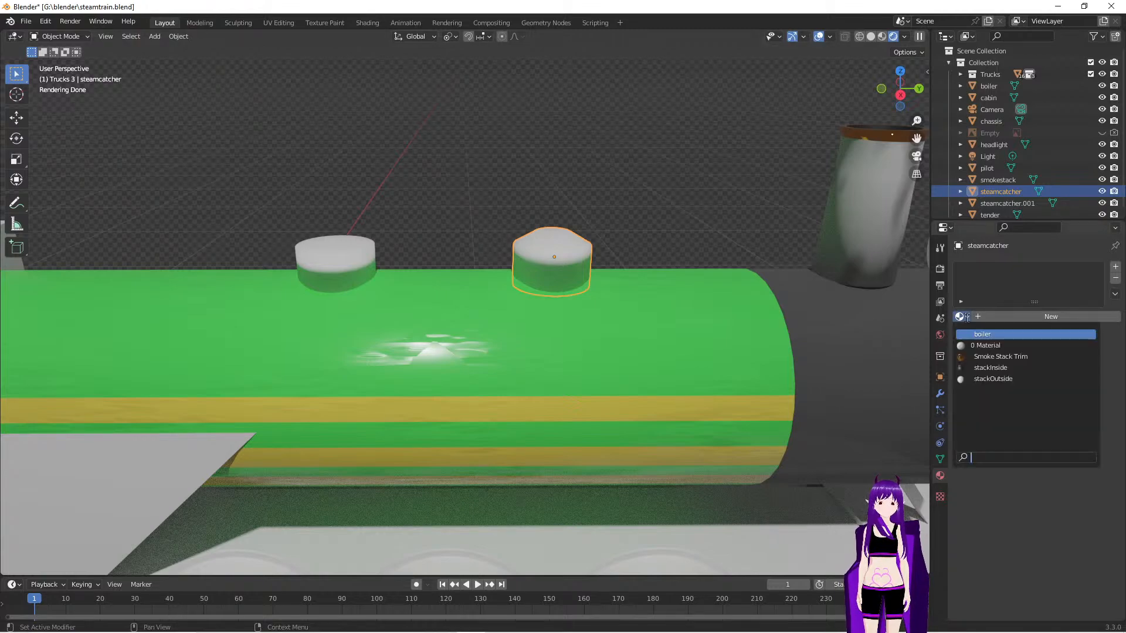
click(985, 357)
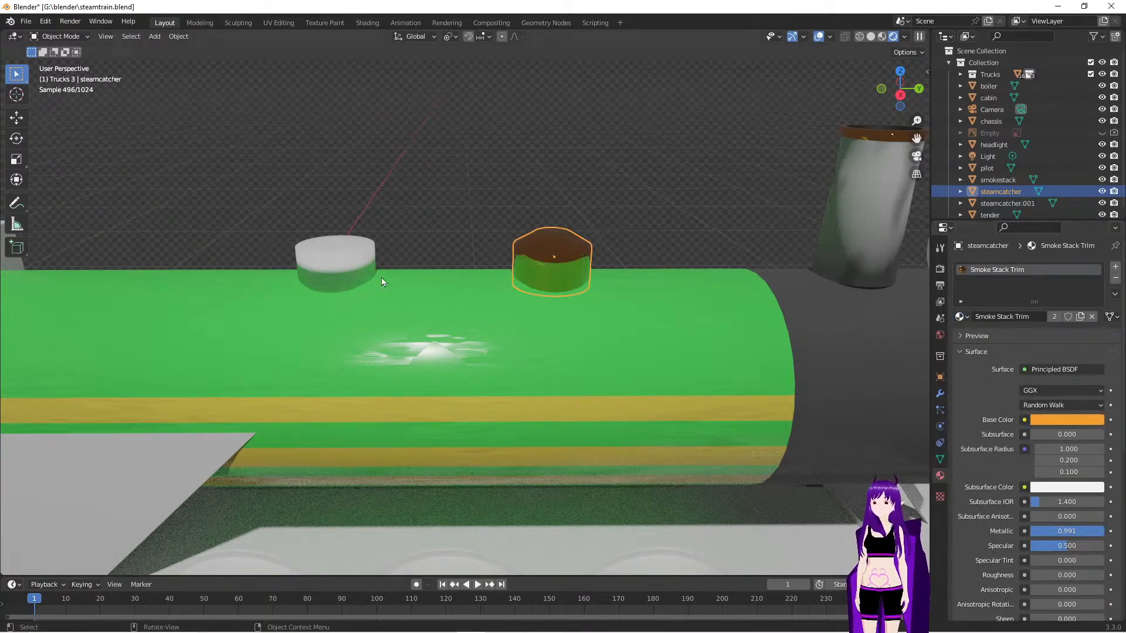
Assign the existing Smoke Stack Trim material to the second steamcatcher dome, the one nearer the cabin
click(348, 264)
click(960, 316)
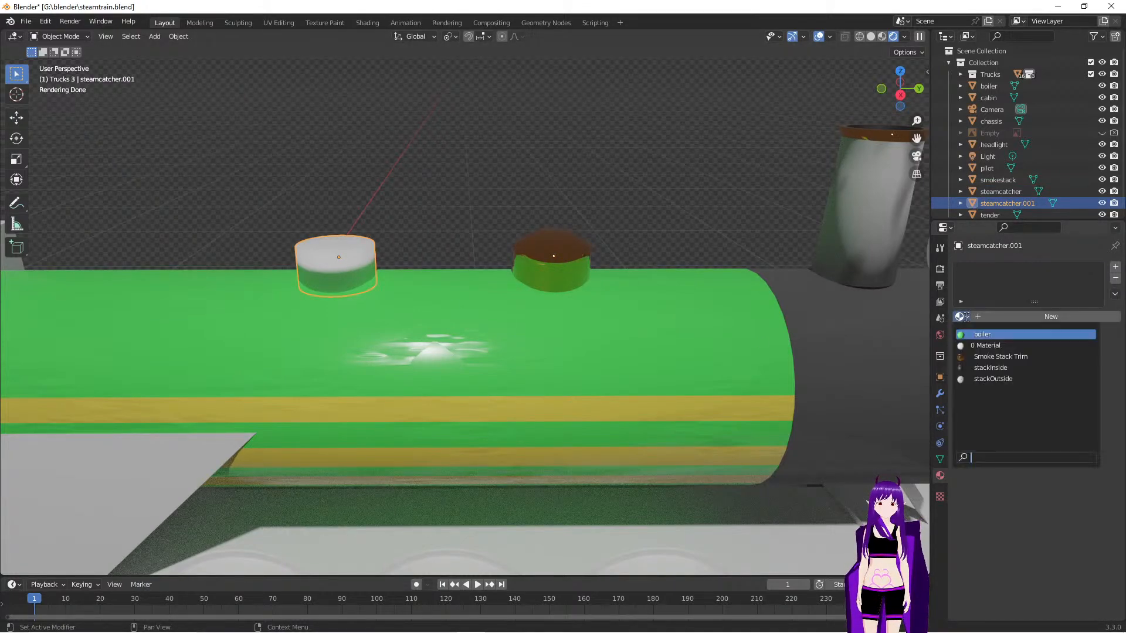
click(967, 356)
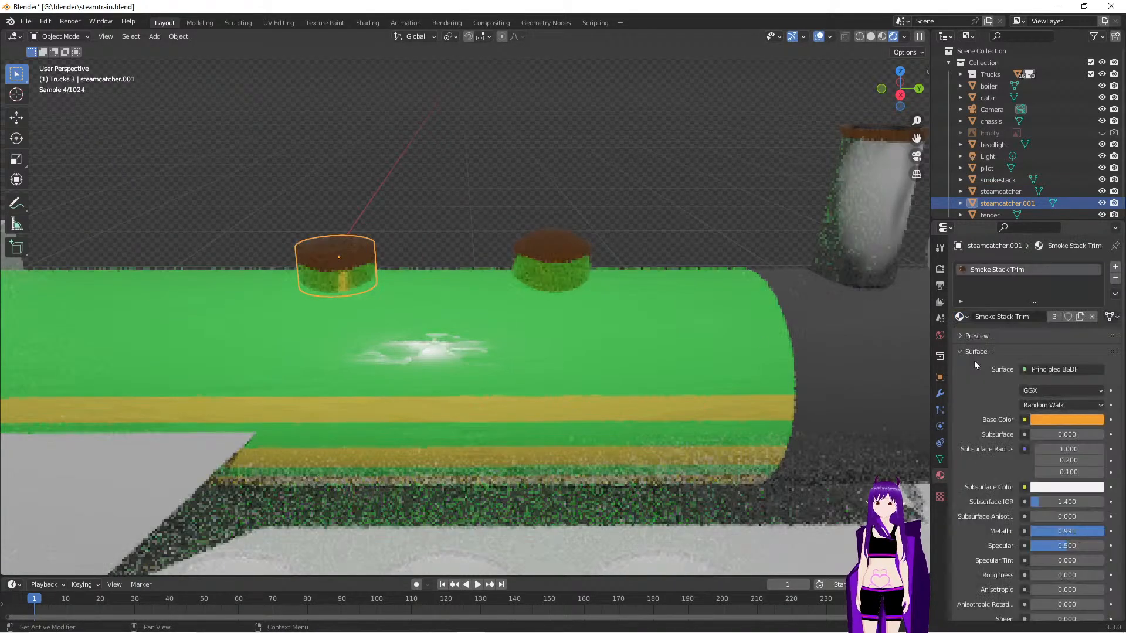
middle_drag(485, 188, 465, 171)
mouse_move(503, 322)
middle_down()
mouse_move(568, 320)
mouse_move(465, 309)
mouse_move(538, 307)
mouse_move(516, 297)
mouse_move(495, 304)
middle_up()
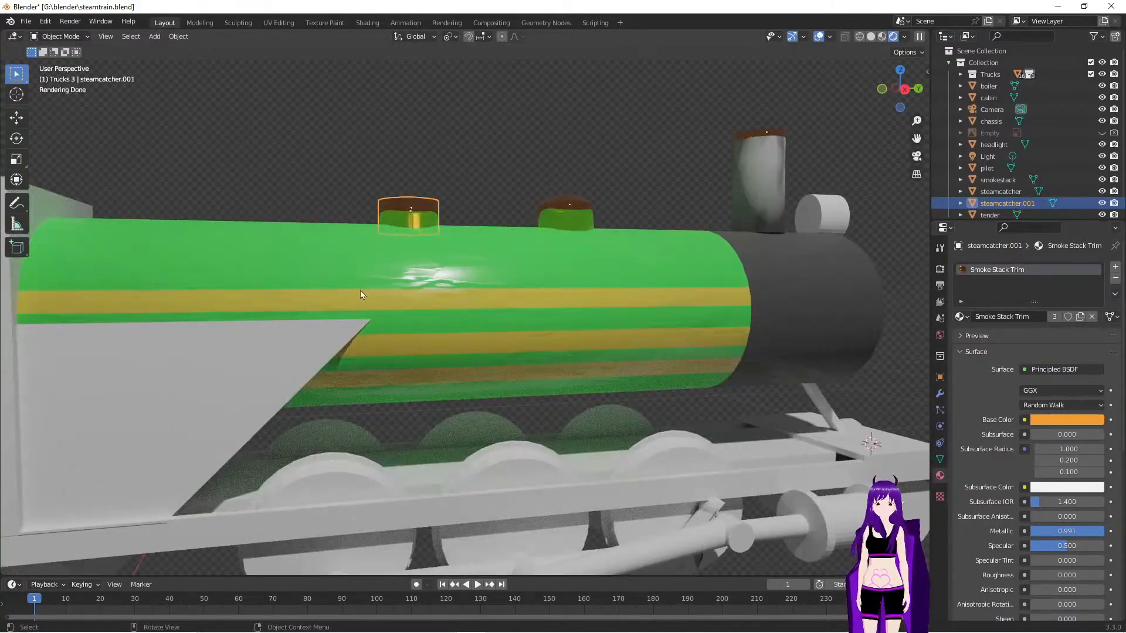
Assign the existing boiler material to the locomotive's cabin
scroll(348, 290, down, 4)
click(323, 349)
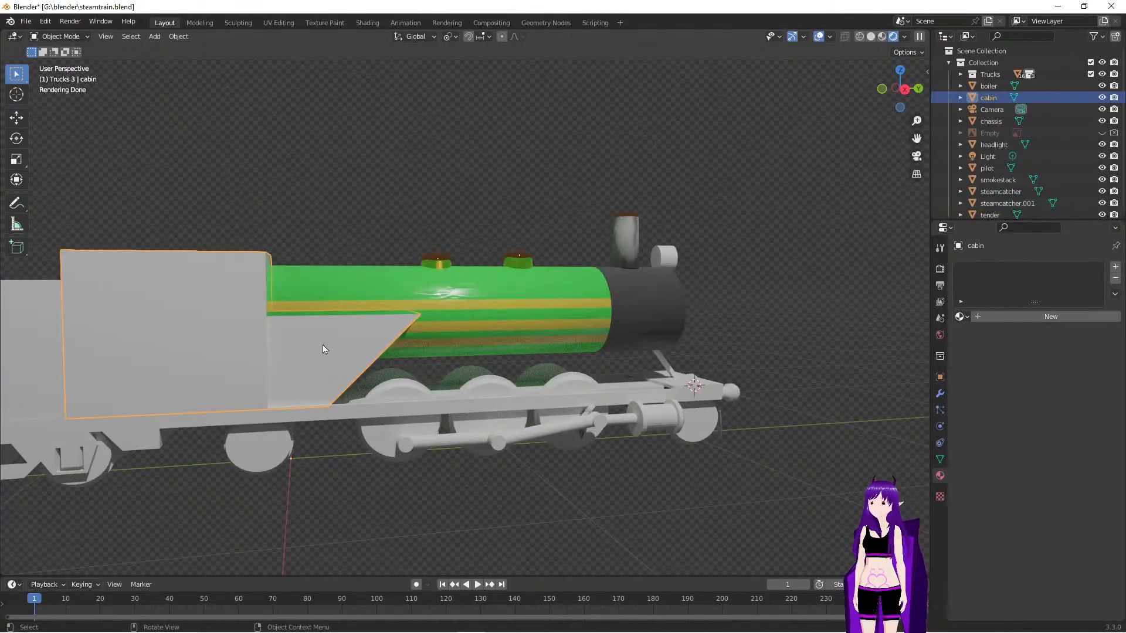
middle_drag(489, 385, 519, 384)
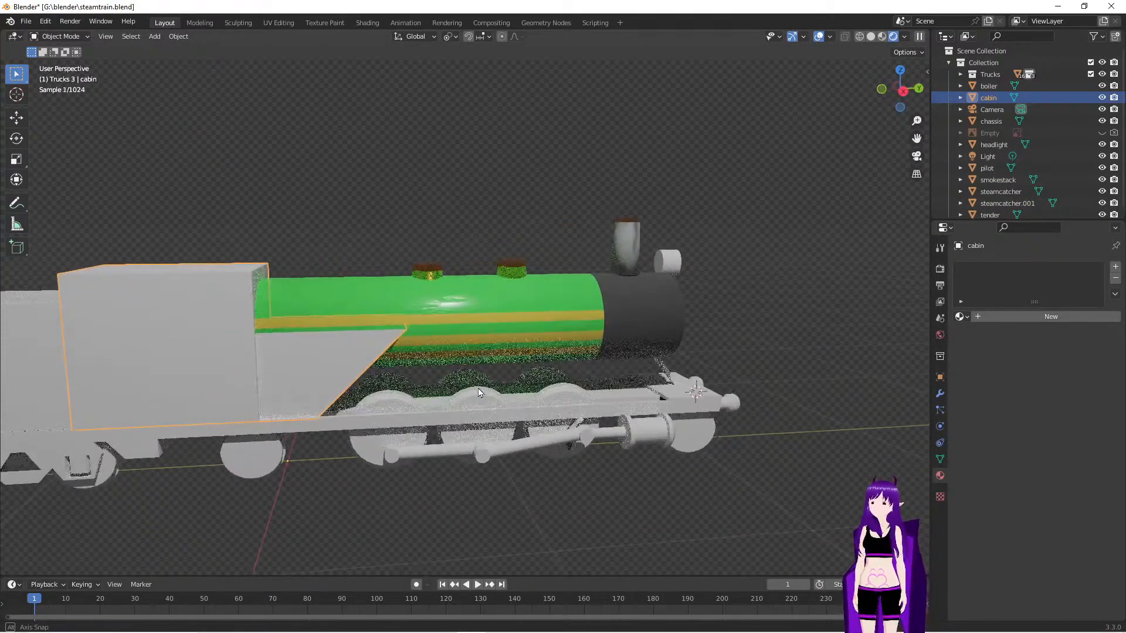
click(963, 317)
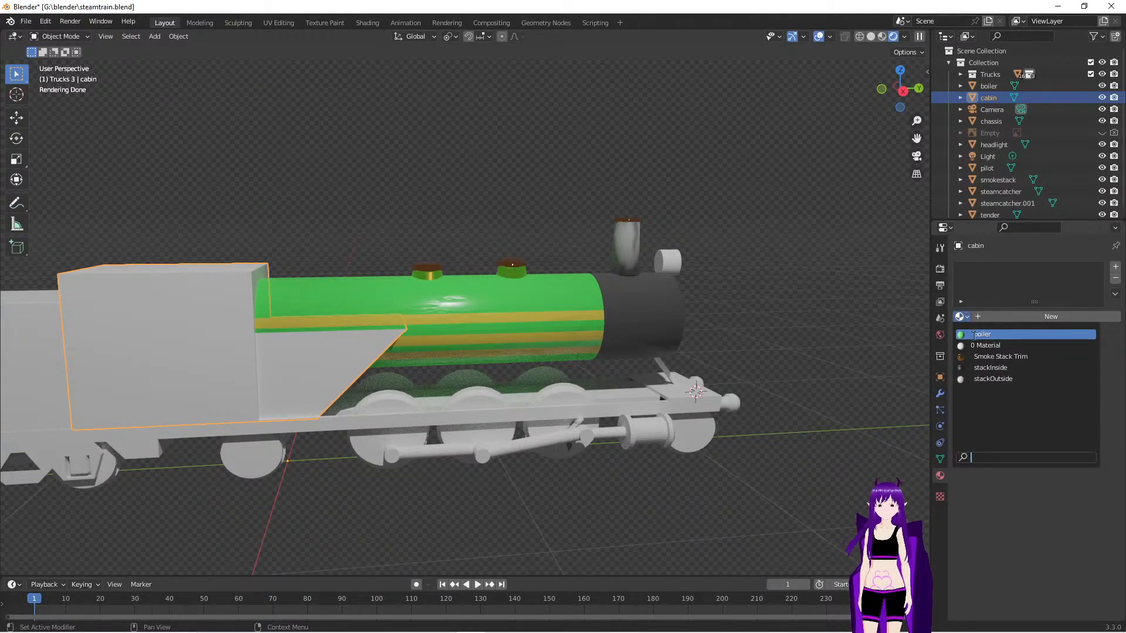
click(973, 334)
middle_drag(493, 392, 491, 389)
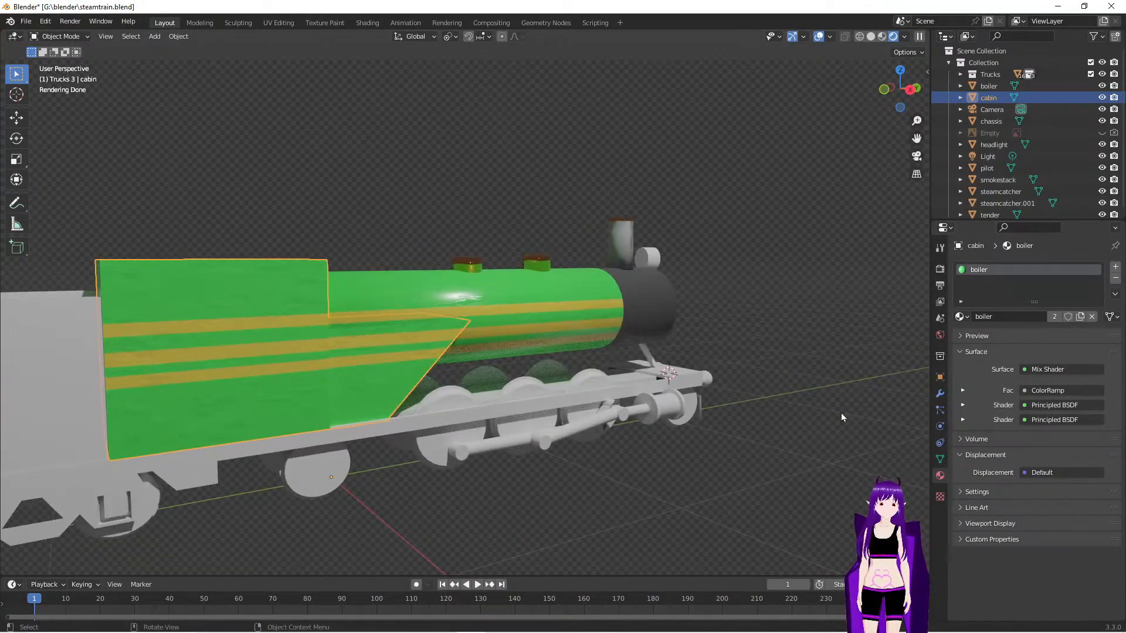
Make an independent copy of the cabin's boiler material and name it Cabin
click(1079, 317)
double_click(1005, 317)
click(1005, 317)
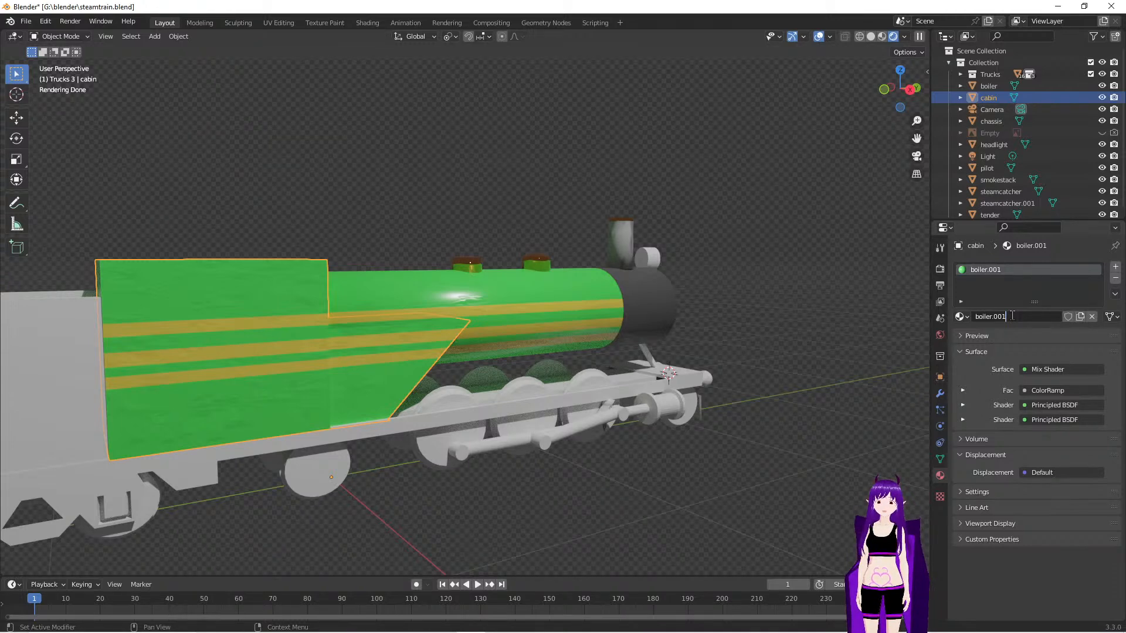
text(Cabin)
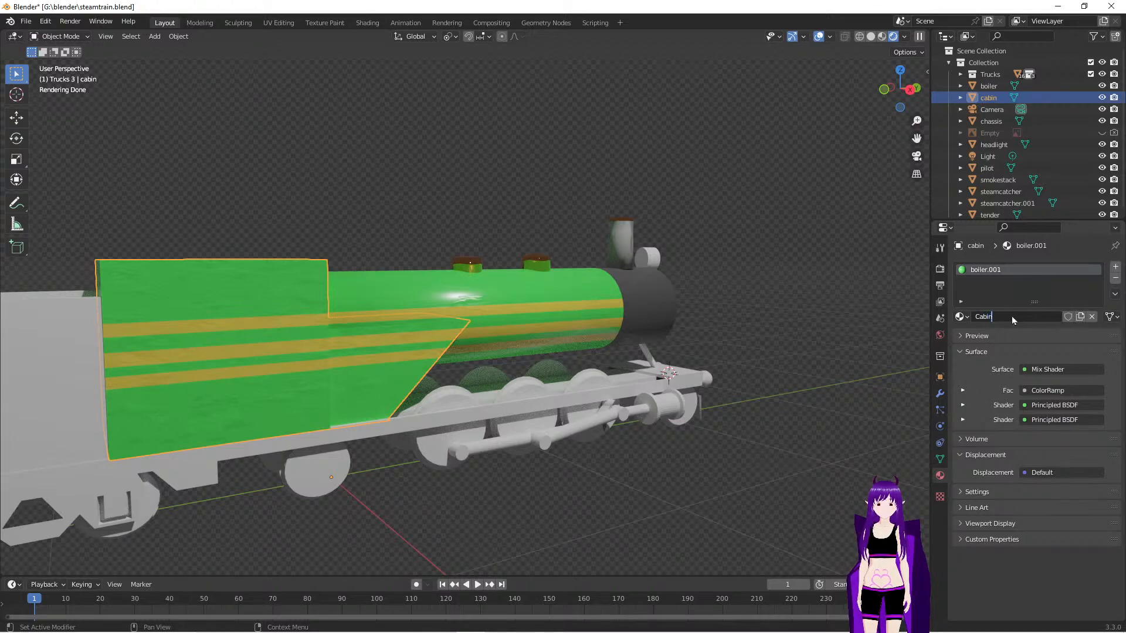
key(Return)
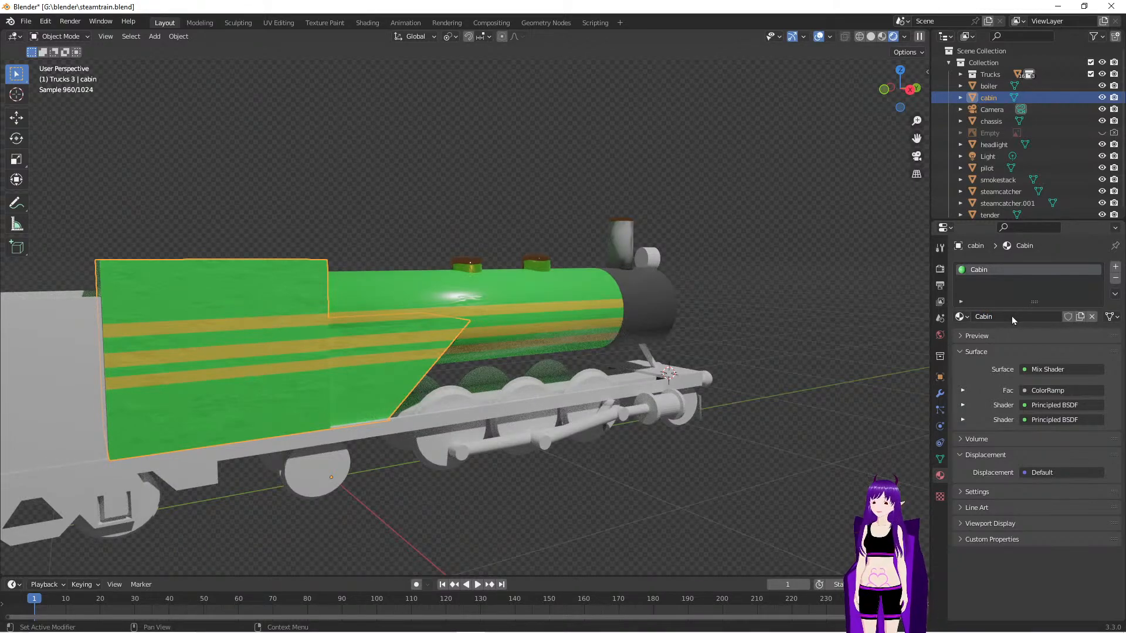
In the Shading workspace, cut the link from the striped ColorRamp to the Base Color of the Cabin material's green Principled BSDF
middle_drag(531, 435, 548, 436)
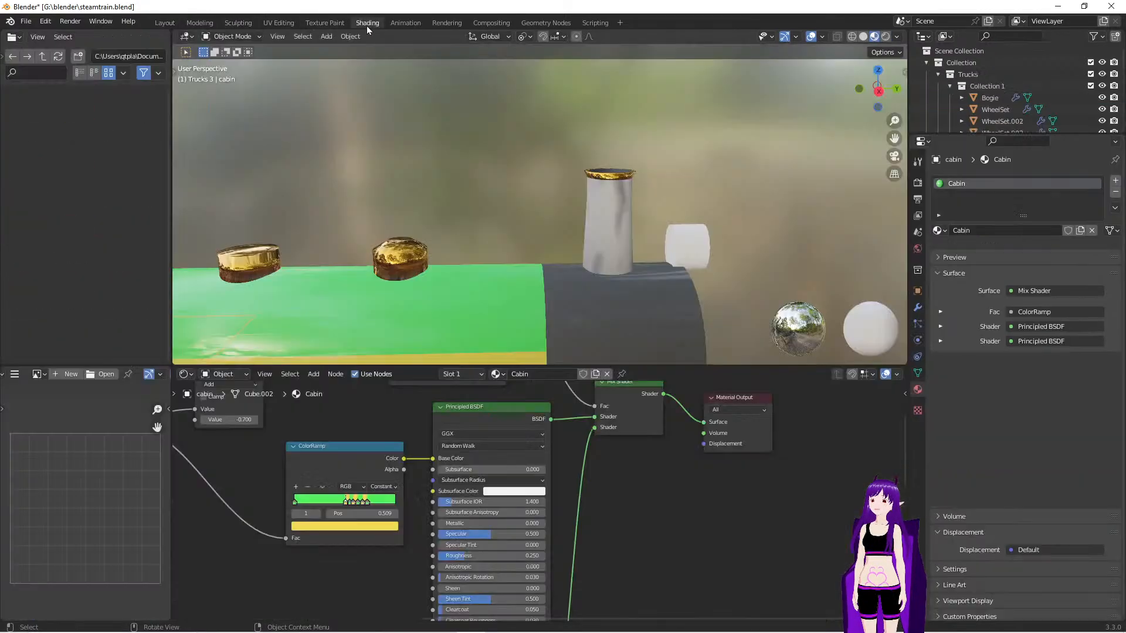
click(367, 24)
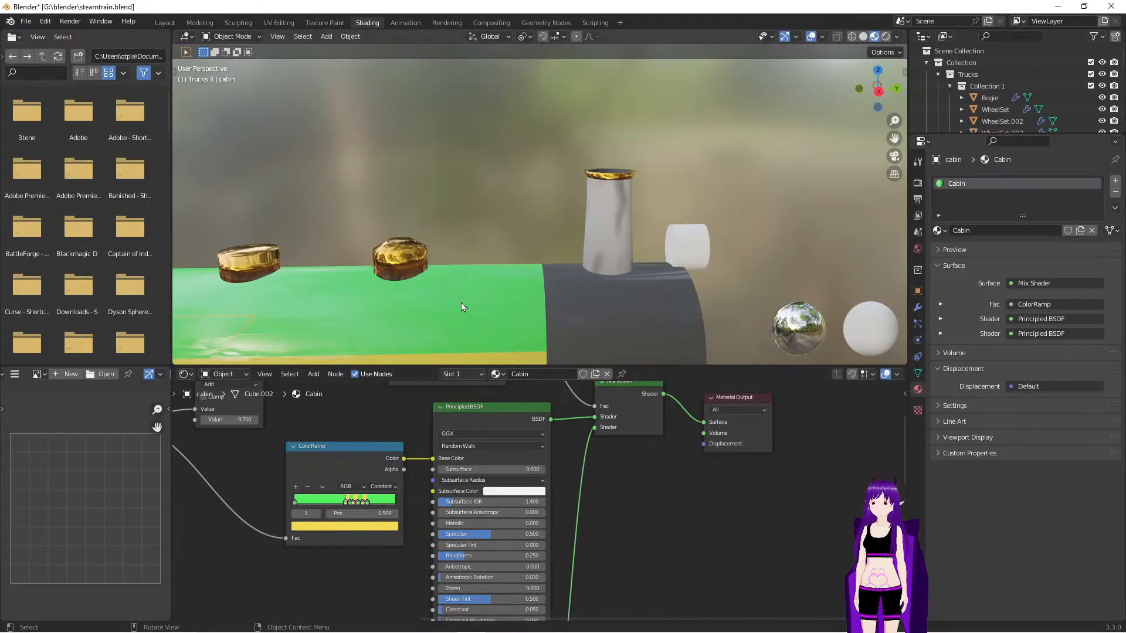
shift+middle_drag(461, 302, 795, 255)
scroll(795, 258, up, 3)
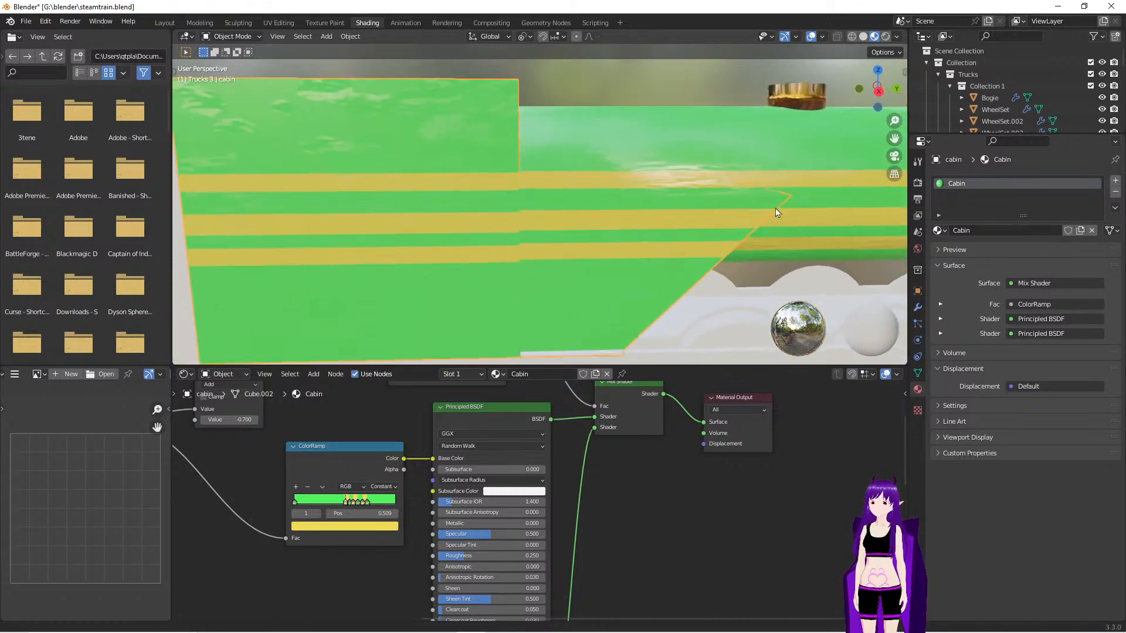
middle_drag(694, 556, 809, 524)
ctrl+right_drag(534, 420, 530, 447)
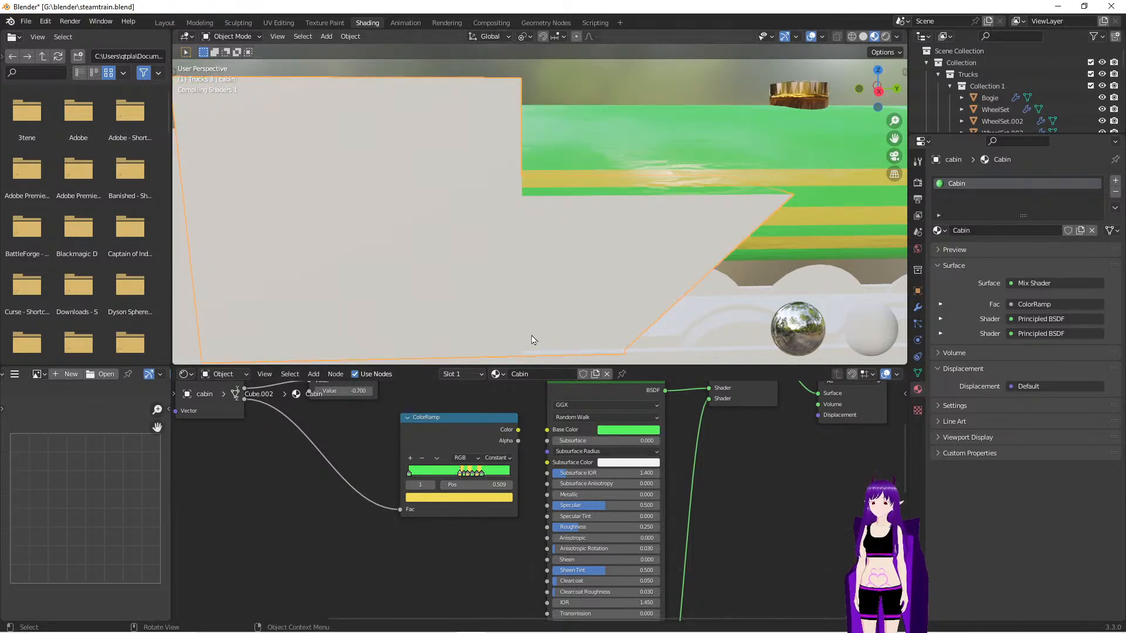
mouse_move(548, 265)
middle_down()
mouse_move(611, 264)
mouse_move(456, 262)
mouse_move(520, 254)
mouse_move(573, 266)
mouse_move(565, 277)
mouse_move(561, 260)
middle_up()
mouse_move(556, 258)
middle_down()
mouse_move(572, 256)
mouse_move(550, 259)
middle_up()
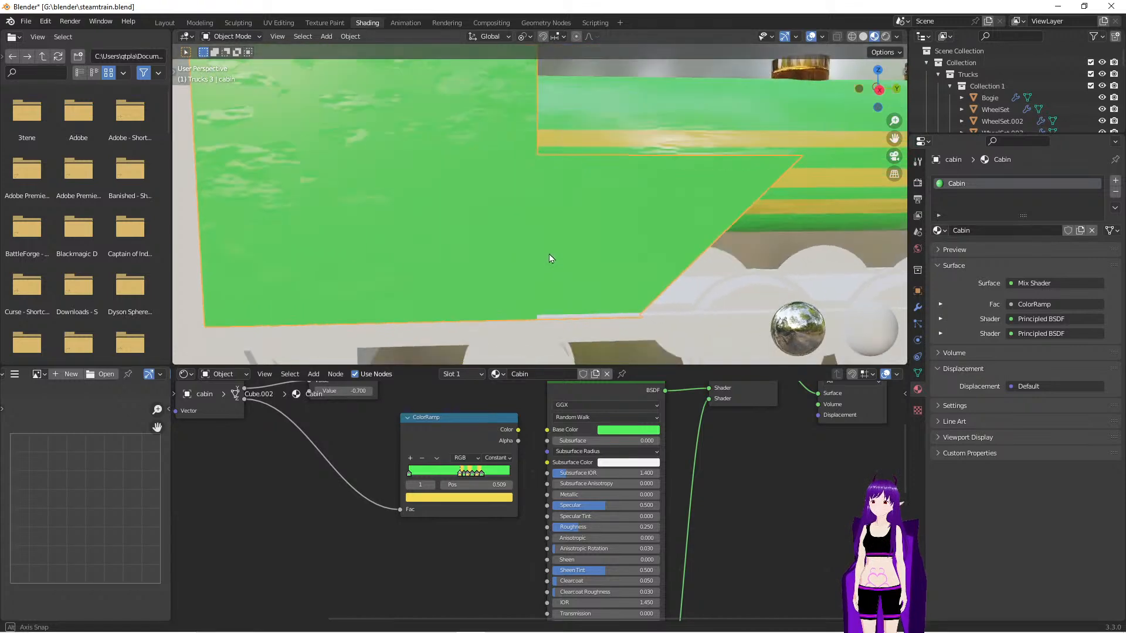
scroll(731, 477, down, 1)
Cut the link from the Bump node to the Normal input of the green Principled BSDF
middle_drag(731, 528, 177, 543)
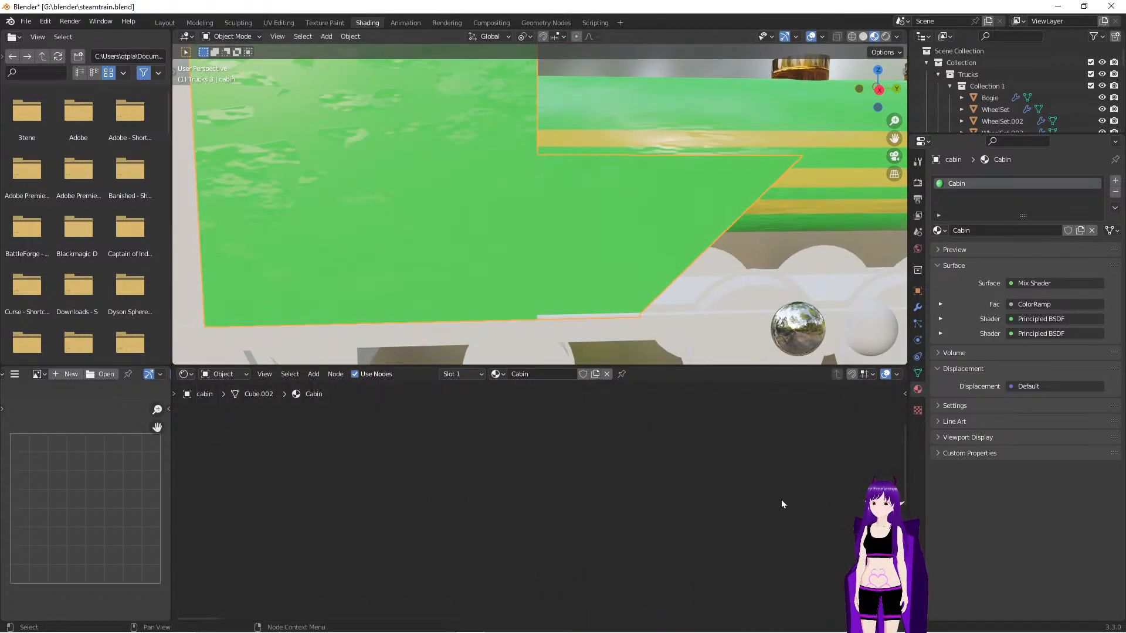
scroll(649, 465, down, 4)
middle_drag(767, 504, 498, 409)
scroll(565, 475, up, 4)
middle_drag(565, 487, 477, 430)
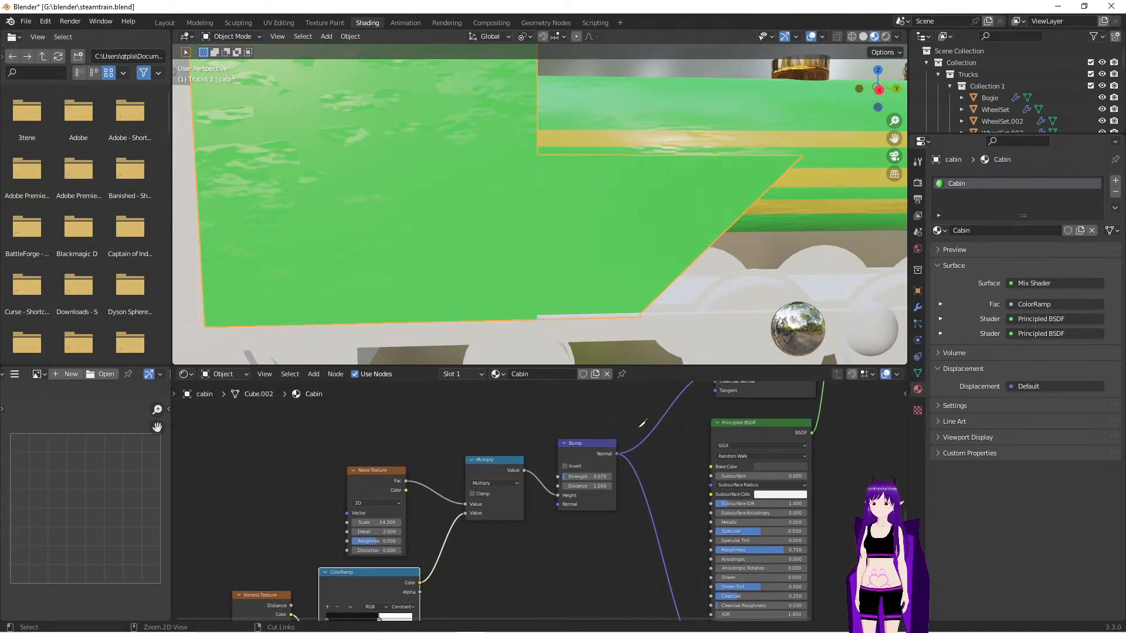
ctrl+right_drag(664, 450, 658, 455)
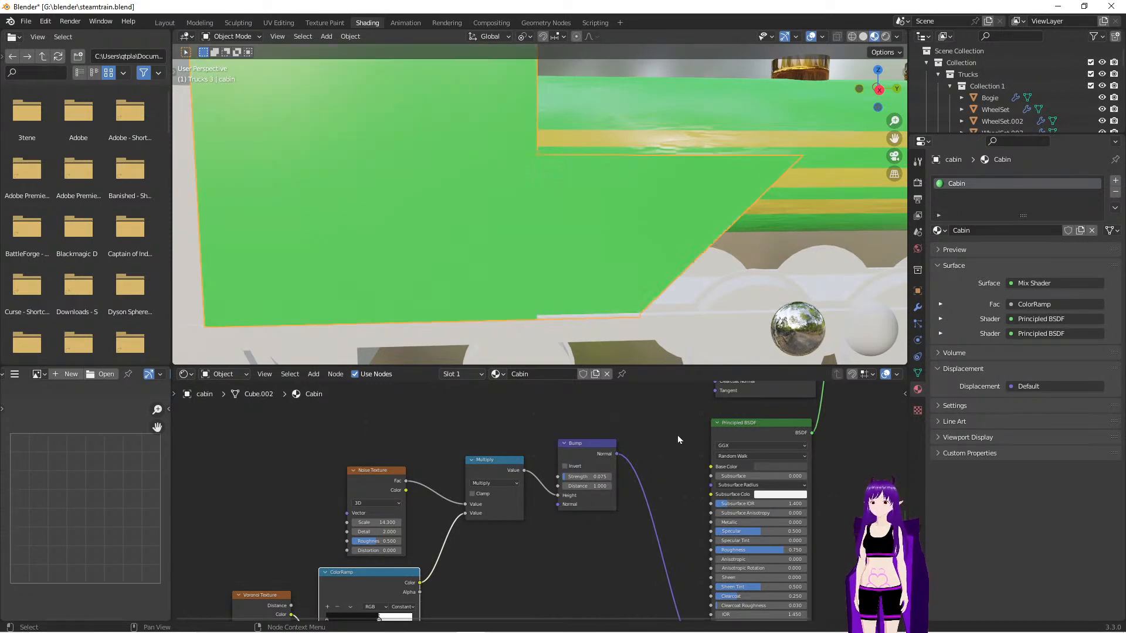
Delete the Mix Shader and connect the green Principled BSDF directly to the Material Output's Surface
middle_drag(686, 427, 466, 551)
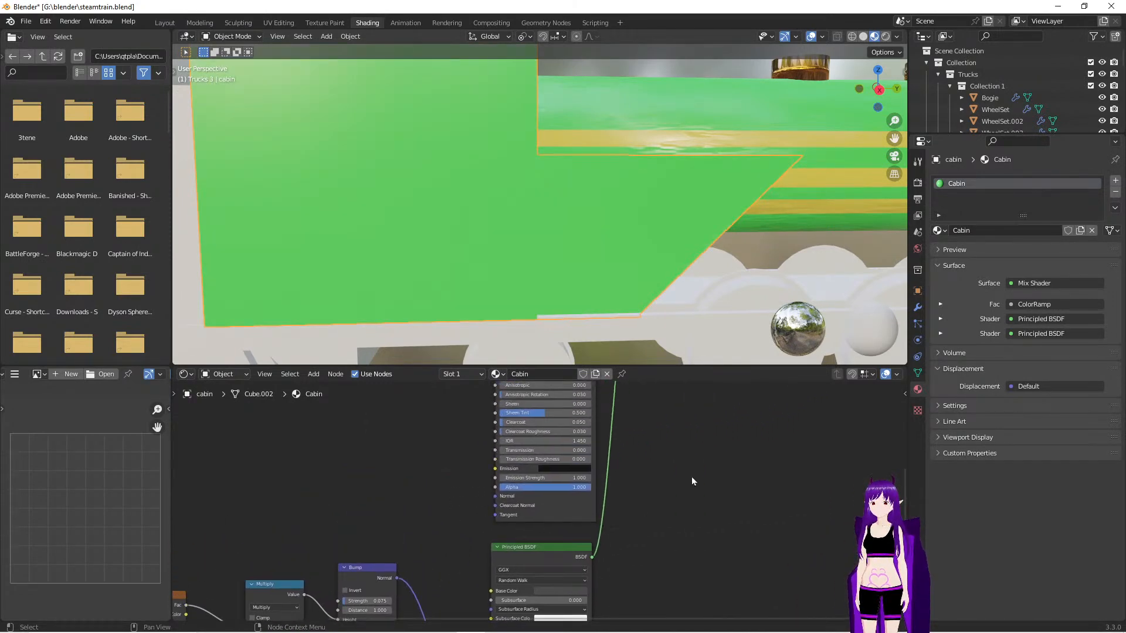
scroll(692, 477, down, 4)
middle_drag(691, 476, 646, 561)
scroll(664, 495, up, 3)
scroll(664, 494, down, 1)
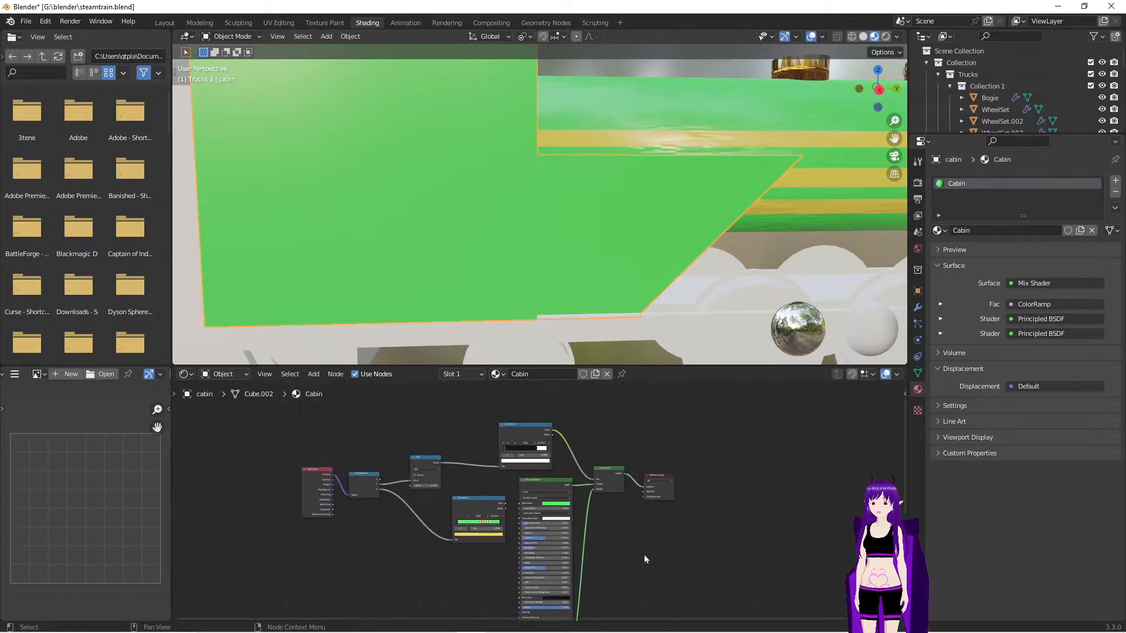
click(615, 477)
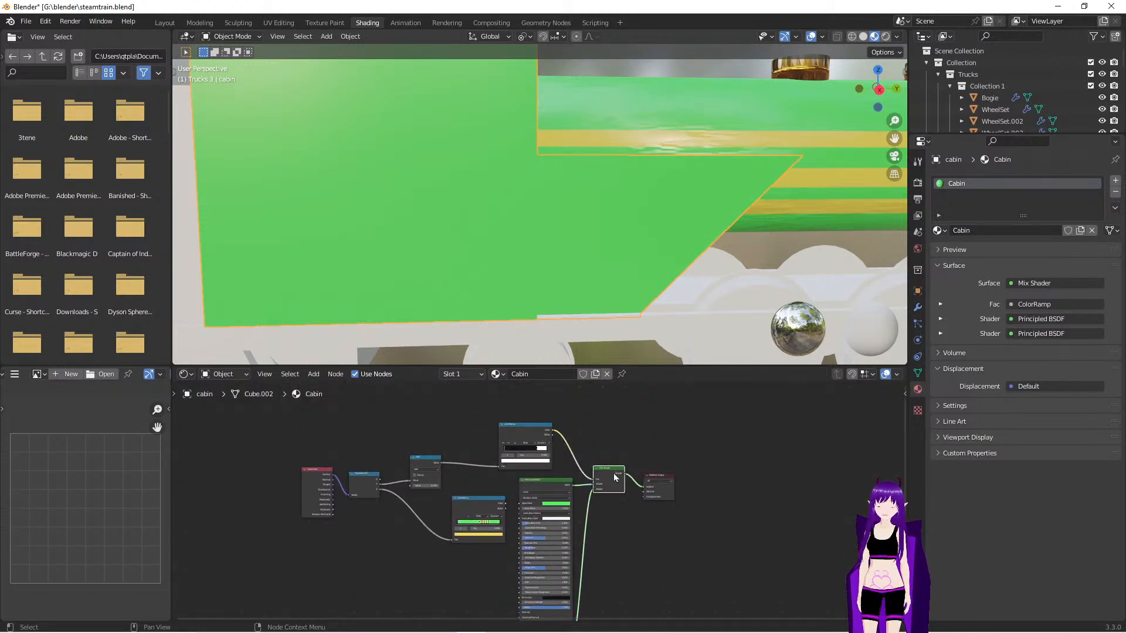
key(Delete)
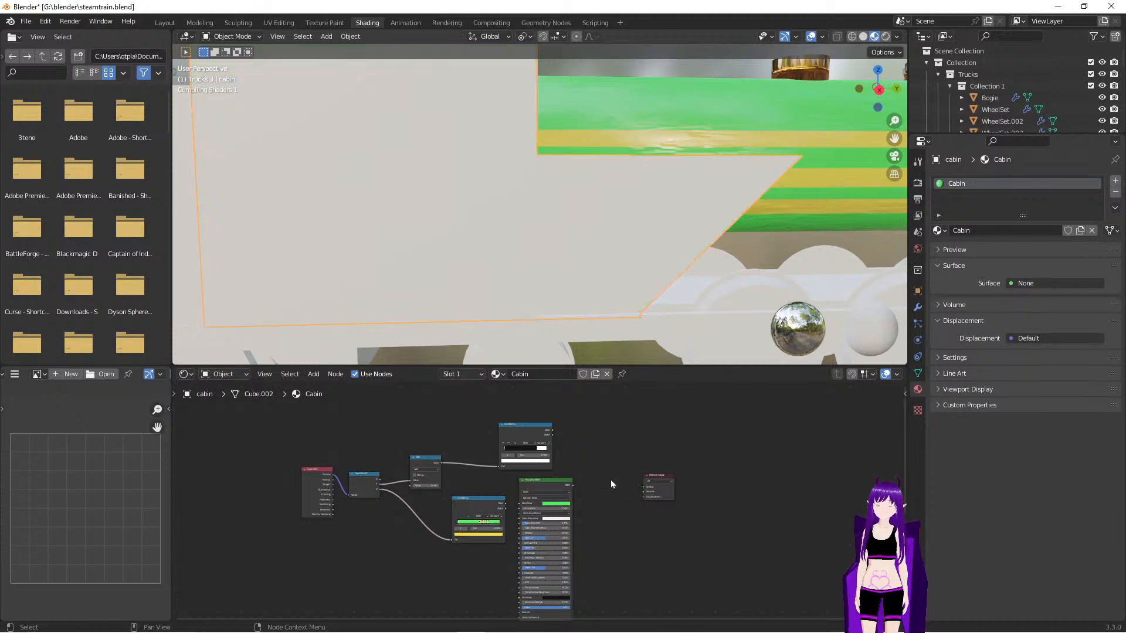
scroll(611, 518, up, 3)
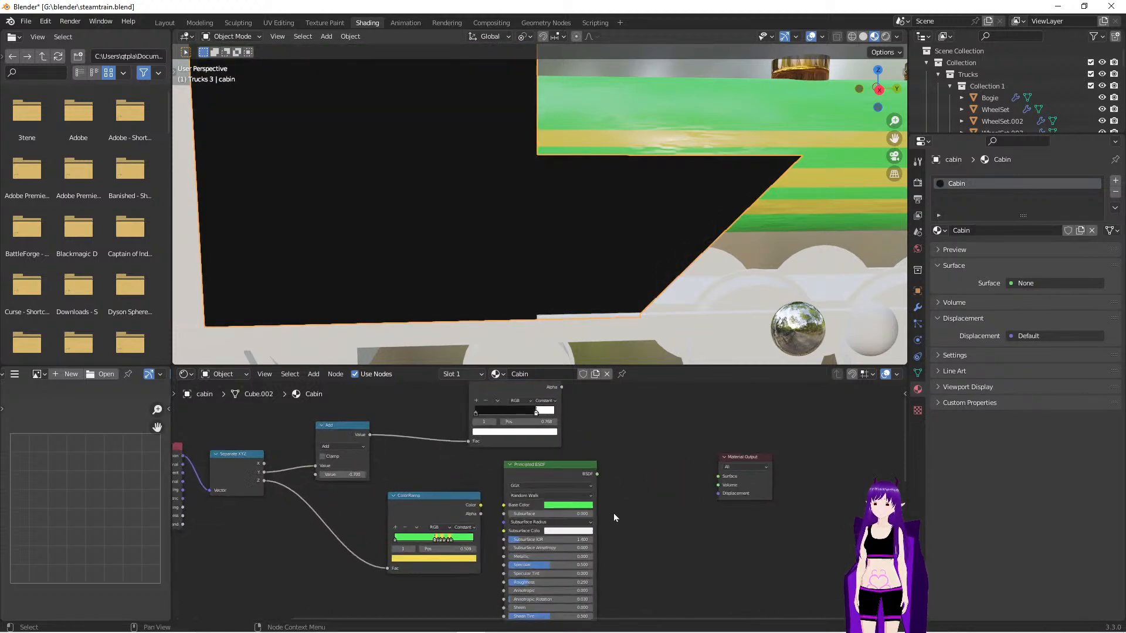
drag(597, 474, 719, 476)
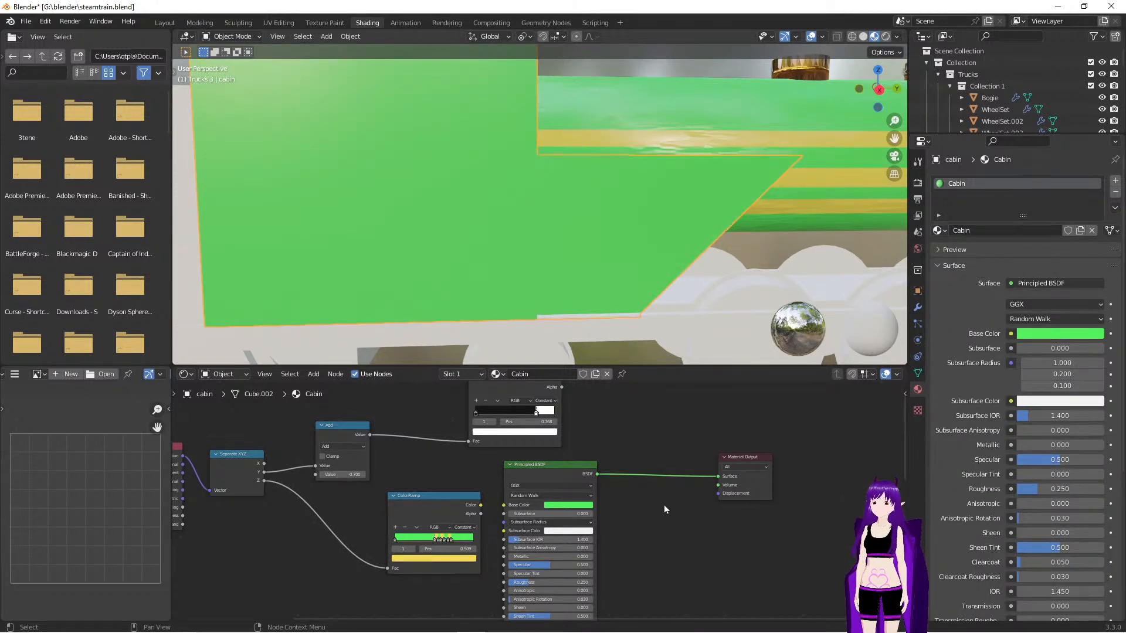
Delete the unused stripe and mask nodes: the coordinate source, Separate XYZ, Add and both ColorRamps connected to them
scroll(663, 495, down, 3)
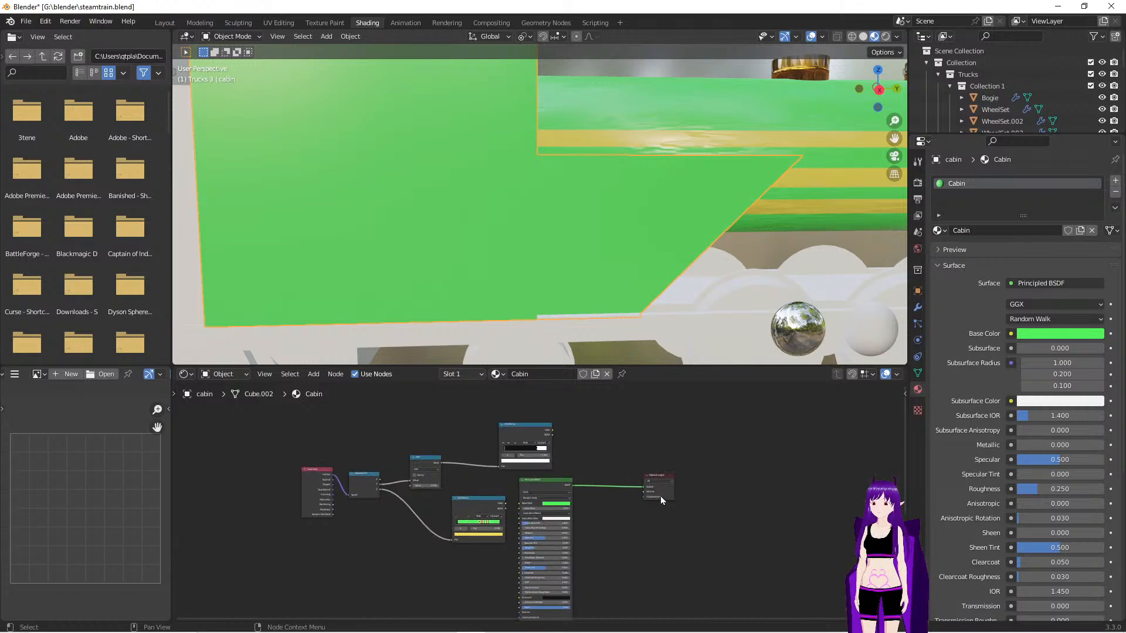
click(324, 485)
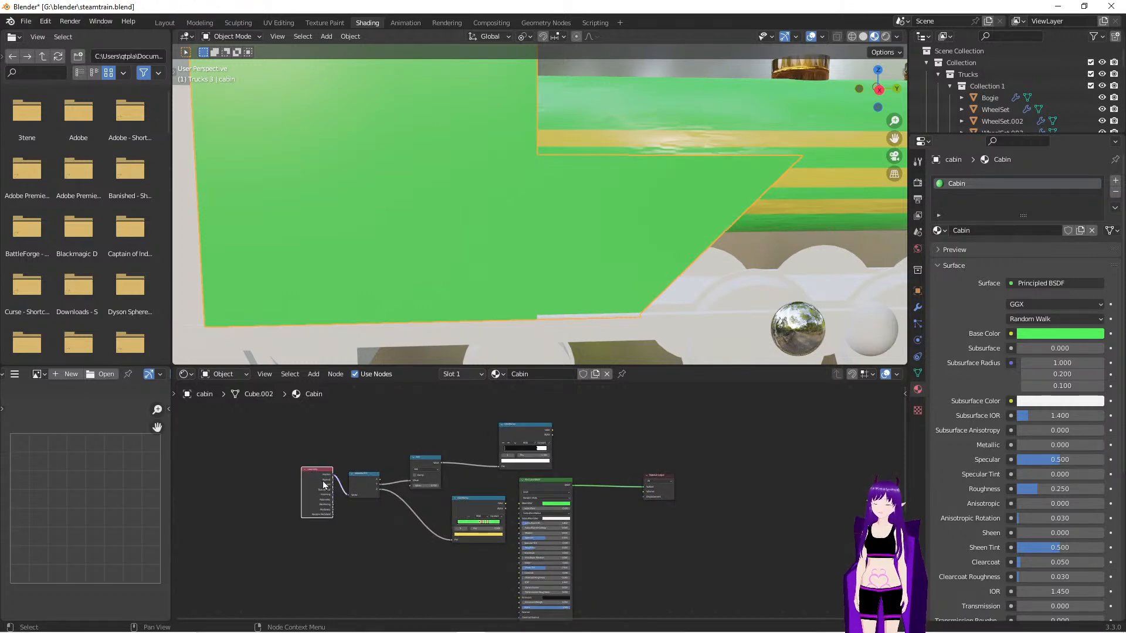
key(x)
click(359, 484)
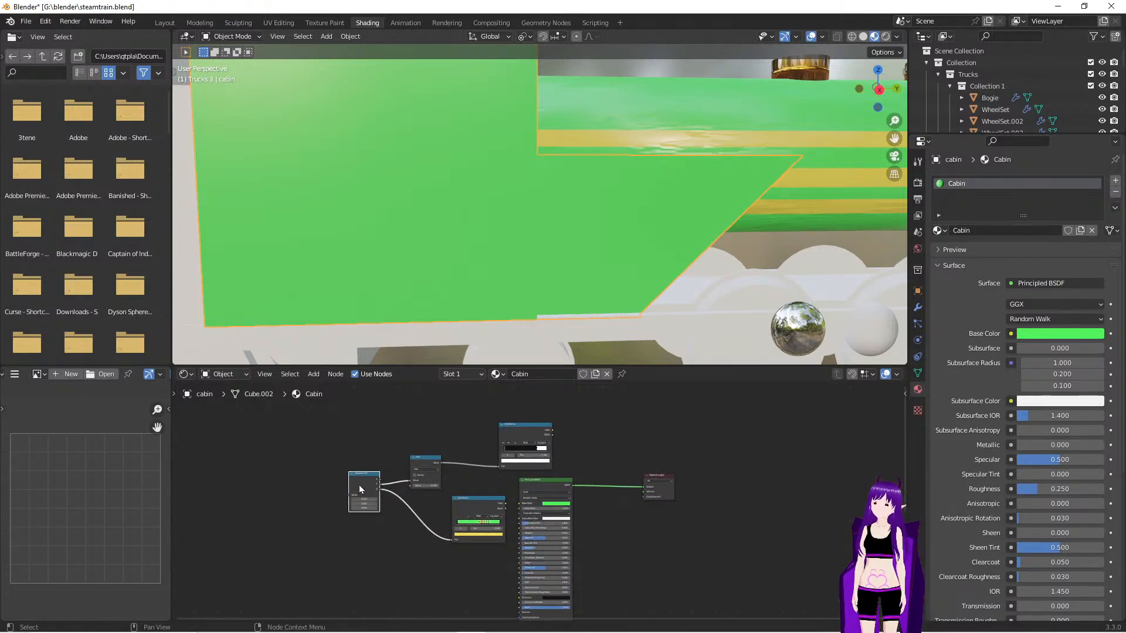
key(x)
click(423, 467)
key(x)
click(464, 509)
key(x)
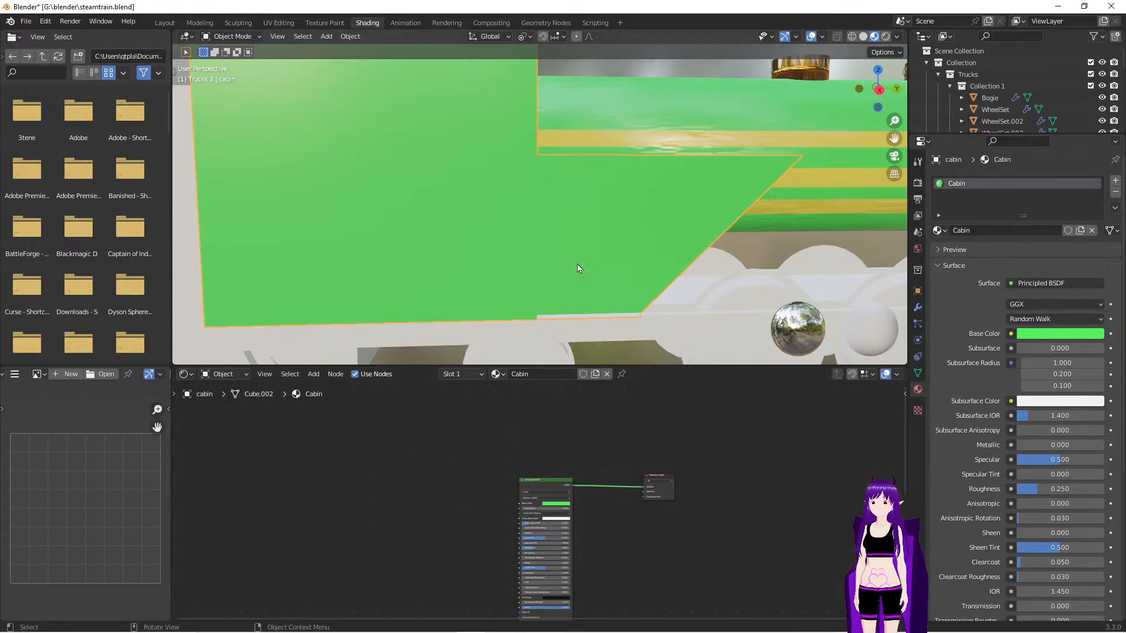
Delete the leftover second Principled BSDF together with its Noise Texture, Voronoi Texture, ColorRamp, Multiply and Bump nodes
scroll(575, 259, up, 3)
mouse_move(576, 259)
middle_down()
mouse_move(543, 289)
mouse_move(592, 263)
mouse_move(570, 260)
mouse_move(765, 269)
mouse_move(558, 270)
mouse_move(575, 269)
mouse_move(563, 256)
mouse_move(610, 258)
mouse_move(561, 266)
mouse_move(570, 269)
middle_up()
scroll(566, 239, down, 5)
scroll(587, 263, down, 2)
scroll(572, 264, down, 1)
scroll(574, 274, down, 4)
middle_drag(654, 590, 708, 448)
scroll(672, 528, down, 2)
drag(318, 510, 637, 614)
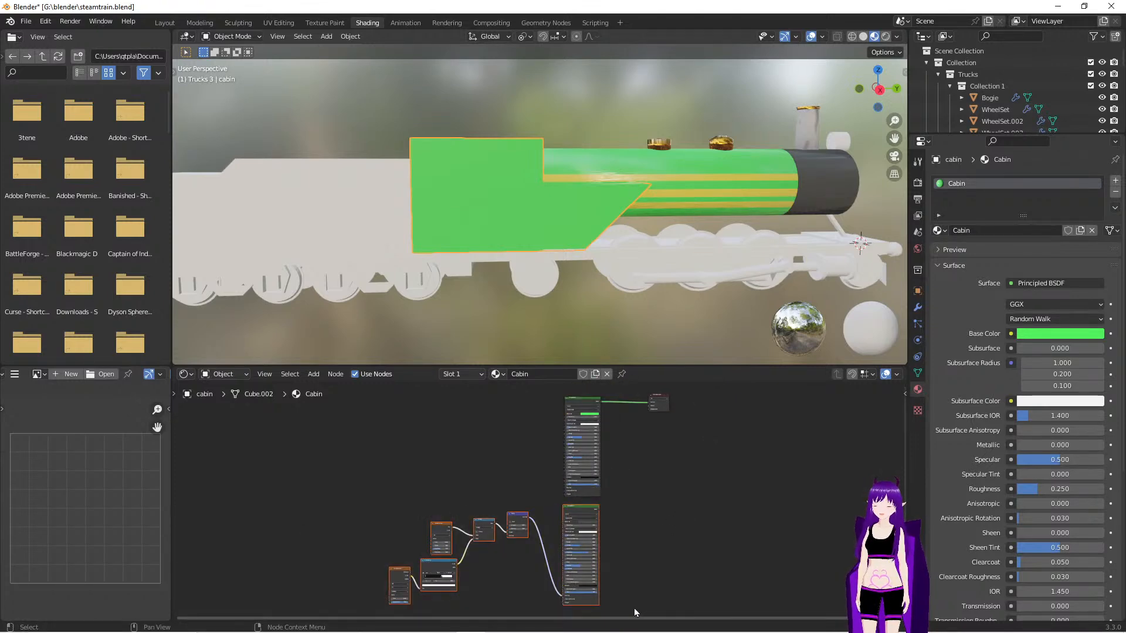
key(x)
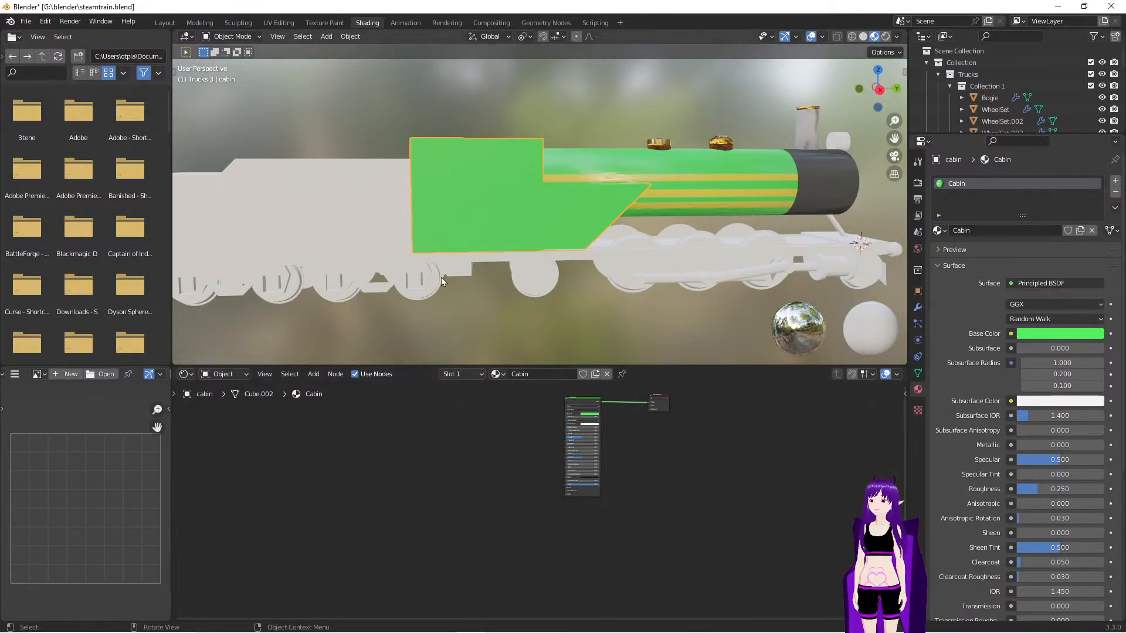
Return to the Layout workspace and assign the Cabin material to the tender
click(170, 22)
mouse_move(456, 397)
middle_down()
mouse_move(547, 396)
mouse_move(466, 405)
mouse_move(418, 431)
mouse_move(787, 382)
mouse_move(770, 385)
middle_up()
scroll(533, 397, down, 3)
click(547, 391)
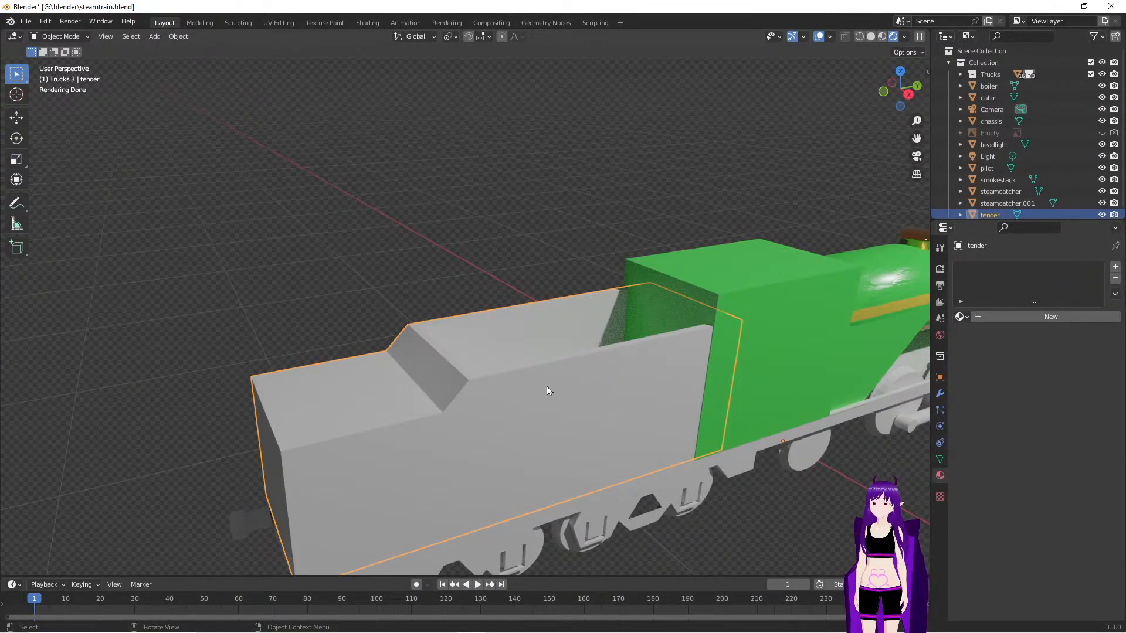
key(Tab)
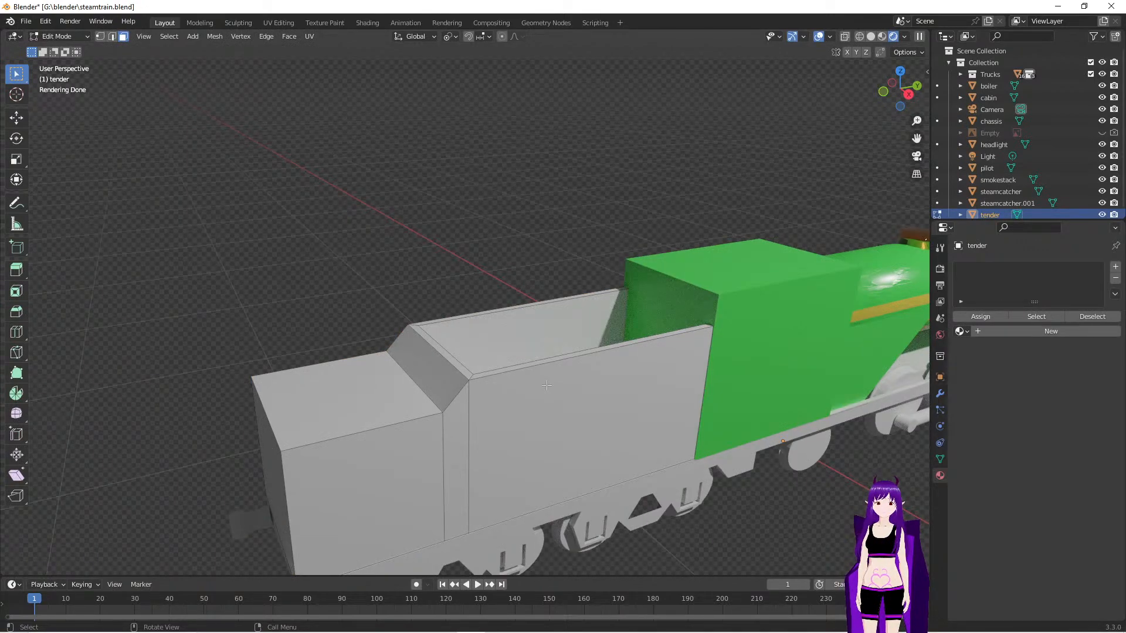
key(Tab)
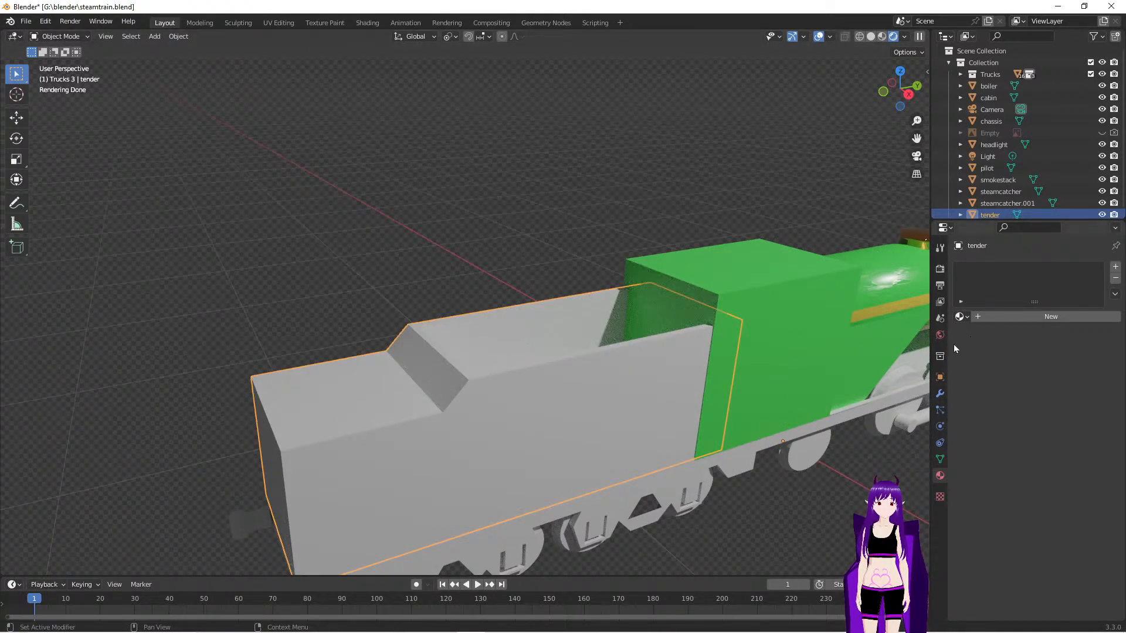
click(963, 317)
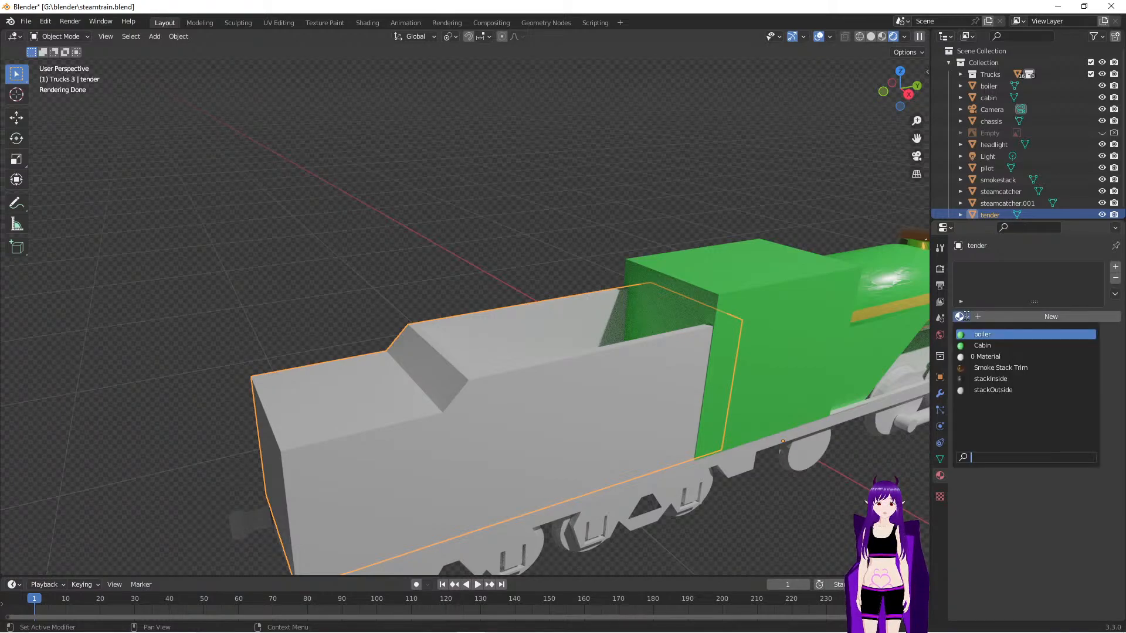
click(983, 346)
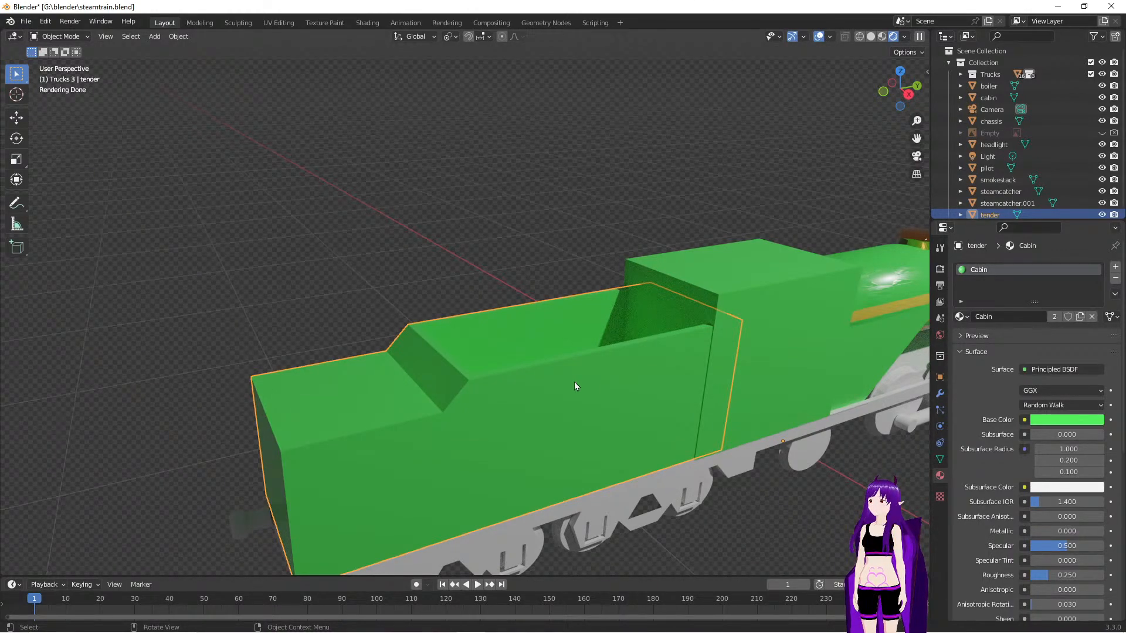
In Edit Mode, select the inner wall faces and floor face of the tender's open coal compartment
key(Tab)
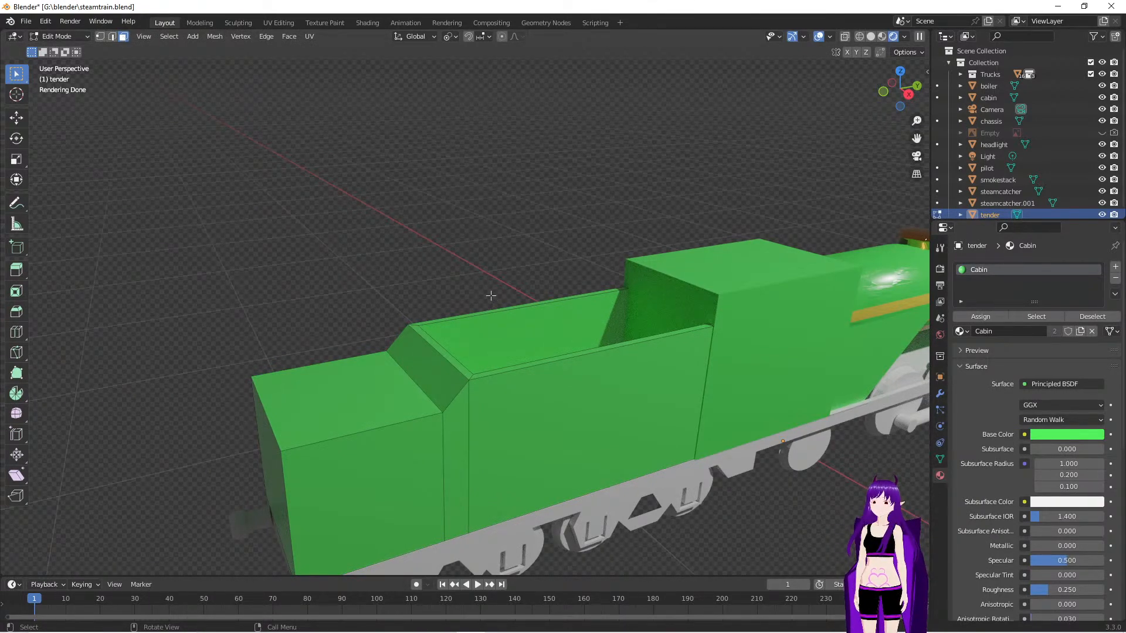
click(523, 332)
middle_drag(523, 331, 573, 536)
scroll(523, 497, up, 2)
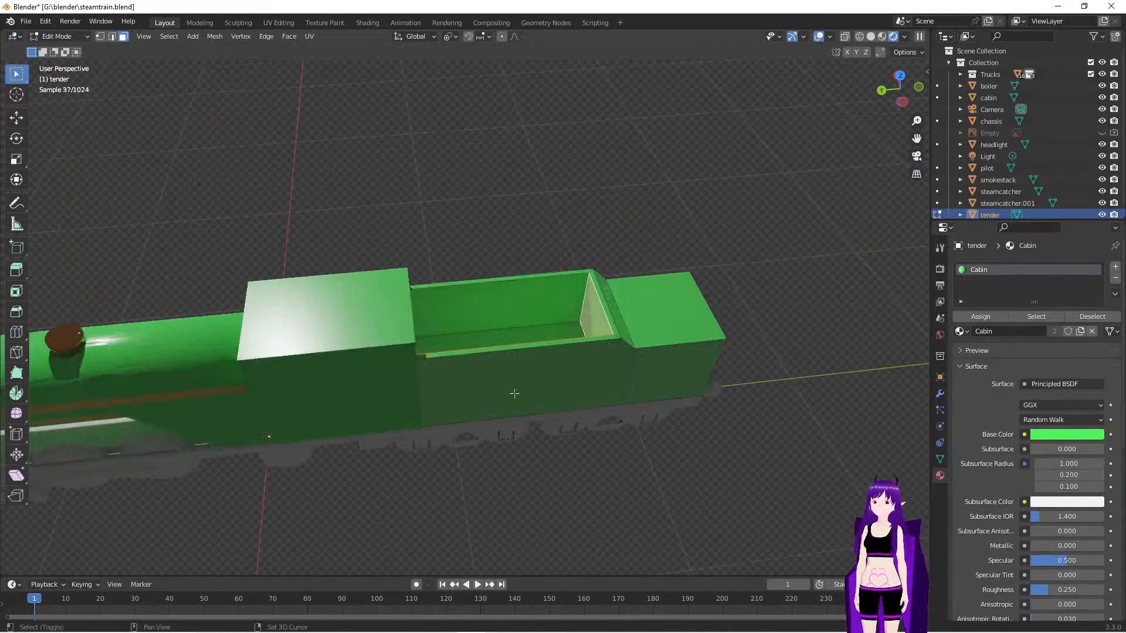
shift+click(513, 304)
shift+click(508, 336)
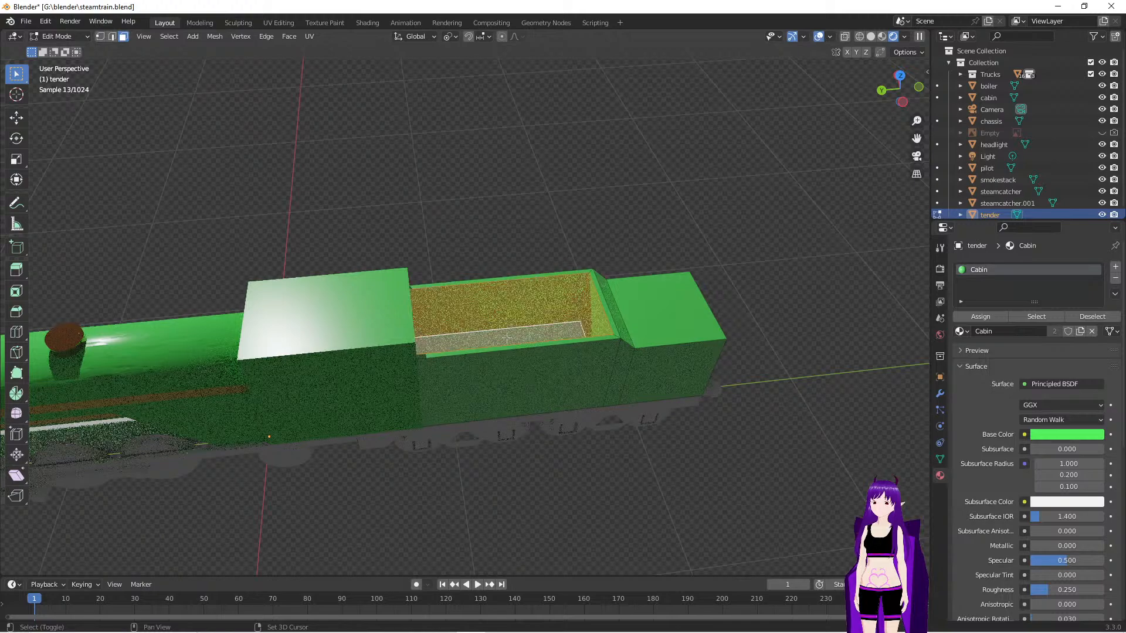
middle_drag(649, 450, 536, 432)
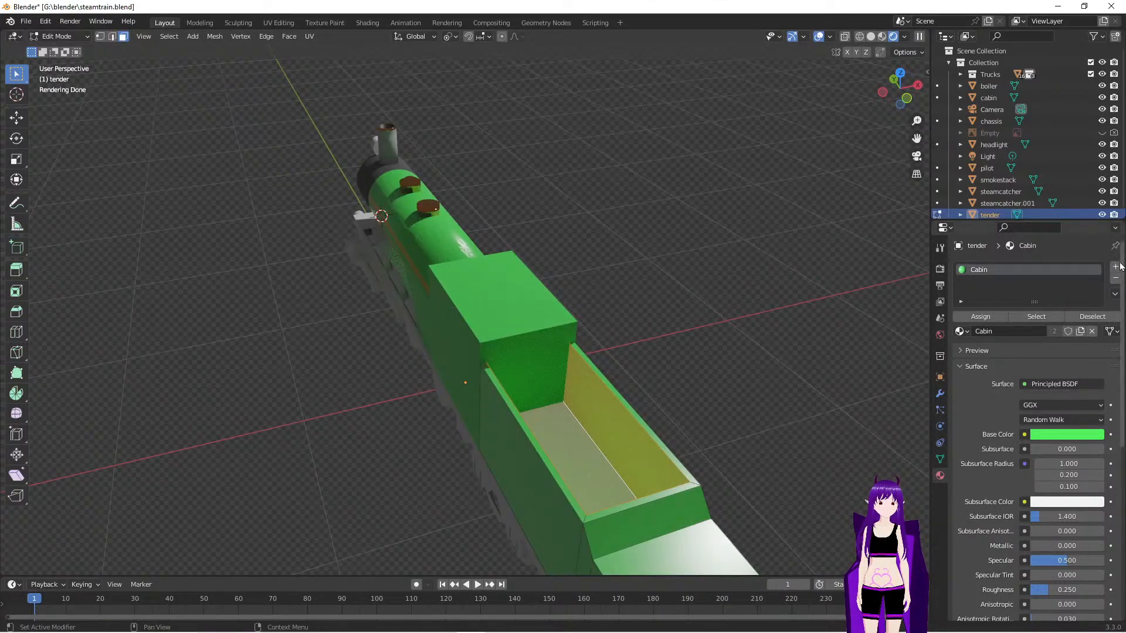
Add a second material slot with stackInside to the tender and assign it to the selected inner faces
click(1116, 267)
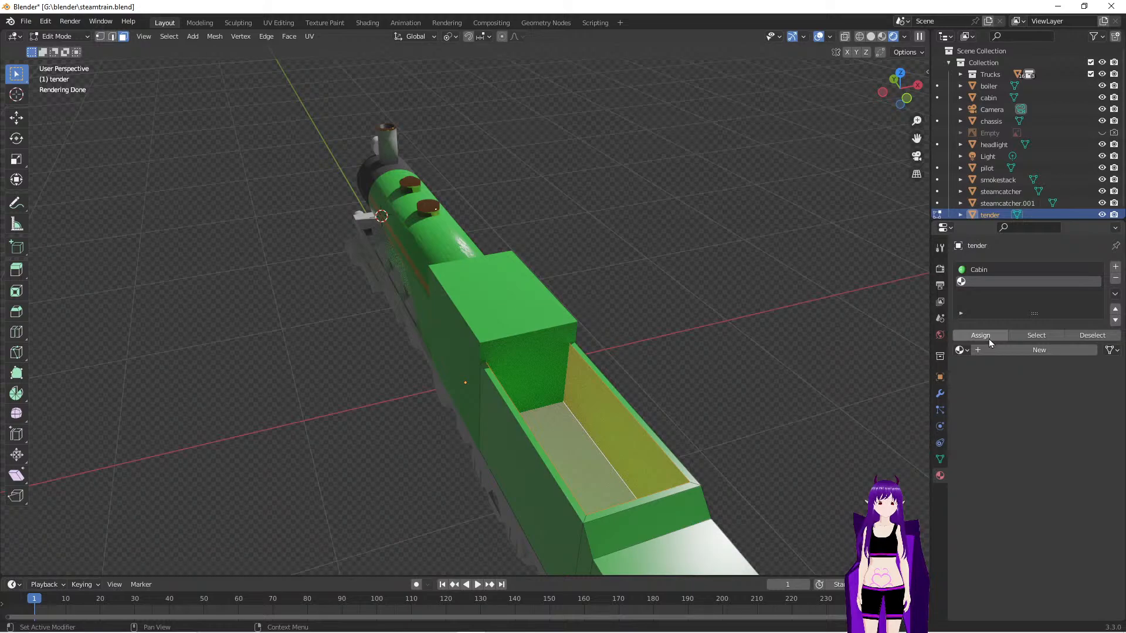
click(962, 350)
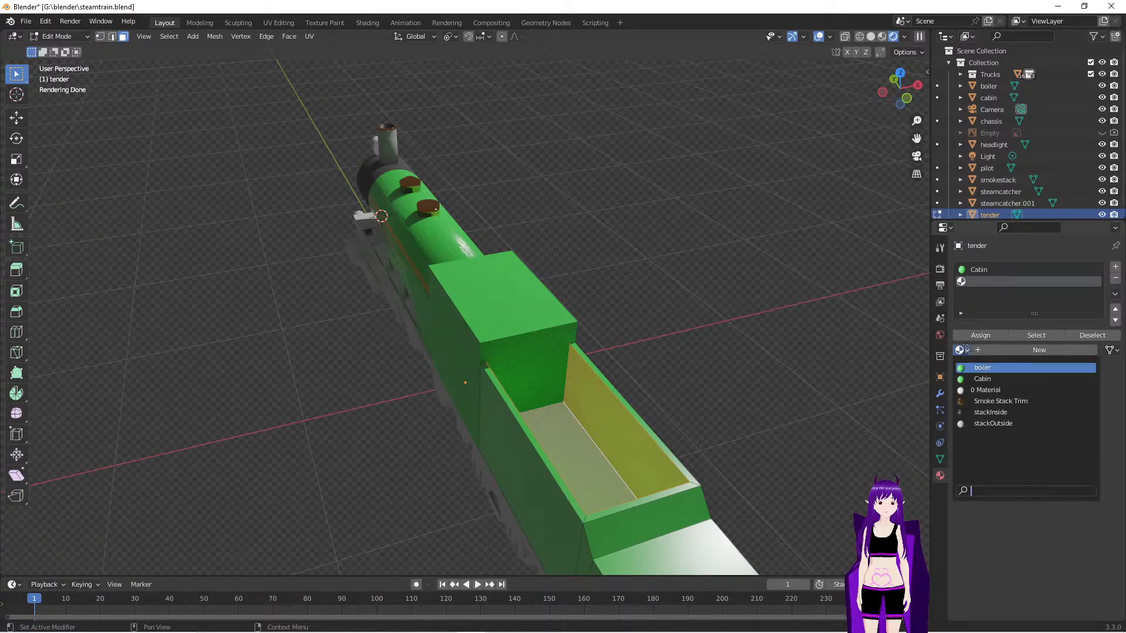
click(1027, 400)
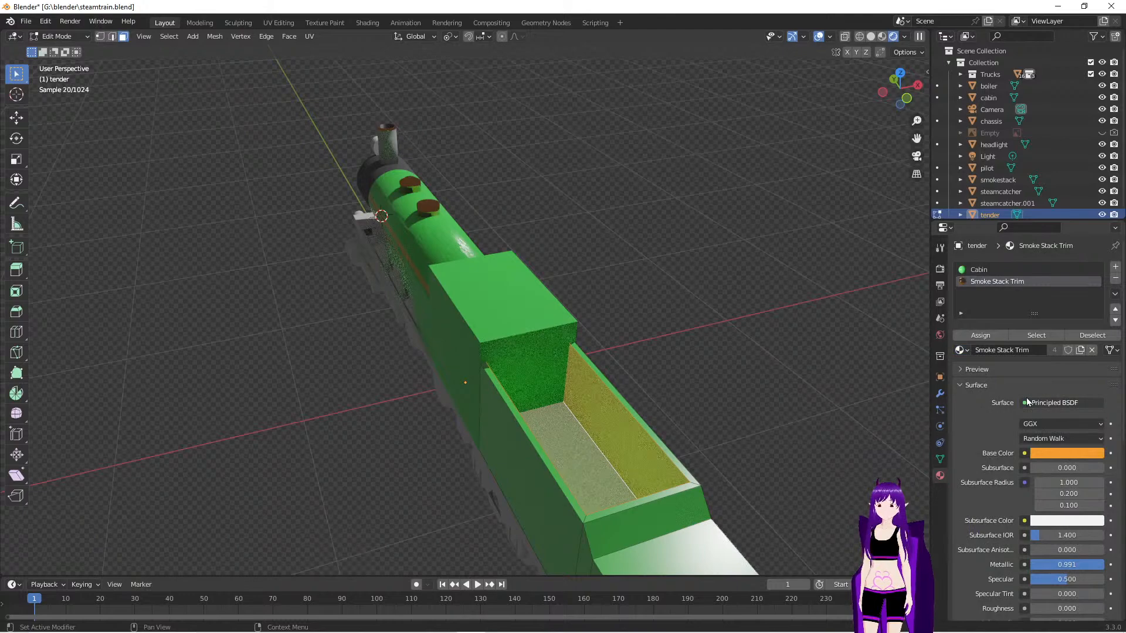
click(962, 350)
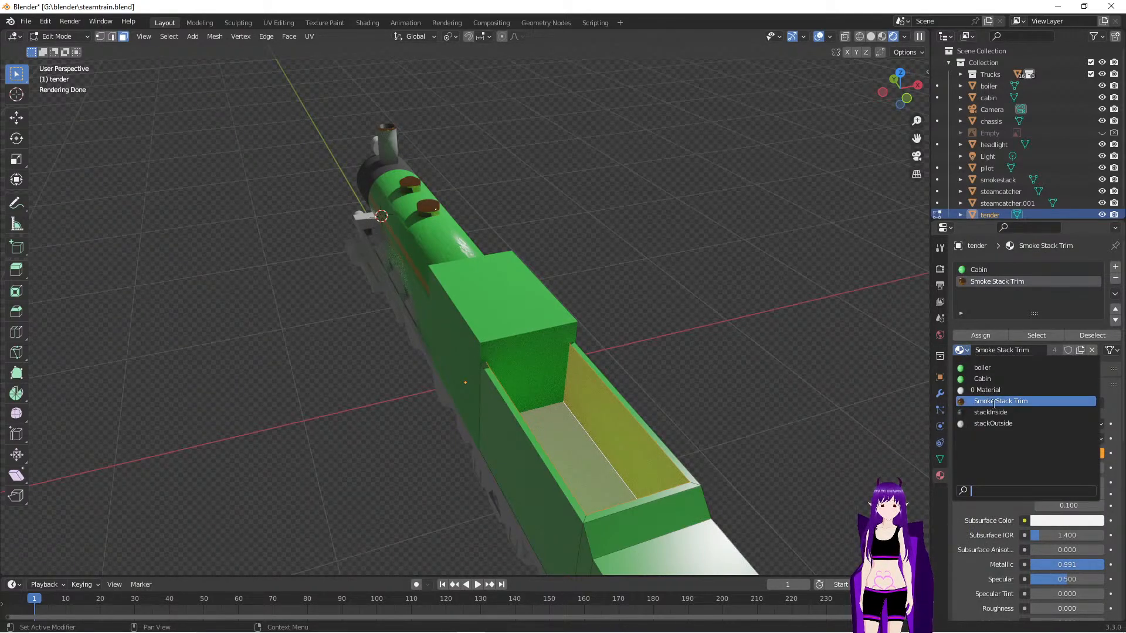
click(997, 413)
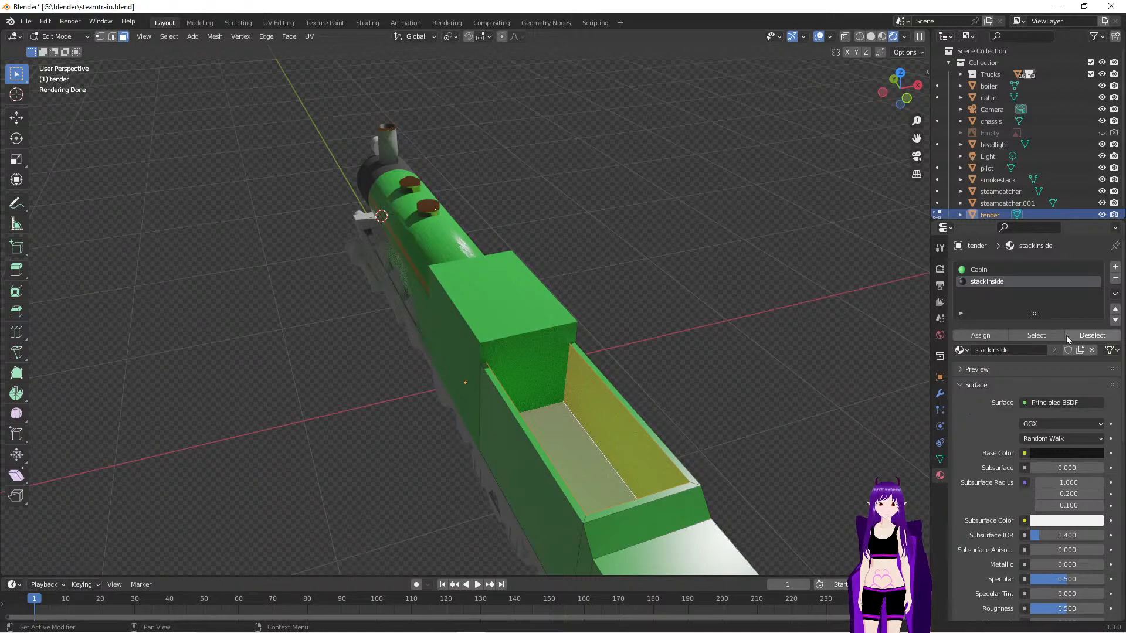
click(987, 336)
middle_drag(745, 372, 573, 319)
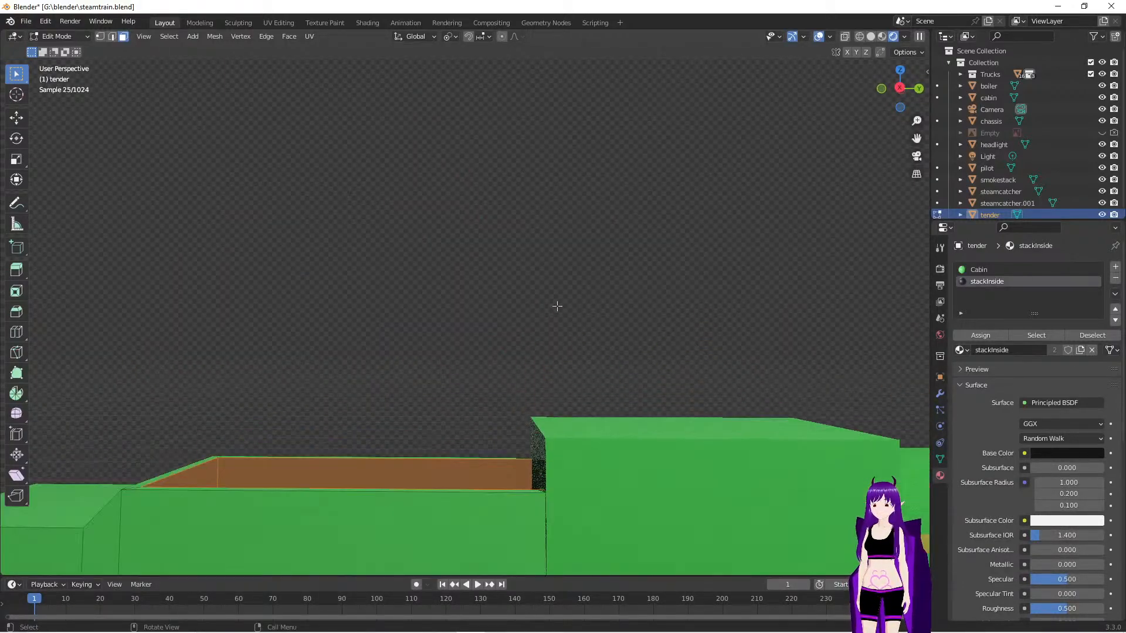
scroll(557, 305, down, 6)
middle_drag(695, 518, 656, 506)
scroll(604, 508, up, 1)
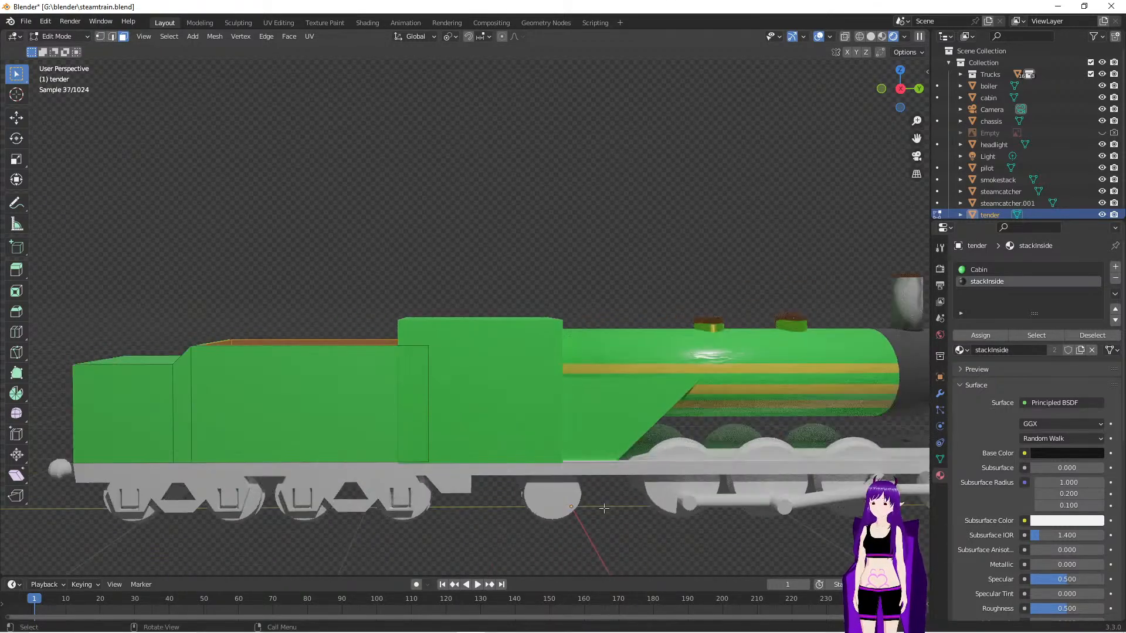
key(Tab)
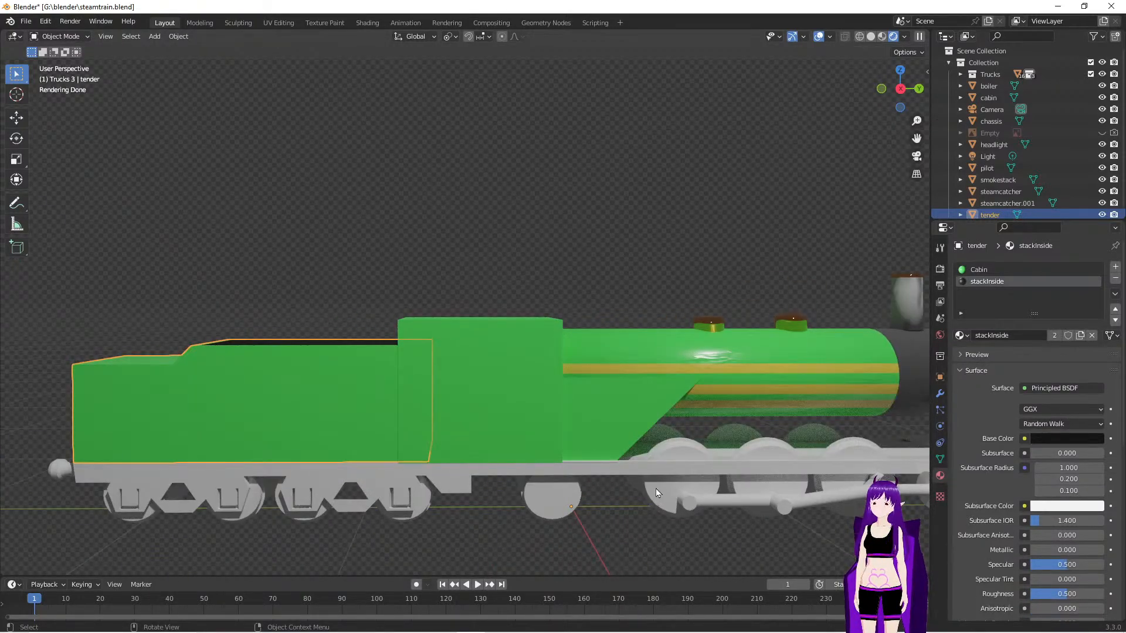
Select the chassis, pick its long side face below the tender in Edit Mode, and create a new material for the whole chassis
click(653, 471)
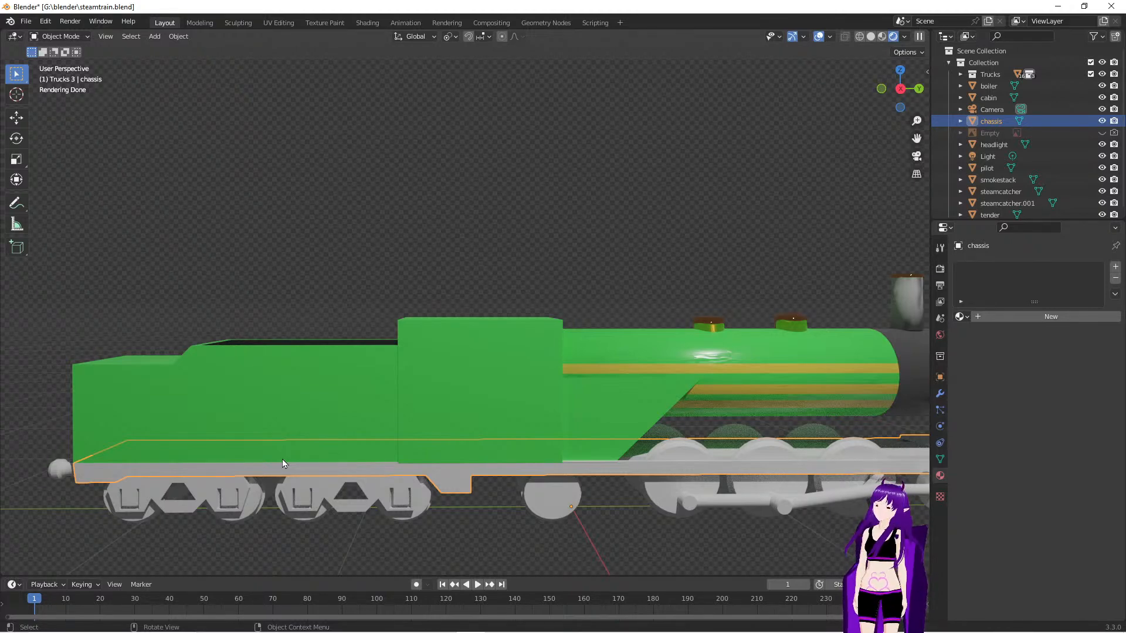
key(Tab)
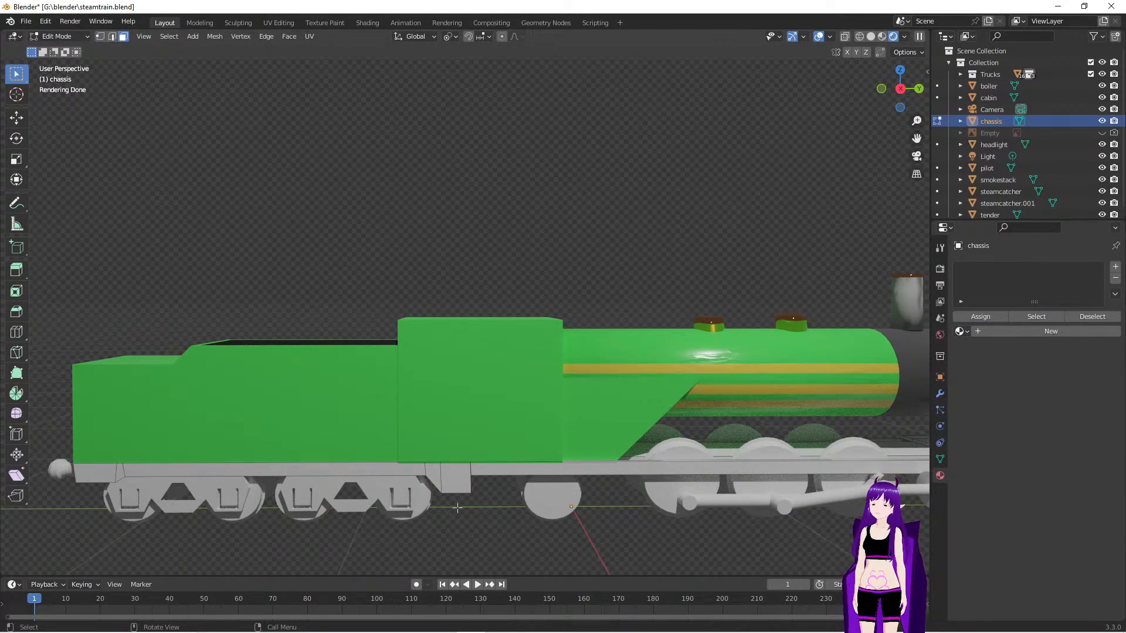
click(412, 466)
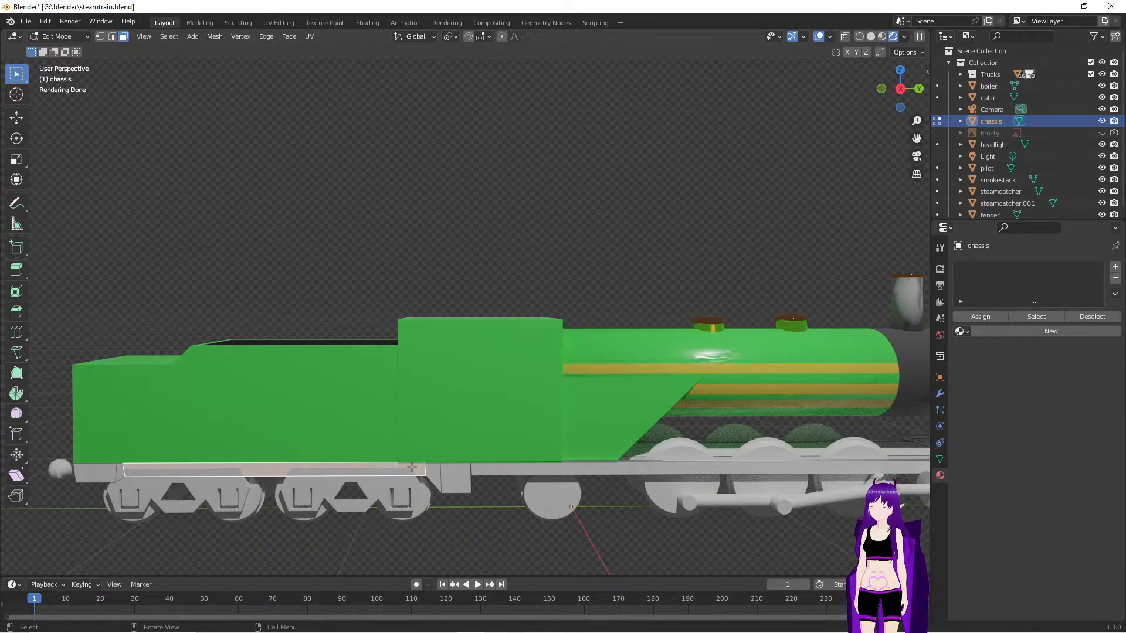
key(grave)
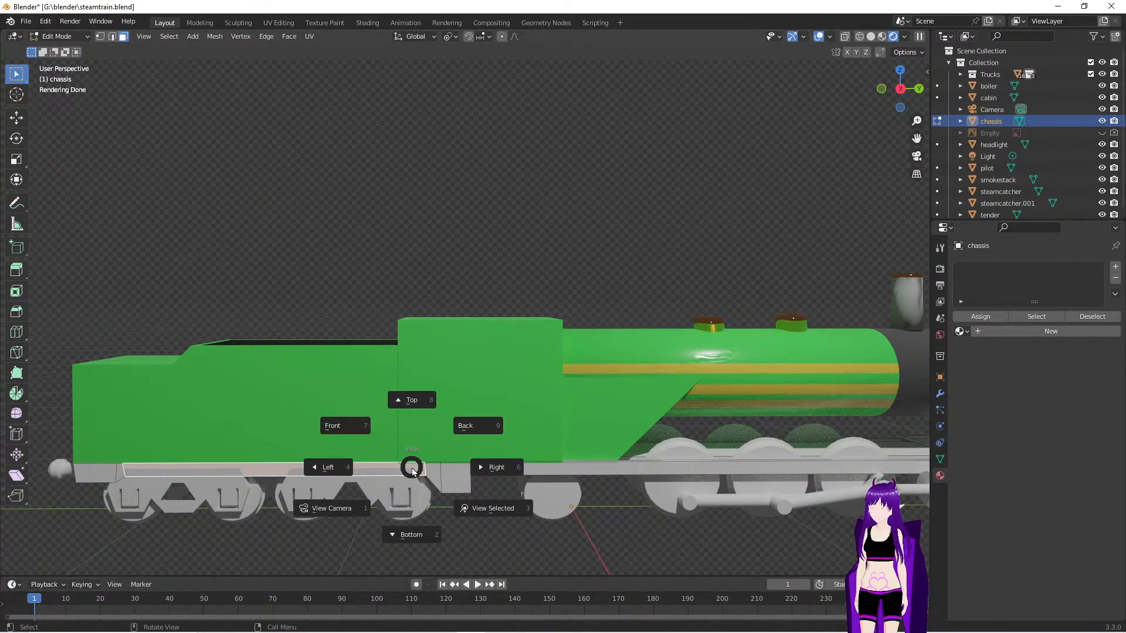
click(387, 372)
middle_drag(672, 464, 553, 329)
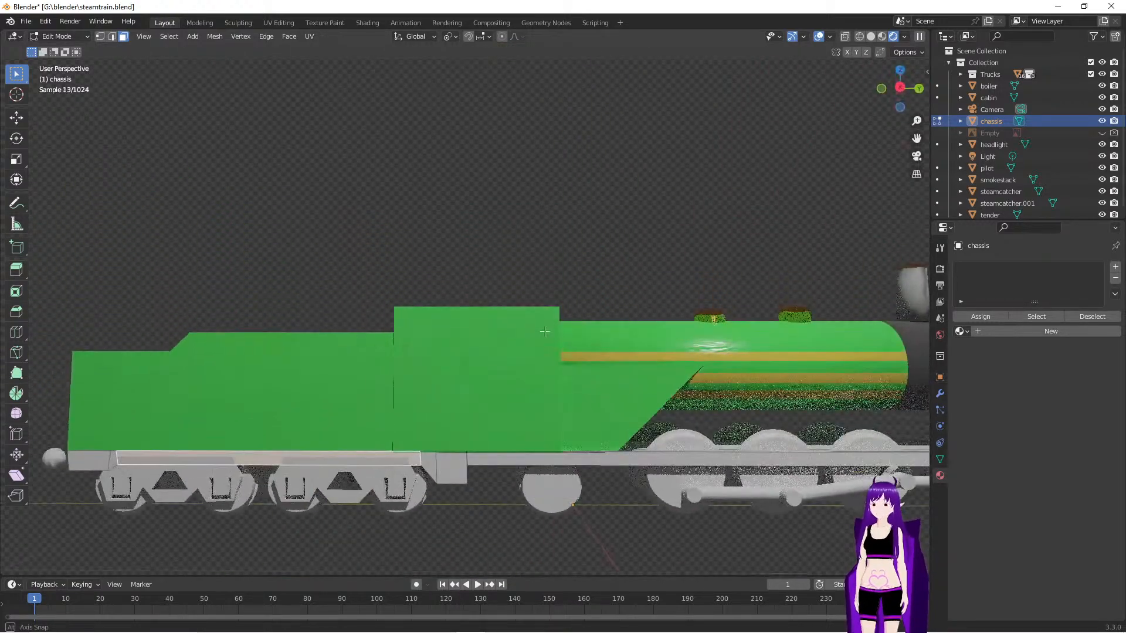
key(Tab)
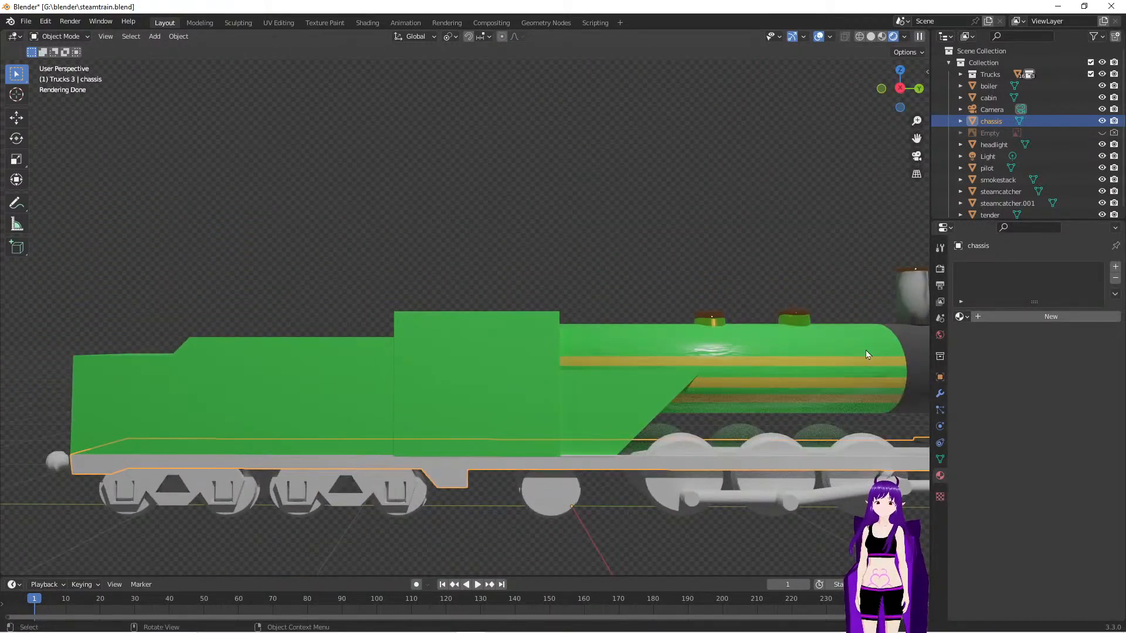
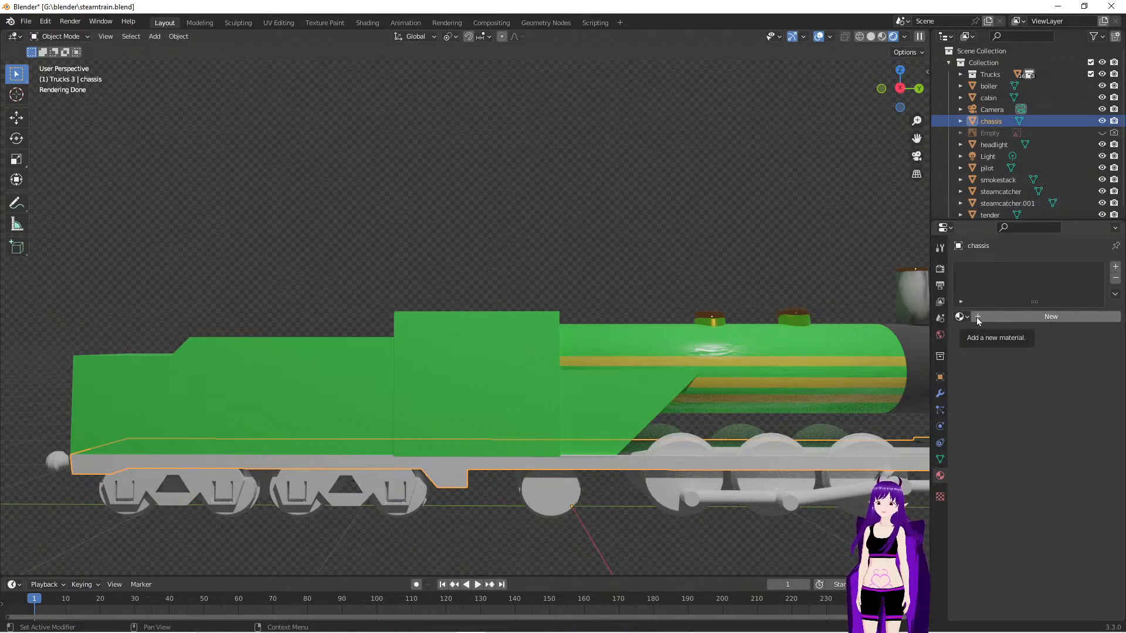
click(1028, 322)
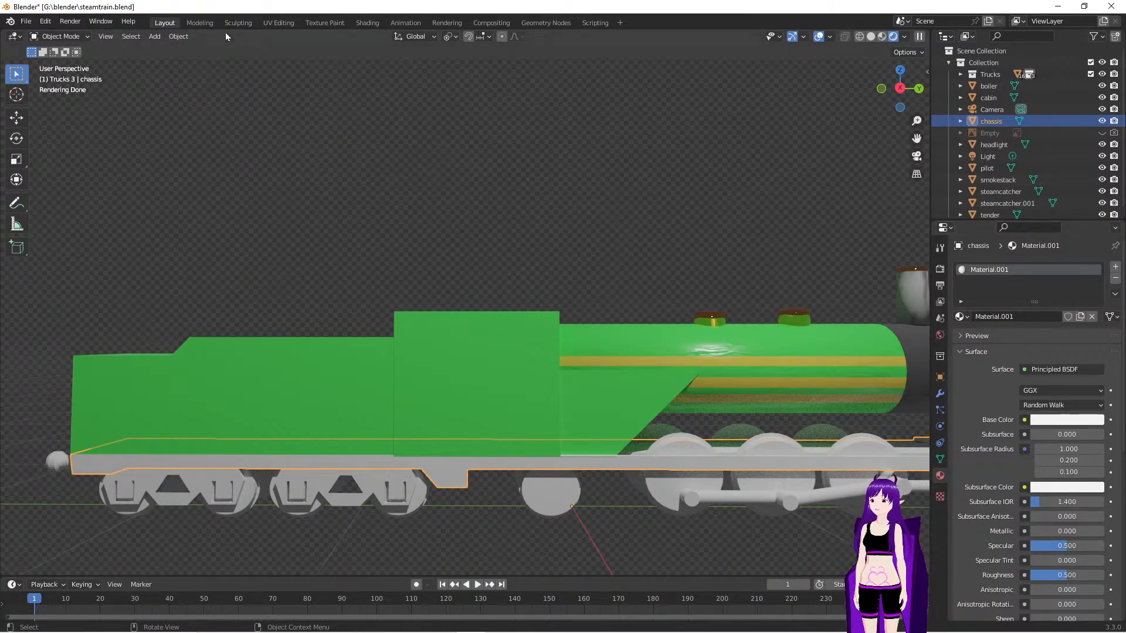
In the Shading workspace, darken the chassis material's Base Color to a light grey
click(368, 22)
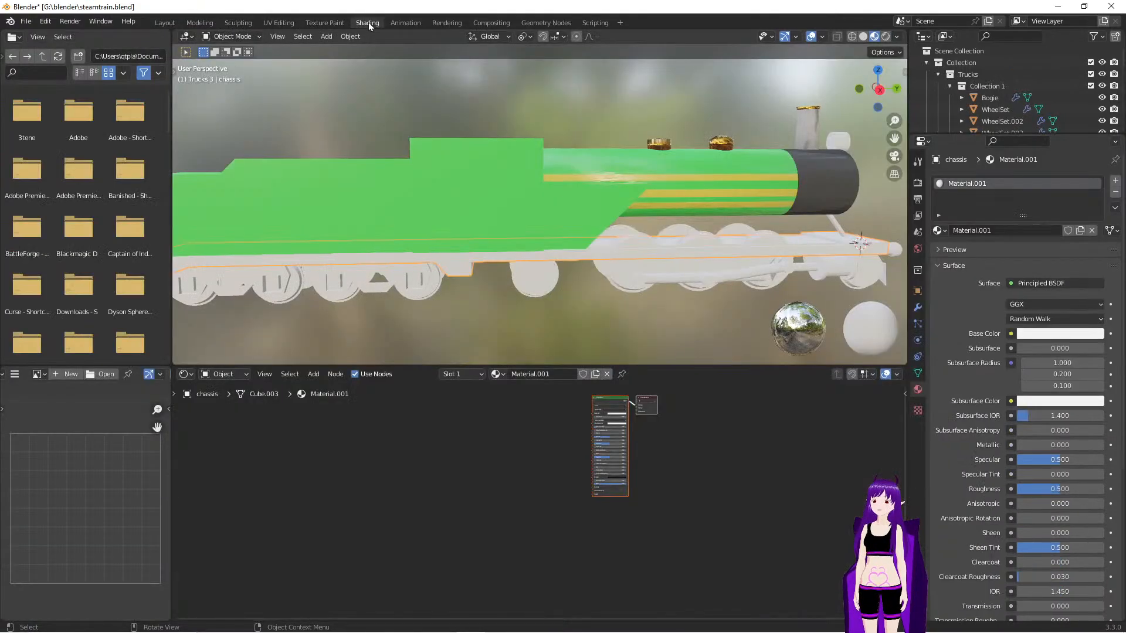
middle_drag(730, 319, 690, 340)
scroll(652, 487, up, 3)
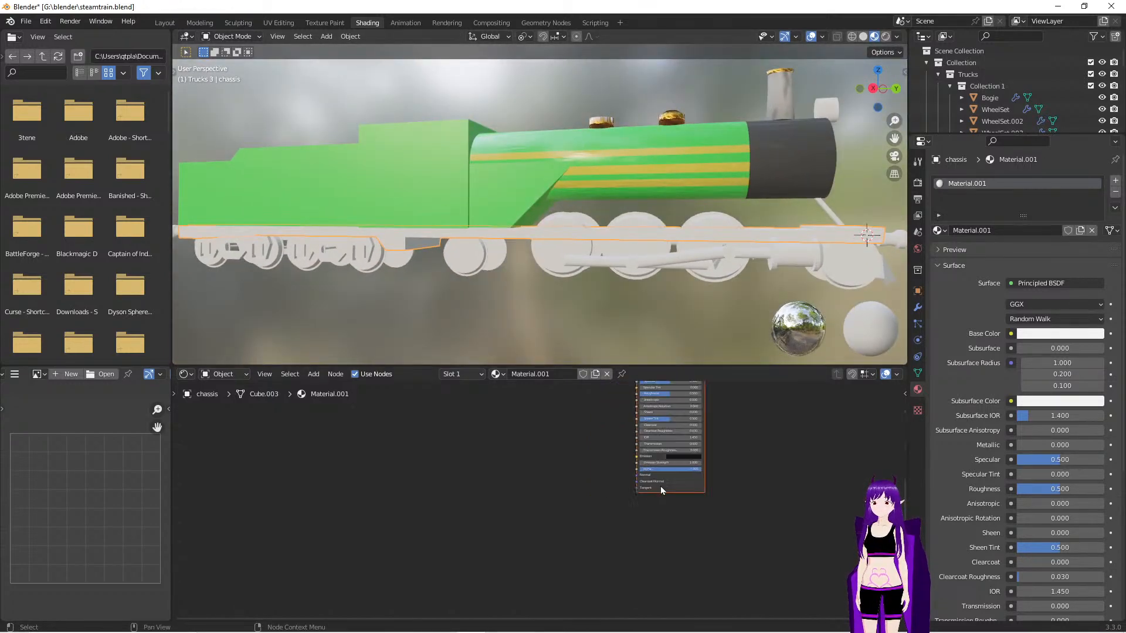
middle_drag(741, 434, 626, 552)
scroll(629, 543, up, 4)
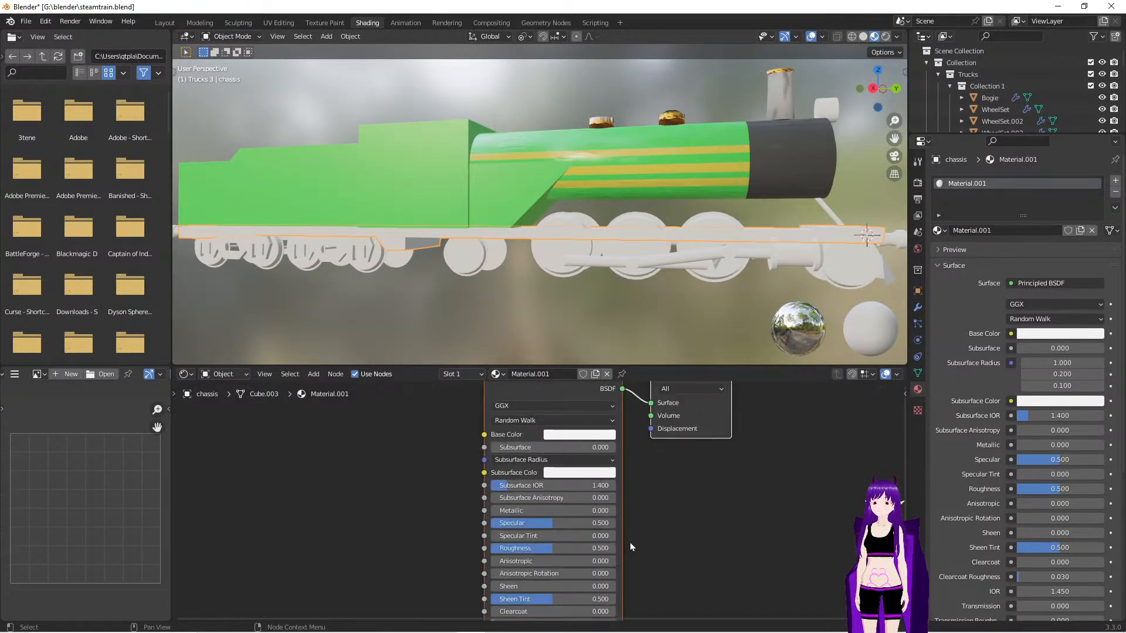
middle_drag(666, 513, 649, 558)
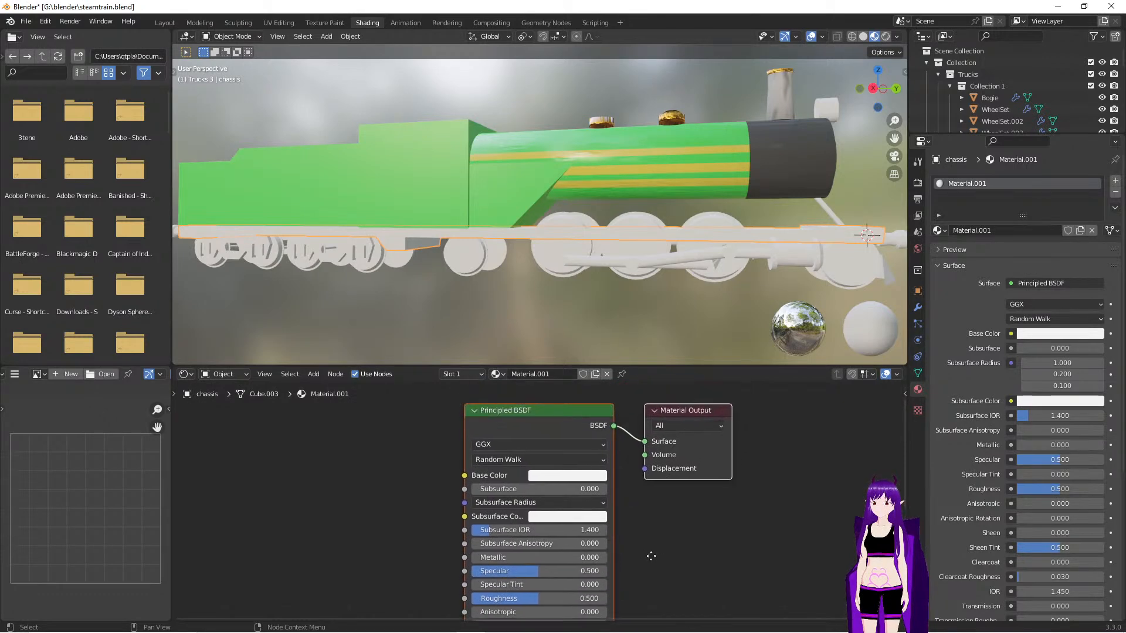
click(570, 477)
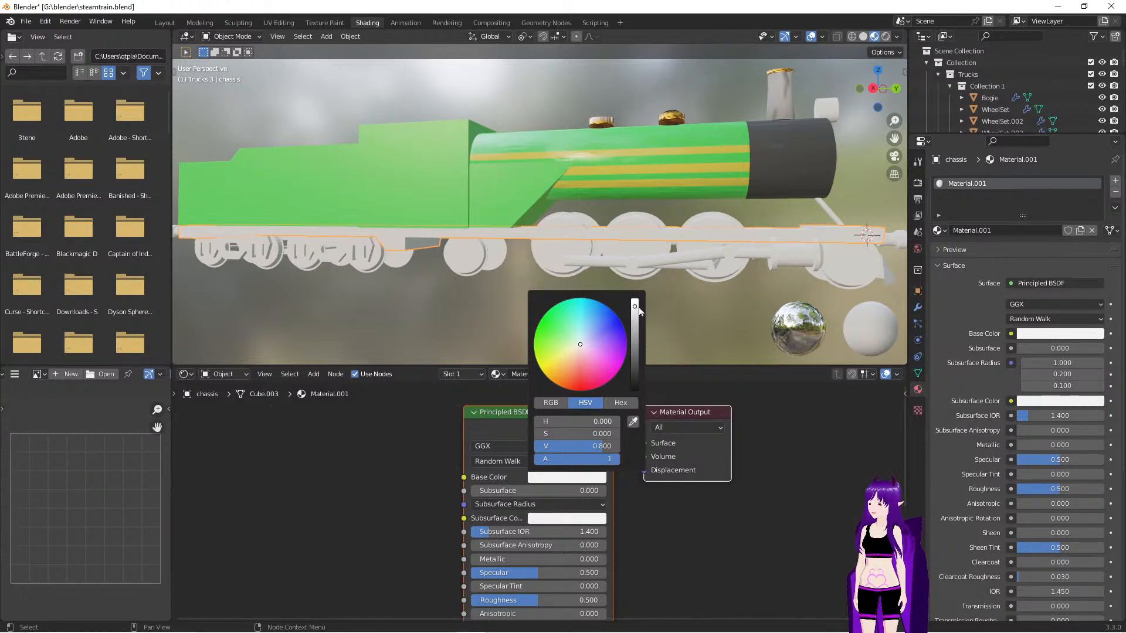
drag(635, 307, 634, 326)
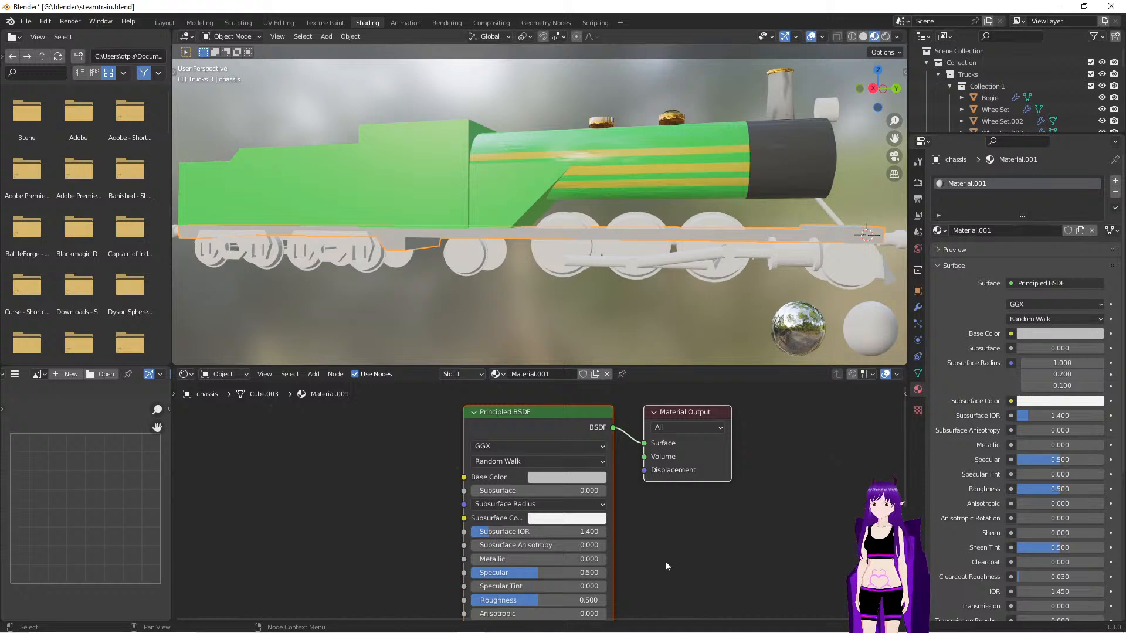
Set the chassis material's Metallic to 0.495 and Roughness to 1.000
scroll(666, 562, up, 1)
middle_drag(665, 575, 663, 507)
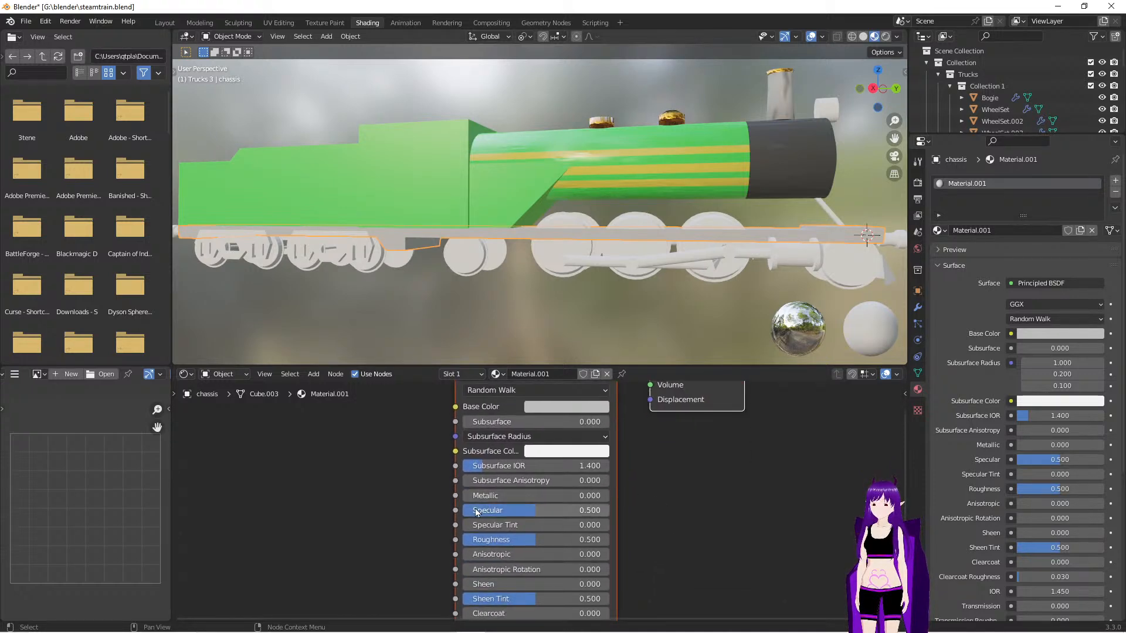
drag(468, 499, 535, 498)
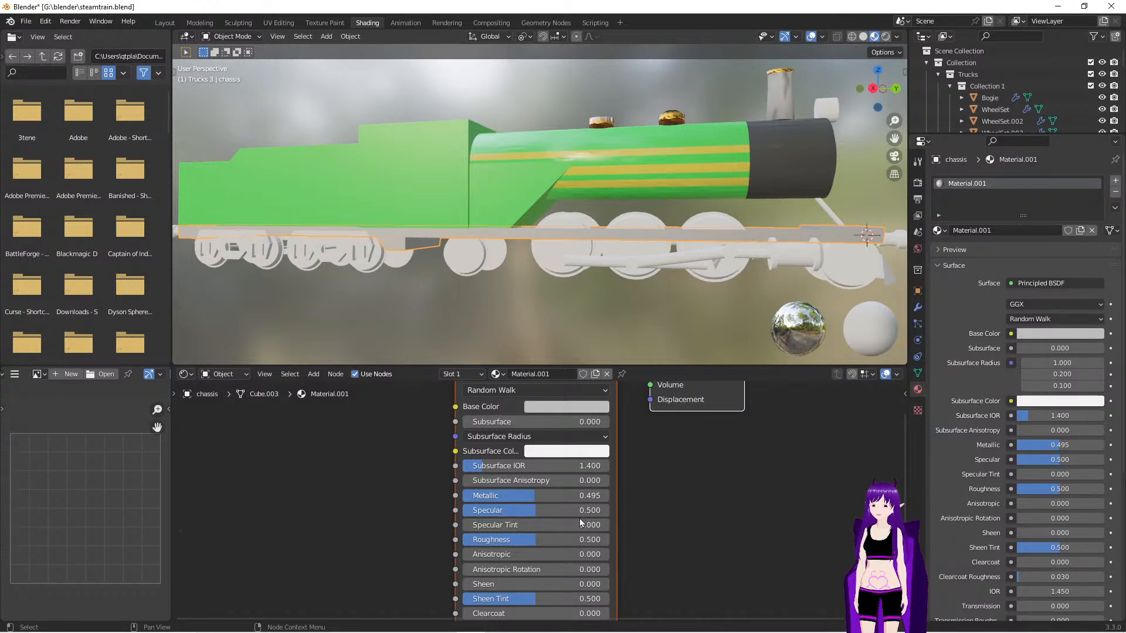
drag(532, 546, 610, 546)
middle_drag(671, 296, 582, 298)
scroll(583, 276, down, 2)
scroll(583, 276, up, 4)
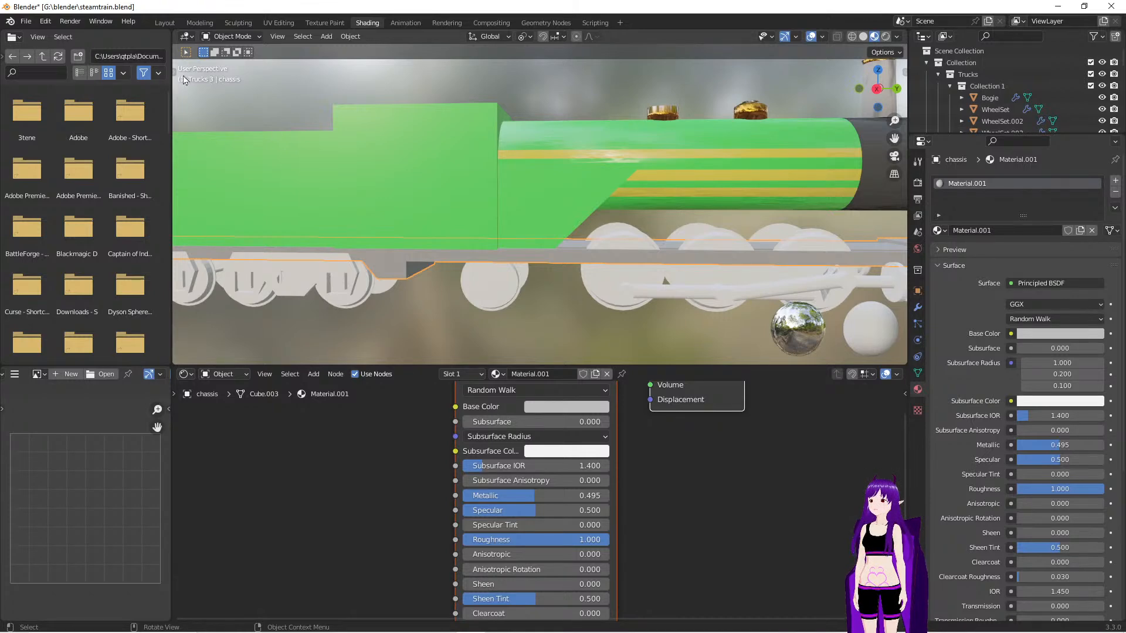
Back in the Layout workspace, extend the chassis face selection along the same side, from the rear end to beside the driving wheels
click(167, 23)
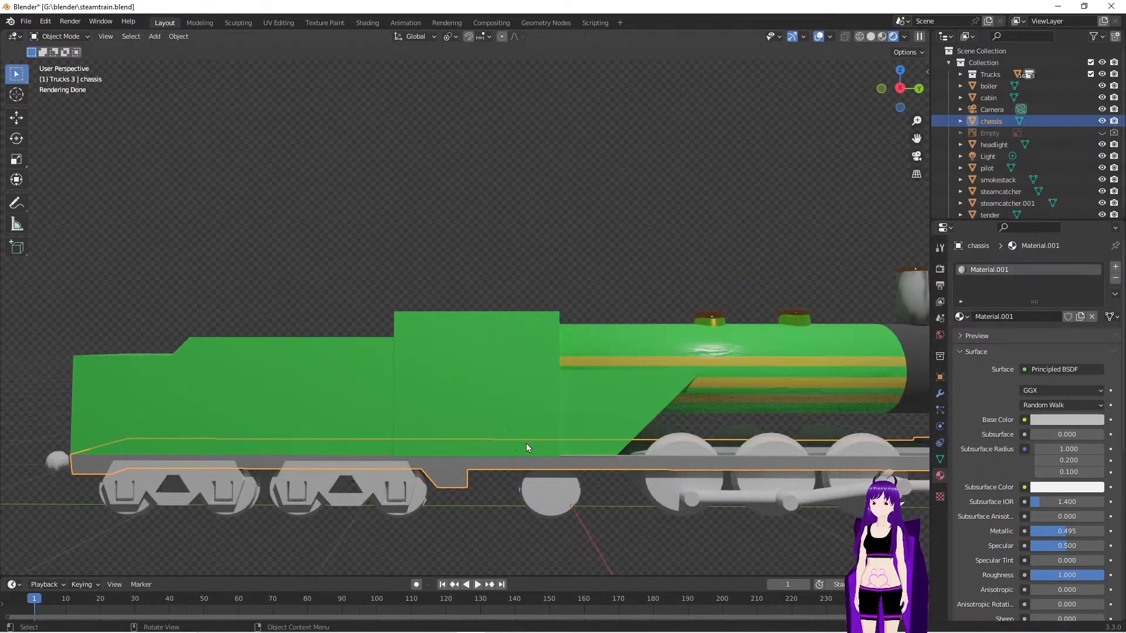
key(Tab)
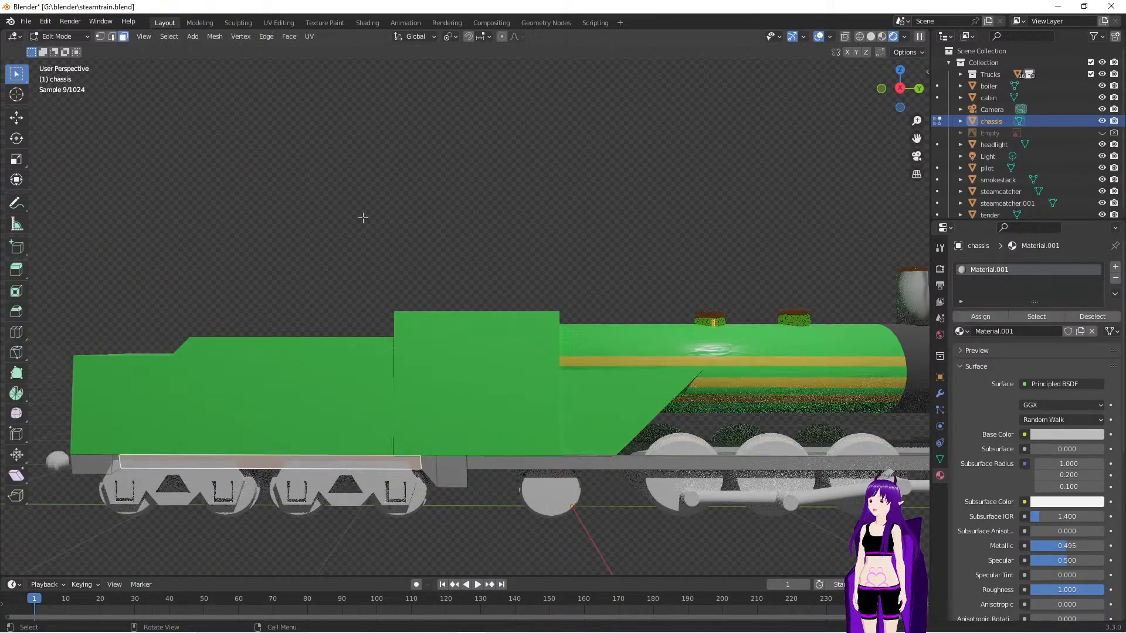
middle_drag(354, 490, 403, 476)
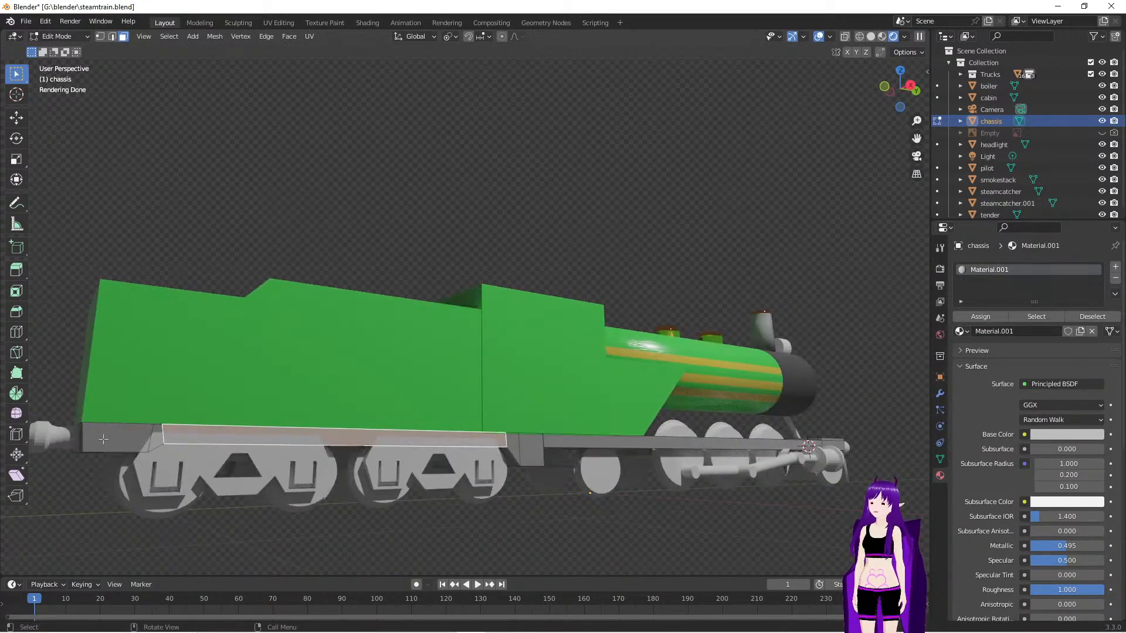
shift+click(88, 437)
shift+click(184, 432)
middle_drag(185, 433, 424, 449)
shift+click(434, 452)
shift+click(456, 455)
shift+click(496, 448)
Extend the chassis face selection around the front end, from the current side's foremost face to the first face of the opposite side
middle_drag(616, 512, 561, 422)
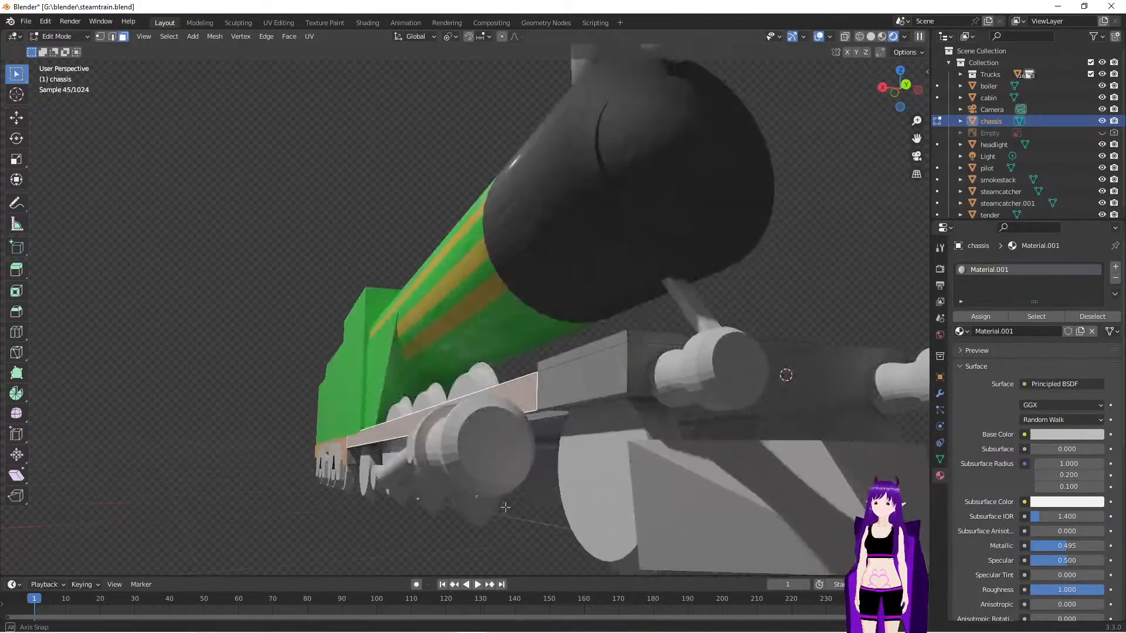
shift+click(586, 380)
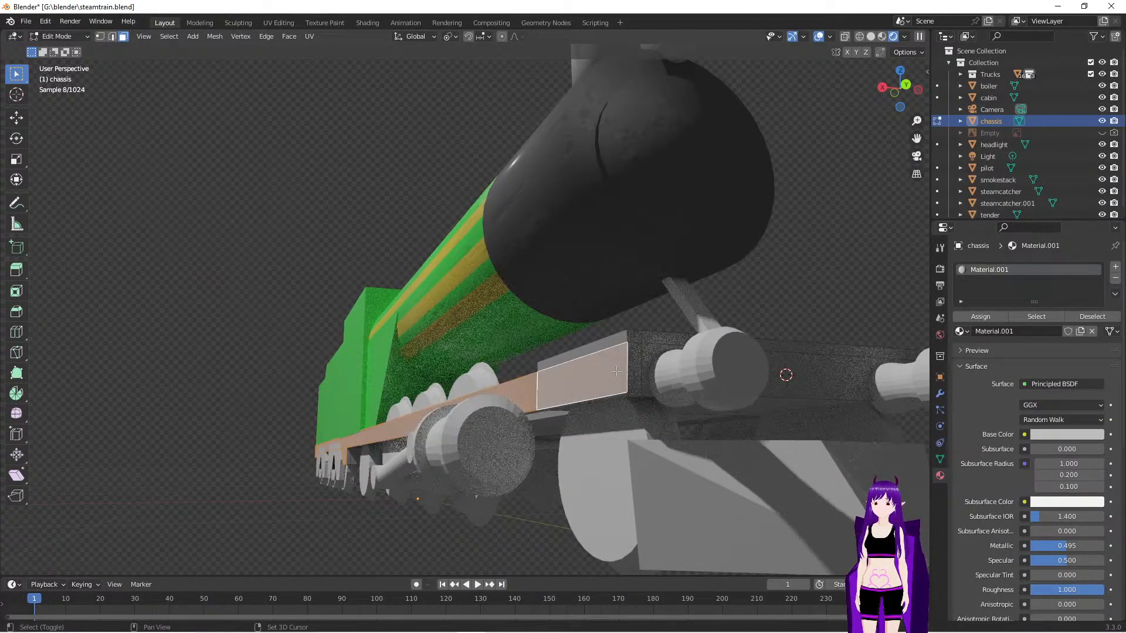
shift+click(636, 366)
shift+click(649, 356)
middle_drag(650, 357, 630, 361)
shift+click(354, 440)
middle_drag(354, 440, 598, 453)
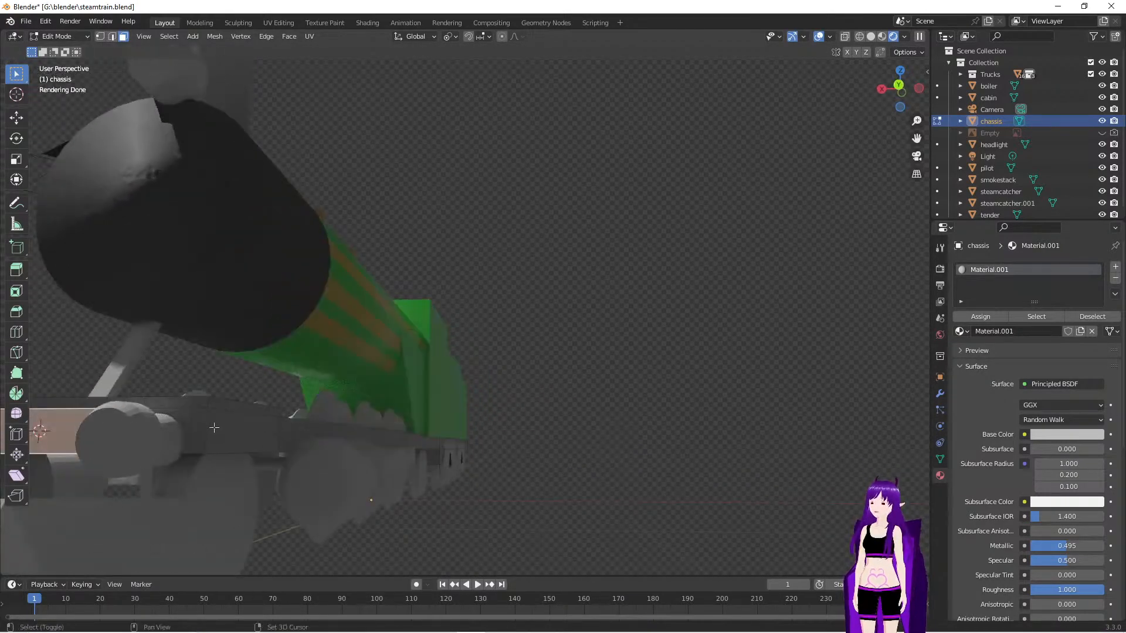
shift+click(180, 416)
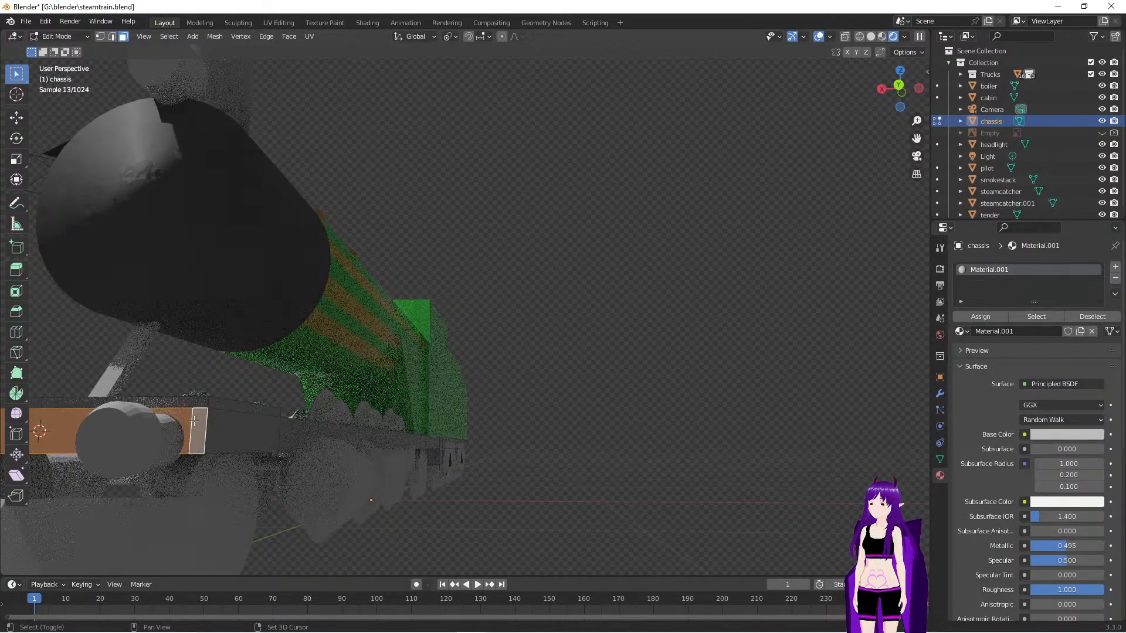
shift+click(242, 431)
Add the opposite side's chassis faces to the selection, from beside the driving wheels back under the cabin and tender
middle_drag(473, 487, 518, 520)
shift+middle_drag(392, 519, 811, 508)
scroll(562, 507, up, 2)
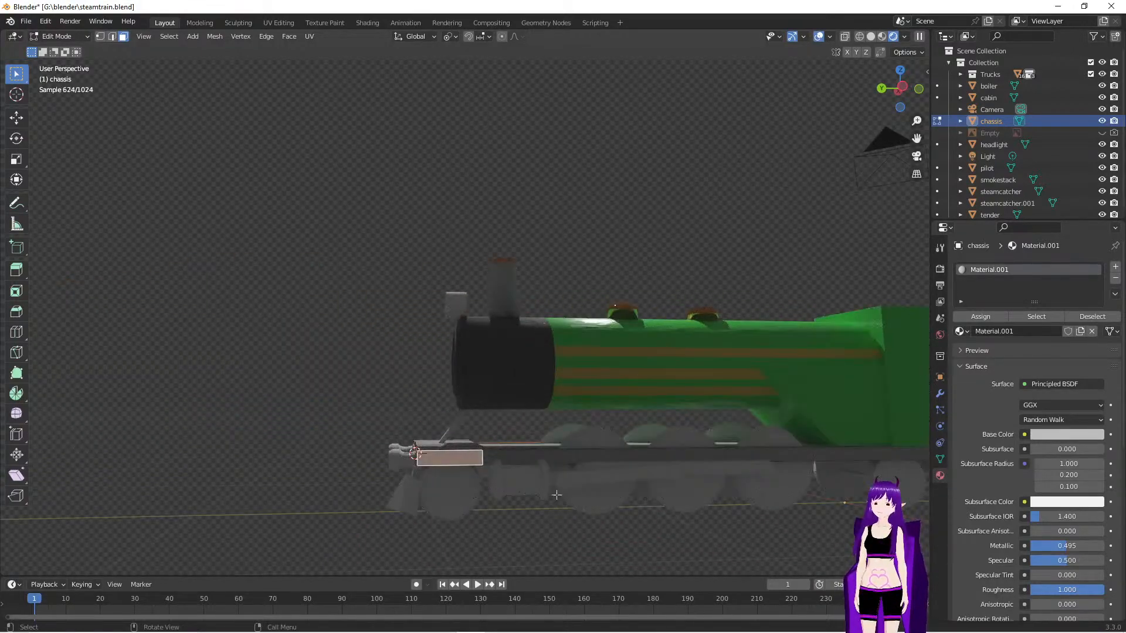
shift+click(501, 455)
middle_drag(674, 533, 639, 420)
shift+click(658, 388)
Add the chassis's rear end faces around and between the two buffers to the selection
middle_drag(663, 382, 585, 428)
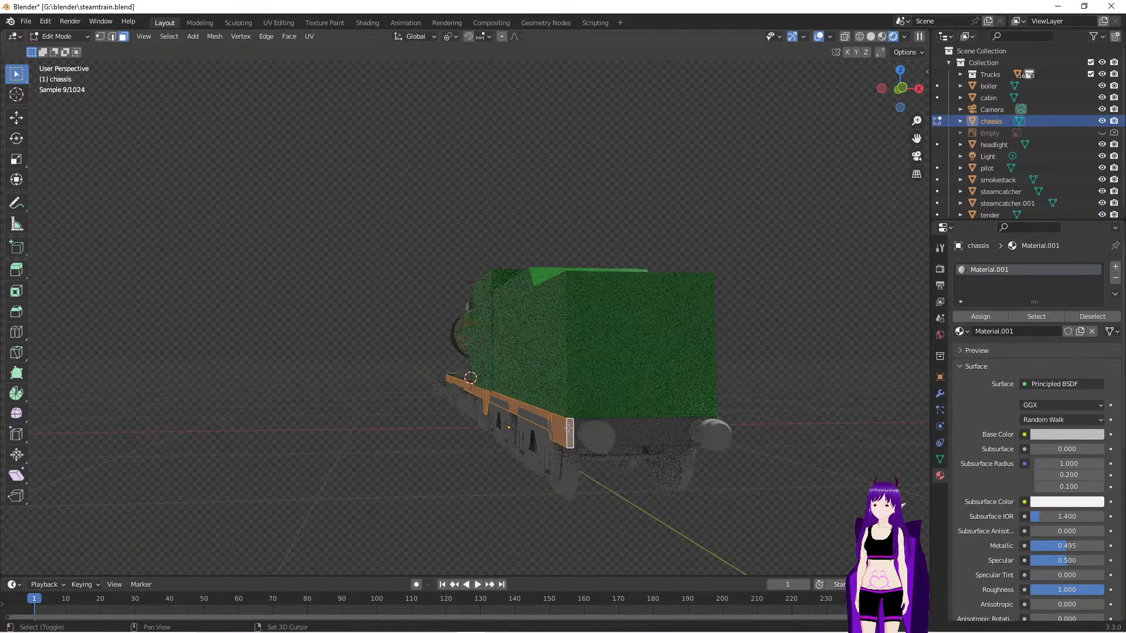
shift+click(584, 427)
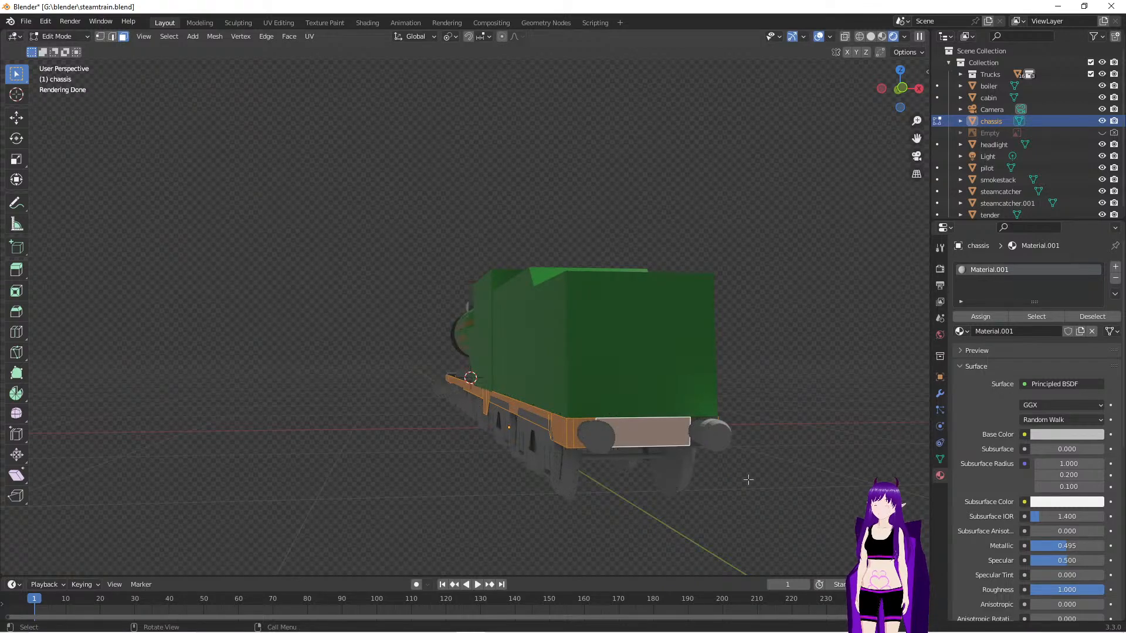
middle_drag(747, 472, 729, 477)
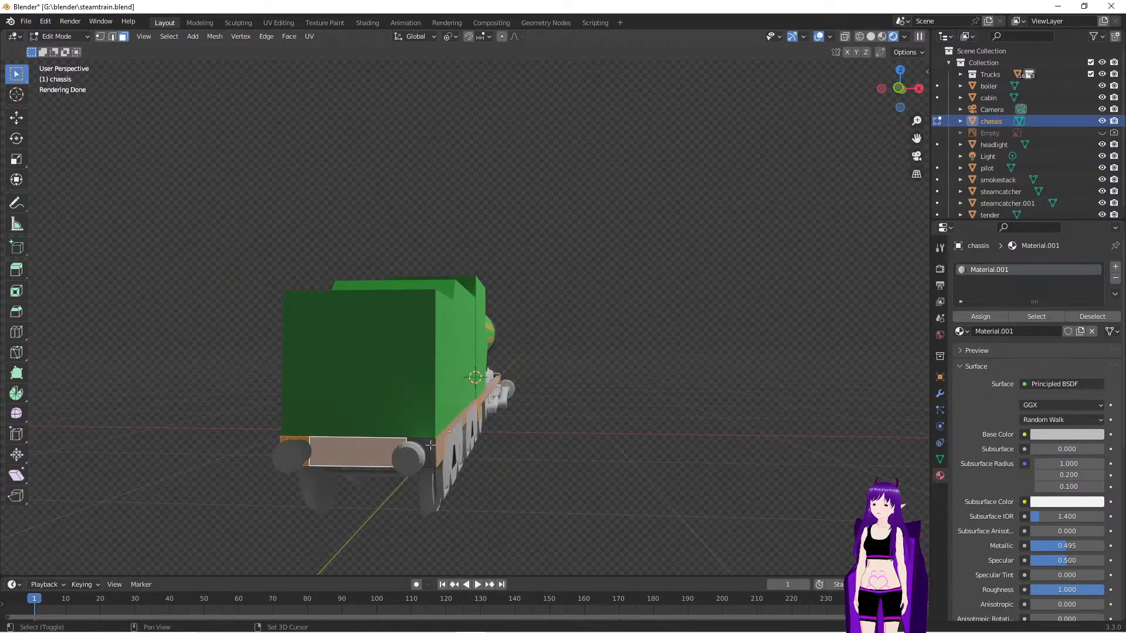
shift+click(428, 448)
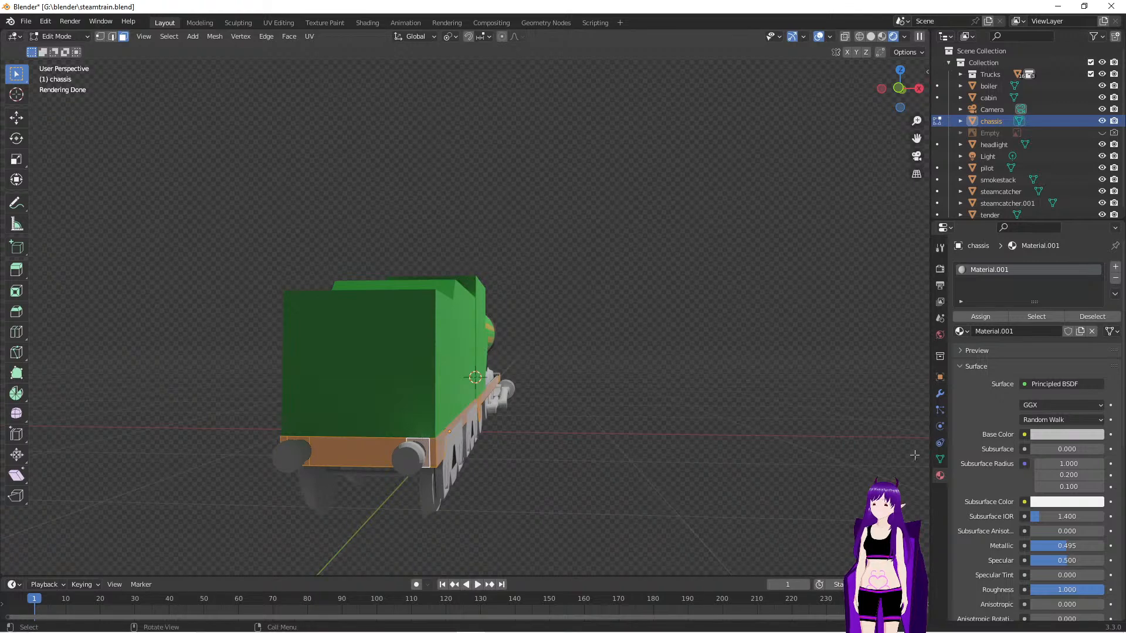
Add a second material slot to the chassis with a new material named Trim
click(1117, 268)
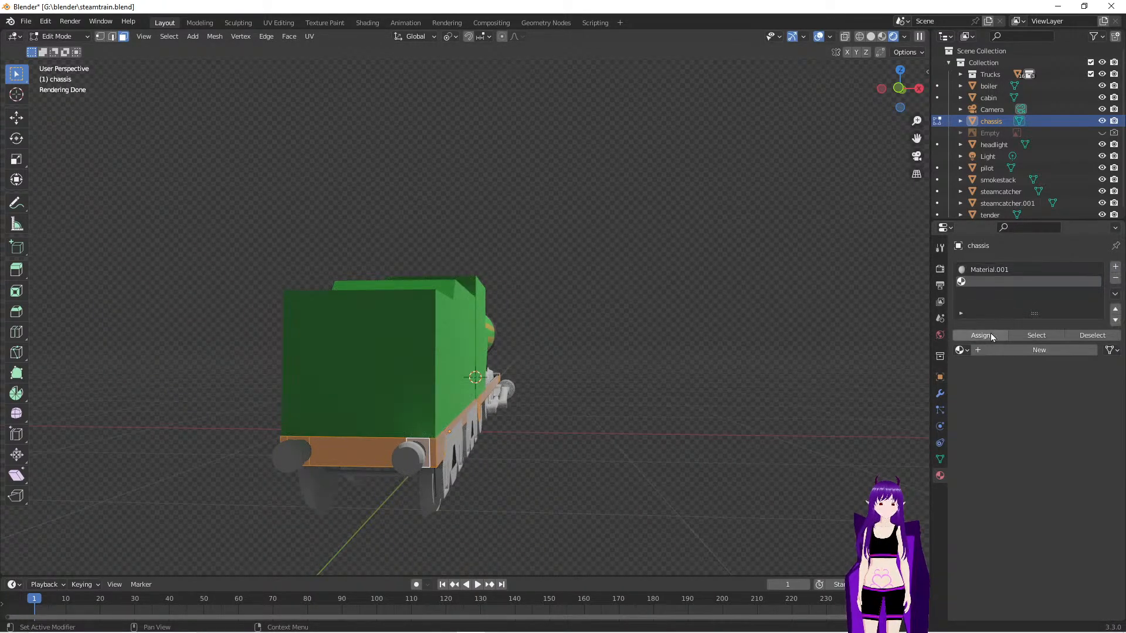
click(1008, 352)
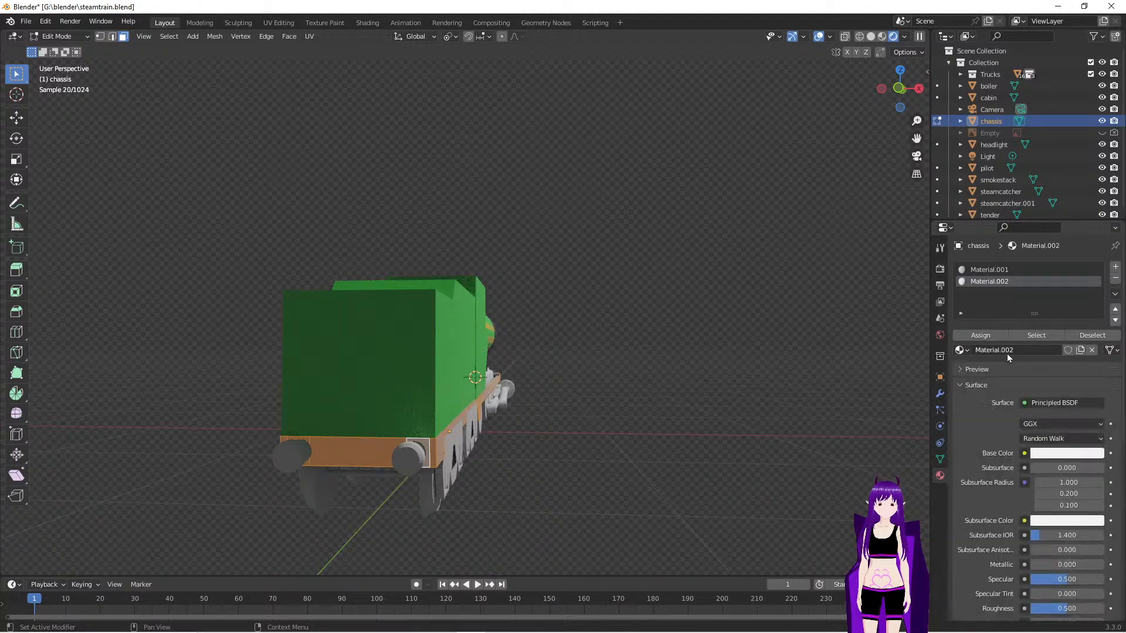
click(1011, 350)
text(Trim)
key(Return)
Rename the chassis's first material to chasses
click(1021, 270)
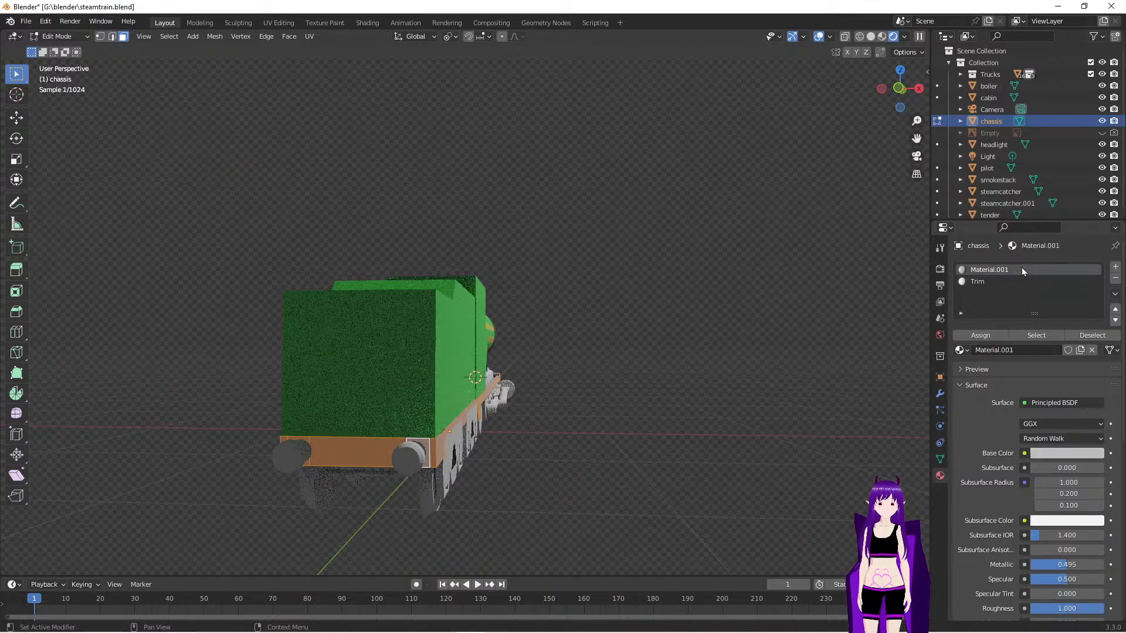
key(F2)
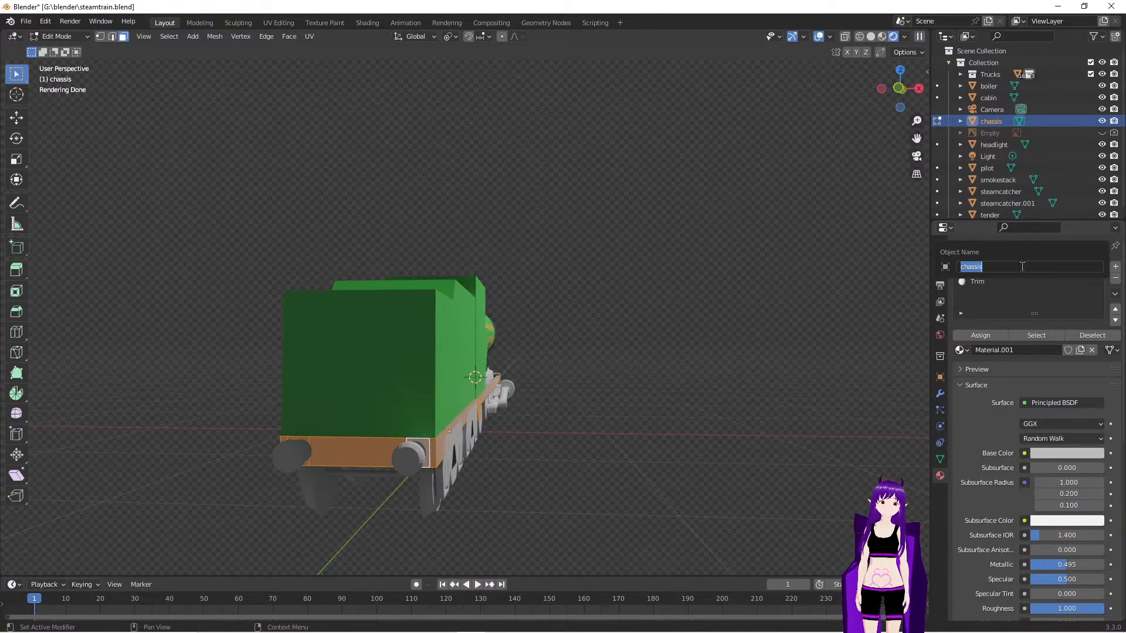
double_click(998, 270)
click(1022, 353)
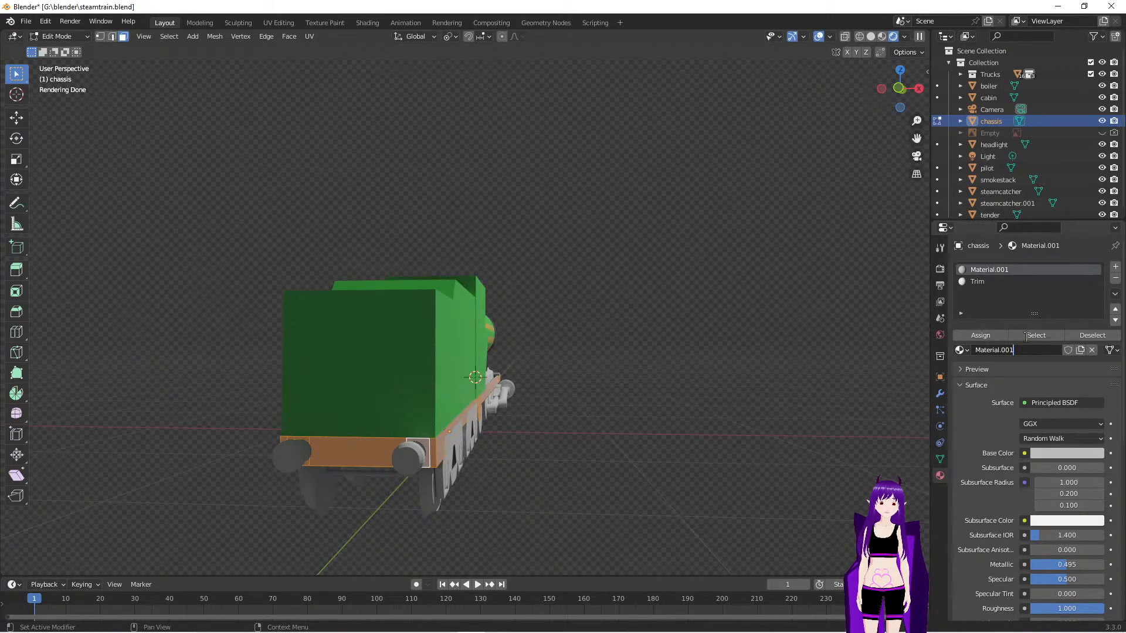
key(BackSpace)
key(BackSpace)
key(BackSpace)
key(BackSpace)
key(BackSpace)
key(BackSpace)
key(BackSpace)
key(BackSpace)
key(BackSpace)
key(BackSpace)
key(BackSpace)
key(BackSpace)
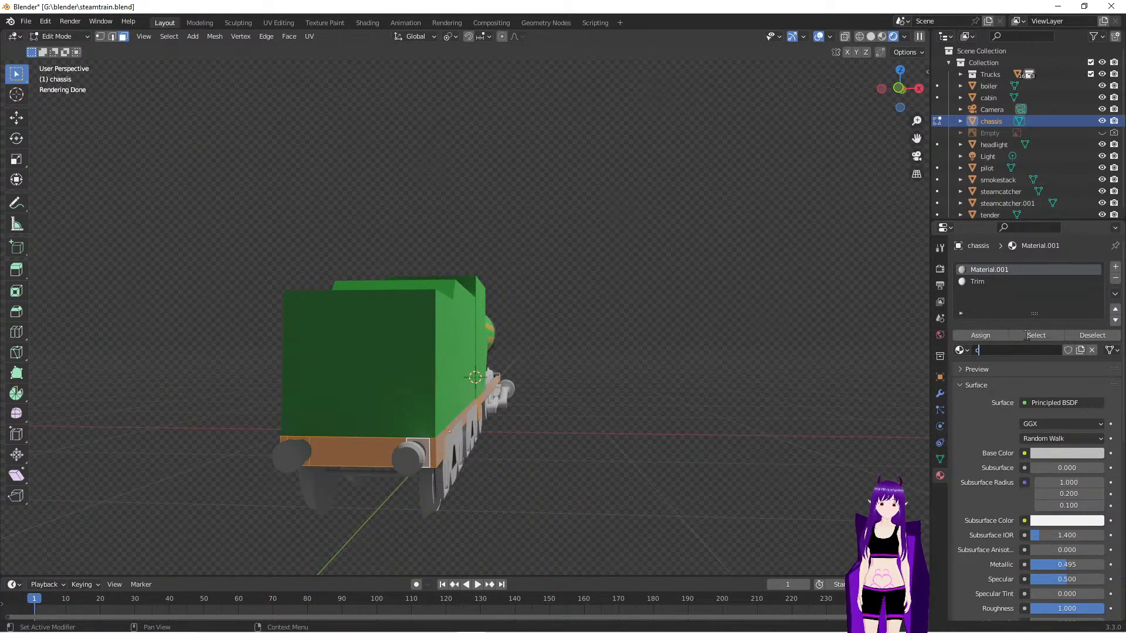
text(chasses)
key(Return)
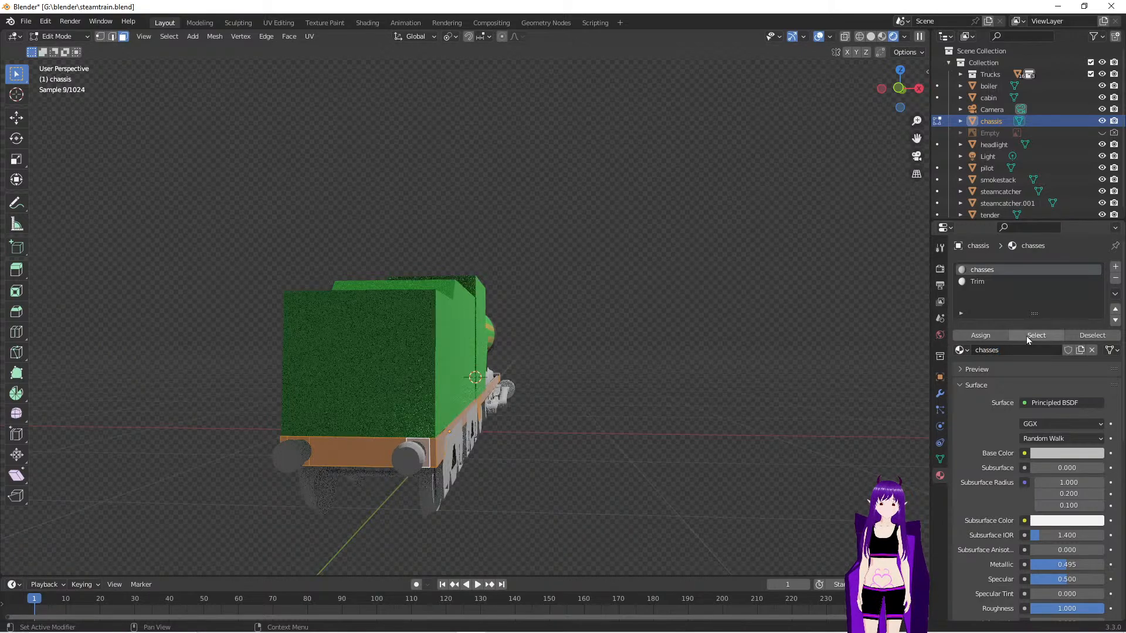
In the Shading workspace, set the Trim material's Base Color to a saturated pinkish red
middle_drag(669, 494, 769, 491)
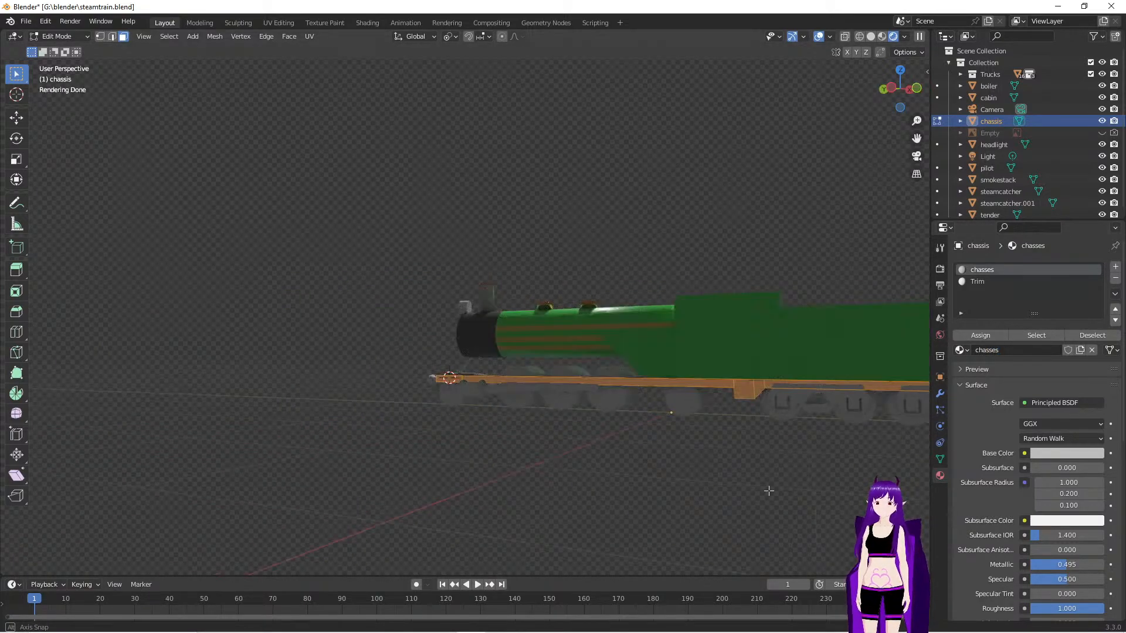
click(992, 282)
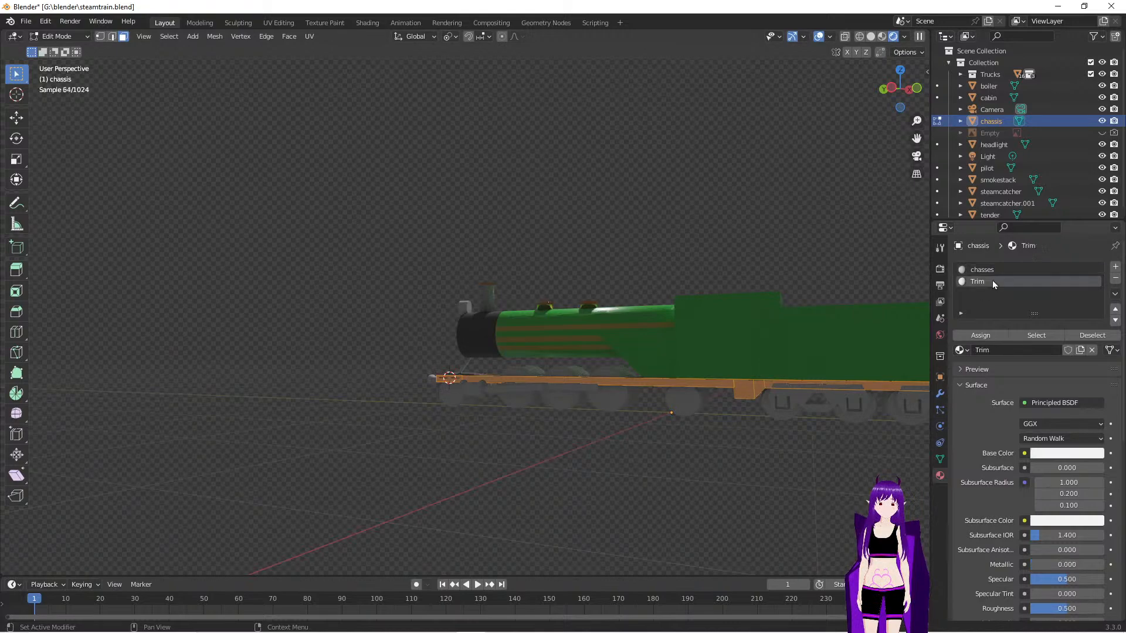
click(369, 26)
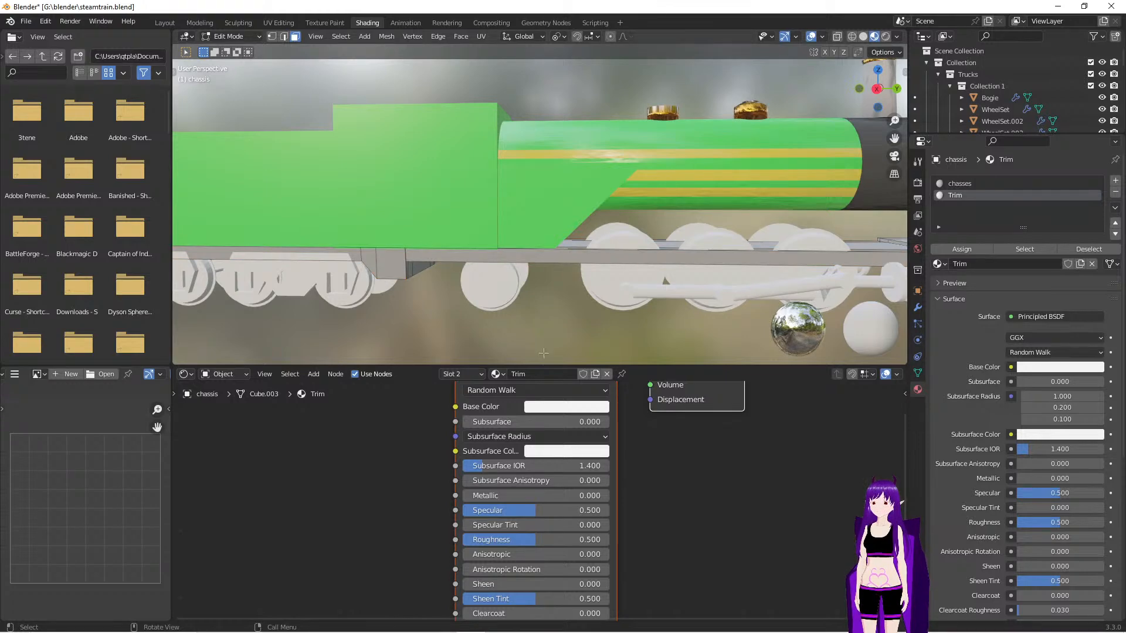
click(560, 411)
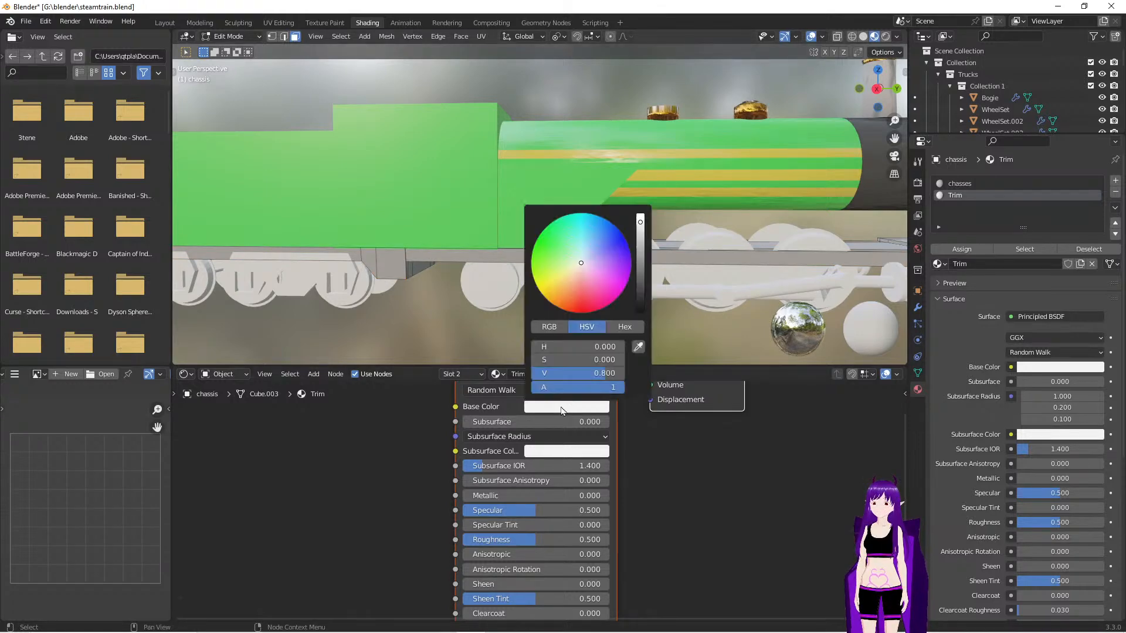
click(582, 284)
drag(581, 284, 594, 309)
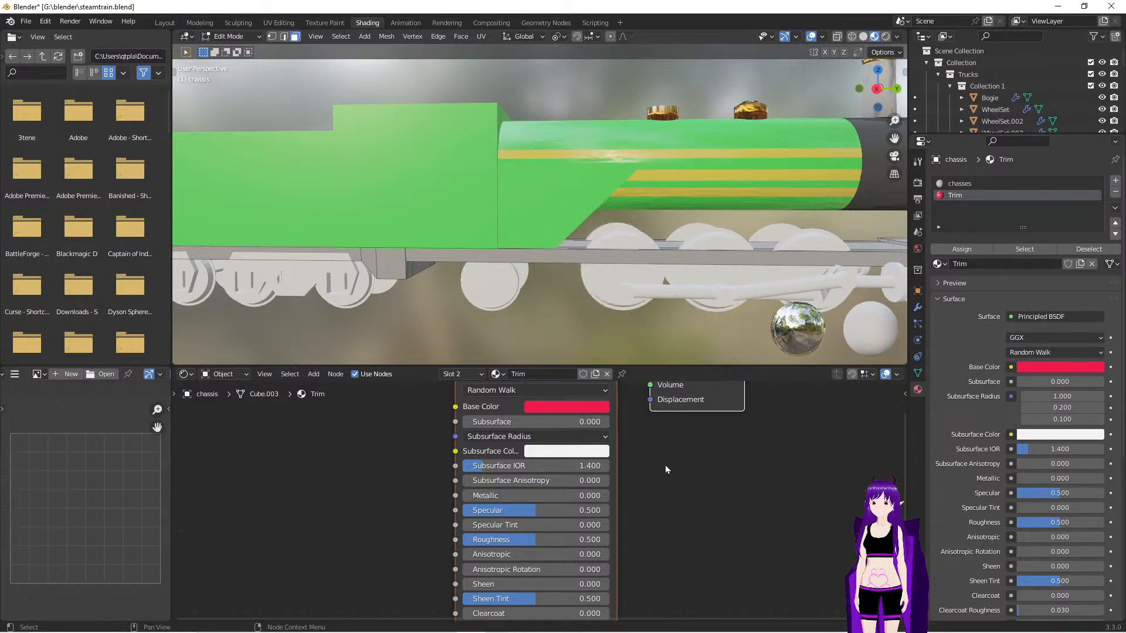
scroll(699, 482, down, 3)
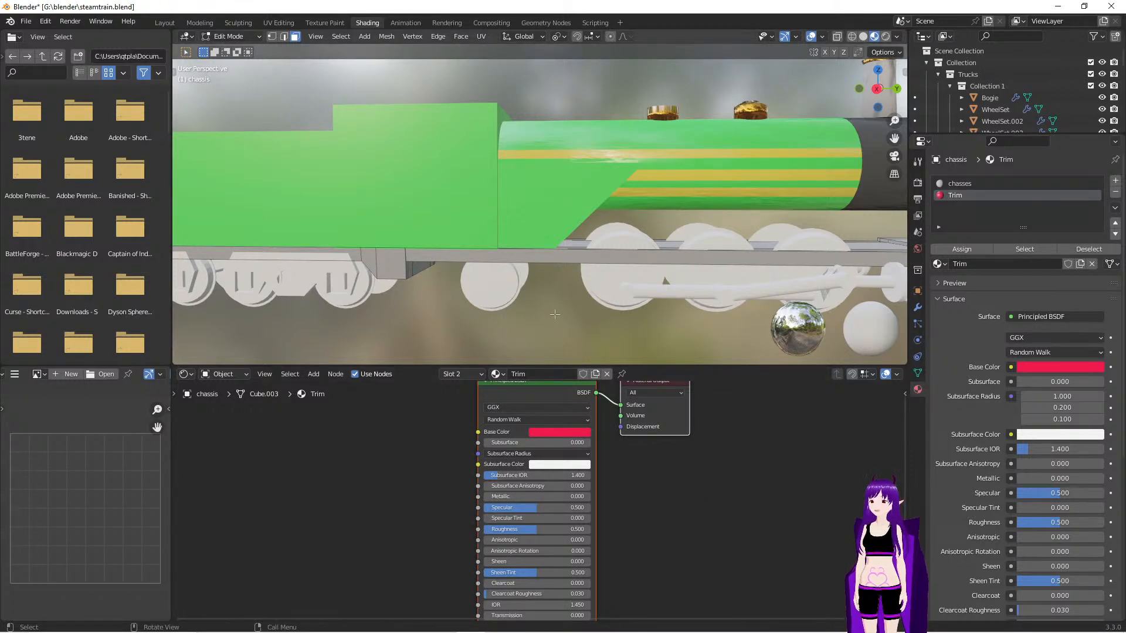
Back in the Layout workspace, select the chassis's foremost side face and the adjoining long face beside the driving wheels
click(165, 22)
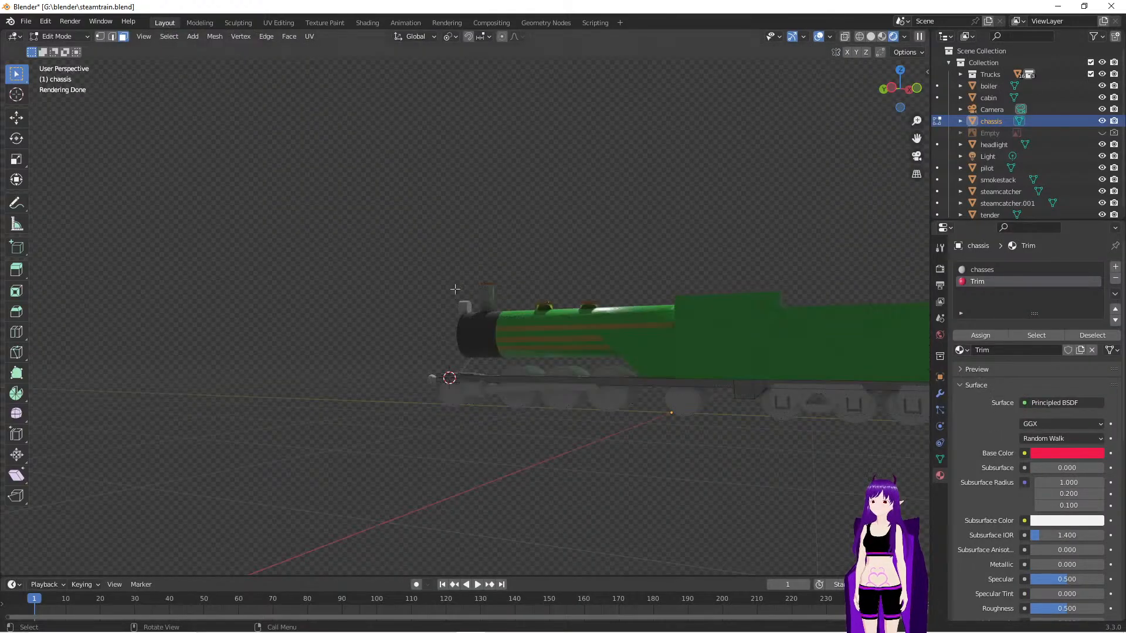
middle_drag(528, 442, 562, 442)
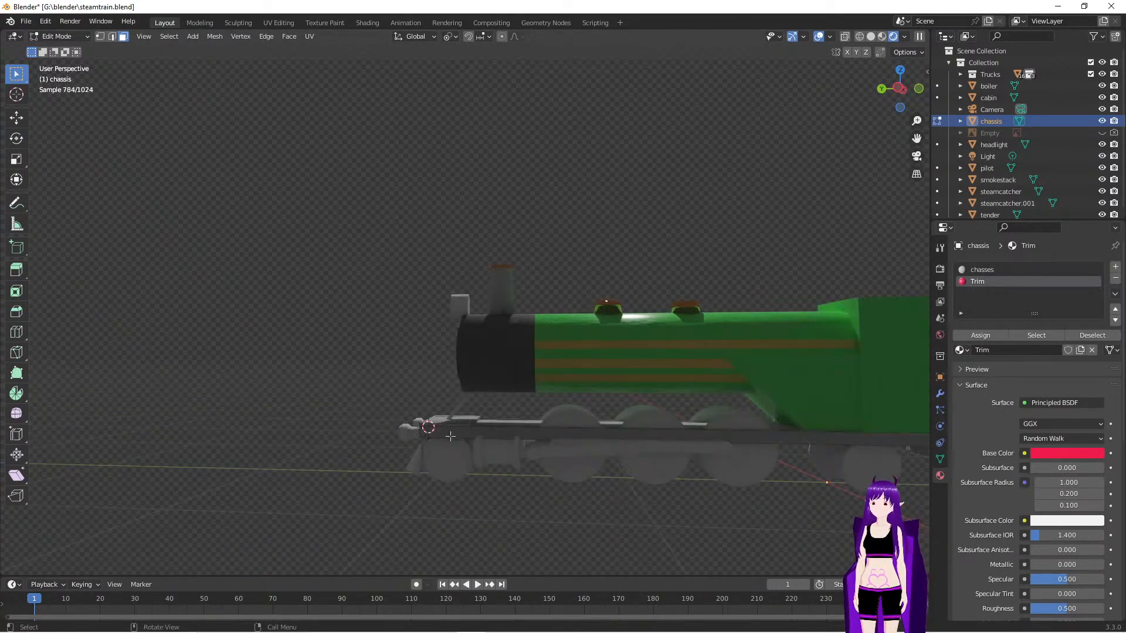
click(445, 434)
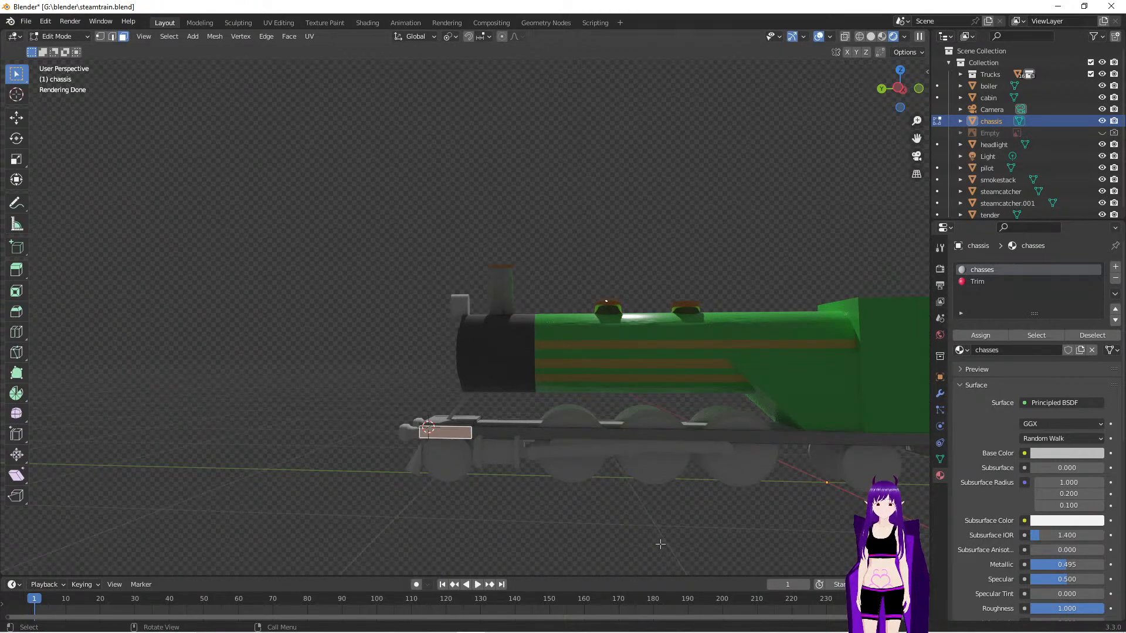
scroll(660, 544, up, 3)
shift+middle_drag(656, 572, 412, 465)
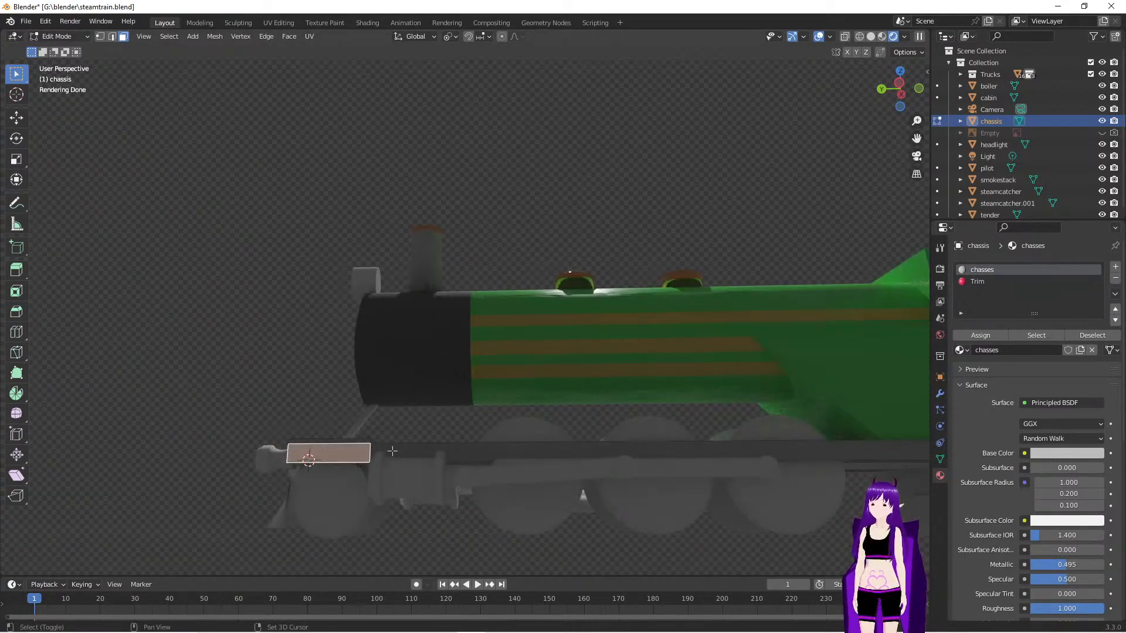
shift+click(392, 451)
Extend the selection along the same chassis side, over the block behind the cabin and under the tender to the rear corner
middle_drag(745, 481, 659, 428)
shift+click(687, 329)
shift+click(720, 322)
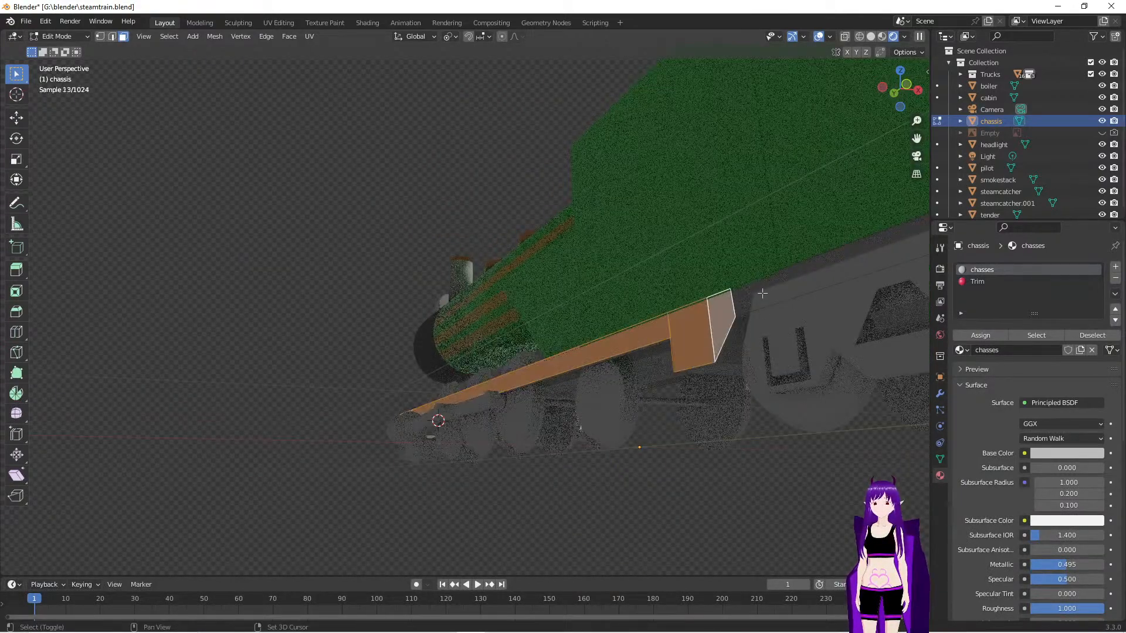
shift+click(760, 299)
middle_drag(831, 363, 812, 327)
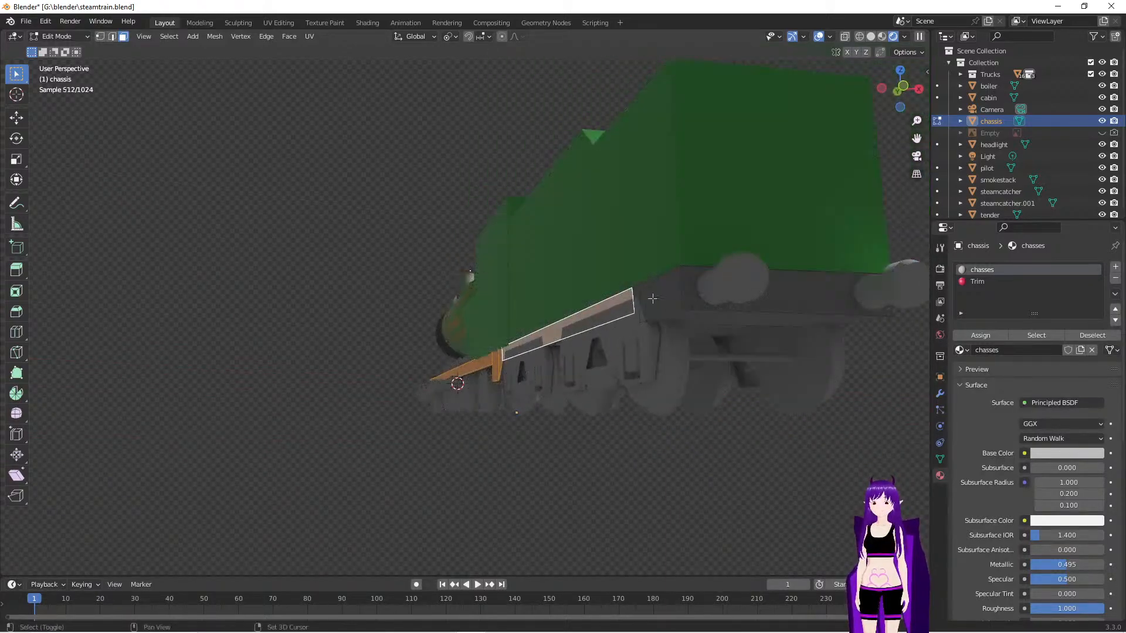
key(e)
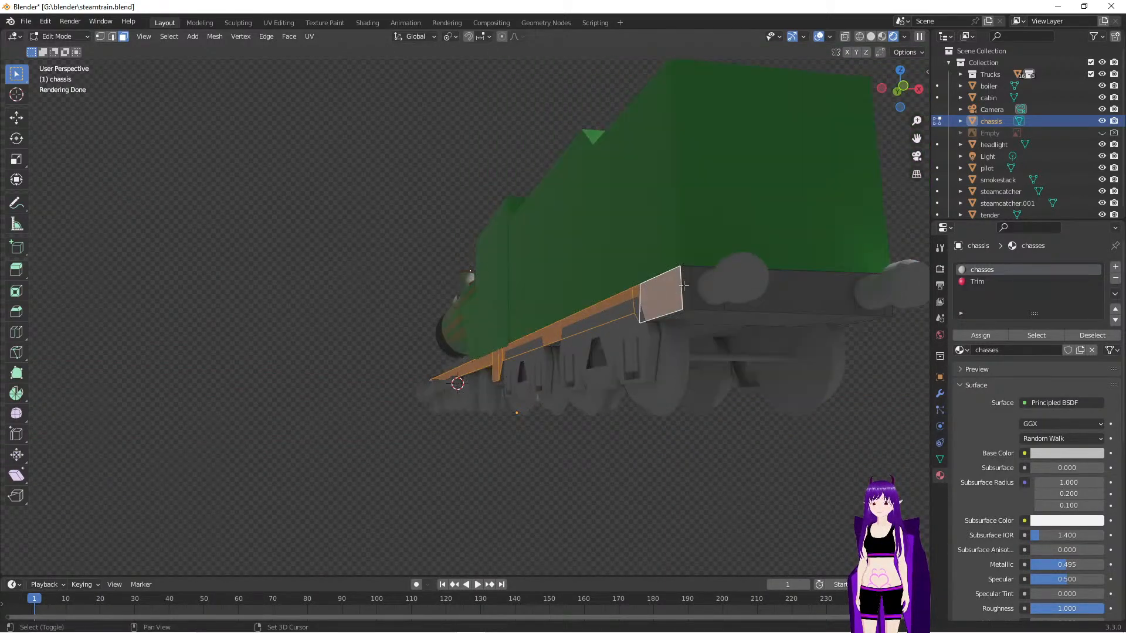
Add the chassis's rear end faces, behind and between both buffers, to the selection
click(692, 286)
middle_drag(692, 286, 492, 220)
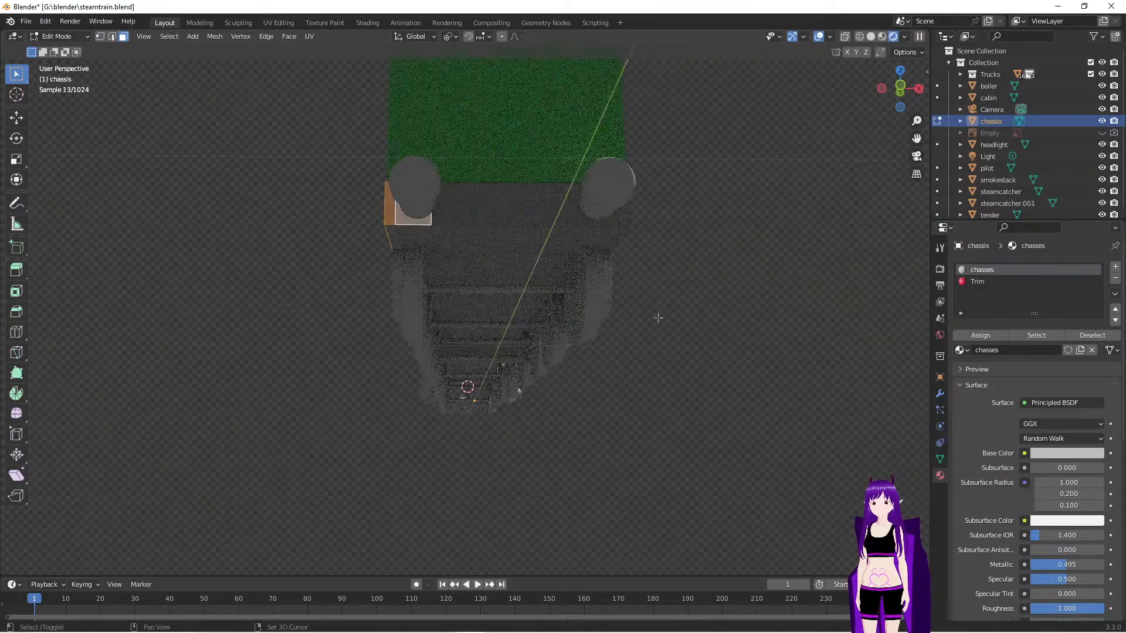
shift+click(493, 219)
shift+click(594, 225)
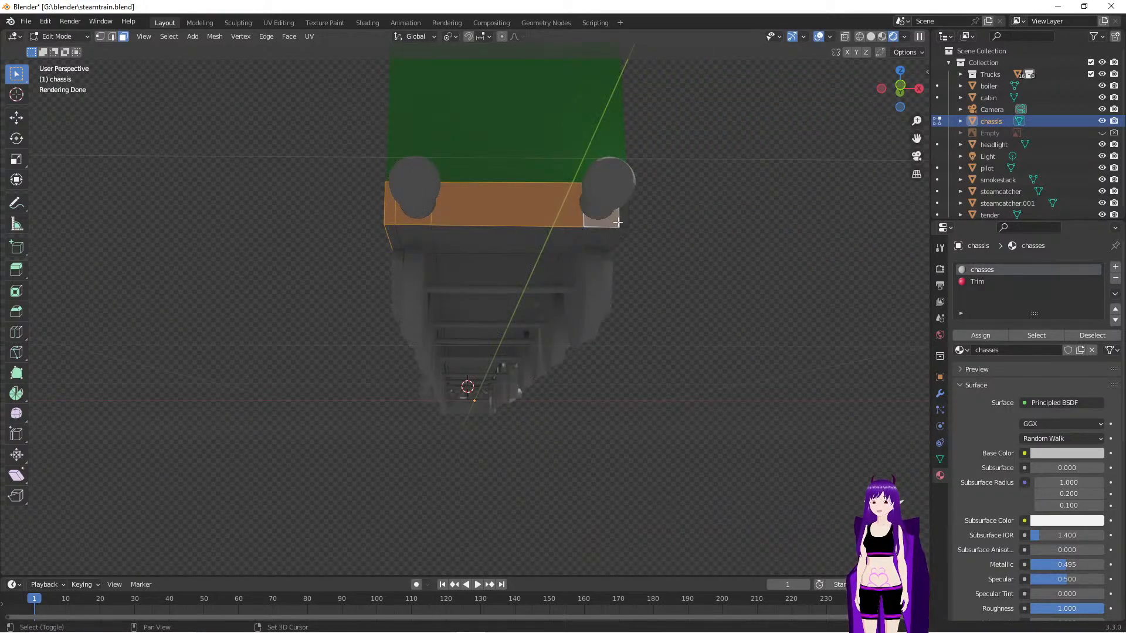
Extend the selection along the other chassis side, from the rear corner under the tender and past the driving wheels to the front
middle_drag(704, 284, 656, 281)
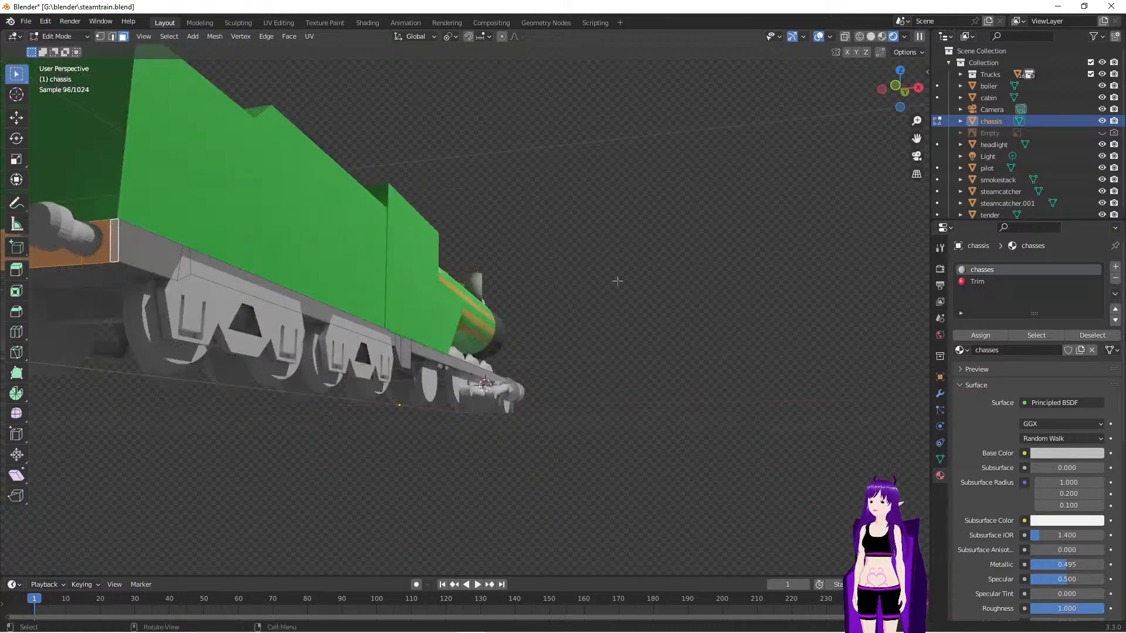
shift+click(154, 258)
shift+click(293, 302)
middle_drag(477, 380, 606, 465)
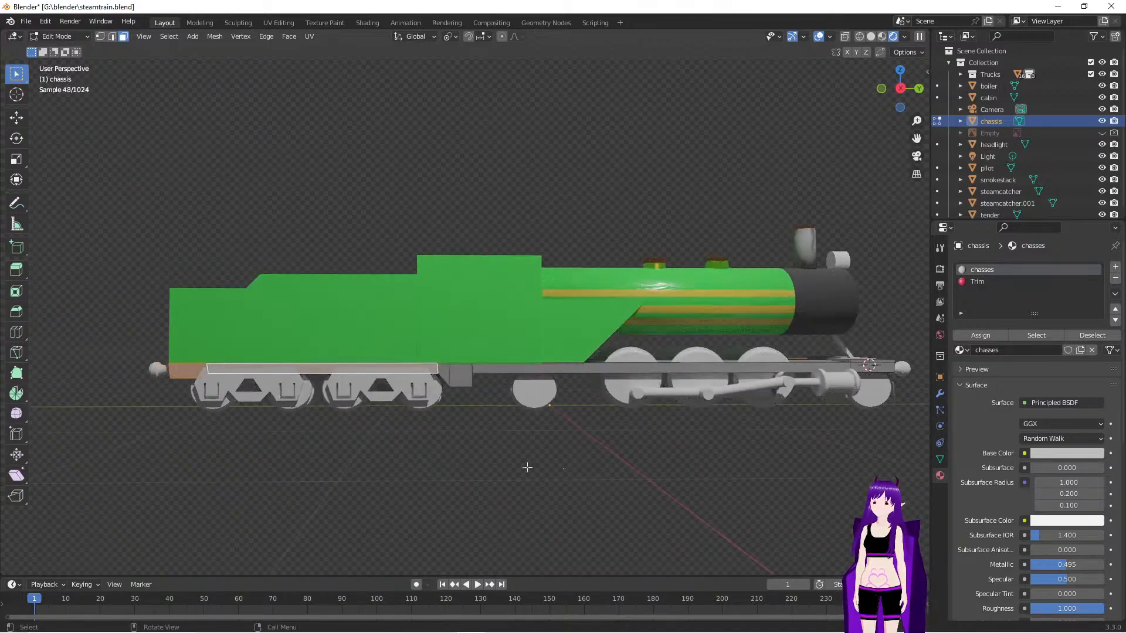
scroll(515, 465, up, 5)
scroll(514, 465, down, 2)
shift+click(473, 454)
middle_drag(499, 450, 610, 486)
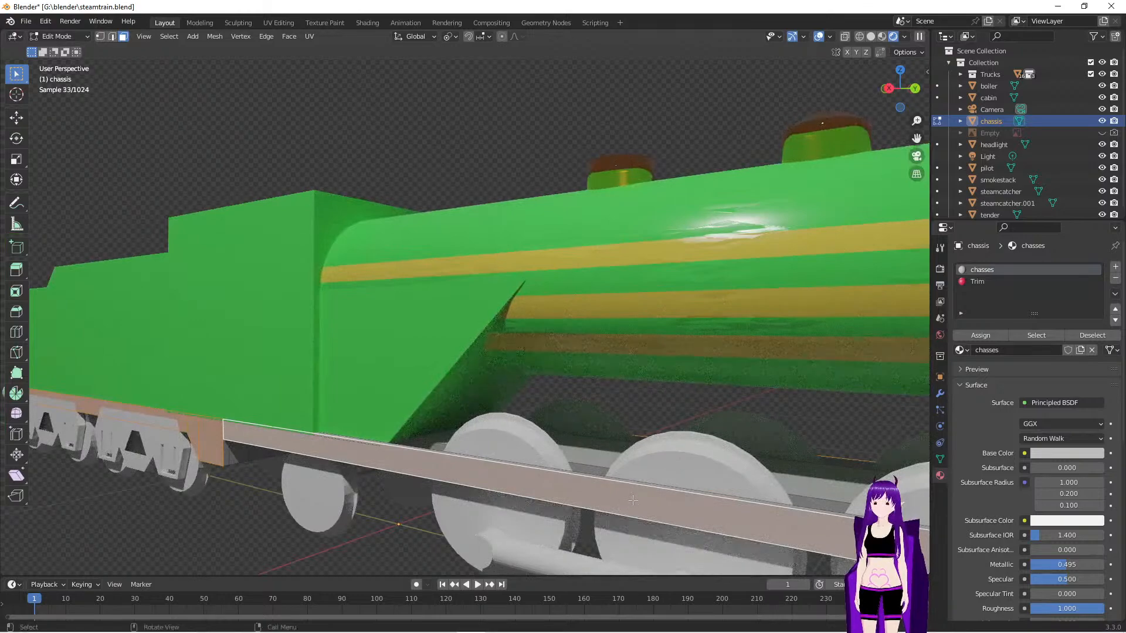
scroll(633, 496, down, 3)
middle_drag(748, 391, 587, 442)
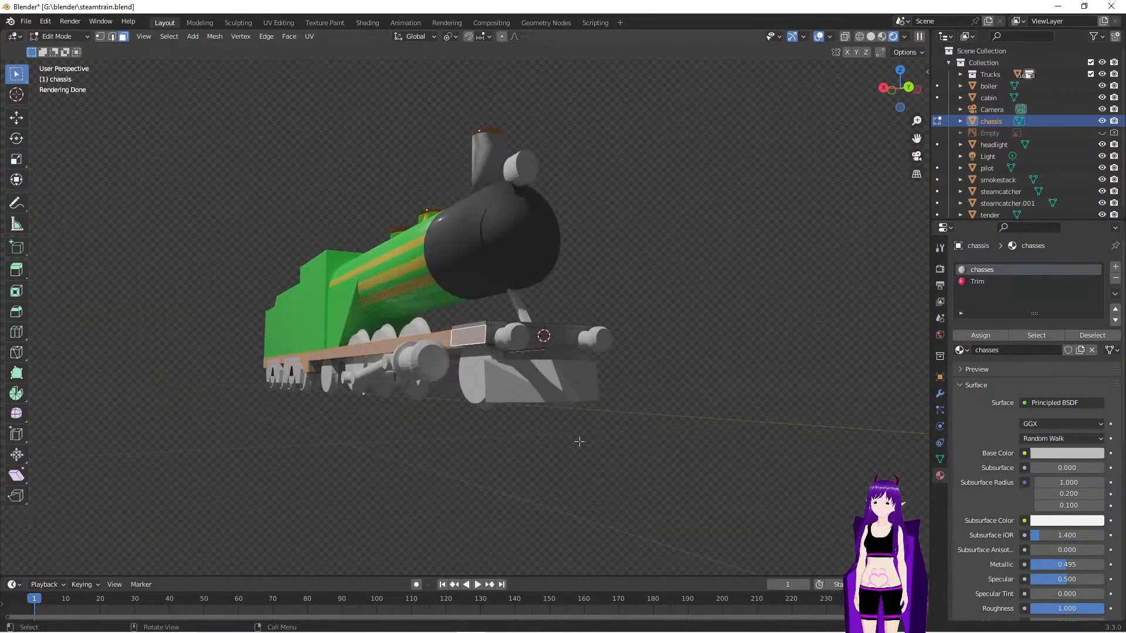
Add the chassis's front end faces, behind, between and outside both buffers, to the selection
scroll(579, 442, up, 4)
shift+click(562, 372)
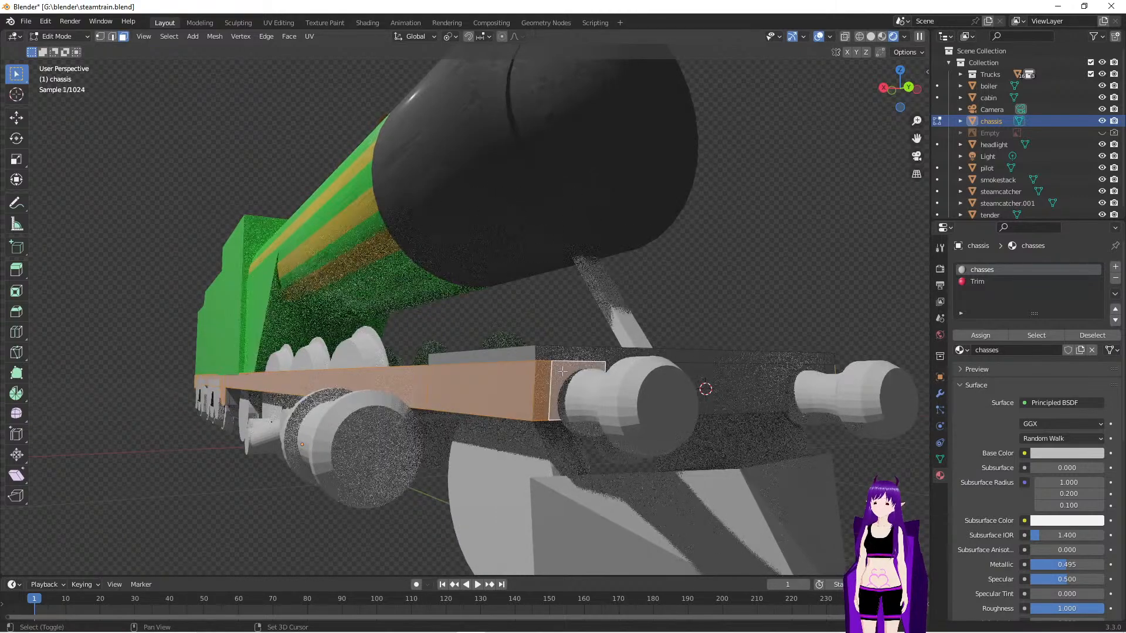
middle_drag(687, 389, 575, 444)
middle_drag(635, 417, 797, 456)
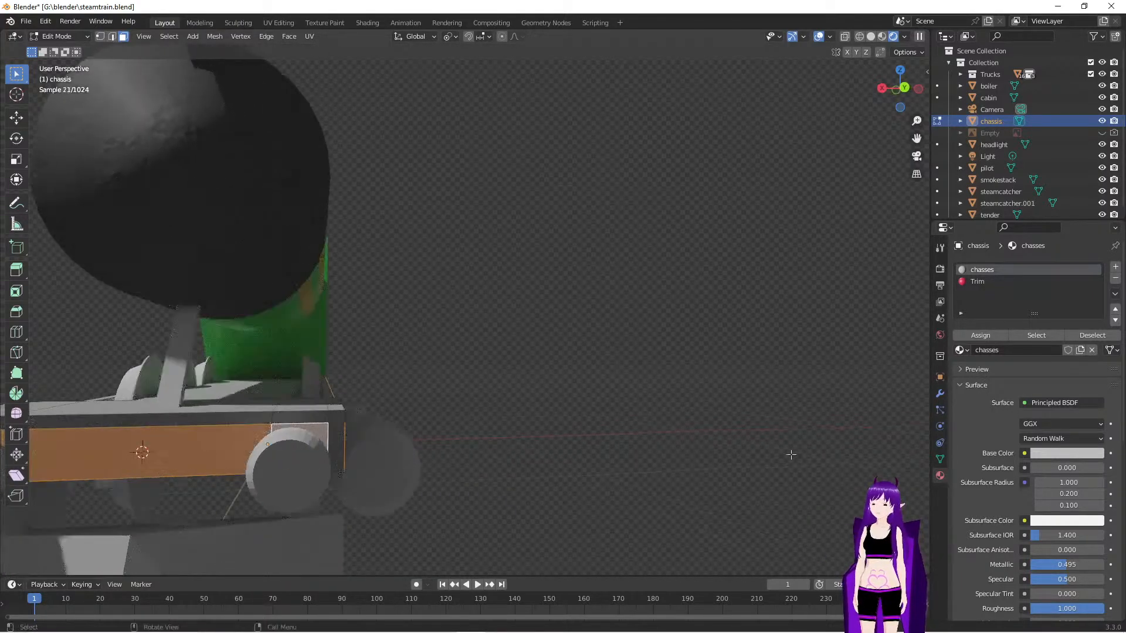
shift+click(336, 437)
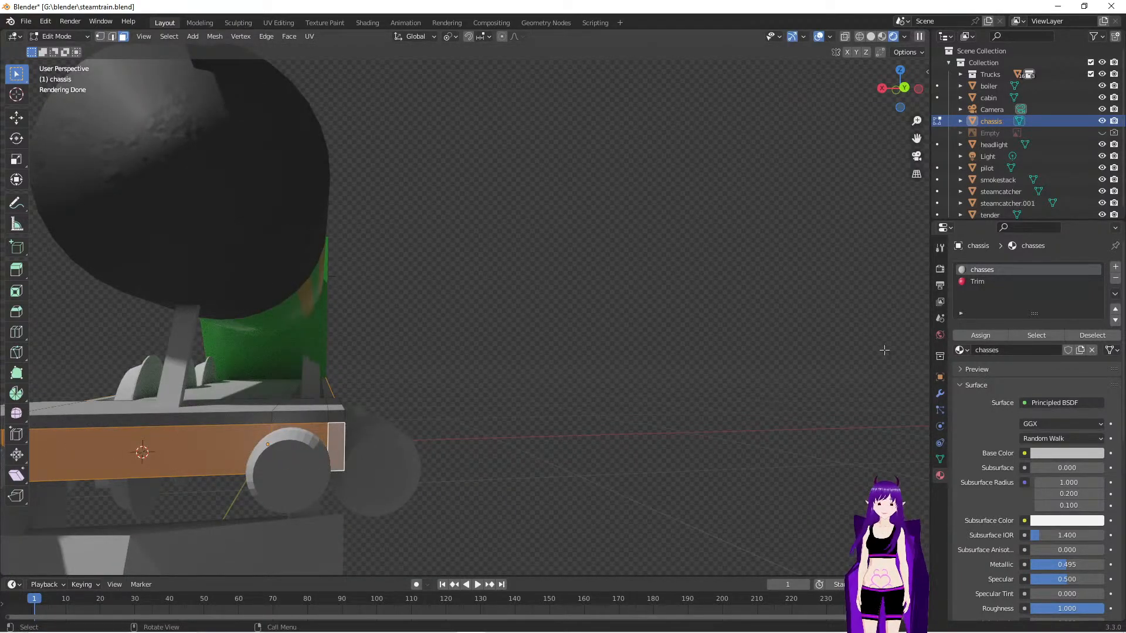
Assign the Trim material to the selected chassis side and end faces, and clear the face selection
click(990, 280)
click(981, 335)
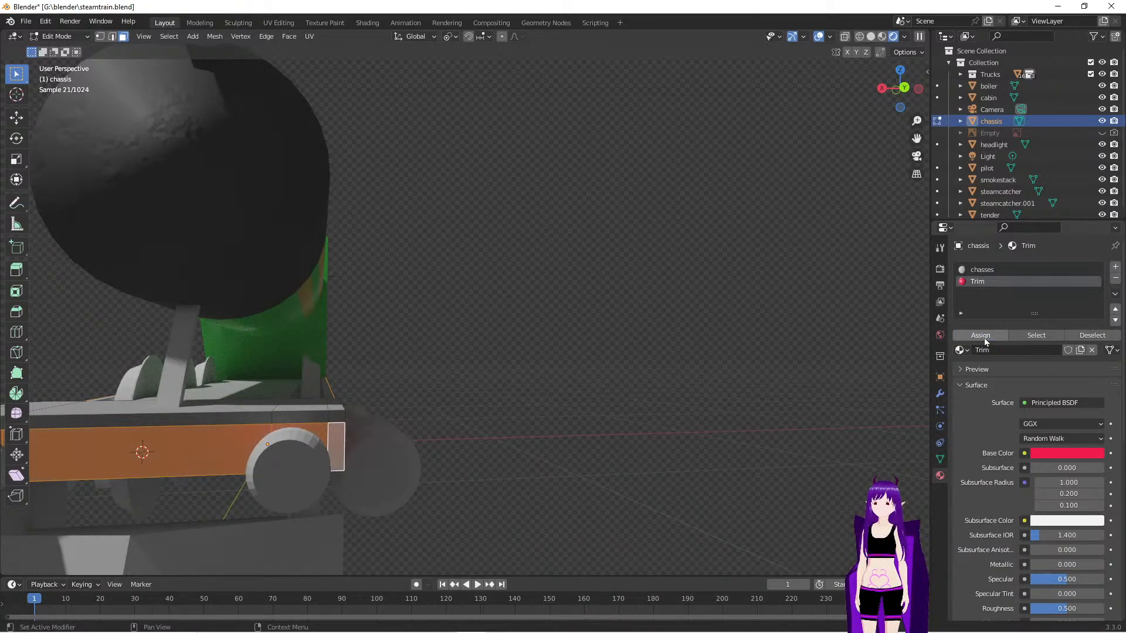
click(666, 355)
middle_drag(530, 362, 635, 366)
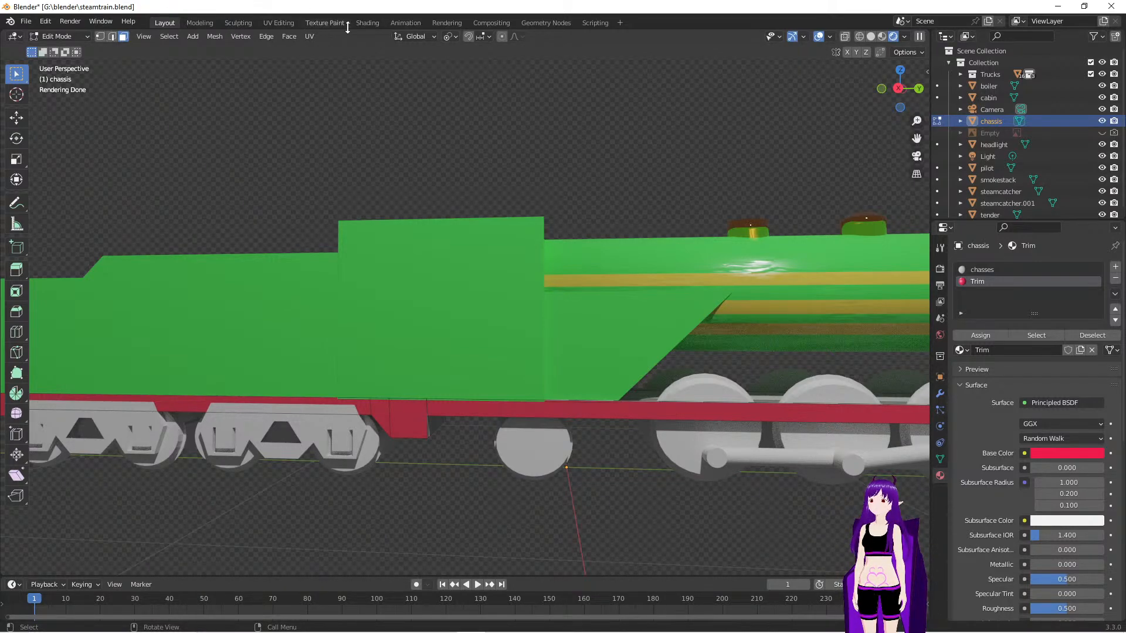
Switch to the Shading workspace and inspect the trim along the side of the whole locomotive
click(366, 23)
scroll(554, 327, down, 2)
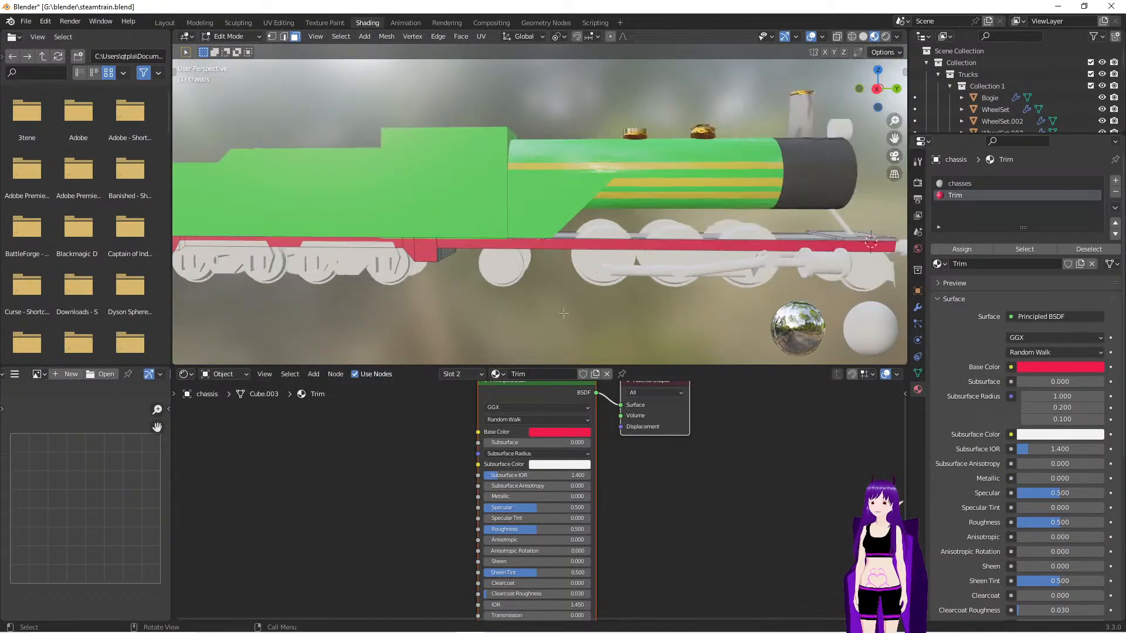
scroll(569, 327, up, 2)
scroll(569, 327, down, 2)
scroll(574, 325, up, 1)
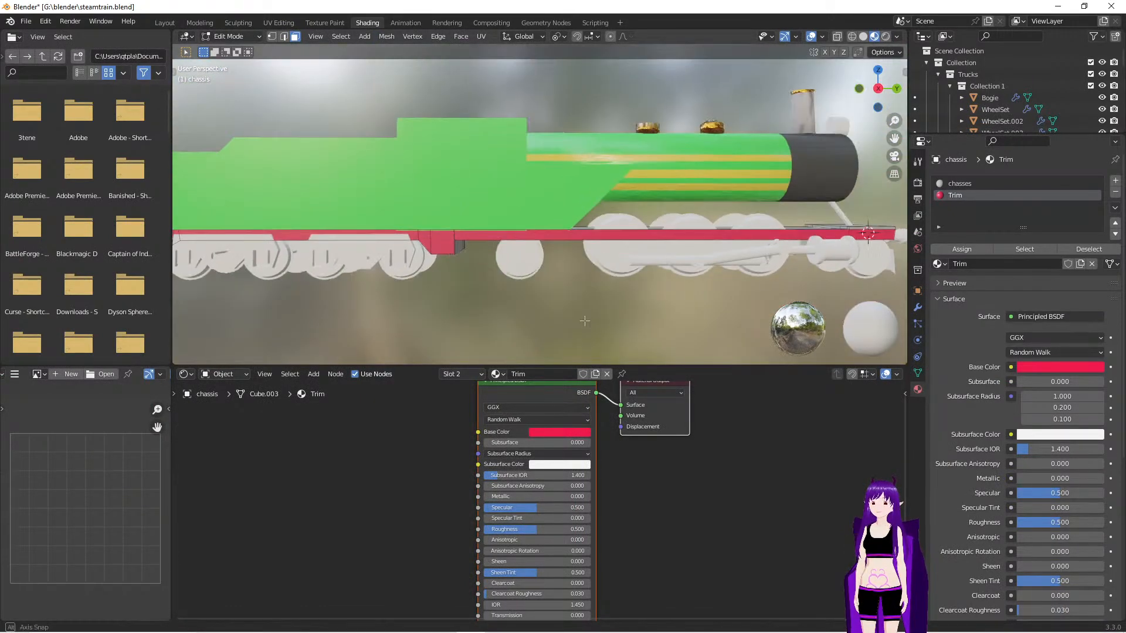
Change the Trim material's base color from pinkish red to a pure bright red on the chassis
click(561, 432)
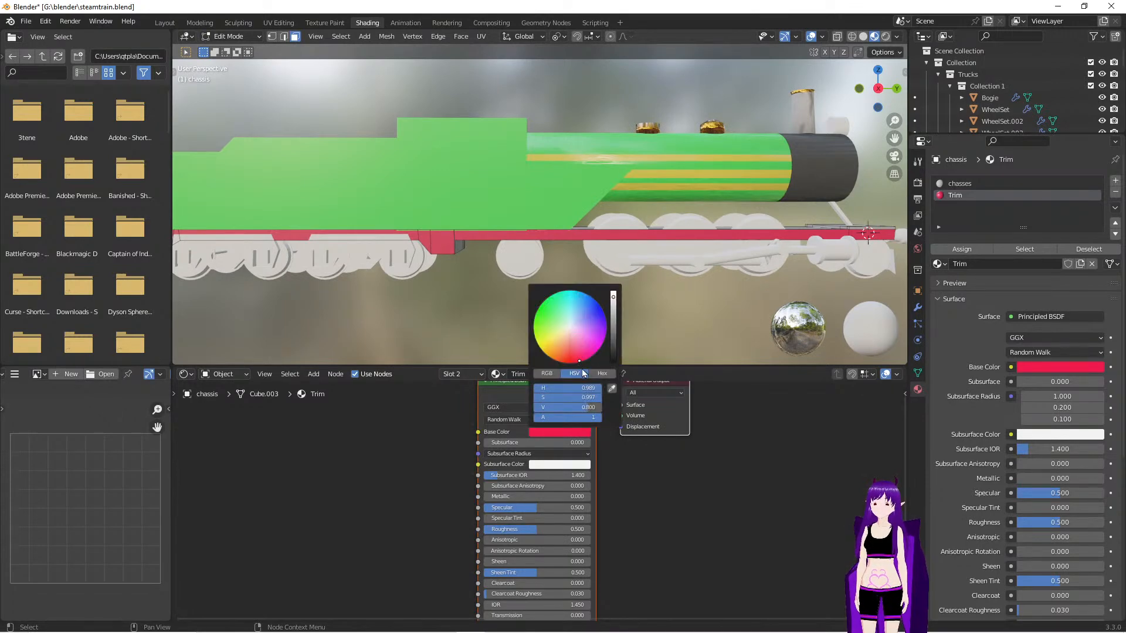
drag(570, 363, 574, 362)
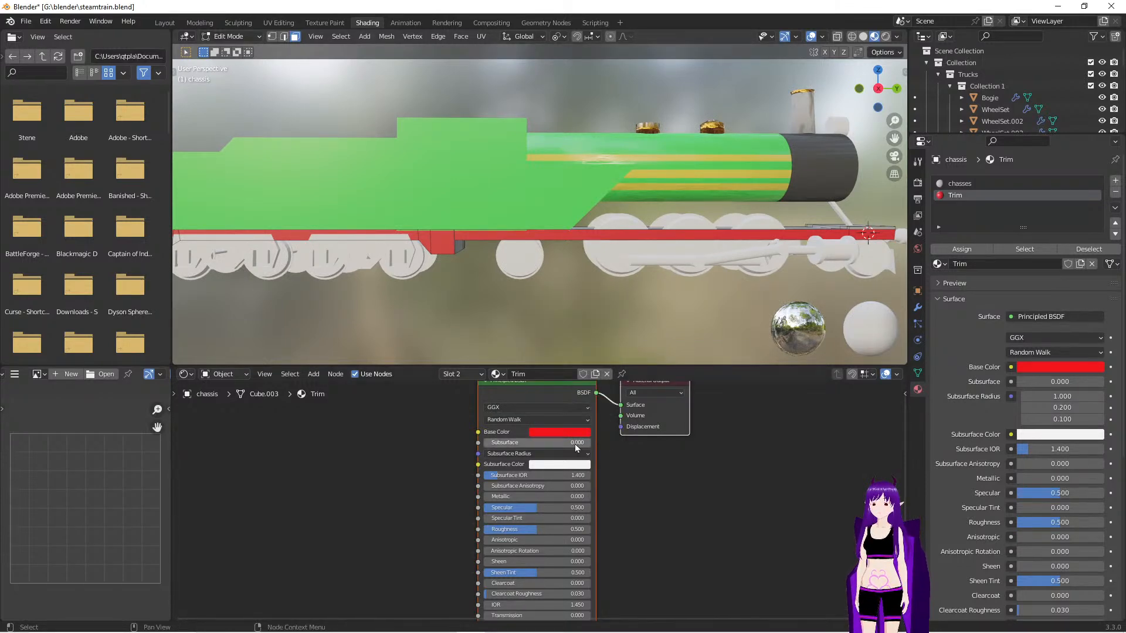
scroll(593, 322, up, 6)
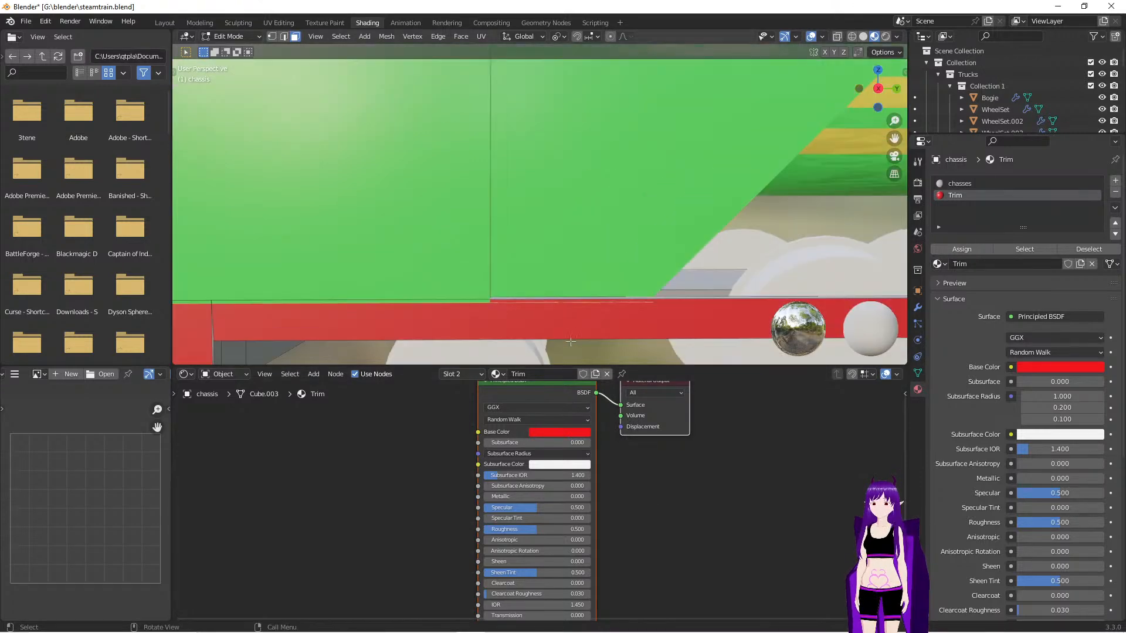
shift+middle_drag(565, 349, 651, 280)
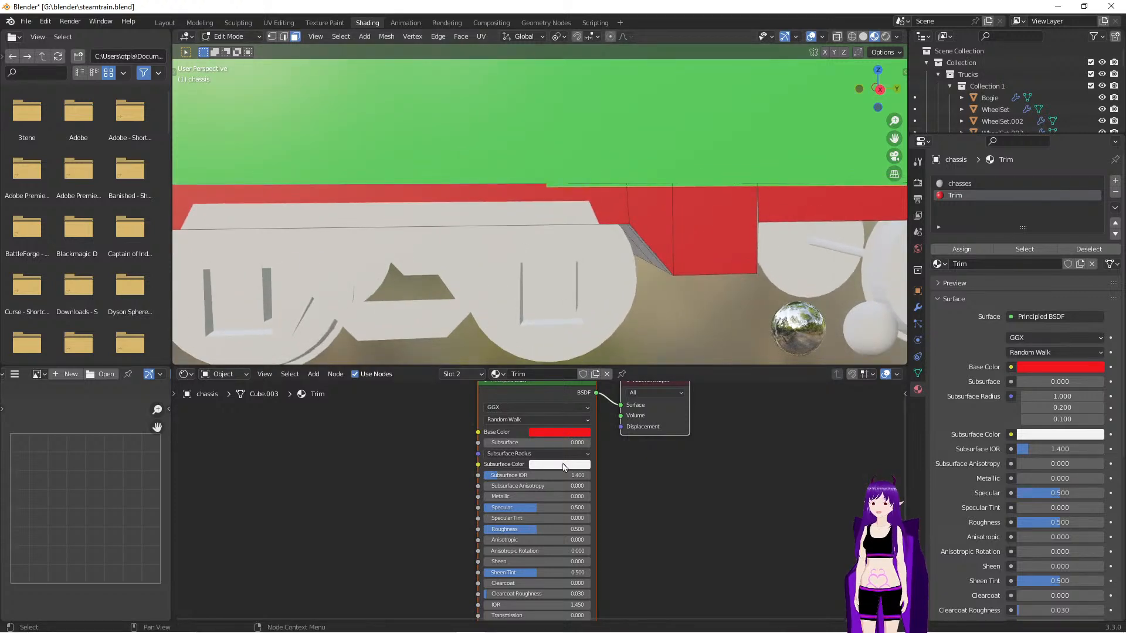
Set the Trim material's roughness to 0.25 in its Principled BSDF node
scroll(607, 522, up, 5)
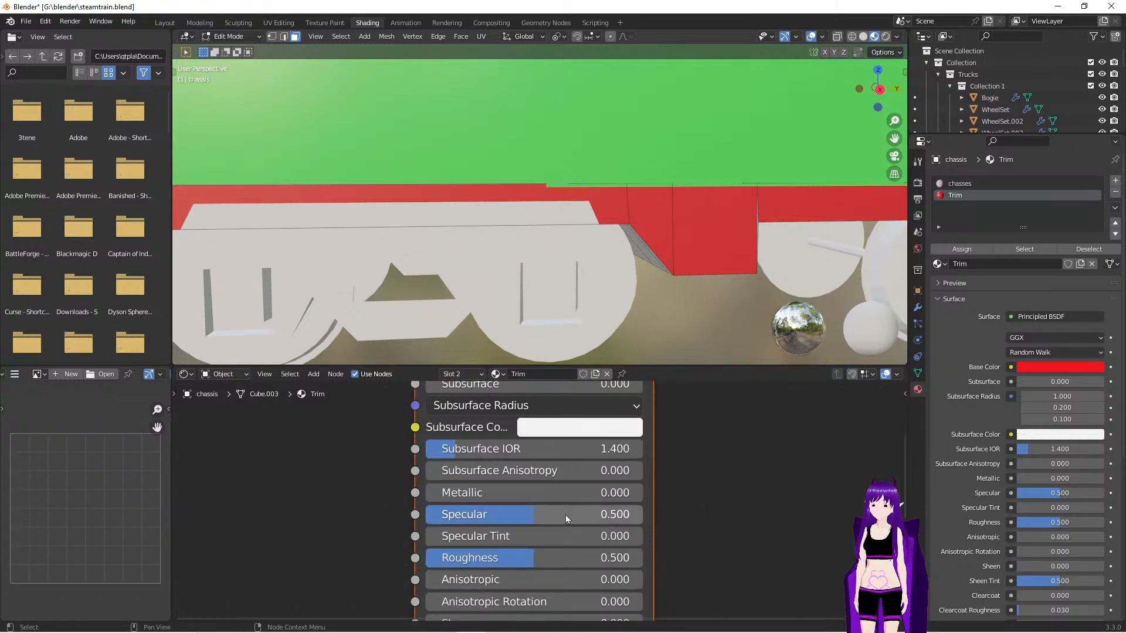
drag(525, 561, 496, 560)
click(622, 554)
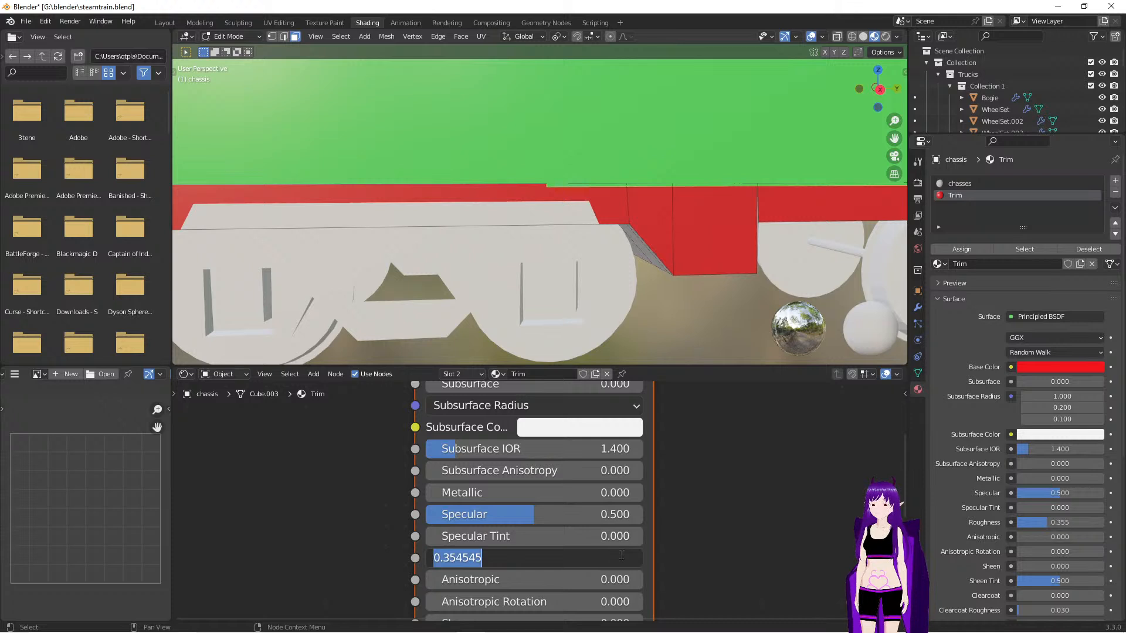
click(627, 553)
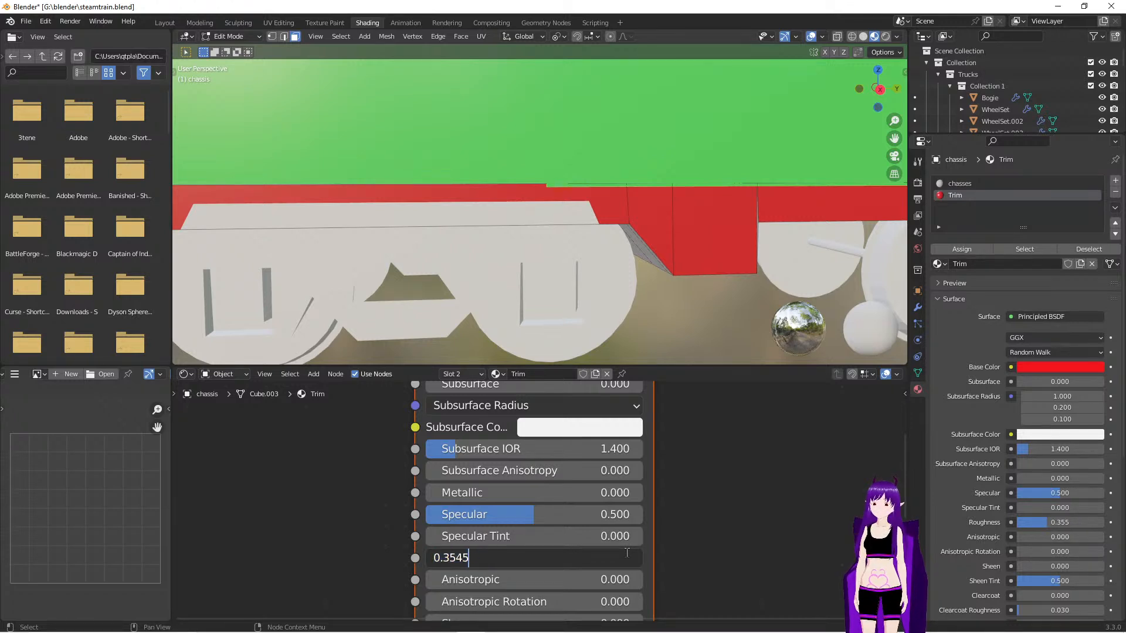
text(0.25)
key(Return)
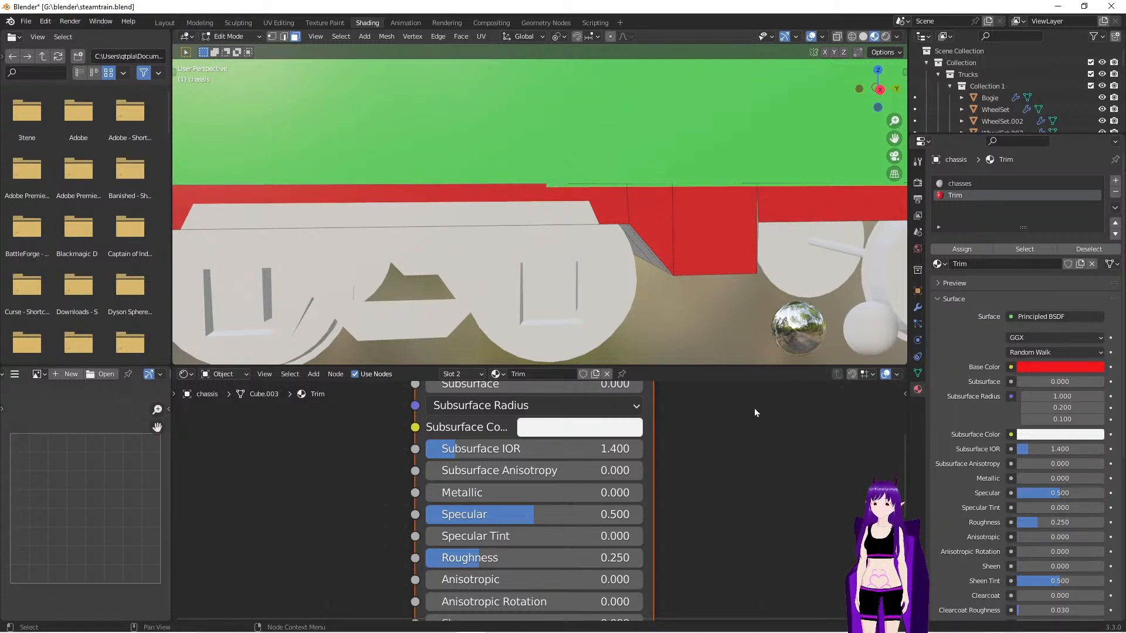
Set the Trim material's clearcoat to 1 in the Principled BSDF node
scroll(724, 473, down, 1)
mouse_move(719, 559)
middle_down()
mouse_move(732, 467)
mouse_move(707, 448)
middle_up()
mouse_move(724, 526)
middle_down()
mouse_move(721, 454)
mouse_move(716, 548)
middle_up()
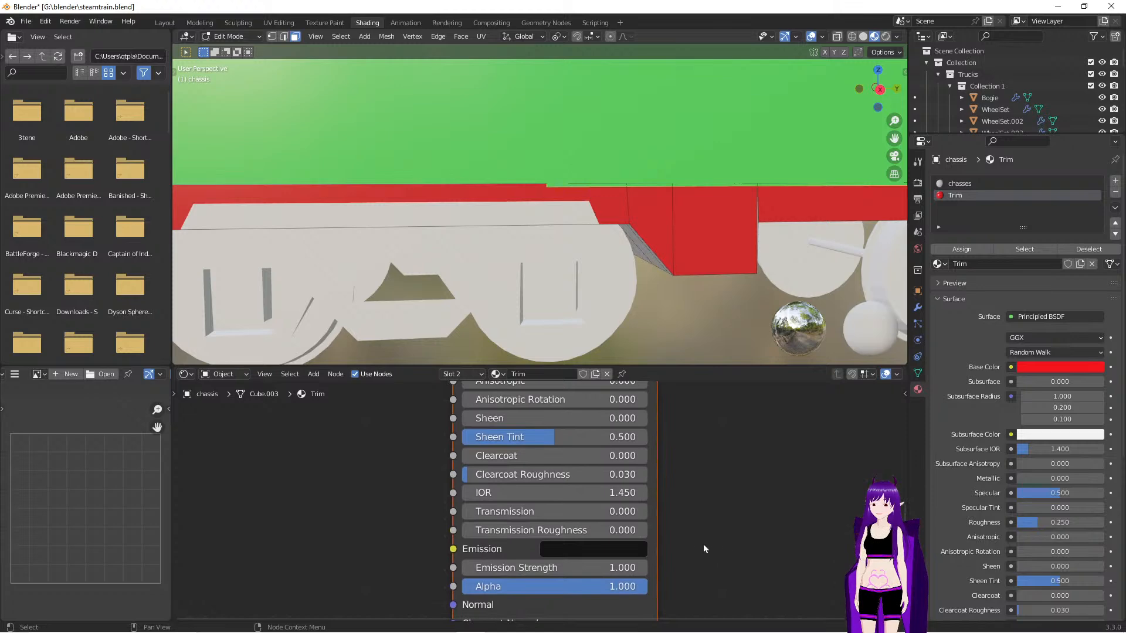
click(511, 457)
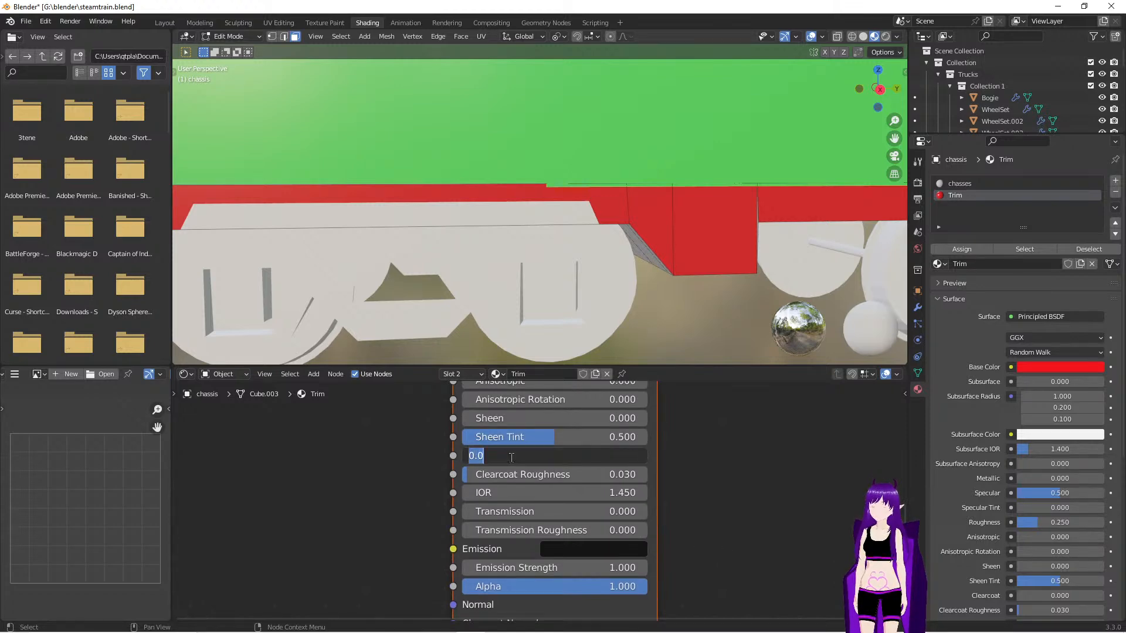
text(1)
key(Return)
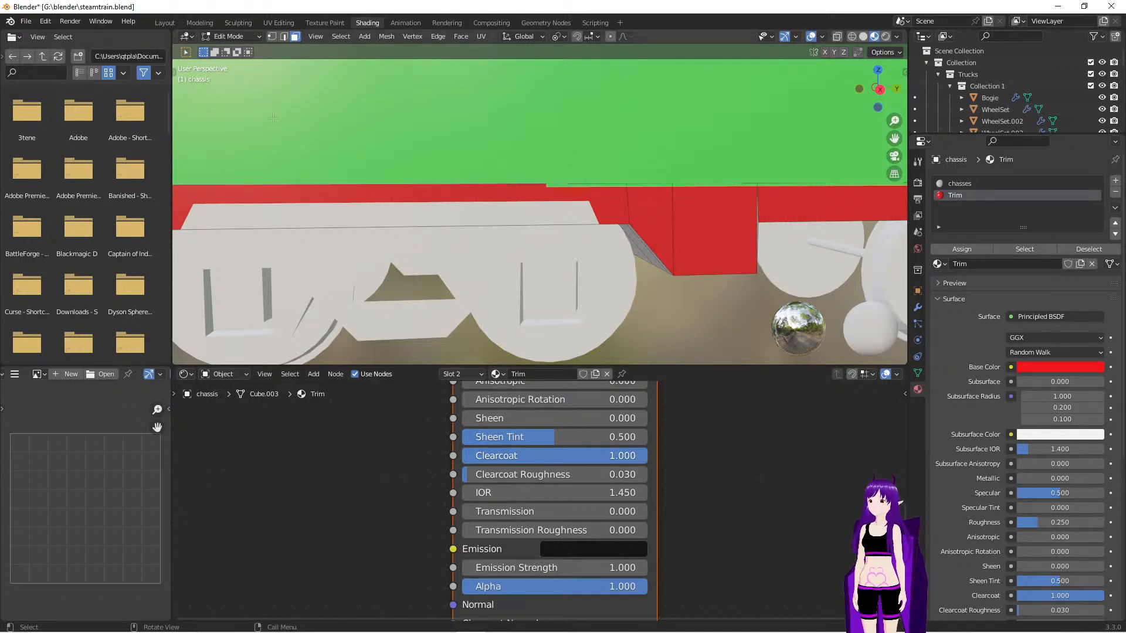
Switch to the Layout workspace and inspect the locomotive's green body and red chassis trim in the rendered view
middle_drag(645, 313, 484, 278)
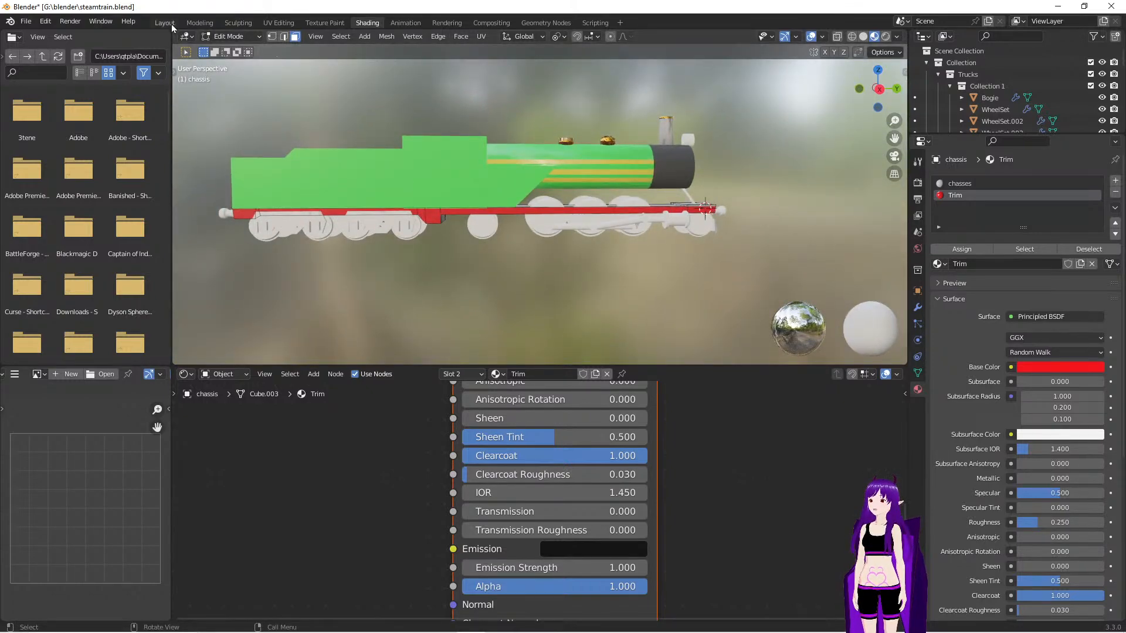
click(169, 24)
mouse_move(506, 353)
middle_down()
mouse_move(658, 350)
mouse_move(437, 349)
mouse_move(589, 346)
mouse_move(496, 352)
middle_up()
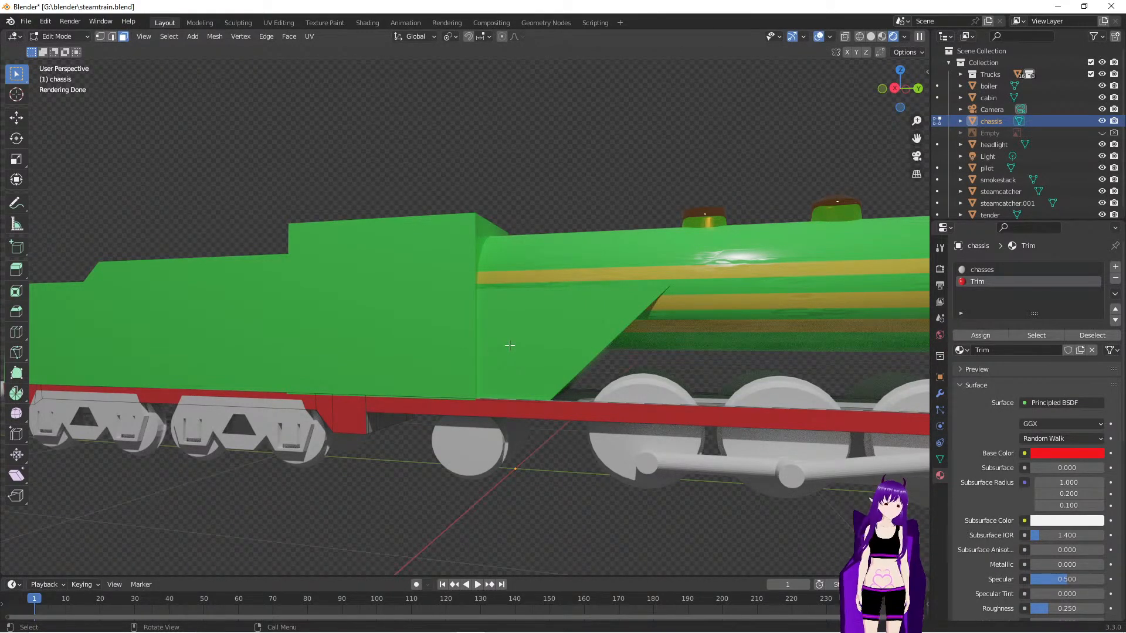
middle_drag(645, 443, 531, 492)
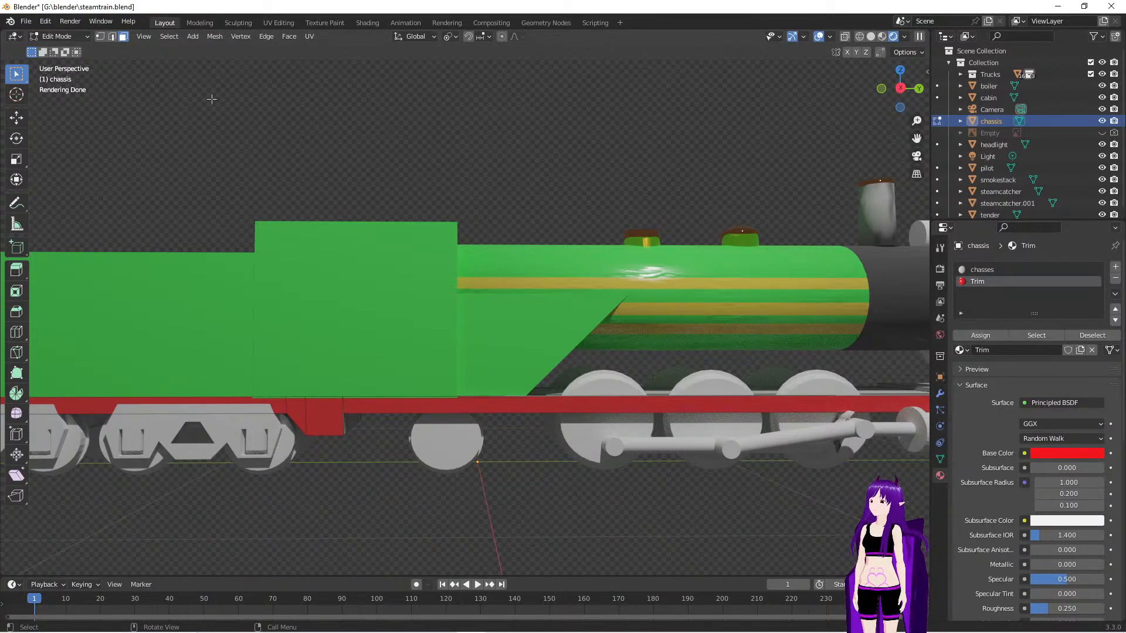
Return to Object Mode and select the single wheelset under the chassis just below the cabin
key(Tab)
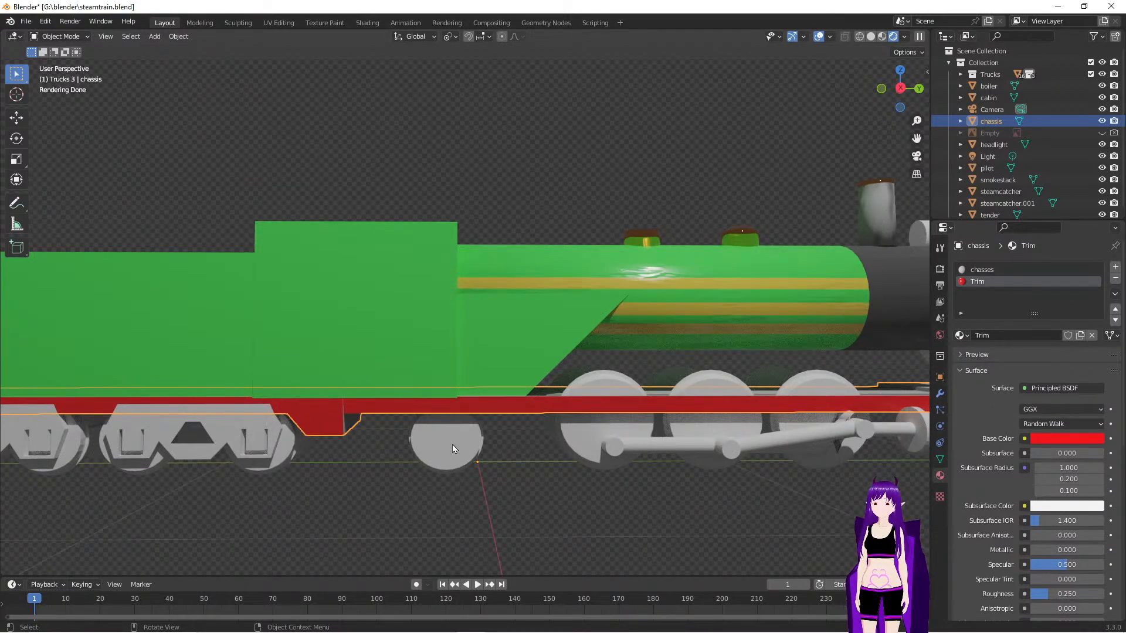
click(452, 449)
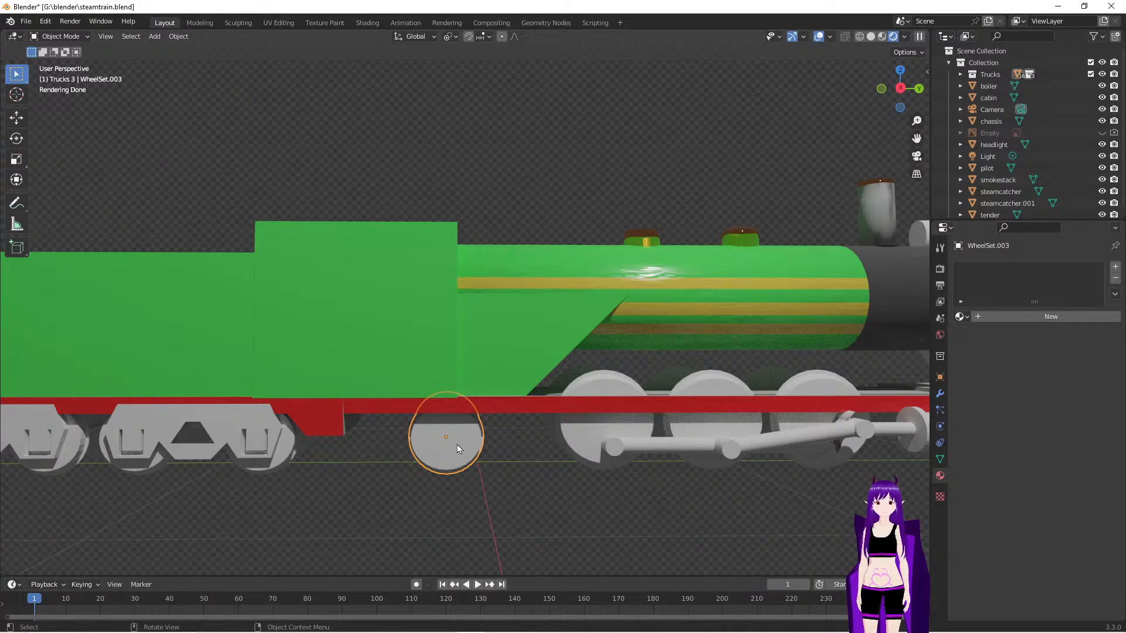
key(alt+g)
key(ctrl+z)
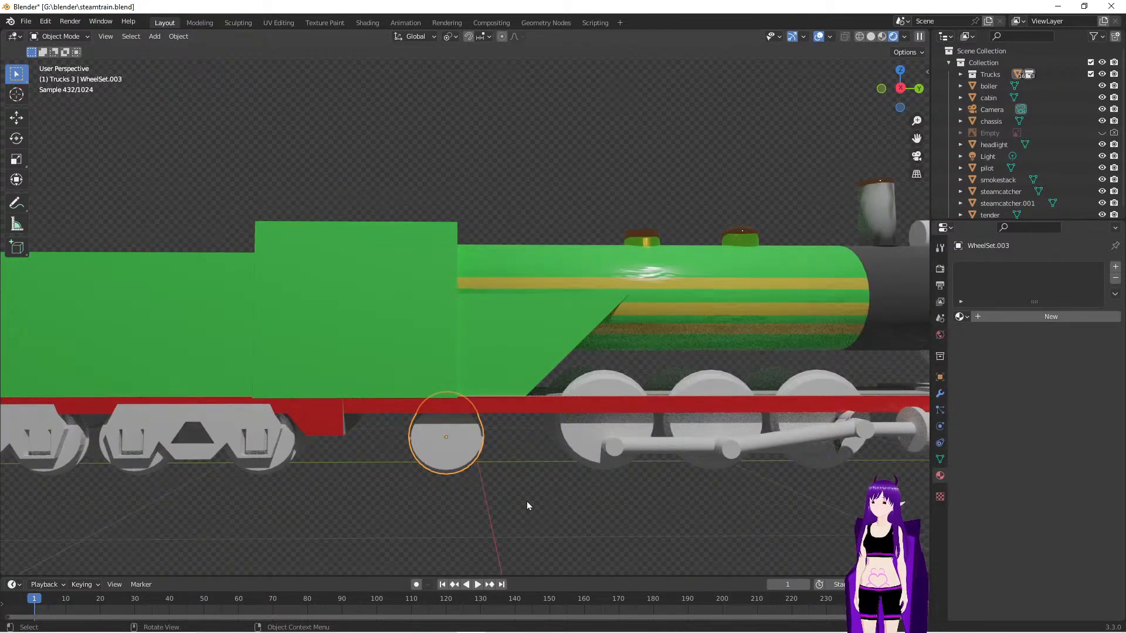
Switch to the Chrome window with the steam train picture results and browse them for locomotive color references
key(alt+Tab)
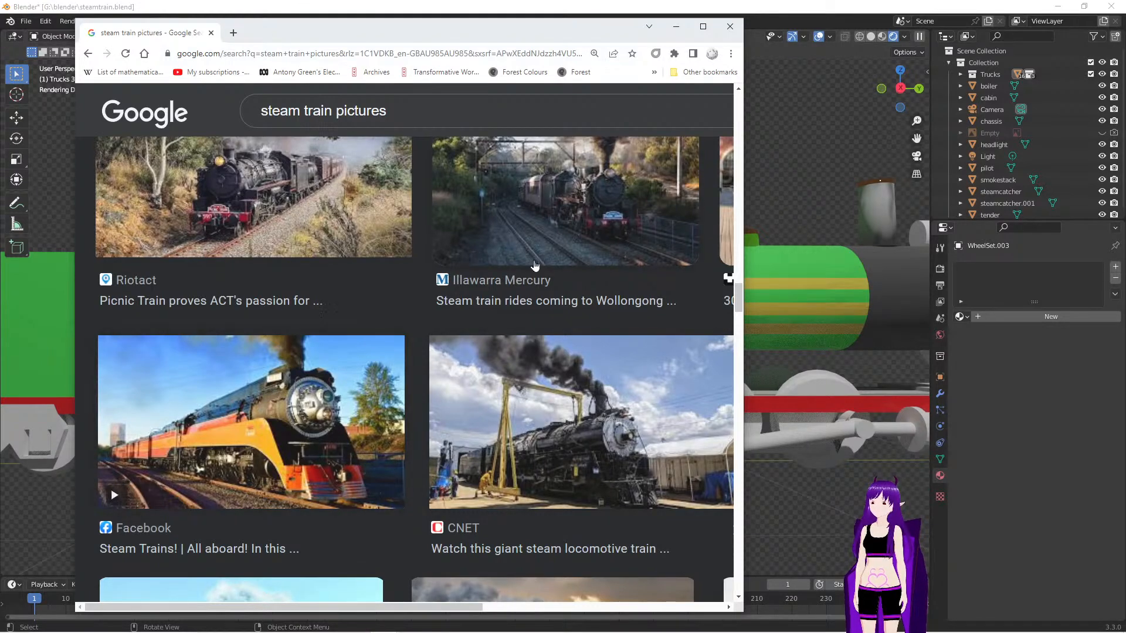
scroll(527, 266, down, 8)
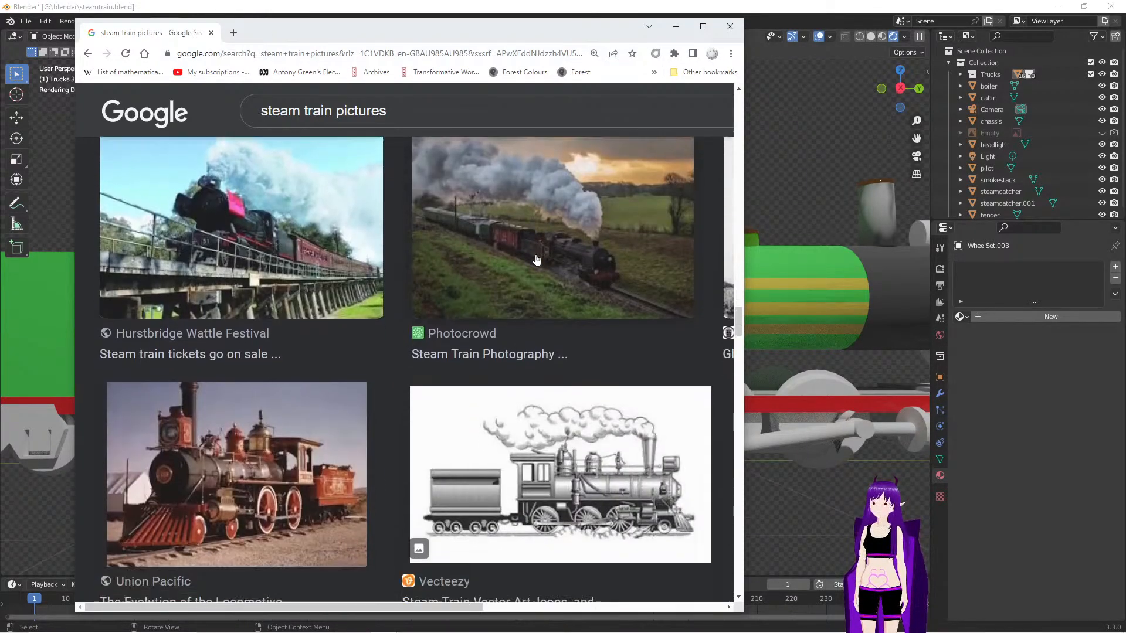
scroll(536, 260, down, 8)
scroll(536, 261, down, 1)
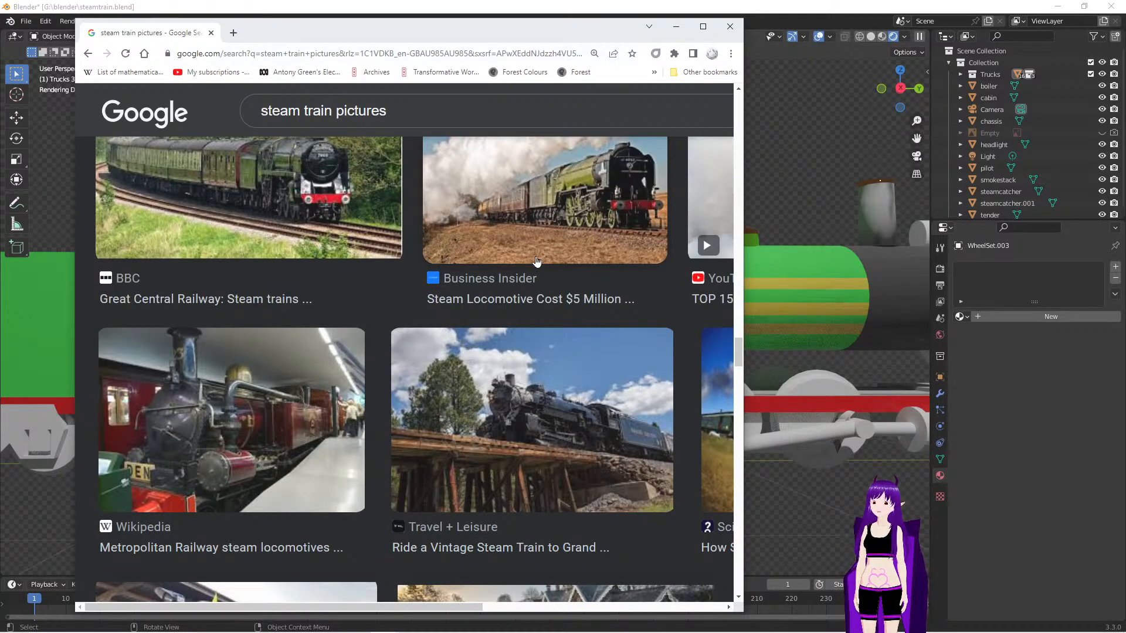
scroll(535, 262, up, 1)
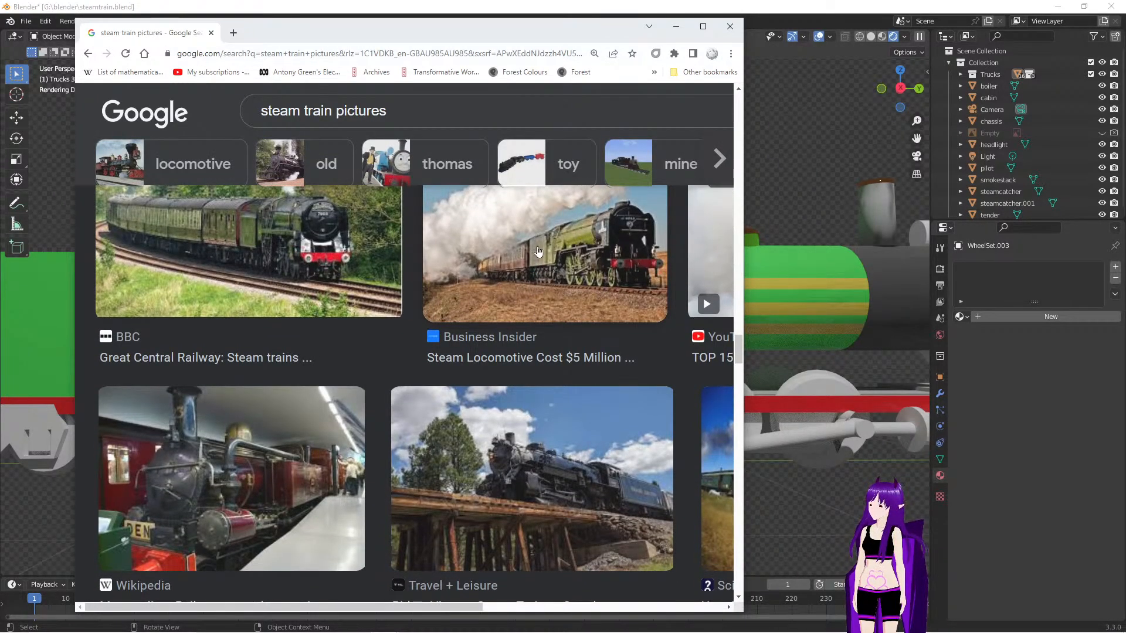
scroll(551, 262, up, 2)
scroll(550, 264, down, 3)
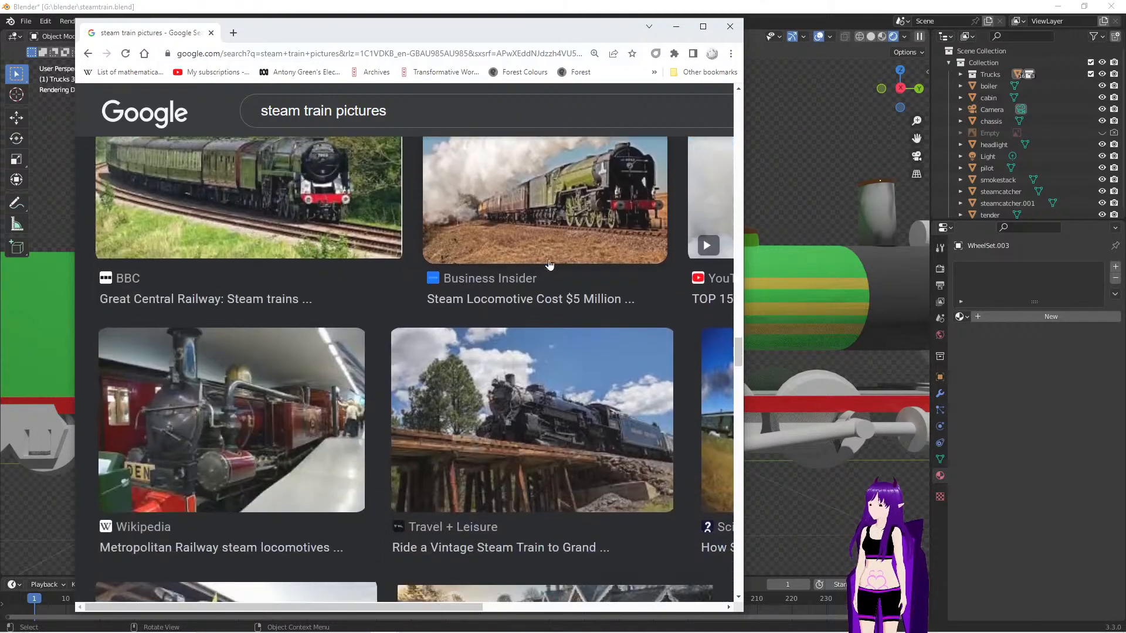
scroll(541, 258, up, 1)
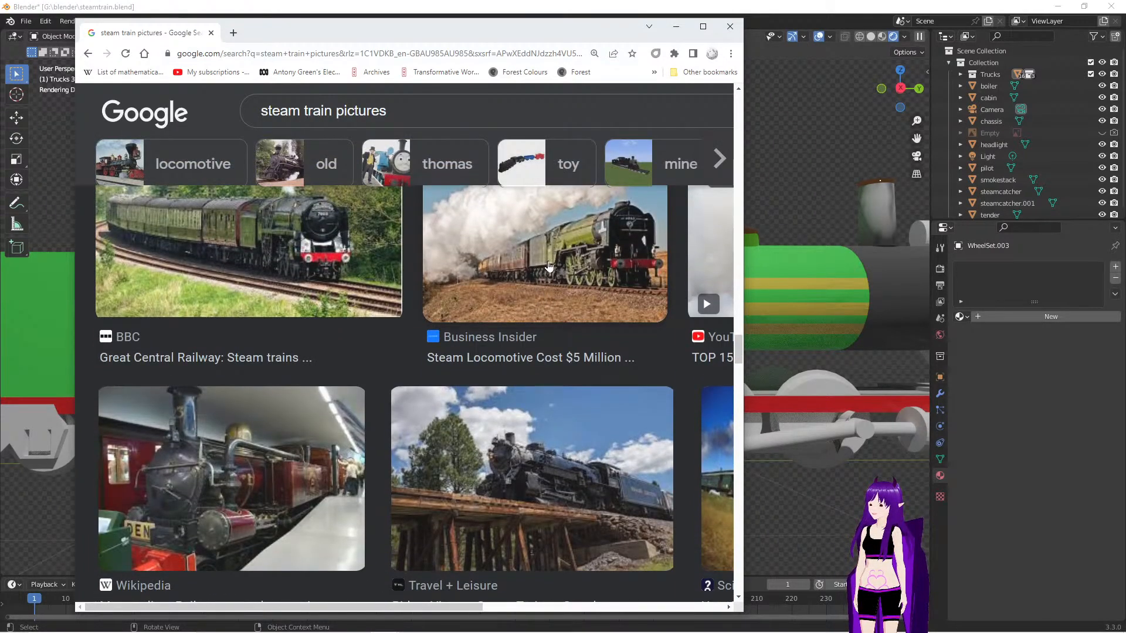
Enlarge the steam train picture results and examine the locomotives' wheel and chassis colors
ctrl+scroll(548, 265, up, 3)
scroll(513, 306, down, 5)
scroll(513, 307, up, 1)
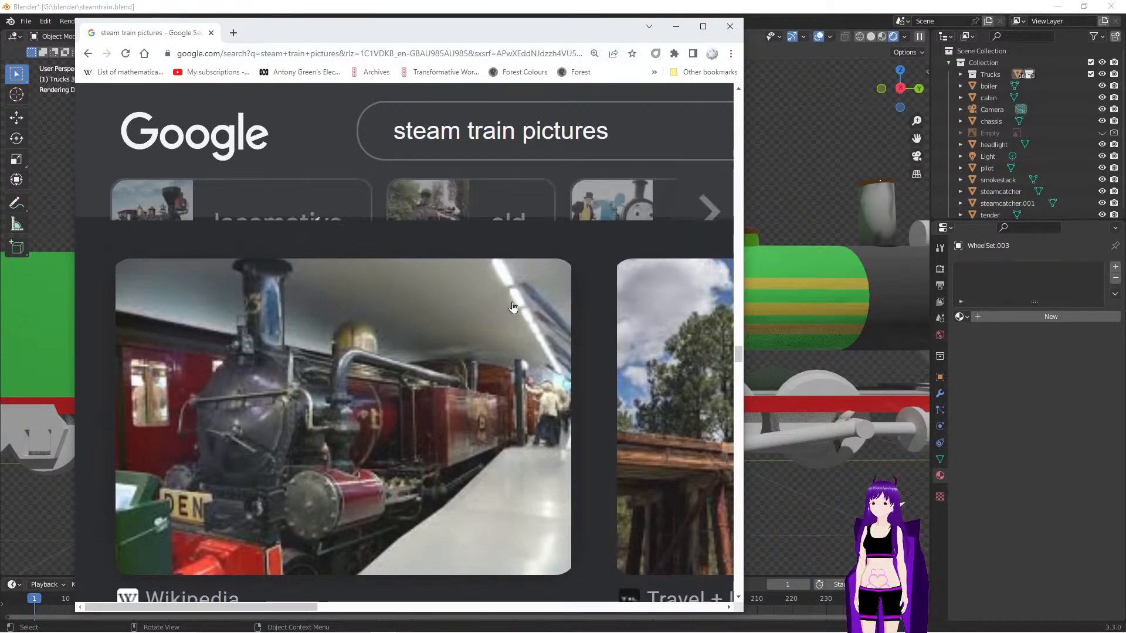
scroll(514, 306, down, 5)
scroll(513, 307, down, 6)
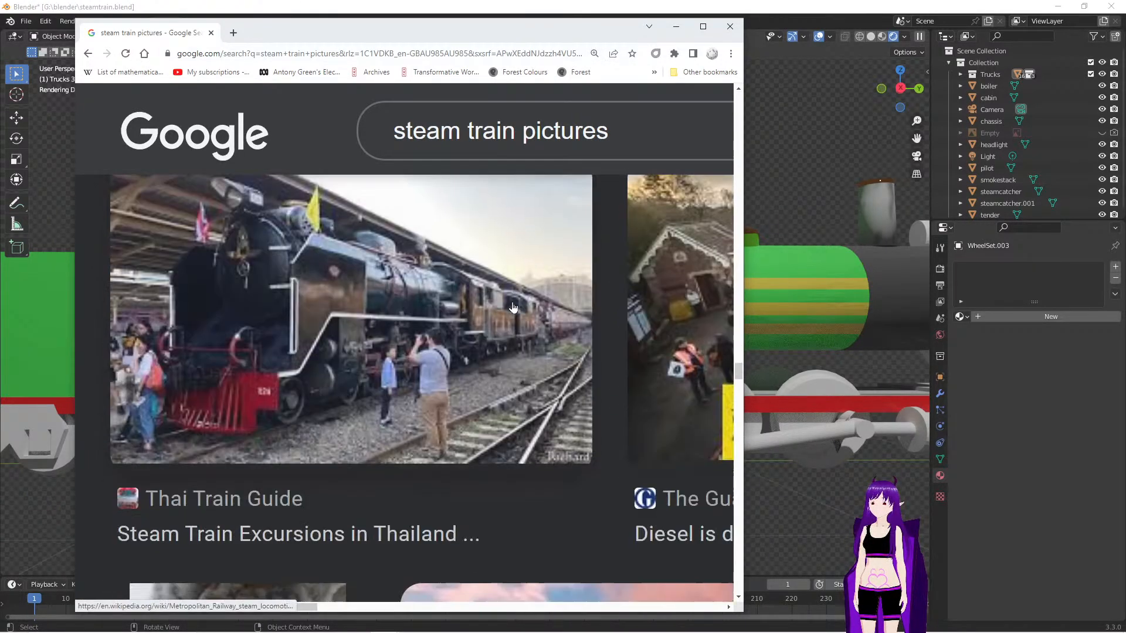
scroll(512, 307, up, 2)
scroll(512, 307, up, 2)
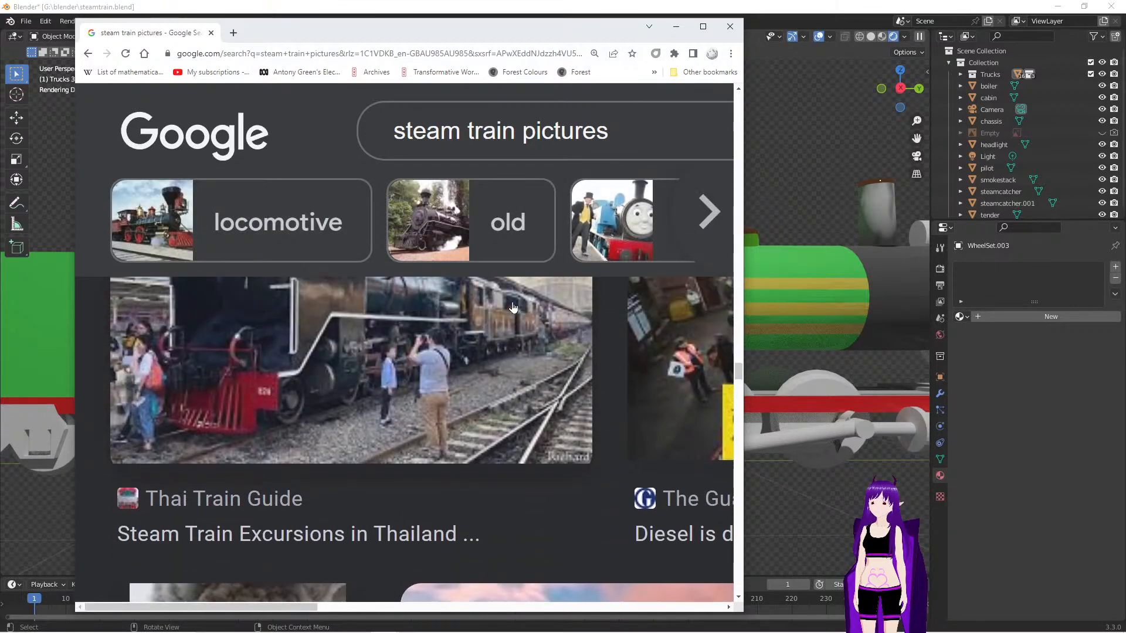
Widen the browser window and examine further steam train pictures for wheel colors, including the green New South Wales C38 class locomotive
drag(743, 429, 841, 437)
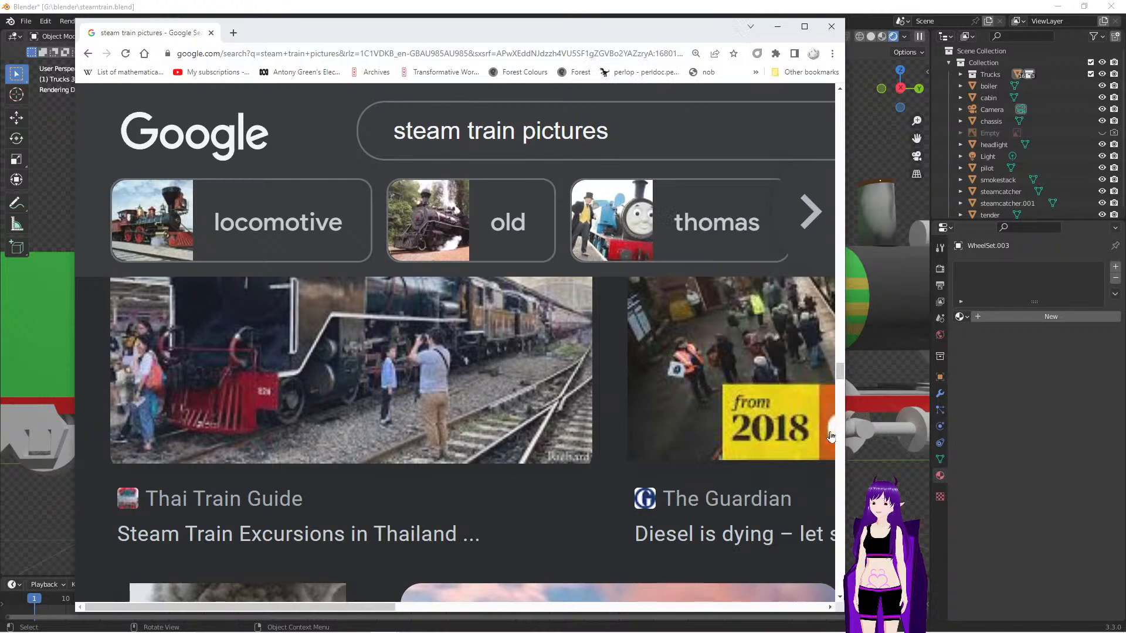
scroll(513, 382, down, 5)
scroll(514, 382, down, 1)
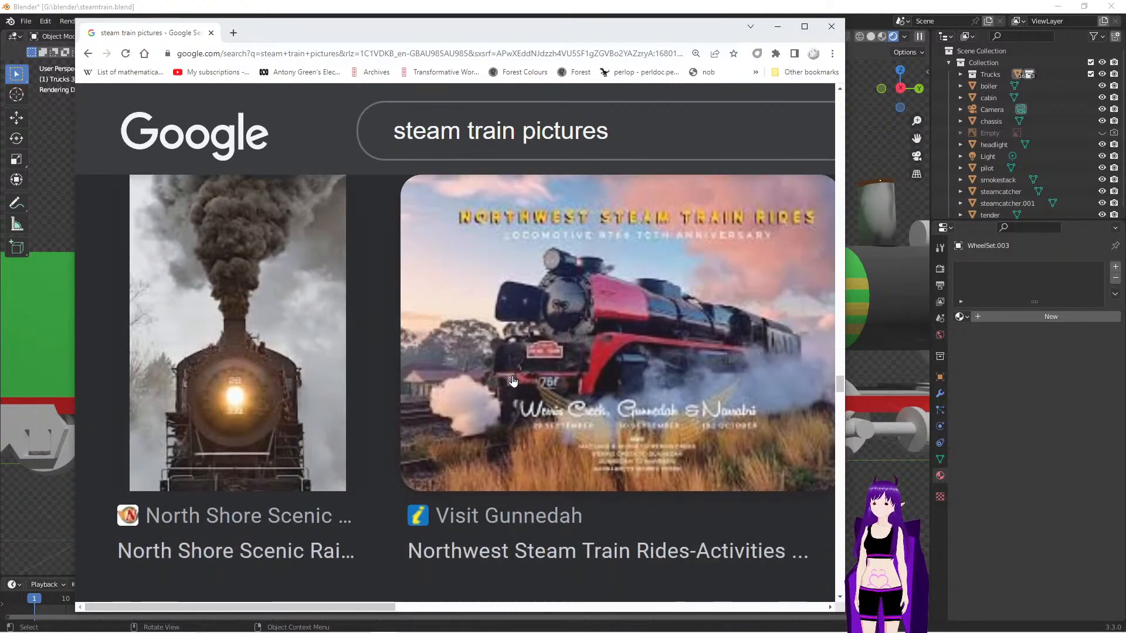
scroll(513, 381, down, 10)
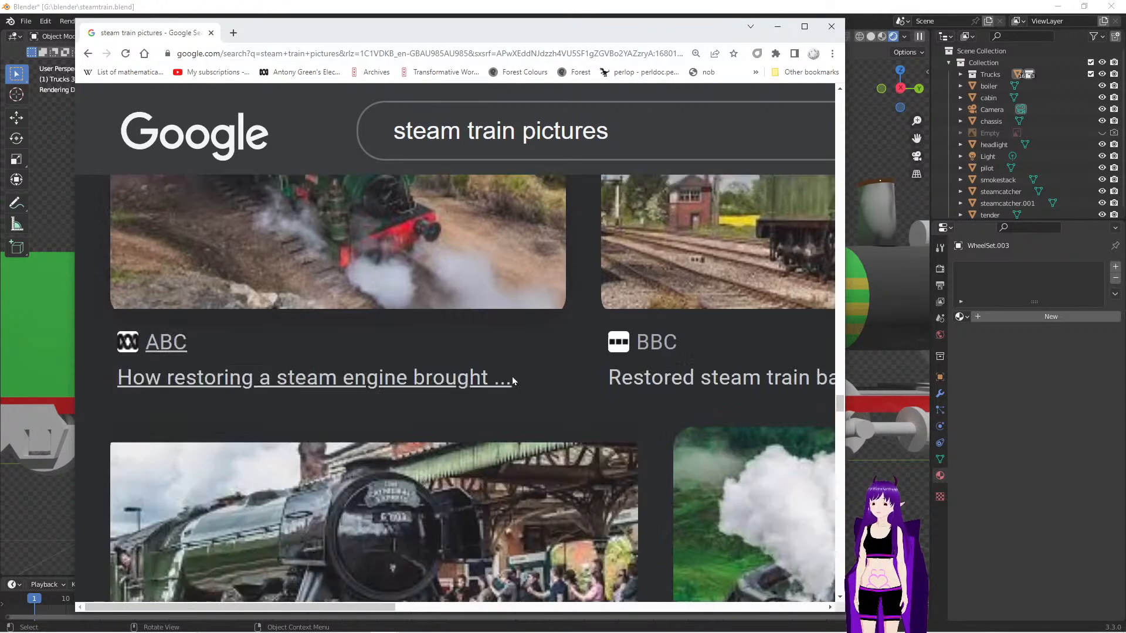
scroll(512, 381, up, 4)
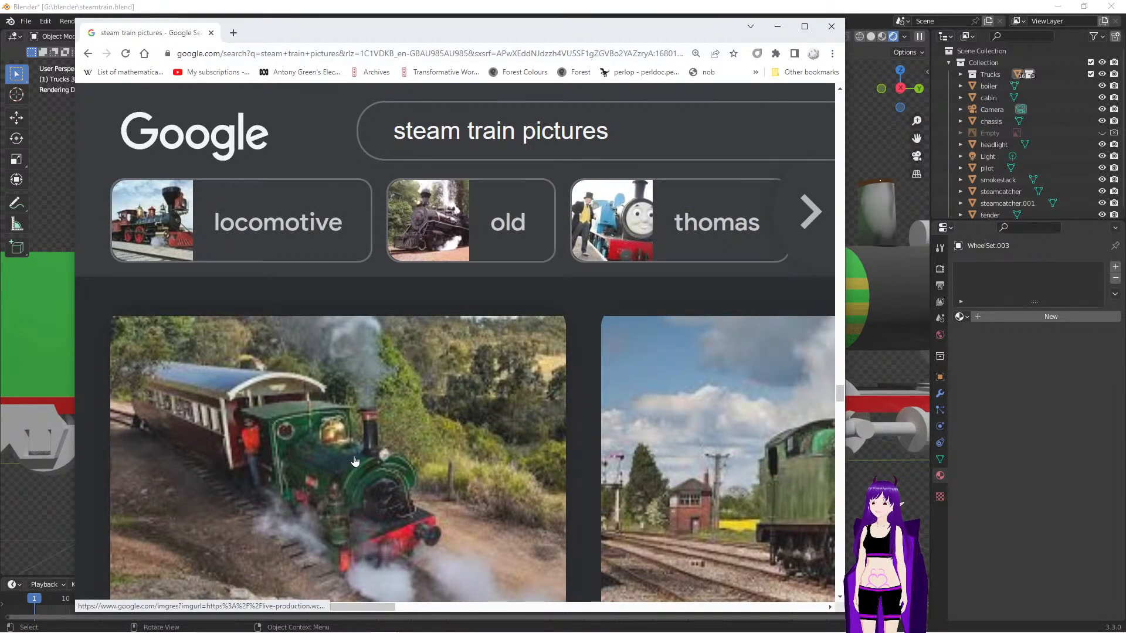
scroll(358, 440, down, 2)
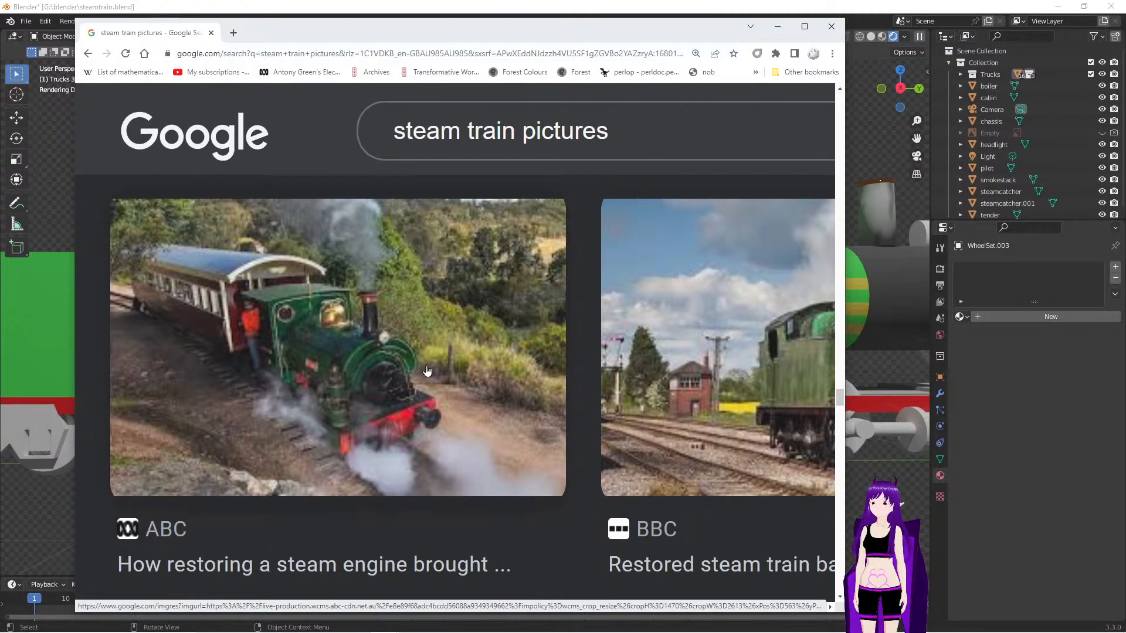
scroll(422, 373, down, 9)
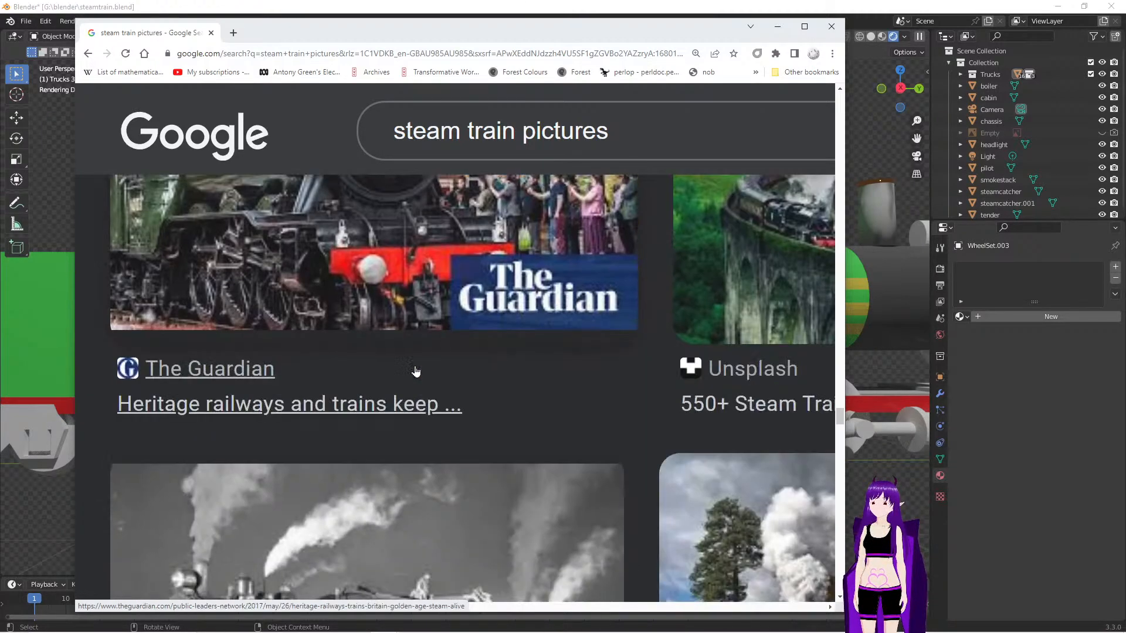
scroll(415, 371, up, 1)
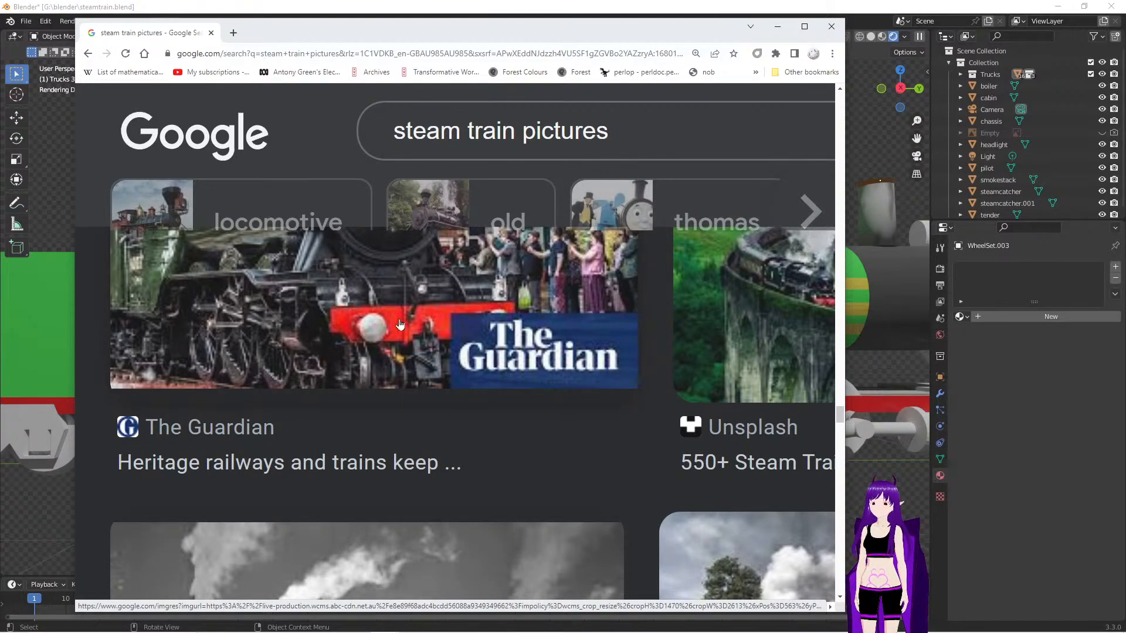
scroll(400, 325, down, 6)
scroll(359, 339, down, 2)
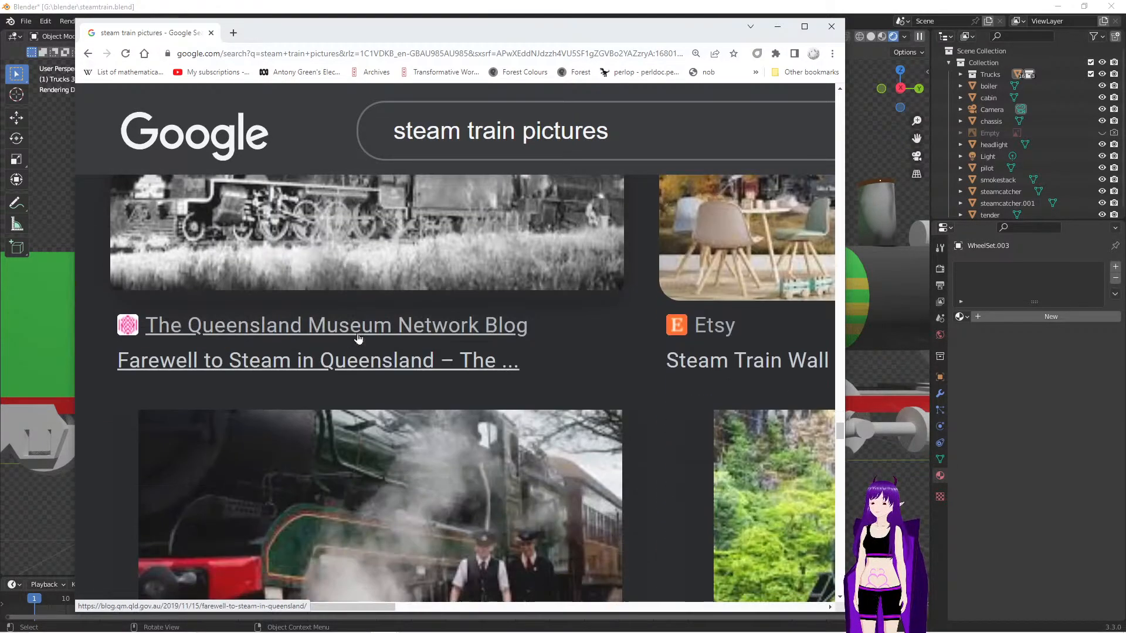
scroll(358, 339, down, 3)
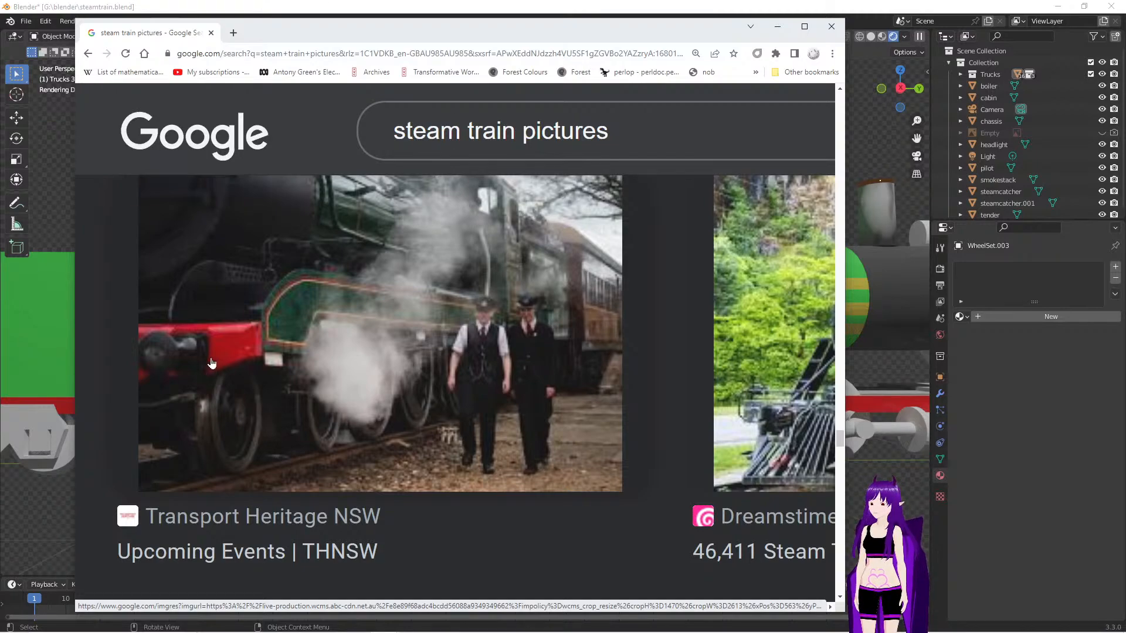
scroll(303, 431, down, 7)
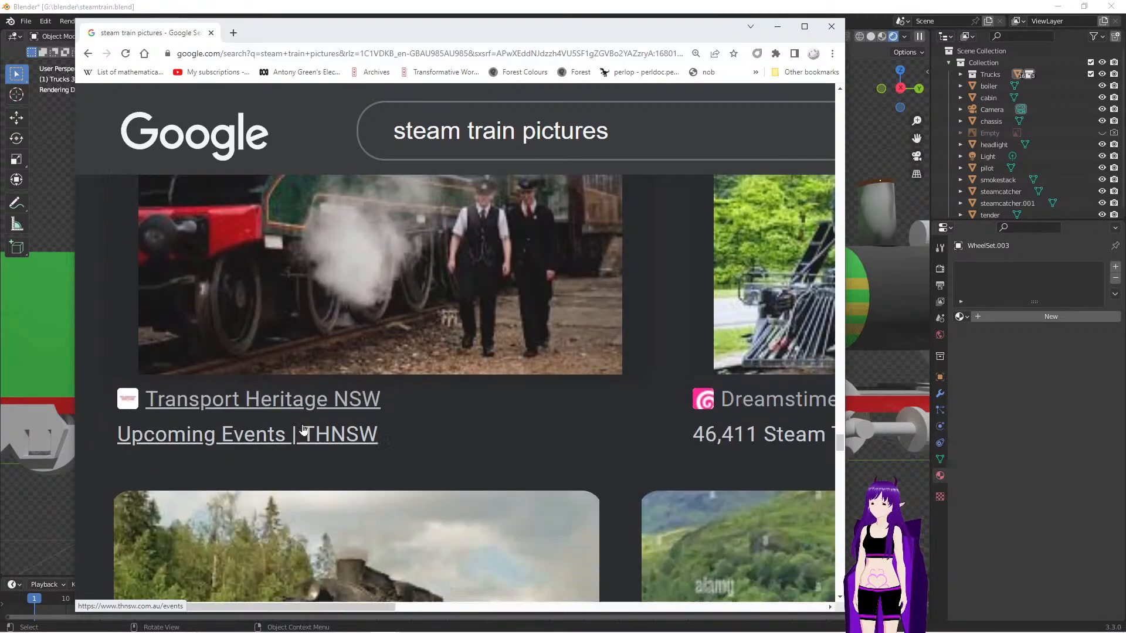
scroll(434, 346, down, 5)
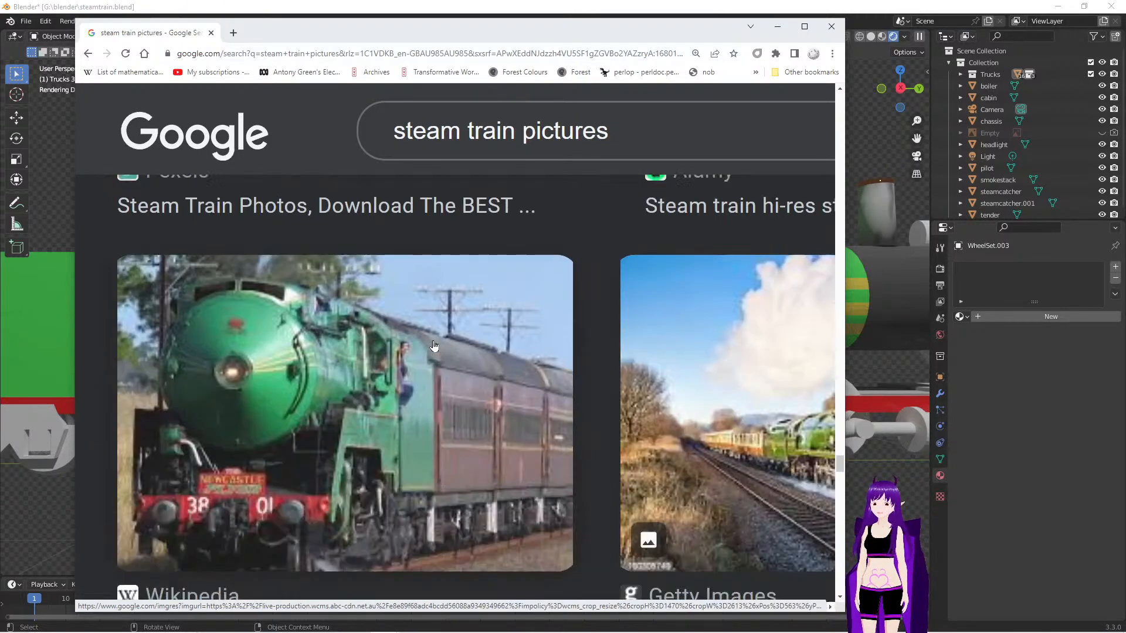
scroll(434, 346, down, 2)
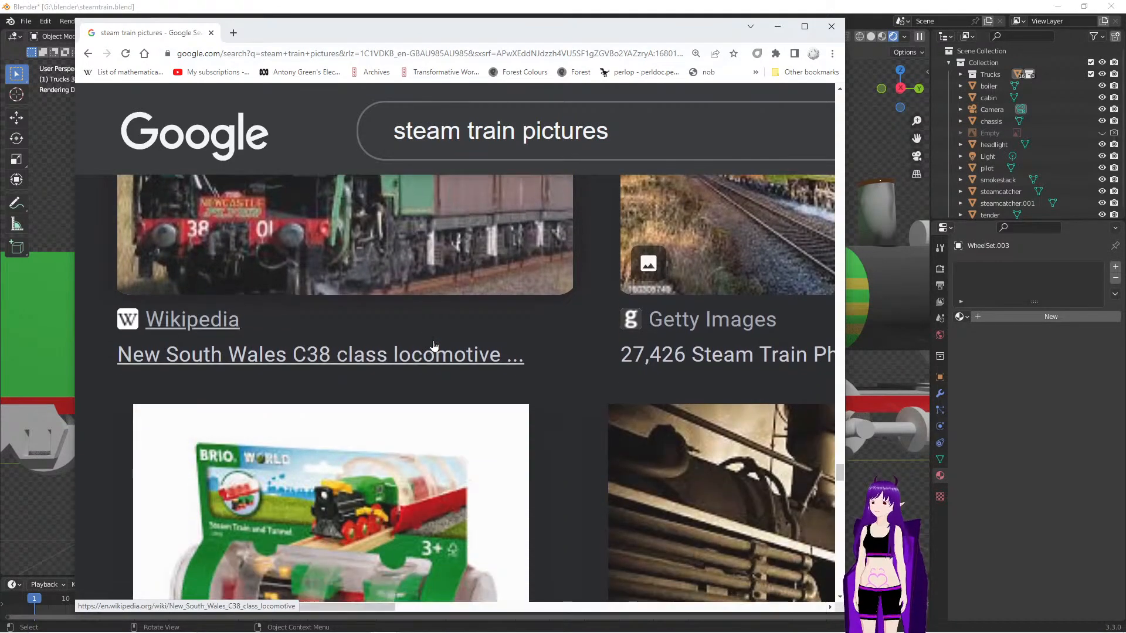
scroll(432, 350, up, 4)
scroll(429, 348, down, 1)
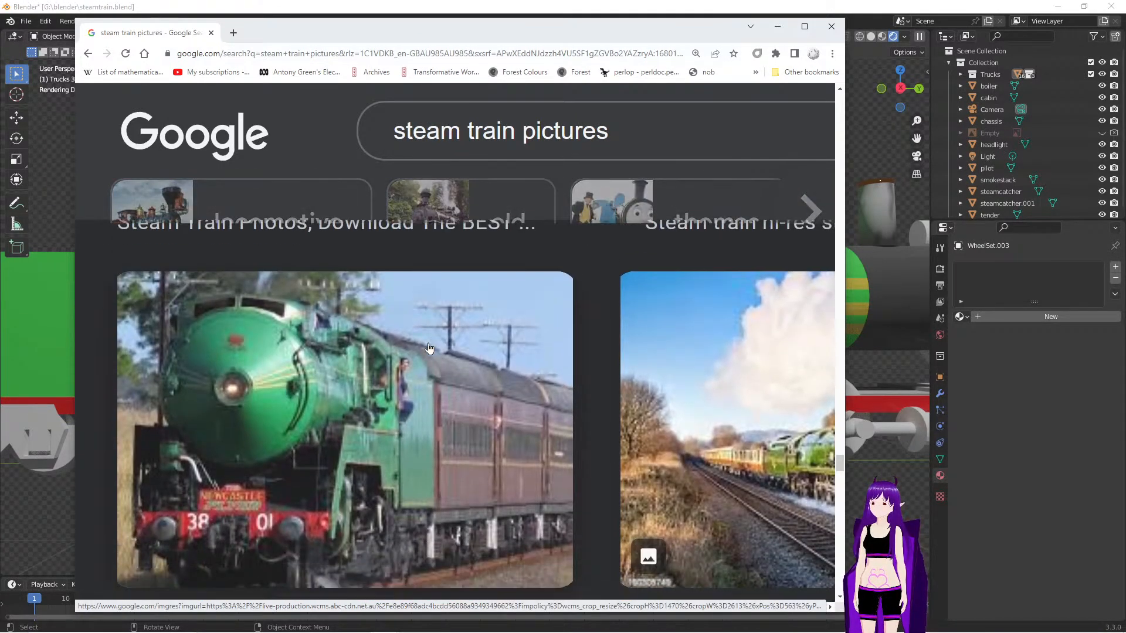
Switch back to Blender and give the selected wheelset a new material named "wheel"
key(alt+Tab)
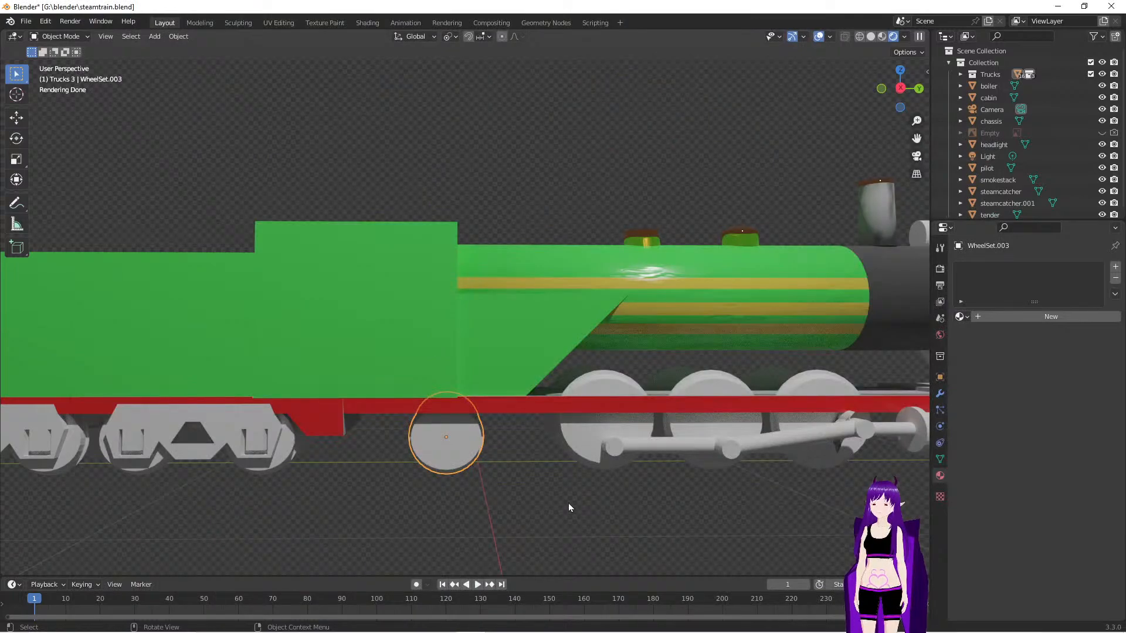
mouse_move(569, 504)
middle_down()
mouse_move(516, 495)
mouse_move(570, 495)
middle_up()
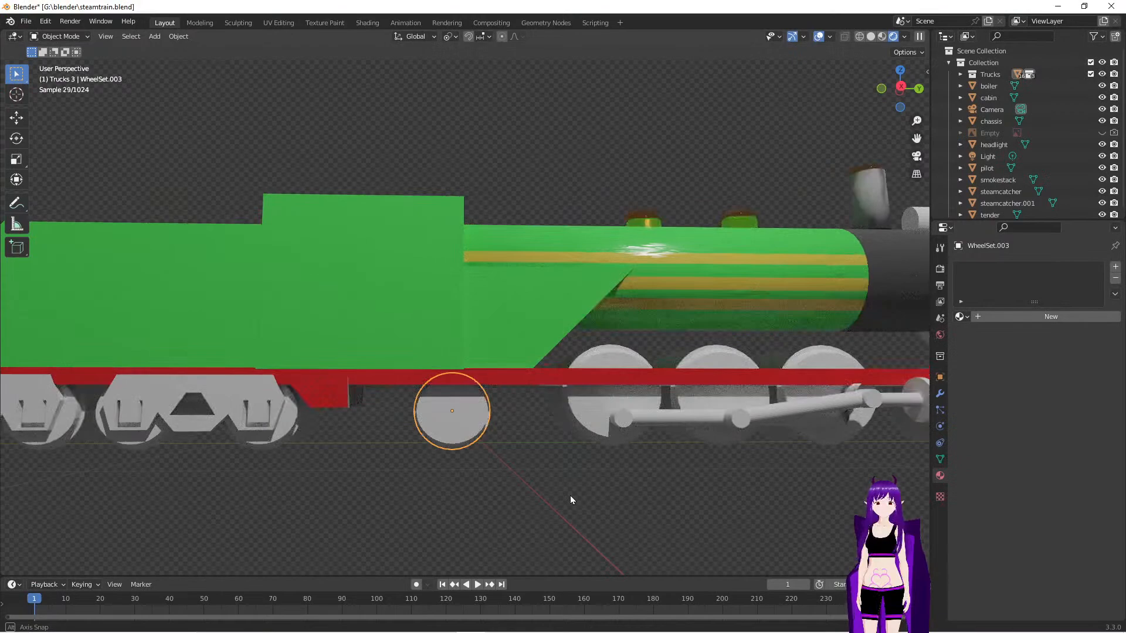
click(1028, 315)
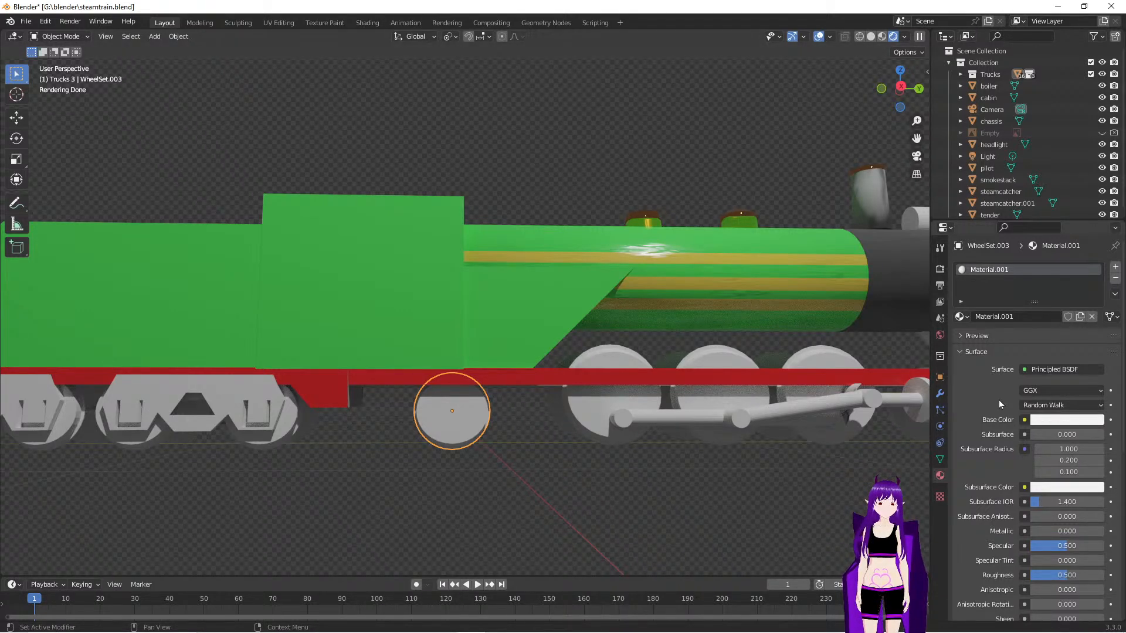
key(ctrl+z)
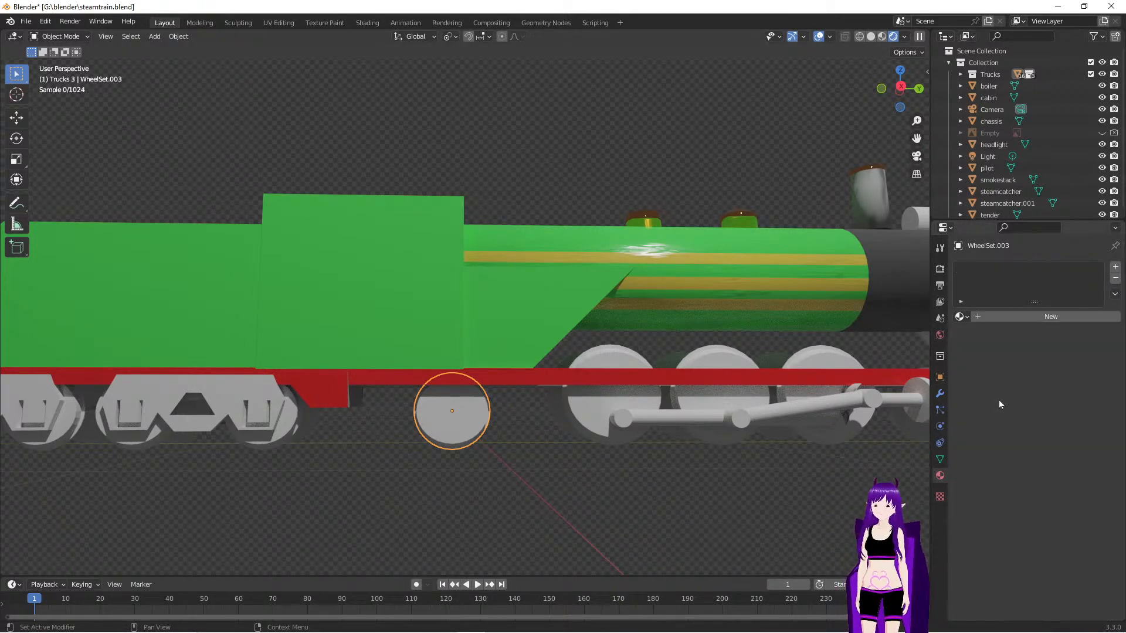
click(962, 316)
click(1019, 319)
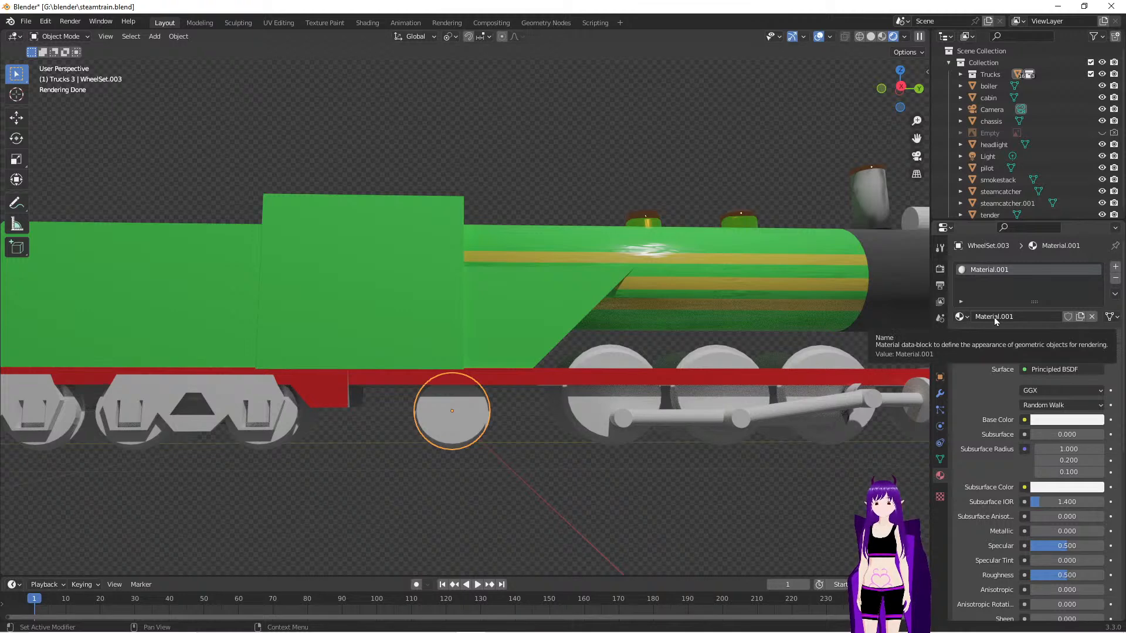
double_click(994, 317)
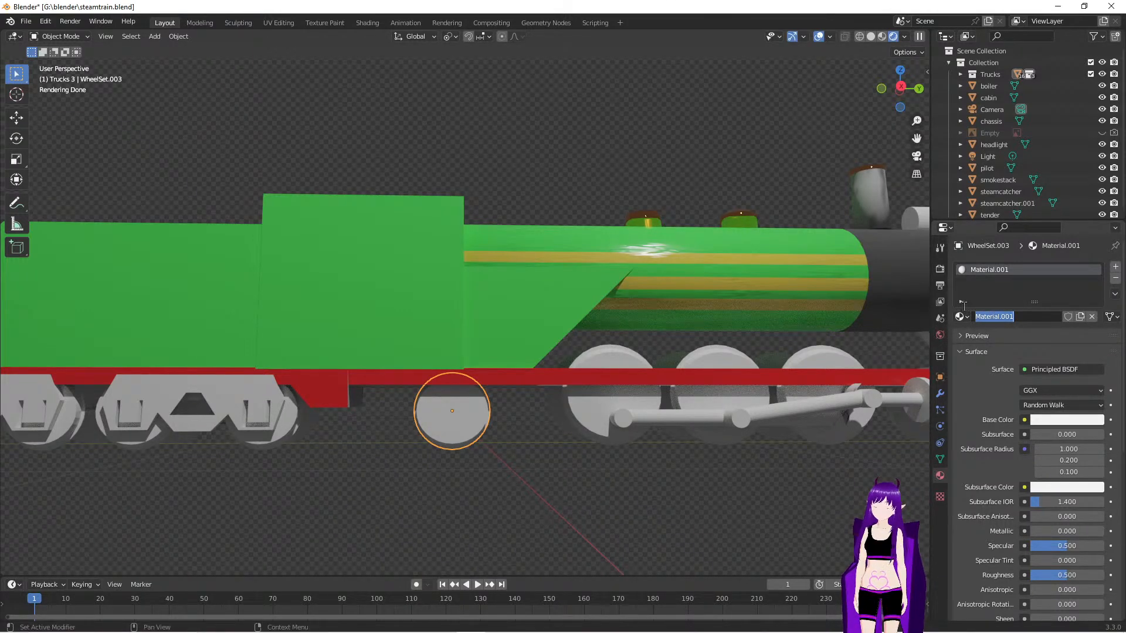
text(we)
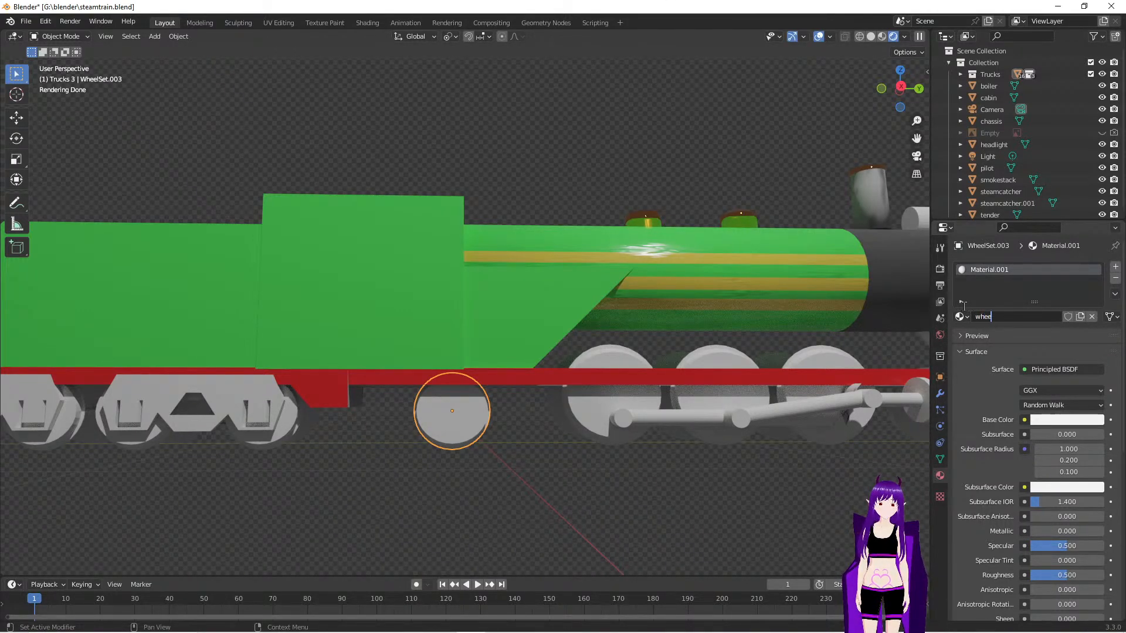
text(eel)
key(Return)
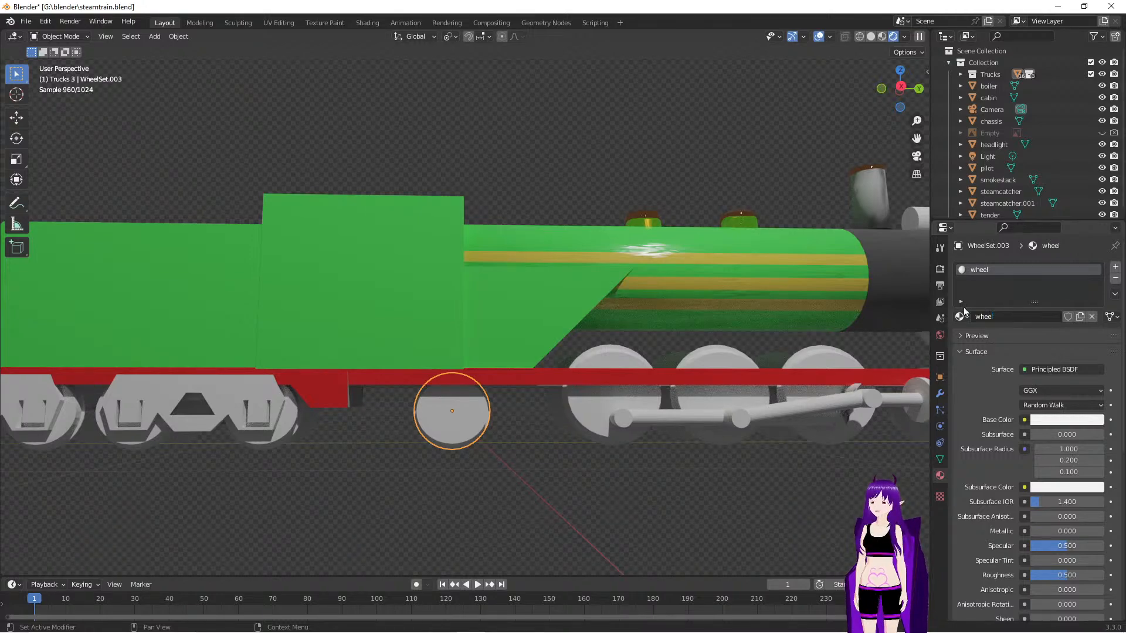
In the Shading workspace, darken the wheel material's Base Color to near-black with a V value of 0.012
click(373, 22)
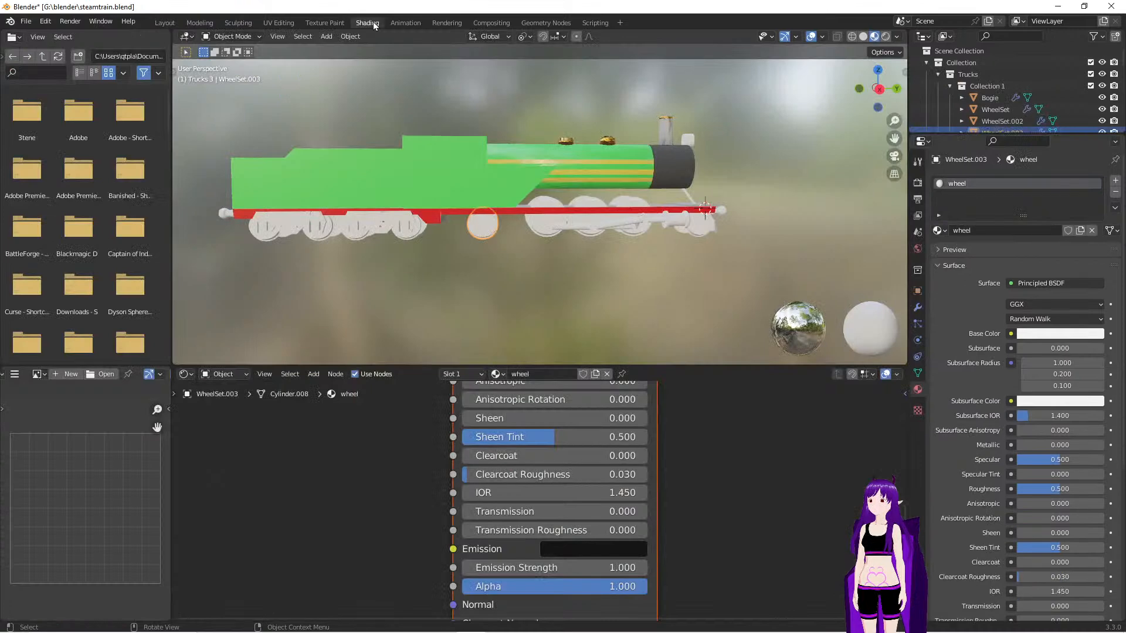
scroll(564, 341, up, 4)
middle_drag(699, 463, 746, 399)
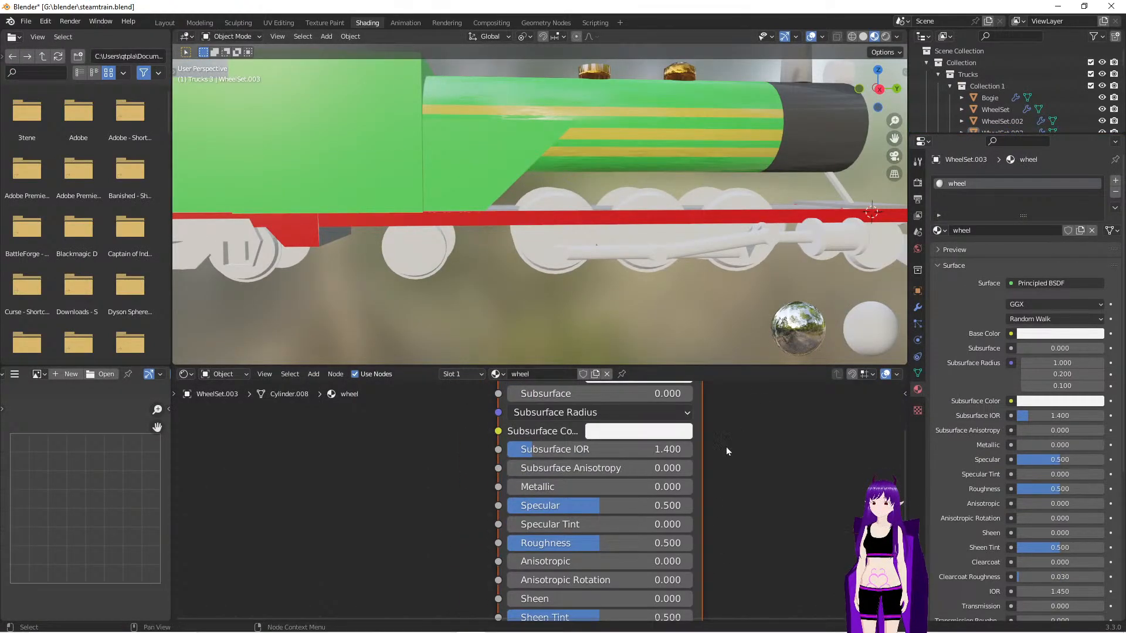
middle_drag(729, 465, 710, 625)
scroll(597, 522, up, 1)
scroll(597, 521, down, 1)
click(610, 536)
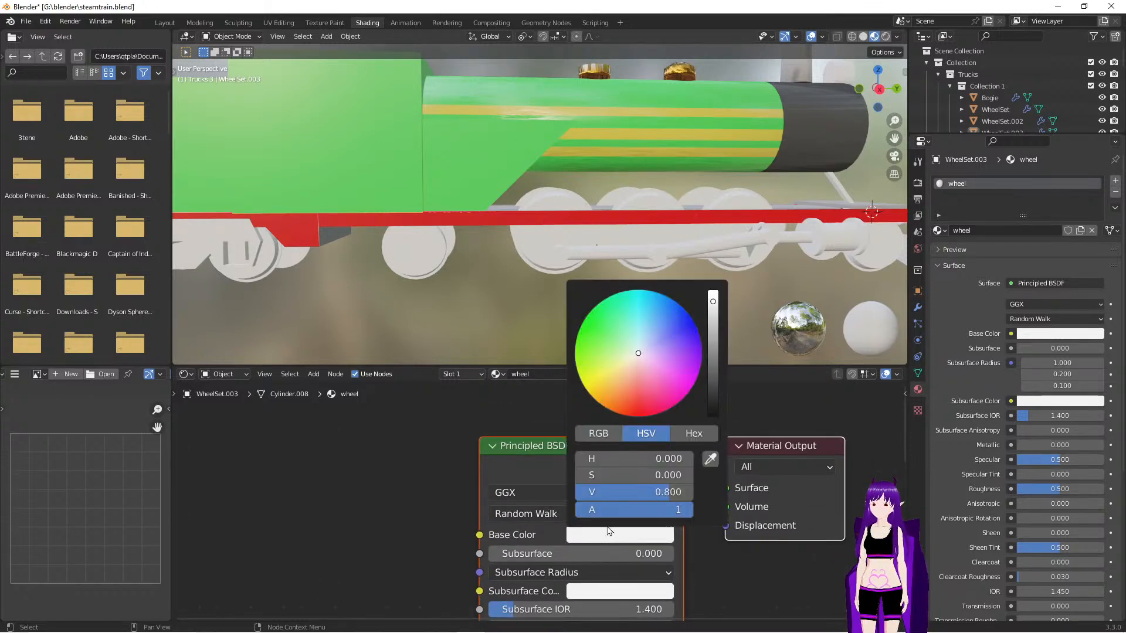
drag(713, 302, 713, 403)
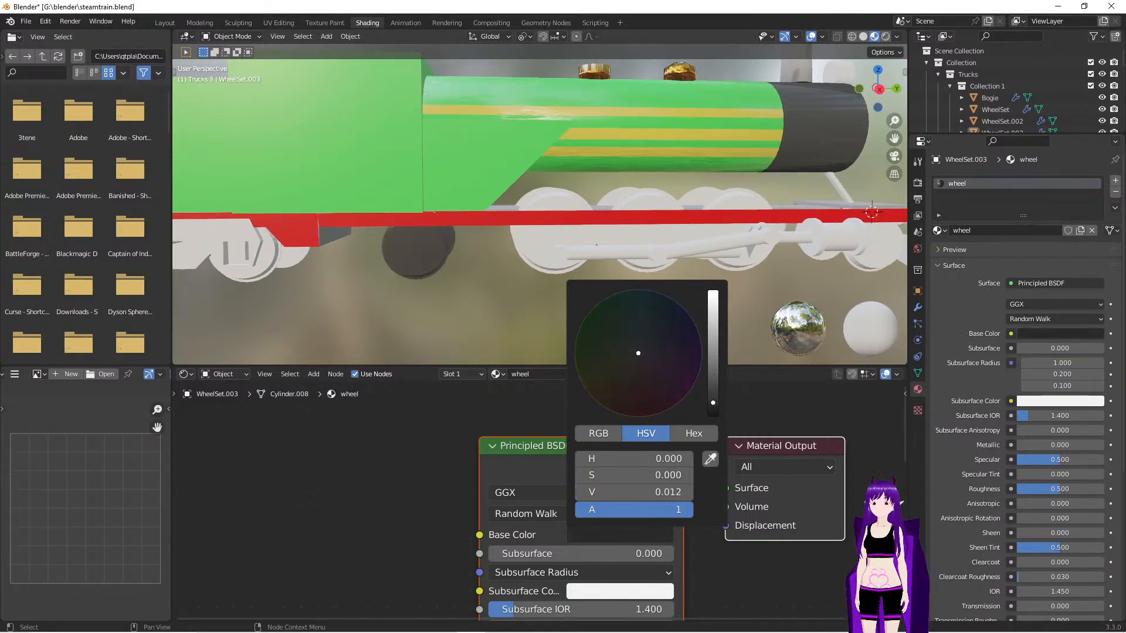
Set the wheel material's Roughness to 0.25 in the Principled BSDF node
scroll(839, 449, down, 2)
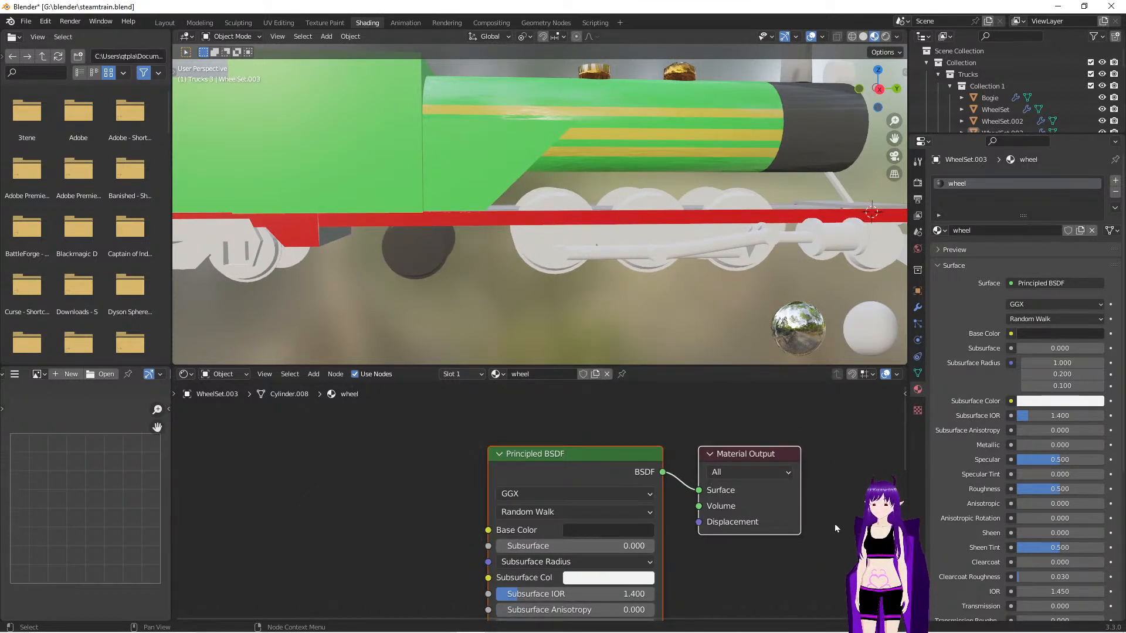
middle_drag(832, 525, 831, 445)
scroll(761, 566, up, 3)
middle_drag(750, 578, 739, 469)
scroll(740, 508, up, 1)
drag(566, 513, 506, 513)
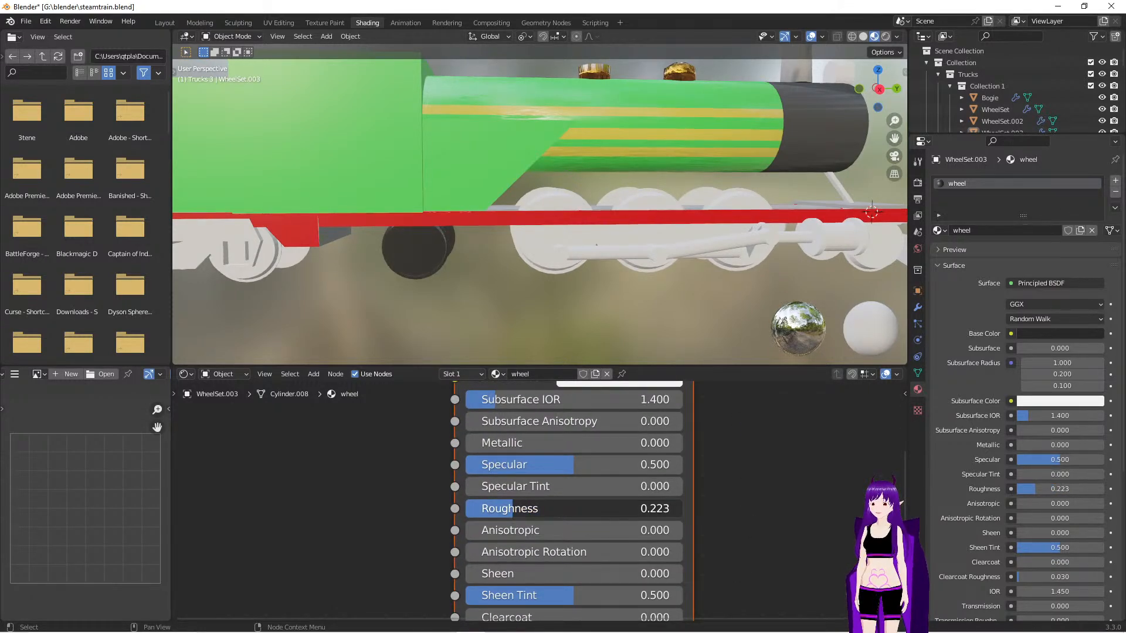
click(669, 510)
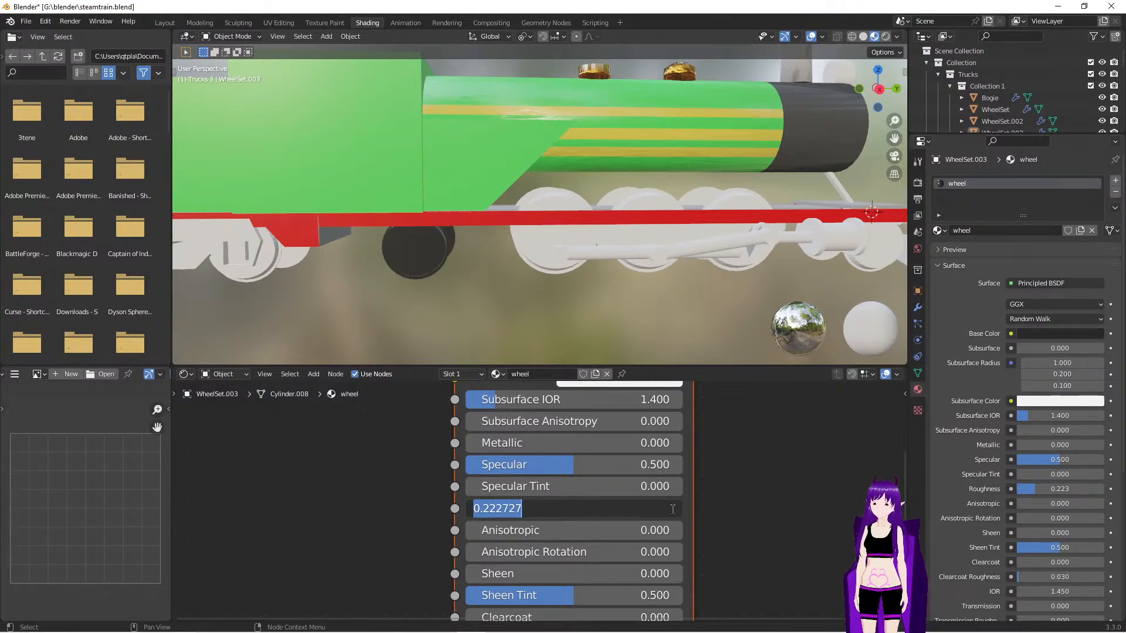
click(670, 509)
key(BackSpace)
key(BackSpace)
key(BackSpace)
key(BackSpace)
key(BackSpace)
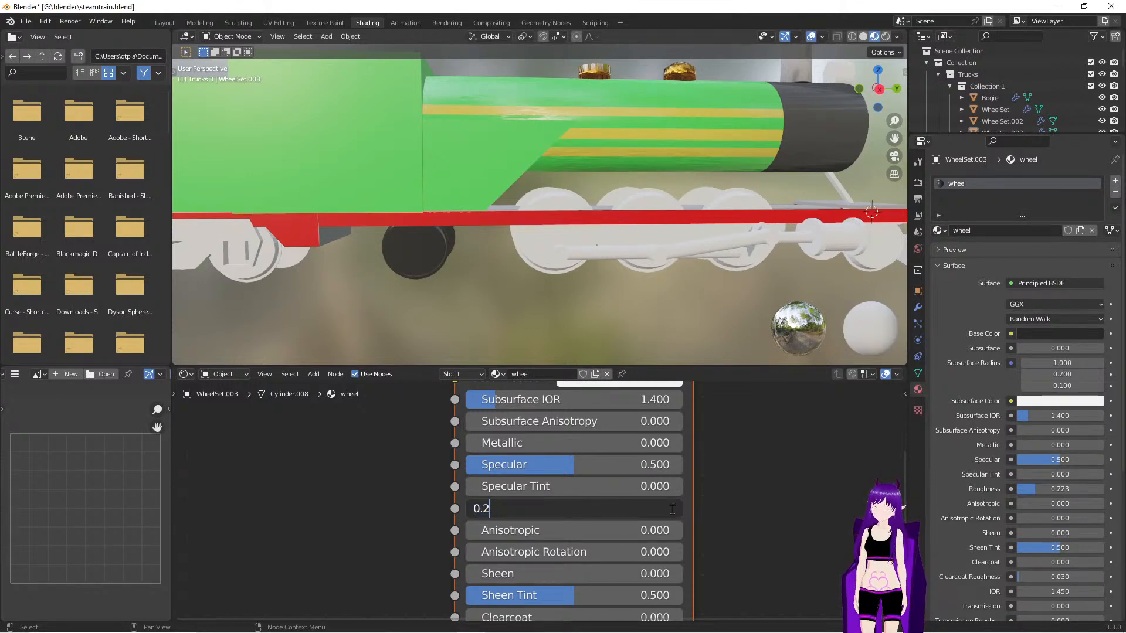
text(5)
key(Return)
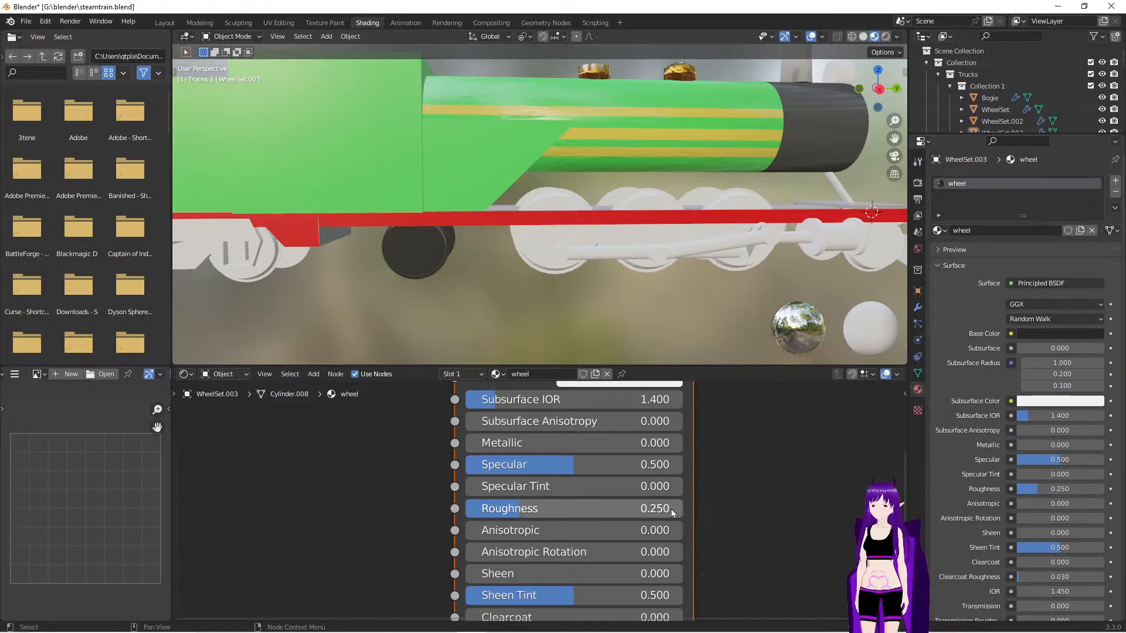
Set the wheel material's Metallic to 0.25 in the Principled BSDF node
mouse_move(645, 443)
mouse_down()
mouse_move(760, 444)
mouse_move(643, 443)
mouse_up()
click(643, 442)
click(627, 444)
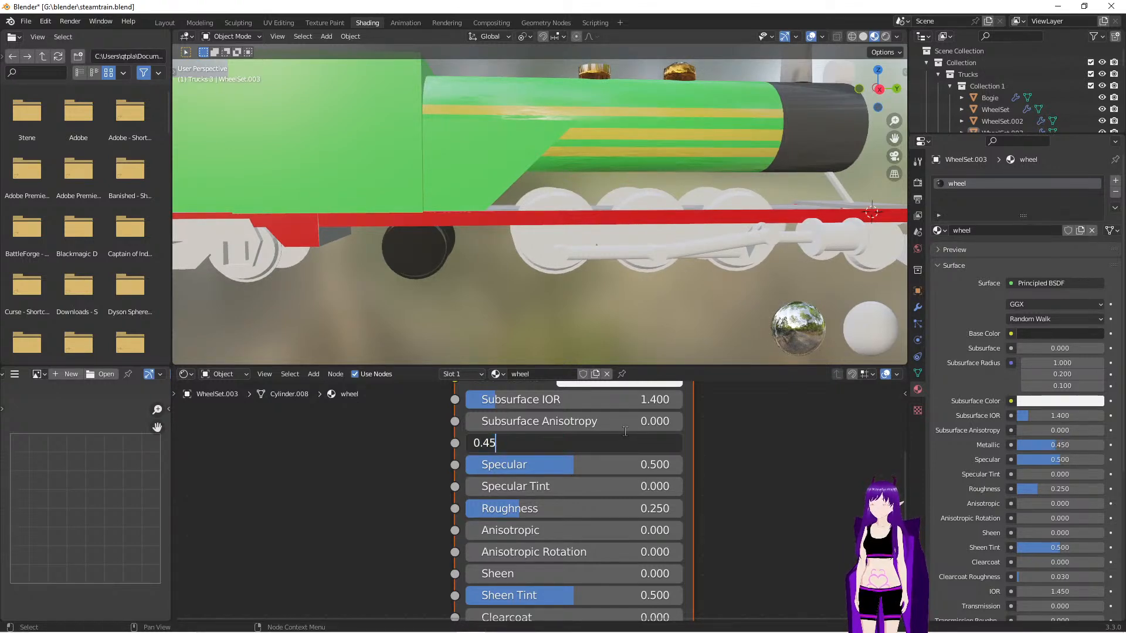
text(2)
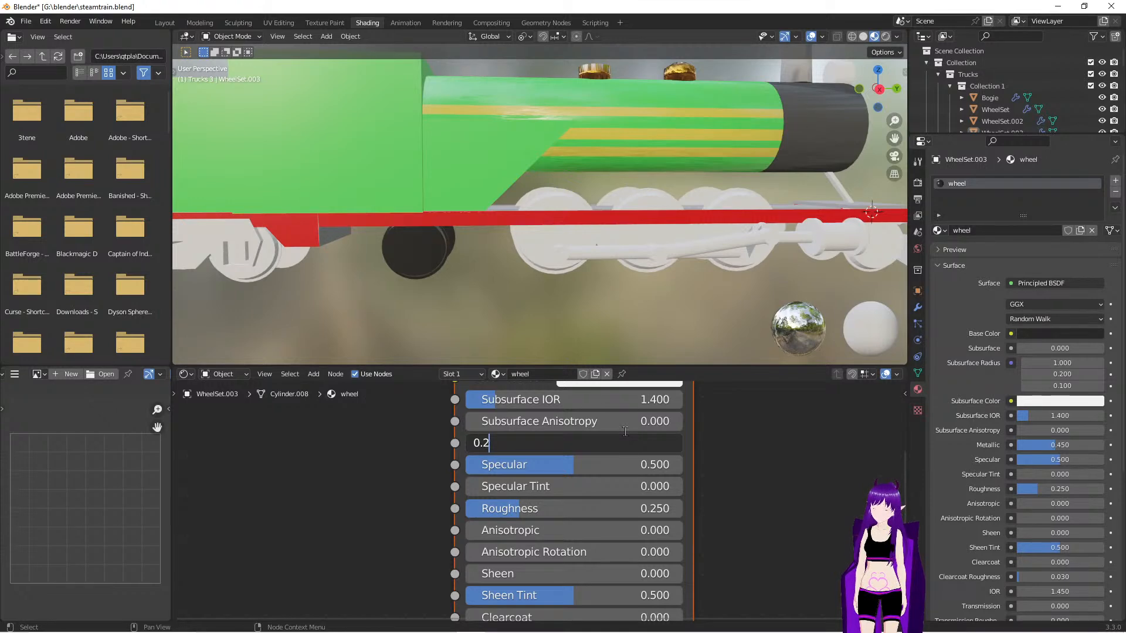
text(5)
key(Return)
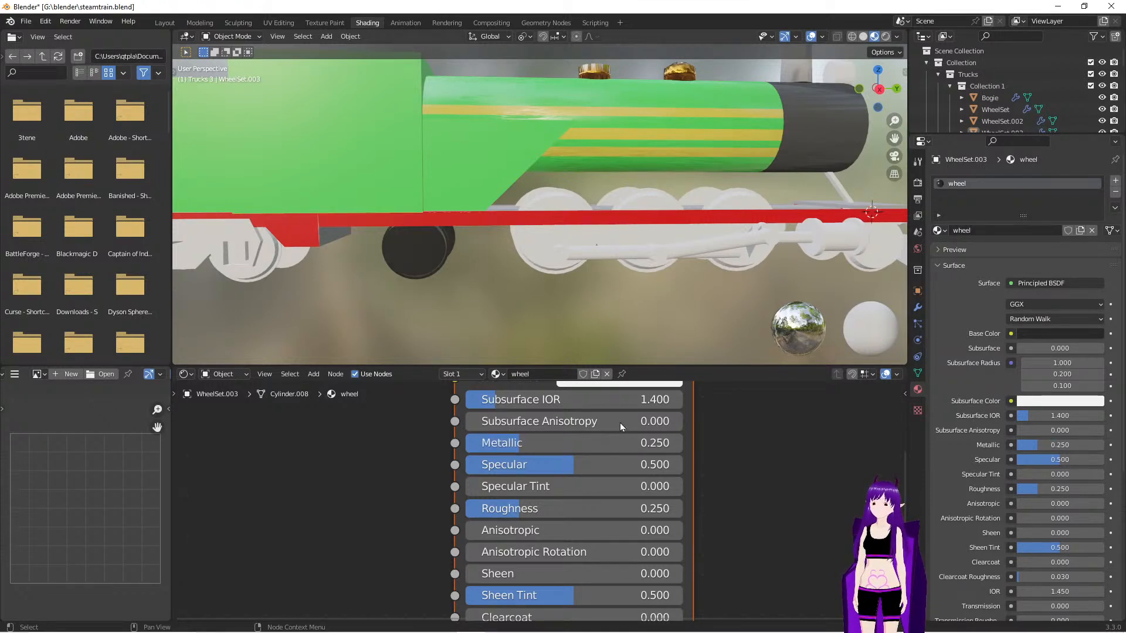
In the Layout workspace, enter Edit Mode on the wheelset under the cab and select the near wheel's tread face loop
middle_drag(469, 302, 517, 310)
scroll(504, 284, up, 5)
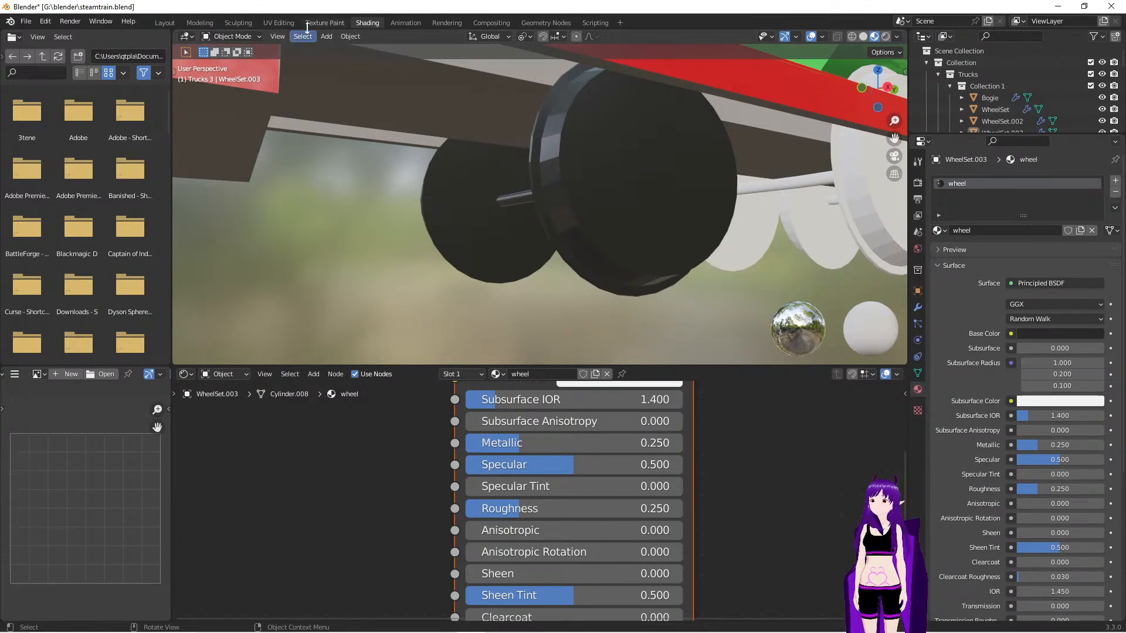
click(166, 22)
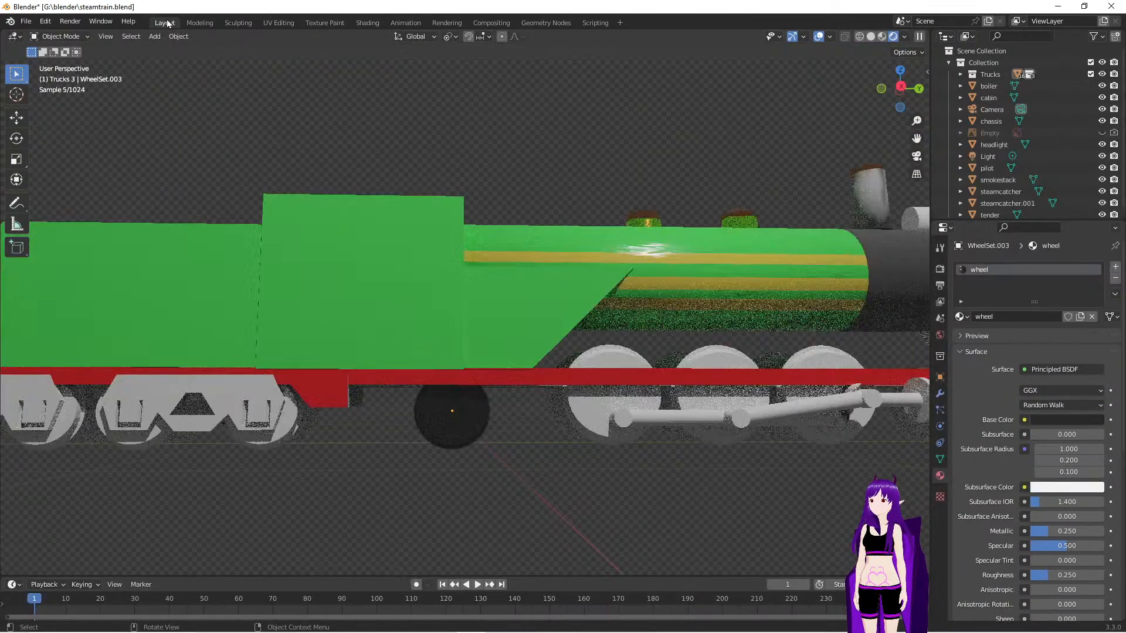
scroll(536, 471, up, 10)
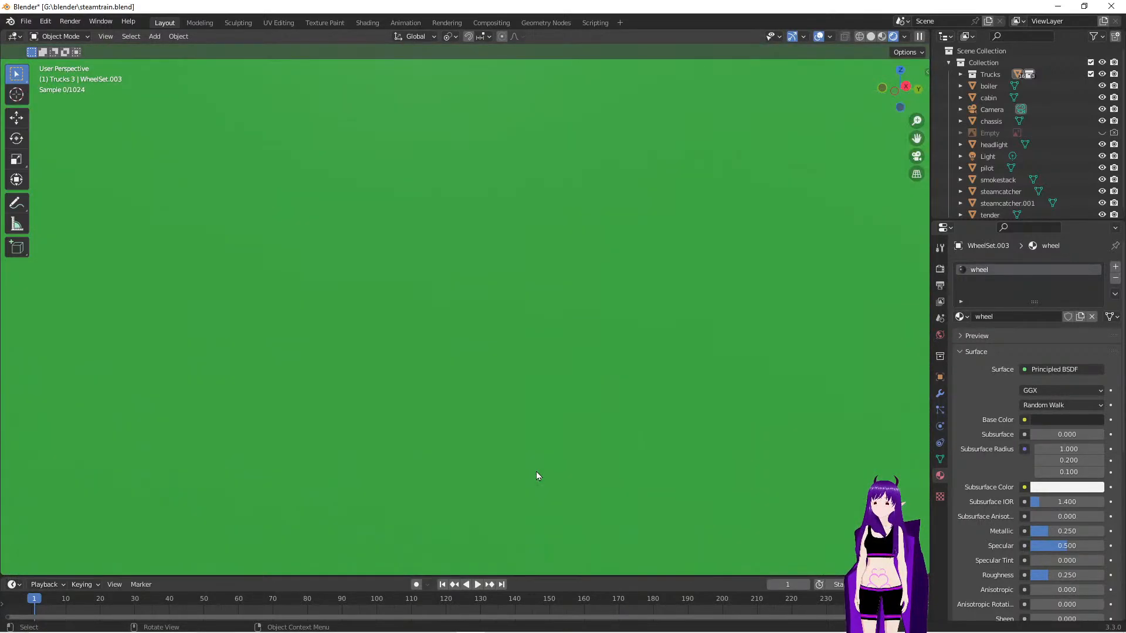
scroll(536, 471, down, 2)
middle_drag(581, 516, 582, 501)
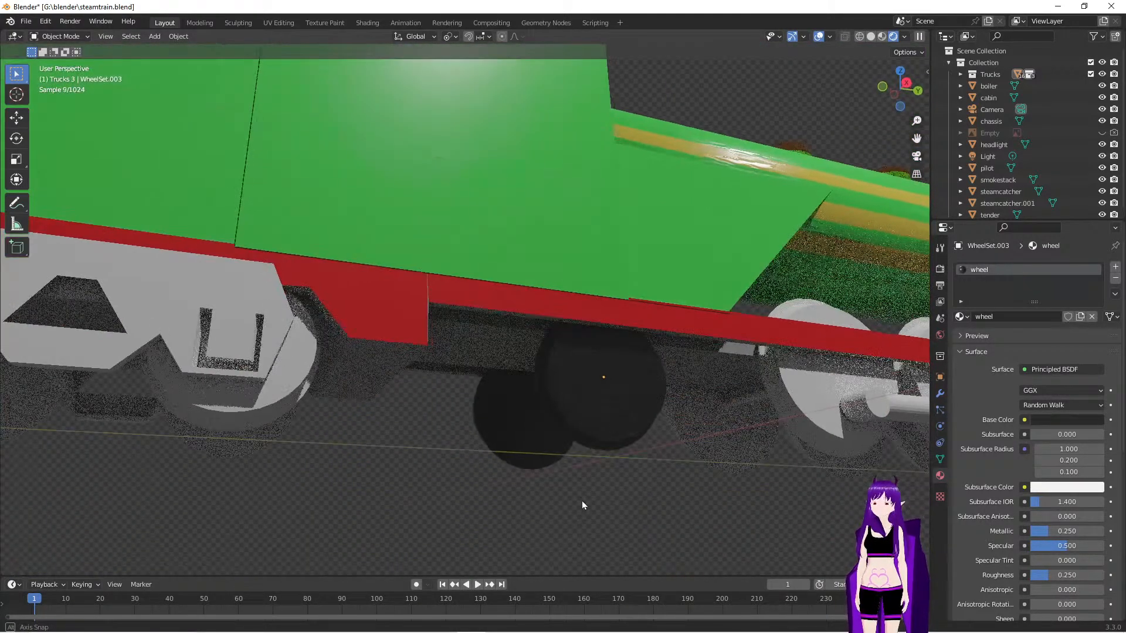
click(553, 402)
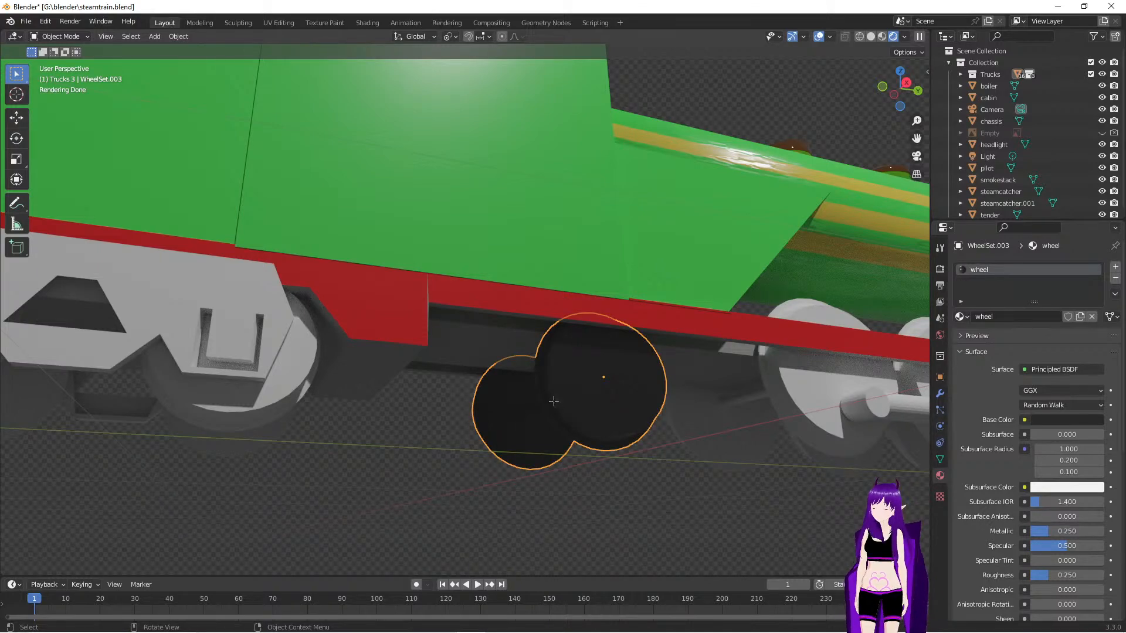
key(Tab)
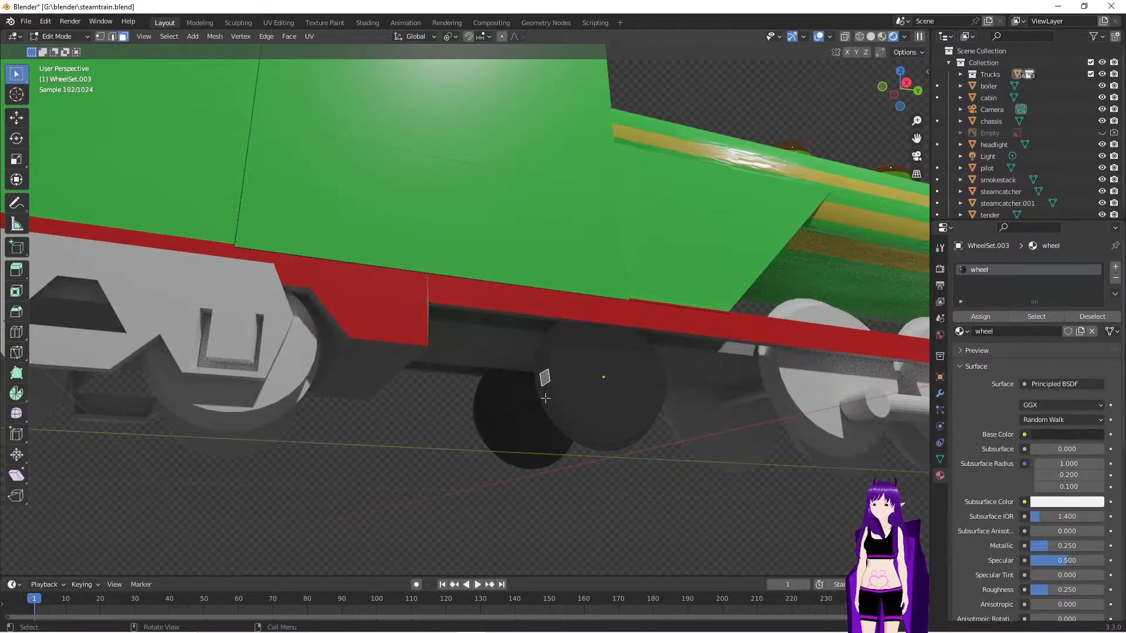
ctrl+click(560, 413)
middle_drag(686, 482, 696, 480)
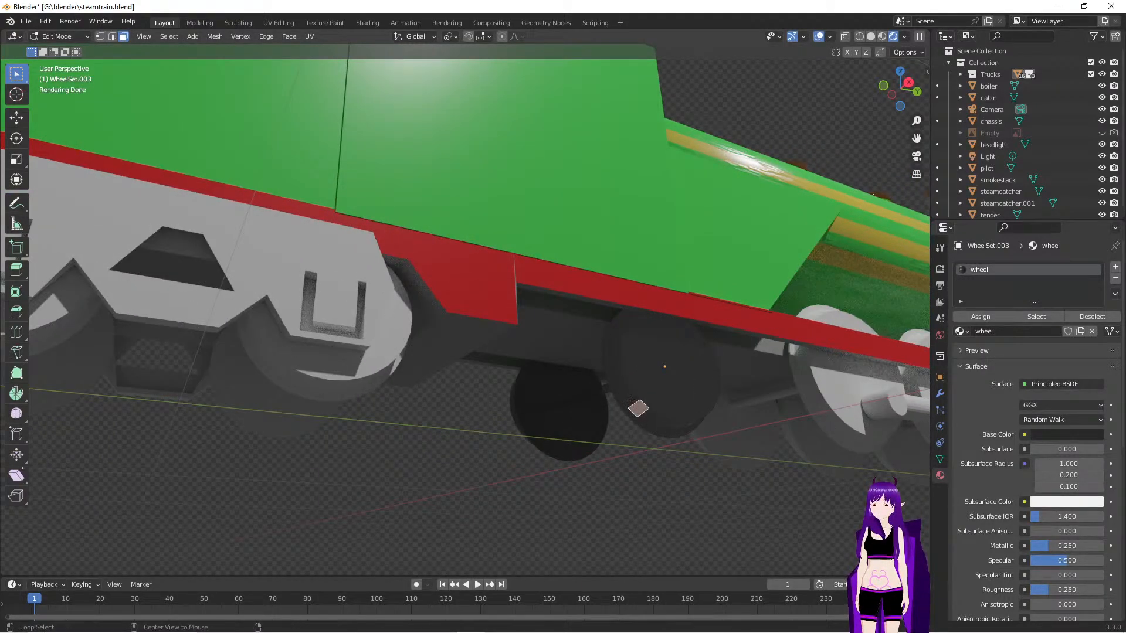
alt+click(648, 416)
Try to add the narrow flange face ring beside the tread to the loop selection
scroll(636, 464, up, 5)
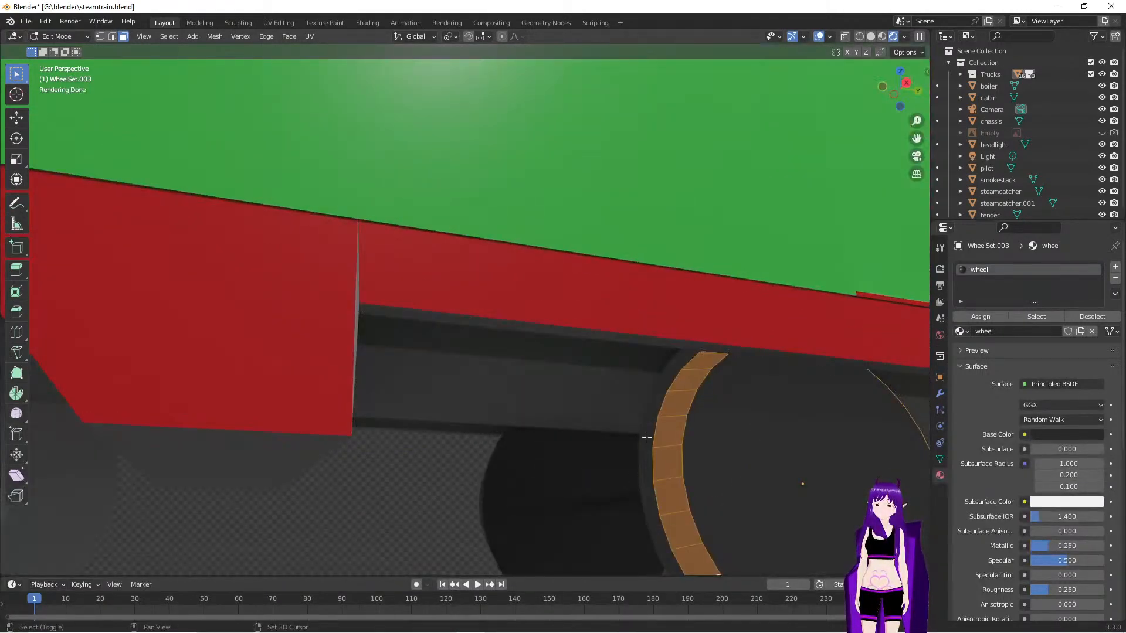
alt+shift+click(646, 435)
alt+shift+click(640, 463)
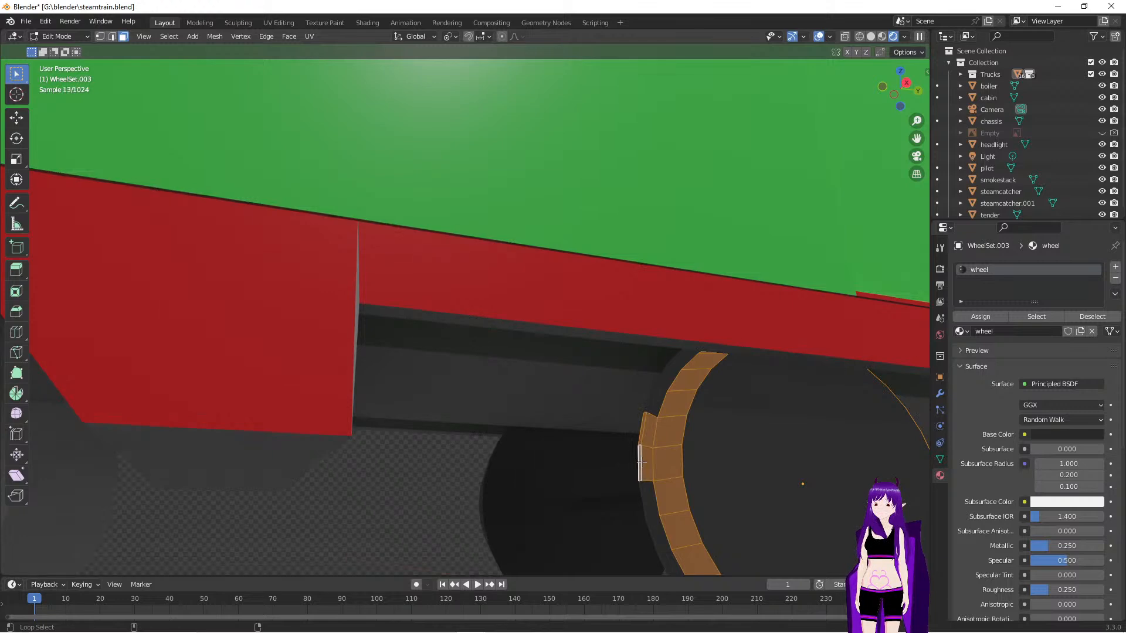
alt+shift+click(654, 408)
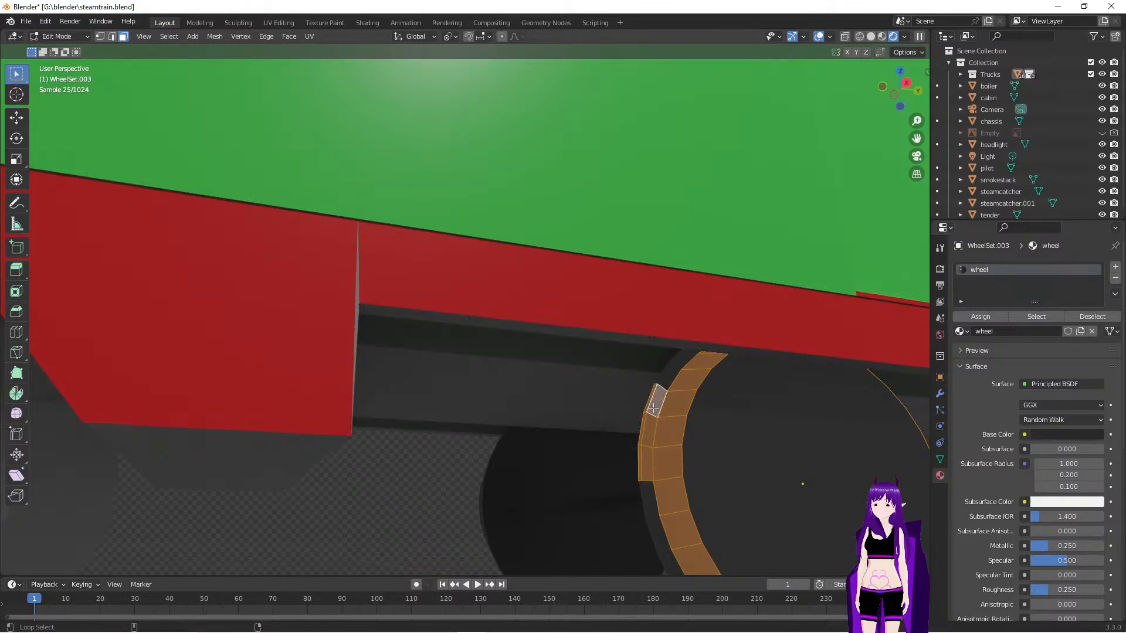
click(647, 492)
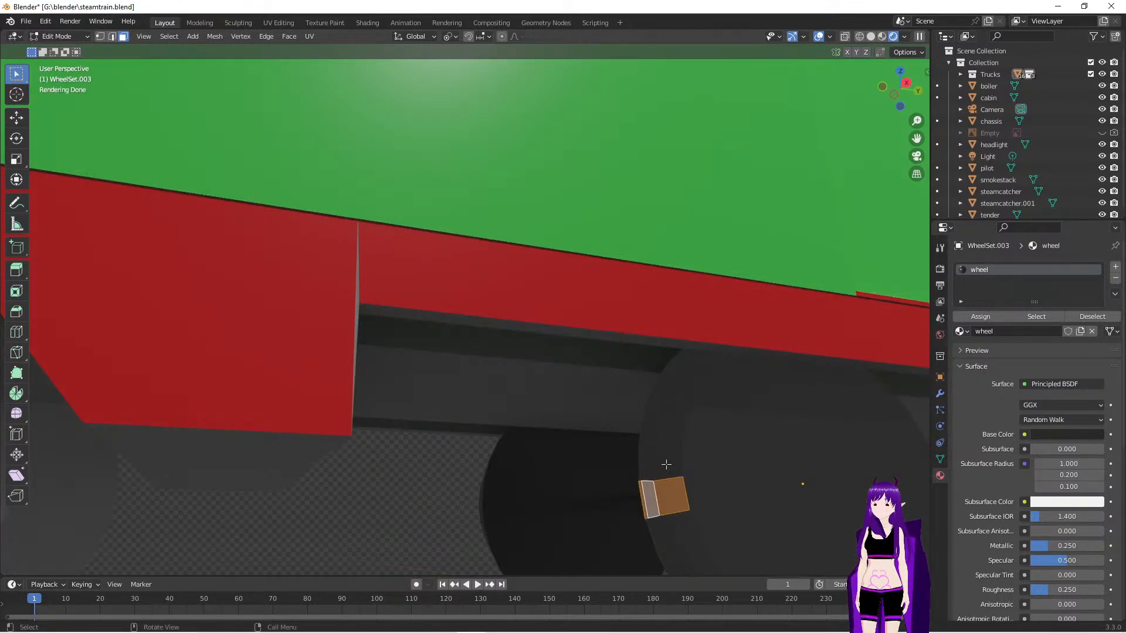
alt+click(657, 435)
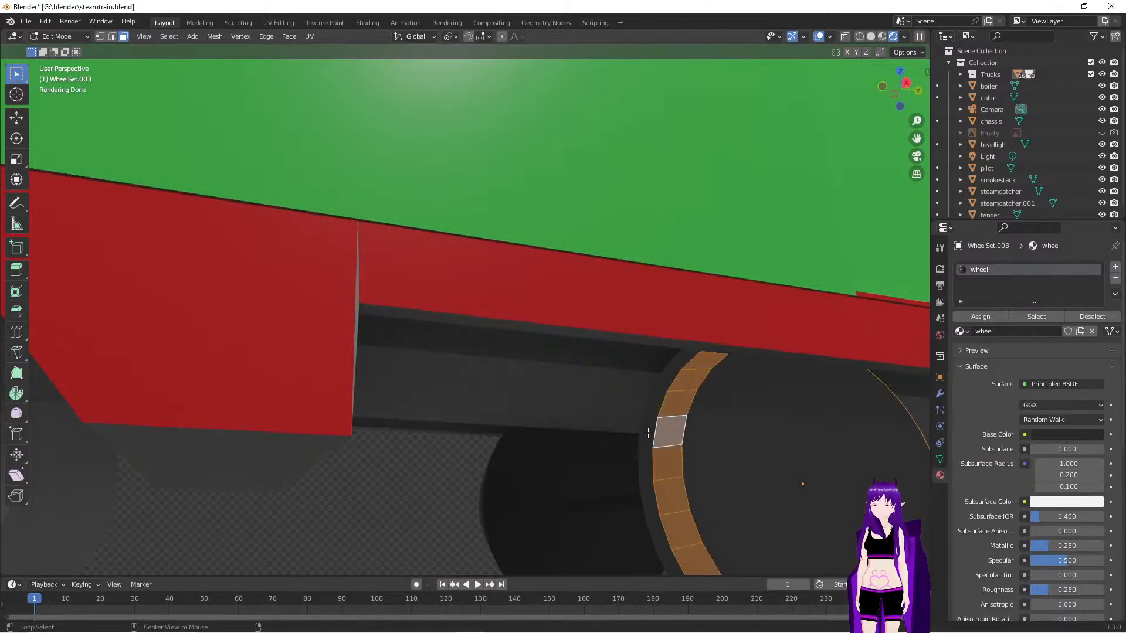
click(648, 432)
alt+click(655, 401)
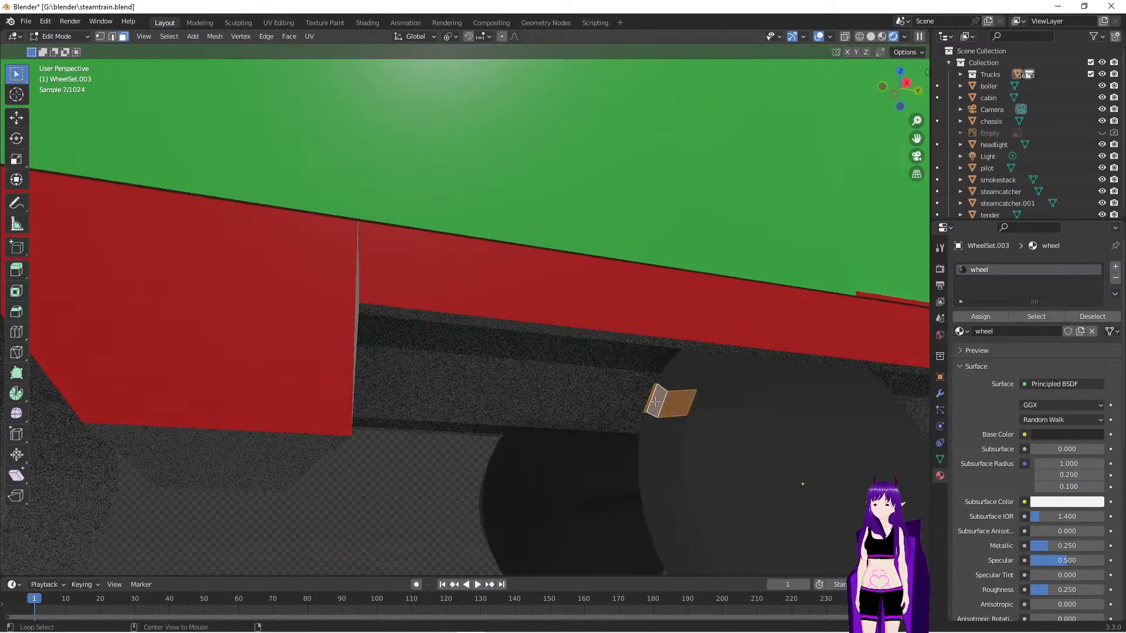
click(651, 433)
click(657, 457)
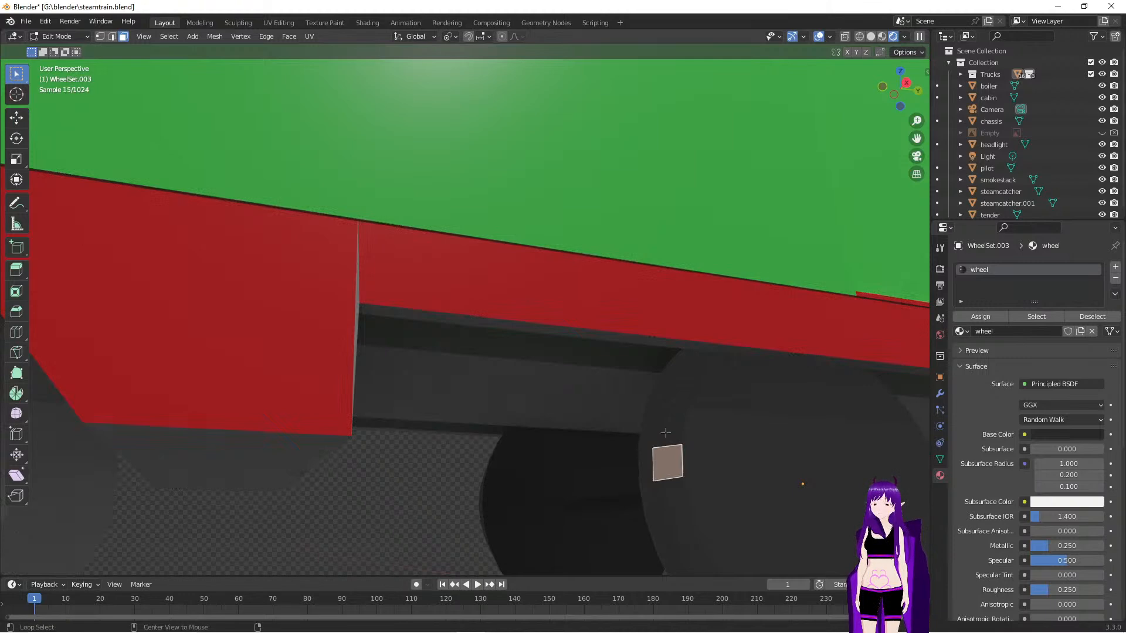
alt+shift+click(666, 434)
alt+click(670, 403)
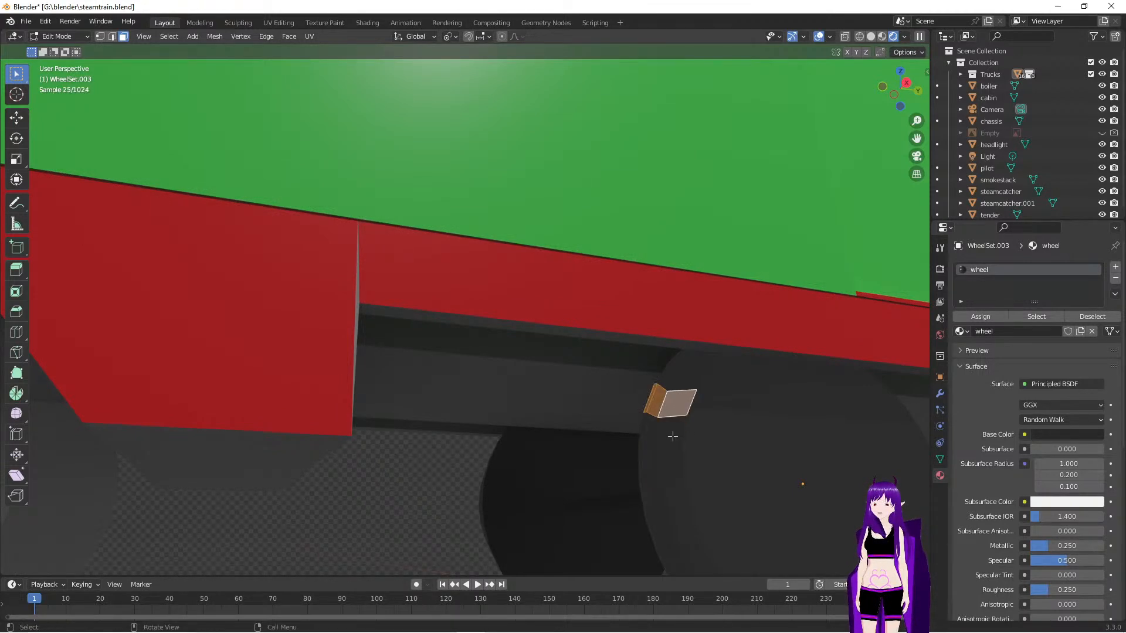
alt+click(672, 436)
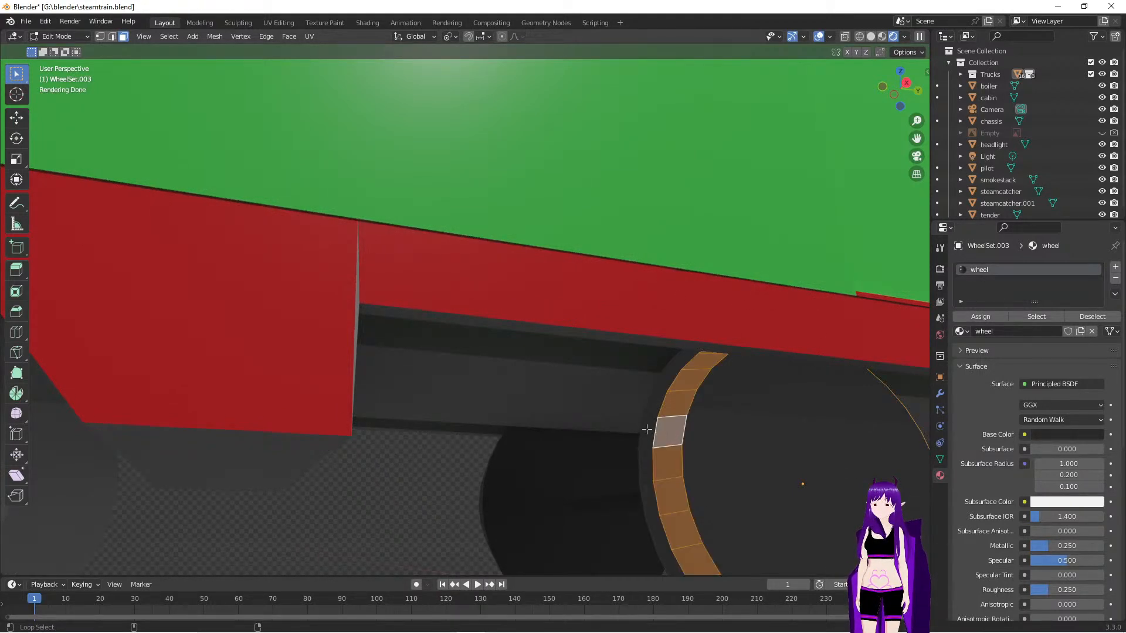
Shade the selected tread faces of the near wheel smooth
mouse_move(711, 444)
middle_down()
mouse_move(677, 434)
mouse_move(705, 436)
middle_up()
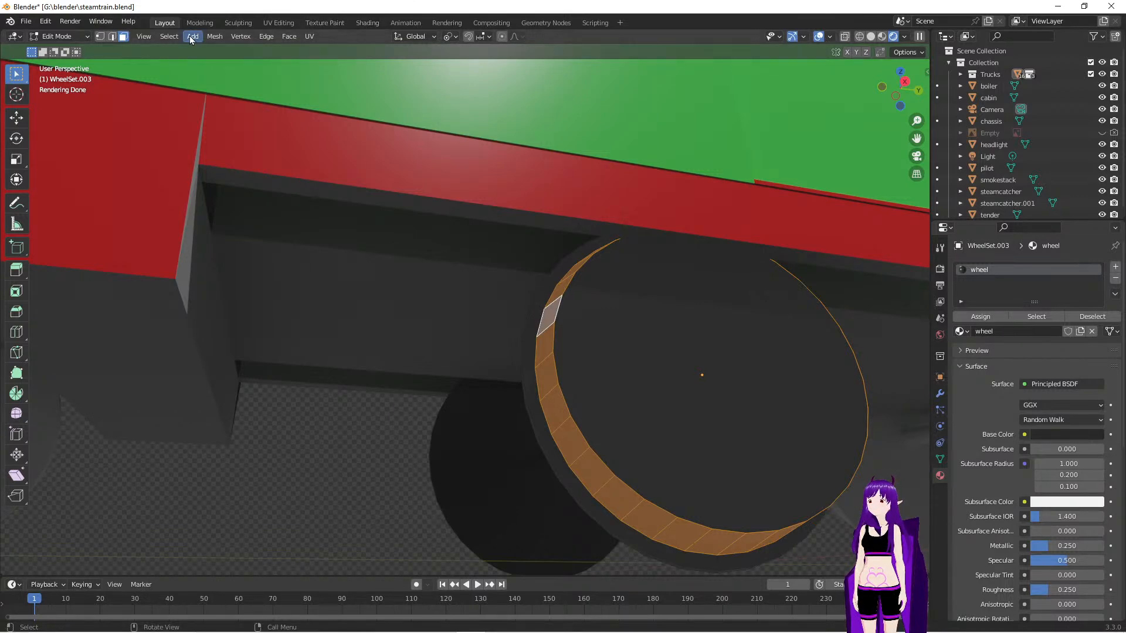
click(265, 34)
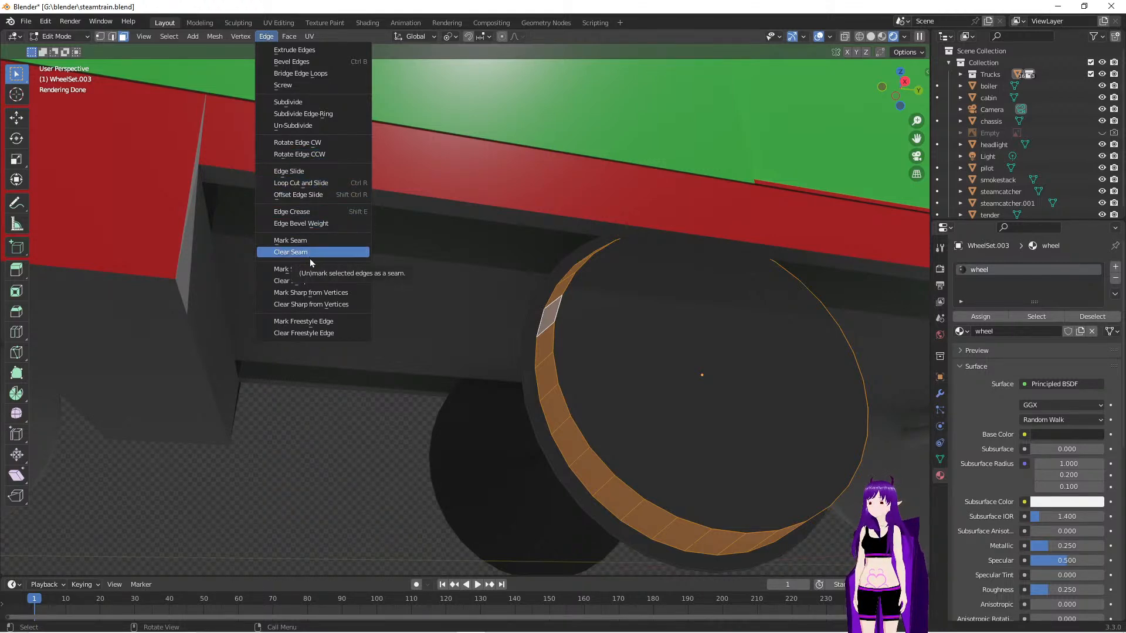
click(285, 38)
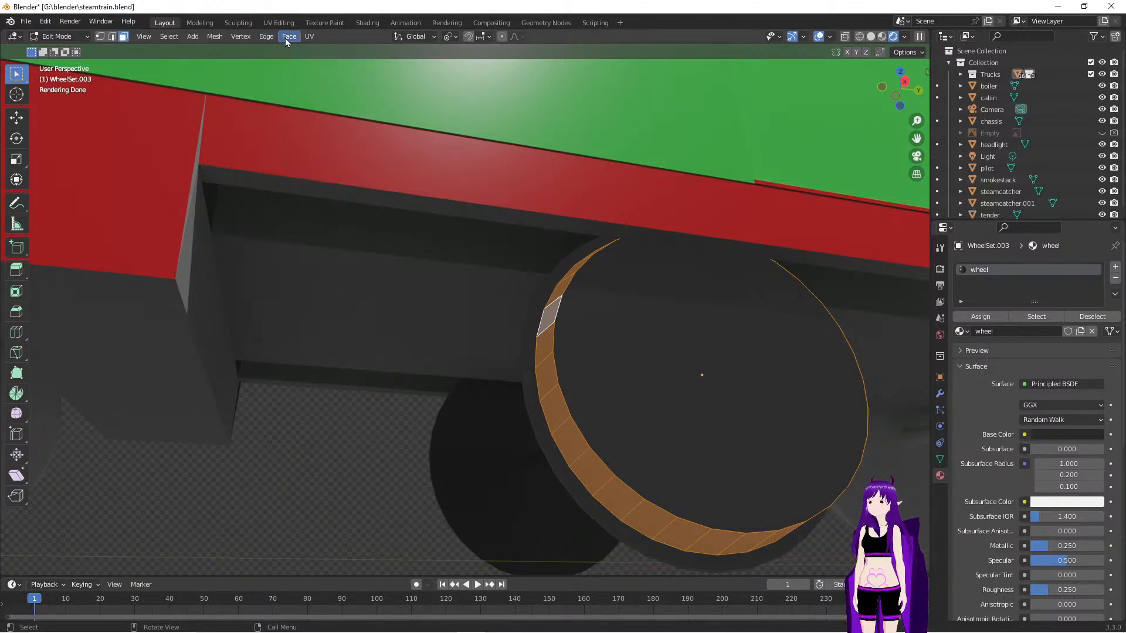
click(286, 37)
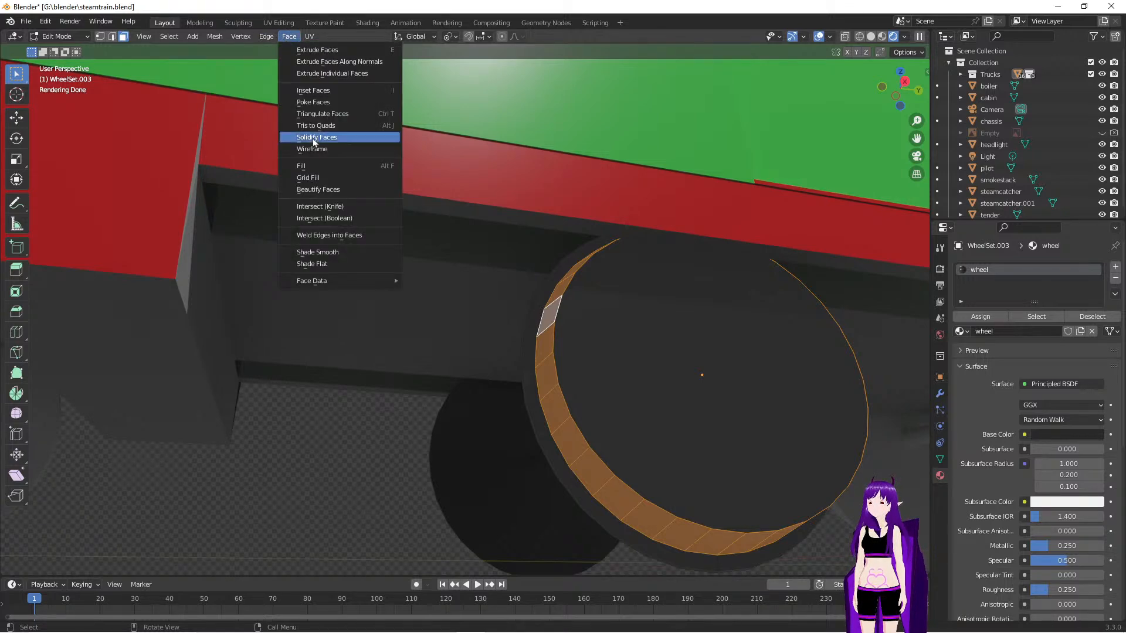
click(344, 252)
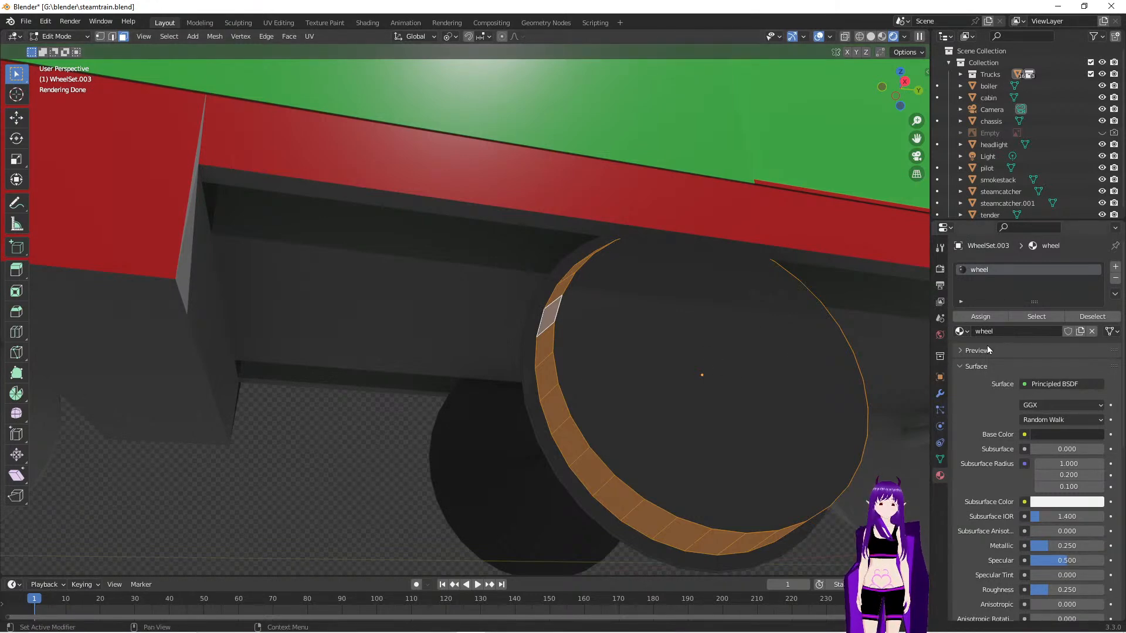
Add a second material named "ShinyBitOfWheel" to the wheelset and assign it to the selected tread faces
click(1116, 267)
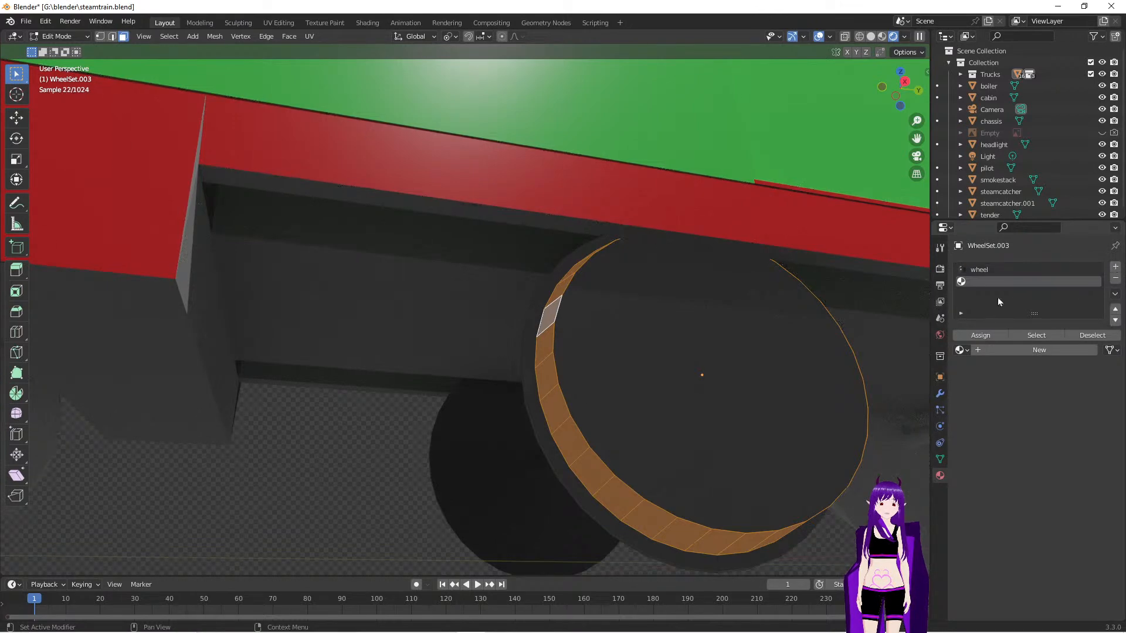
click(991, 335)
click(1023, 349)
double_click(1018, 283)
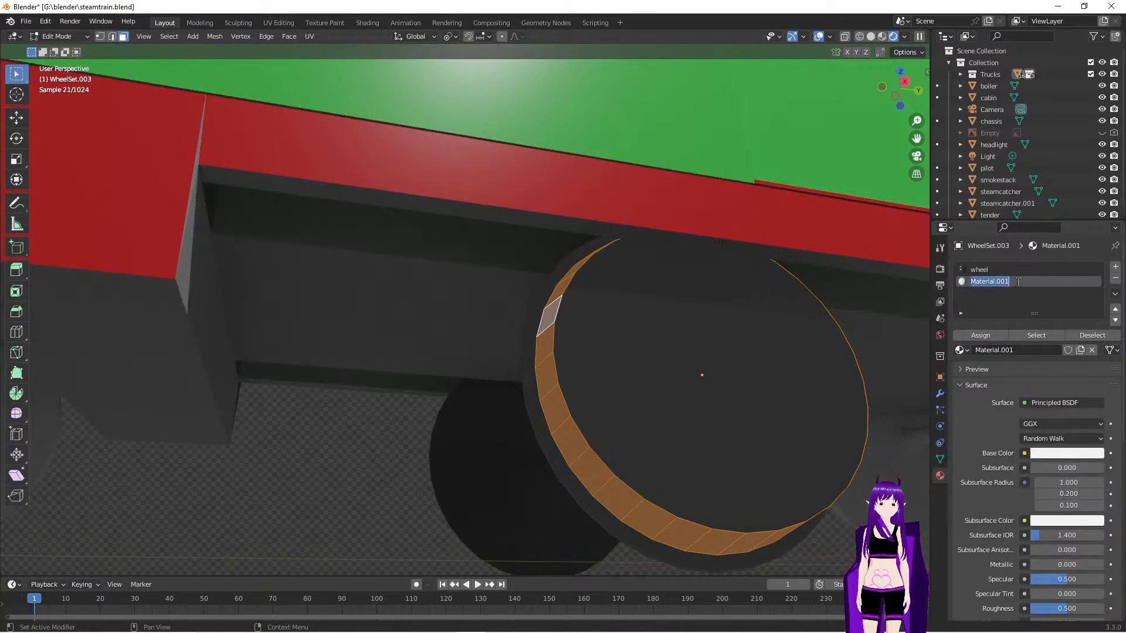
text(Sh)
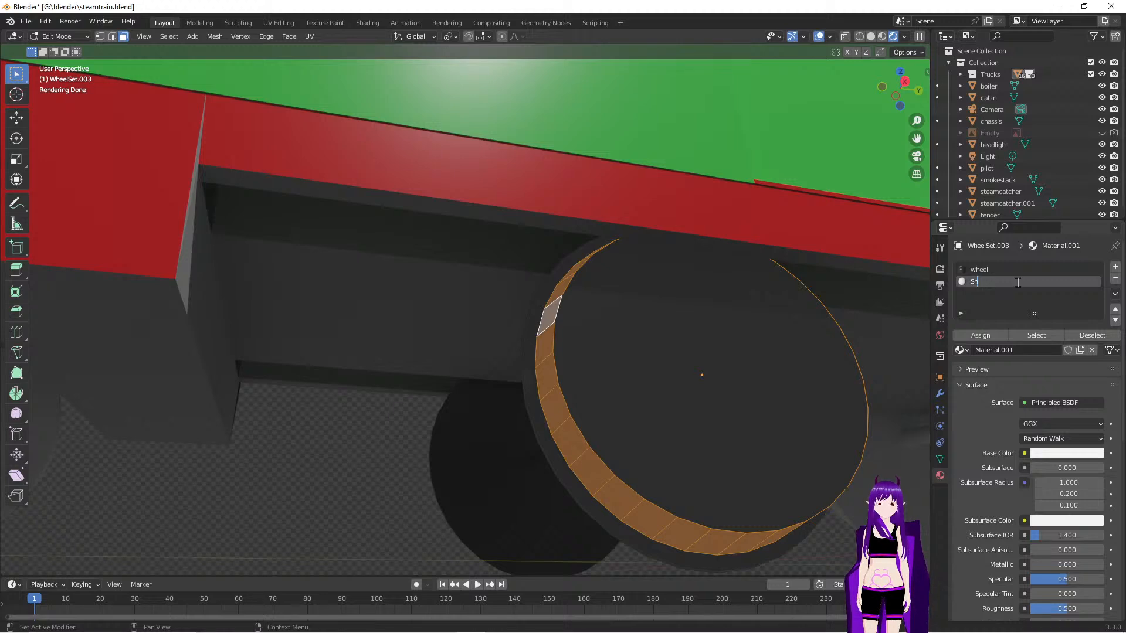
text(enyBitOfWheel)
key(Return)
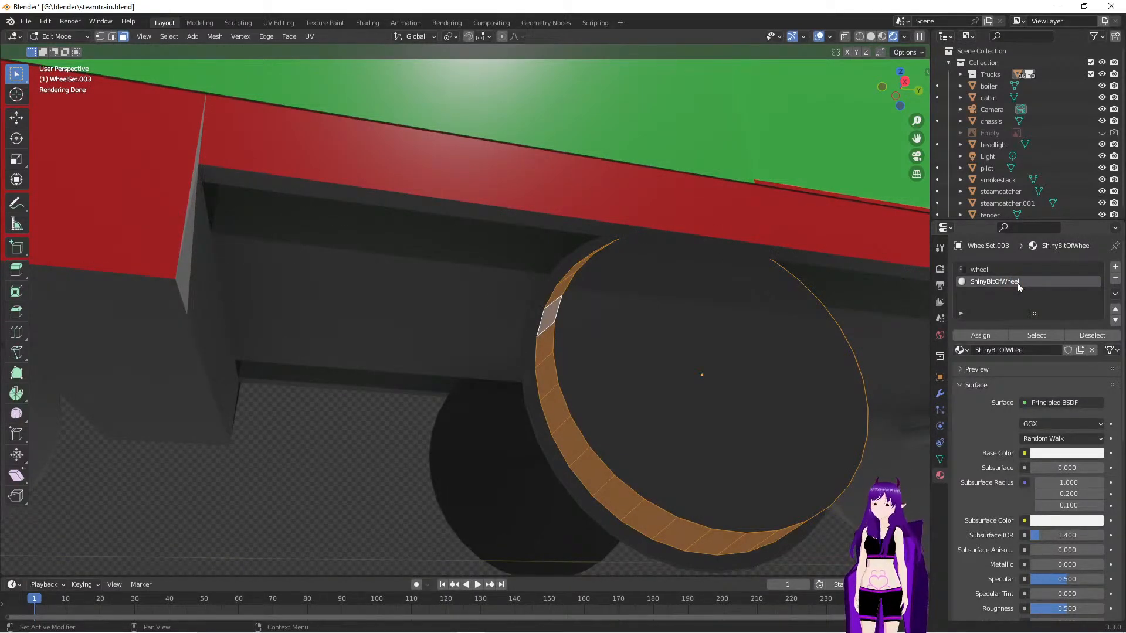
click(1000, 334)
Select the narrow flange faces beside the near wheel's tread one by one, down the side nearest the tender to the underside
mouse_move(552, 462)
middle_down()
mouse_move(659, 463)
mouse_move(557, 455)
mouse_move(536, 467)
mouse_move(556, 463)
middle_up()
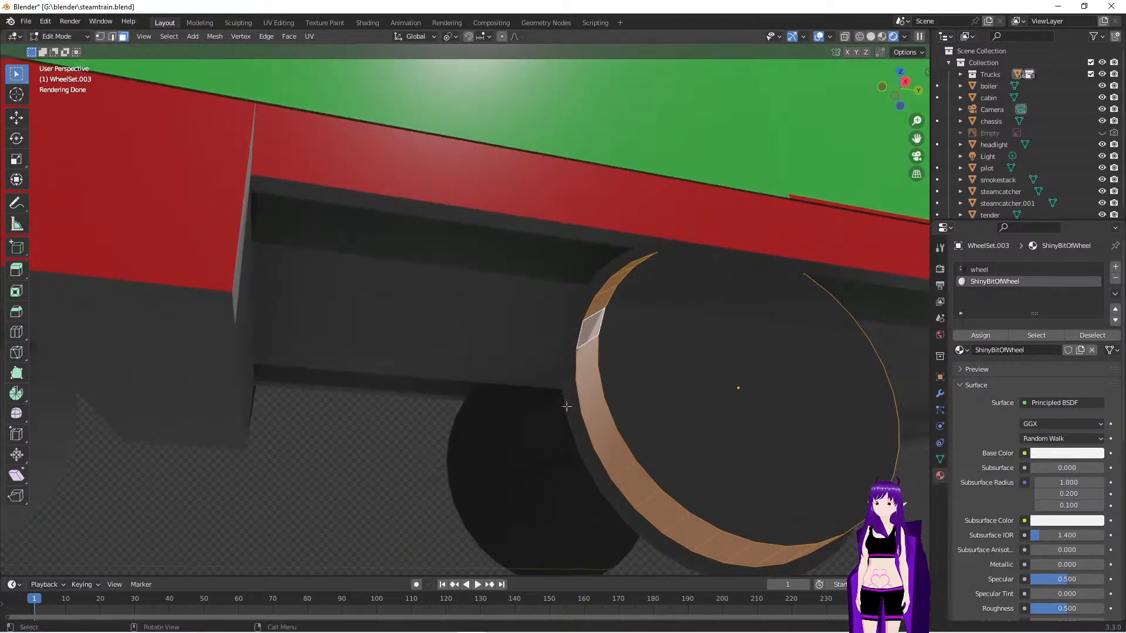
click(570, 321)
shift+click(567, 361)
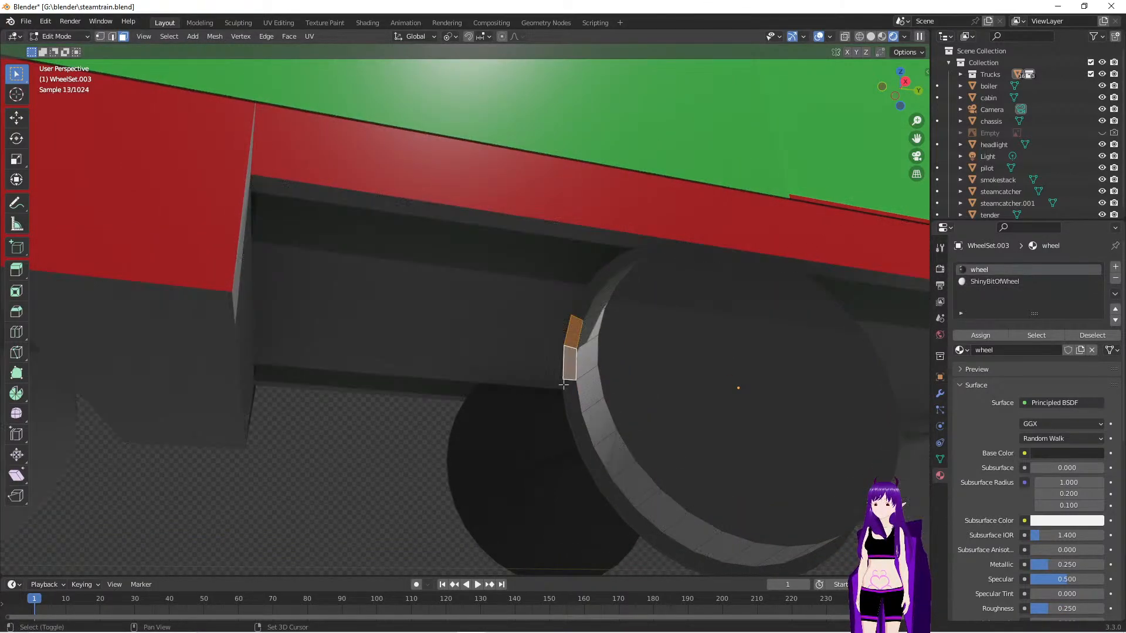
shift+click(566, 397)
click(564, 396)
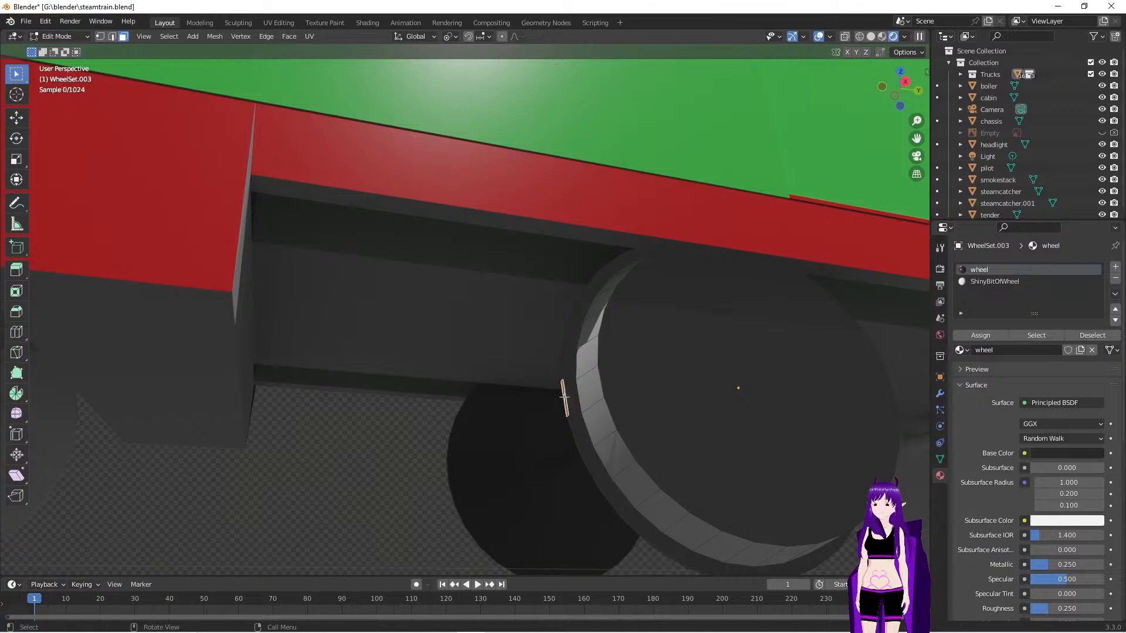
shift+click(570, 364)
shift+click(581, 433)
shift+click(596, 466)
shift+click(616, 498)
shift+click(644, 530)
shift+click(674, 549)
shift+click(708, 565)
Extend the selection with the flange faces along the wheel's underside and up toward the driving wheels
middle_drag(708, 564, 712, 462)
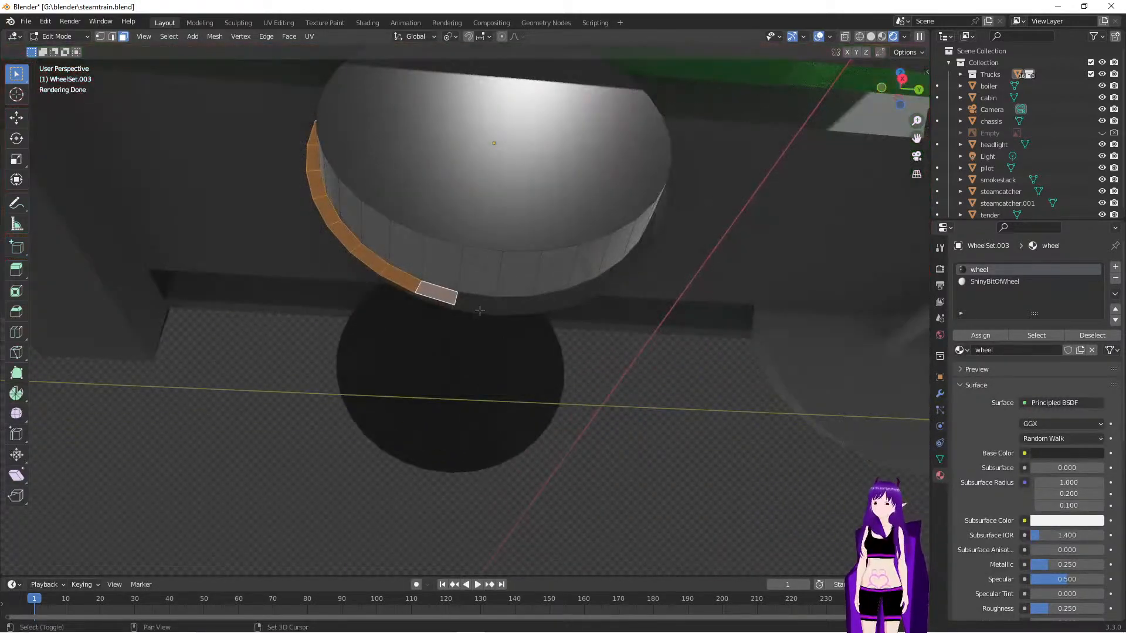
shift+click(476, 300)
shift+click(515, 303)
shift+click(552, 299)
shift+click(594, 284)
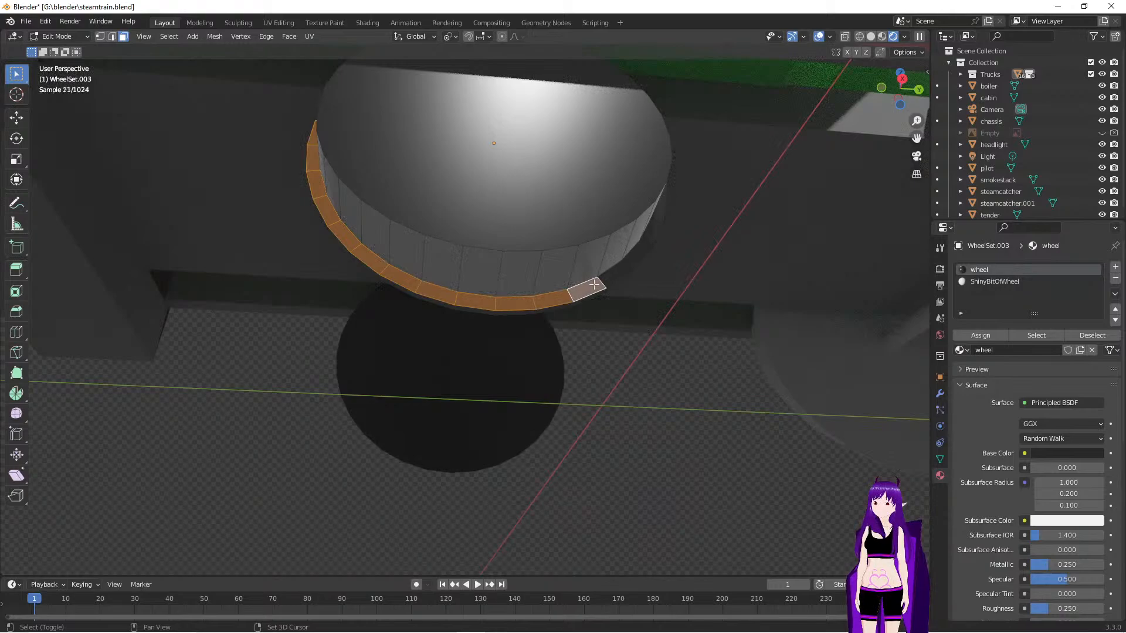
shift+click(610, 274)
shift+click(640, 252)
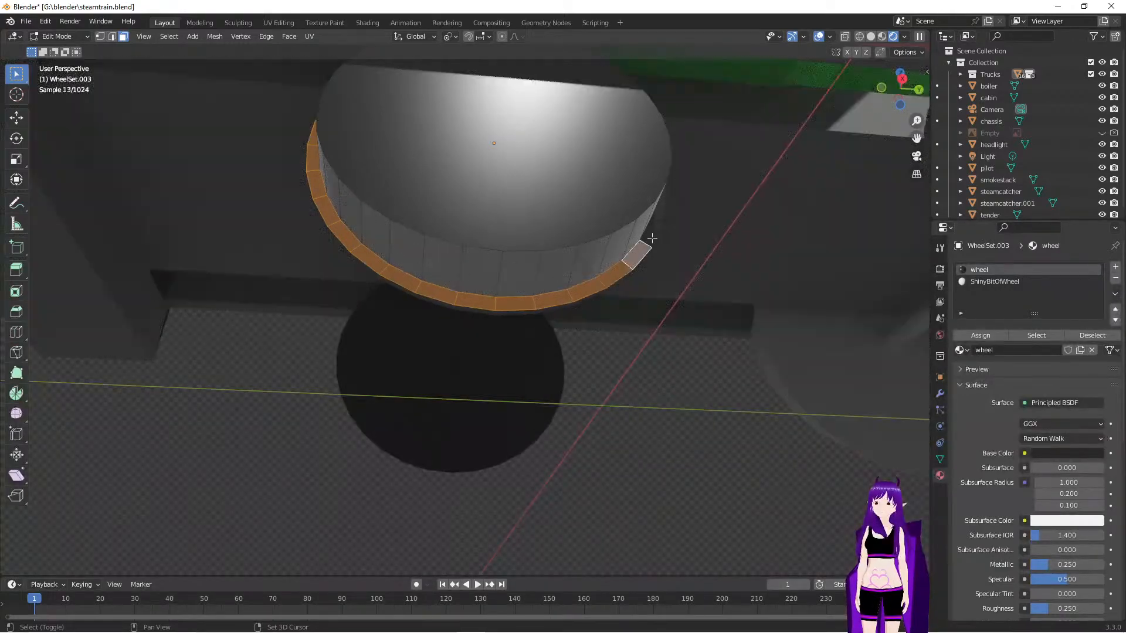
In wireframe display, add the flange faces on the side of the wheel facing the driving wheels to the selection
middle_drag(652, 238, 498, 422)
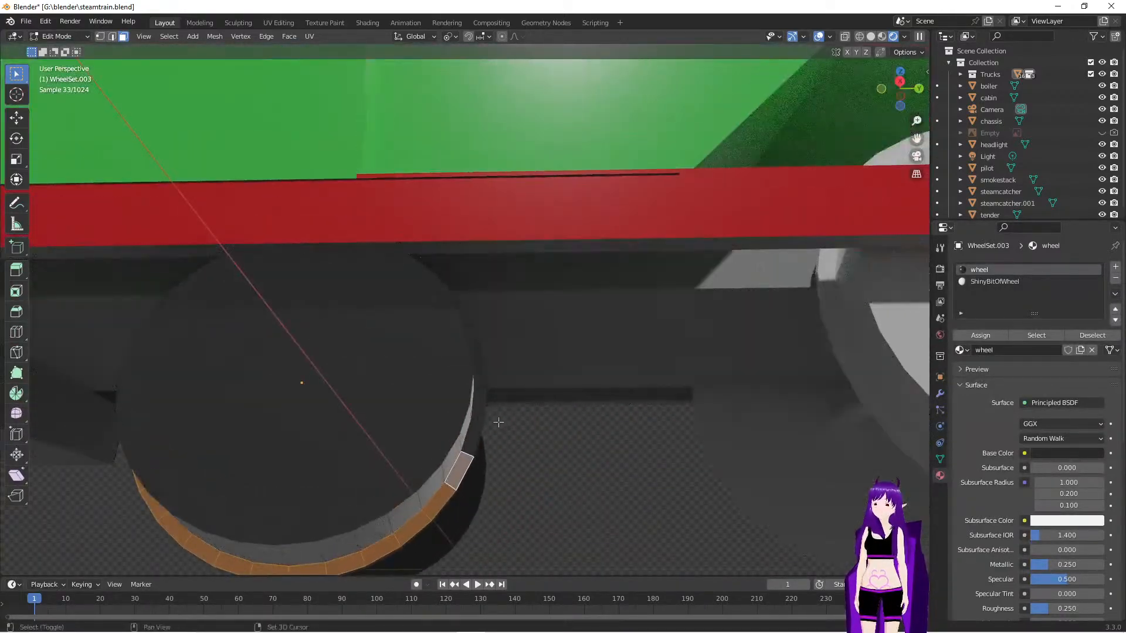
key(shift+z)
shift+click(471, 435)
shift+click(477, 404)
shift+click(483, 373)
shift+click(476, 347)
shift+click(473, 370)
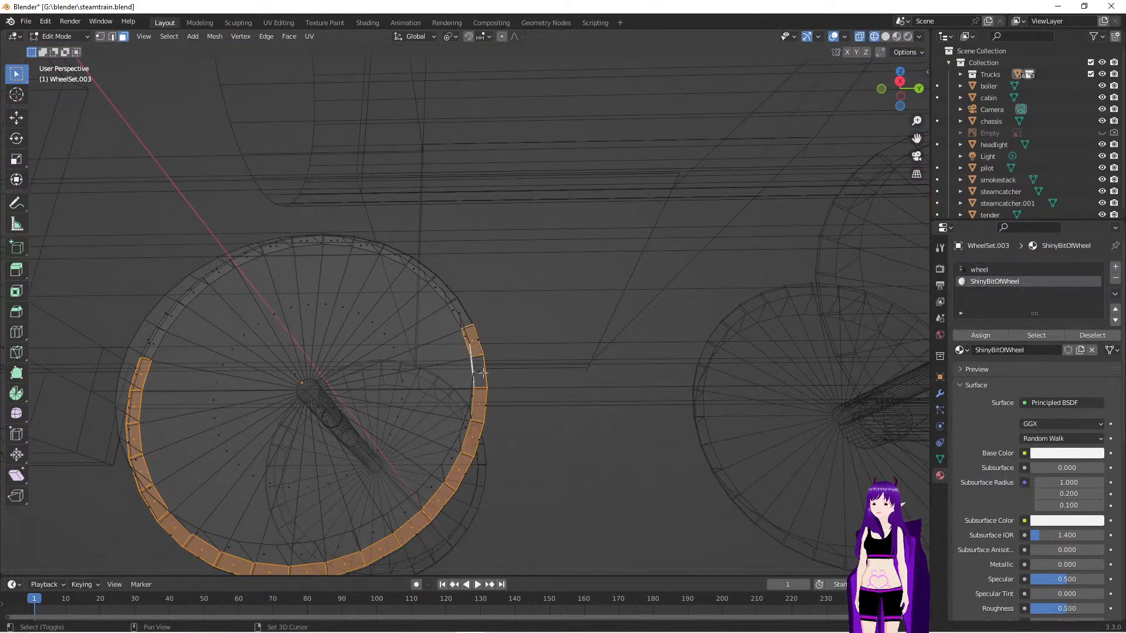
shift+click(480, 371)
middle_drag(551, 404, 538, 403)
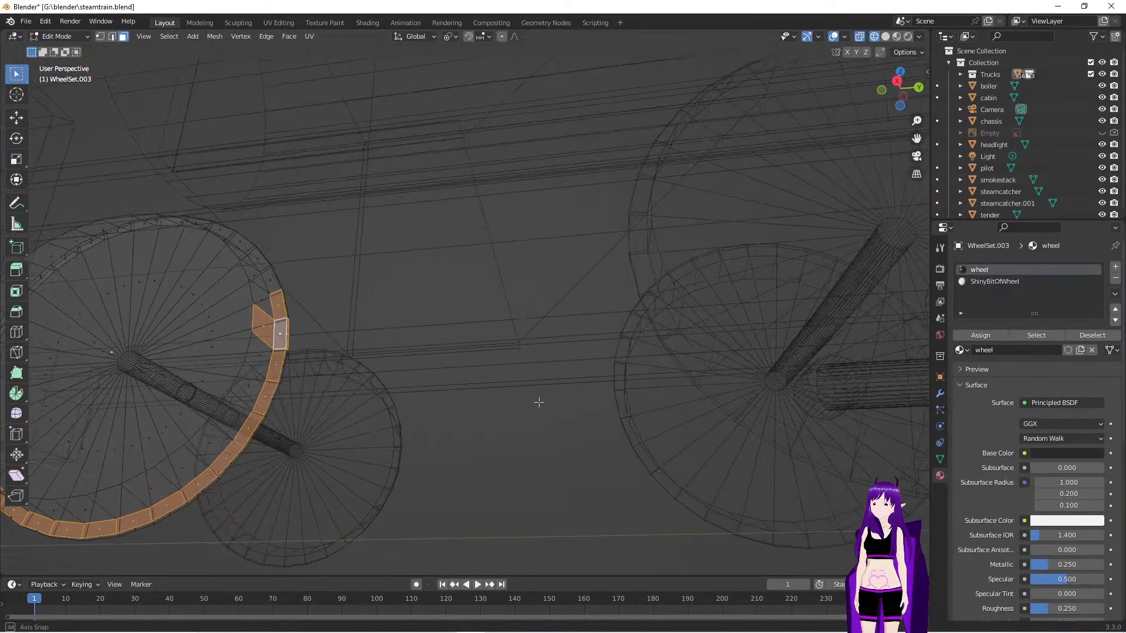
shift+click(287, 337)
Add the remaining flange faces over the top of the wheel to complete the selected ring
middle_drag(397, 377, 428, 365)
shift+click(446, 354)
shift+click(433, 338)
shift+click(418, 323)
shift+click(403, 306)
shift+click(375, 292)
shift+click(354, 285)
shift+click(321, 275)
shift+click(290, 277)
shift+click(259, 281)
shift+click(223, 294)
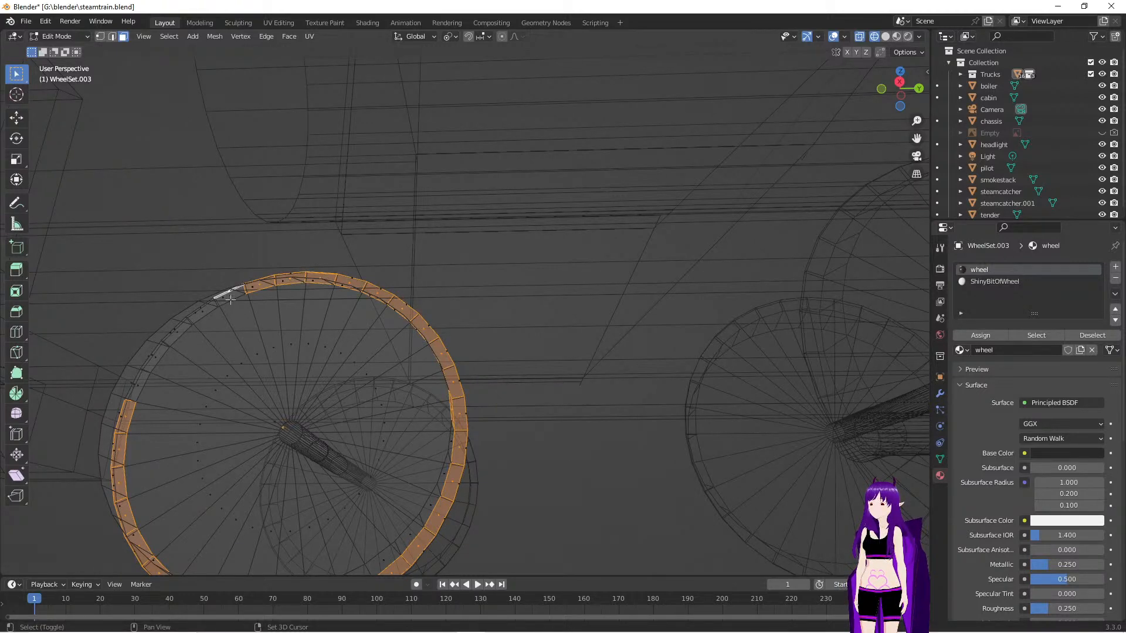
shift+click(195, 314)
shift+click(183, 327)
shift+click(169, 343)
shift+click(154, 359)
shift+click(139, 382)
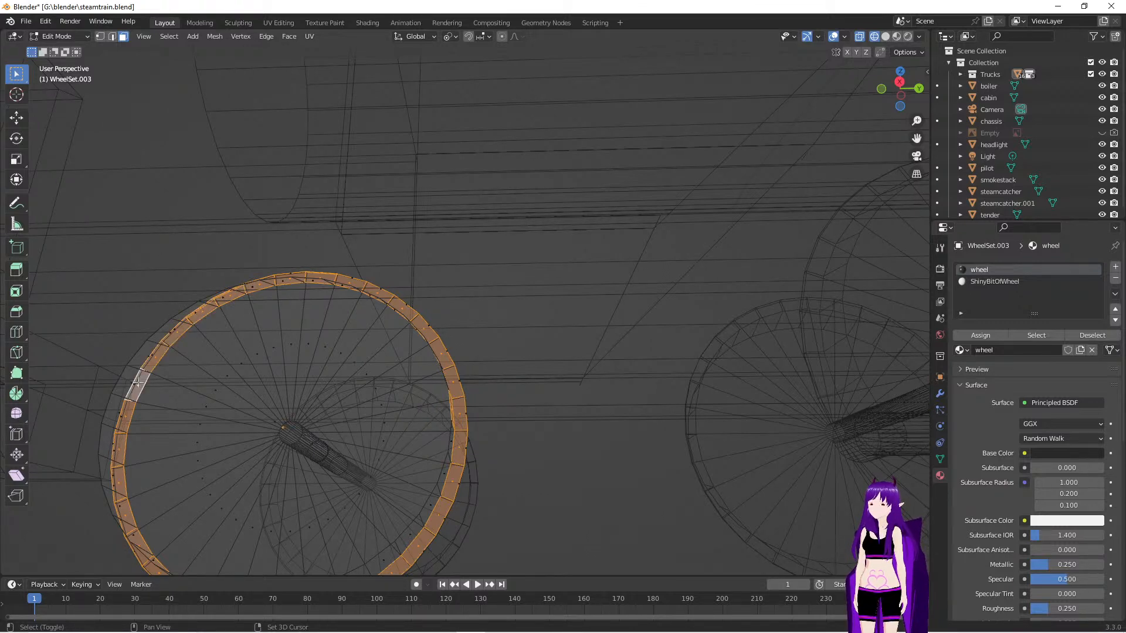
Assign the ShinyBitOfWheel material to the selected flange ring and return to rendered display
click(993, 282)
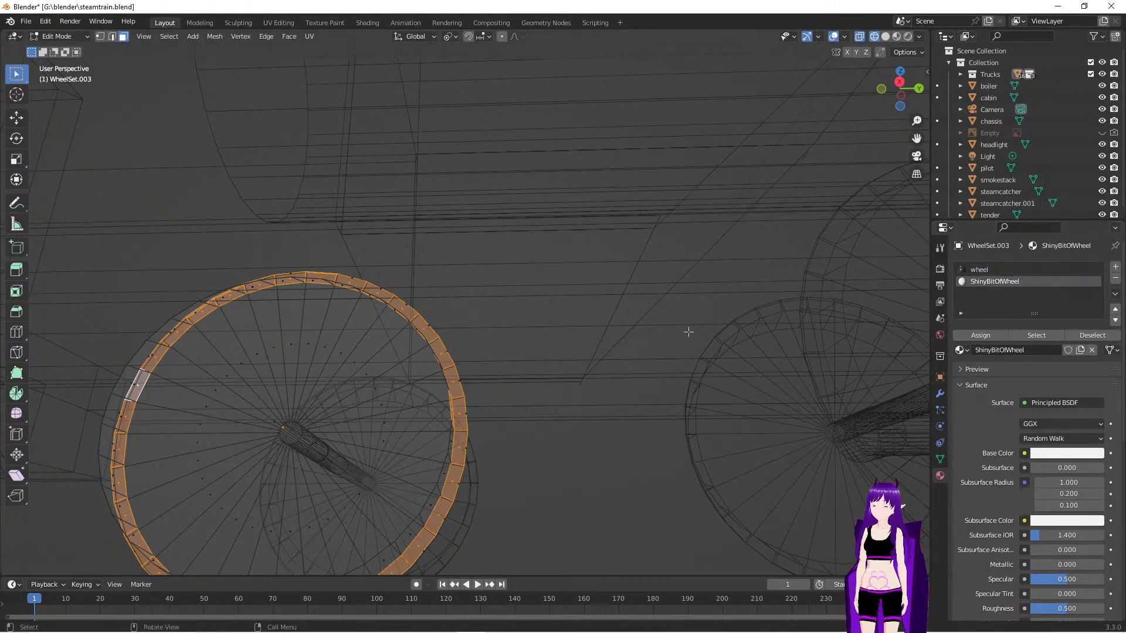
key(shift+z)
middle_drag(640, 370, 658, 372)
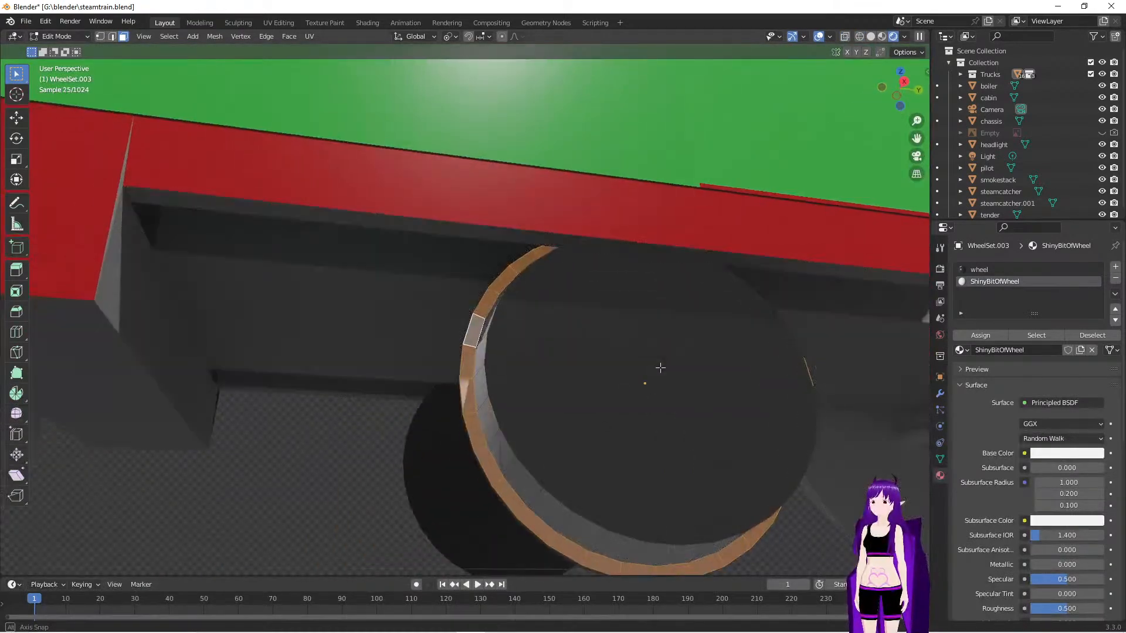
In the Shading workspace, set the ShinyBitOfWheel base color to full-brightness white
click(368, 23)
middle_drag(649, 274, 731, 314)
scroll(769, 470, up, 2)
scroll(769, 471, down, 3)
middle_drag(775, 440, 791, 578)
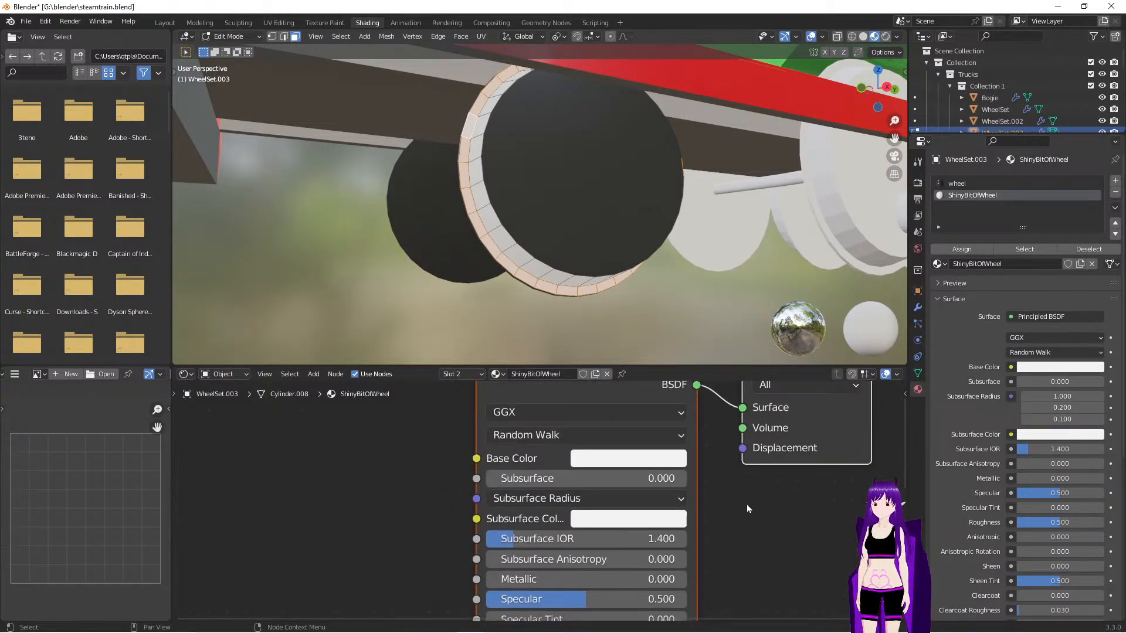
click(606, 463)
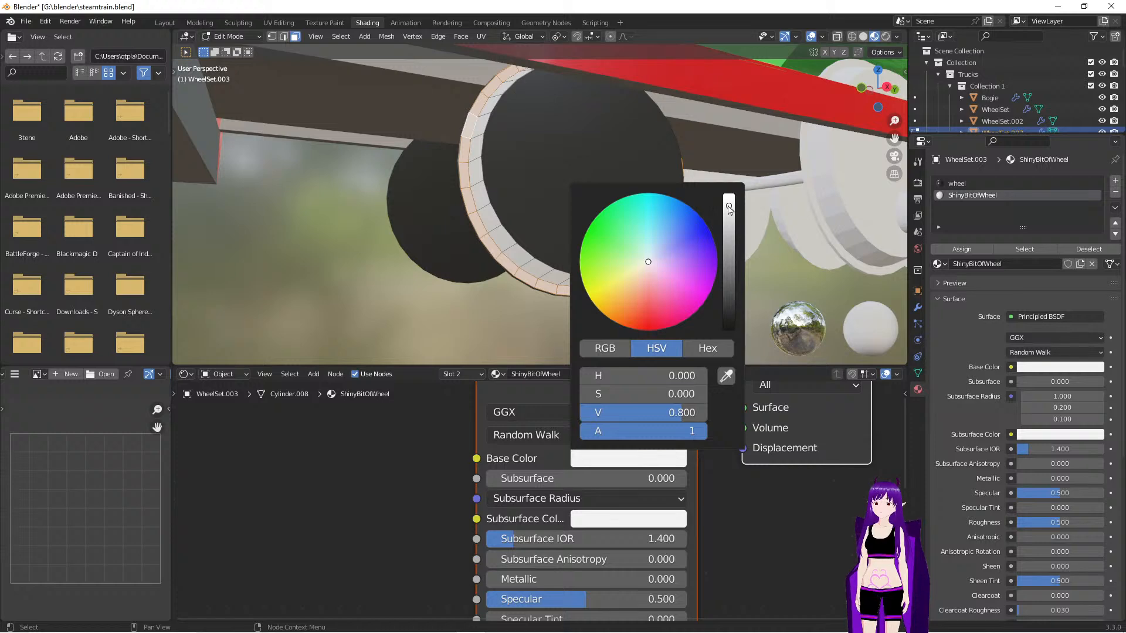
drag(729, 203, 729, 194)
click(753, 568)
Set the ShinyBitOfWheel material's Metallic to 1.000, then leave Edit Mode and inspect the wheel rim up close
middle_drag(765, 571, 792, 473)
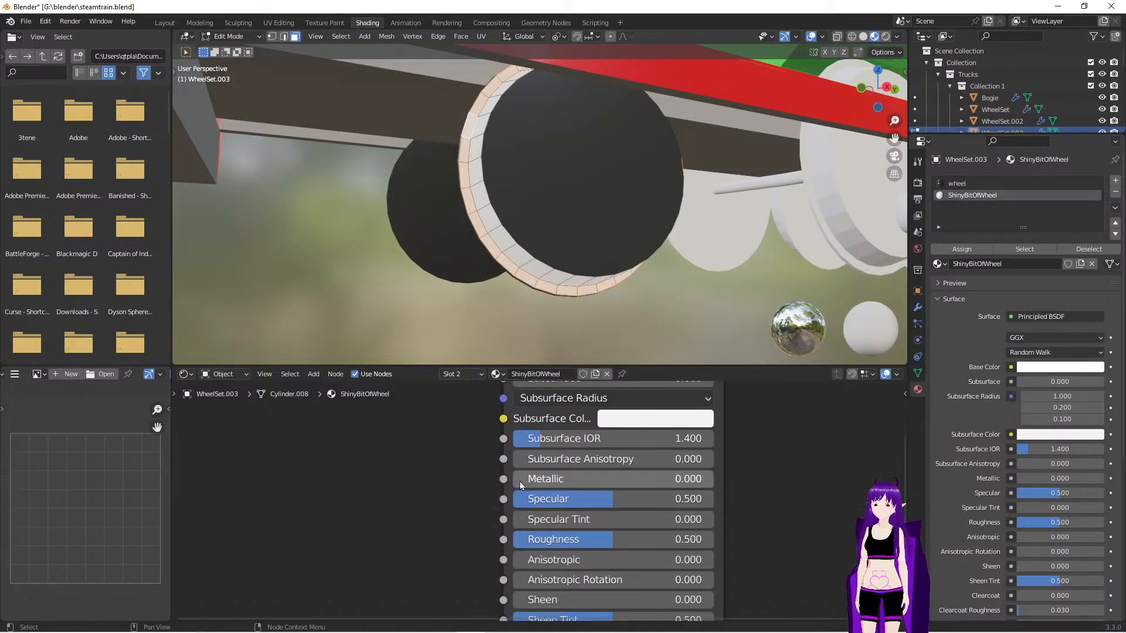
drag(519, 484, 703, 485)
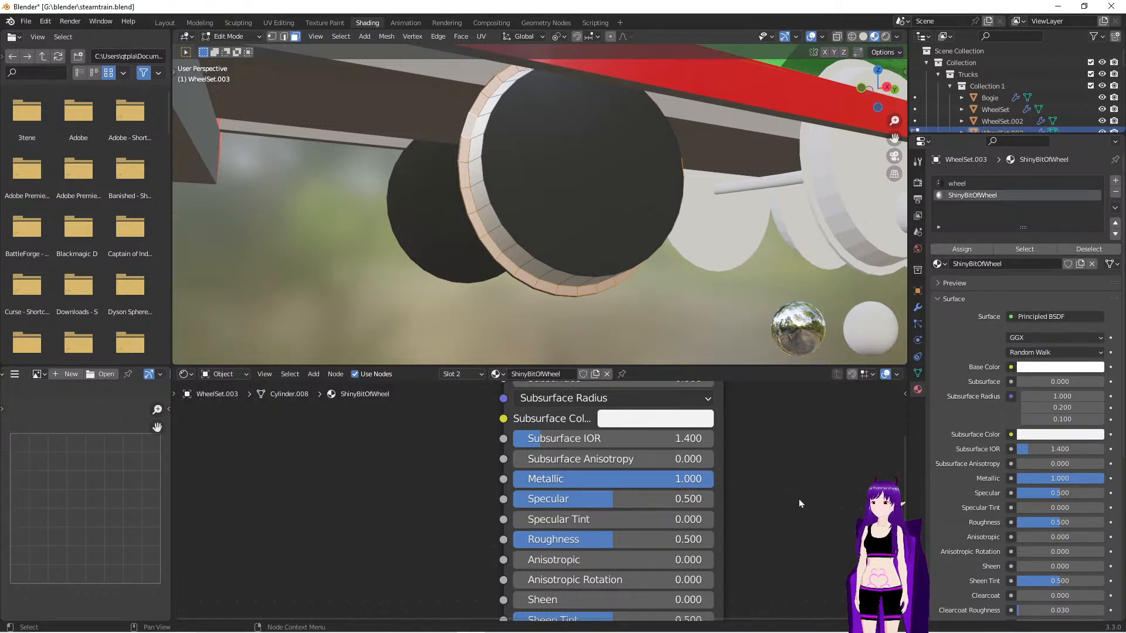
key(Tab)
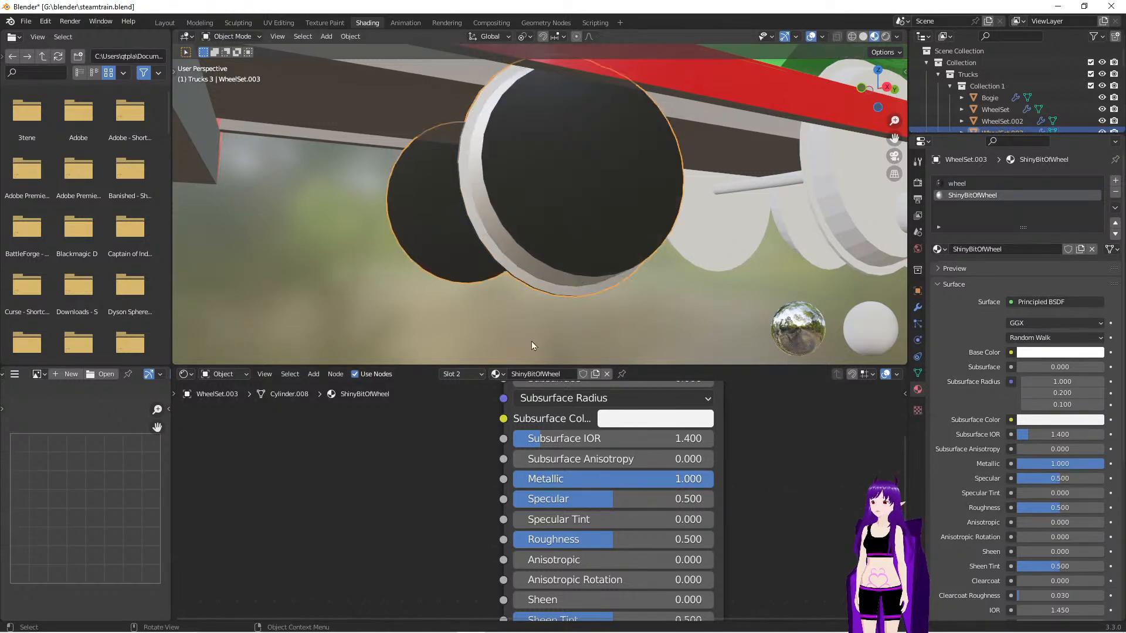
scroll(670, 354, up, 3)
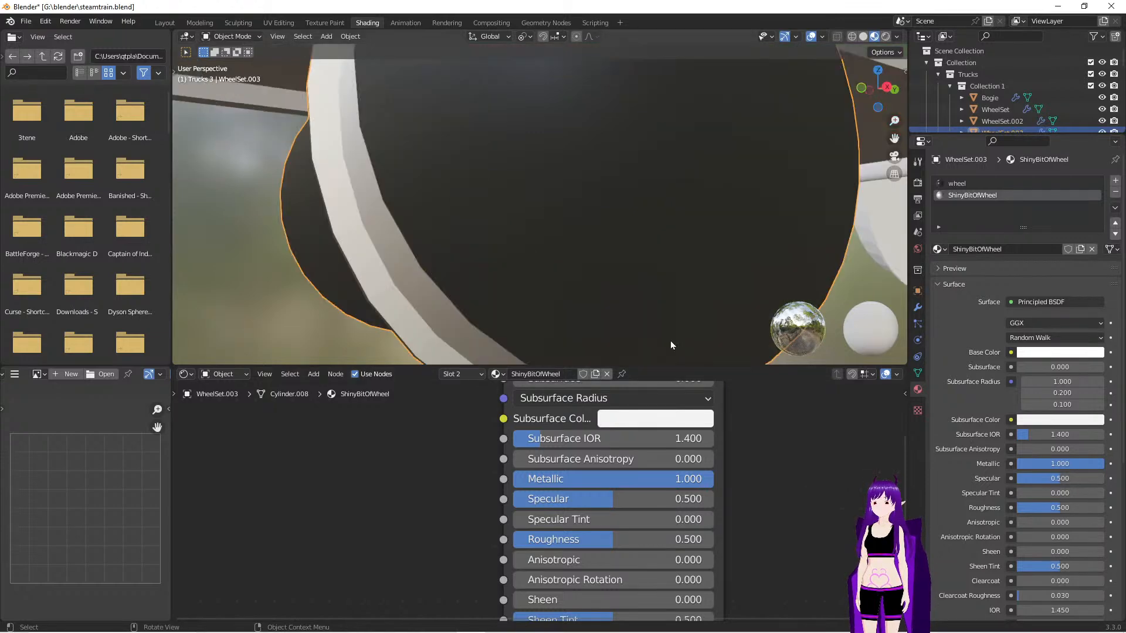
middle_drag(660, 351, 677, 340)
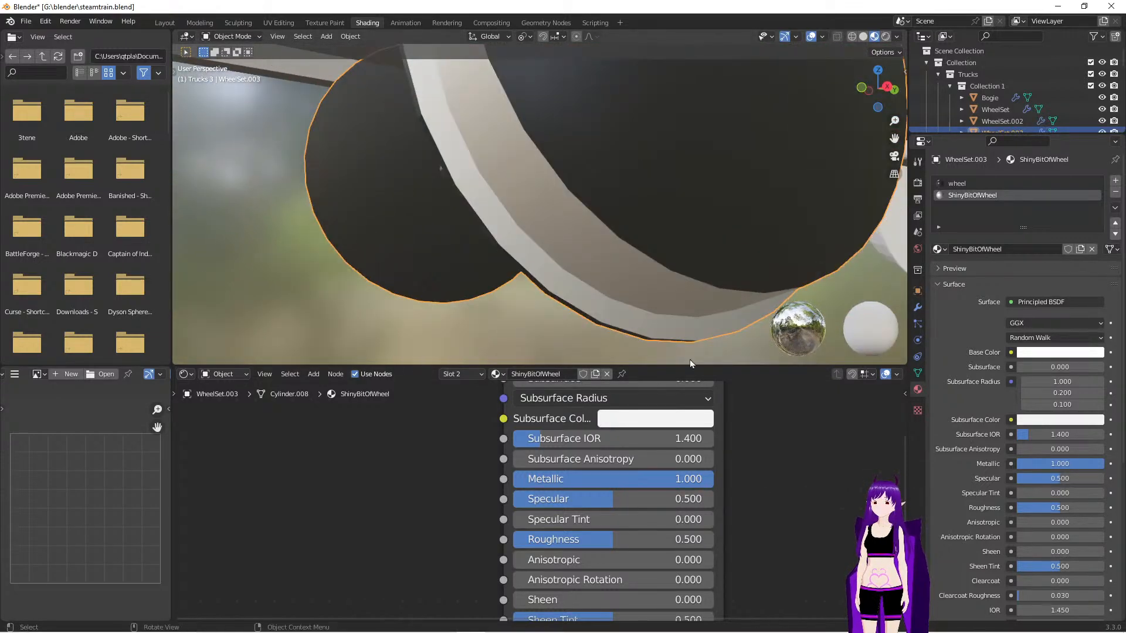
scroll(776, 508, down, 1)
Set the ShinyBitOfWheel material's Roughness to 0.05
middle_drag(782, 557, 773, 507)
drag(568, 496, 482, 496)
click(675, 486)
click(675, 485)
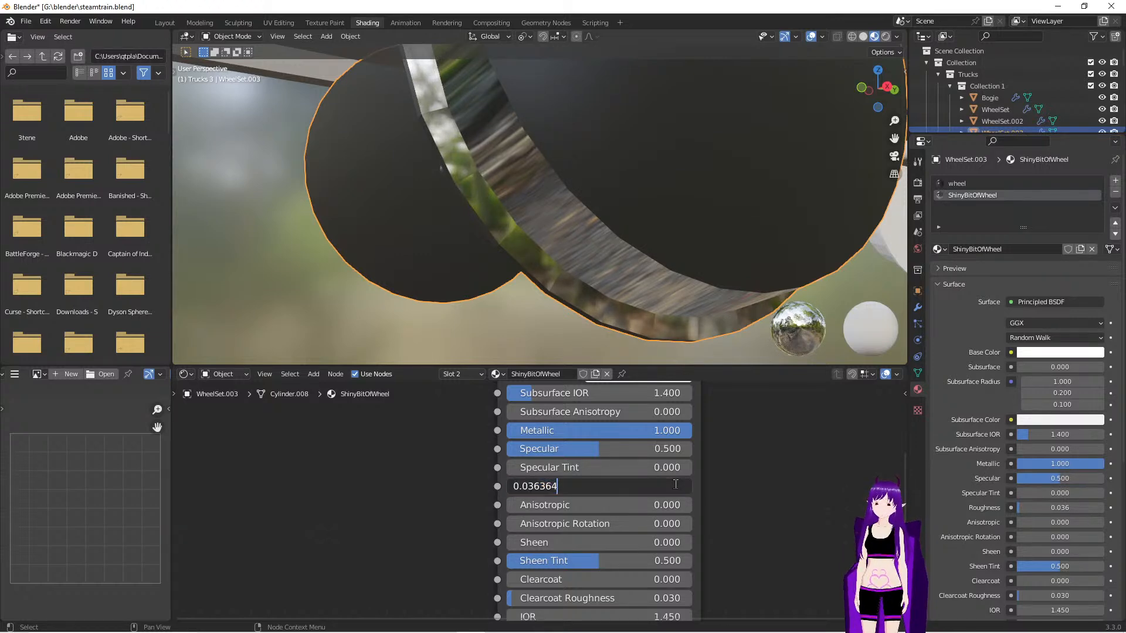
key(BackSpace)
key(BackSpace)
key(BackSpace)
text(5)
key(Return)
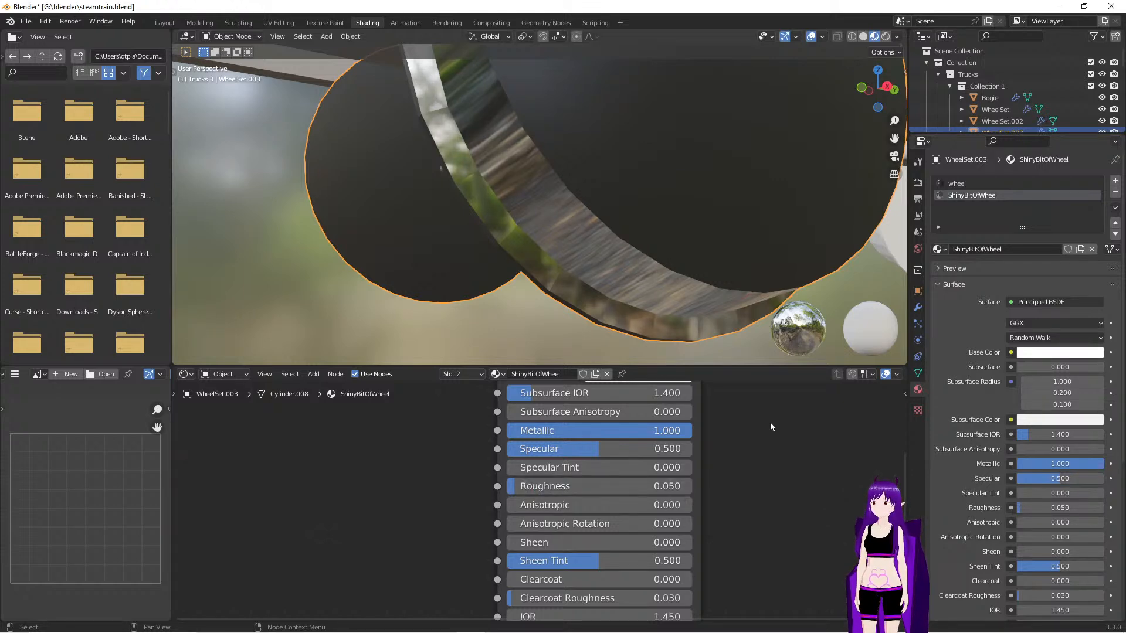
Set the ShinyBitOfWheel material's Anisotropic to 1.000 and Anisotropic Rotation to 0.500
middle_drag(480, 324, 420, 248)
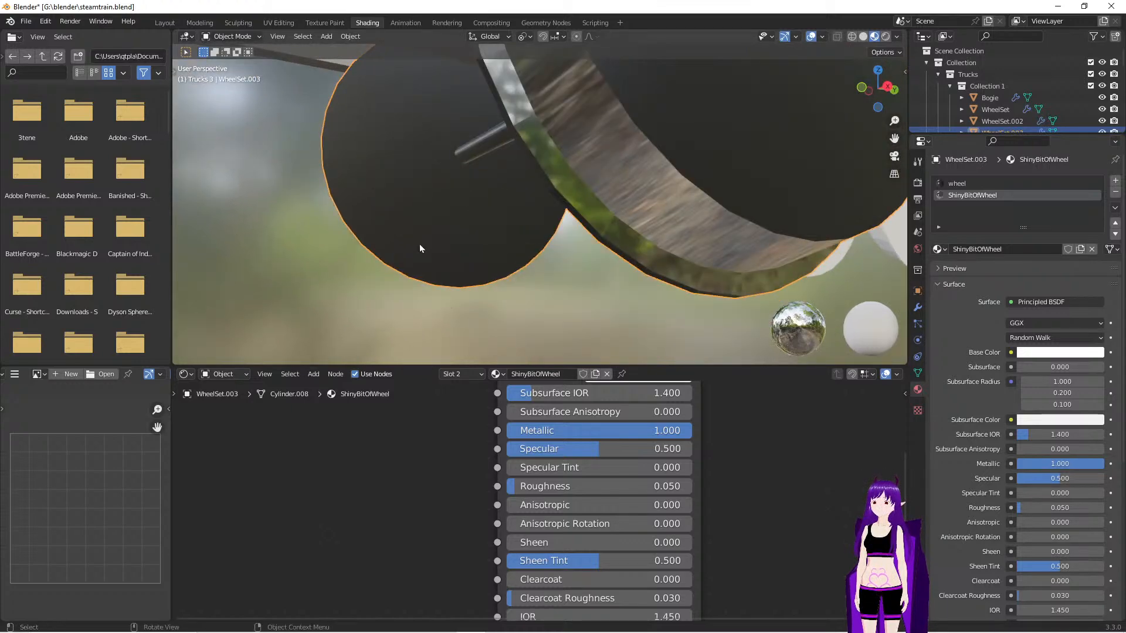
scroll(420, 248, down, 3)
scroll(755, 512, down, 1)
middle_drag(753, 534, 752, 570)
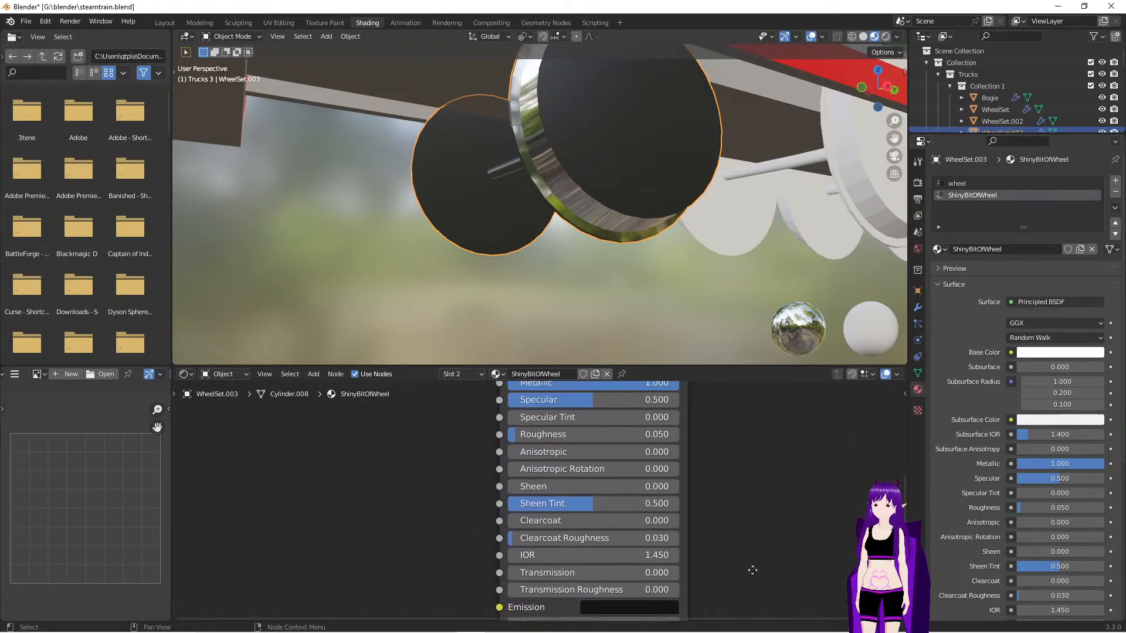
scroll(503, 438, up, 2)
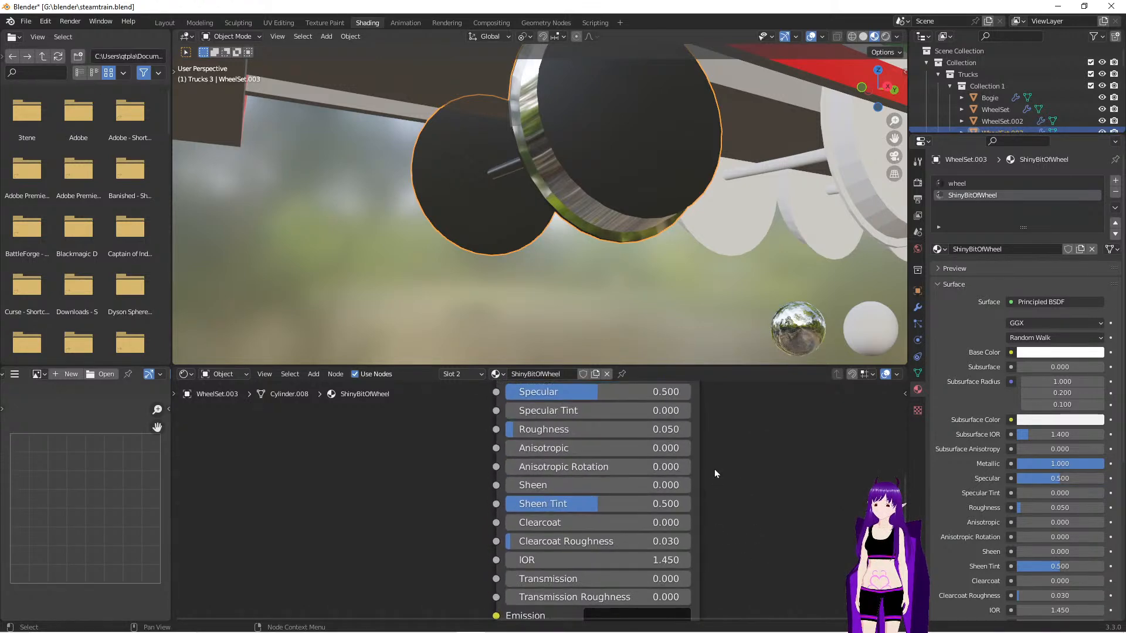
drag(503, 438, 727, 438)
drag(501, 462, 614, 461)
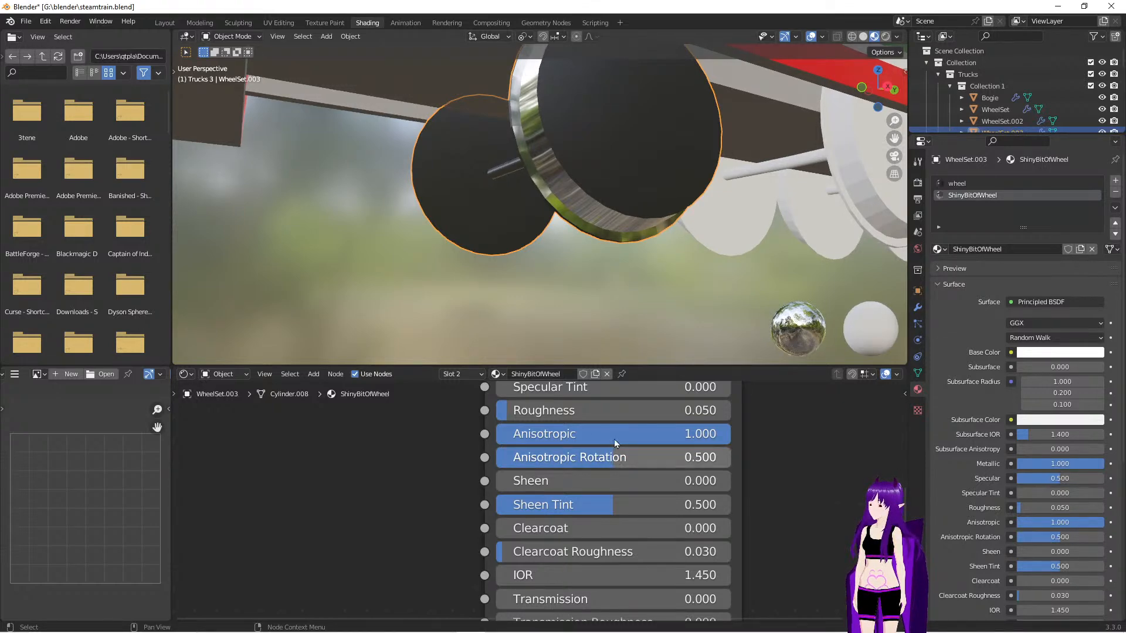
Fine-tune the shiny wheel material to Roughness 0.123, Anisotropic 1.000 and Anisotropic Rotation 0.536 while checking the rim's reflections
scroll(631, 265, up, 5)
middle_drag(627, 271, 634, 273)
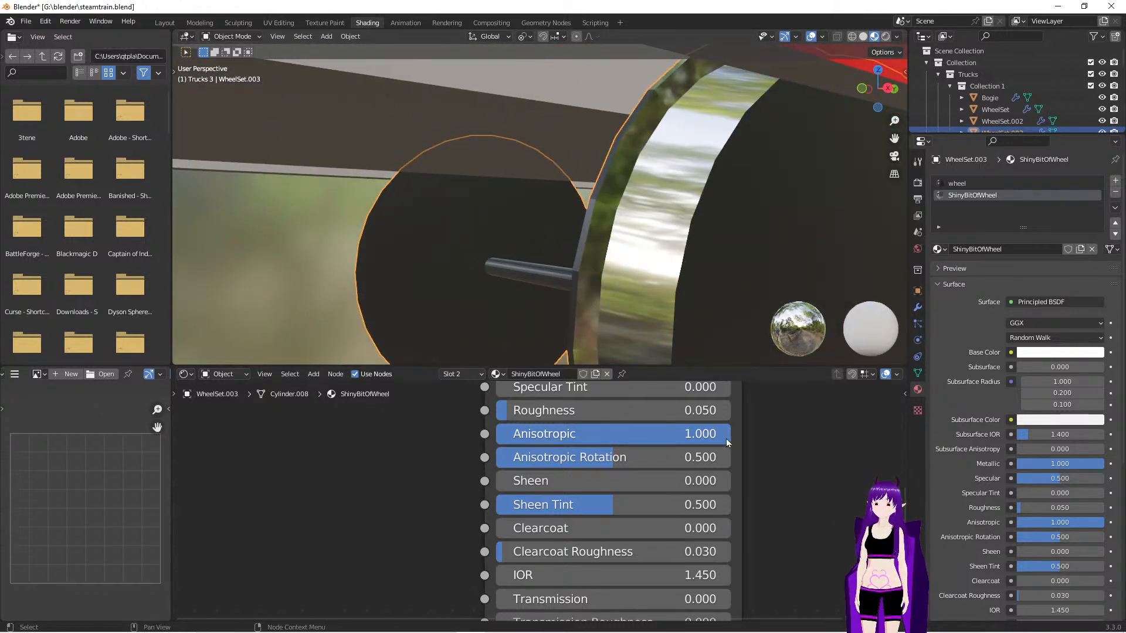
drag(727, 434, 704, 434)
mouse_move(505, 414)
mouse_down()
mouse_move(530, 414)
mouse_move(514, 414)
mouse_up()
mouse_move(611, 458)
mouse_down()
mouse_move(554, 457)
mouse_move(657, 457)
mouse_move(621, 458)
mouse_up()
drag(514, 410, 521, 411)
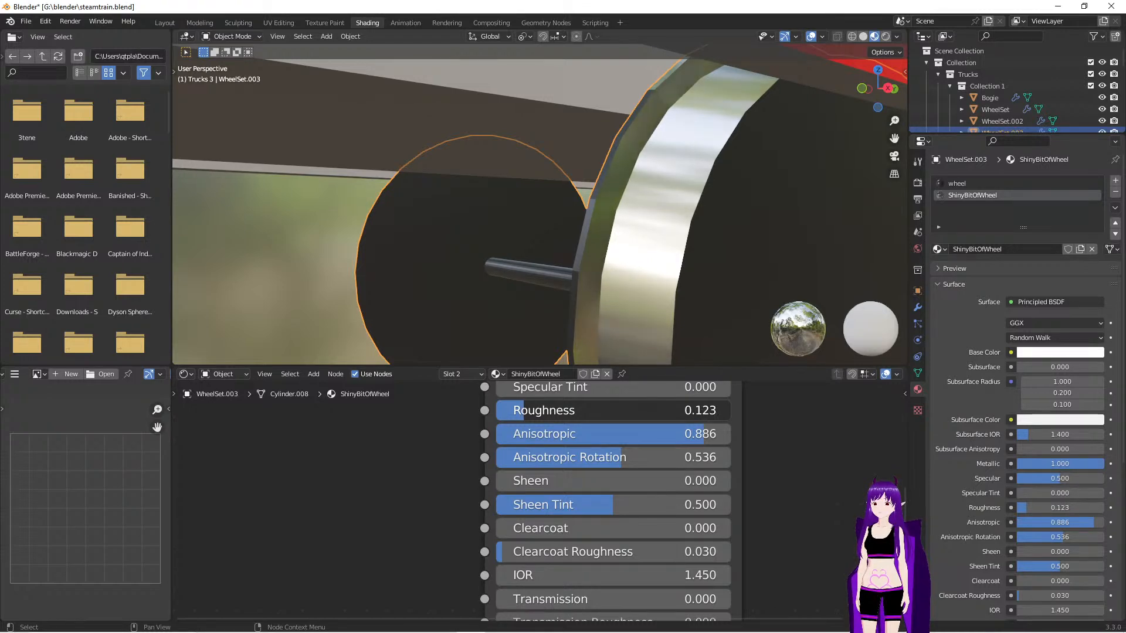
drag(702, 439, 731, 439)
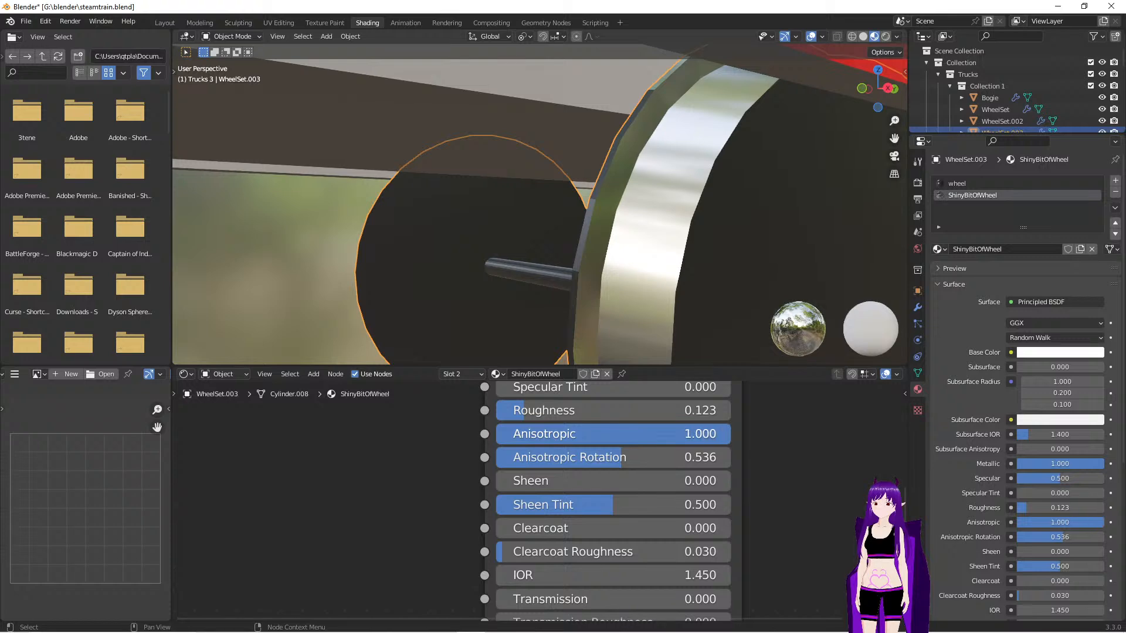
mouse_move(714, 282)
middle_down()
mouse_move(695, 263)
mouse_move(714, 277)
middle_up()
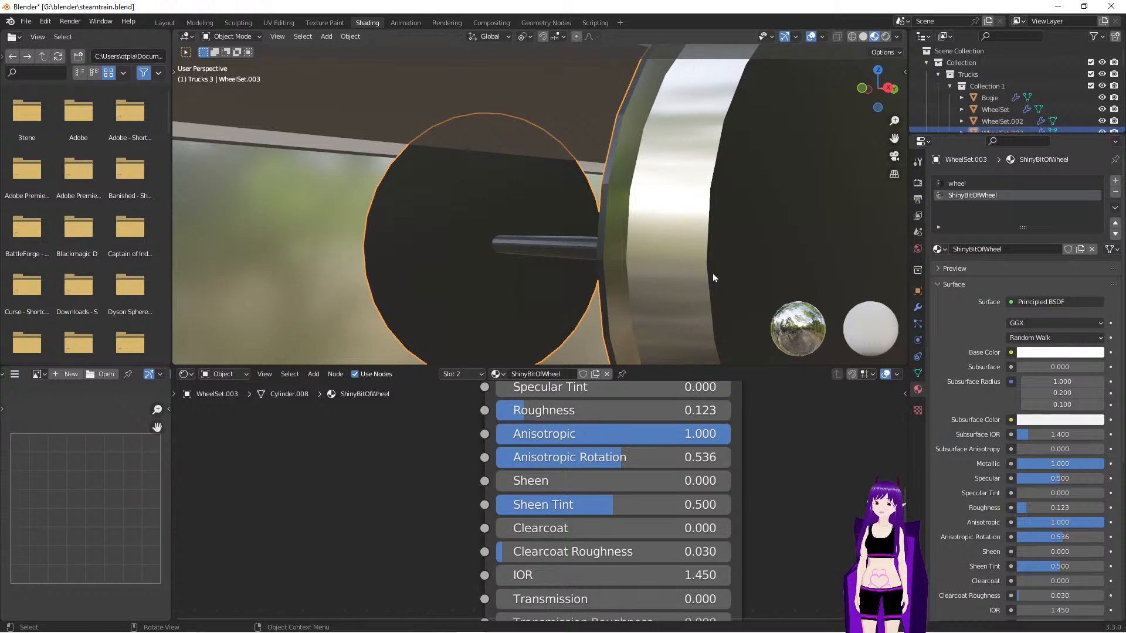
middle_drag(684, 248, 626, 262)
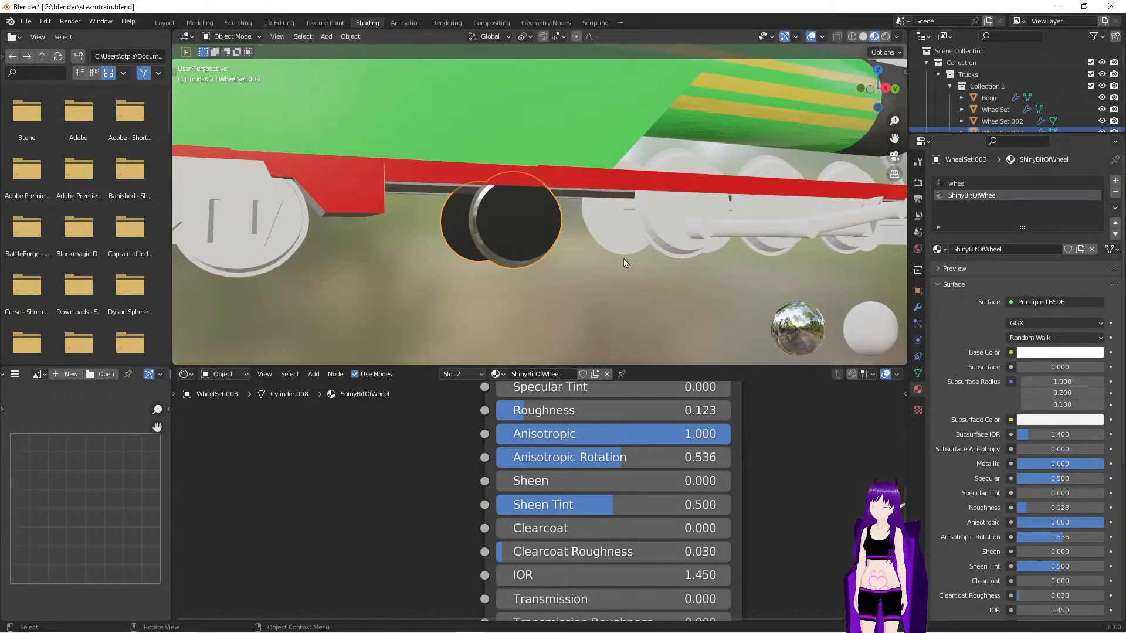
Return to the Layout workspace in Object Mode and select the driving wheels under the boiler
key(Tab)
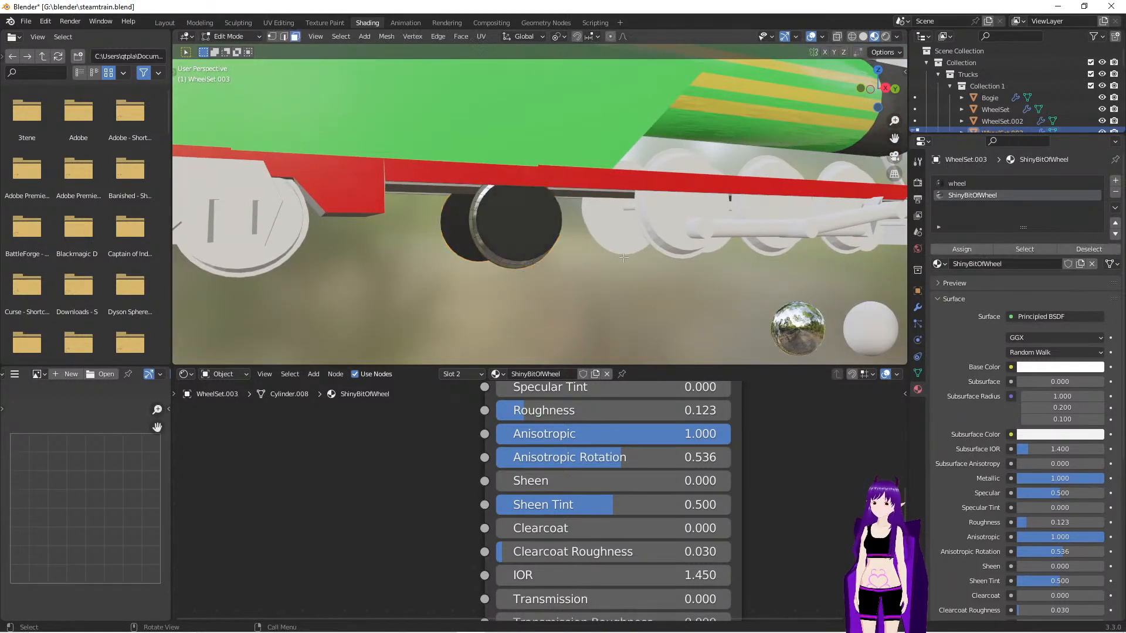
click(171, 25)
scroll(575, 214, down, 10)
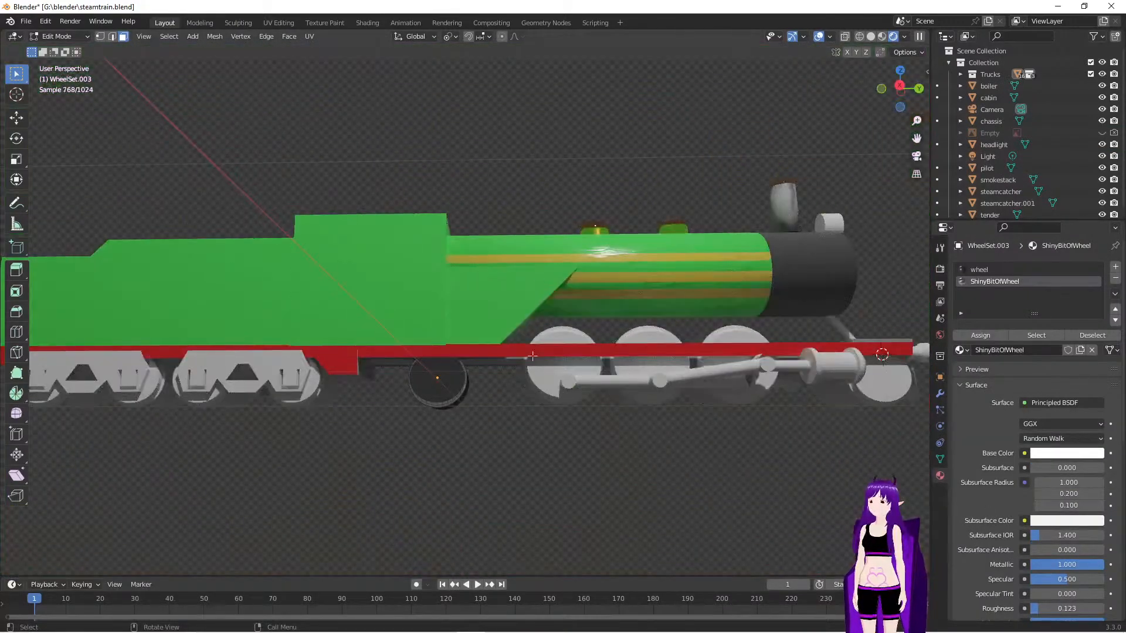
middle_drag(531, 346, 584, 420)
key(Tab)
click(613, 468)
middle_drag(681, 494, 621, 497)
click(527, 412)
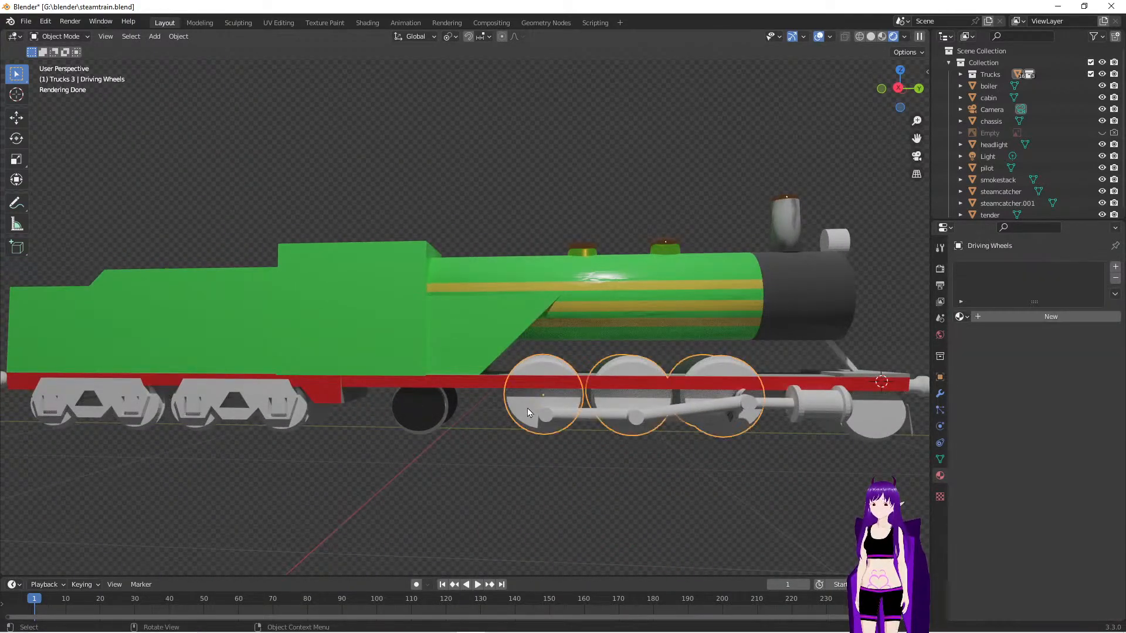
scroll(698, 505, up, 6)
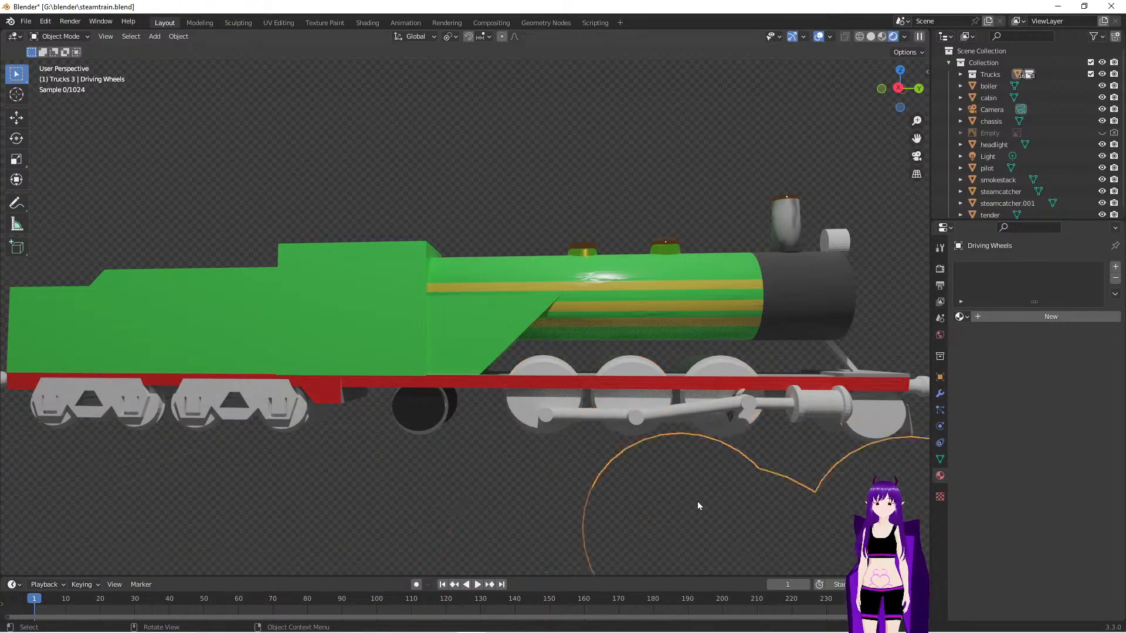
Apply the existing wheel material to the Driving Wheels object
scroll(699, 505, down, 3)
shift+middle_drag(664, 543, 629, 516)
scroll(635, 523, up, 2)
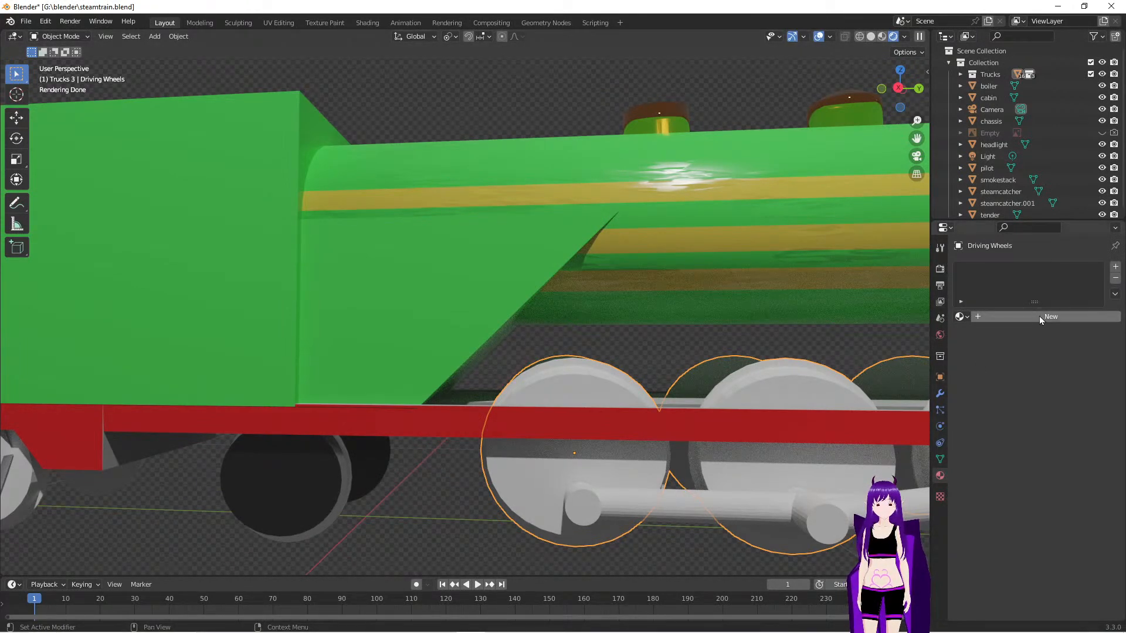
click(962, 316)
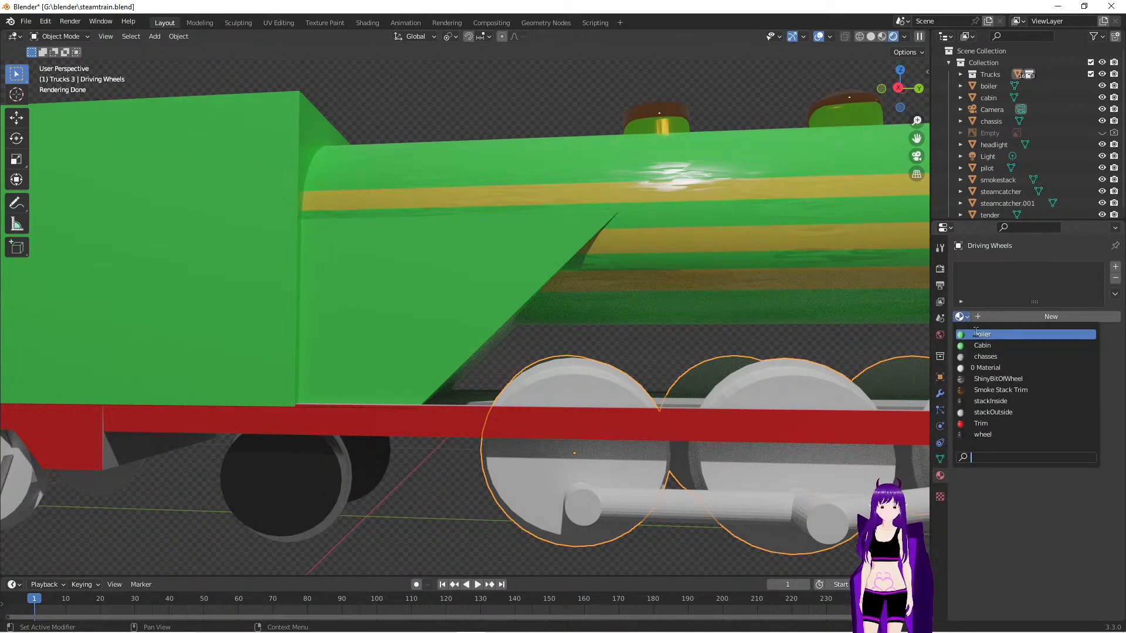
click(1000, 435)
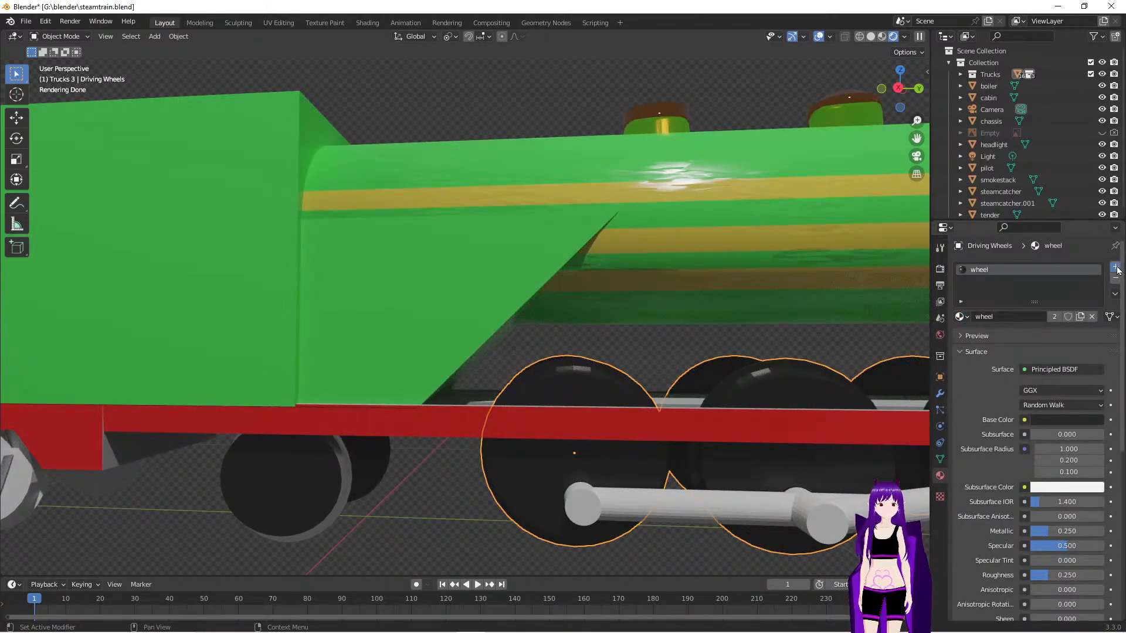
Add a second material slot to the Driving Wheels and fill it with the ShinyBitOfWheel material
click(1116, 267)
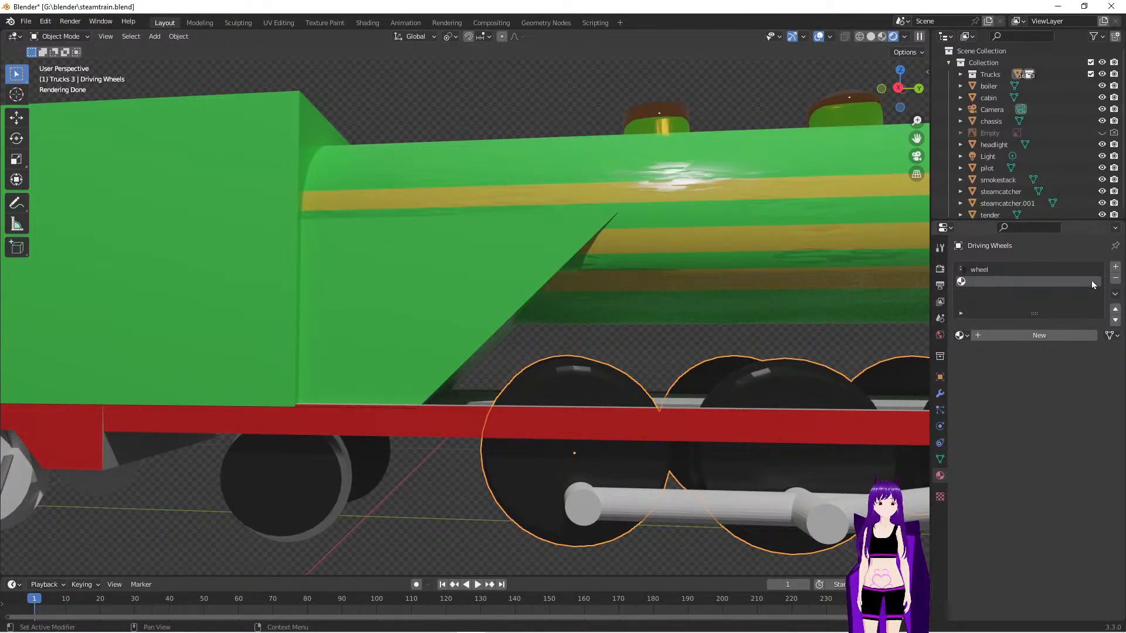
click(962, 336)
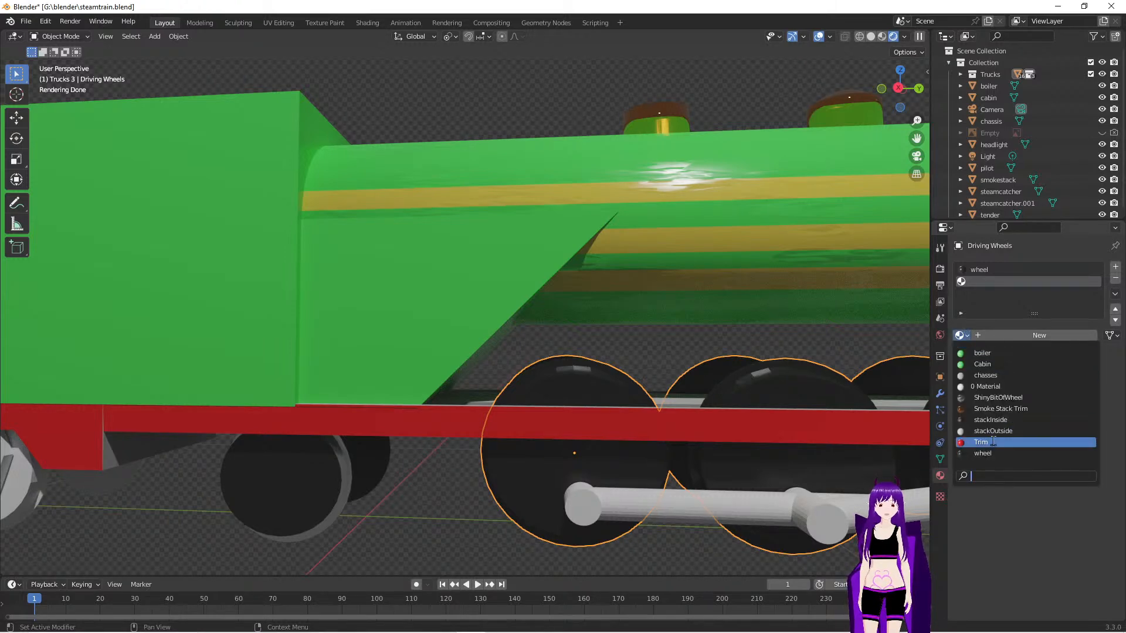
click(1016, 398)
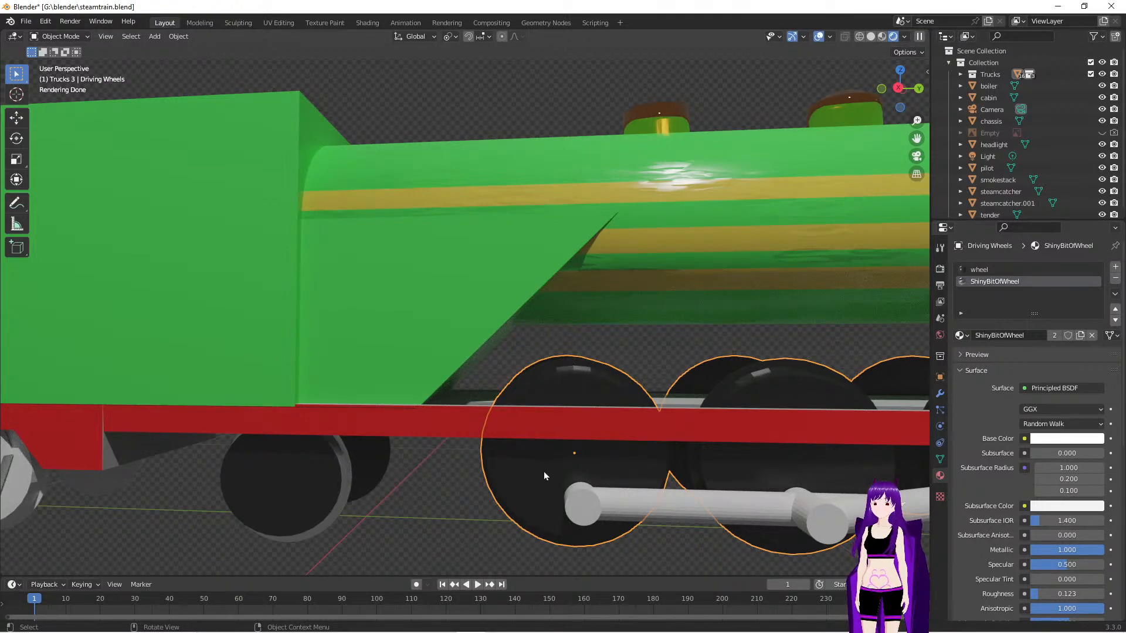
Enter Edit Mode on the driving wheels
key(Tab)
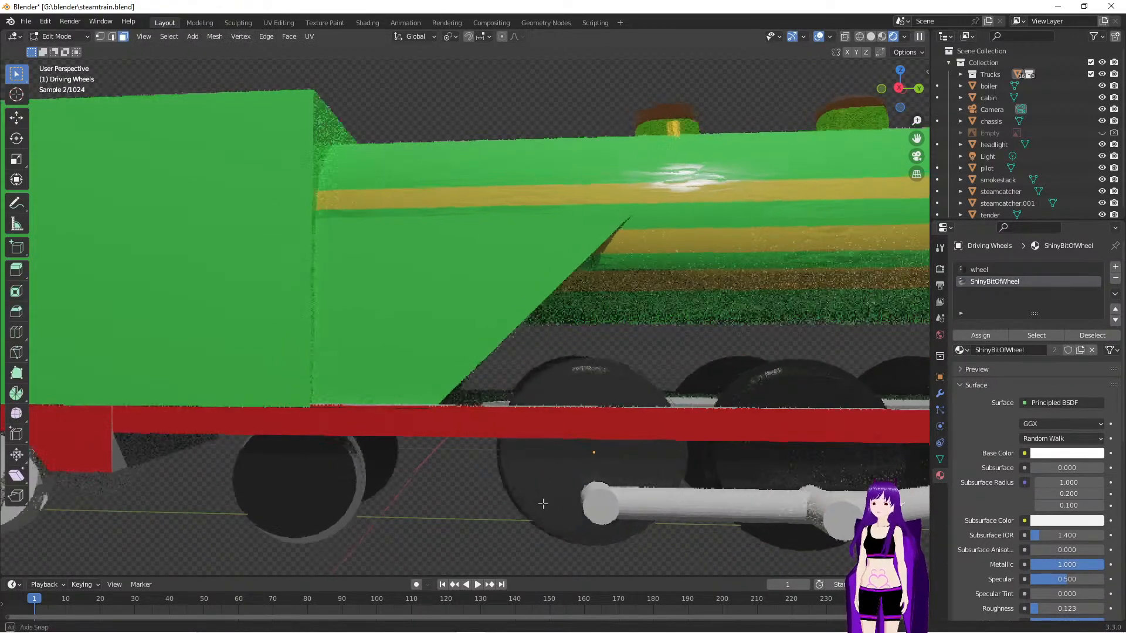
middle_drag(551, 473, 552, 503)
scroll(705, 438, up, 2)
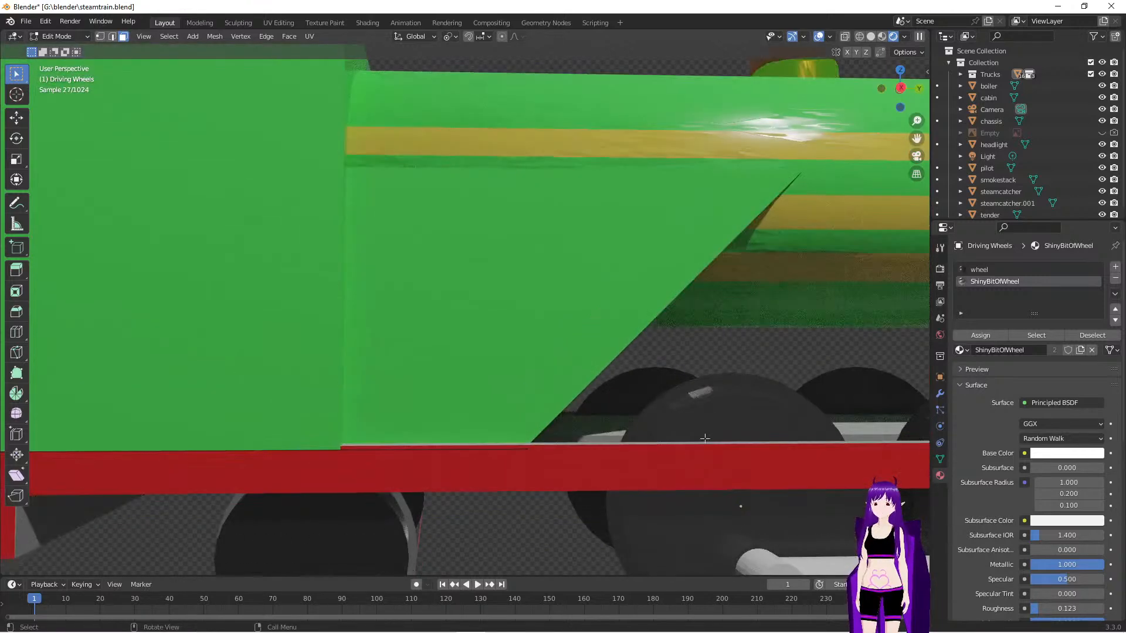
Try to select the ring of tread faces around the rear driving wheel with loop selection
click(699, 396)
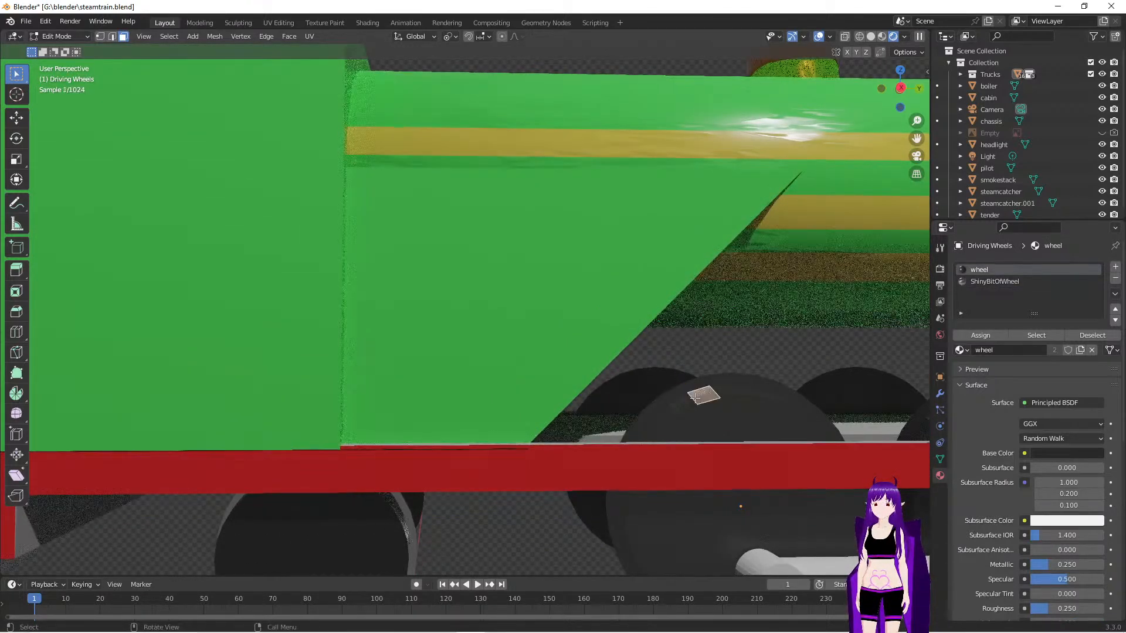
alt+click(681, 405)
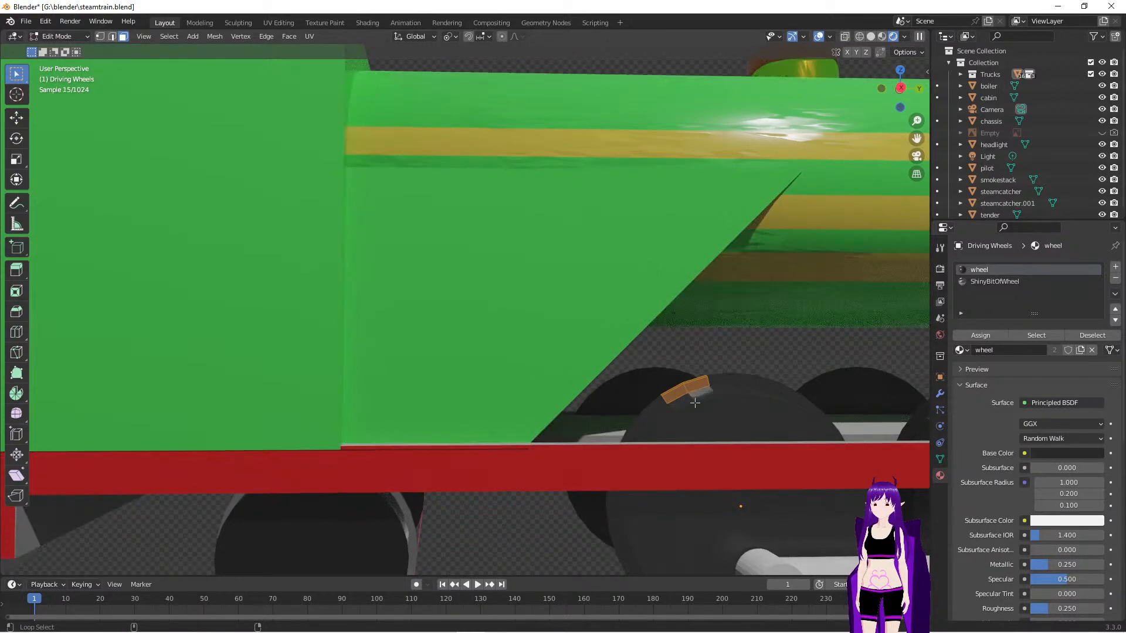
scroll(714, 407, up, 2)
middle_drag(744, 445, 732, 435)
click(657, 339)
alt+click(620, 353)
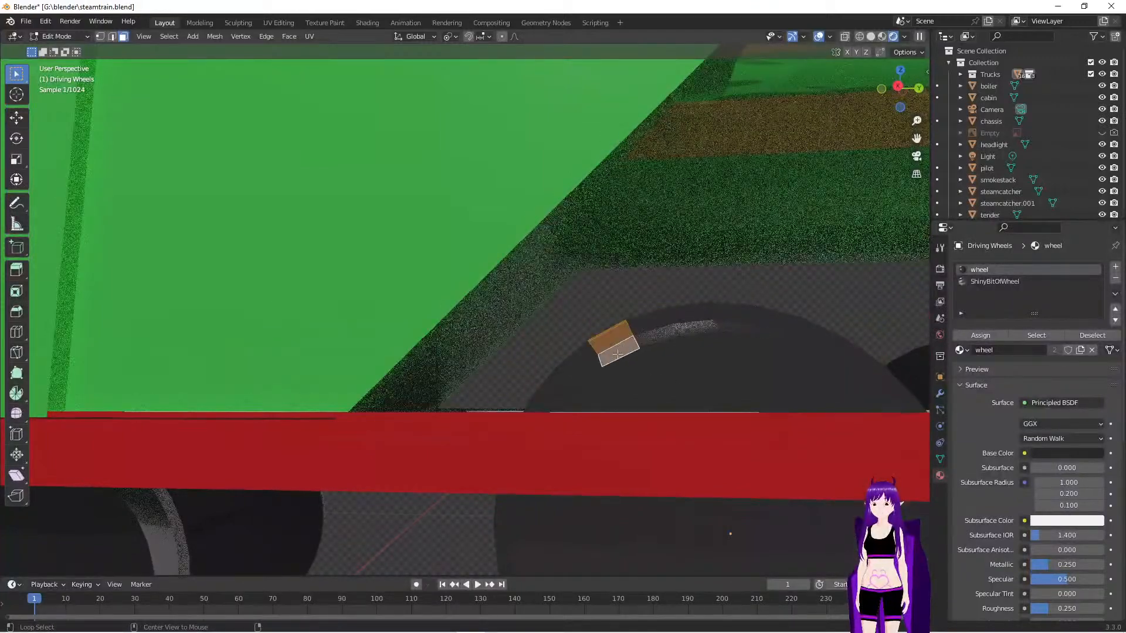
alt+click(590, 368)
alt+shift+click(655, 339)
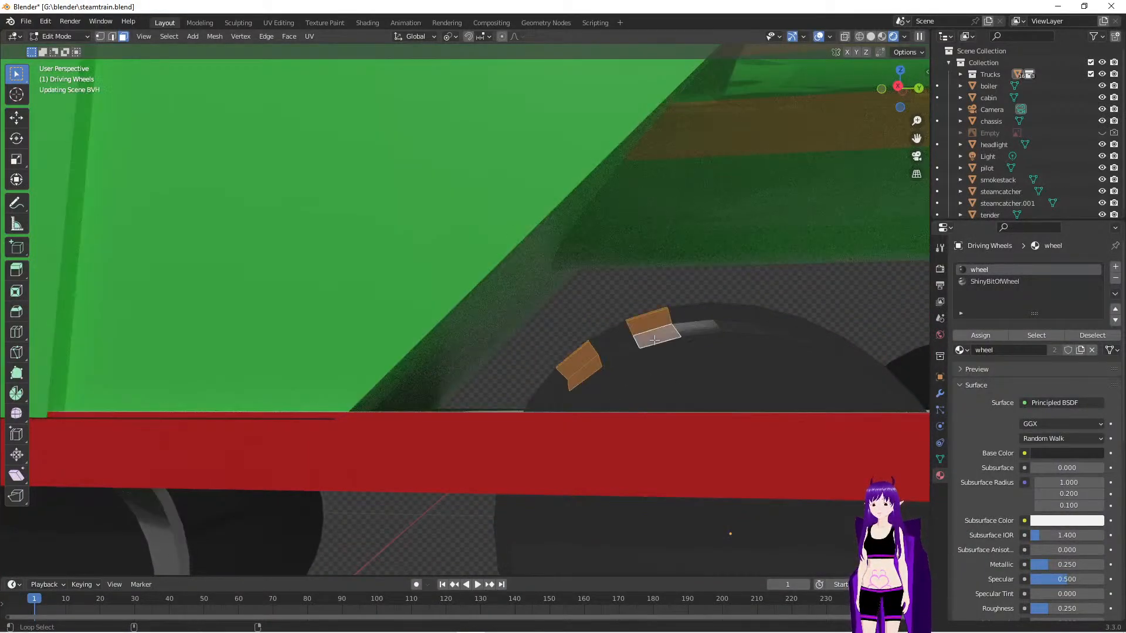
alt+click(622, 351)
alt+click(661, 342)
Select the full loop of tread faces on the rear driving wheel and assign the ShinyBitOfWheel material to it
alt+click(685, 331)
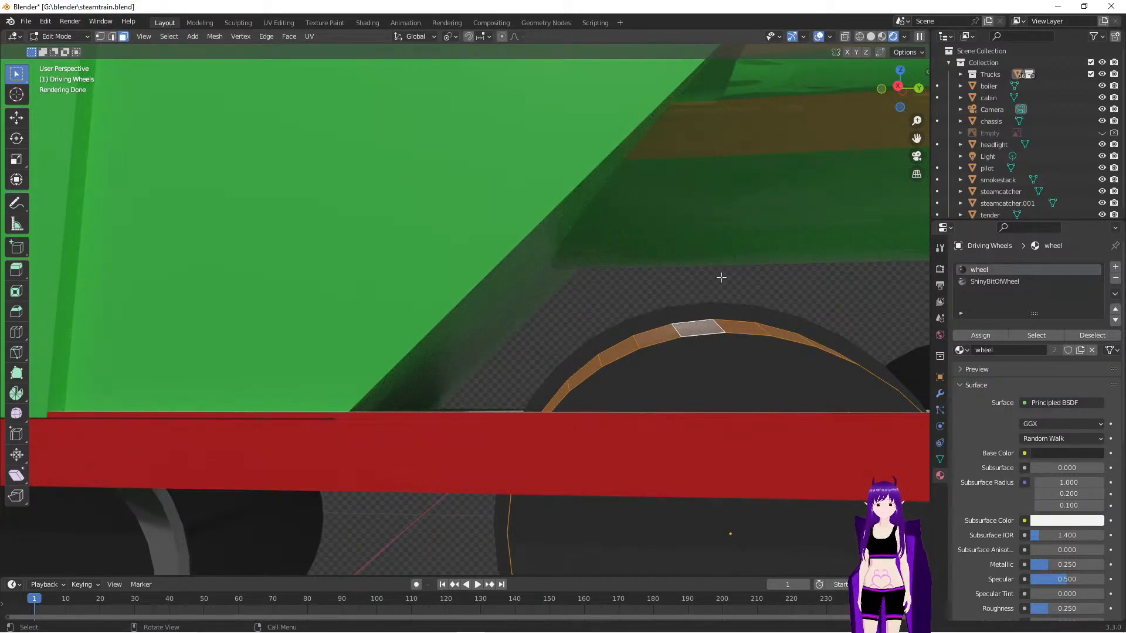
scroll(728, 270, down, 5)
scroll(727, 272, up, 4)
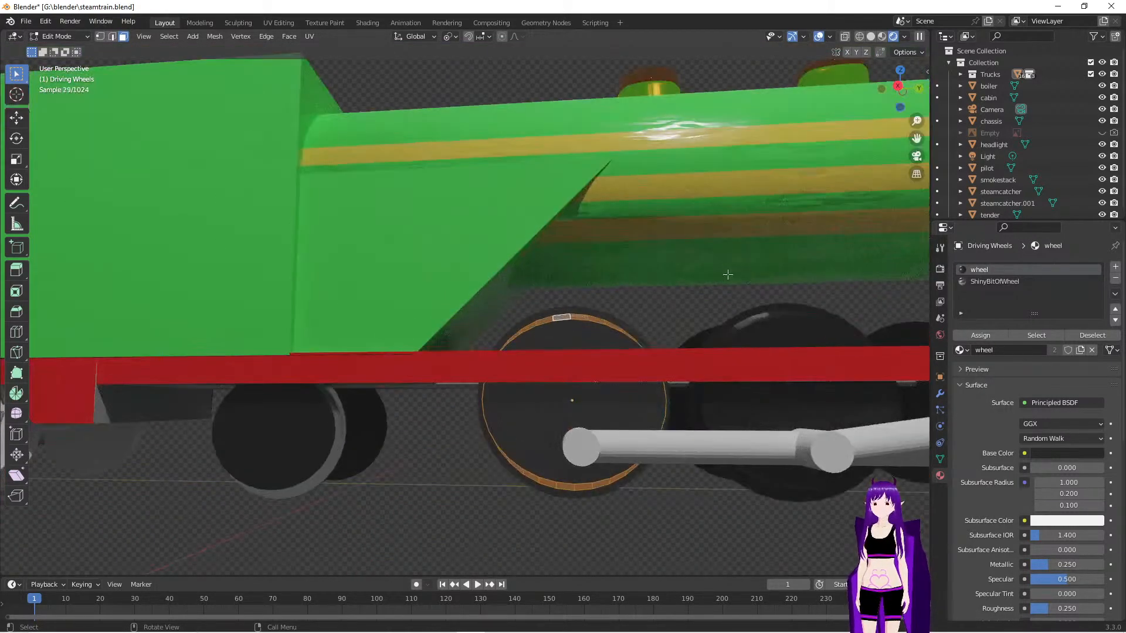
click(997, 283)
click(989, 335)
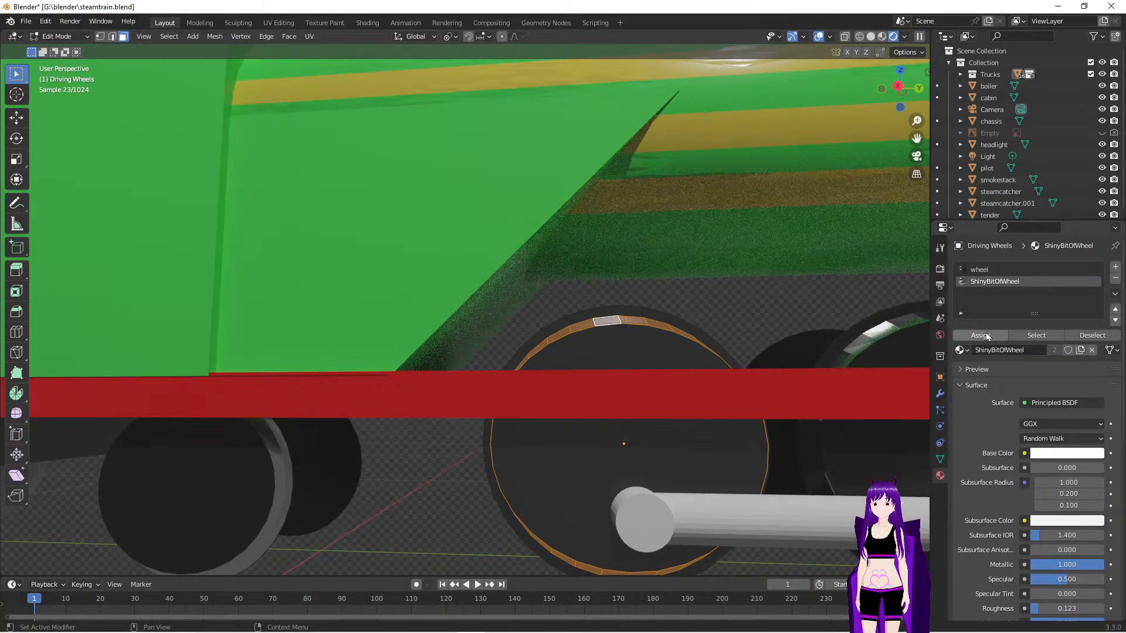
Try to select the flange faces around the rear driving wheel with loop selection in the rendered view
click(607, 313)
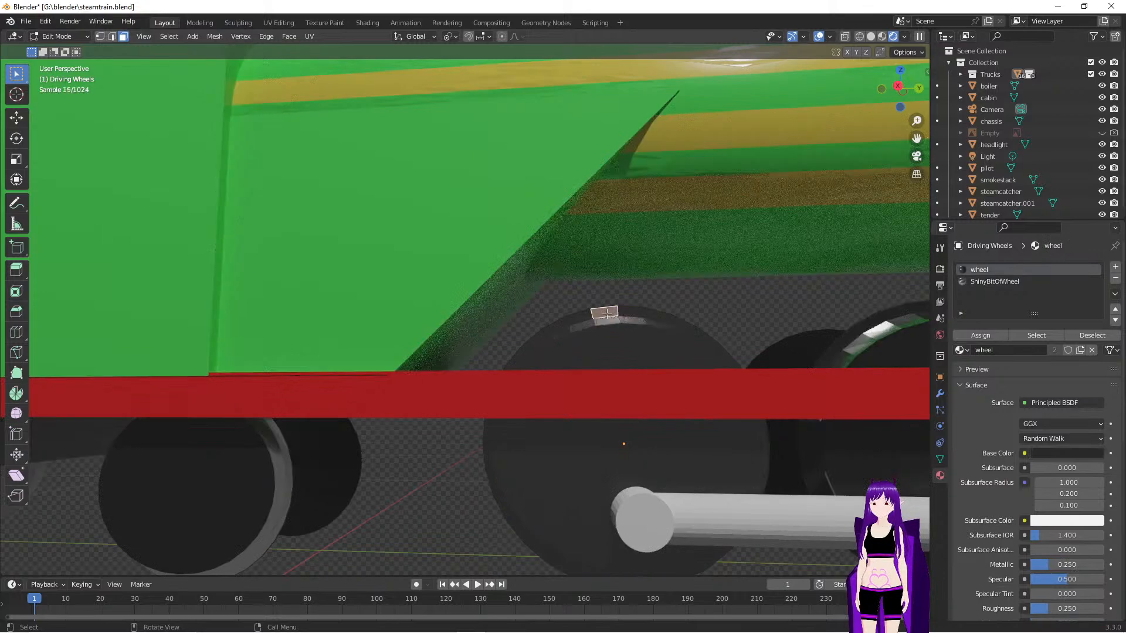
click(636, 311)
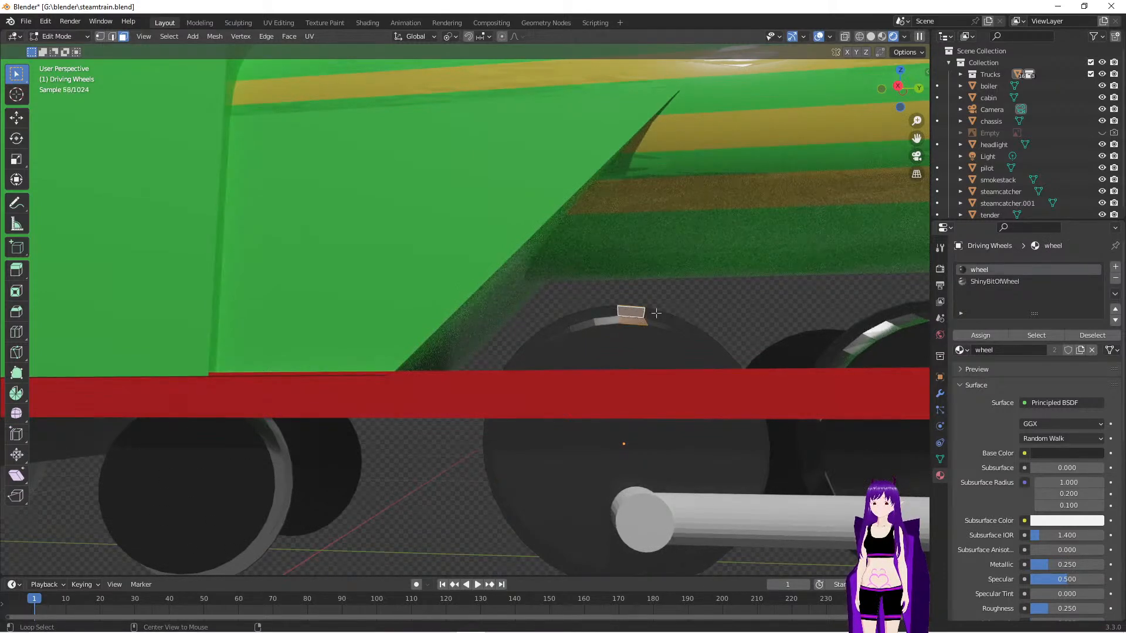
shift+click(657, 317)
shift+click(597, 313)
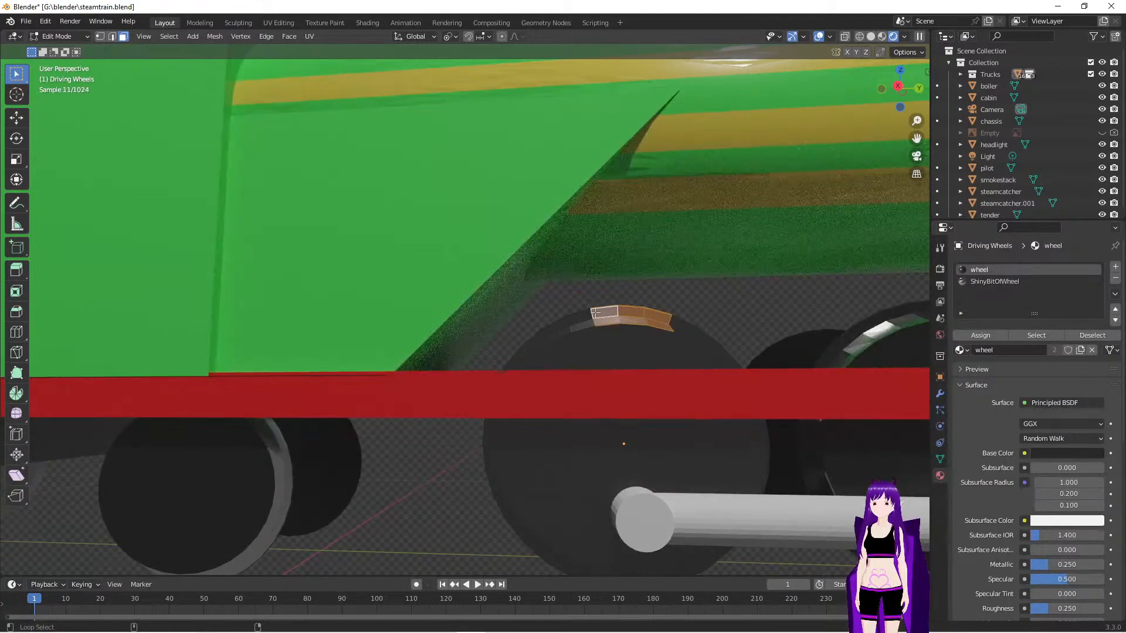
scroll(630, 328, up, 5)
scroll(629, 327, down, 5)
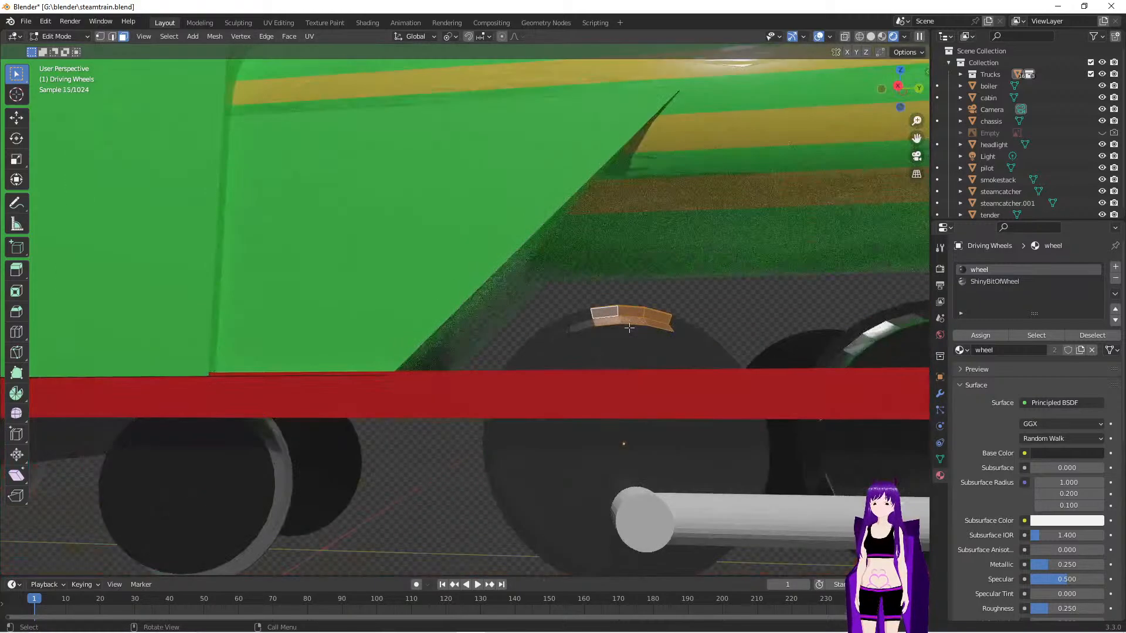
Switch to wireframe and select the rear driving wheel's flange faces one by one from the top along the upper cabin side
key(shift+z)
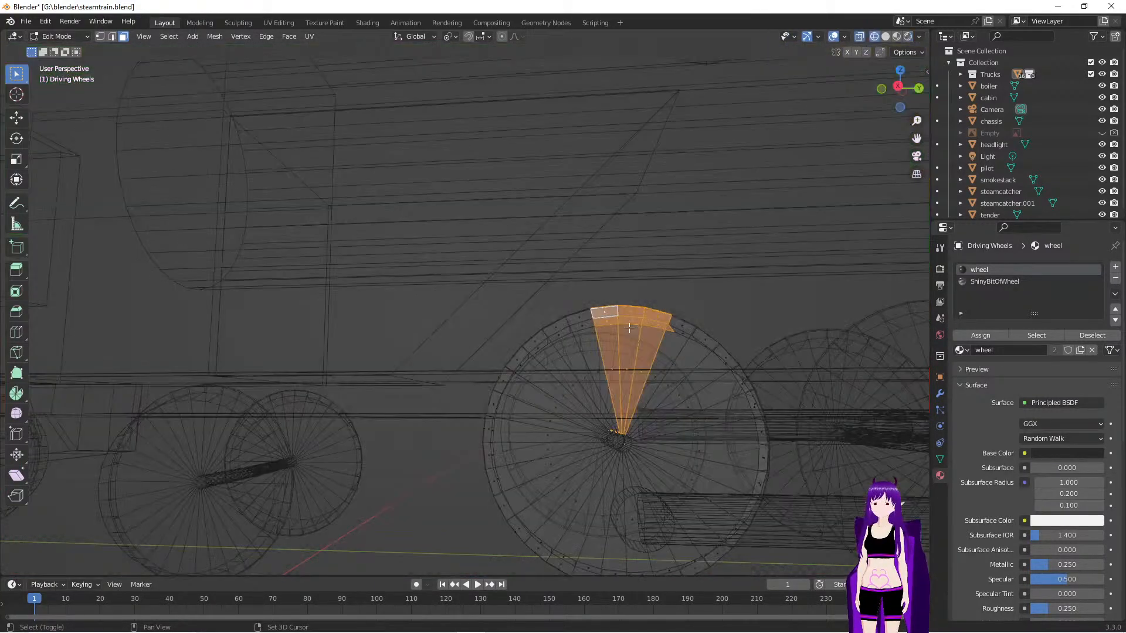
click(610, 312)
shift+click(580, 318)
ctrl+click(539, 332)
ctrl+click(524, 350)
middle_drag(596, 402, 604, 406)
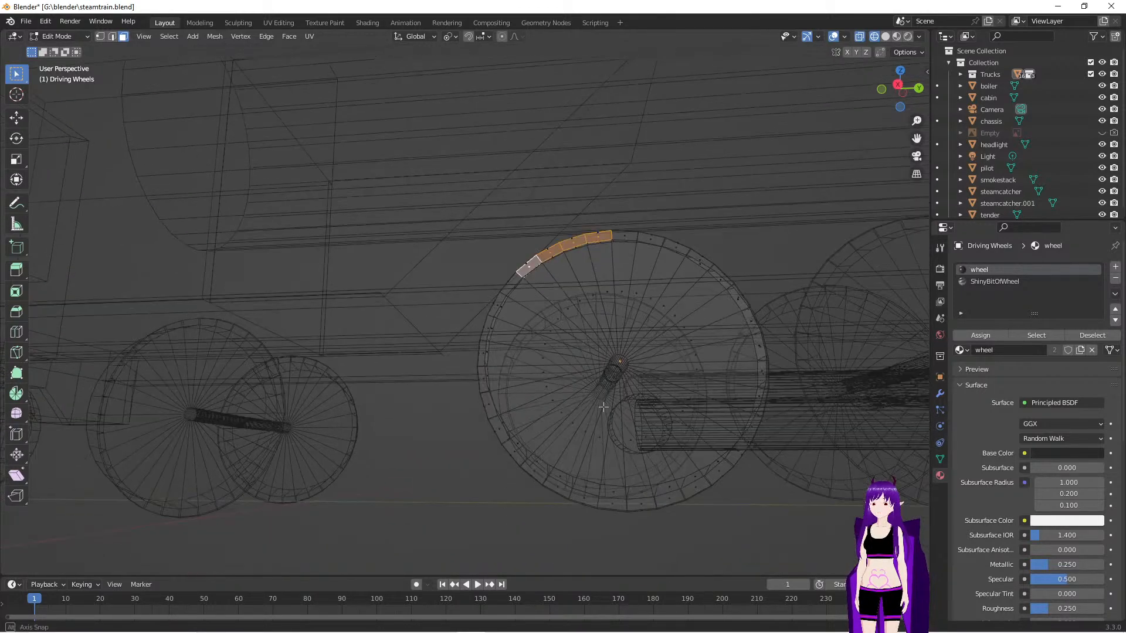
shift+click(512, 288)
shift+click(512, 285)
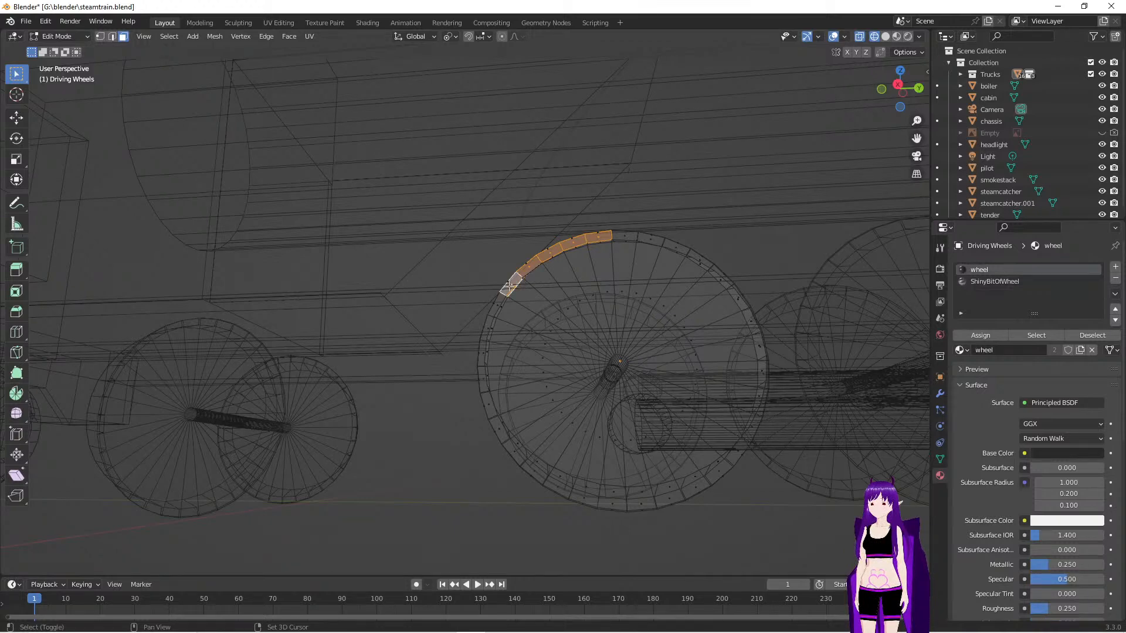
shift+click(498, 304)
Extend the flange selection down the cabin side of the rear driving wheel toward its bottom
scroll(538, 351, up, 6)
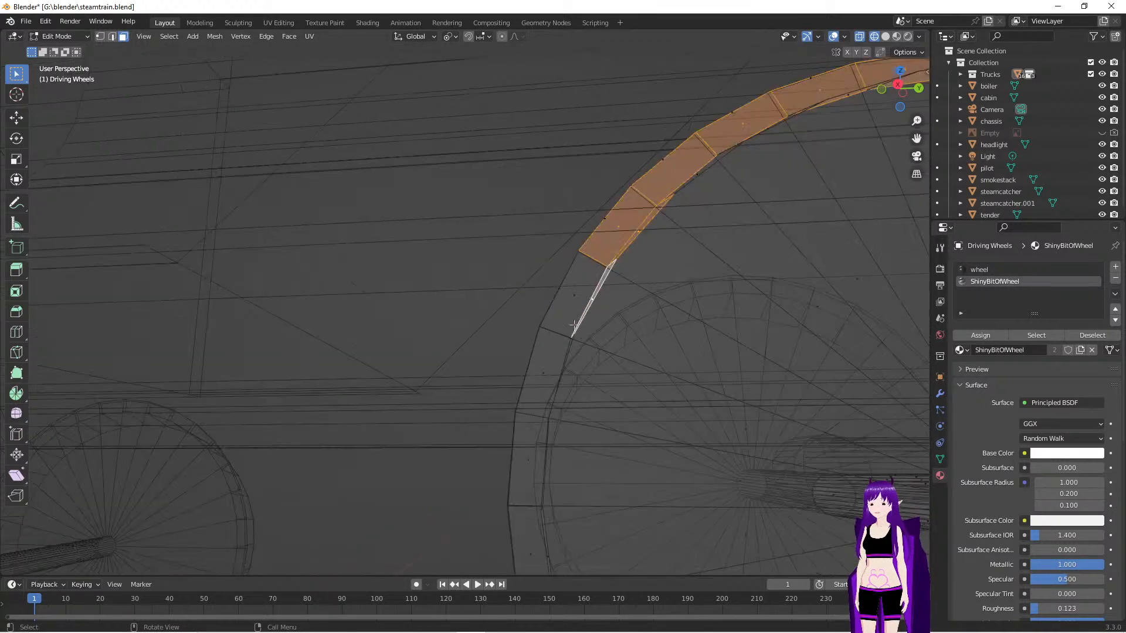
shift+click(572, 298)
shift+click(541, 362)
middle_drag(526, 430, 636, 451)
scroll(624, 448, down, 5)
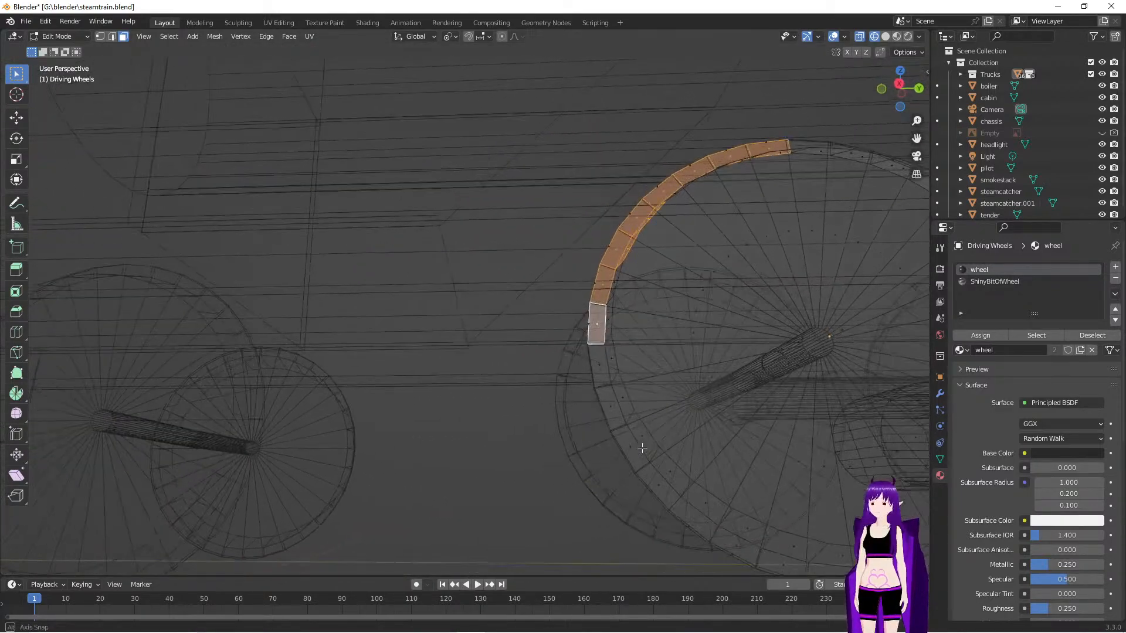
shift+click(614, 434)
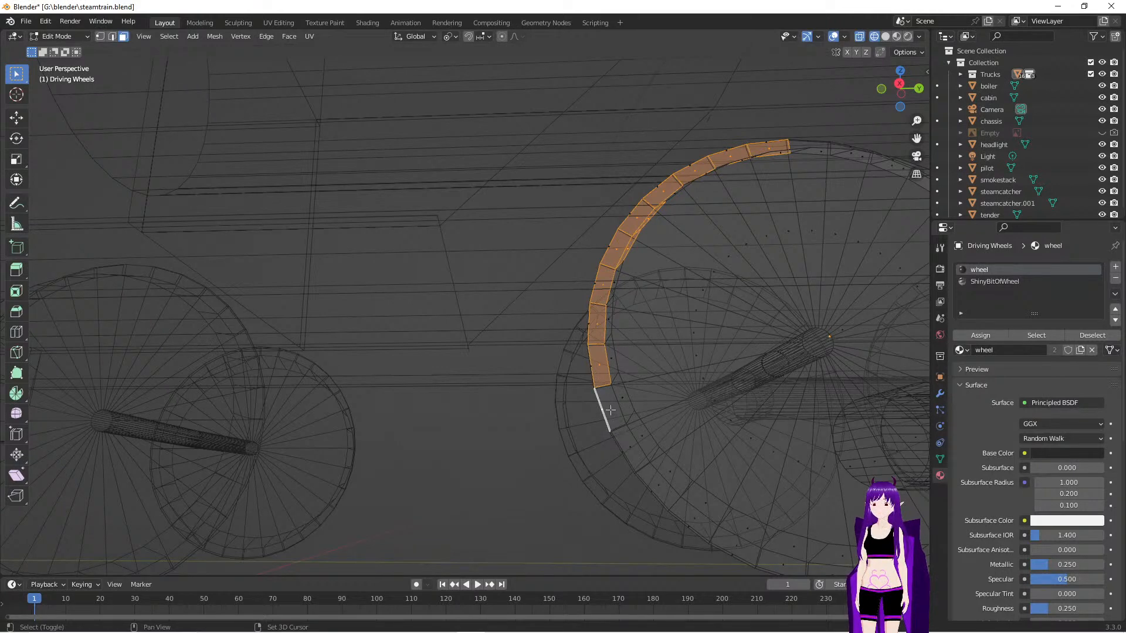
shift+click(634, 454)
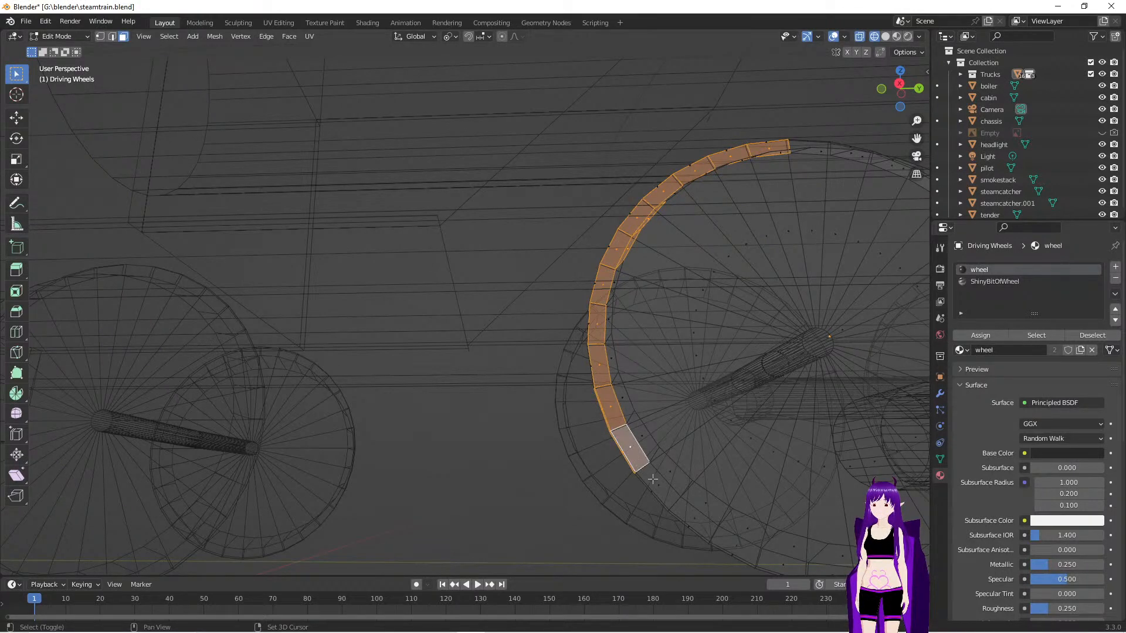
shift+click(660, 478)
shift+click(698, 522)
shift+click(733, 539)
Add the flange faces along the bottom of the rear driving wheel and up its lower front side to the selection
middle_drag(733, 539, 568, 449)
shift+click(542, 442)
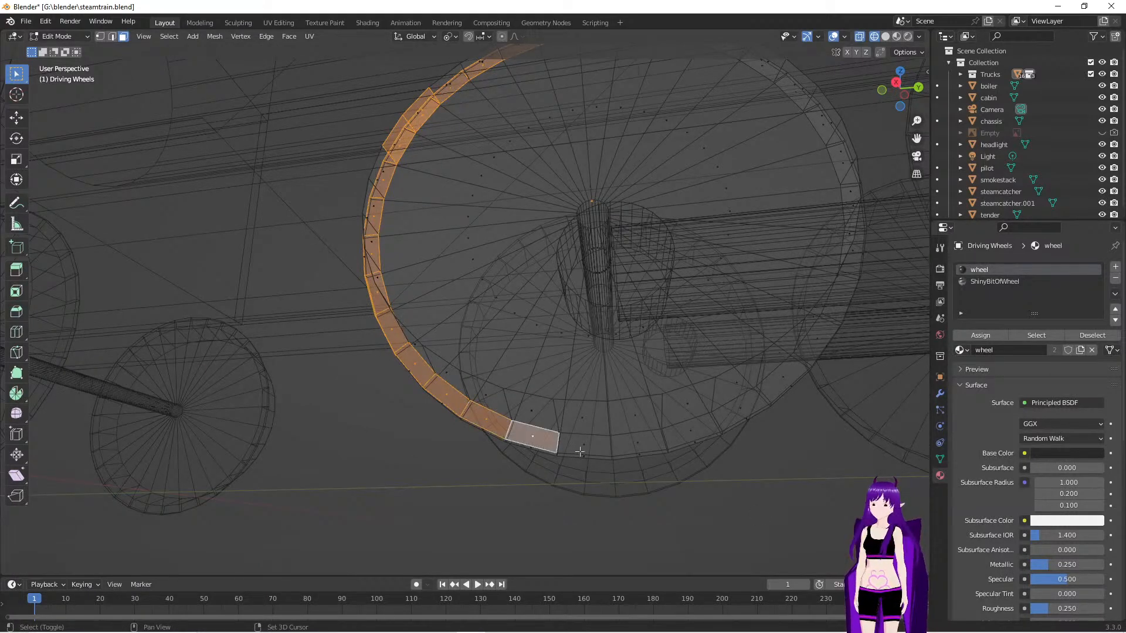
shift+click(587, 448)
shift+click(662, 445)
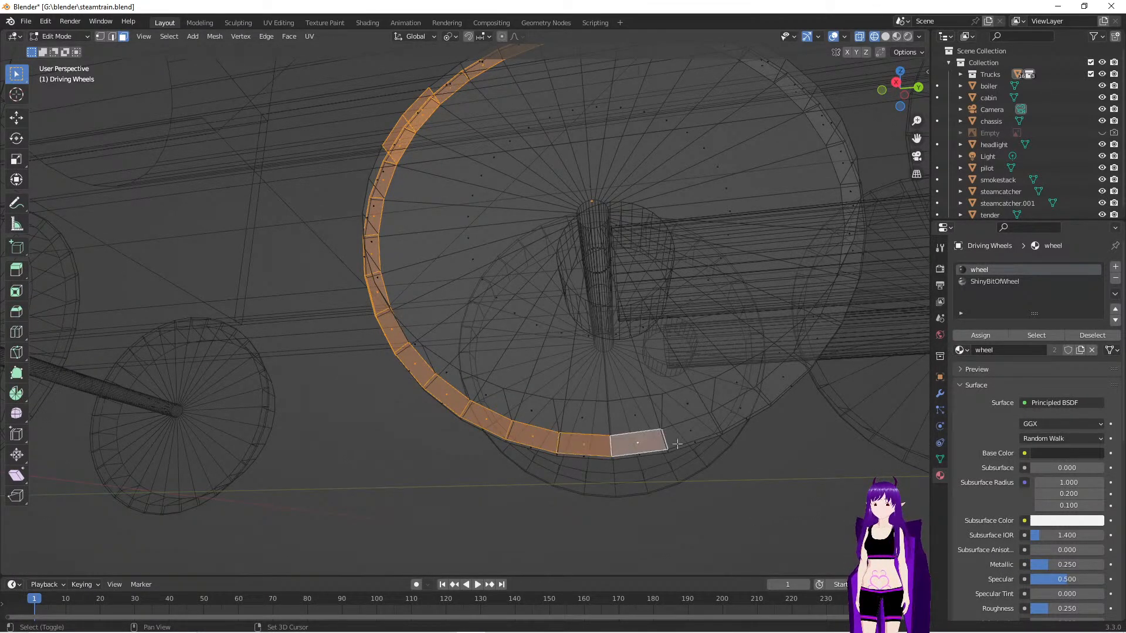
shift+click(695, 431)
shift+click(743, 410)
shift+click(783, 379)
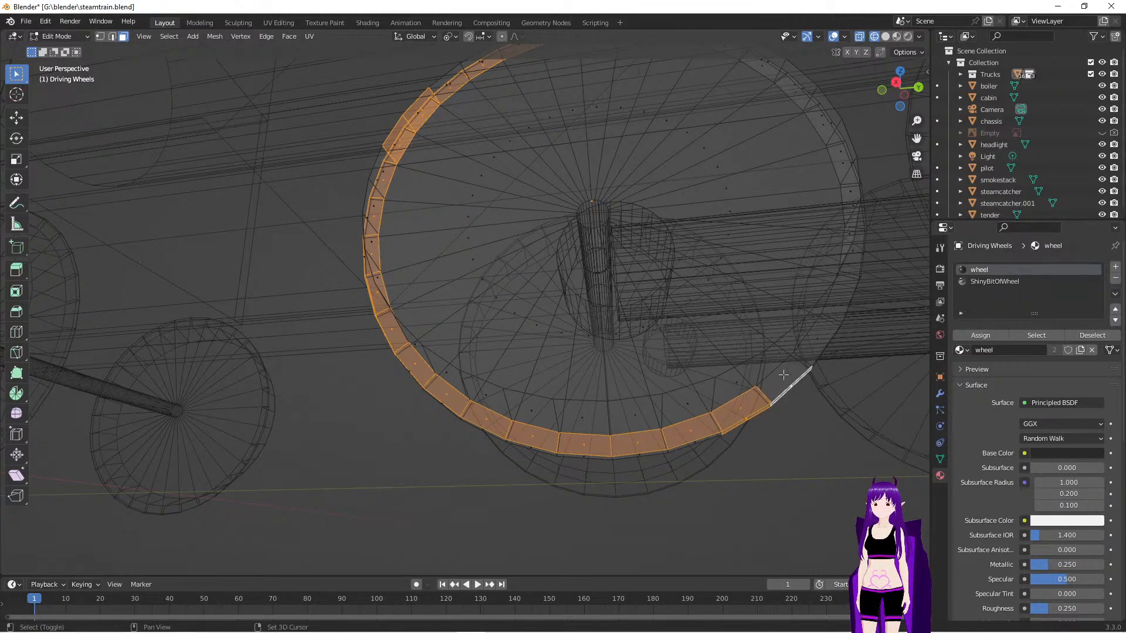
shift+click(817, 345)
shift+click(839, 305)
Complete the flange selection by adding the remaining faces up the wheel's front side and across the top
middle_drag(883, 302, 867, 306)
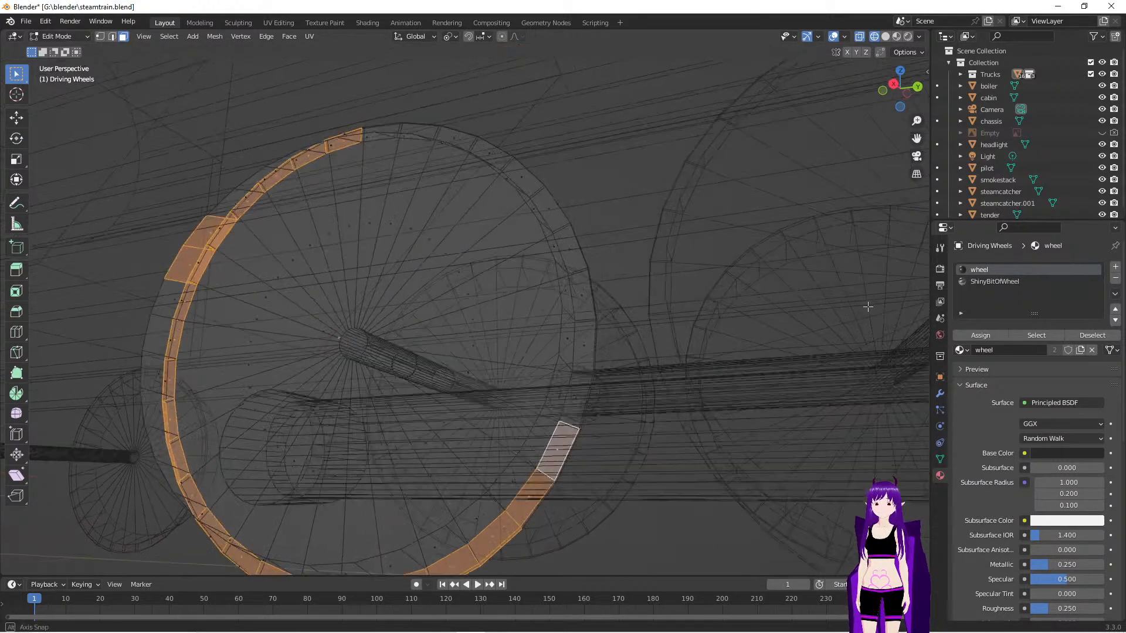
shift+click(577, 393)
shift+click(582, 355)
shift+click(582, 301)
shift+click(568, 255)
shift+click(545, 205)
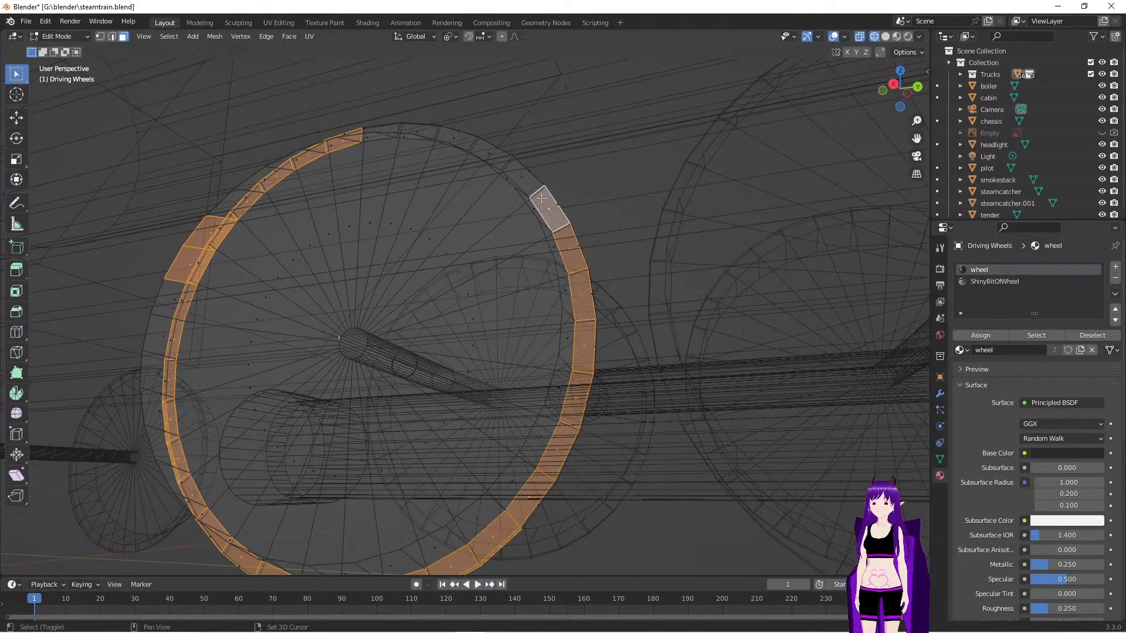
shift+click(519, 172)
shift+click(490, 152)
shift+click(452, 137)
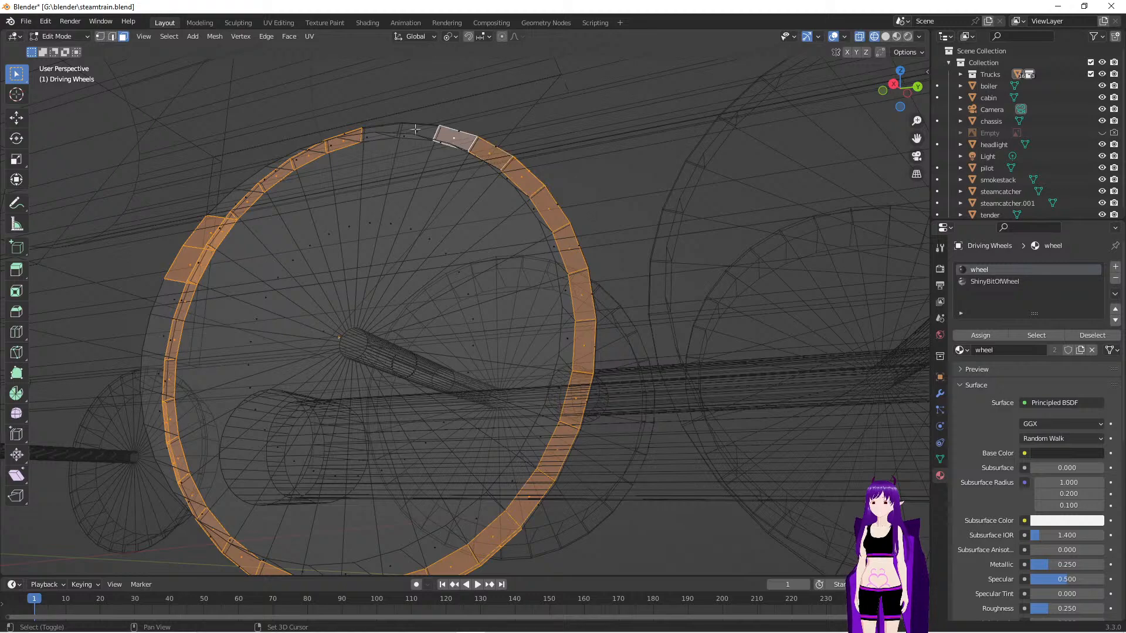
shift+click(413, 129)
shift+click(383, 128)
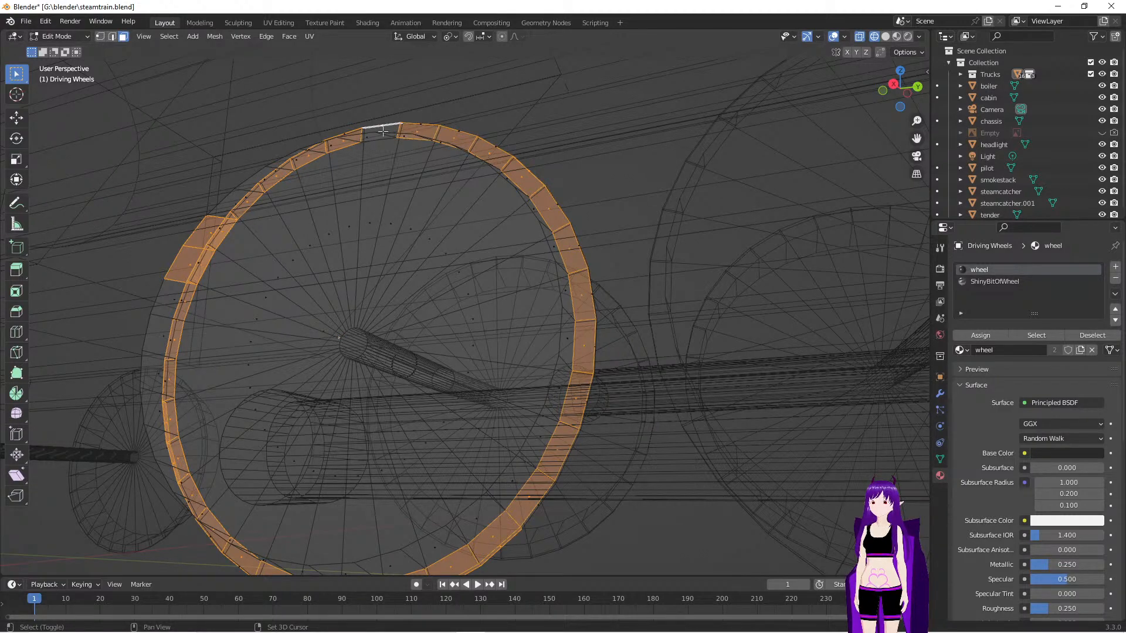
Assign the ShinyBitOfWheel material to the selected flange faces of the rear driving wheel and return to rendered shading
middle_drag(664, 255, 691, 258)
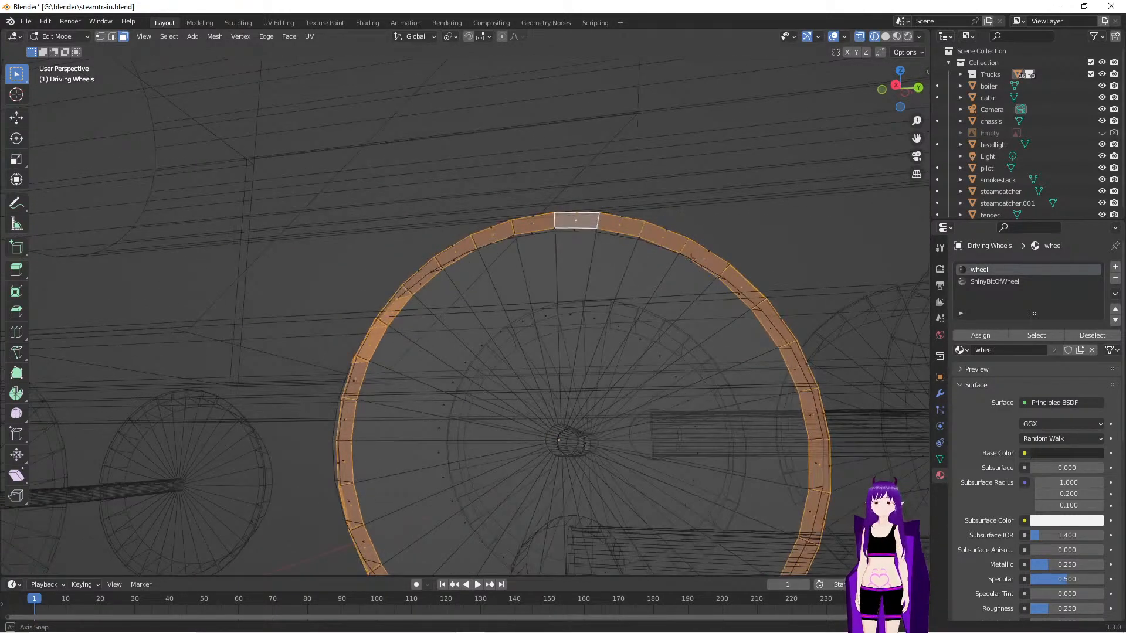
click(981, 282)
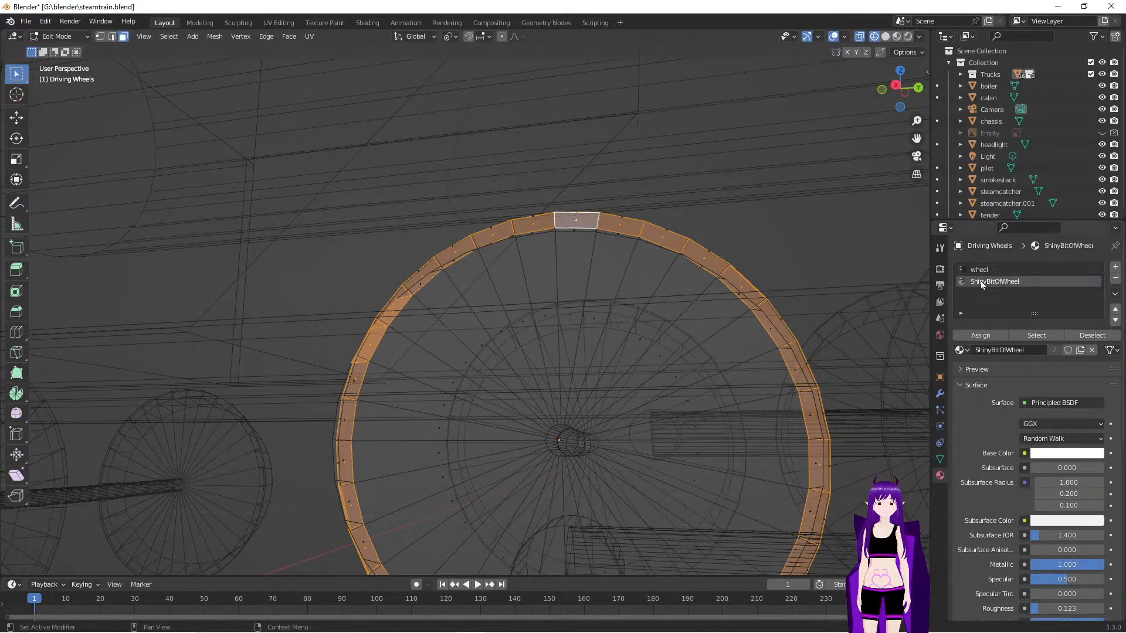
click(987, 337)
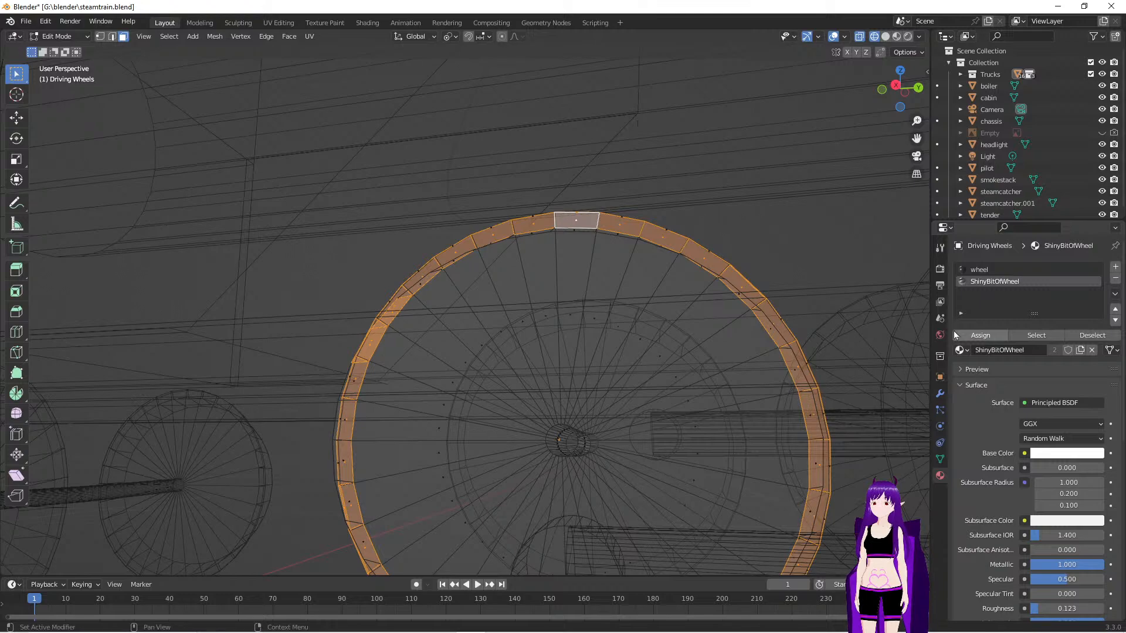
key(z)
key(Escape)
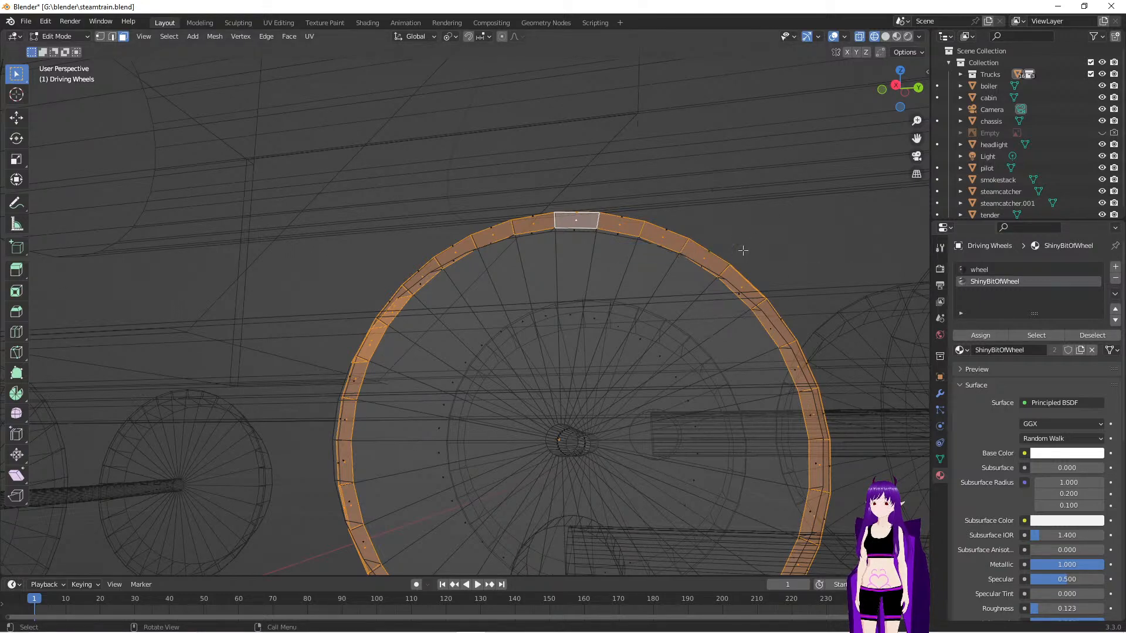
key(shift+z)
middle_drag(673, 261, 680, 266)
click(633, 370)
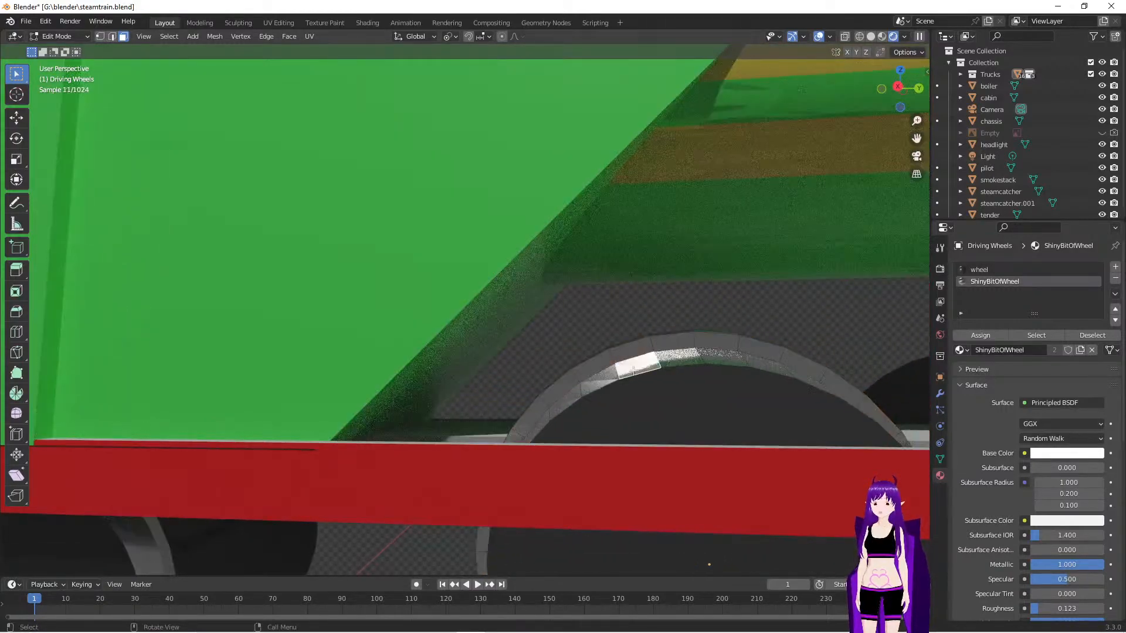
alt+click(672, 359)
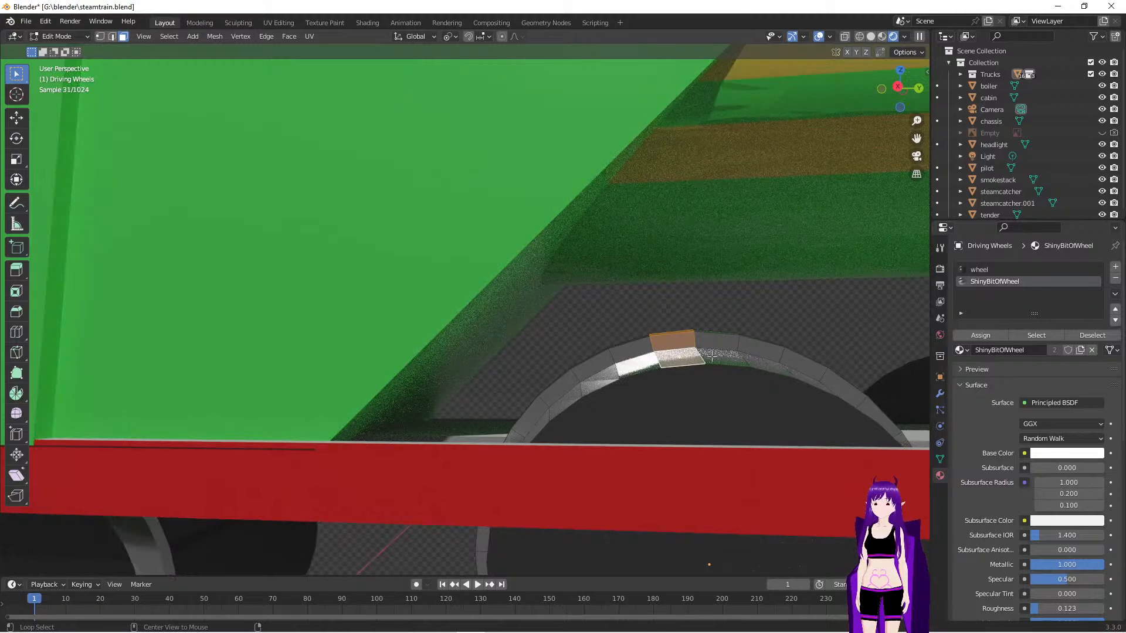
alt+click(643, 363)
alt+click(596, 378)
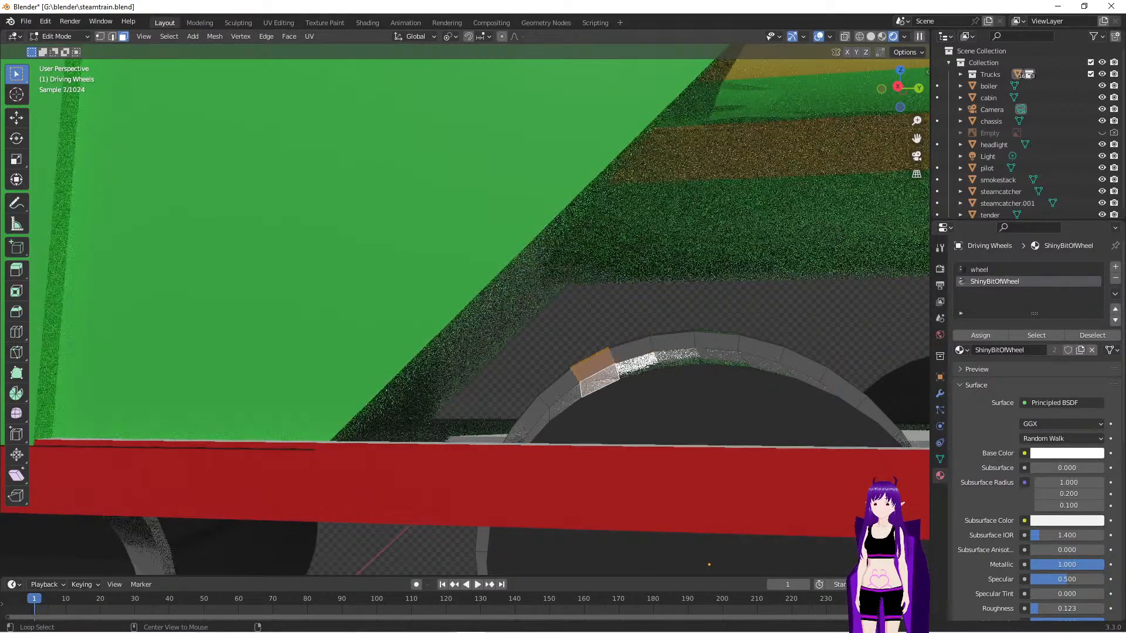
alt+shift+click(640, 361)
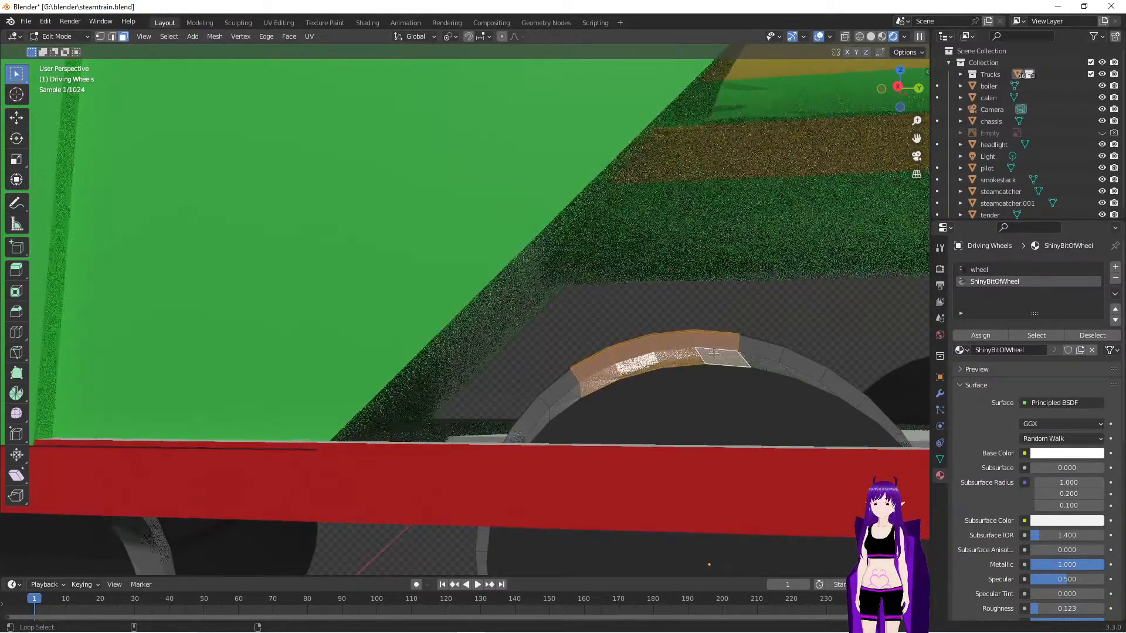
alt+click(573, 395)
alt+click(597, 379)
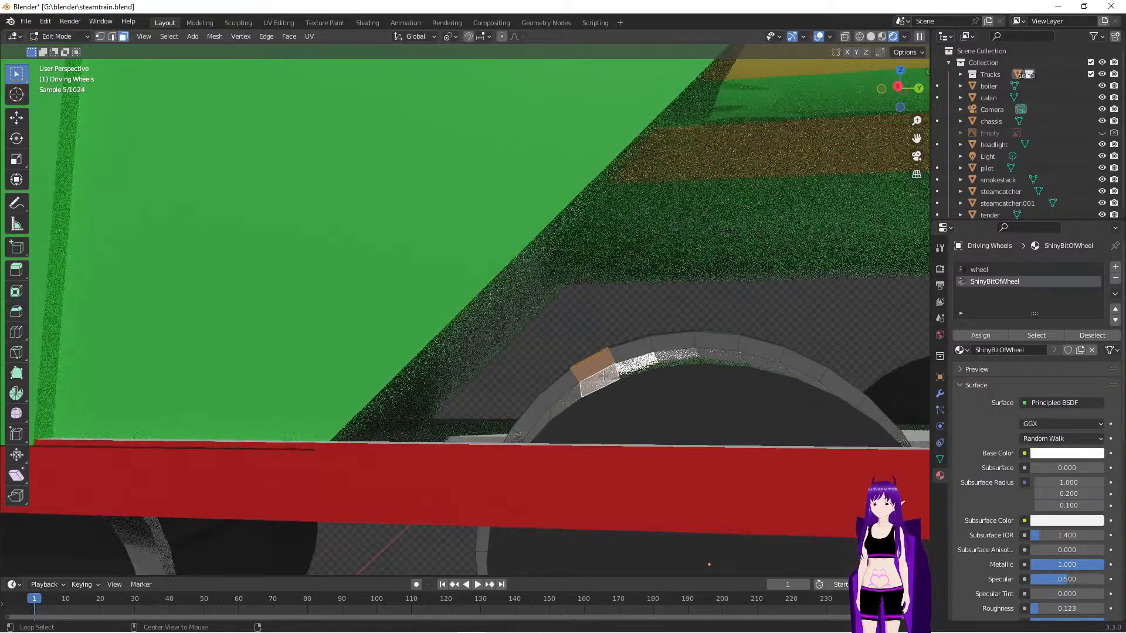
click(588, 324)
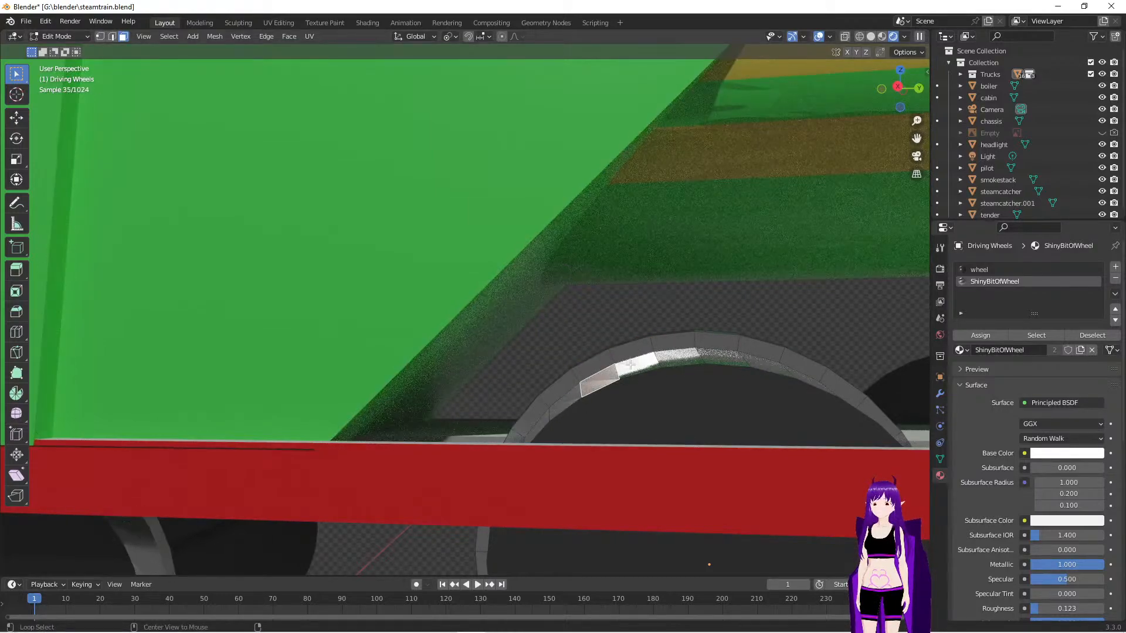
Select the face loop around the rear driving wheel's tread, apply smooth shading to it and return to Object Mode
alt+click(609, 374)
alt+click(608, 375)
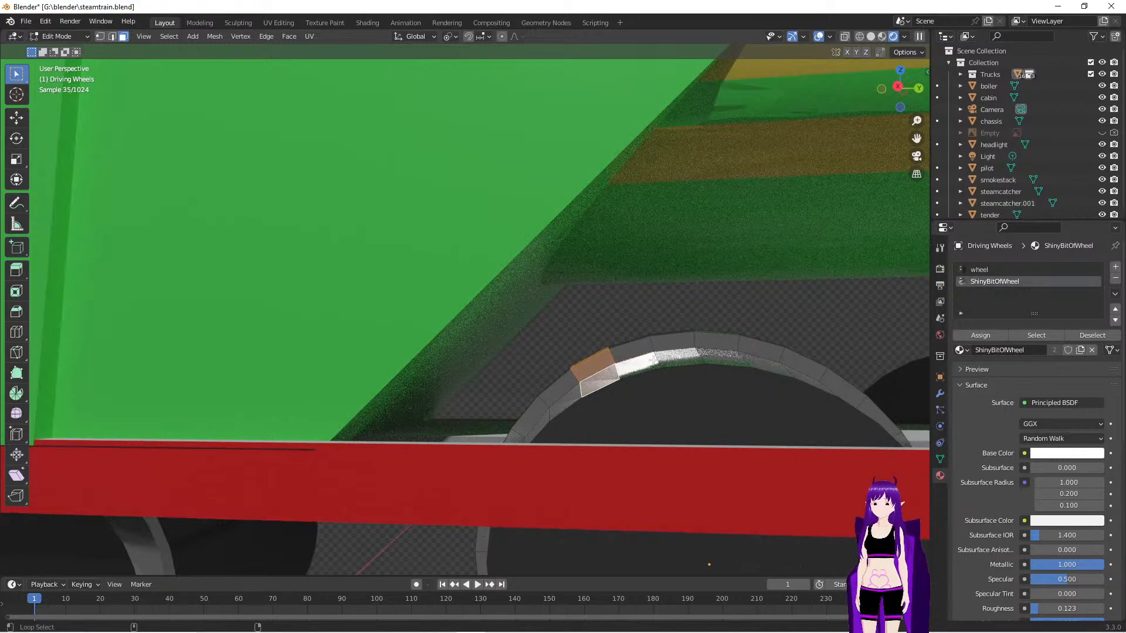
alt+shift+click(620, 370)
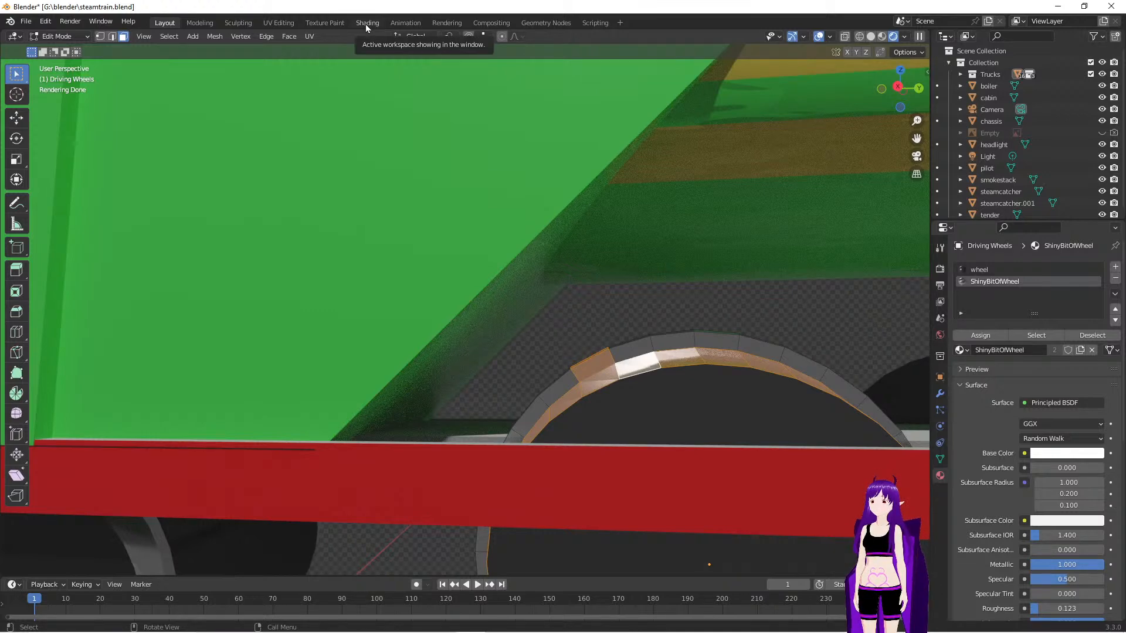
click(288, 36)
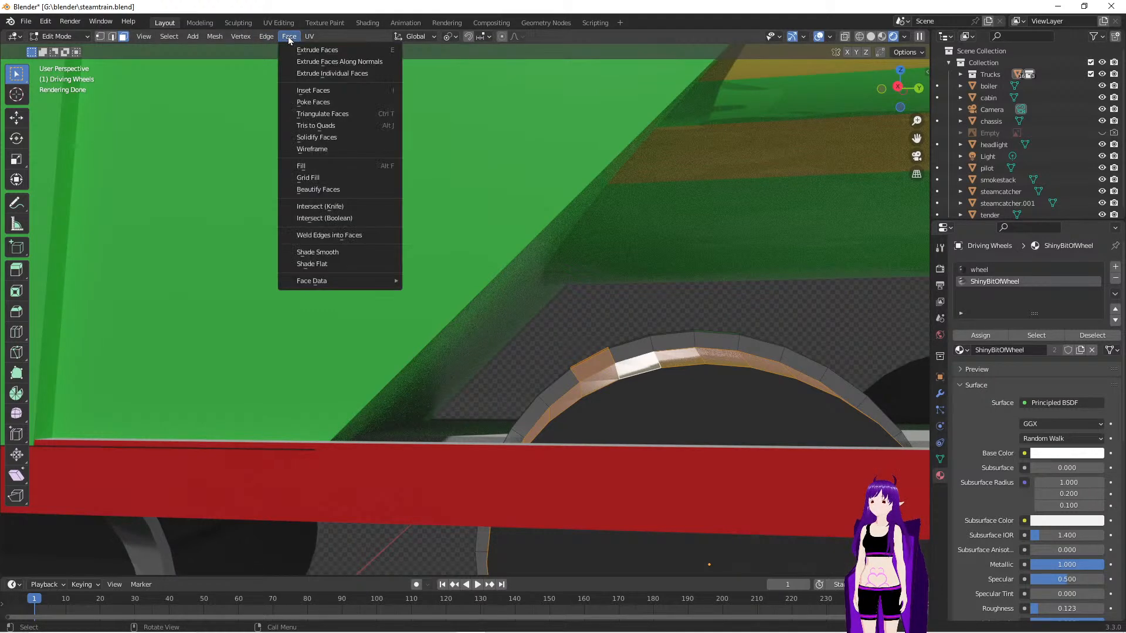
click(347, 253)
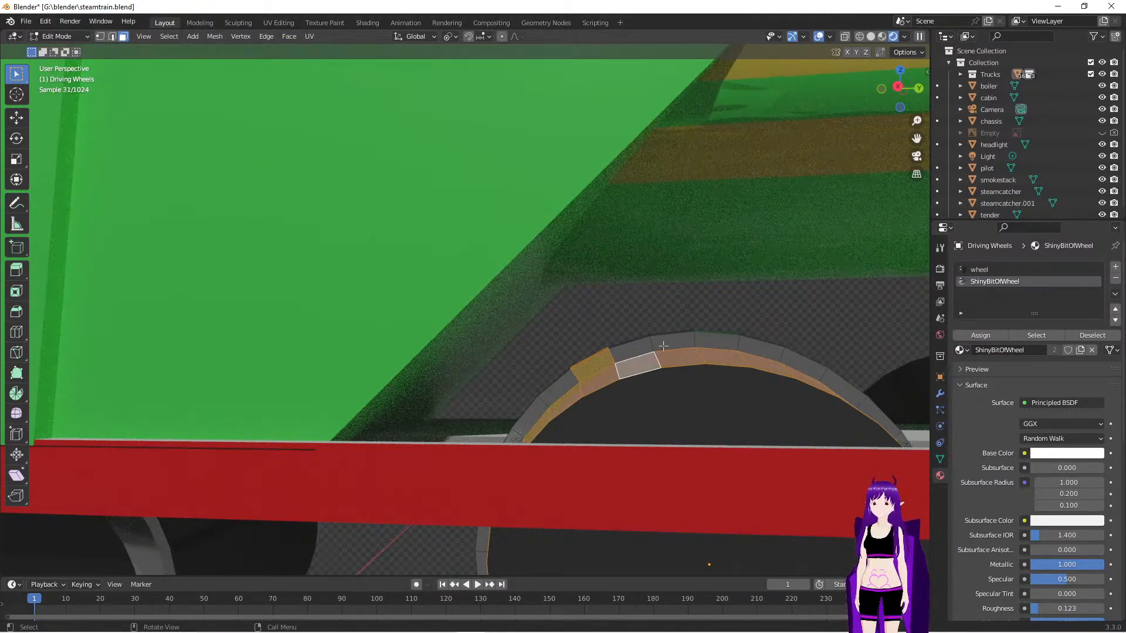
mouse_move(631, 324)
middle_down()
mouse_move(589, 327)
mouse_move(613, 316)
middle_up()
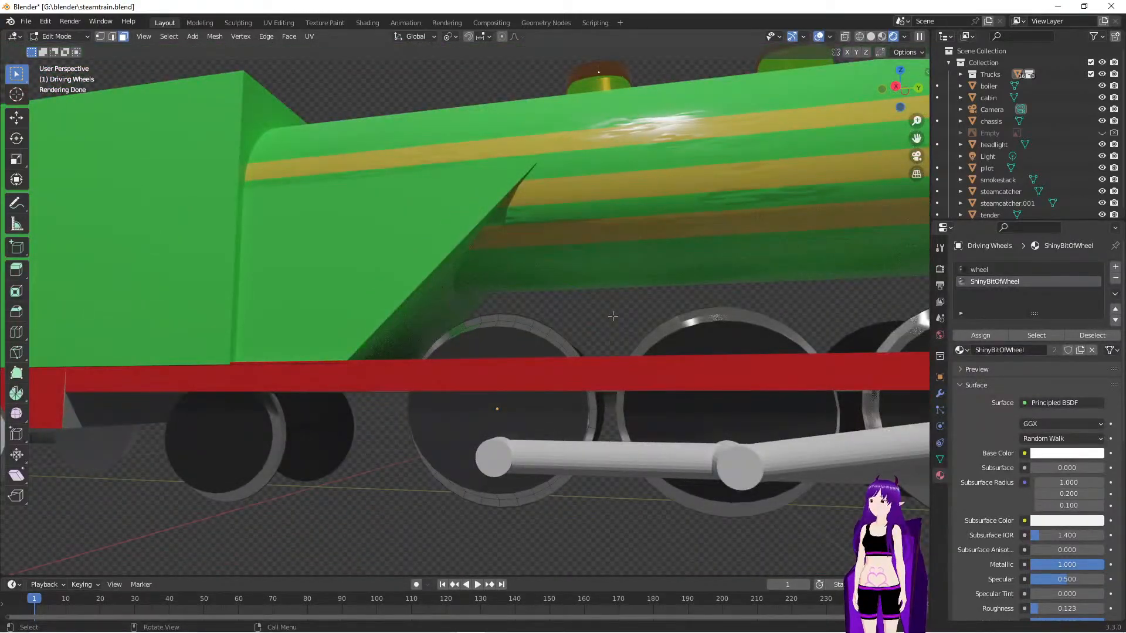
key(Tab)
Inspect the rendered train from the side and rear to check the driving wheels' shiny rims and the overall materials
scroll(631, 322, down, 10)
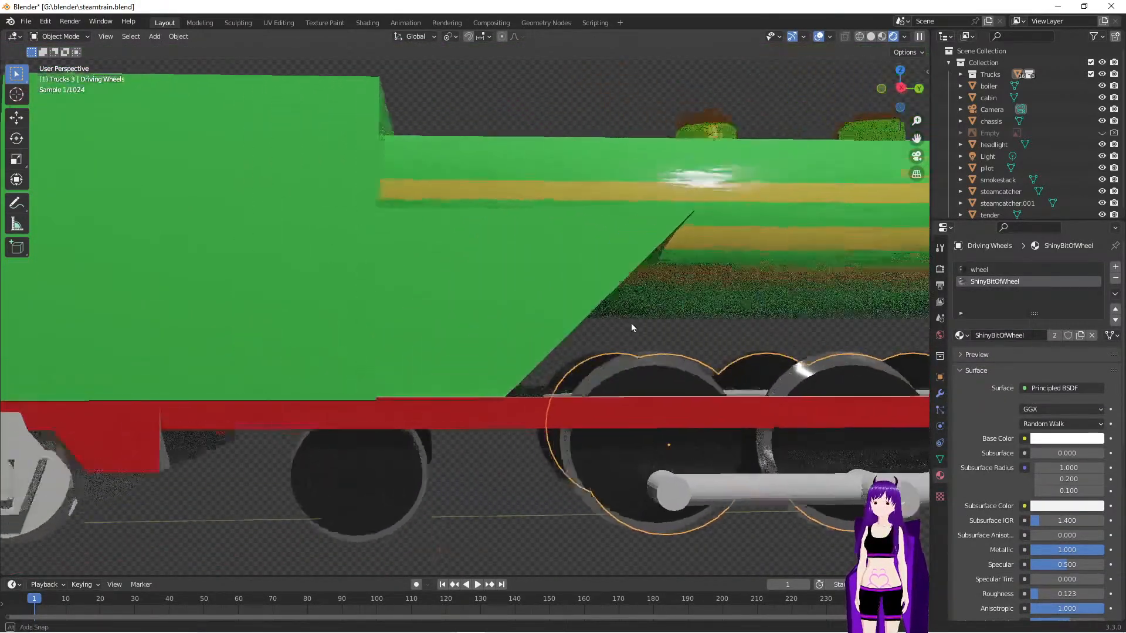
middle_drag(704, 437, 699, 459)
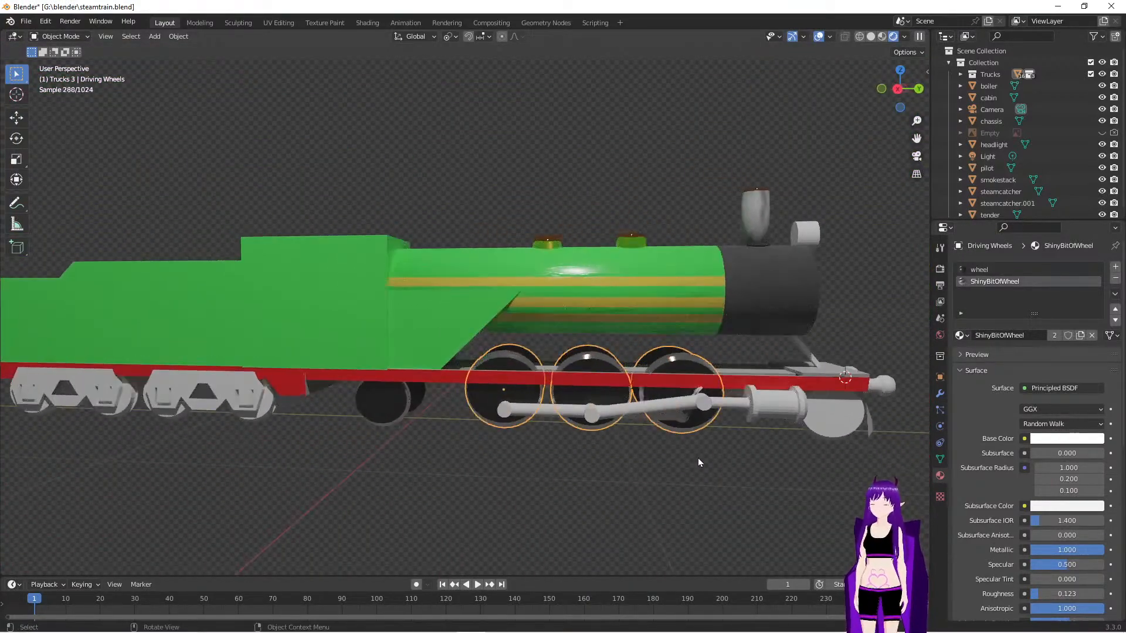
middle_drag(580, 508, 603, 491)
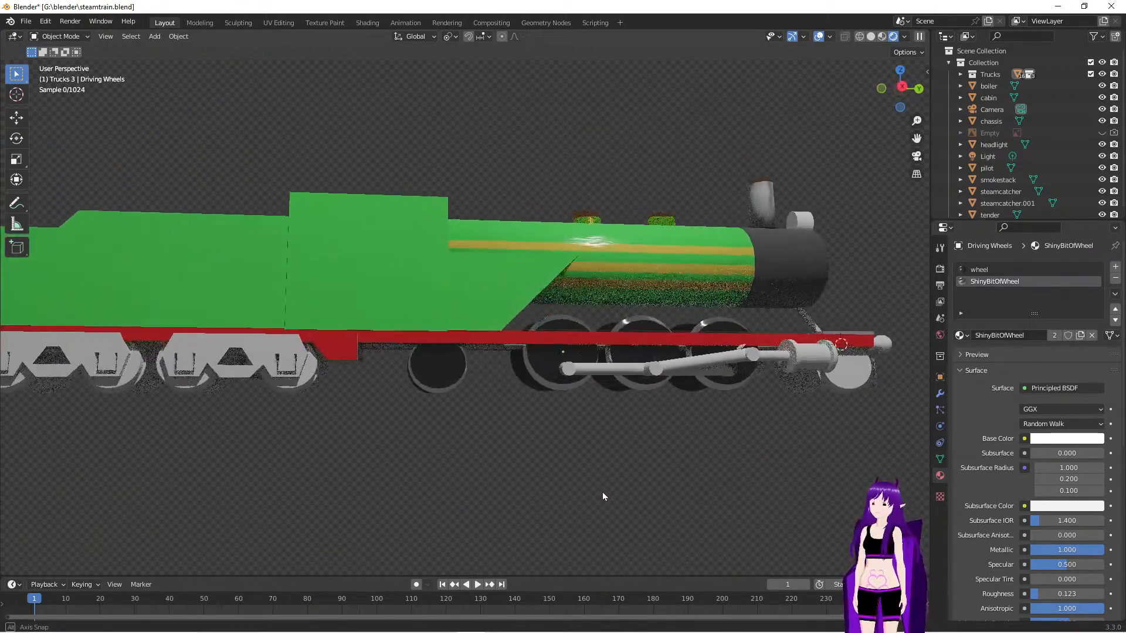
scroll(559, 494, up, 4)
scroll(560, 494, down, 1)
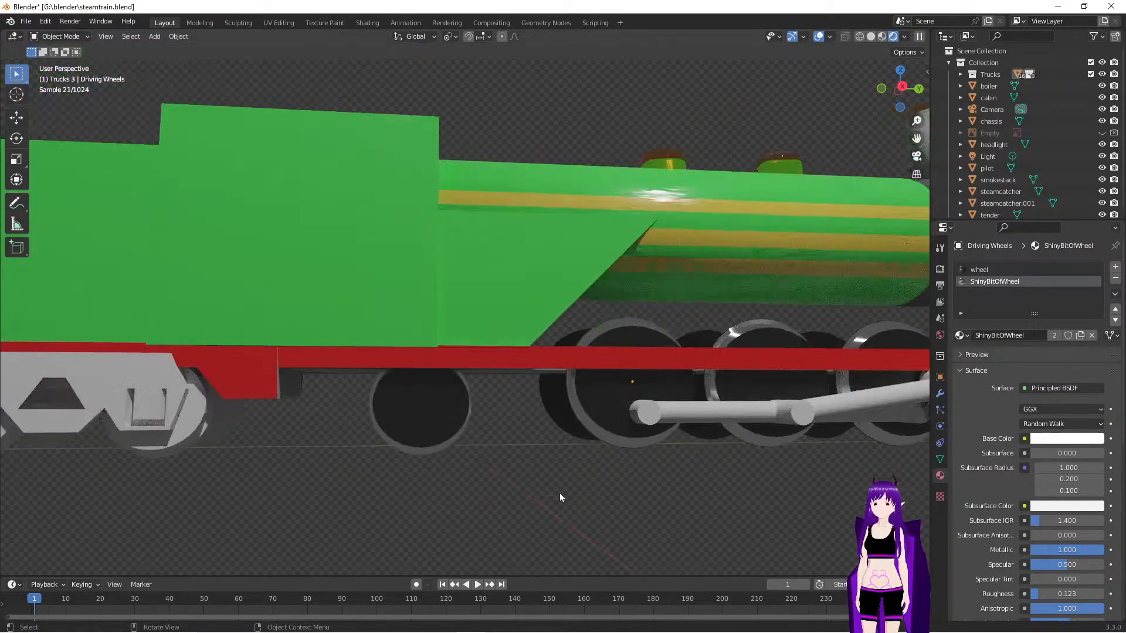
middle_drag(637, 491, 607, 490)
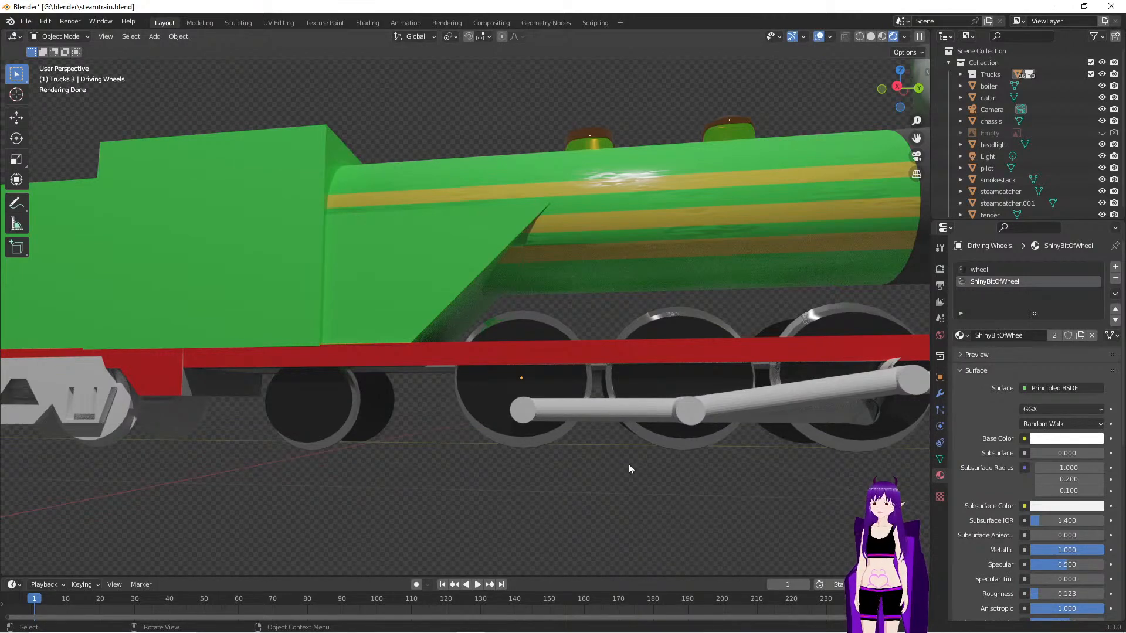
middle_drag(544, 480, 558, 496)
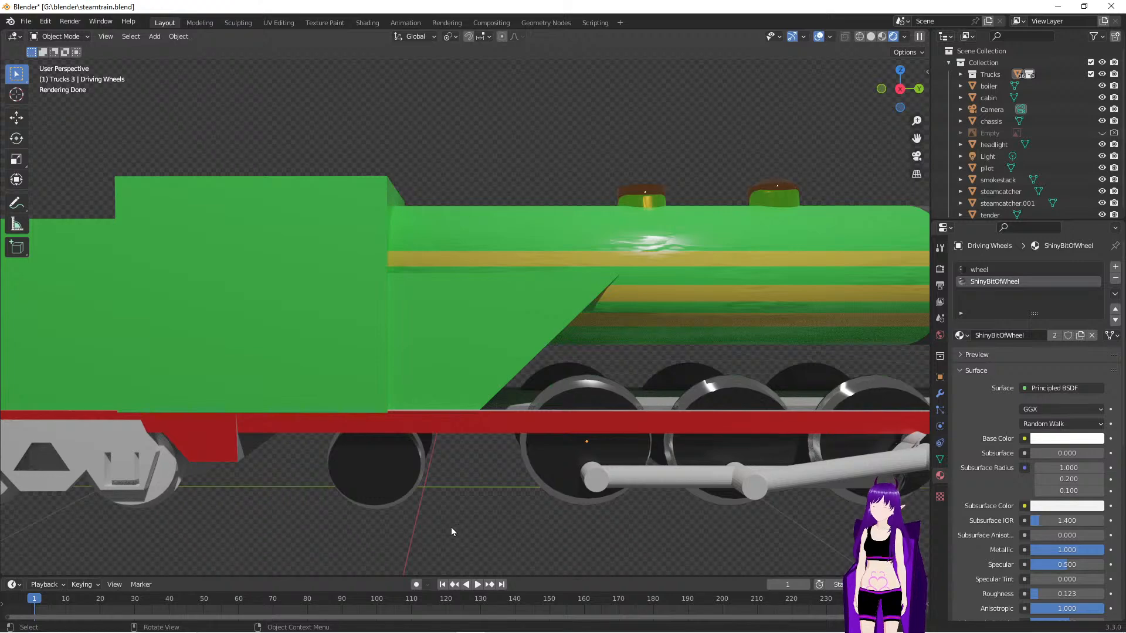
middle_drag(439, 526, 636, 495)
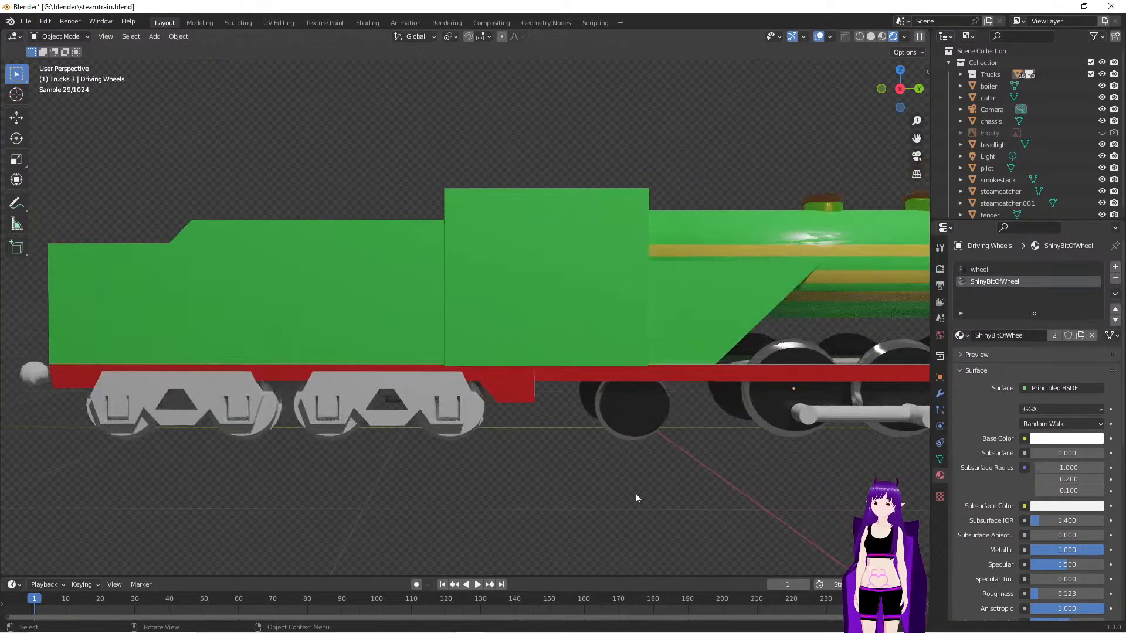
mouse_move(712, 485)
middle_down()
mouse_move(598, 482)
mouse_move(751, 485)
mouse_move(636, 488)
mouse_move(716, 485)
middle_up()
scroll(577, 484, down, 6)
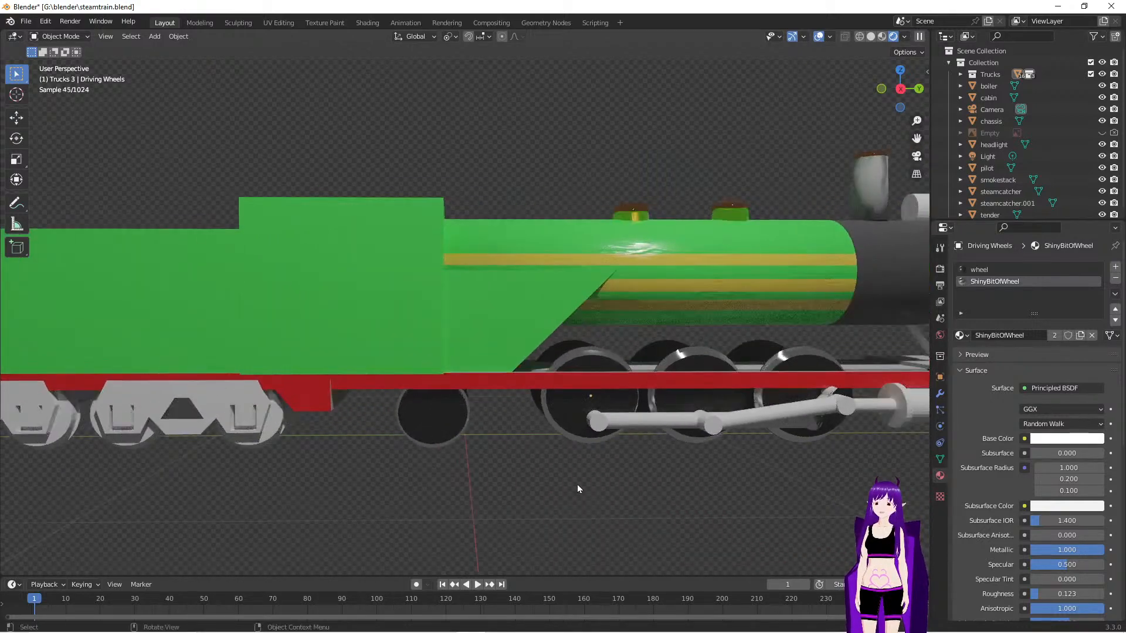
scroll(579, 484, up, 1)
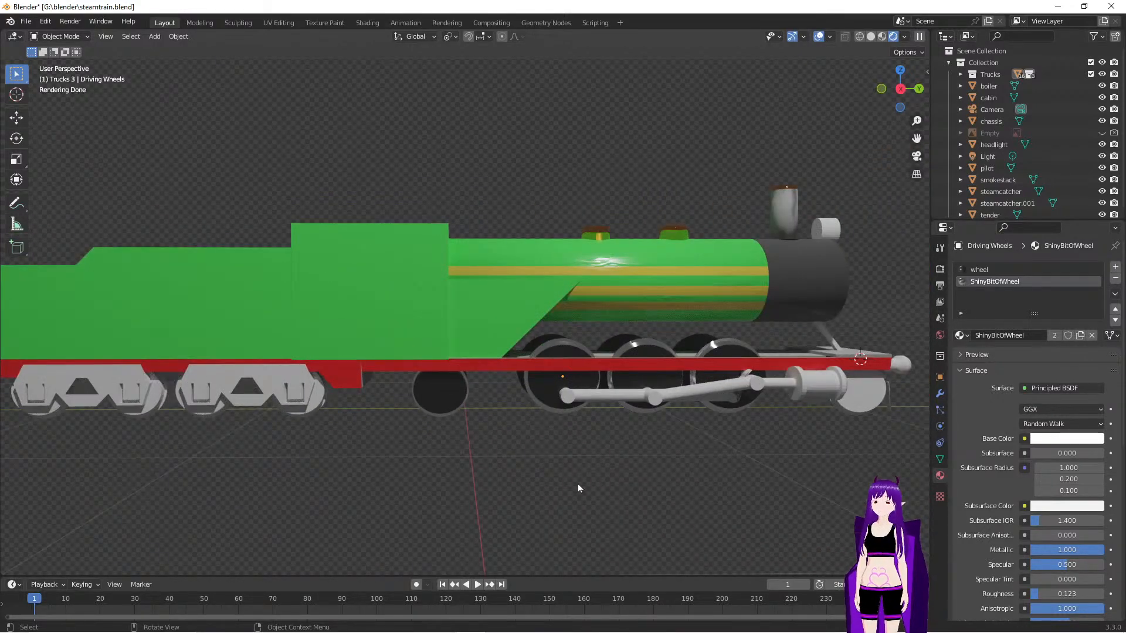
scroll(578, 488, down, 1)
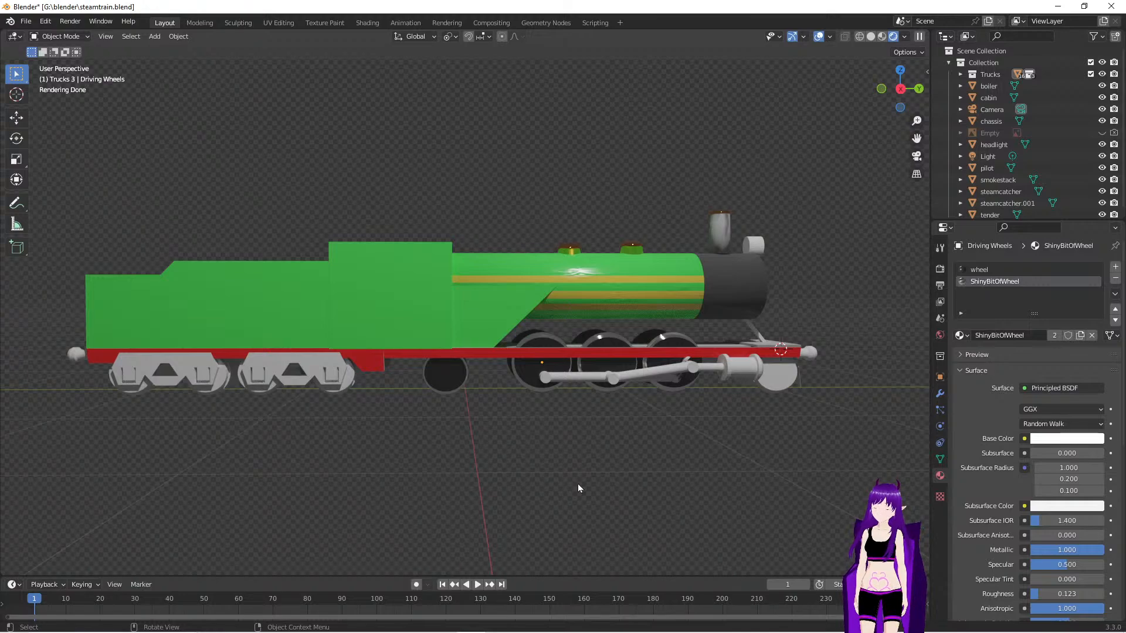
middle_drag(561, 490, 603, 506)
scroll(642, 510, up, 2)
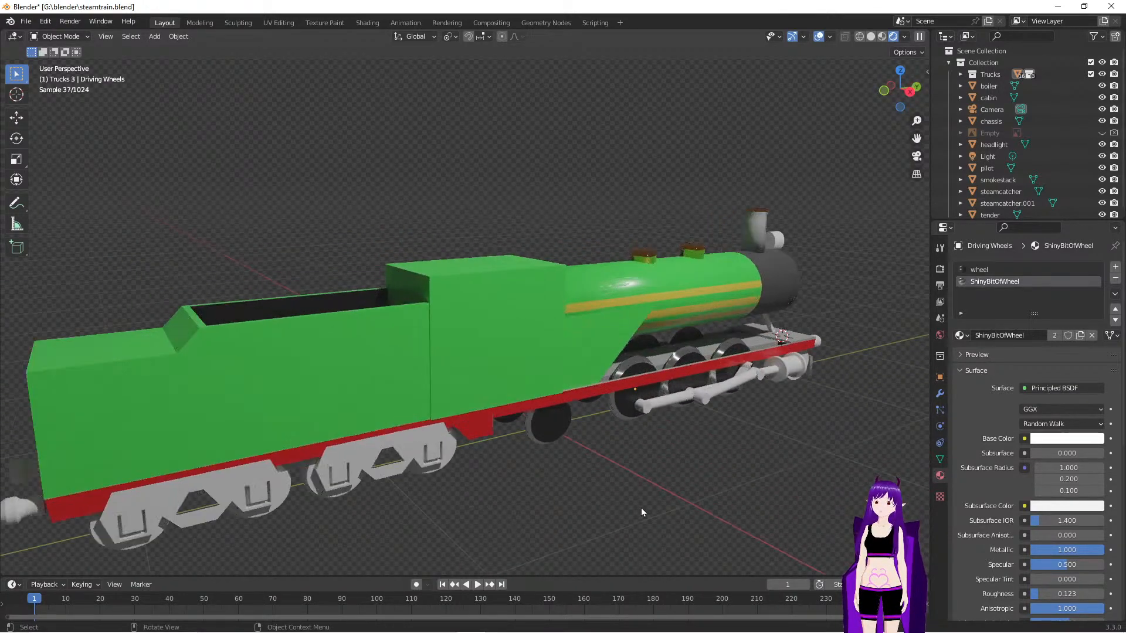
mouse_move(640, 508)
middle_down()
mouse_move(635, 496)
mouse_move(646, 498)
middle_up()
middle_drag(650, 499, 651, 498)
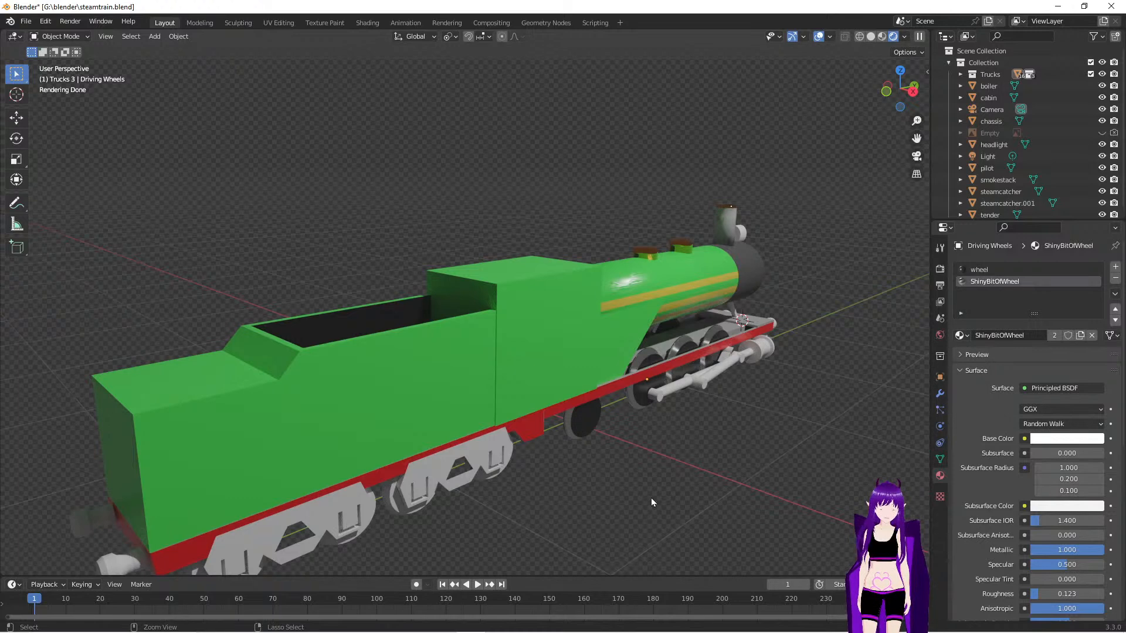
Make the selected driving wheels object the active scene camera and go back to the right orthographic view of the train
key(ctrl+KP_0)
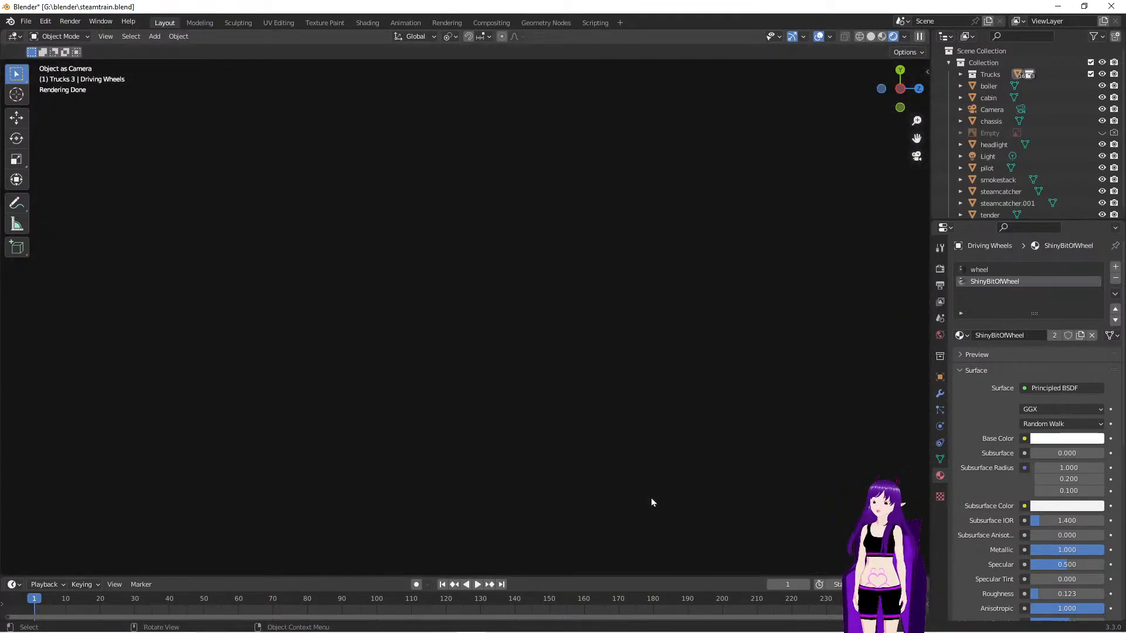
middle_drag(670, 411, 549, 323)
scroll(644, 396, down, 3)
scroll(644, 396, down, 5)
click(900, 88)
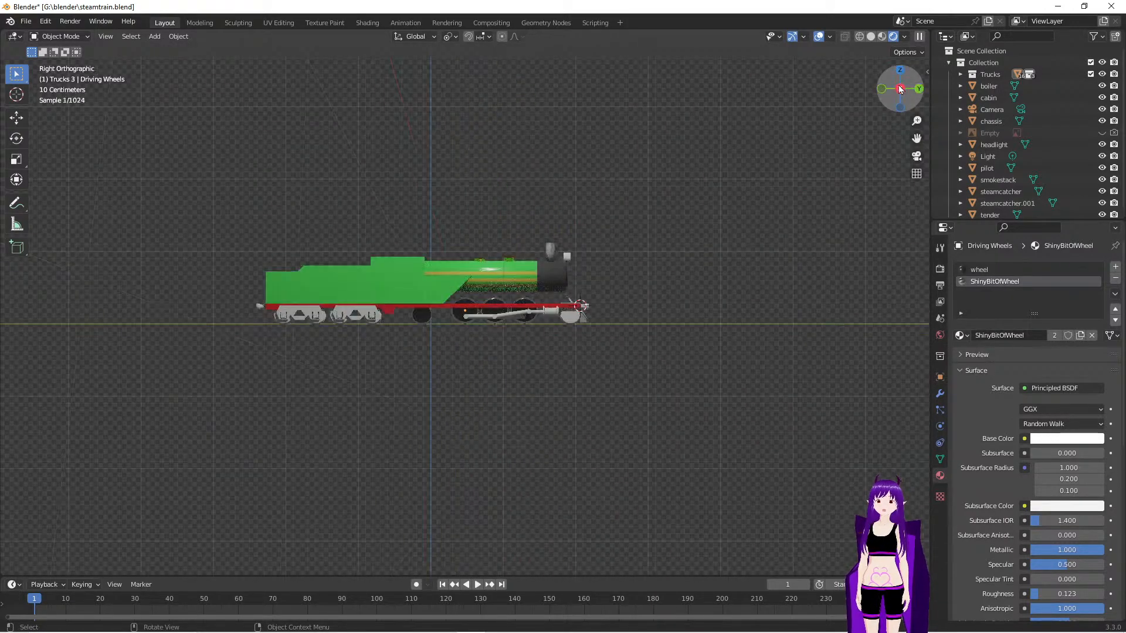
scroll(556, 395, down, 4)
scroll(531, 395, up, 5)
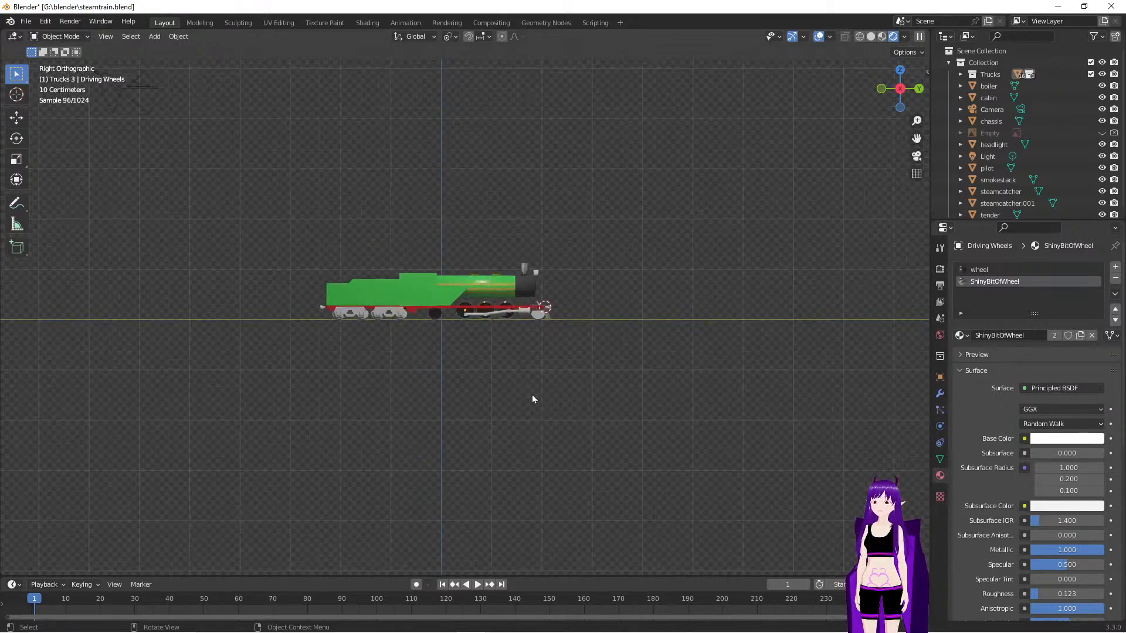
Frame the train from a rear three-quarter angle, align the active camera object to that view and return to right orthographic view
middle_drag(532, 395, 558, 444)
middle_drag(361, 393, 469, 427)
shift+middle_drag(469, 427, 693, 488)
scroll(684, 488, up, 1)
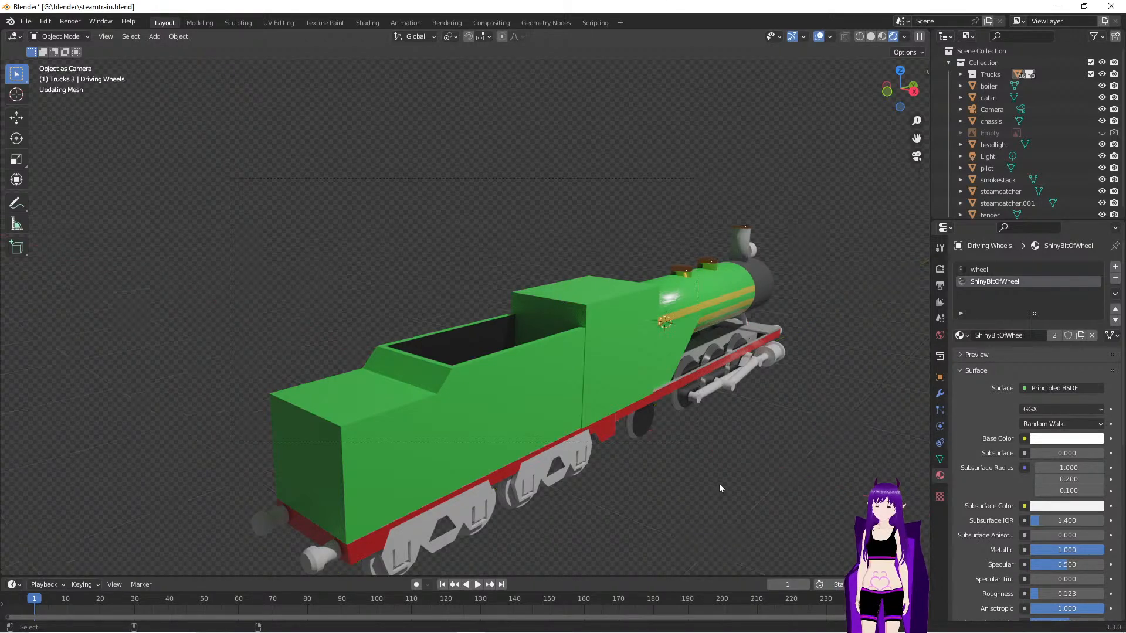
key(ctrl+KP_0)
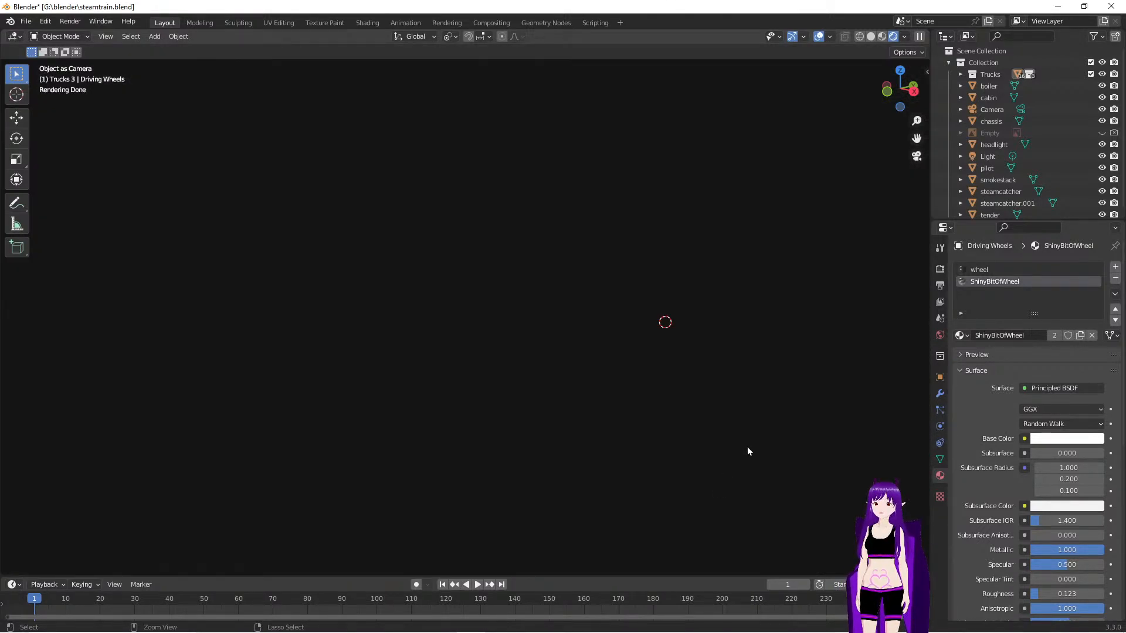
ctrl+middle_drag(731, 441, 677, 439)
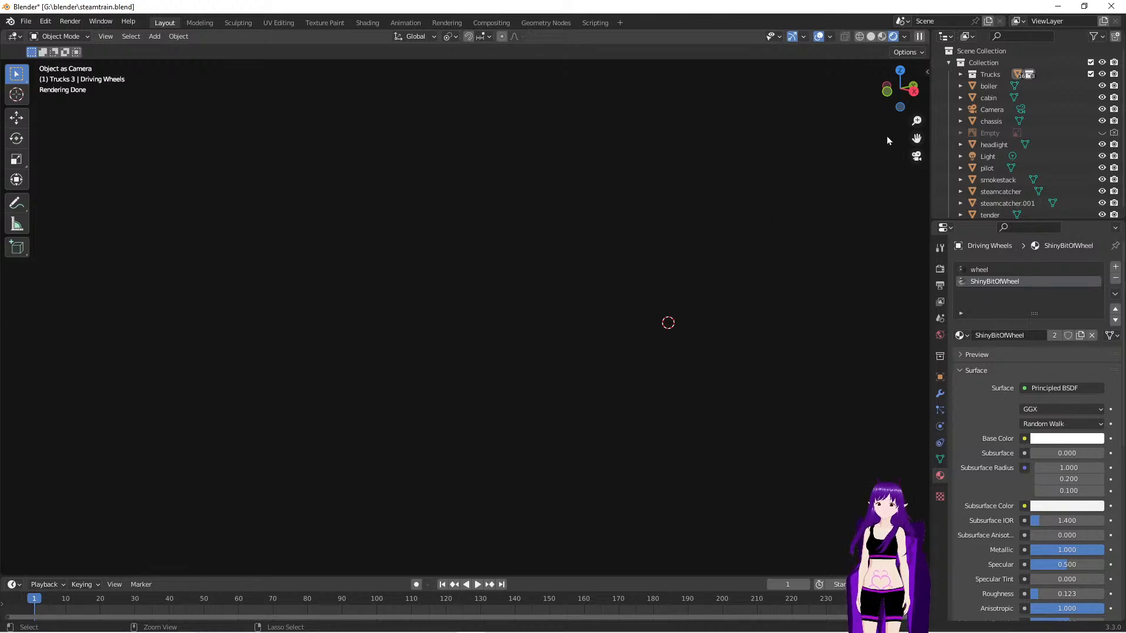
click(913, 92)
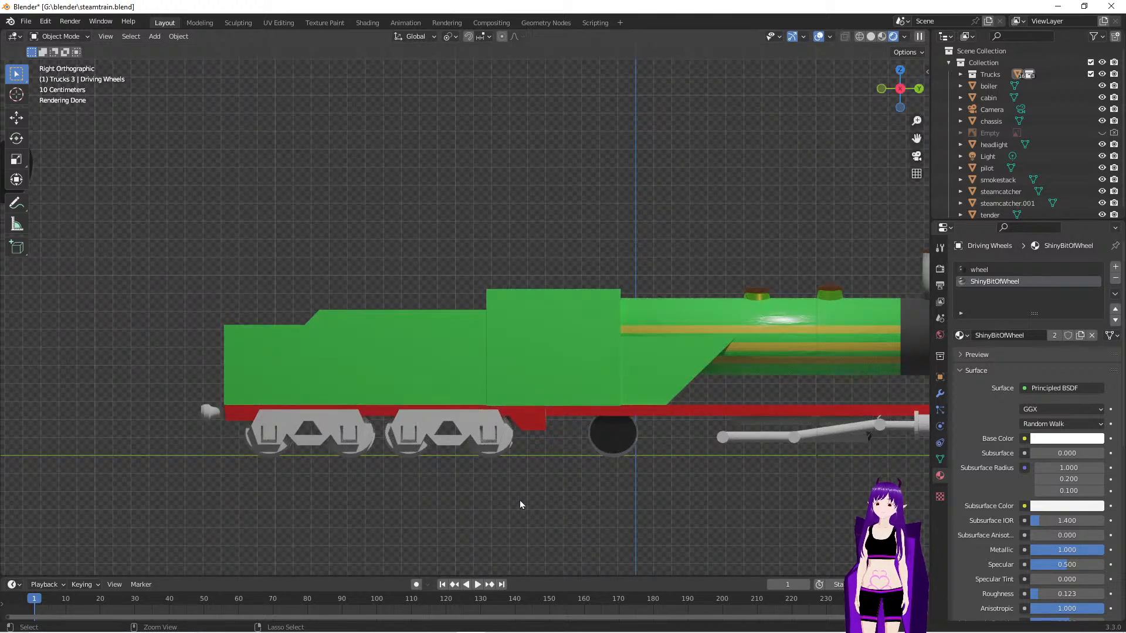
scroll(547, 505, down, 1)
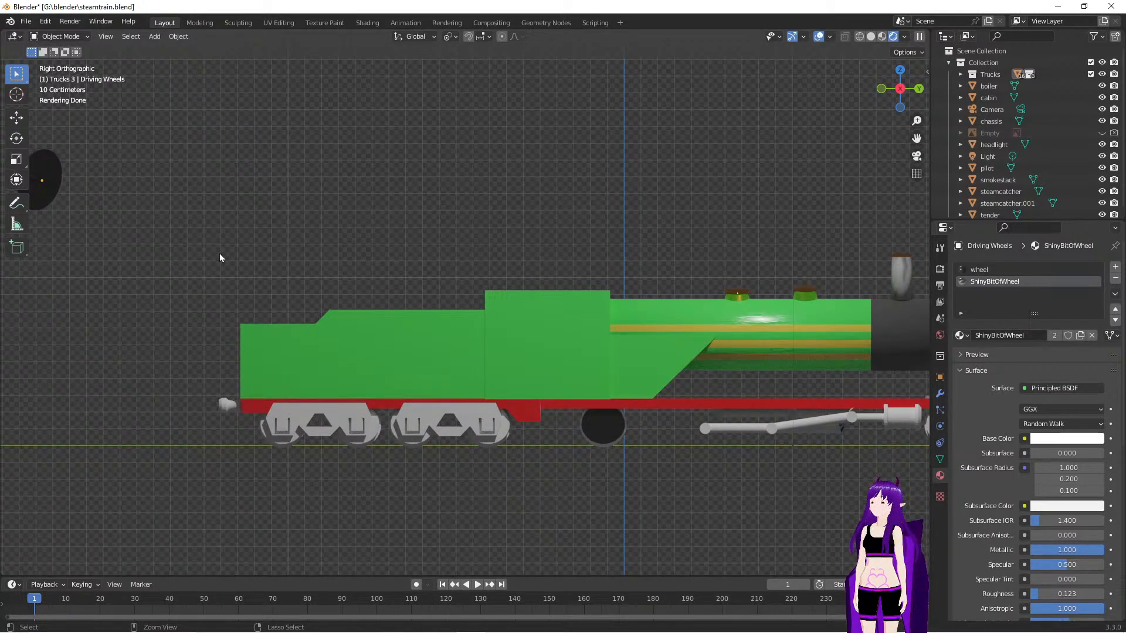
Examine the rendered train in right and top orthographic views, then from a rear three-quarter perspective
scroll(350, 350, down, 3)
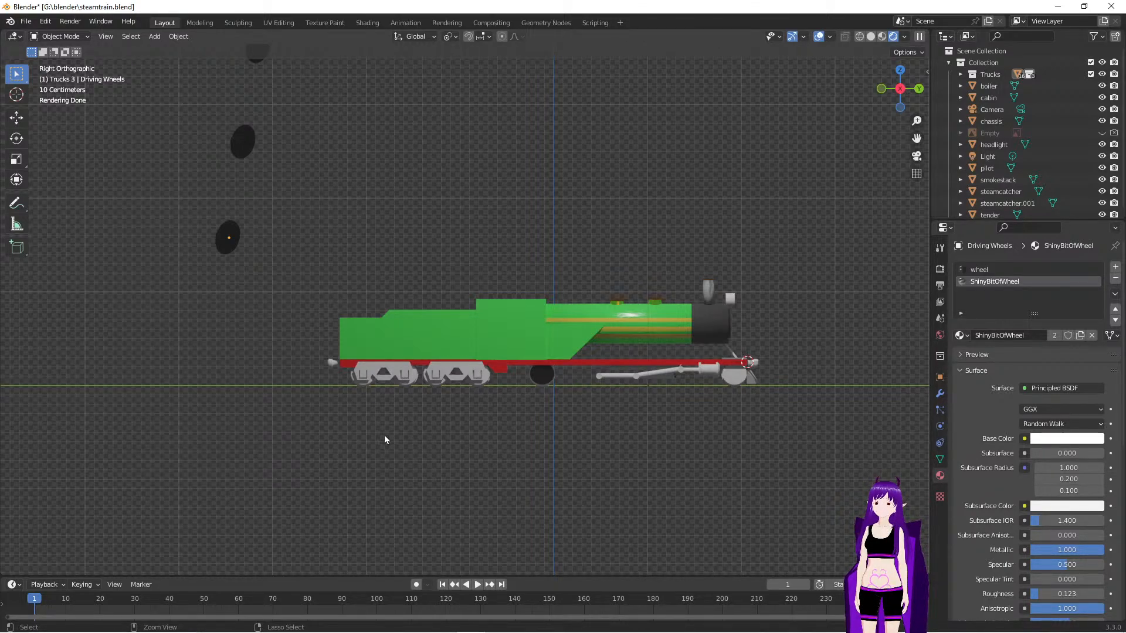
scroll(394, 258, down, 2)
scroll(383, 226, up, 4)
click(900, 72)
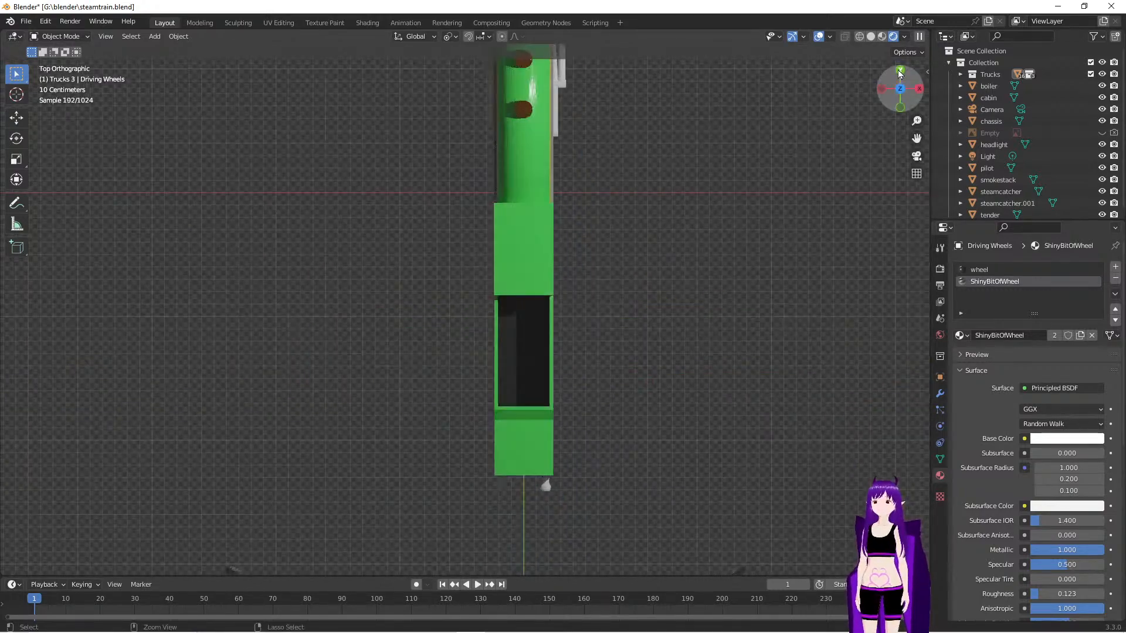
scroll(641, 308, up, 5)
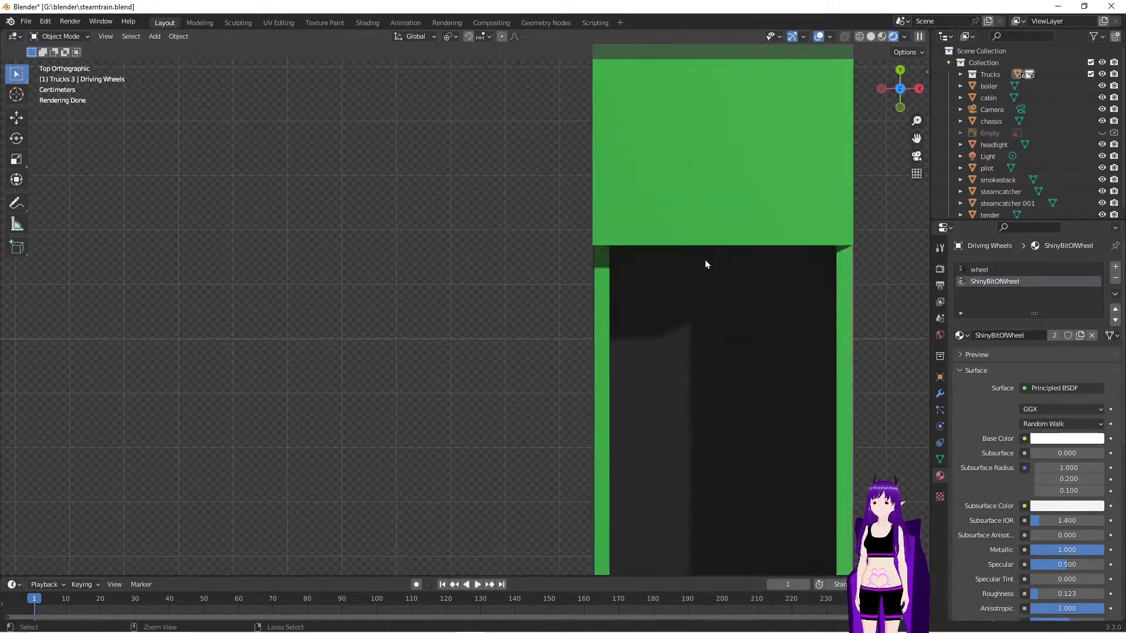
click(920, 89)
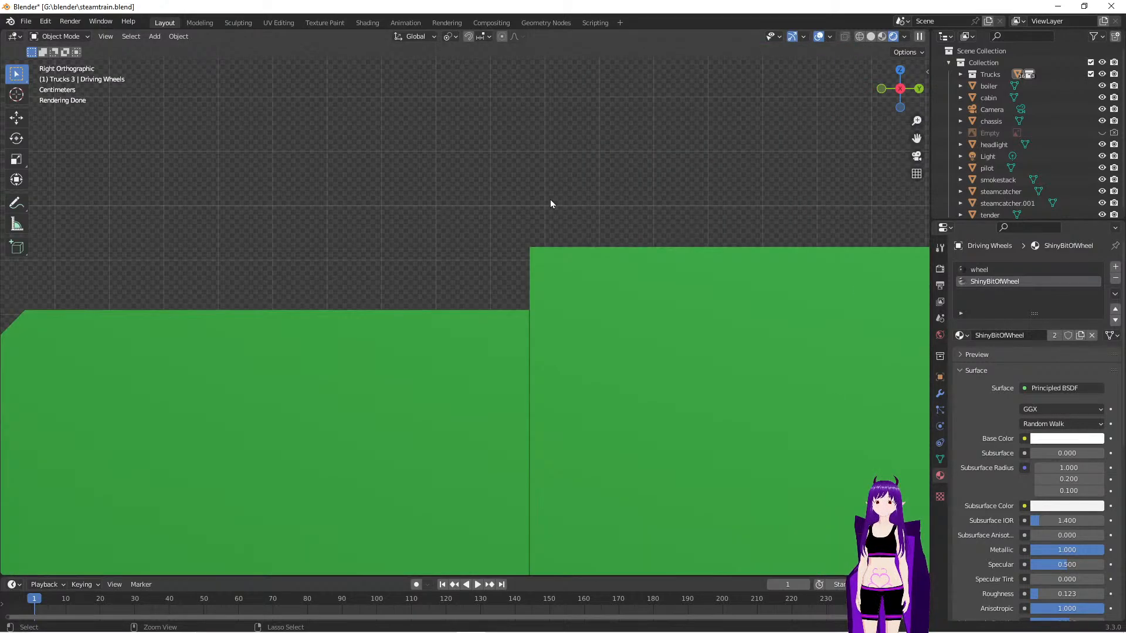
mouse_move(358, 174)
ctrl+right_down()
mouse_move(448, 233)
mouse_move(352, 185)
ctrl+right_up()
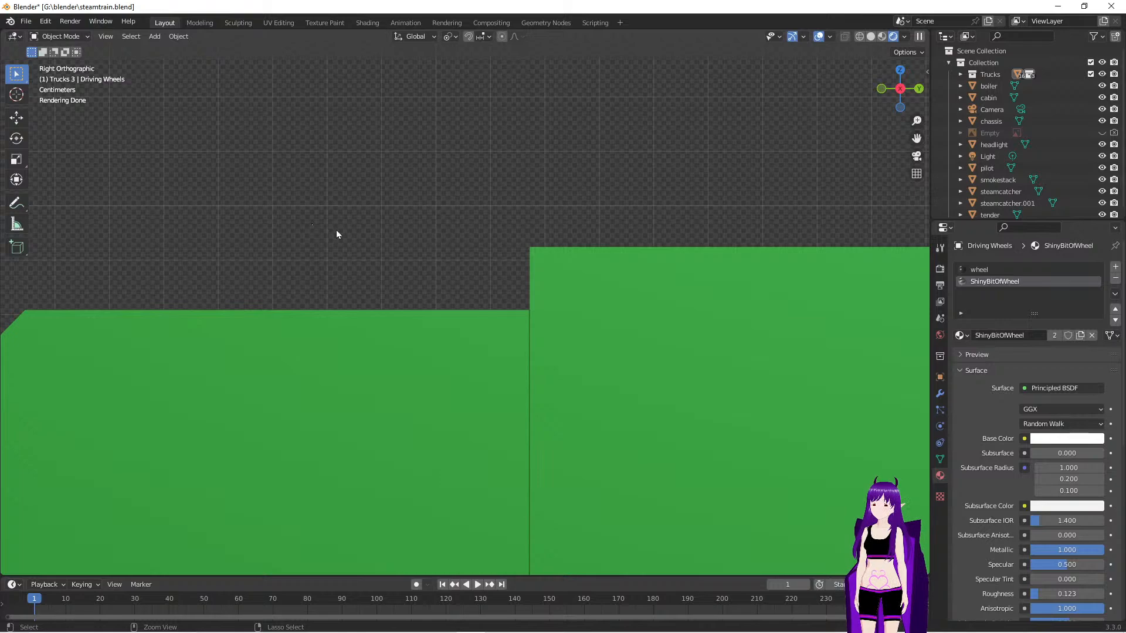
scroll(322, 231, down, 1)
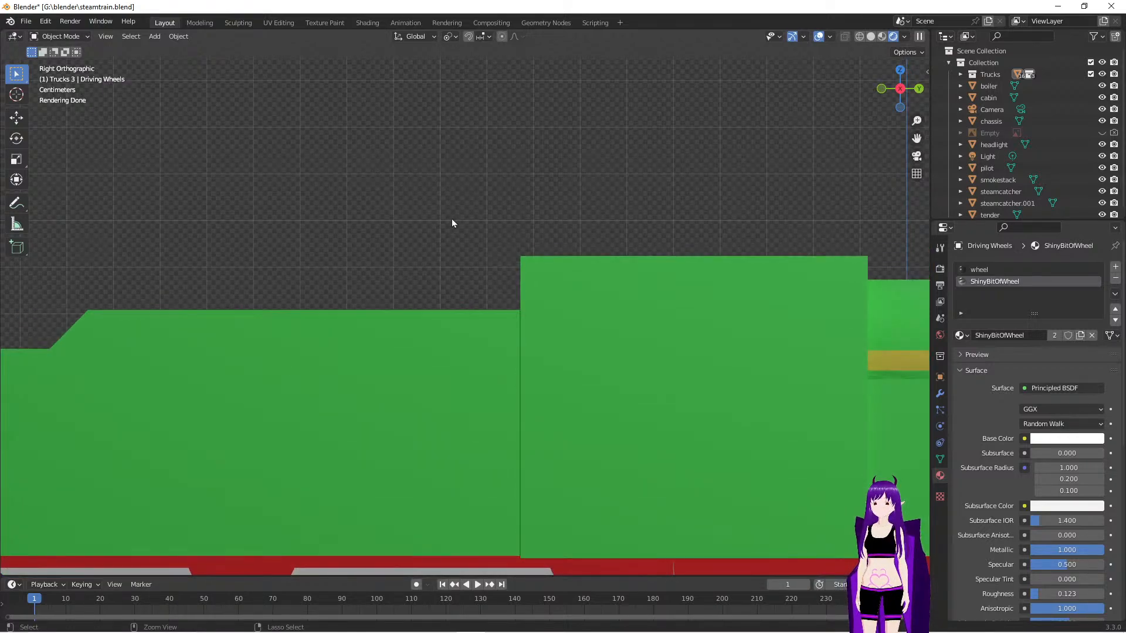
scroll(351, 246, down, 2)
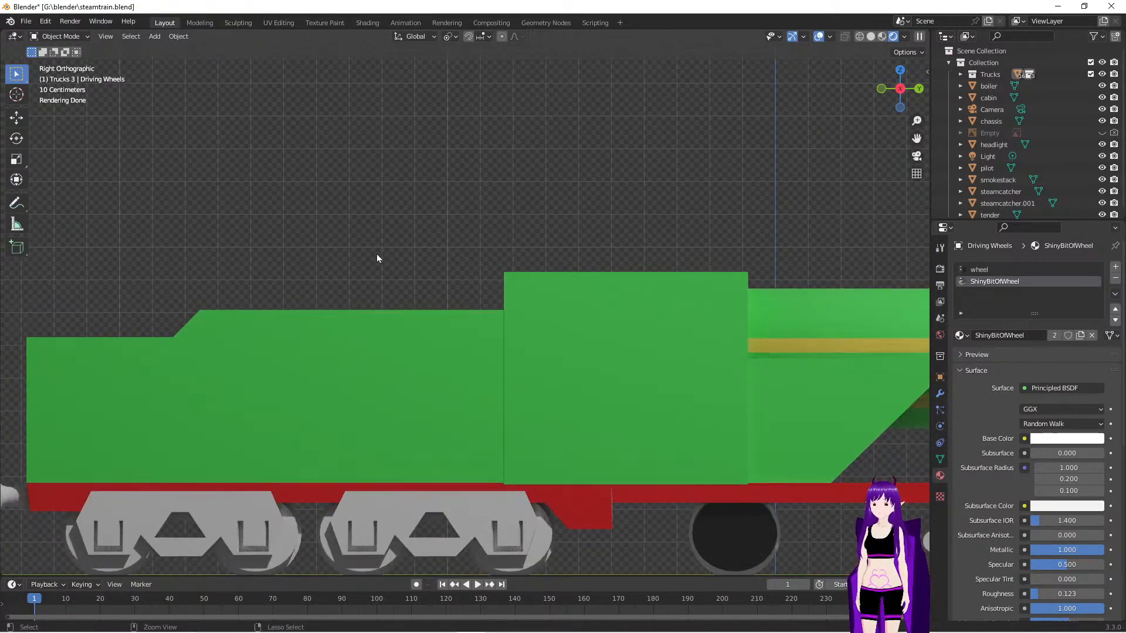
scroll(387, 264, down, 6)
scroll(566, 488, down, 1)
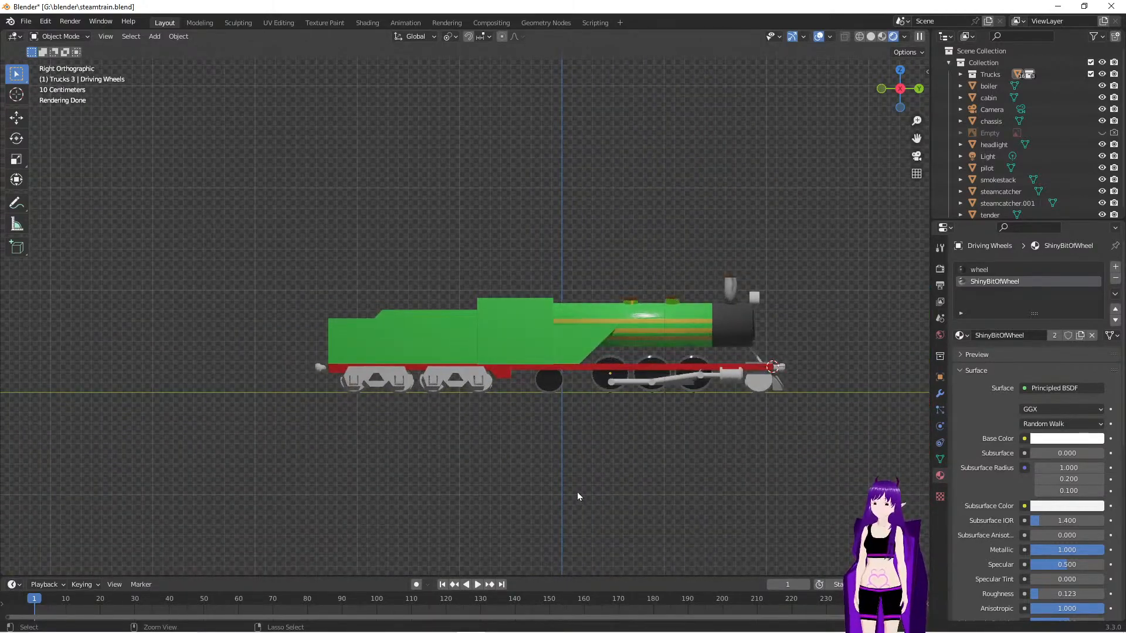
scroll(572, 487, up, 1)
right_click(452, 472)
mouse_move(436, 249)
middle_down()
mouse_move(410, 198)
mouse_move(367, 209)
mouse_move(446, 238)
mouse_move(433, 233)
middle_up()
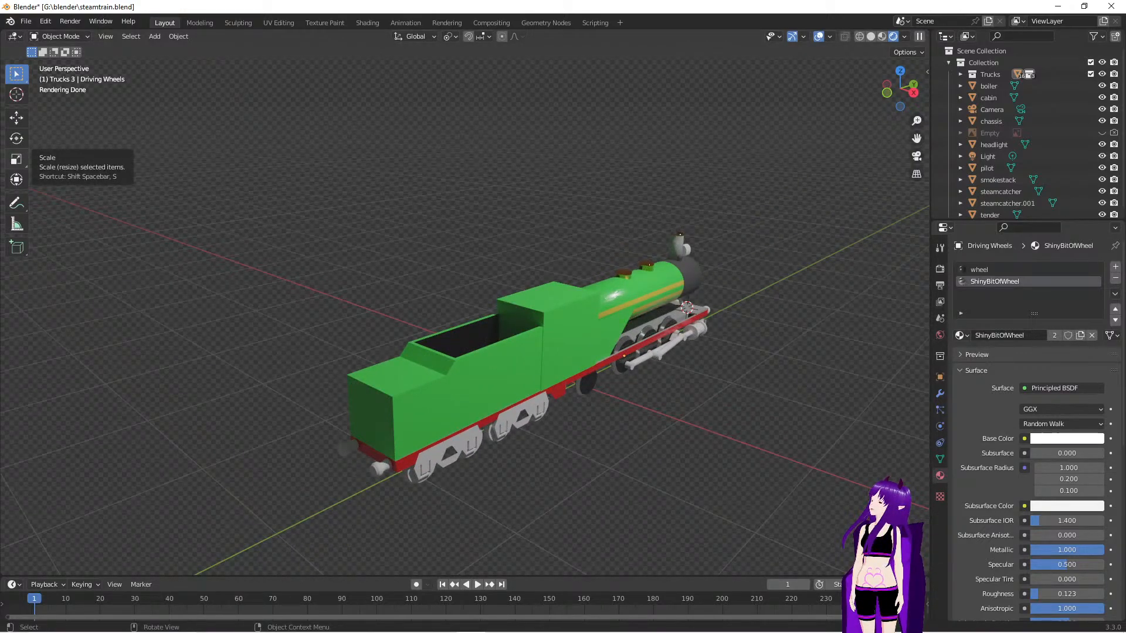
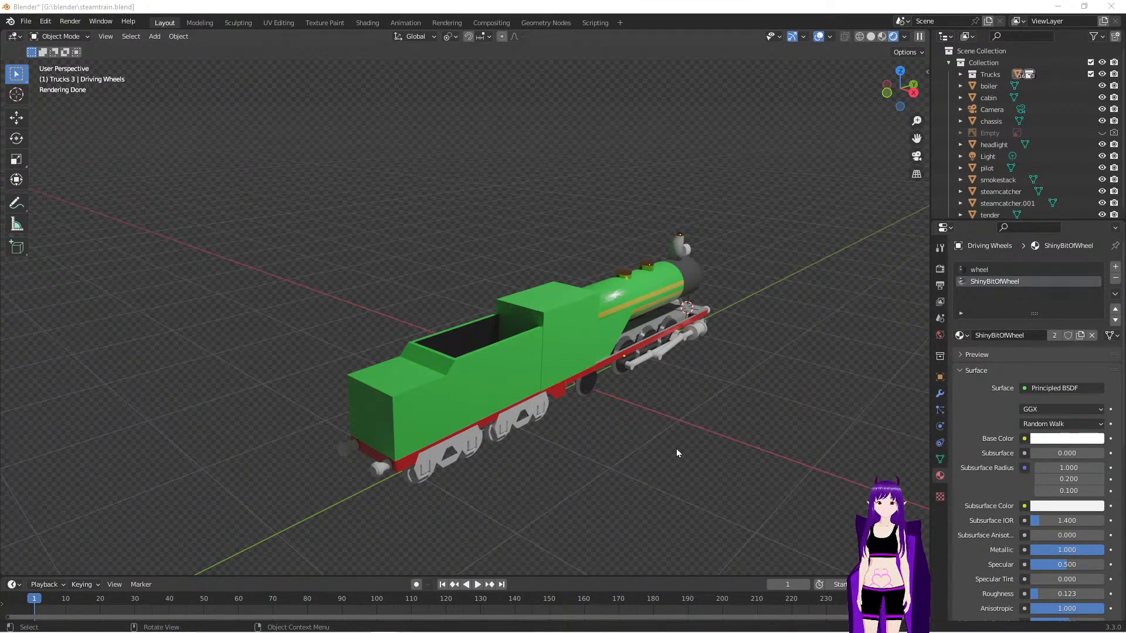
scroll(670, 434, down, 2)
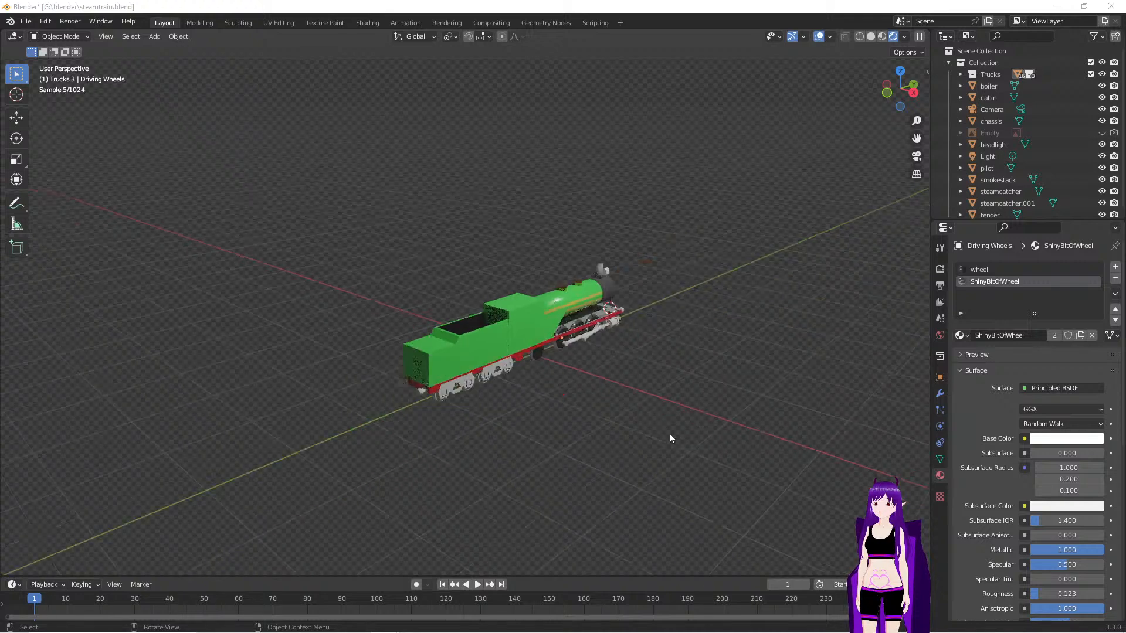
scroll(669, 434, down, 1)
scroll(670, 439, down, 1)
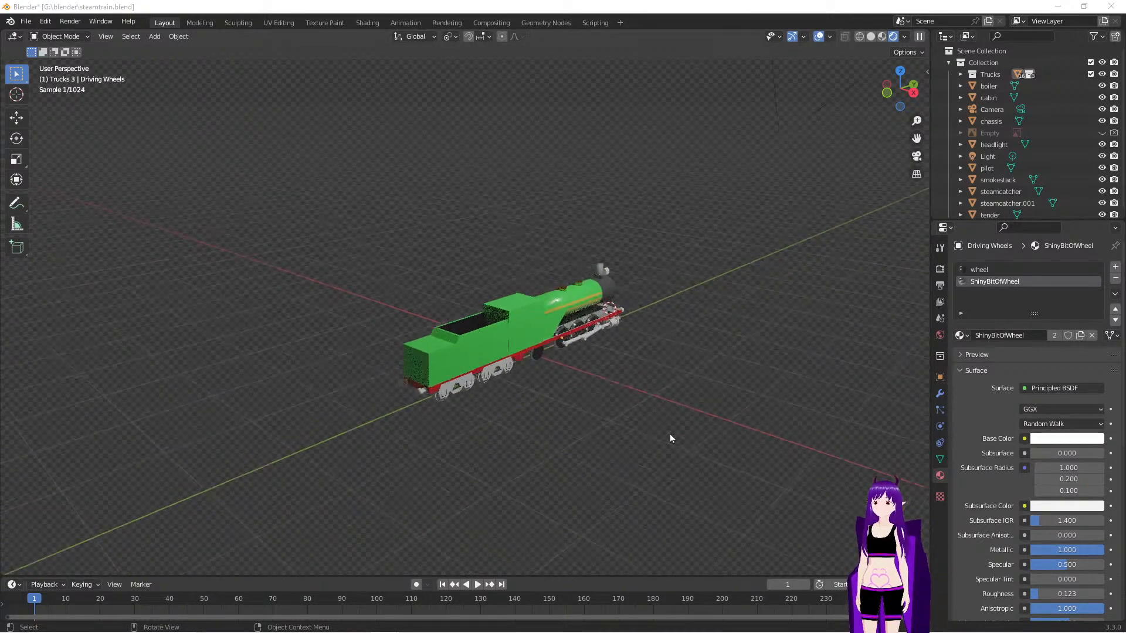
scroll(670, 438, up, 4)
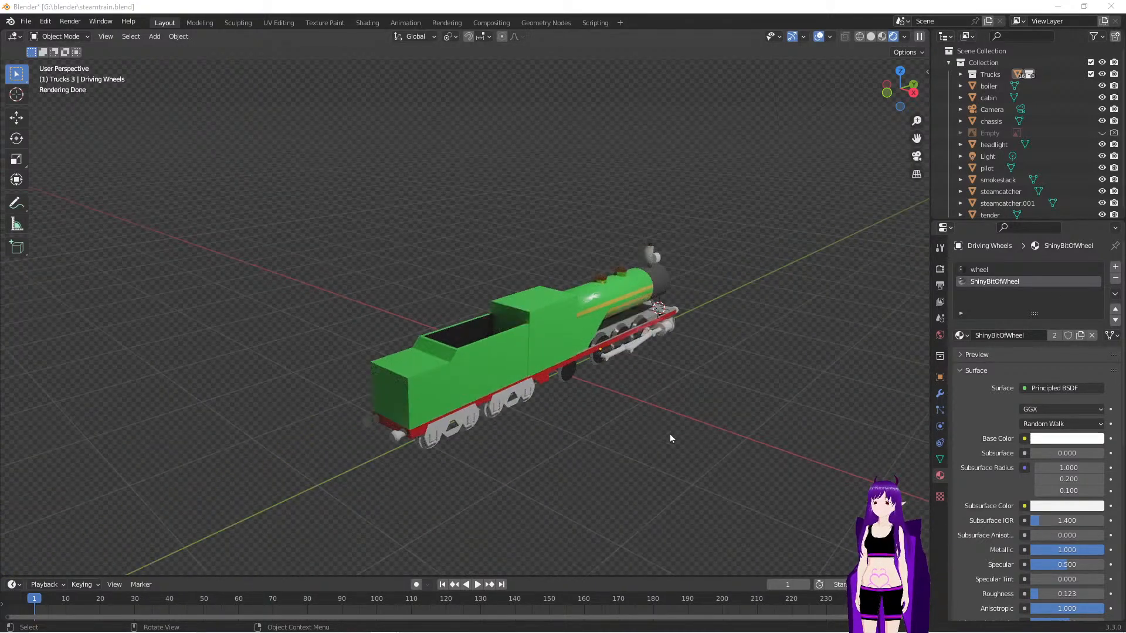
Select the Camera object in the collection and look through the scene's active camera
click(949, 64)
click(949, 64)
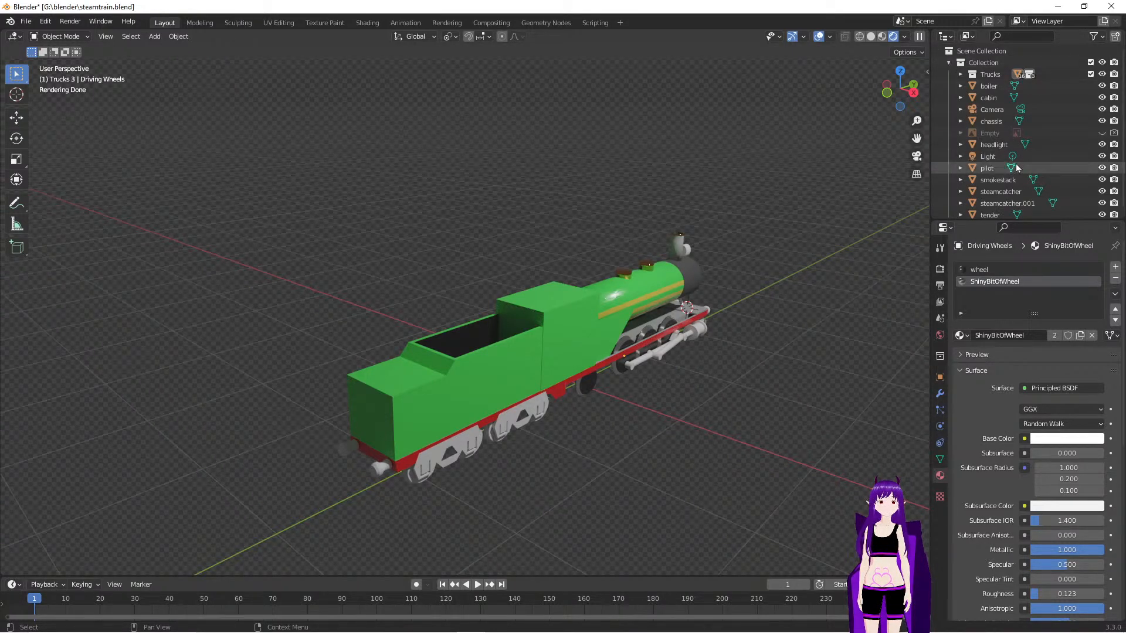
scroll(1017, 169, down, 1)
scroll(1016, 168, up, 1)
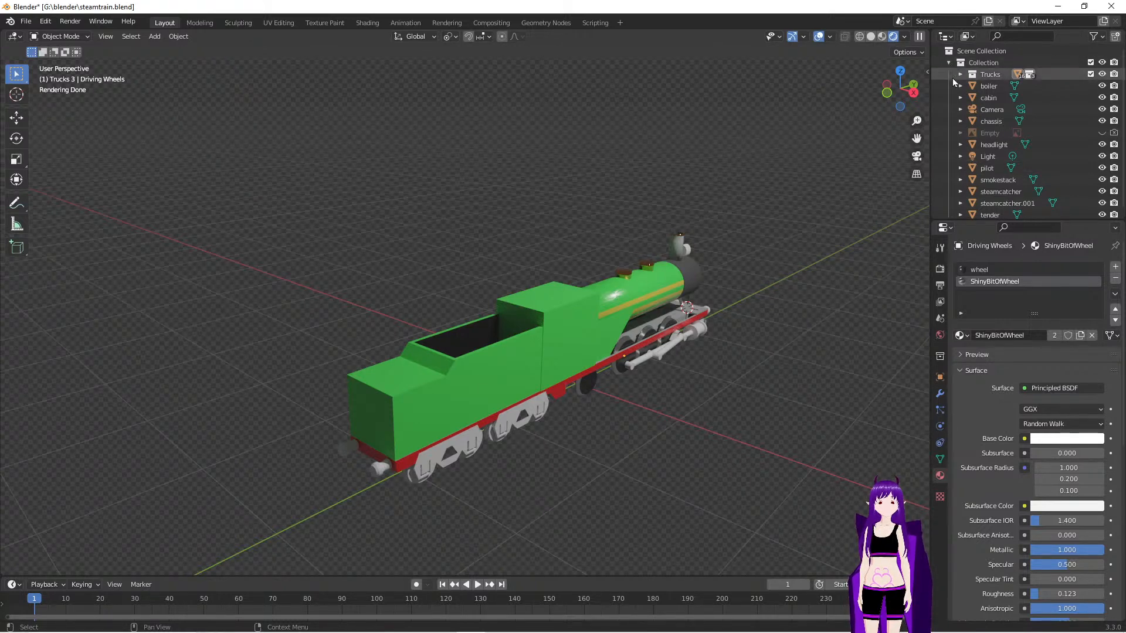
click(976, 113)
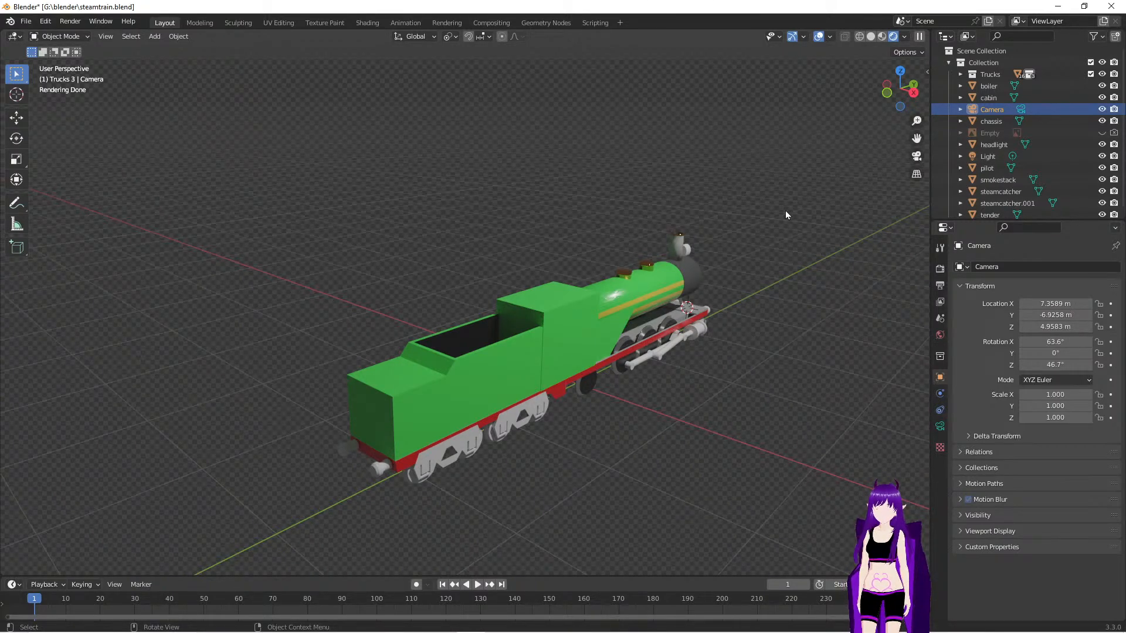
key(ctrl+KP_0)
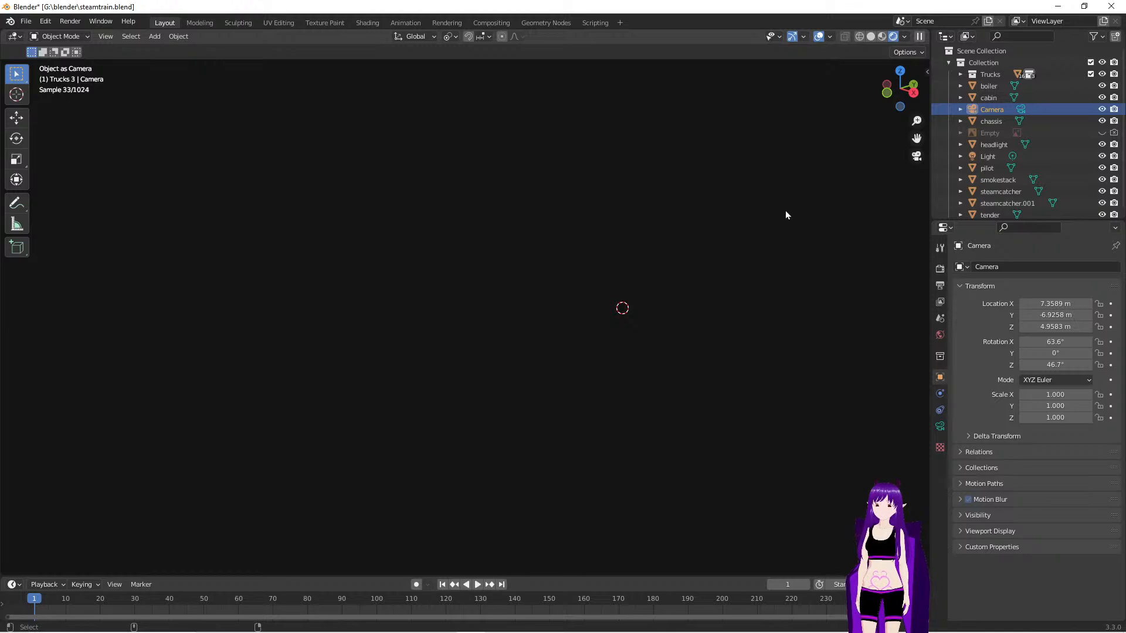
Leave the camera view and frame both the train and the selected Camera object from a rear three-quarter angle
middle_drag(761, 218, 431, 297)
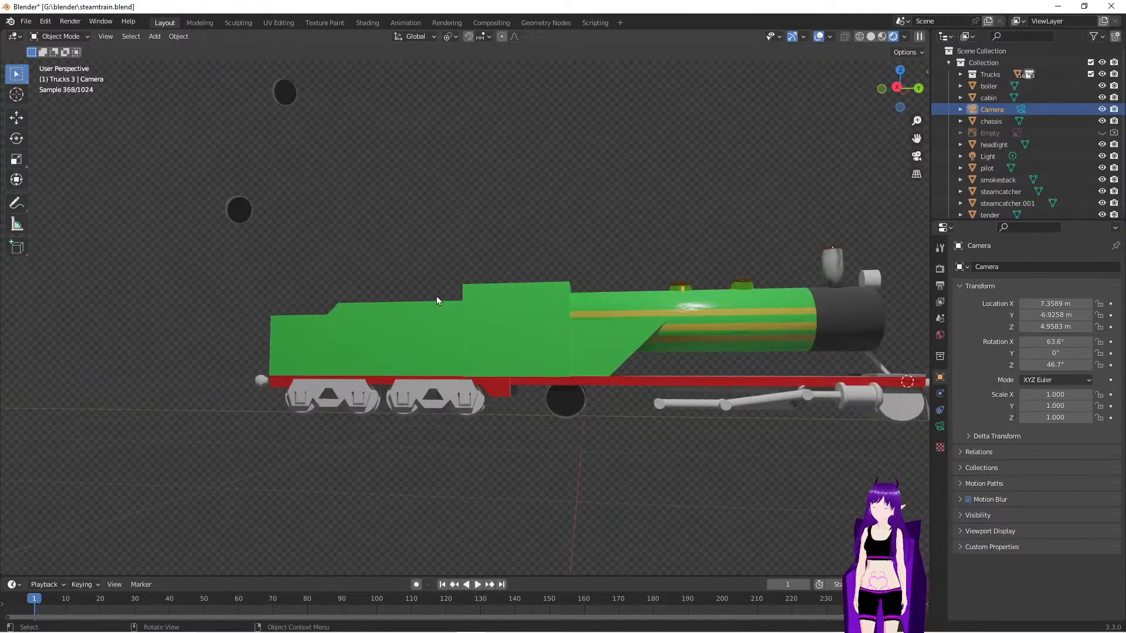
middle_drag(535, 216, 606, 250)
scroll(605, 249, up, 3)
scroll(605, 249, down, 4)
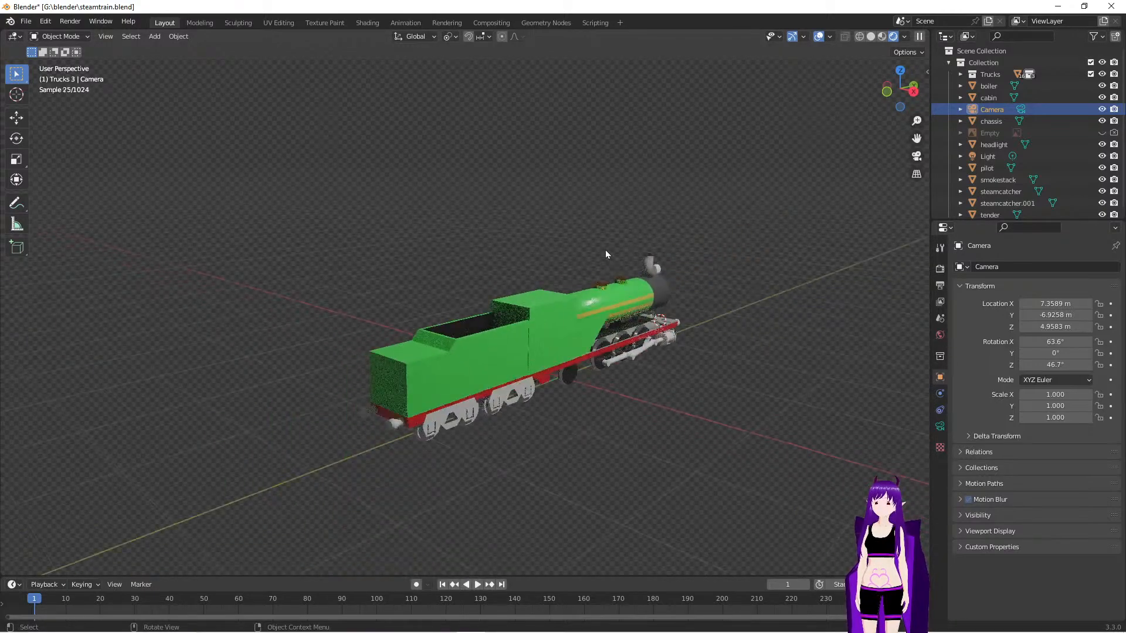
scroll(606, 249, down, 4)
scroll(605, 249, up, 1)
scroll(605, 254, down, 1)
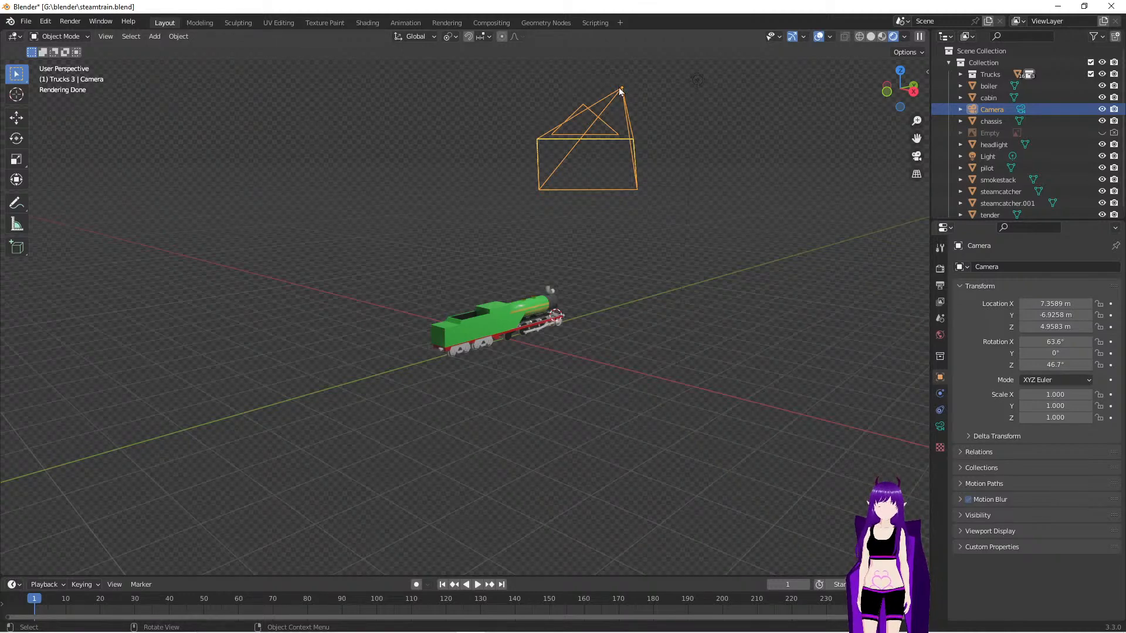
Try to look through the selected Camera object, reselecting it in the scene for a second attempt
key(KP_0)
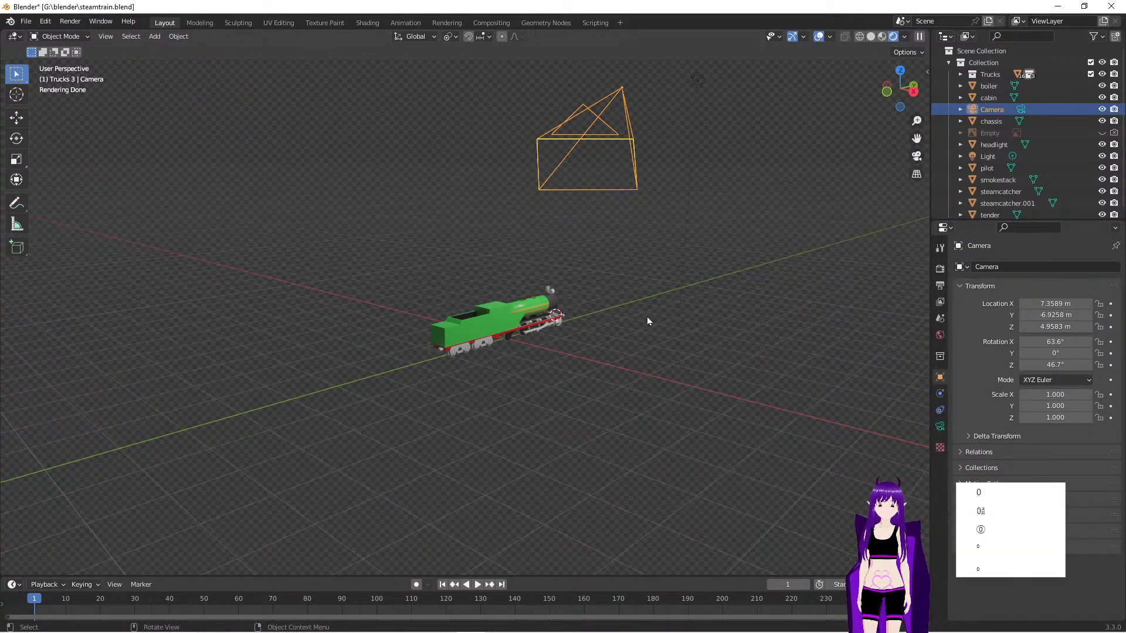
click(666, 315)
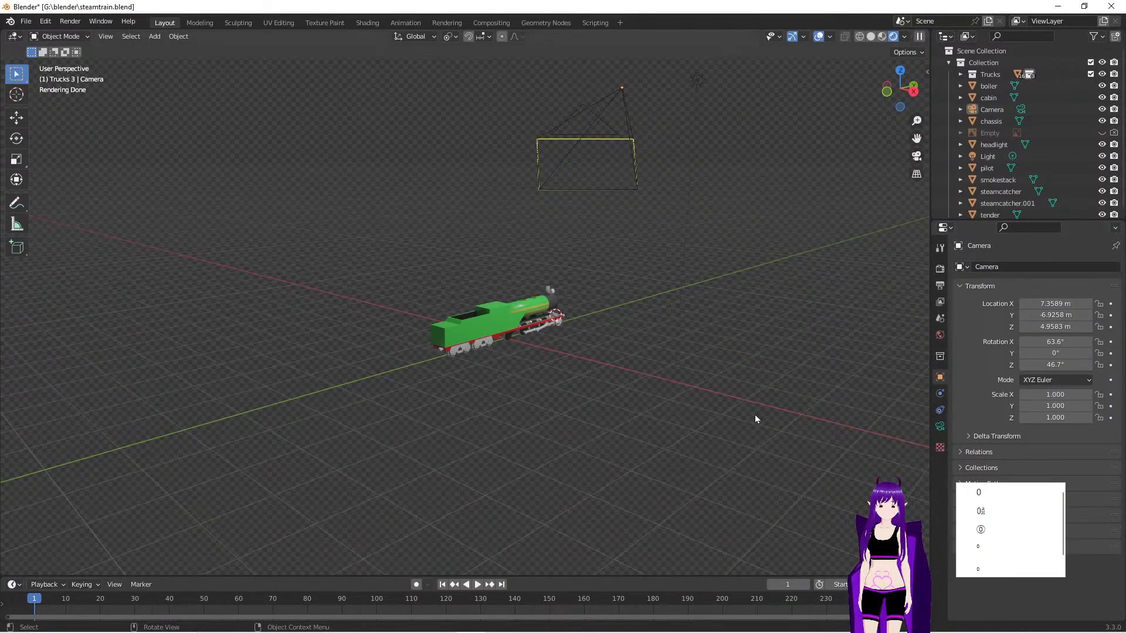
key(Escape)
click(621, 94)
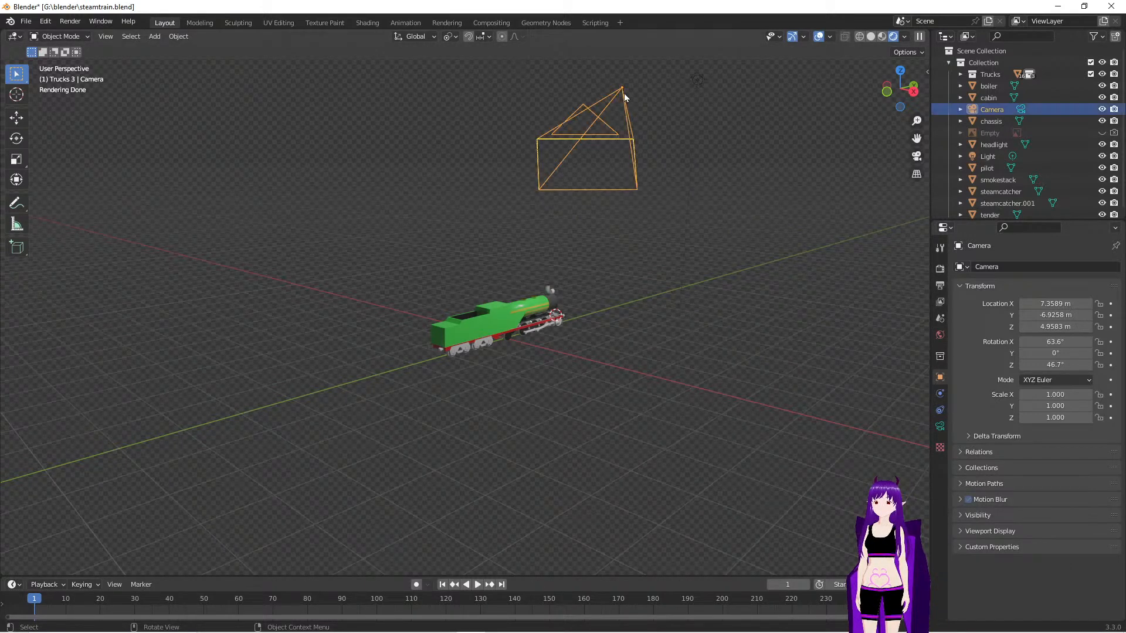
key(KP_0)
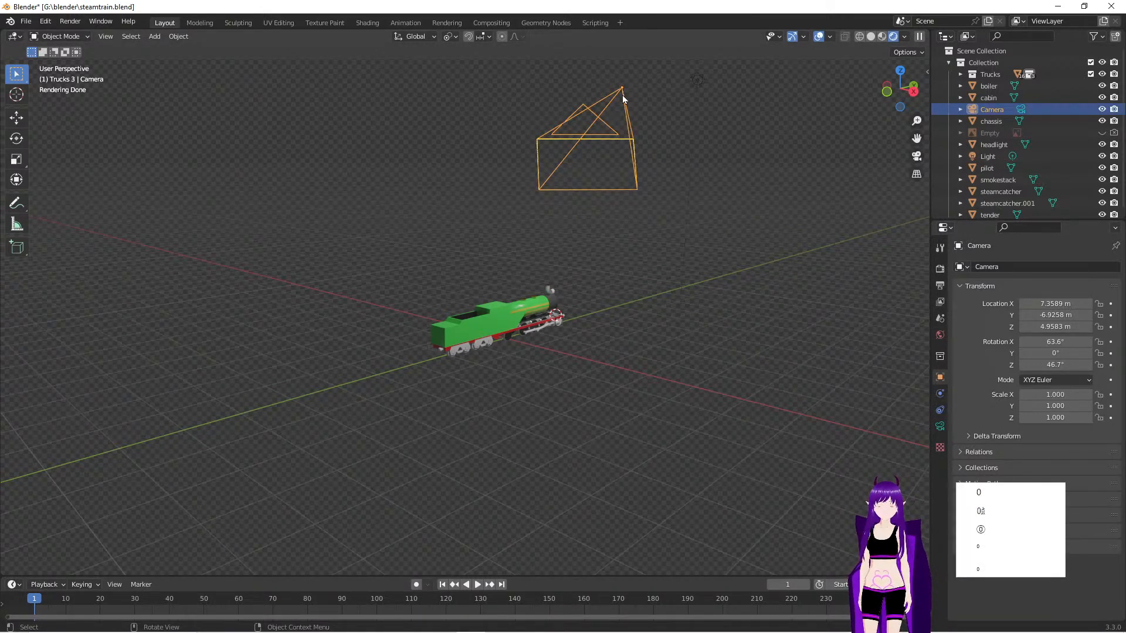
key(Escape)
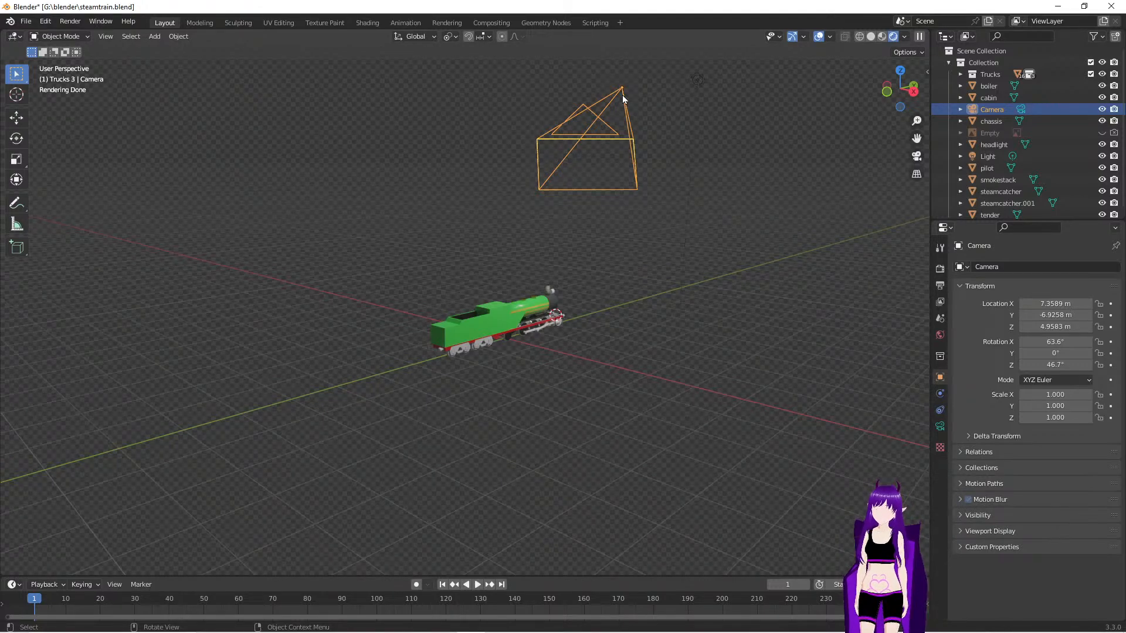
Try rendering the current frame, cancel the render and close the render window
mouse_move(664, 274)
middle_down()
mouse_move(658, 298)
mouse_move(660, 289)
middle_up()
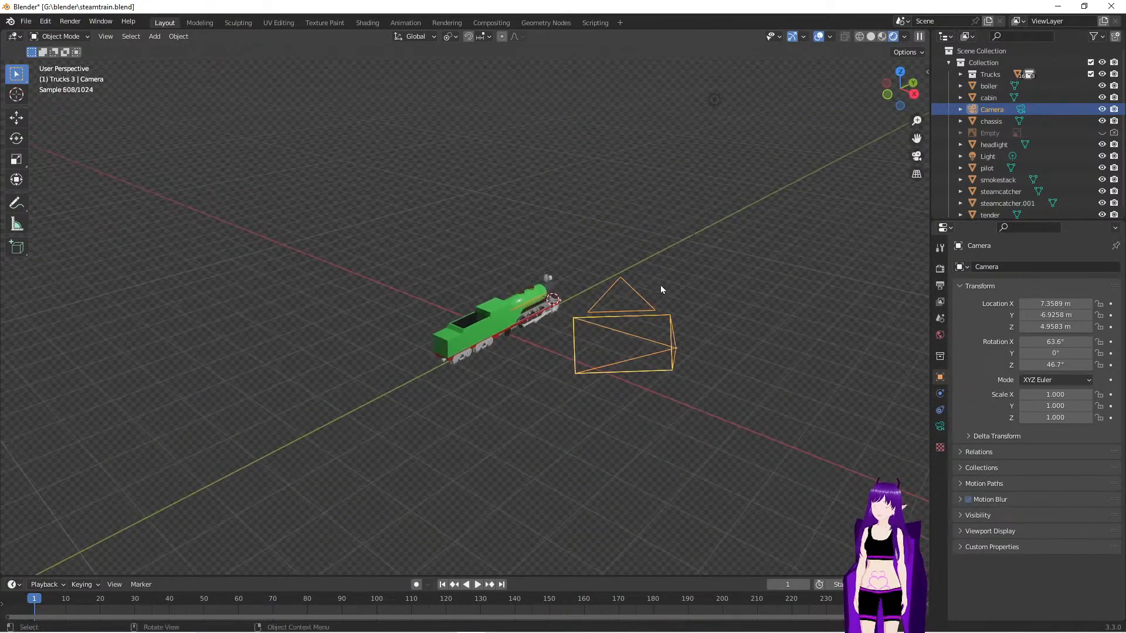
key(F12)
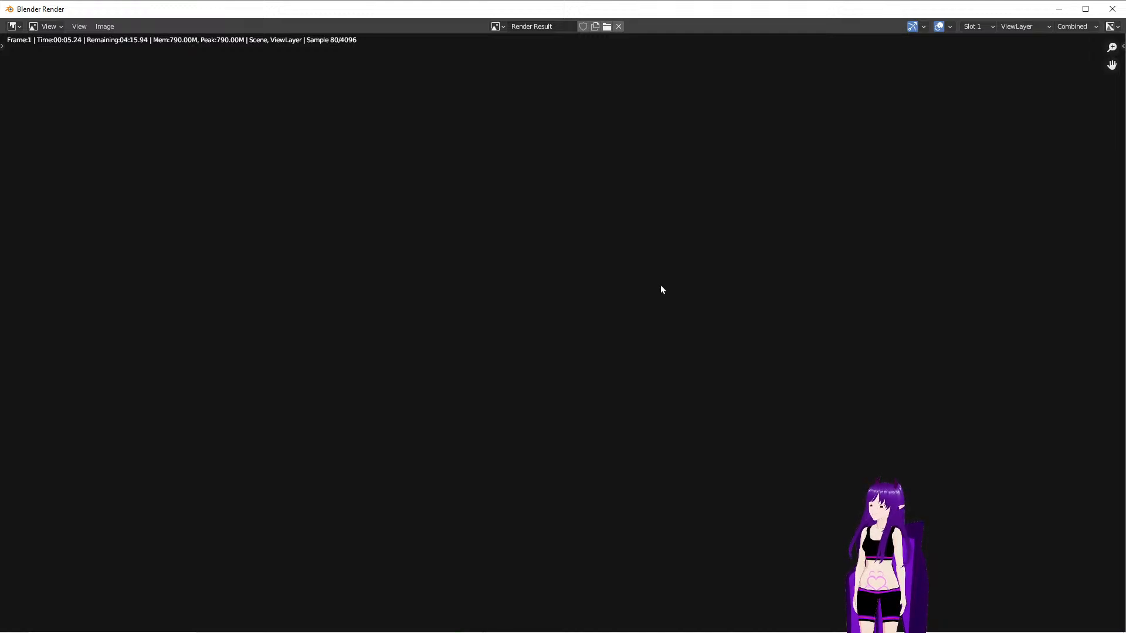
key(Escape)
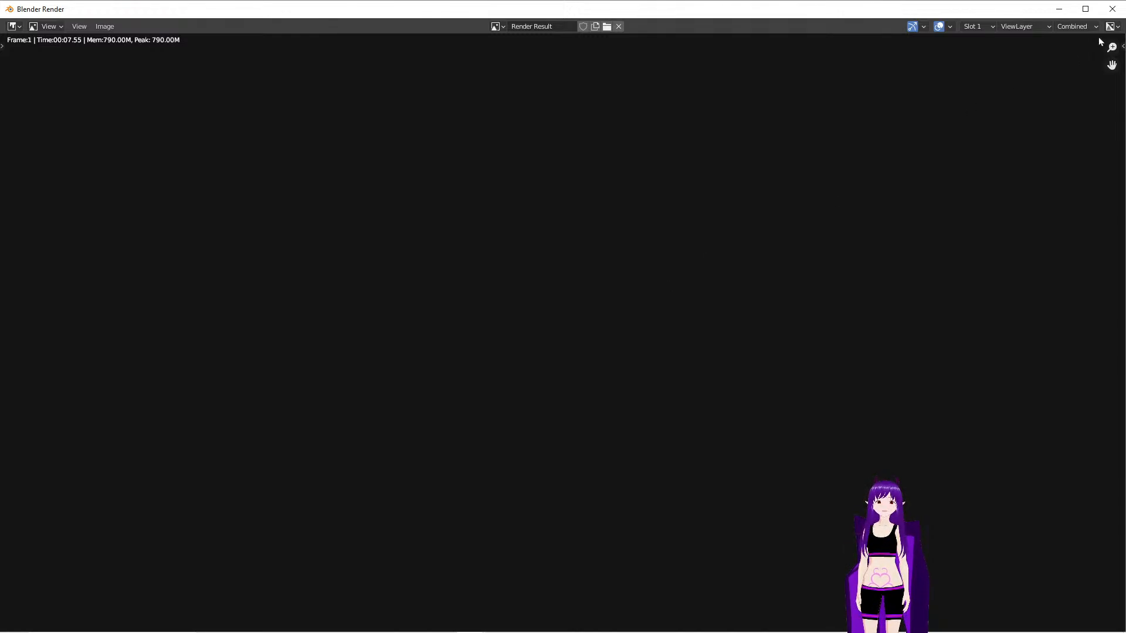
click(1112, 9)
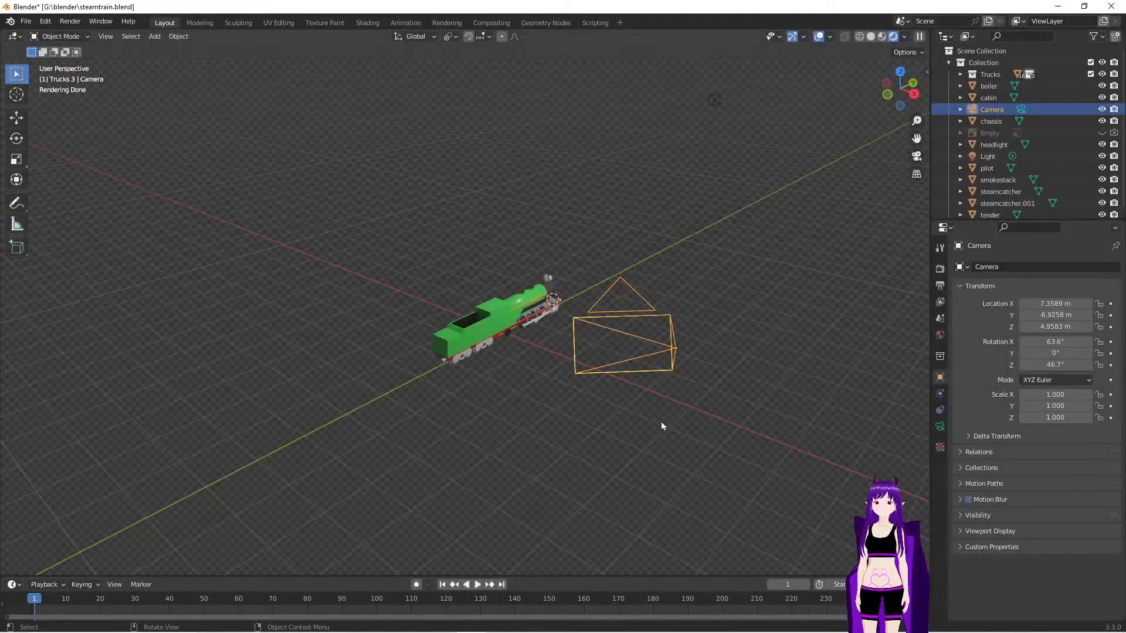
Select the Light, switch the selection to the Camera object and try again to enter its view
middle_drag(760, 400, 752, 402)
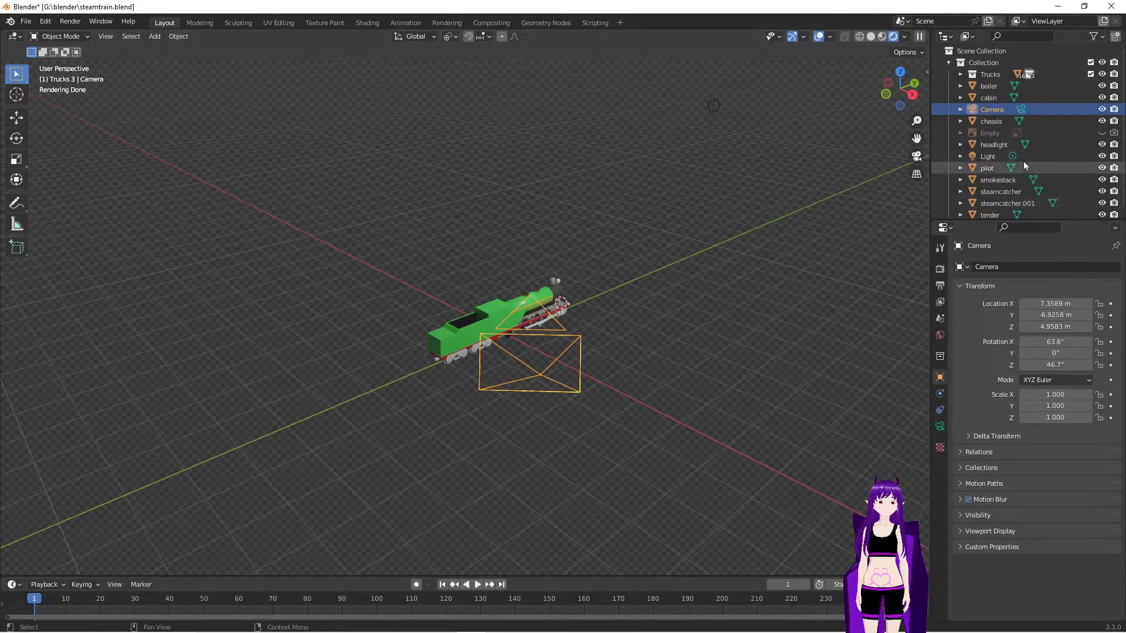
click(996, 156)
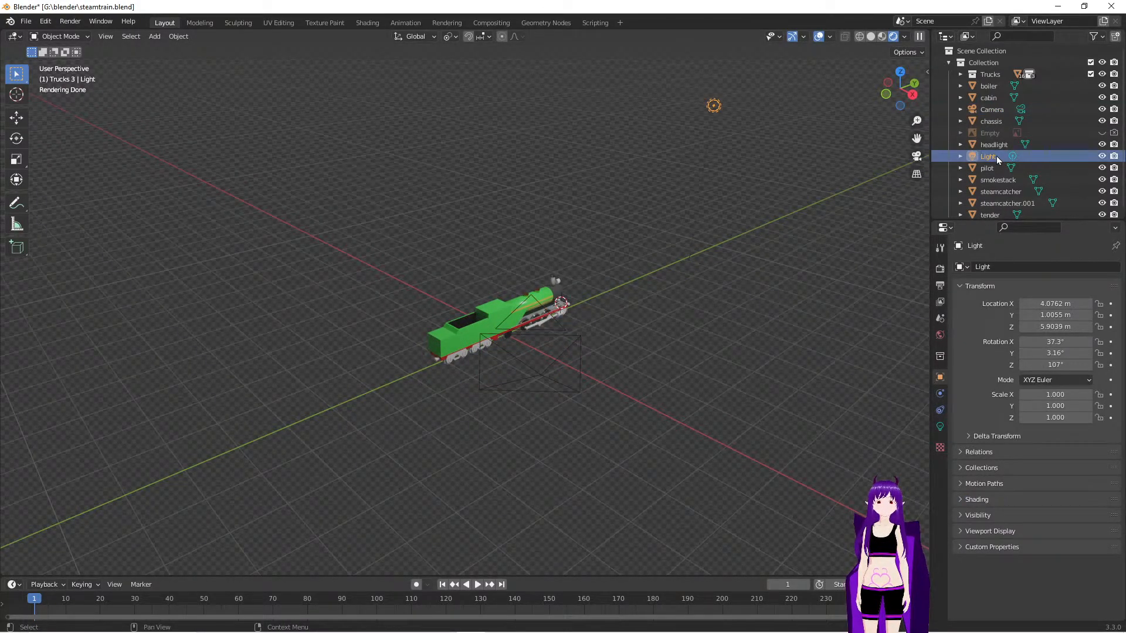
click(522, 358)
key(g)
mouse_move(568, 409)
middle_down()
mouse_move(588, 408)
mouse_move(571, 407)
middle_up()
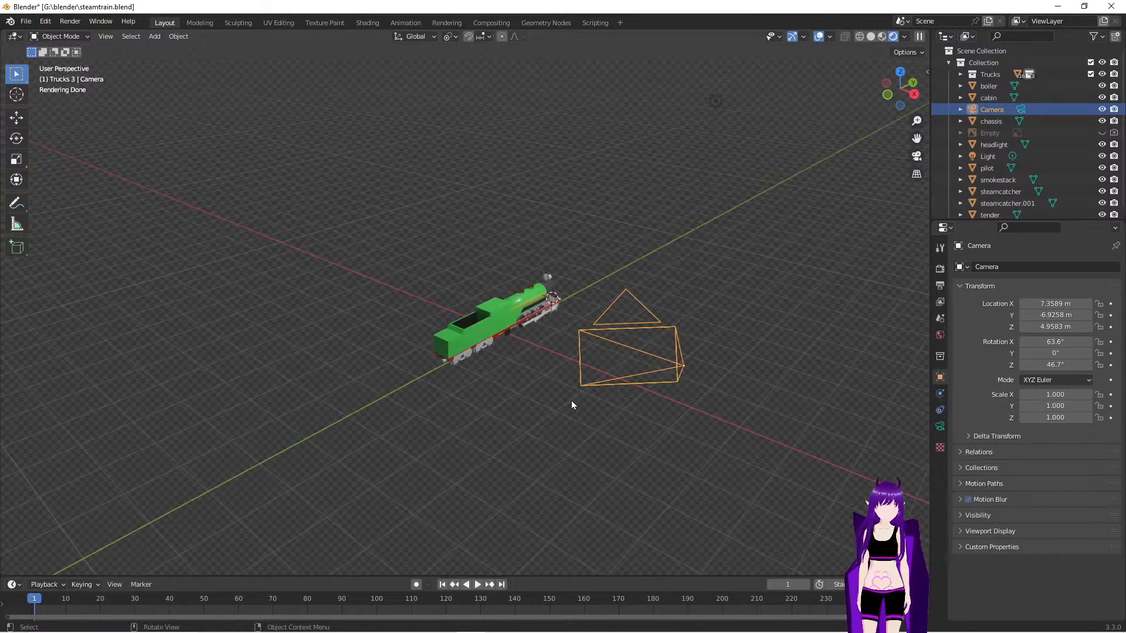
mouse_move(646, 452)
middle_down()
mouse_move(626, 450)
mouse_move(630, 441)
middle_up()
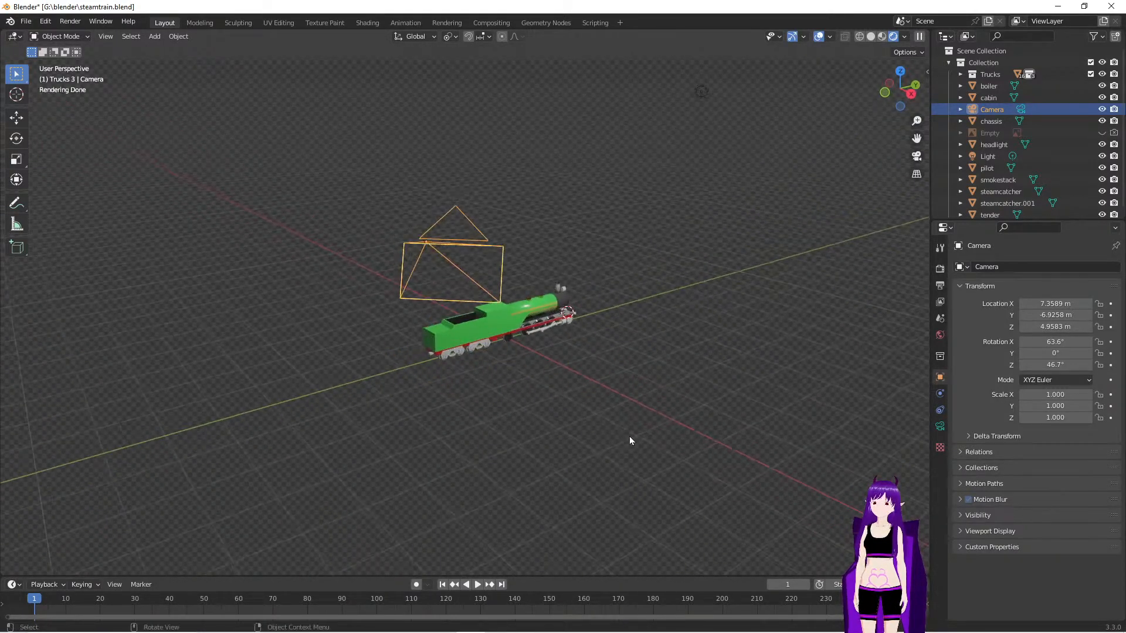
key(KP_0)
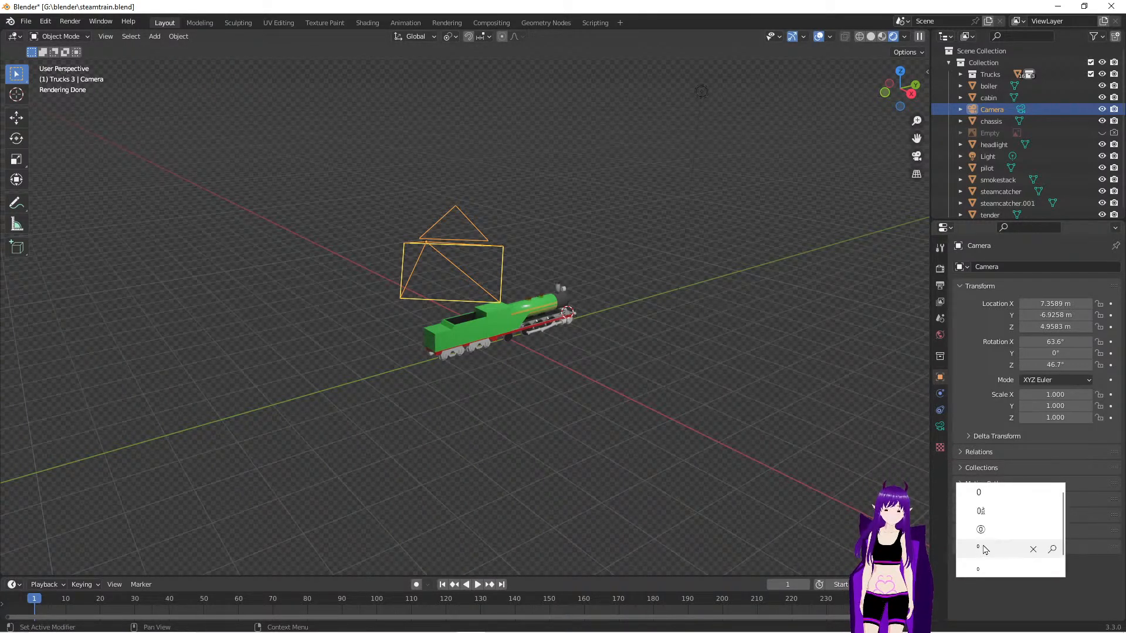
click(692, 403)
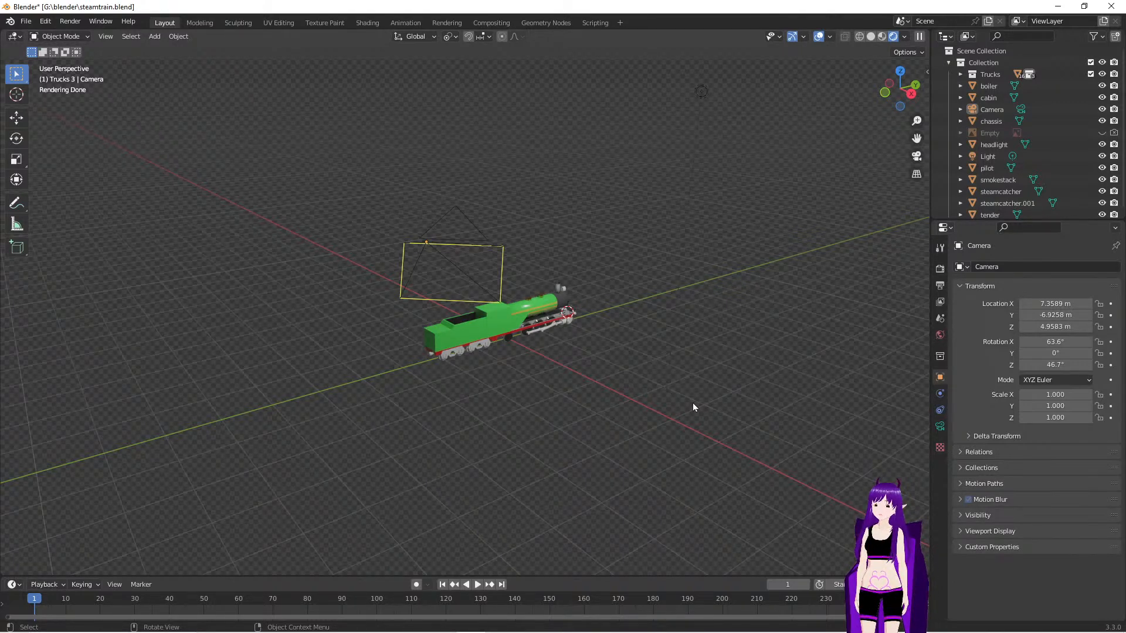
Move the Camera closer to the train, to about X 6.16 m and Z 3.91 m
key(alt+space)
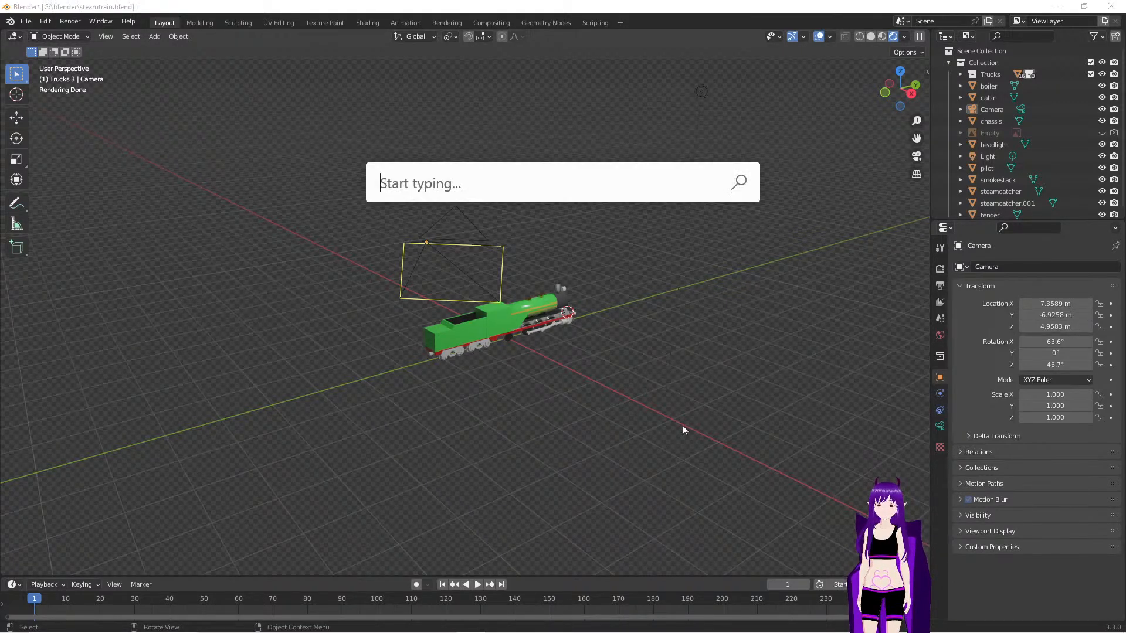
key(Escape)
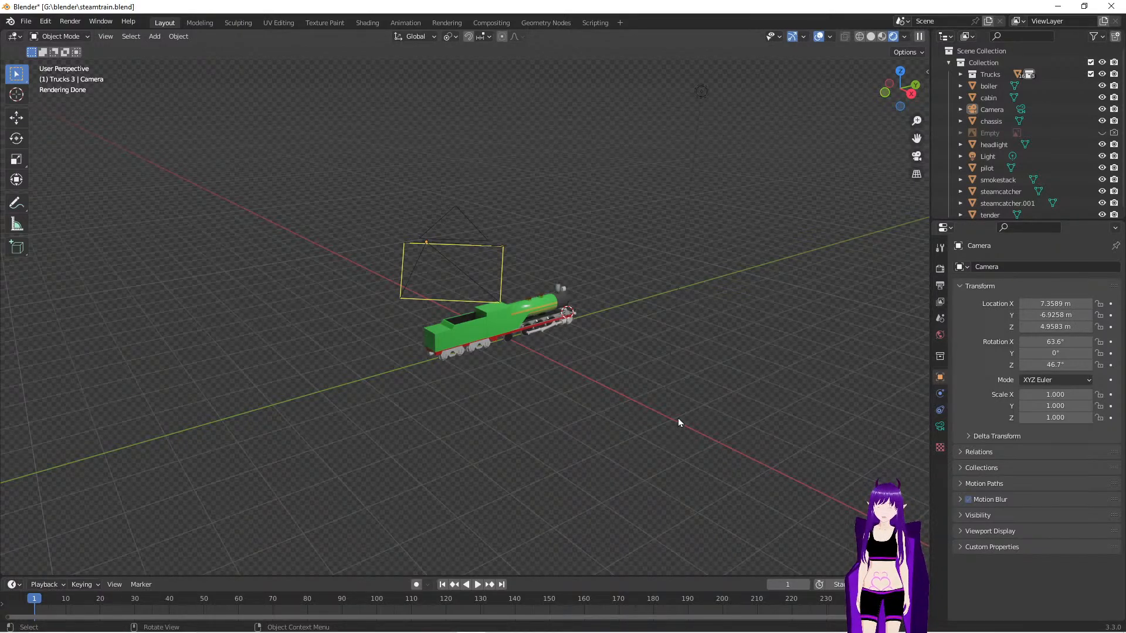
middle_drag(667, 413, 548, 438)
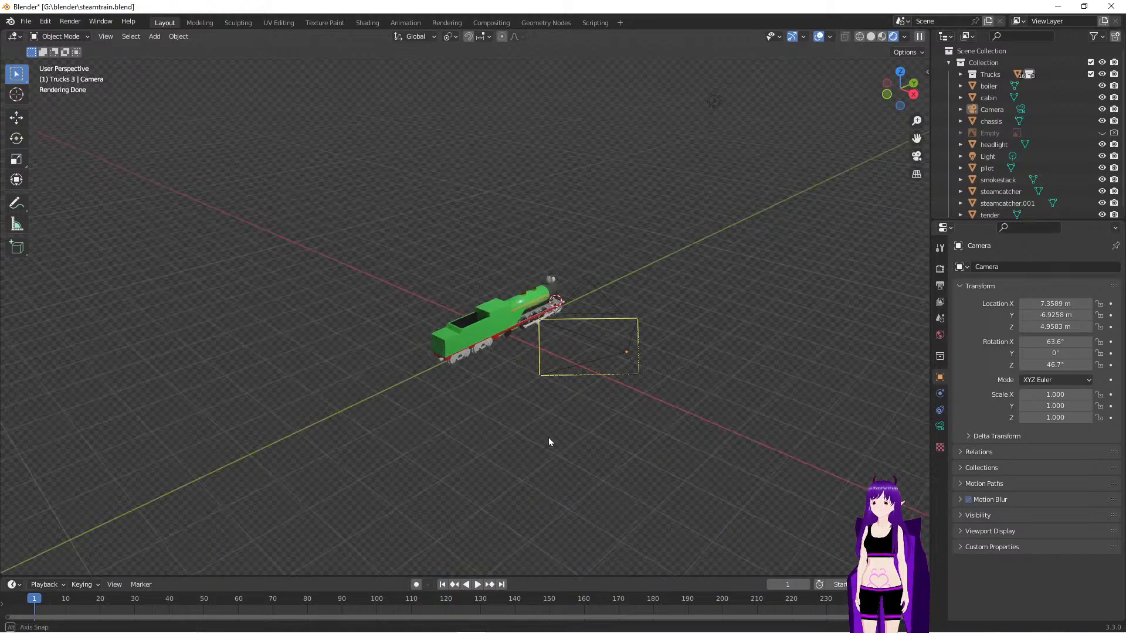
click(17, 119)
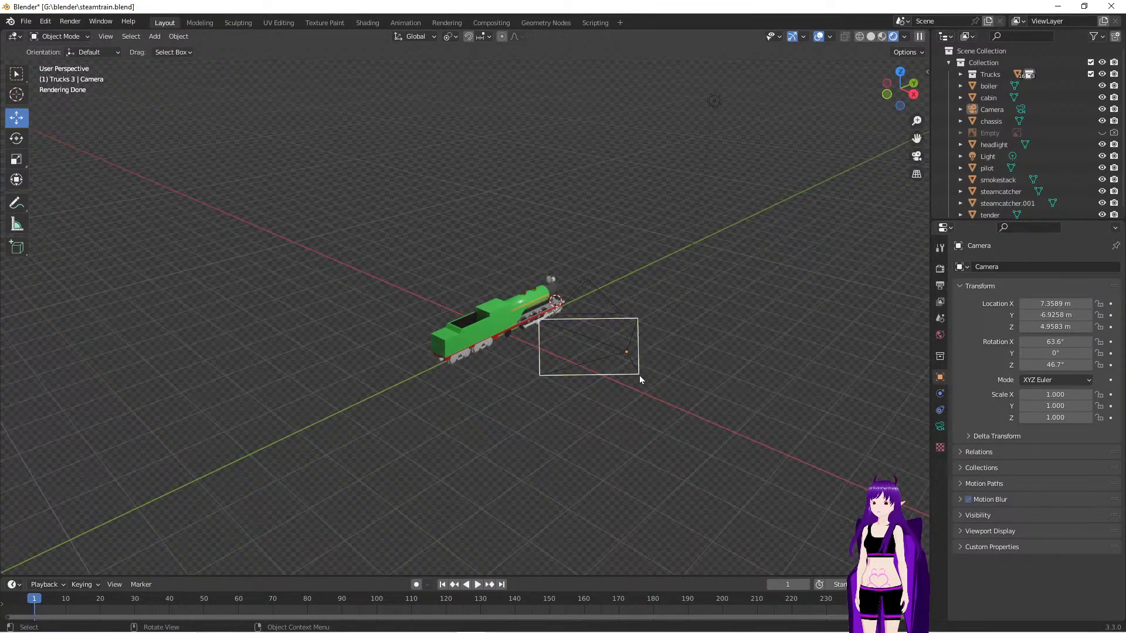
click(625, 356)
drag(634, 317, 552, 425)
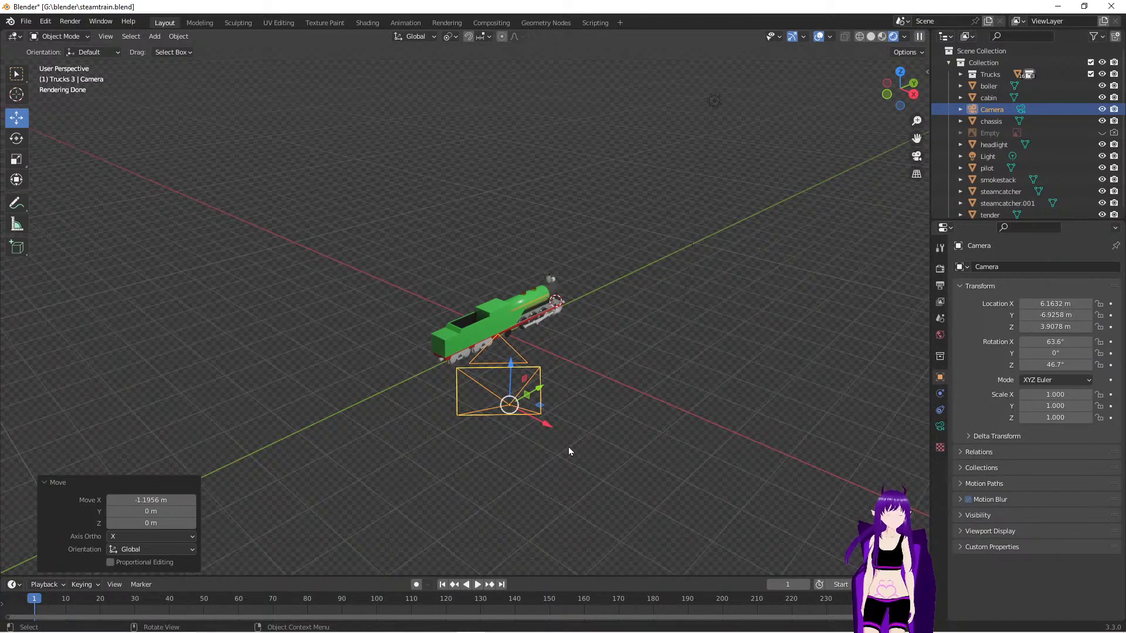
Try to look through the moved Camera, and return to a perspective view framing both it and the train
key(KP_0)
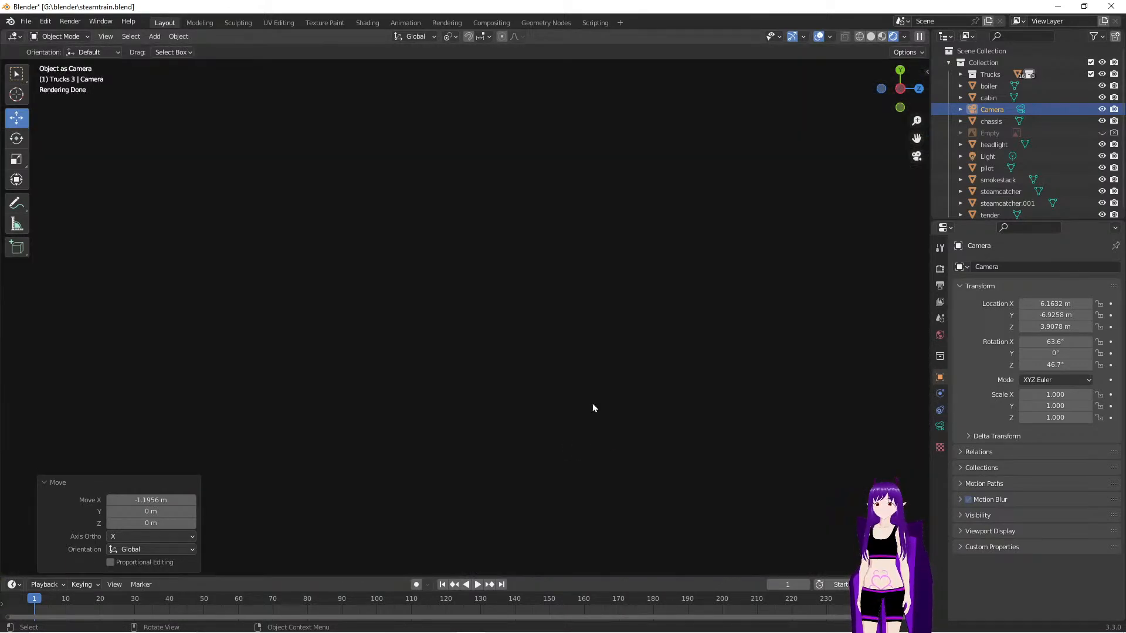
mouse_move(593, 407)
middle_down()
mouse_move(518, 402)
mouse_move(585, 410)
mouse_move(561, 409)
mouse_move(585, 426)
middle_up()
scroll(585, 426, down, 1)
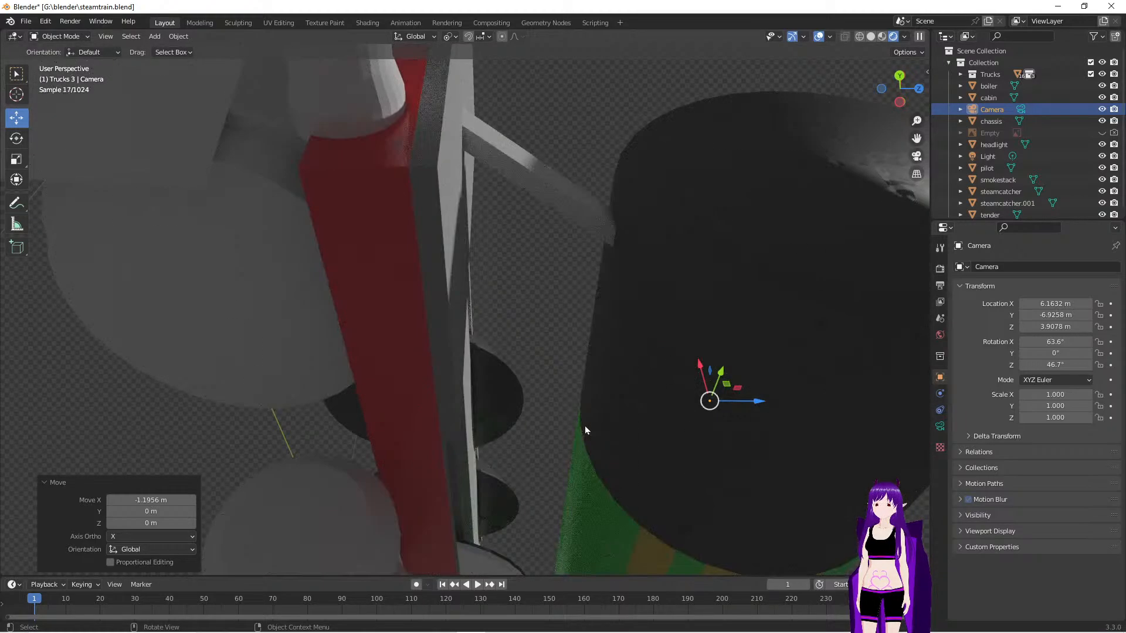
scroll(585, 426, down, 6)
middle_drag(508, 402, 453, 339)
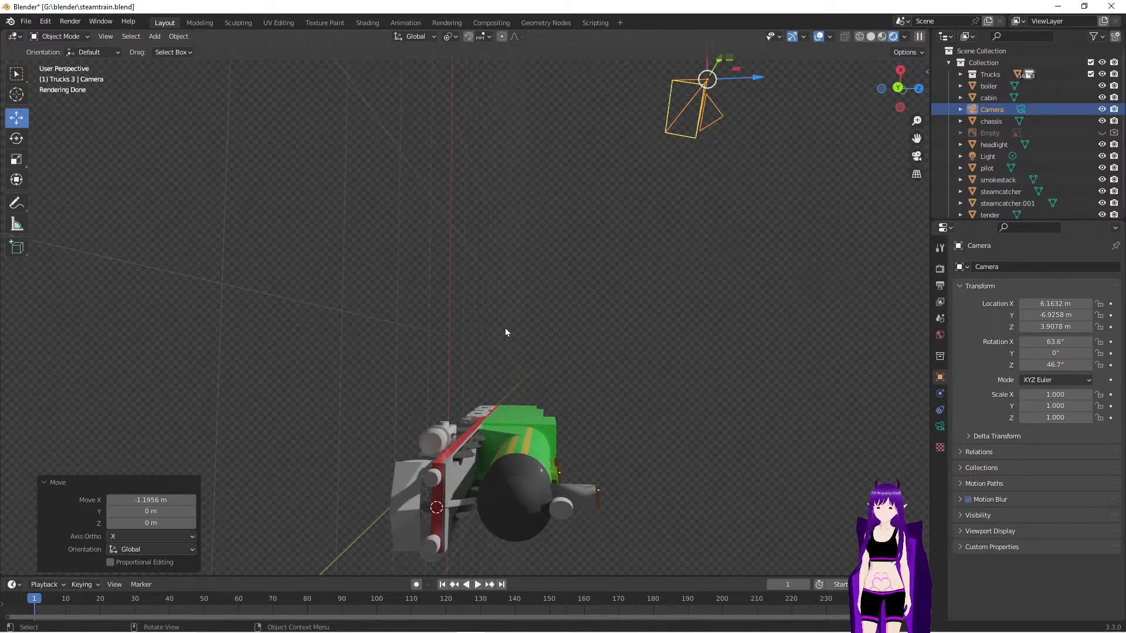
click(898, 88)
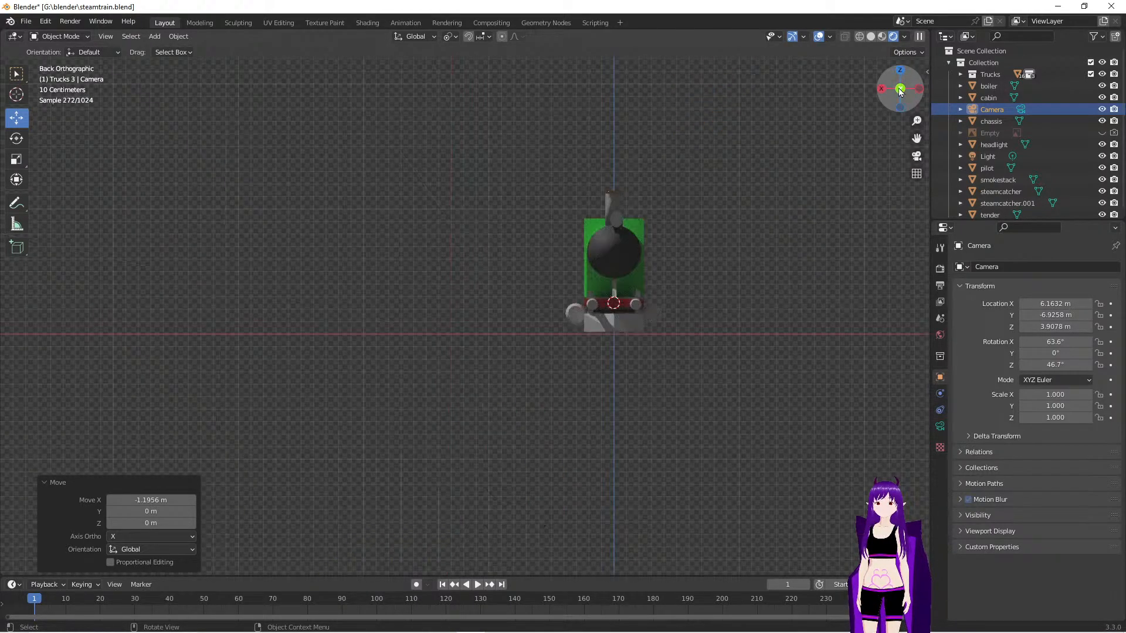
middle_drag(687, 287, 561, 259)
scroll(674, 183, down, 8)
middle_drag(739, 220, 688, 258)
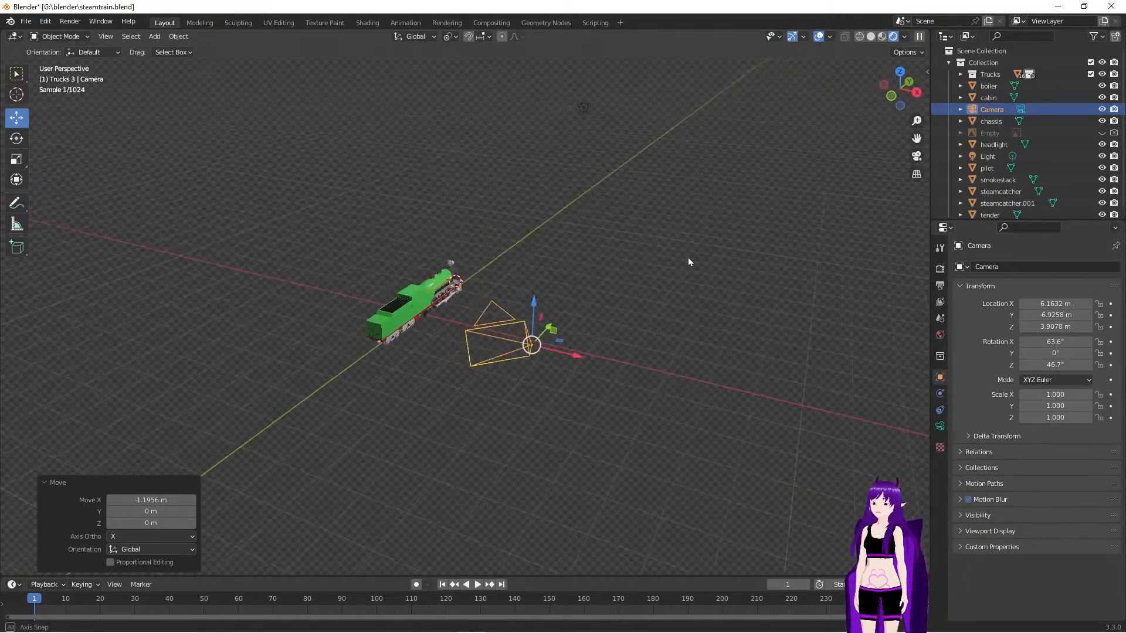
Rotate the Camera about 11.8° around the global Y axis
click(22, 139)
drag(561, 330, 546, 332)
middle_drag(415, 412, 601, 407)
scroll(446, 392, up, 6)
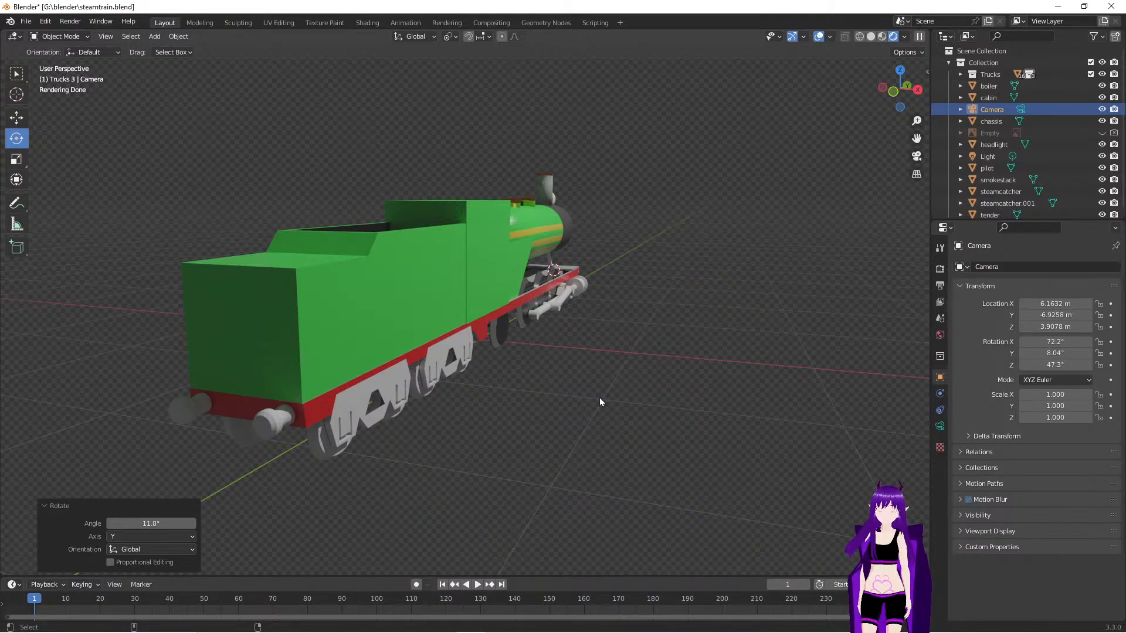
Try again to enter the rotated Camera's view, and go back to a perspective view of the train and Camera
key(ctrl+KP_0)
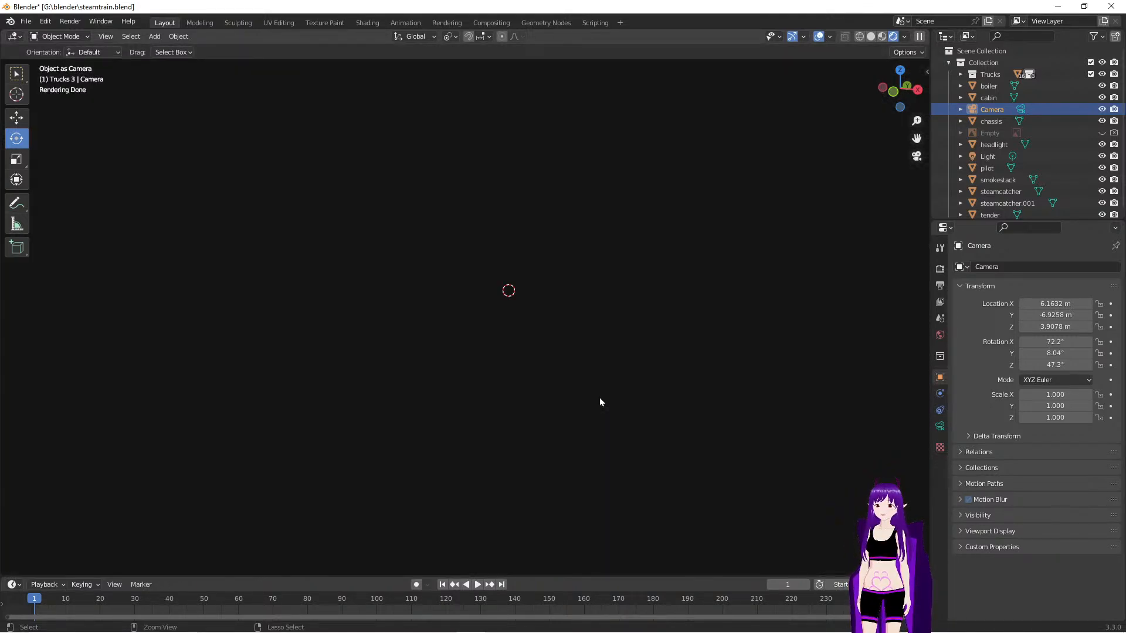
key(ctrl+alt+KP_0)
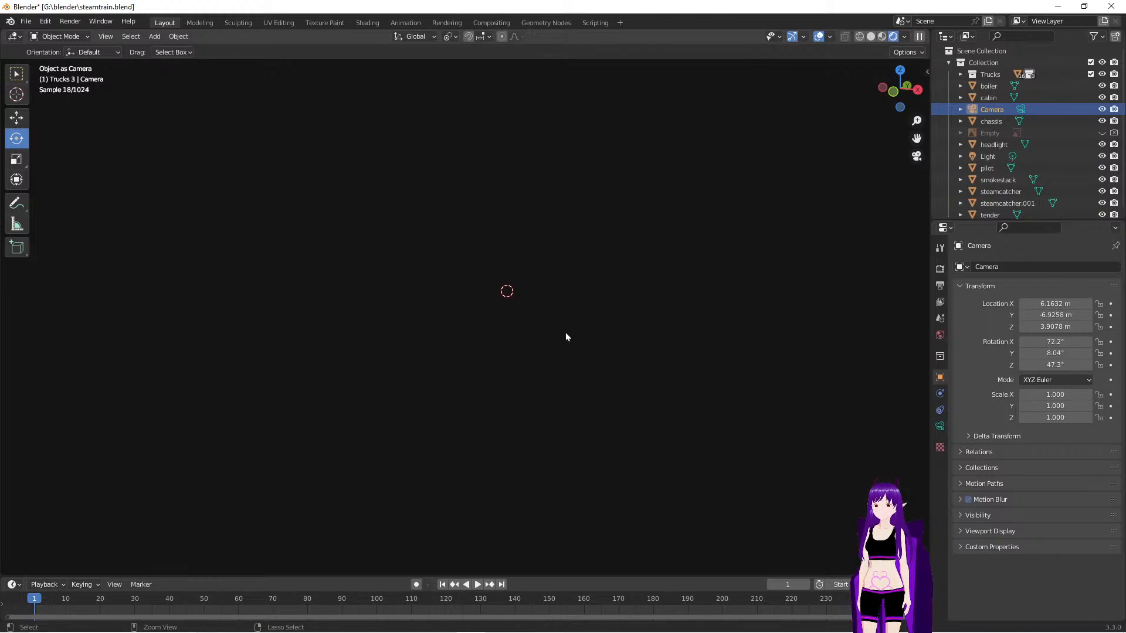
click(918, 91)
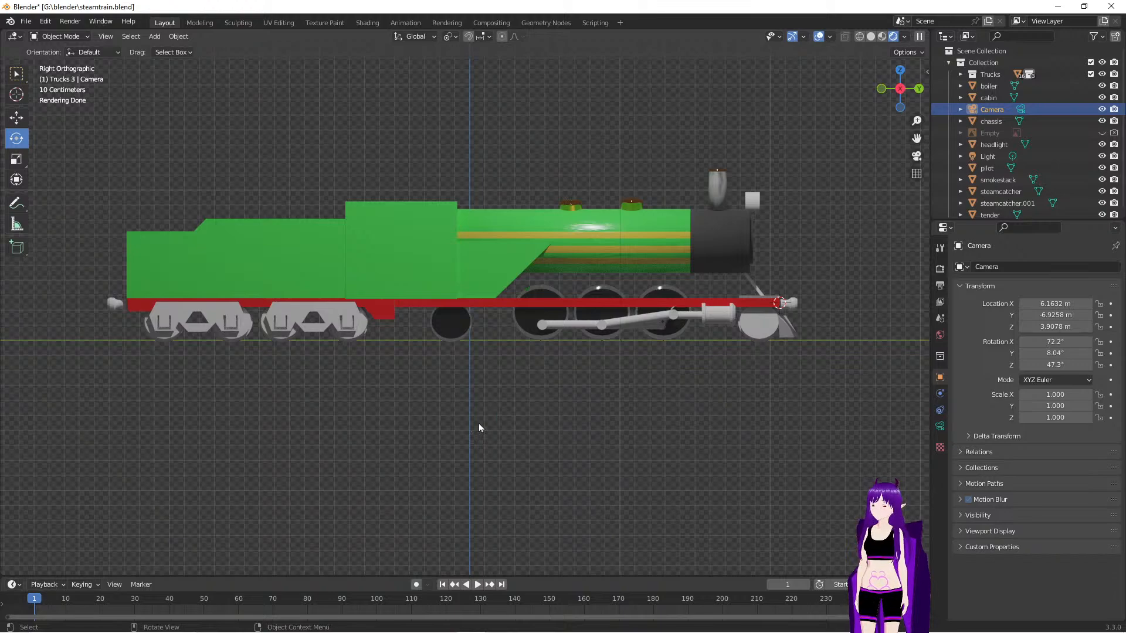
middle_drag(466, 414, 486, 381)
scroll(485, 381, down, 2)
scroll(485, 381, up, 1)
scroll(486, 381, down, 1)
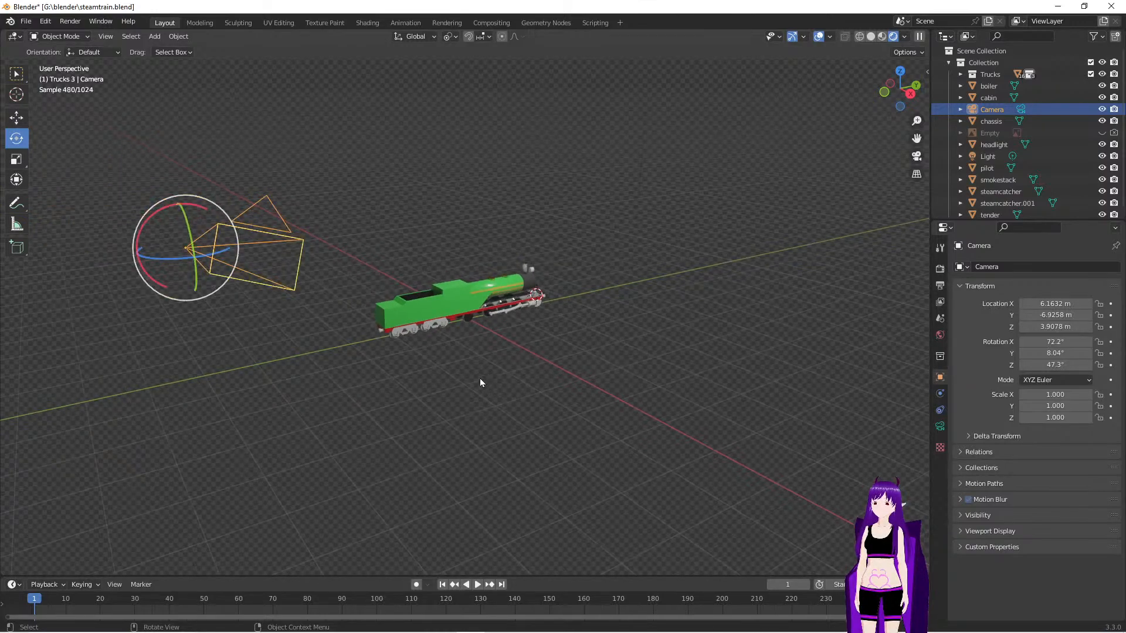
Move the Camera alongside the train and lower it, to about Y -3.95 m and Z 2.62 m
click(16, 117)
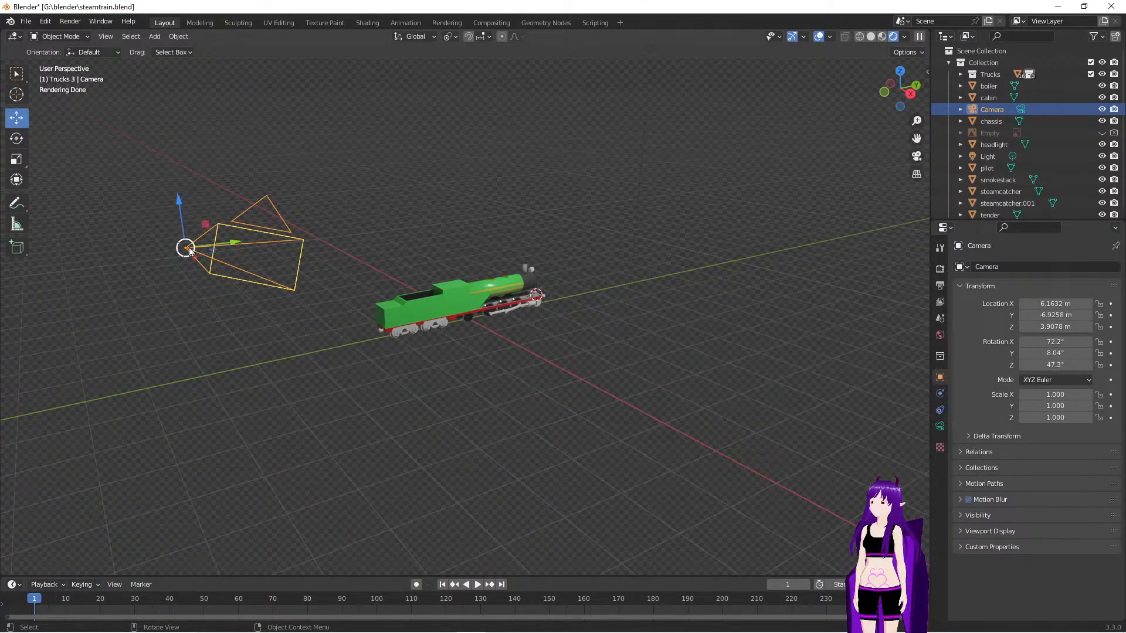
drag(230, 247, 508, 209)
drag(469, 169, 460, 273)
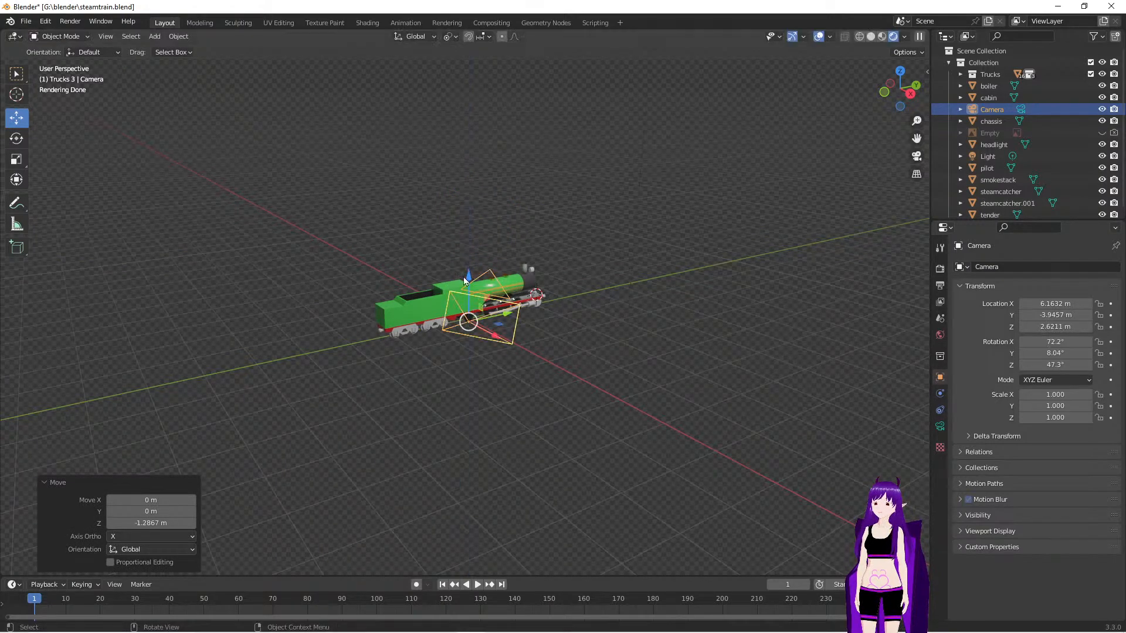
Rotate the Camera to about 72.6°, -2.66° and 50.7° in X, Y and Z, and test-render the frame, closing the render window
click(20, 143)
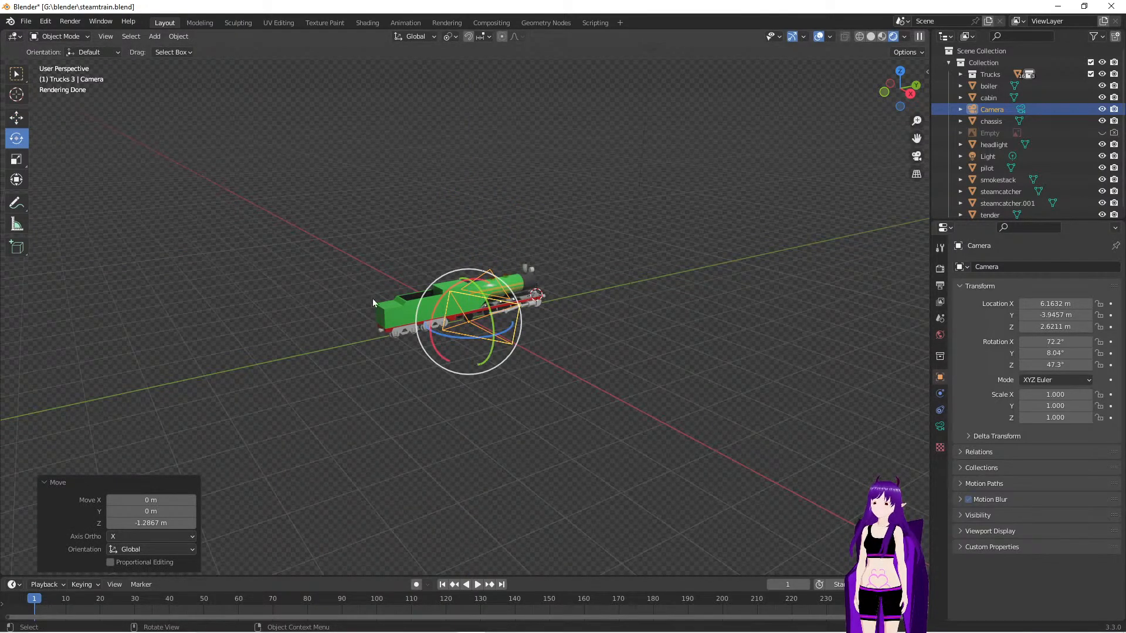
drag(492, 310, 489, 313)
scroll(543, 378, up, 5)
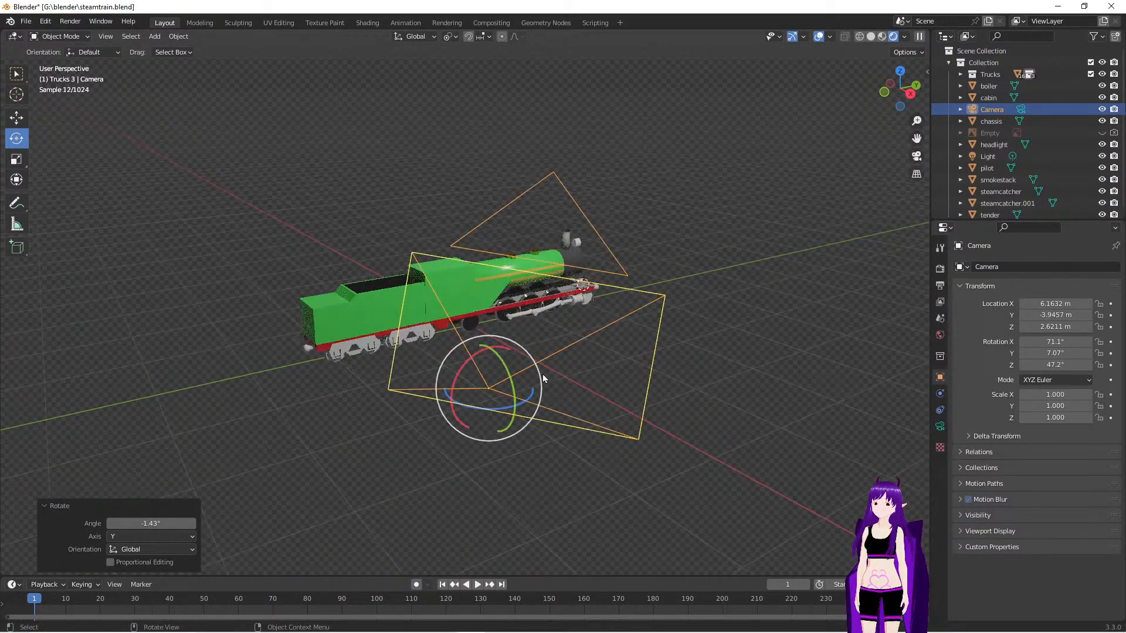
scroll(543, 379, down, 2)
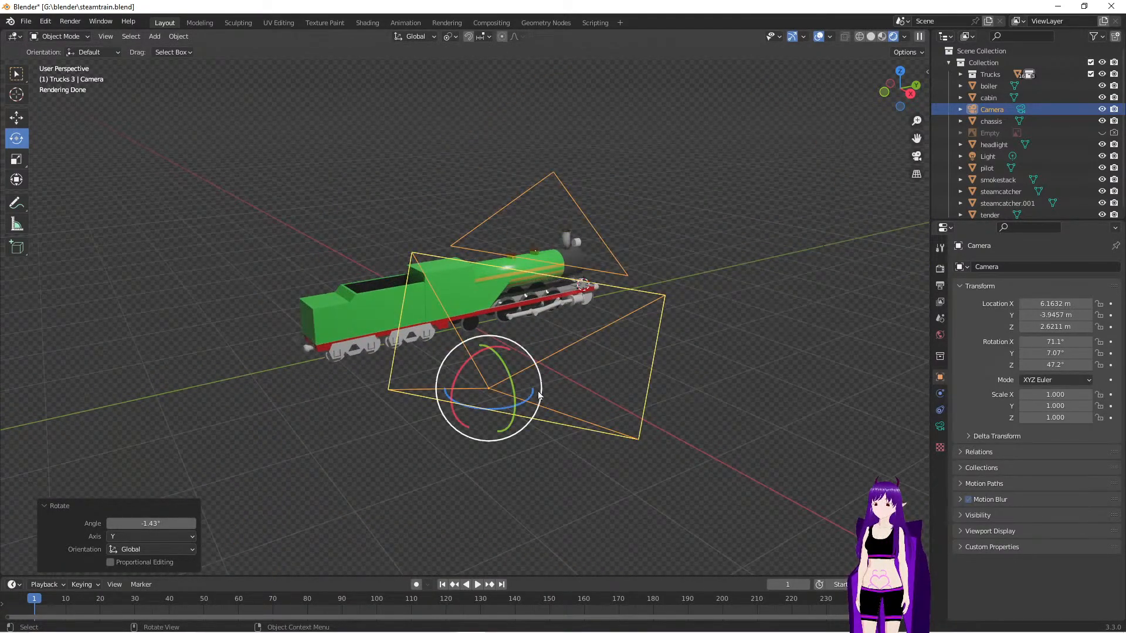
drag(497, 341, 487, 343)
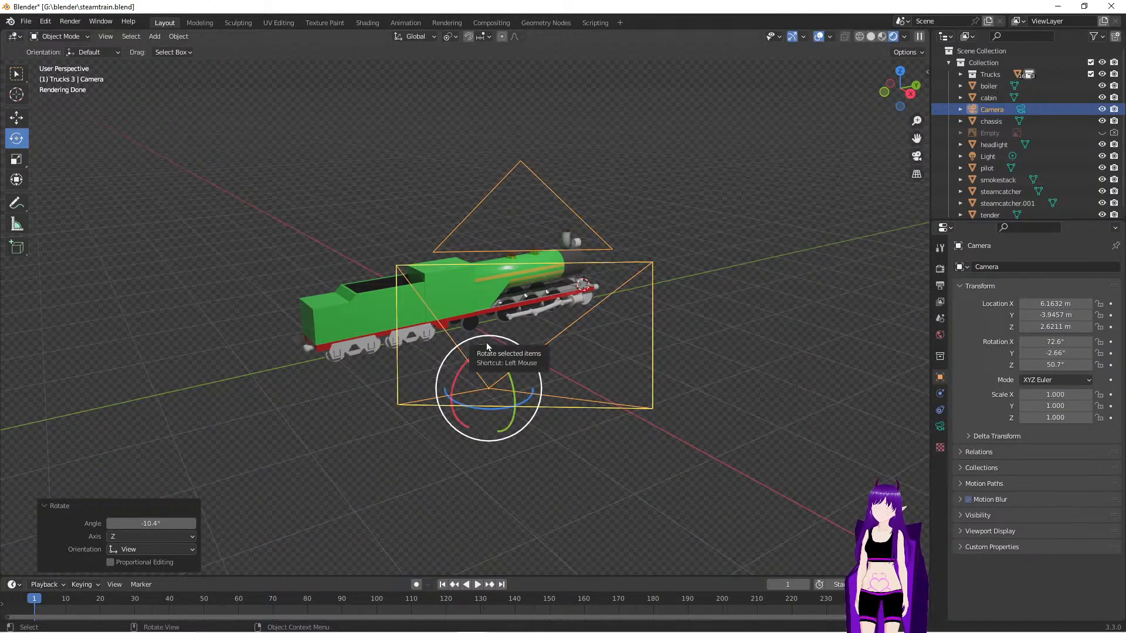
key(F12)
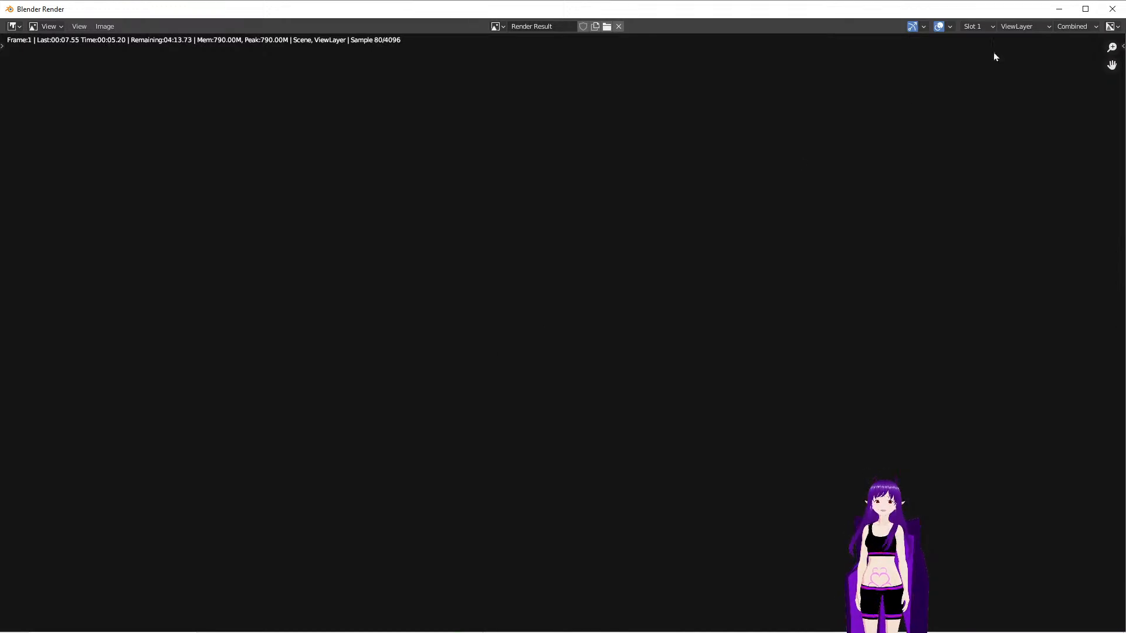
click(1113, 9)
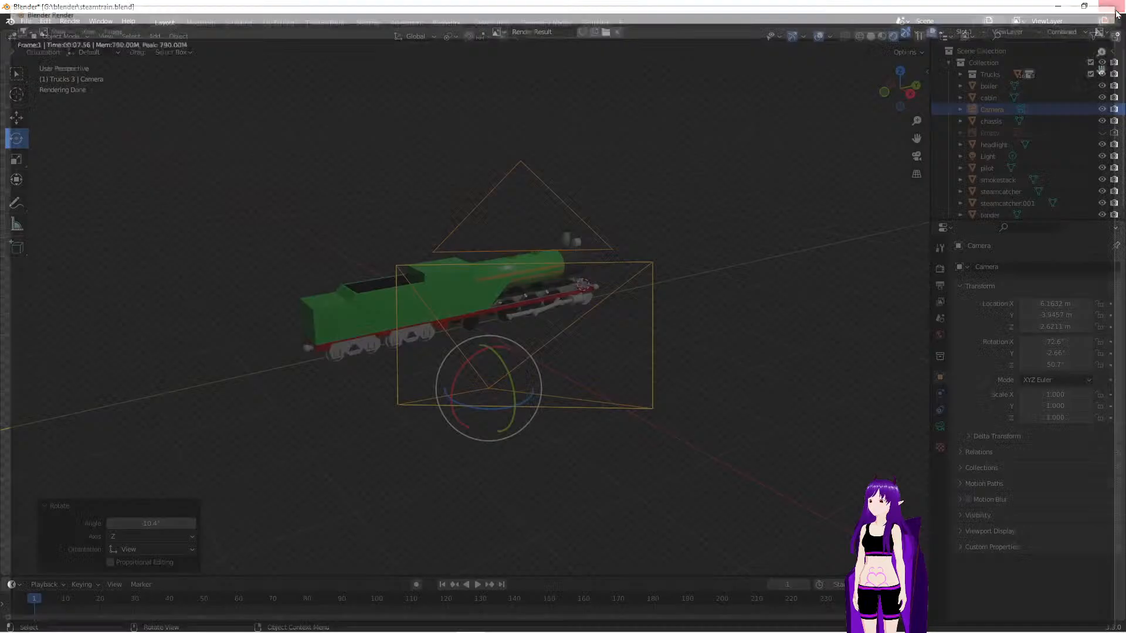
Move the Camera out of Collection into the Scene Collection, collapse Collection, and toggle the Camera's viewport visibility off and on
scroll(973, 175, down, 1)
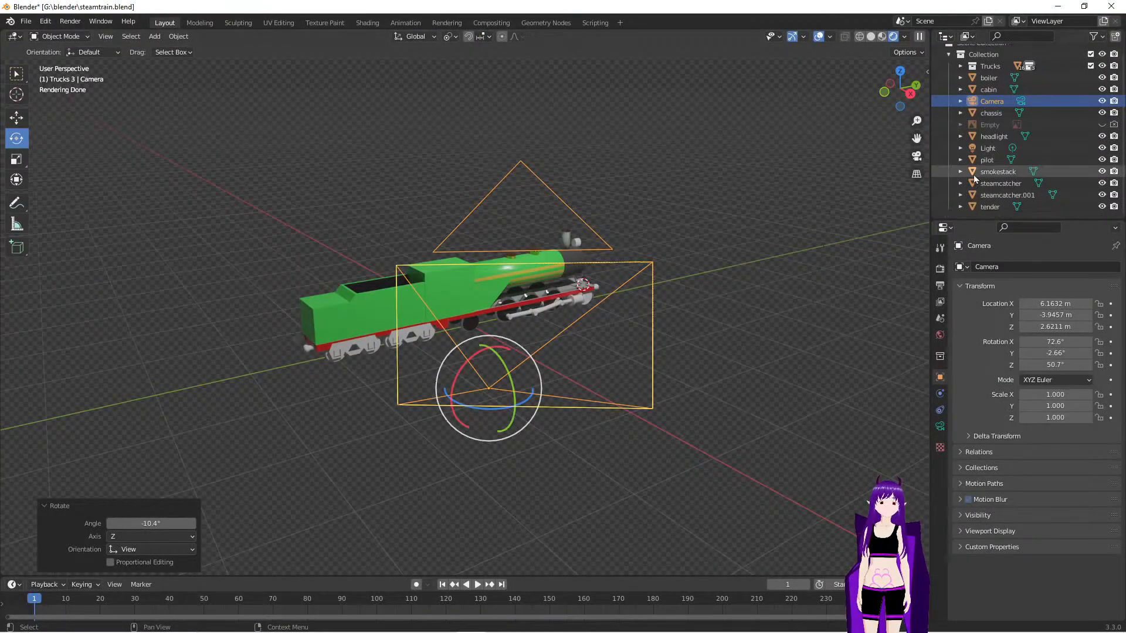
scroll(987, 144, up, 1)
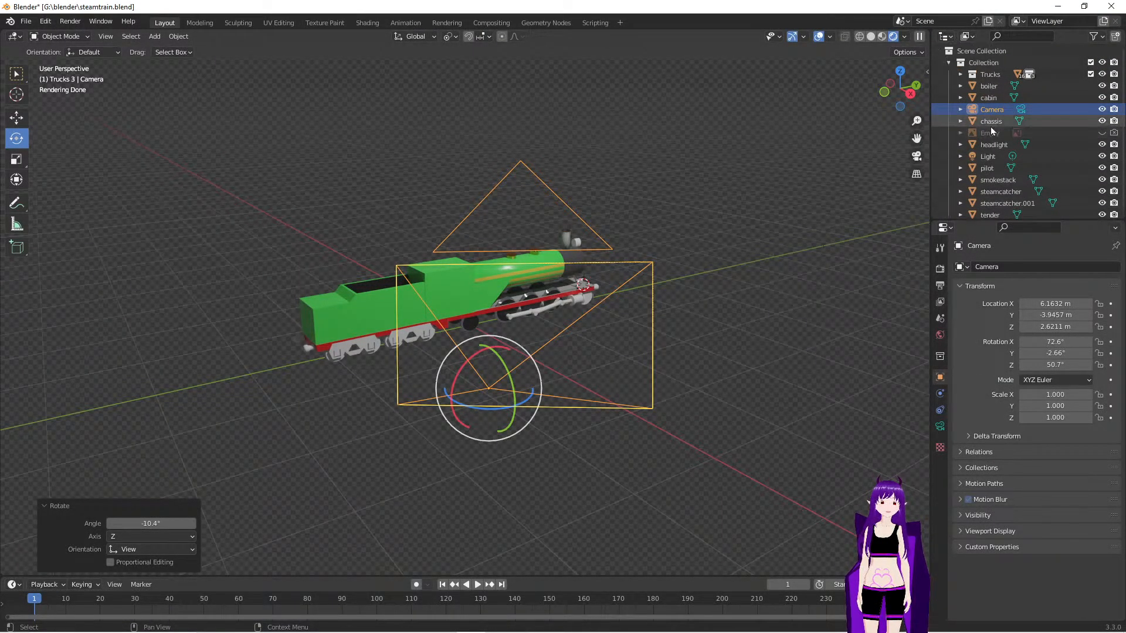
drag(997, 111, 983, 53)
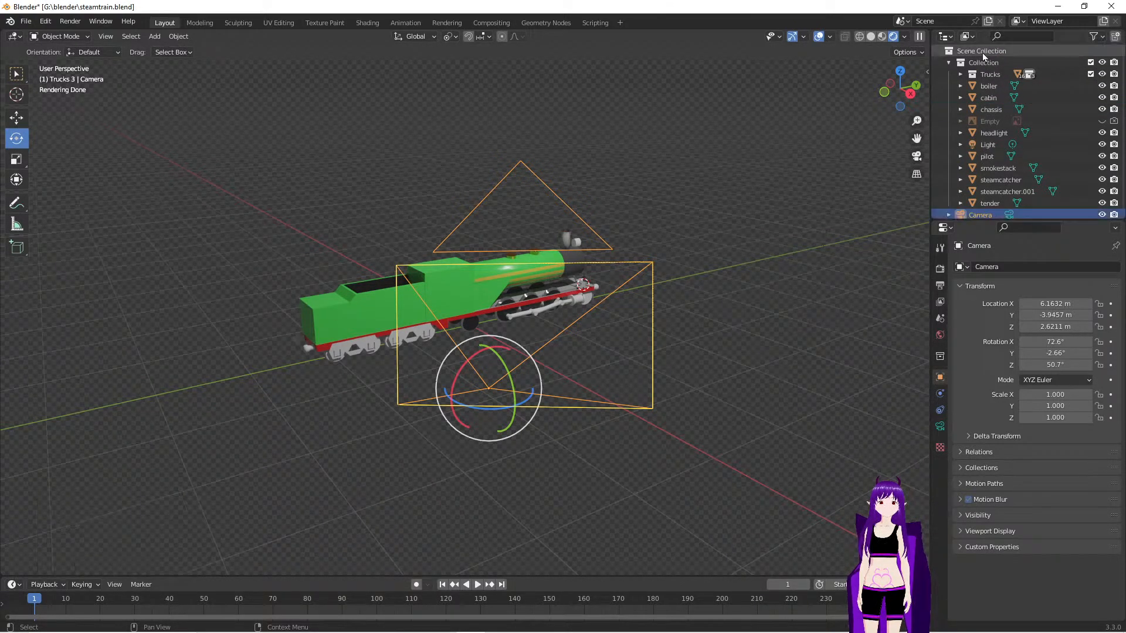
click(949, 63)
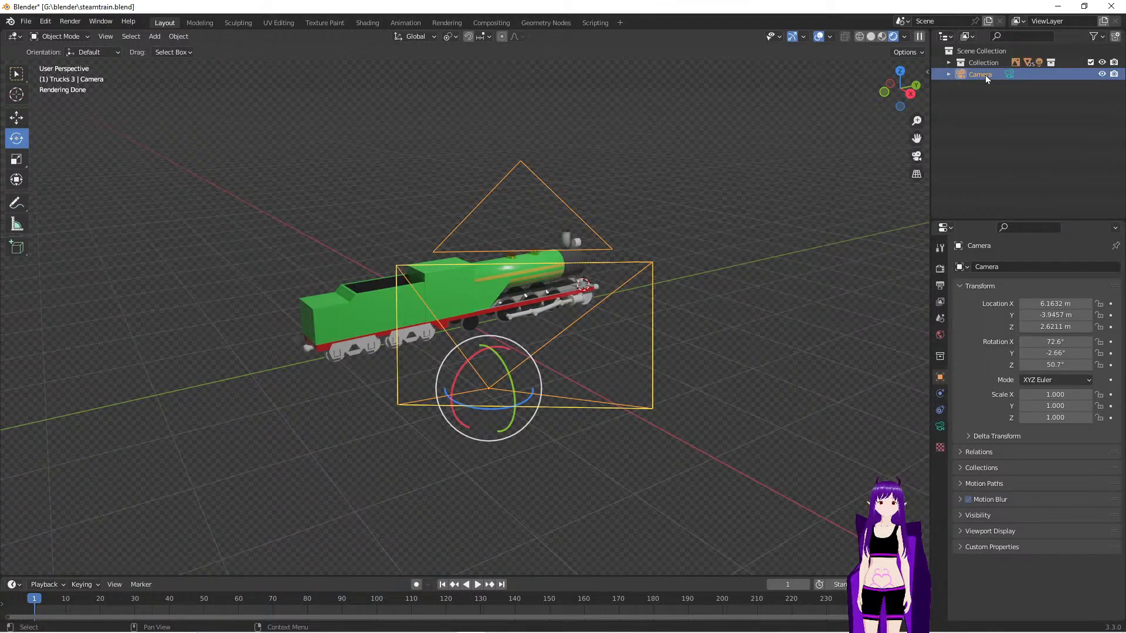
click(1102, 75)
click(1103, 75)
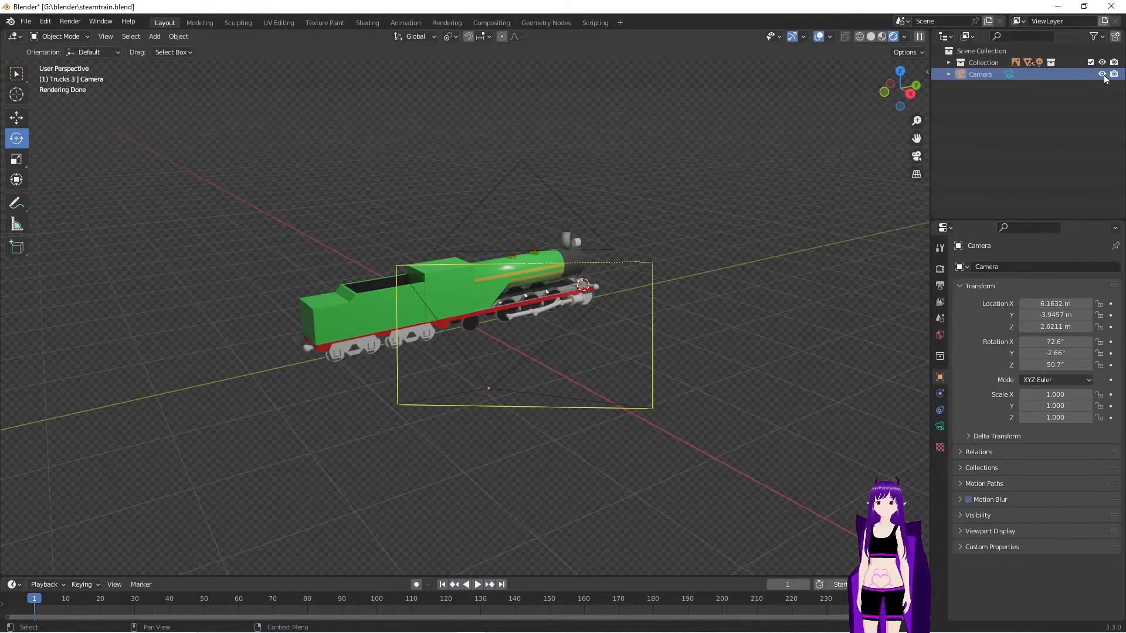
middle_drag(679, 315, 745, 312)
click(1016, 35)
text(カ)
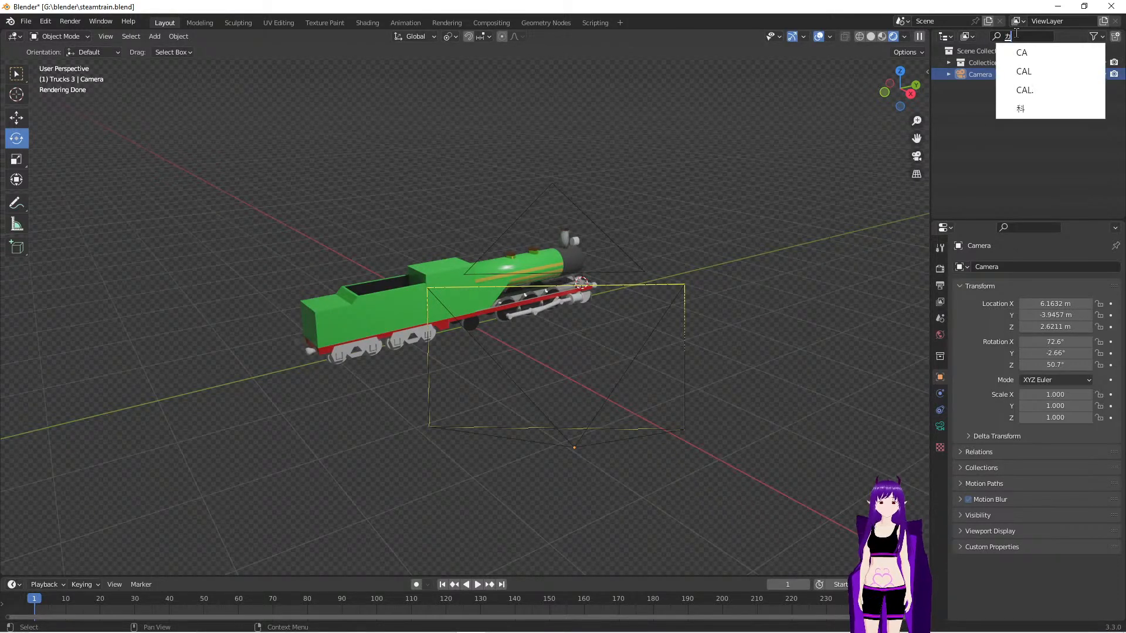
key(BackSpace)
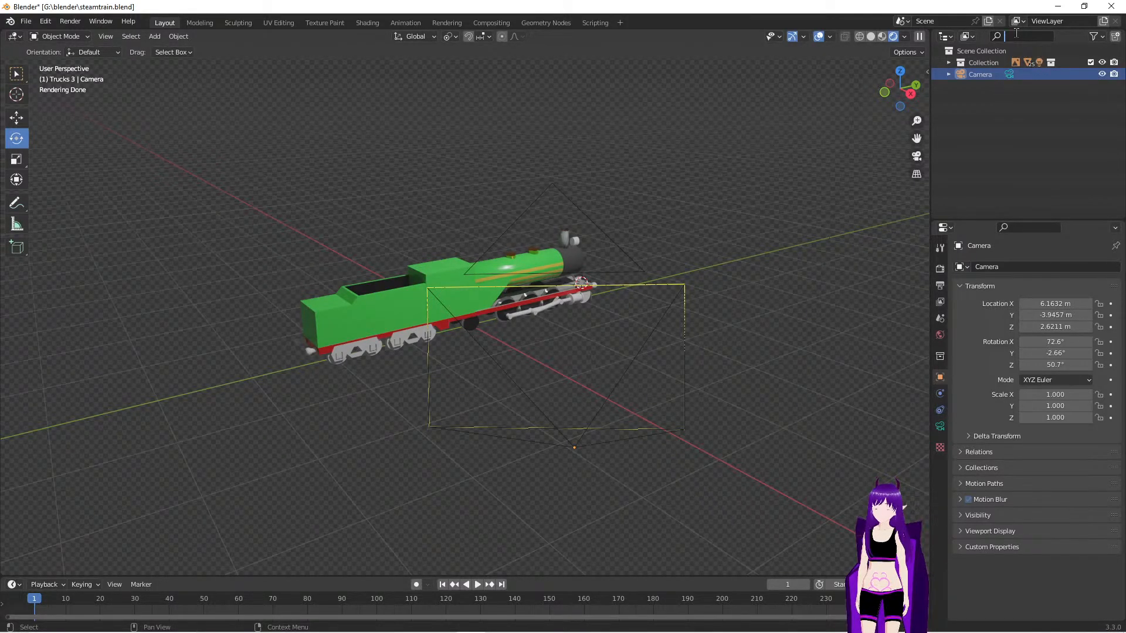
key(alt+space)
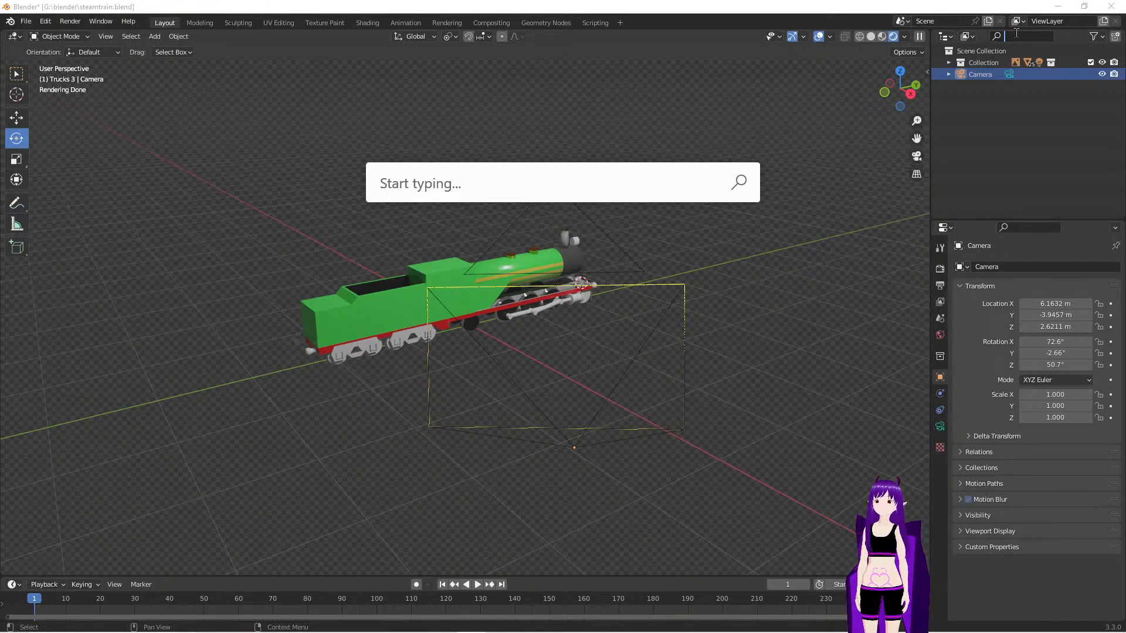
key(Escape)
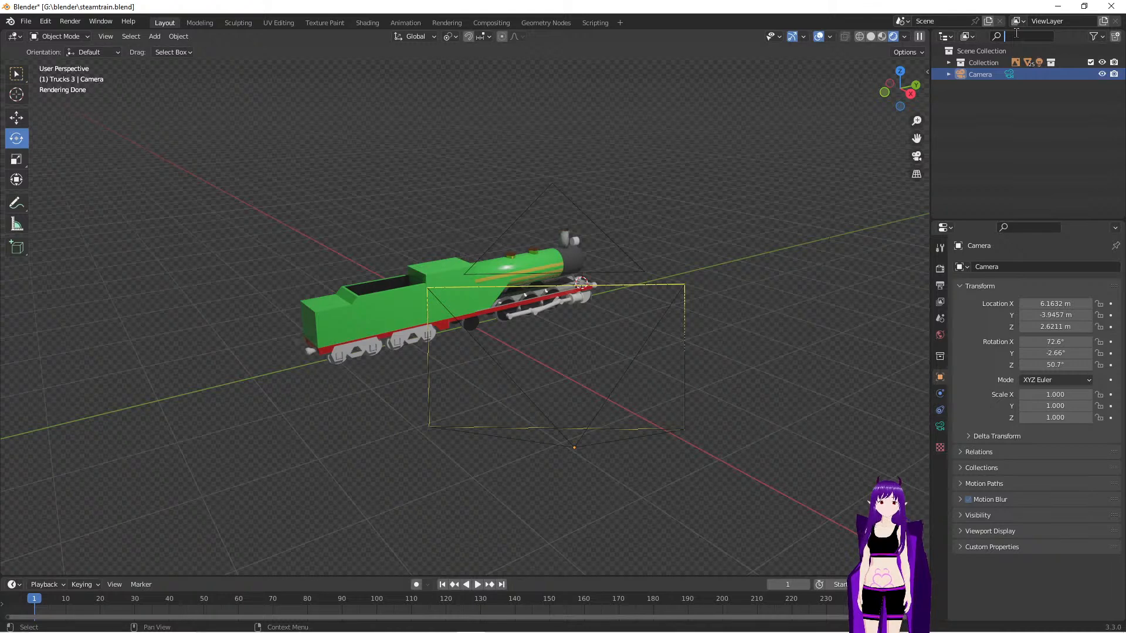
text(d)
key(BackSpace)
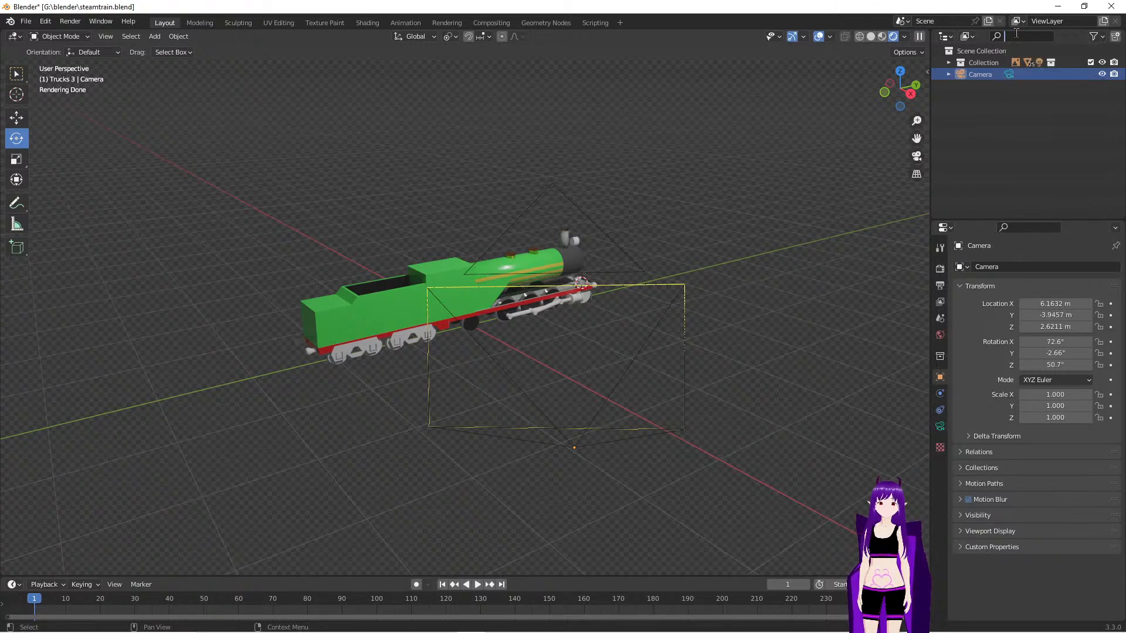
text(sdf)
key(BackSpace)
key(BackSpace)
key(BackSpace)
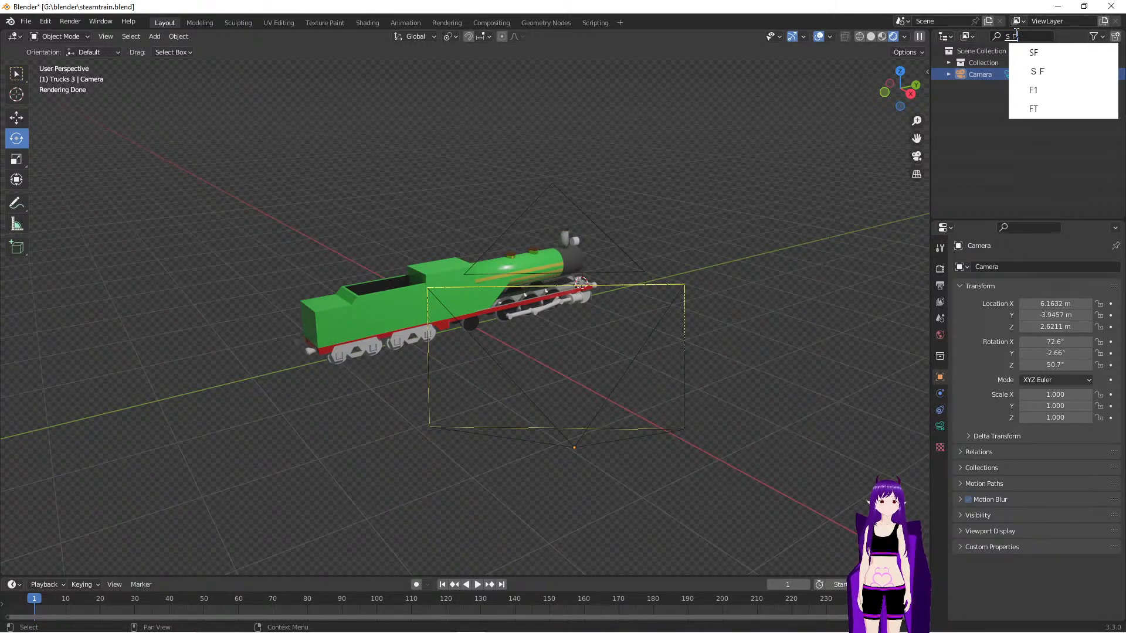
text(sd)
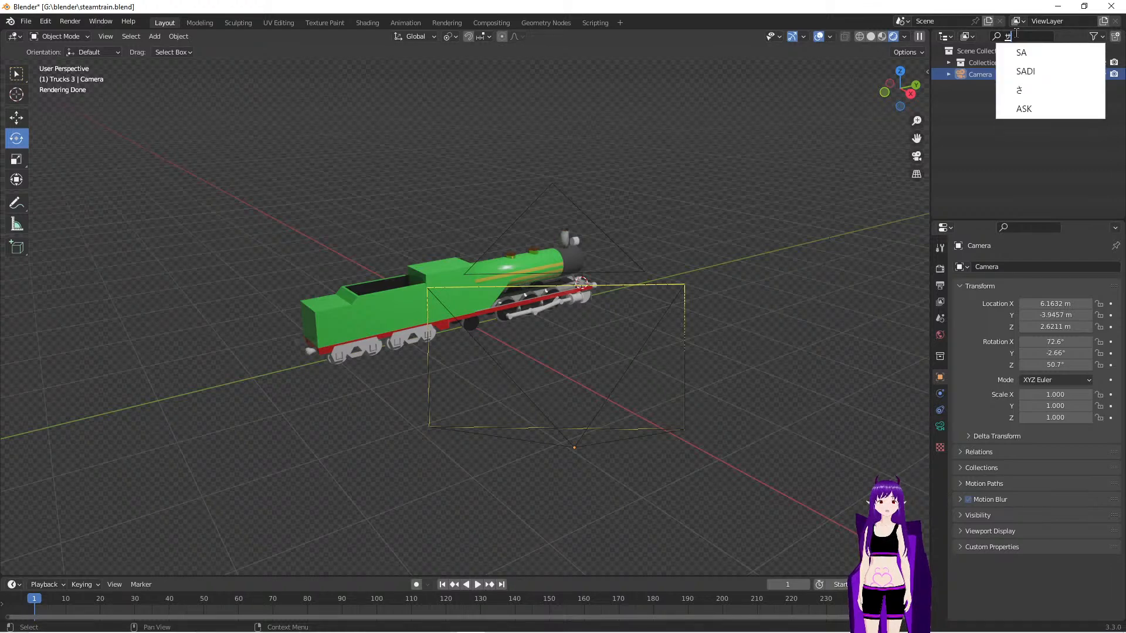
key(BackSpace)
key(BackSpace)
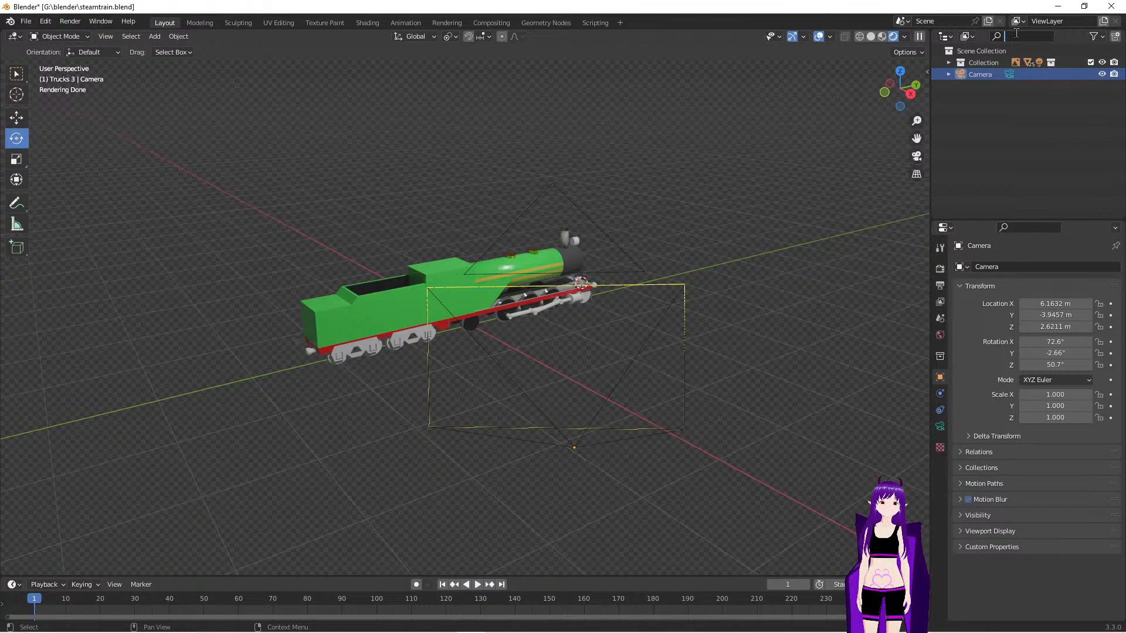
Check the available input modes of the Japanese IME in Windows, and return to Blender
key(super)
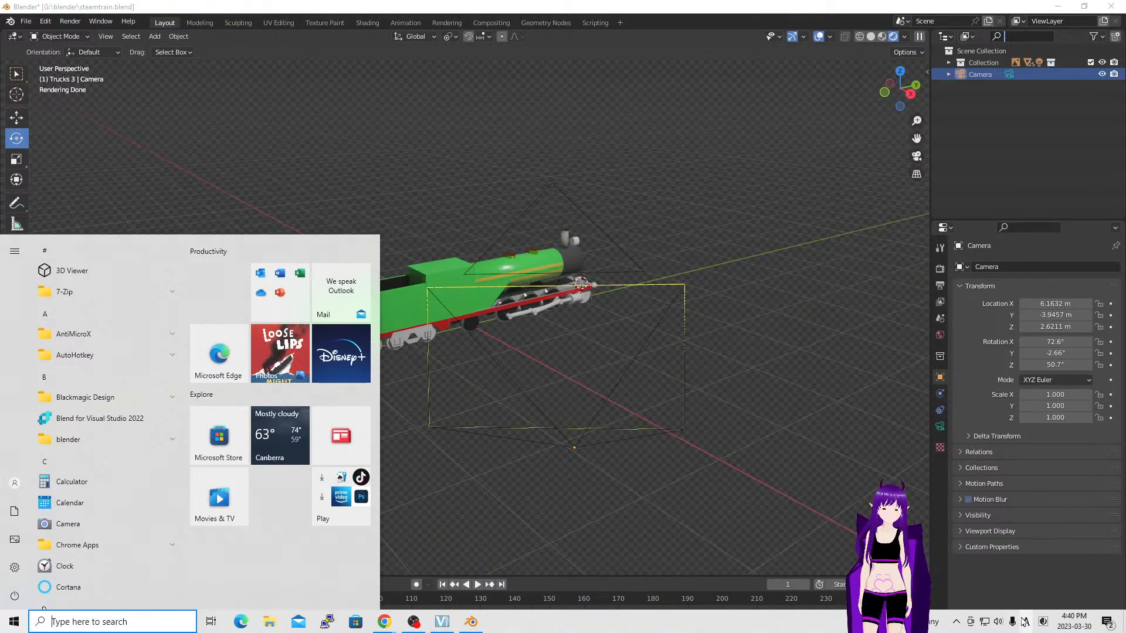
right_click(1026, 624)
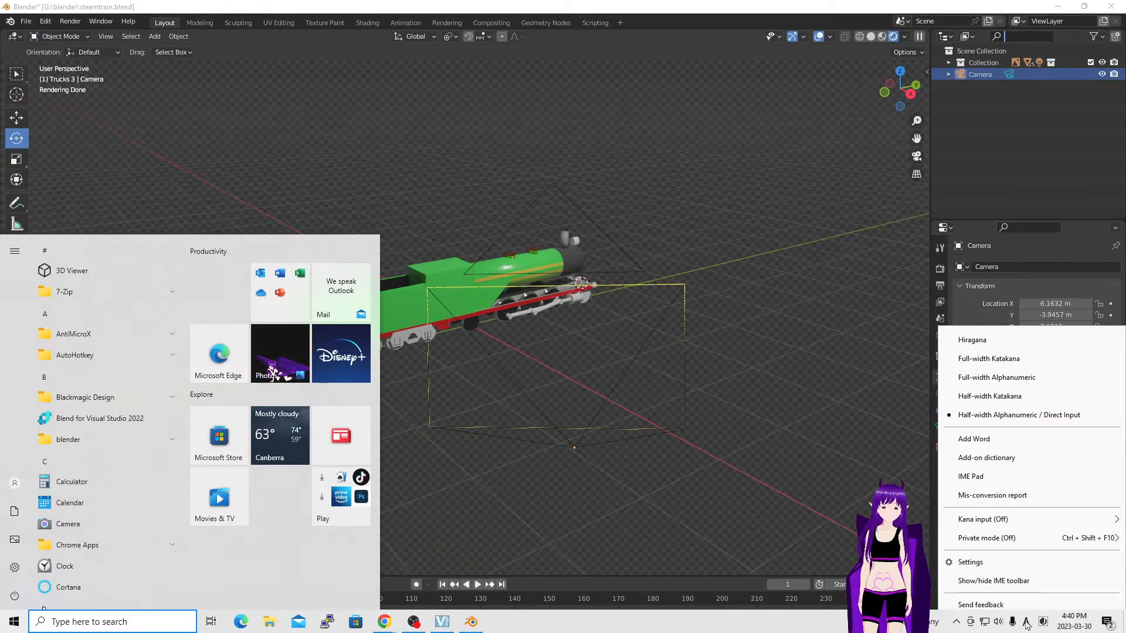
key(Escape)
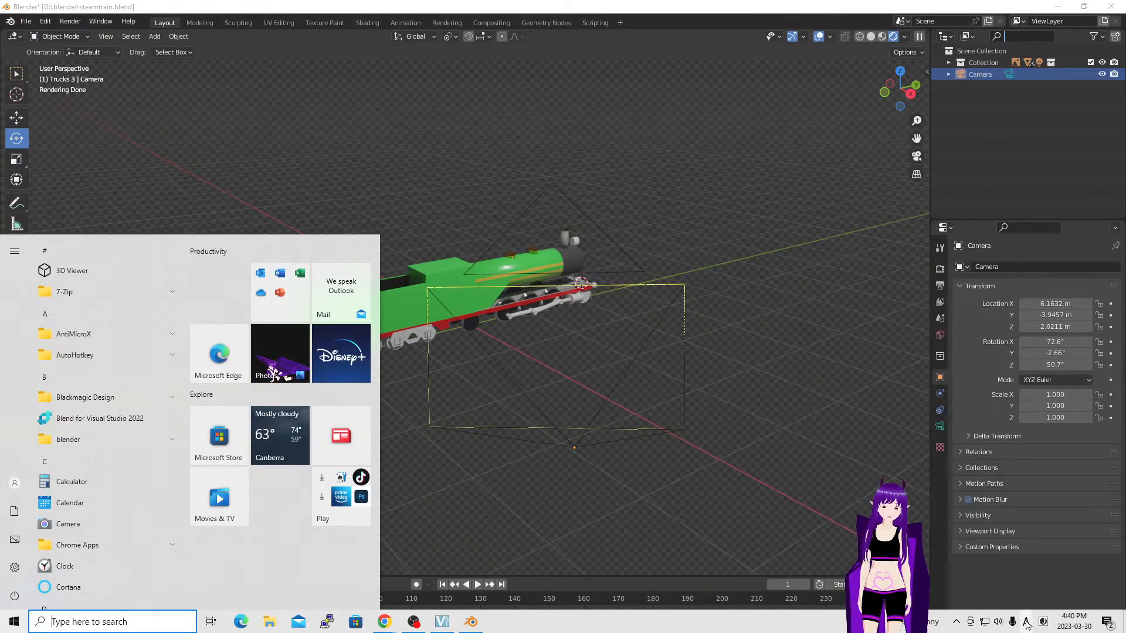
key(alt+space)
key(Escape)
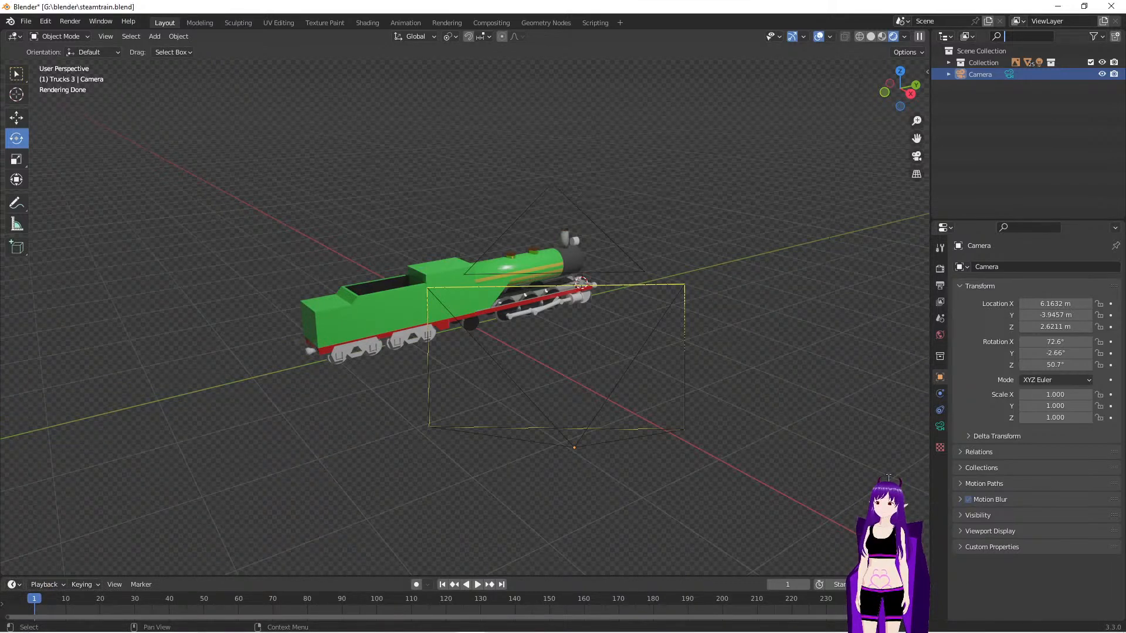
text(F)
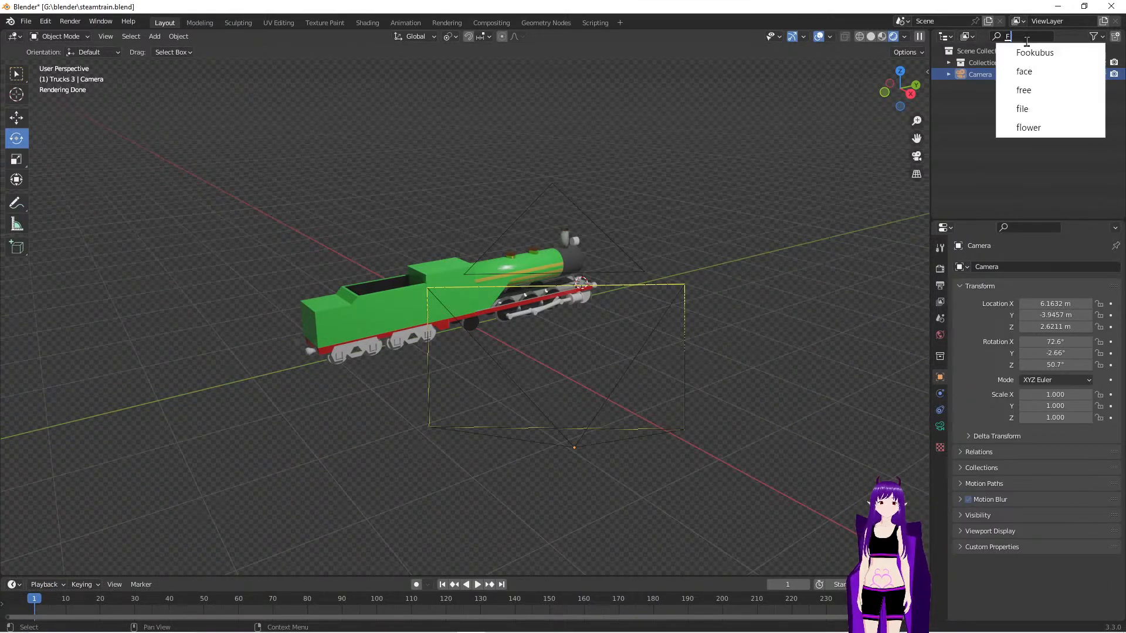
key(BackSpace)
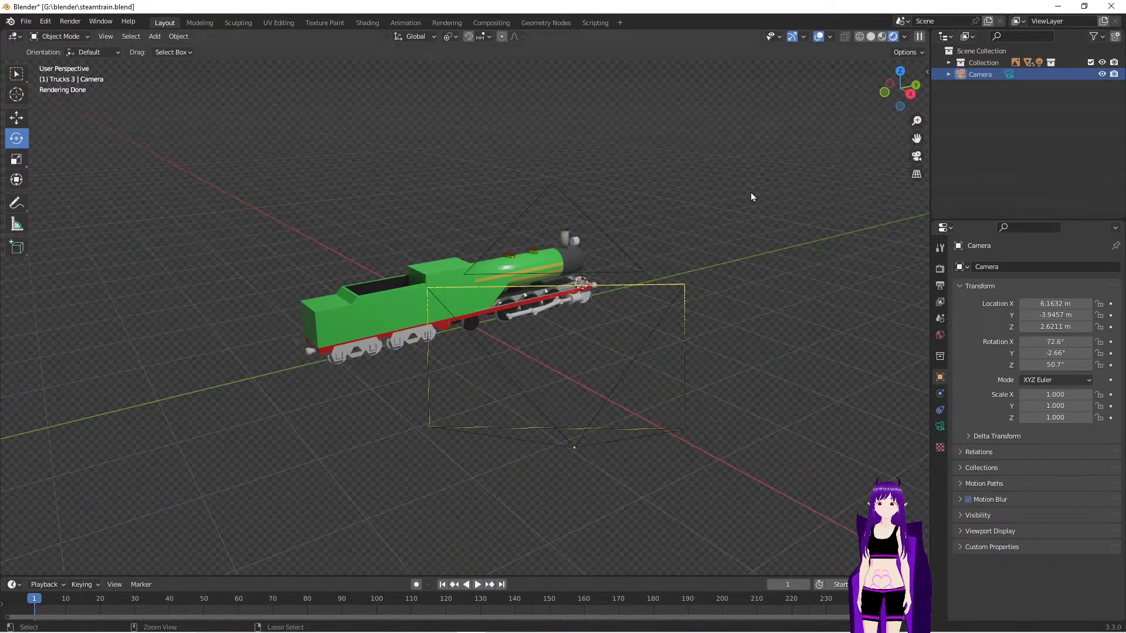
key(ctrl+space)
key(ctrl+space)
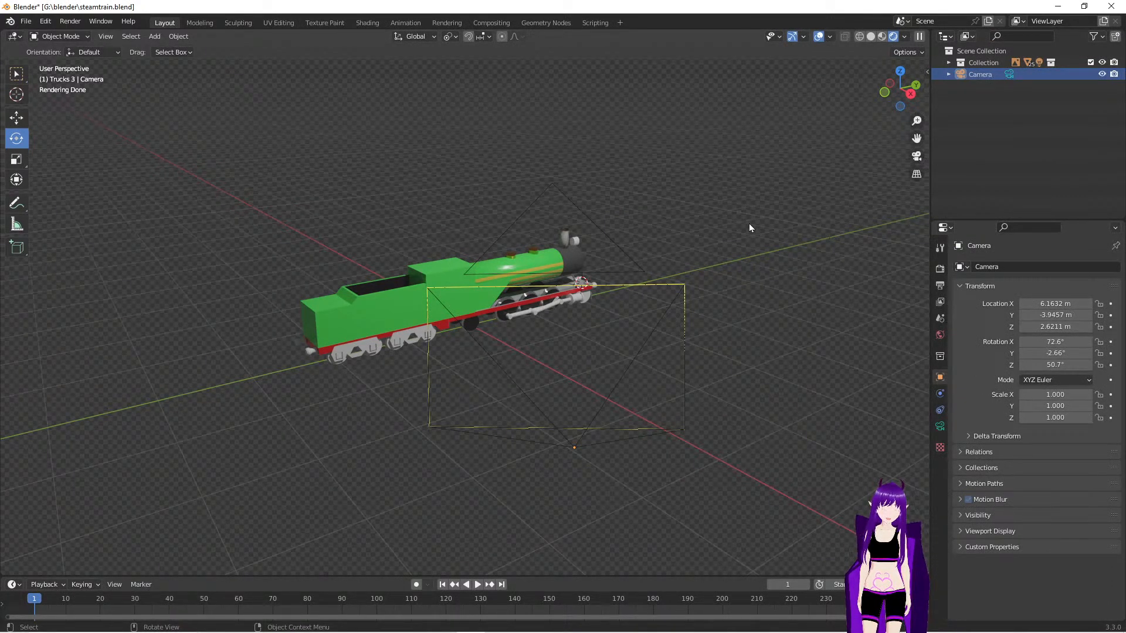
click(1011, 36)
text(D)
key(BackSpace)
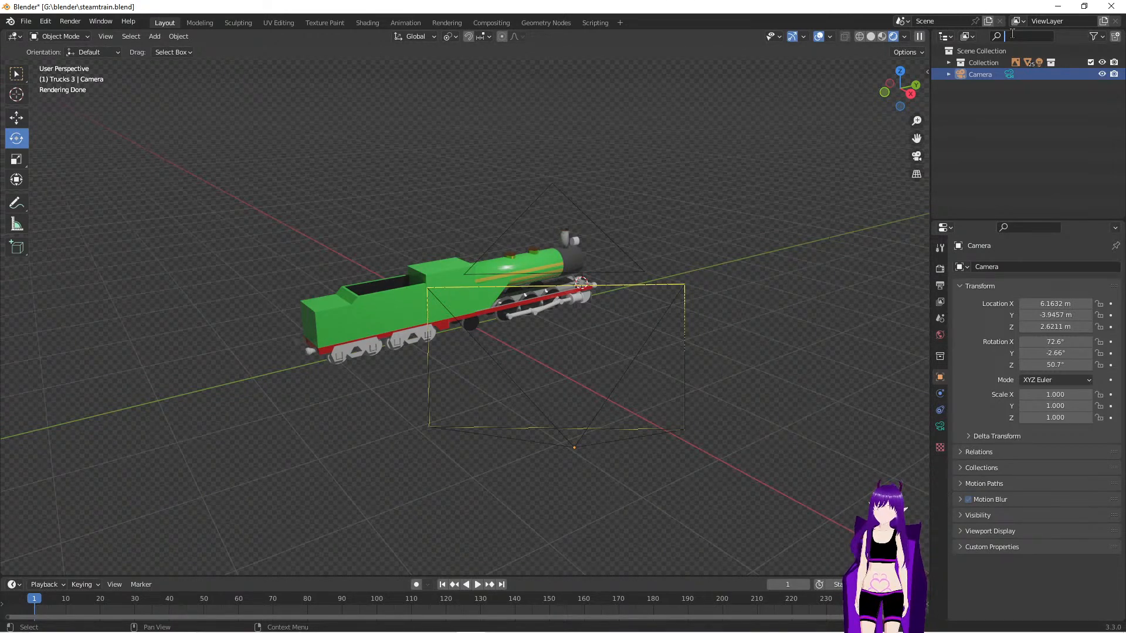
text(z)
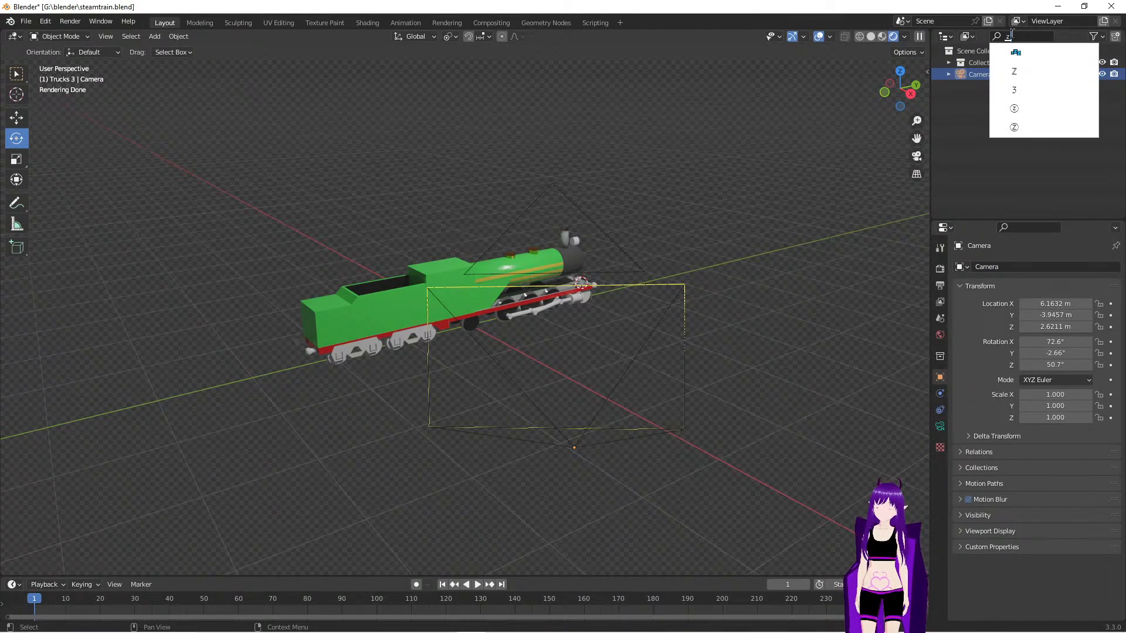
key(BackSpace)
text(z)
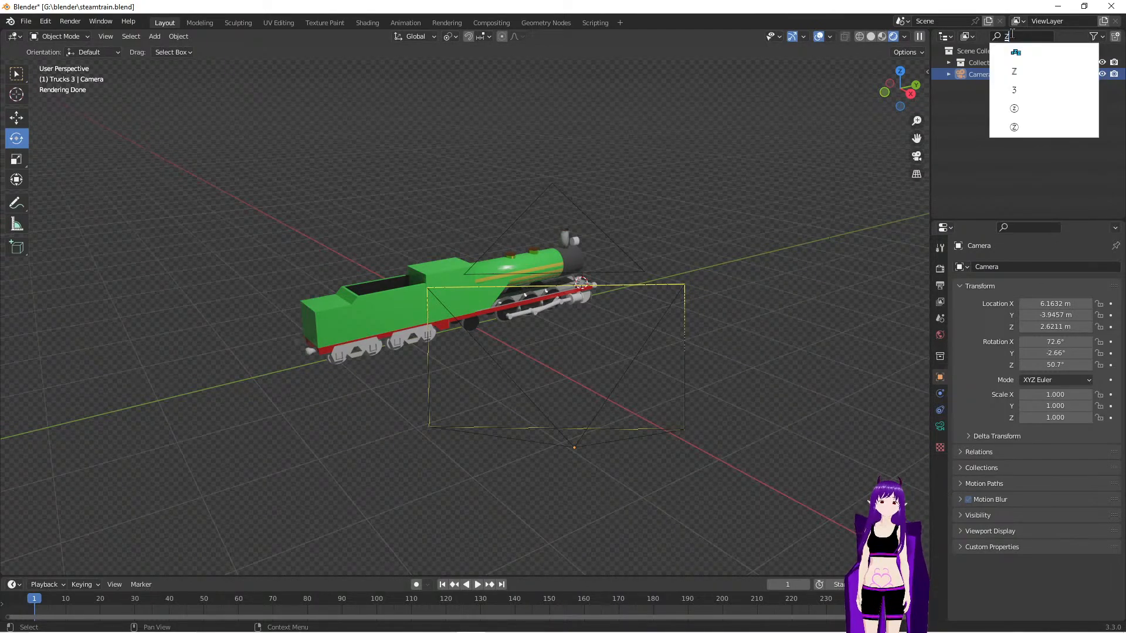
key(BackSpace)
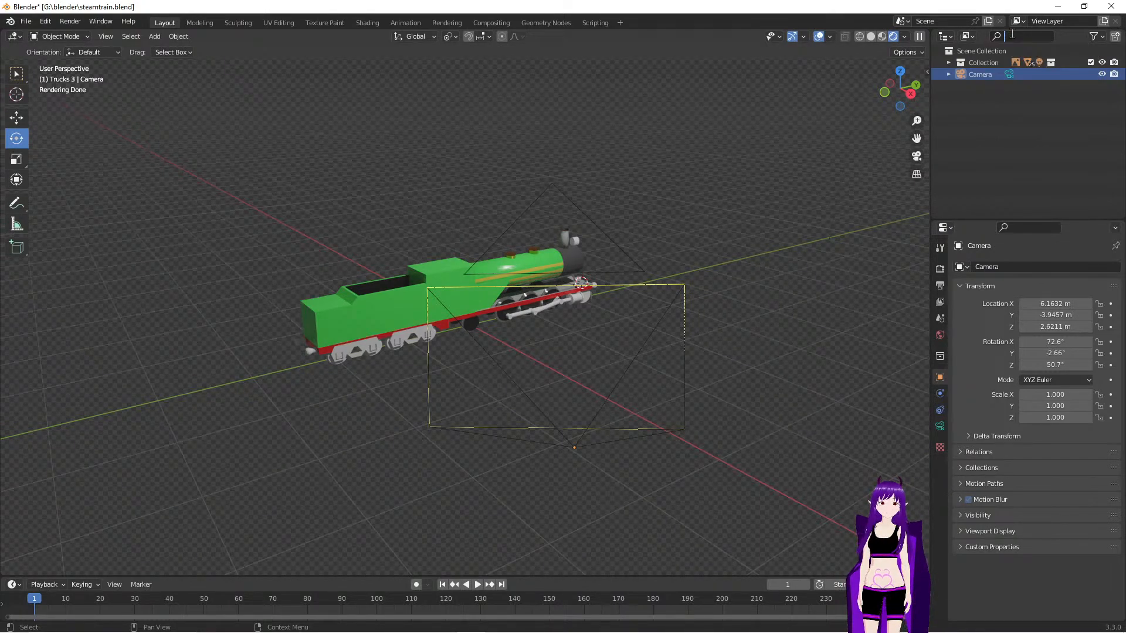
text(d)
key(BackSpace)
text(d)
key(BackSpace)
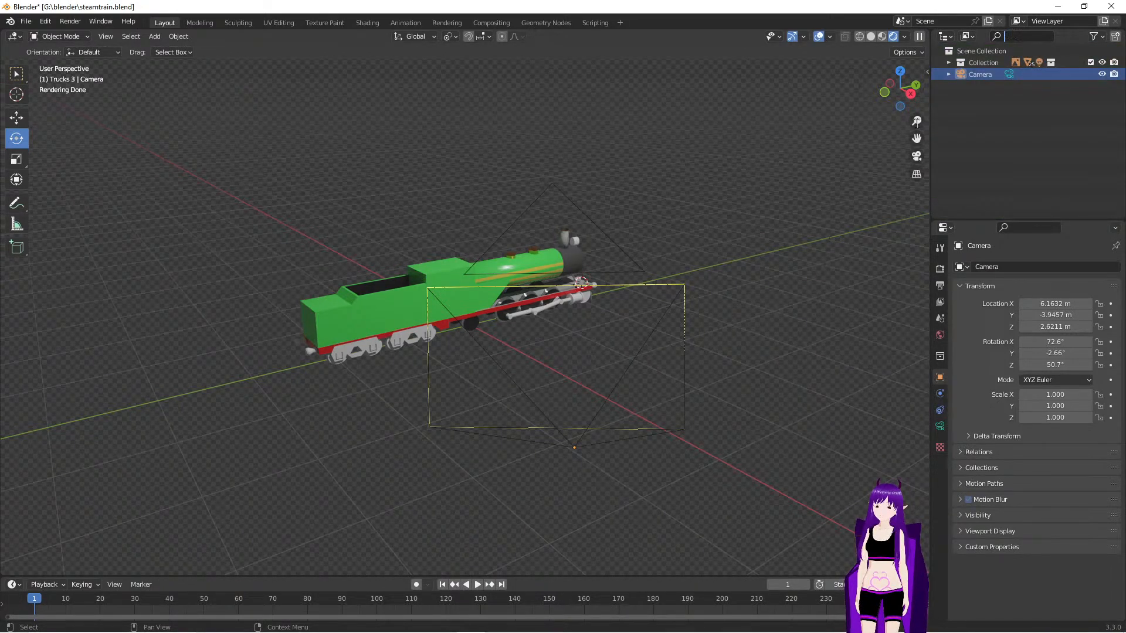
Try to view the train through the selected Camera by making it the active camera
click(456, 231)
middle_drag(456, 231, 499, 319)
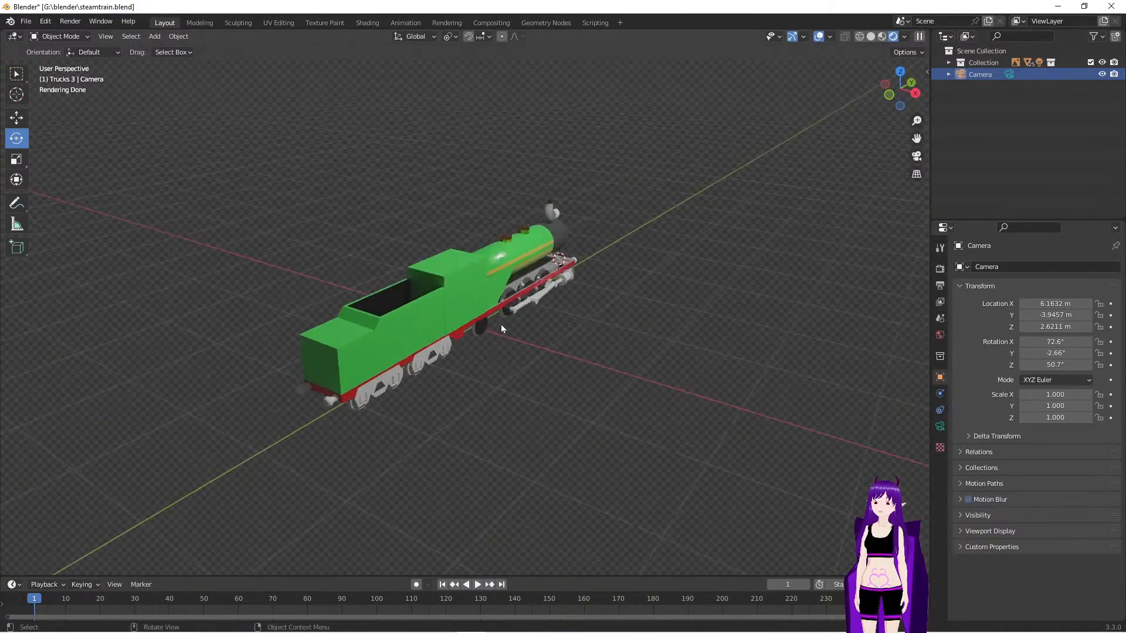
middle_drag(528, 385, 610, 478)
scroll(528, 430, down, 1)
scroll(526, 426, up, 1)
scroll(525, 424, up, 2)
scroll(610, 478, down, 1)
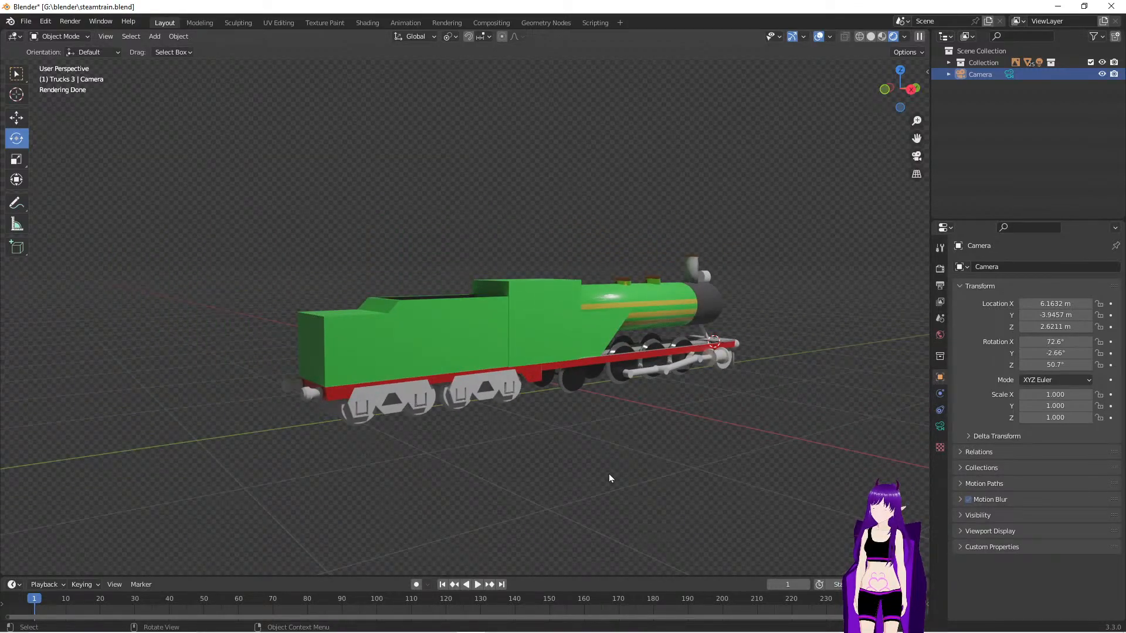
key(ctrl+KP_0)
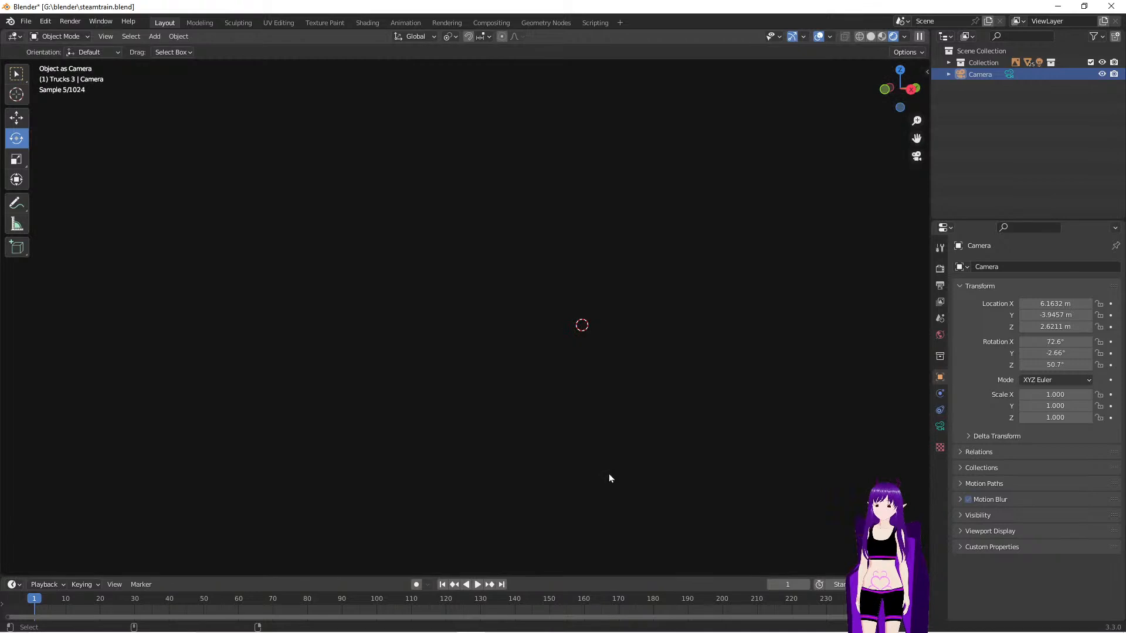
ctrl+middle_drag(570, 435, 652, 440)
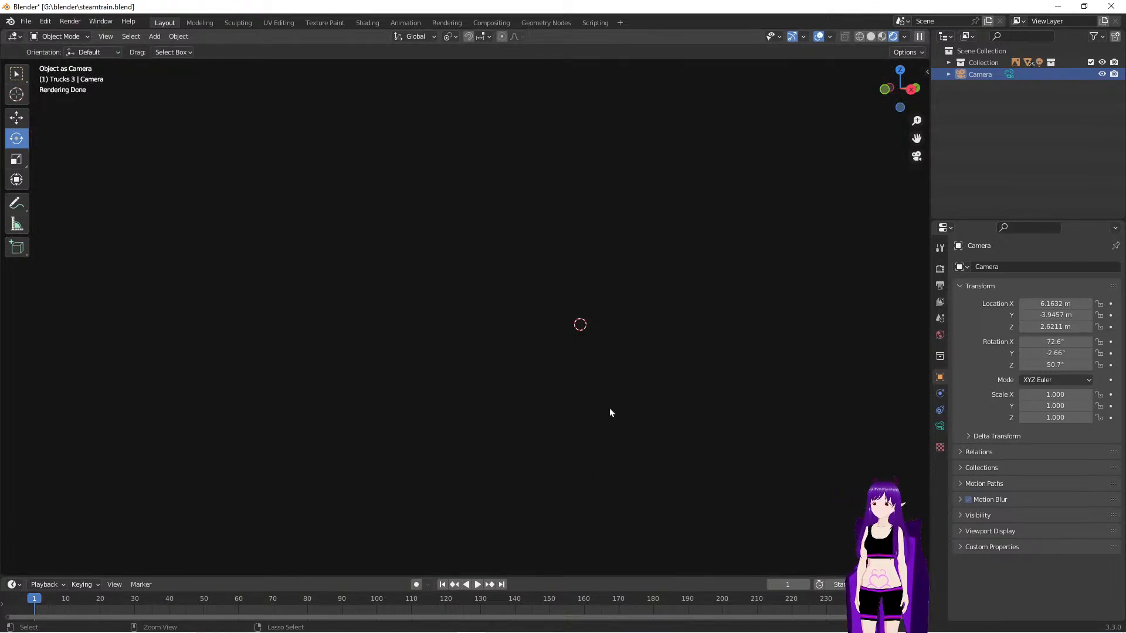
ctrl+middle_drag(519, 420, 544, 396)
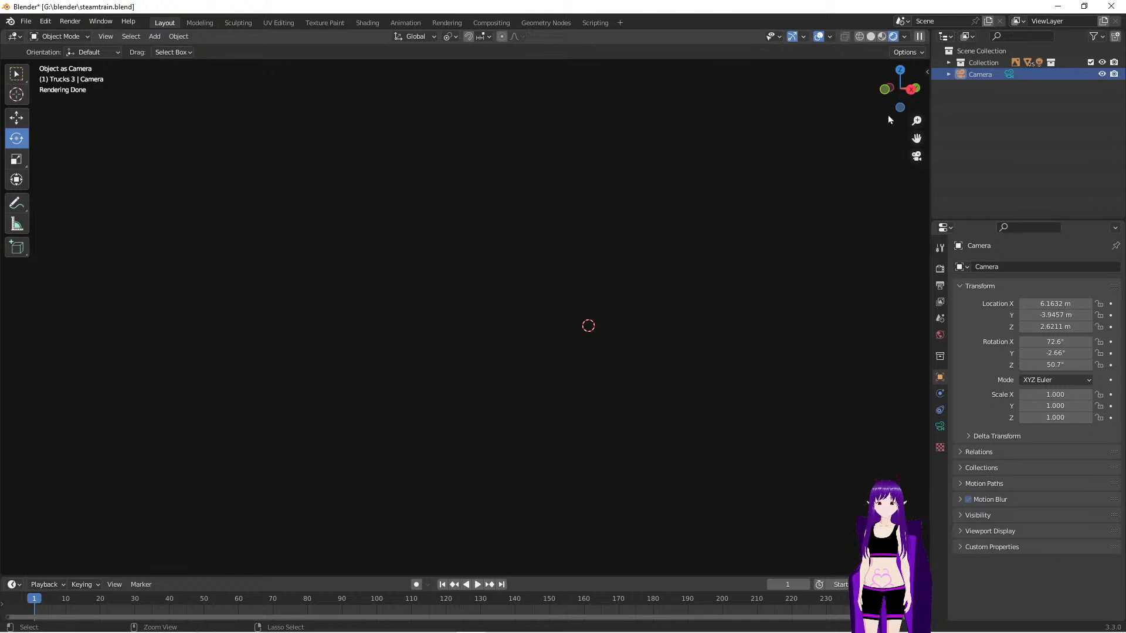
Leave the camera view for the right orthographic view, return to perspective, and select the Camera beside the train
click(910, 89)
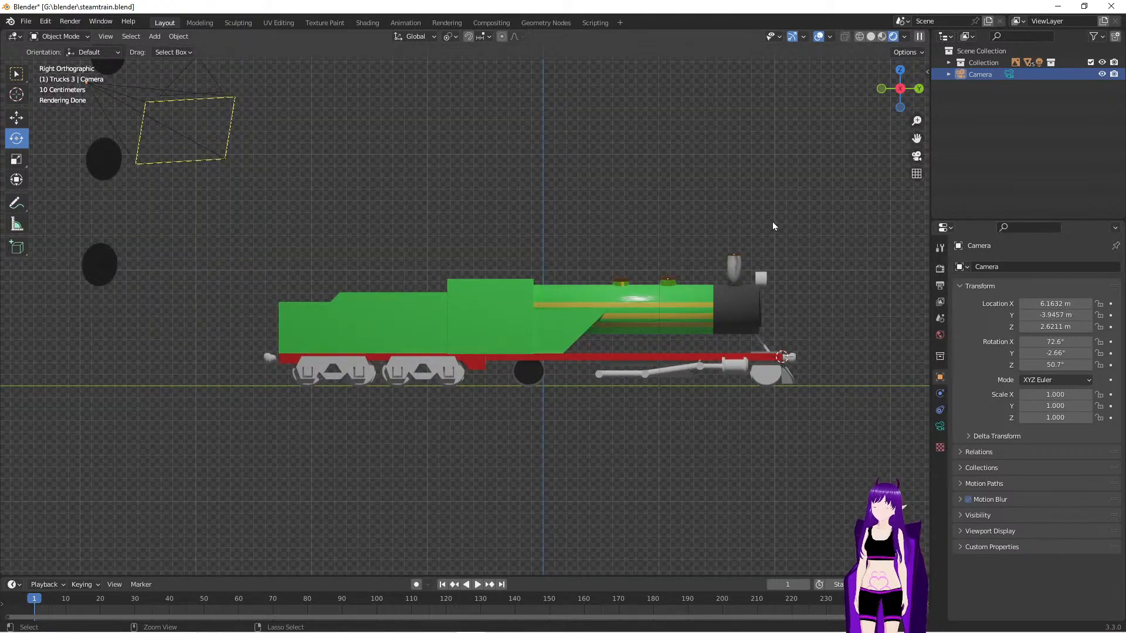
middle_drag(772, 226, 735, 441)
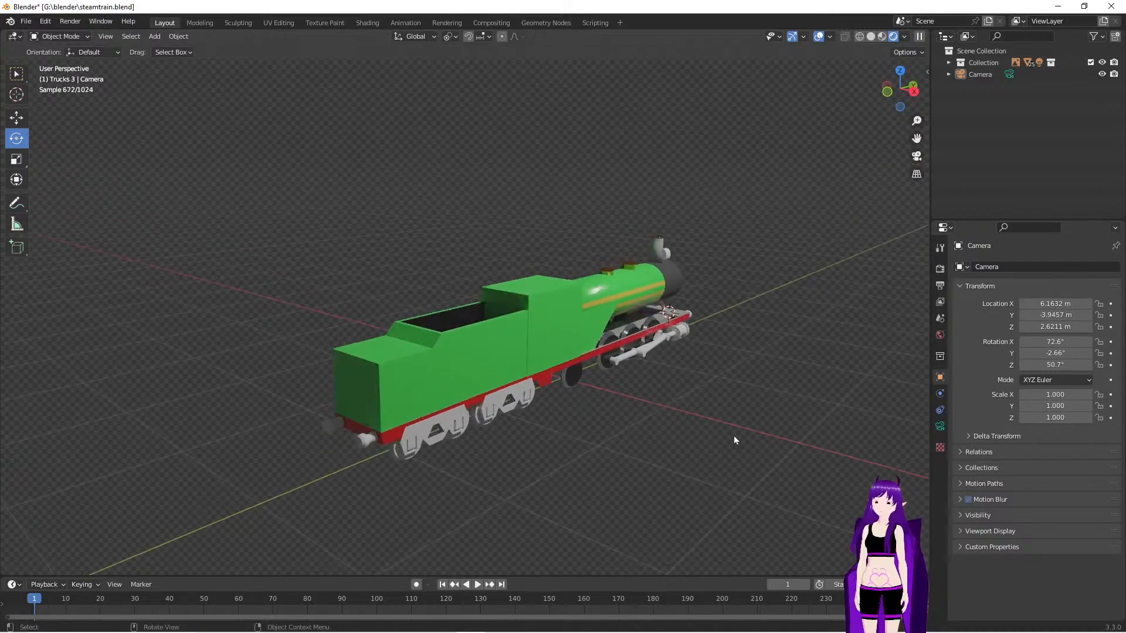
scroll(734, 438, down, 5)
scroll(734, 437, up, 2)
scroll(734, 437, down, 2)
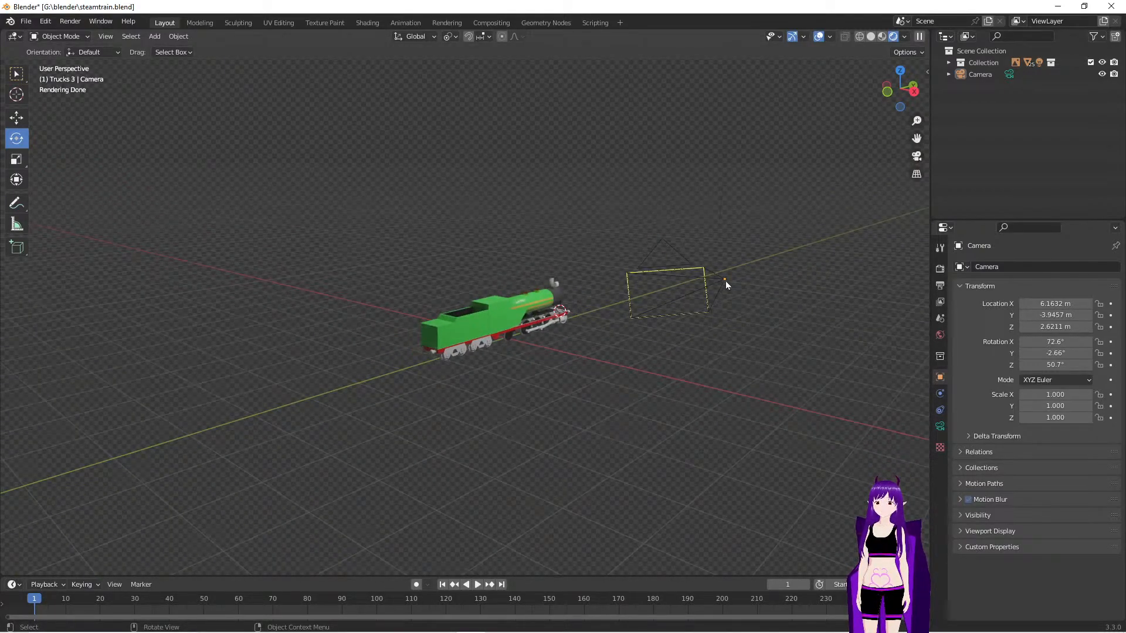
click(726, 281)
middle_drag(678, 402, 581, 395)
scroll(586, 399, up, 5)
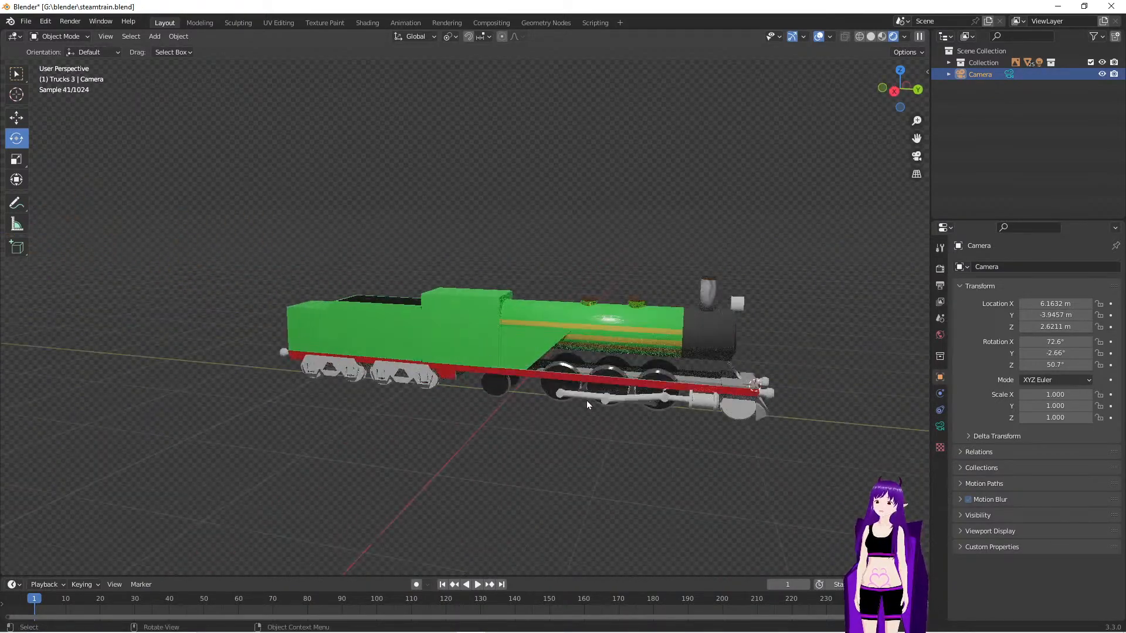
middle_drag(610, 435, 678, 431)
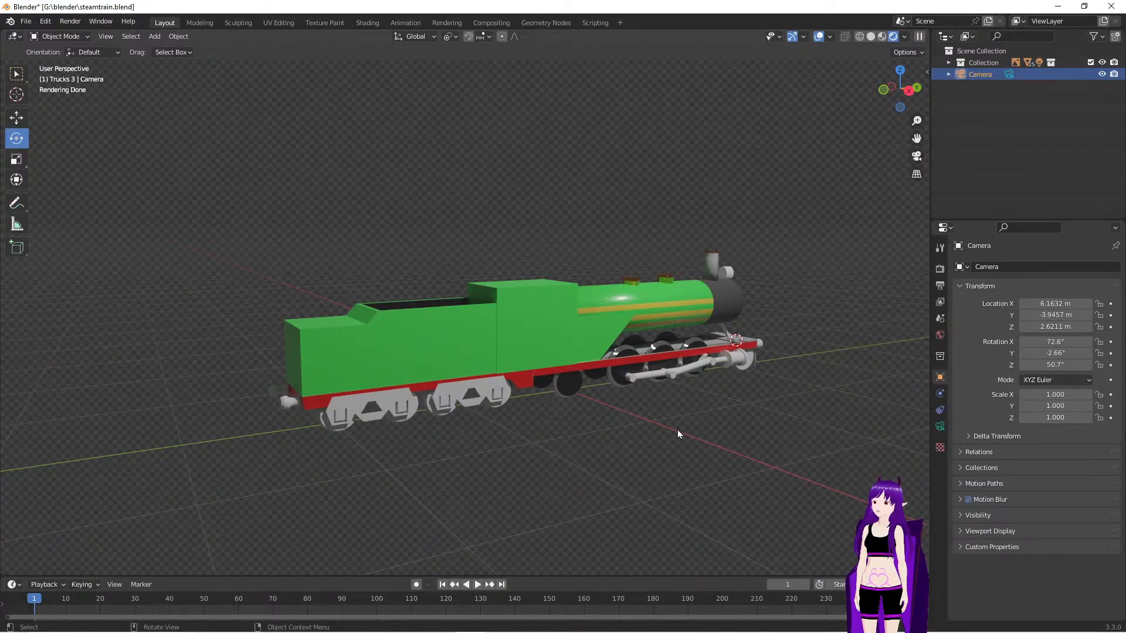